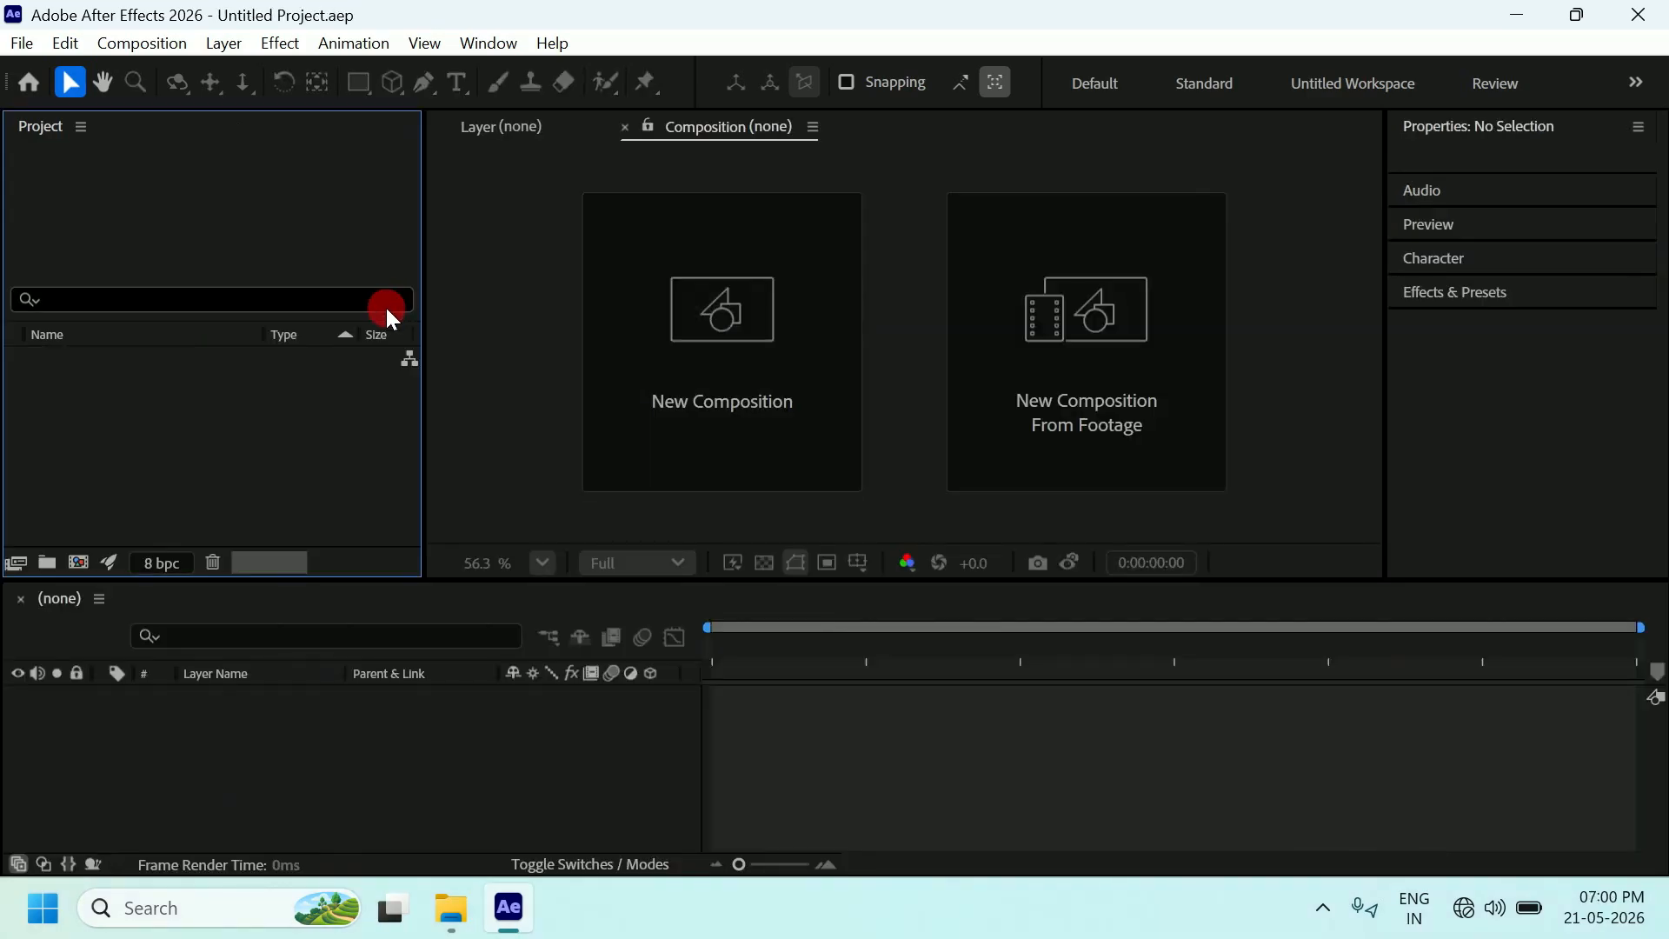
Close the shape animation project and start a new, empty untitled project.
left_click(290, 246)
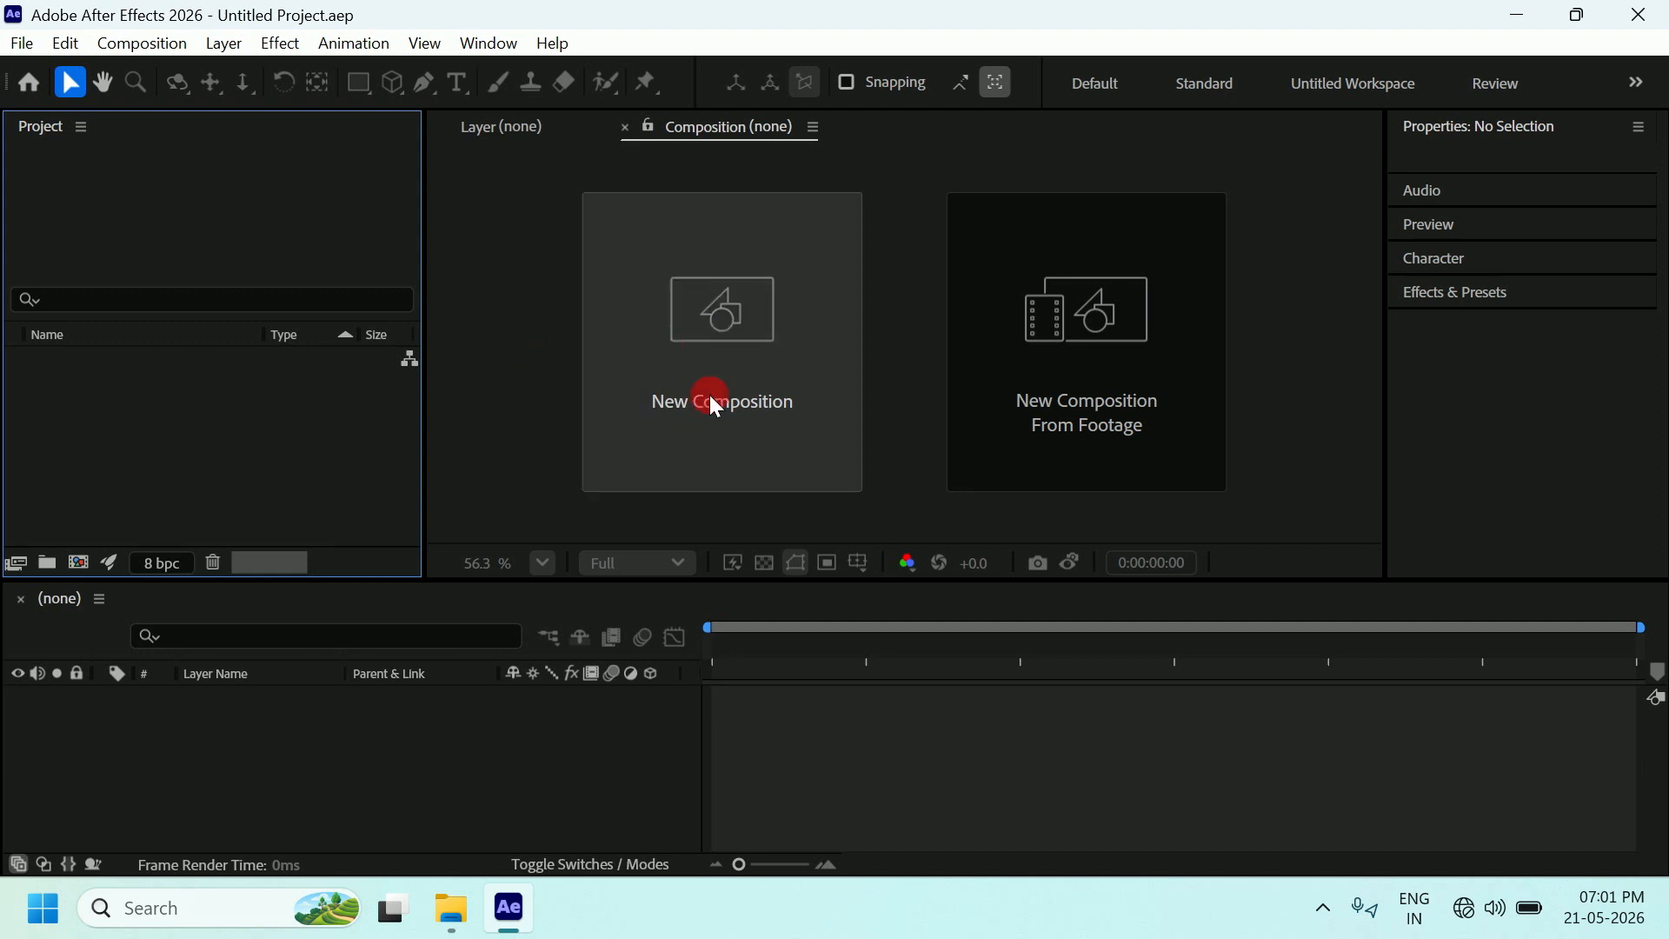
Start a new composition named Comp 1 with the Social Media Landscape 1280x720 30 fps preset.
left_click(606, 326)
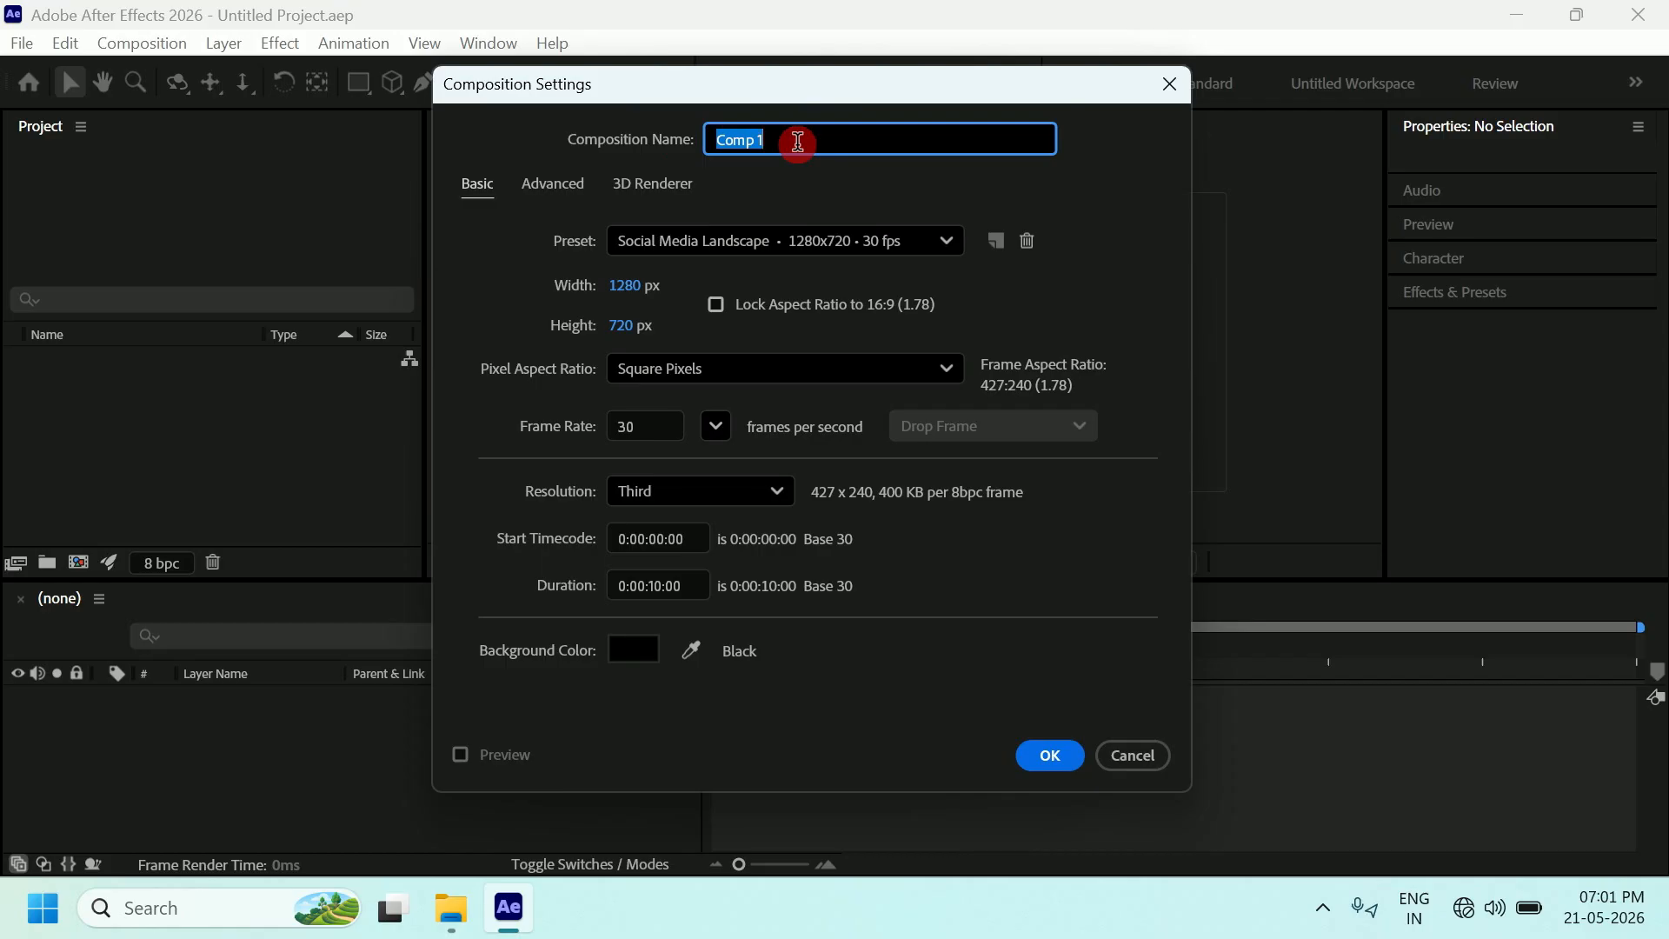
left_click(797, 142)
left_click(659, 236)
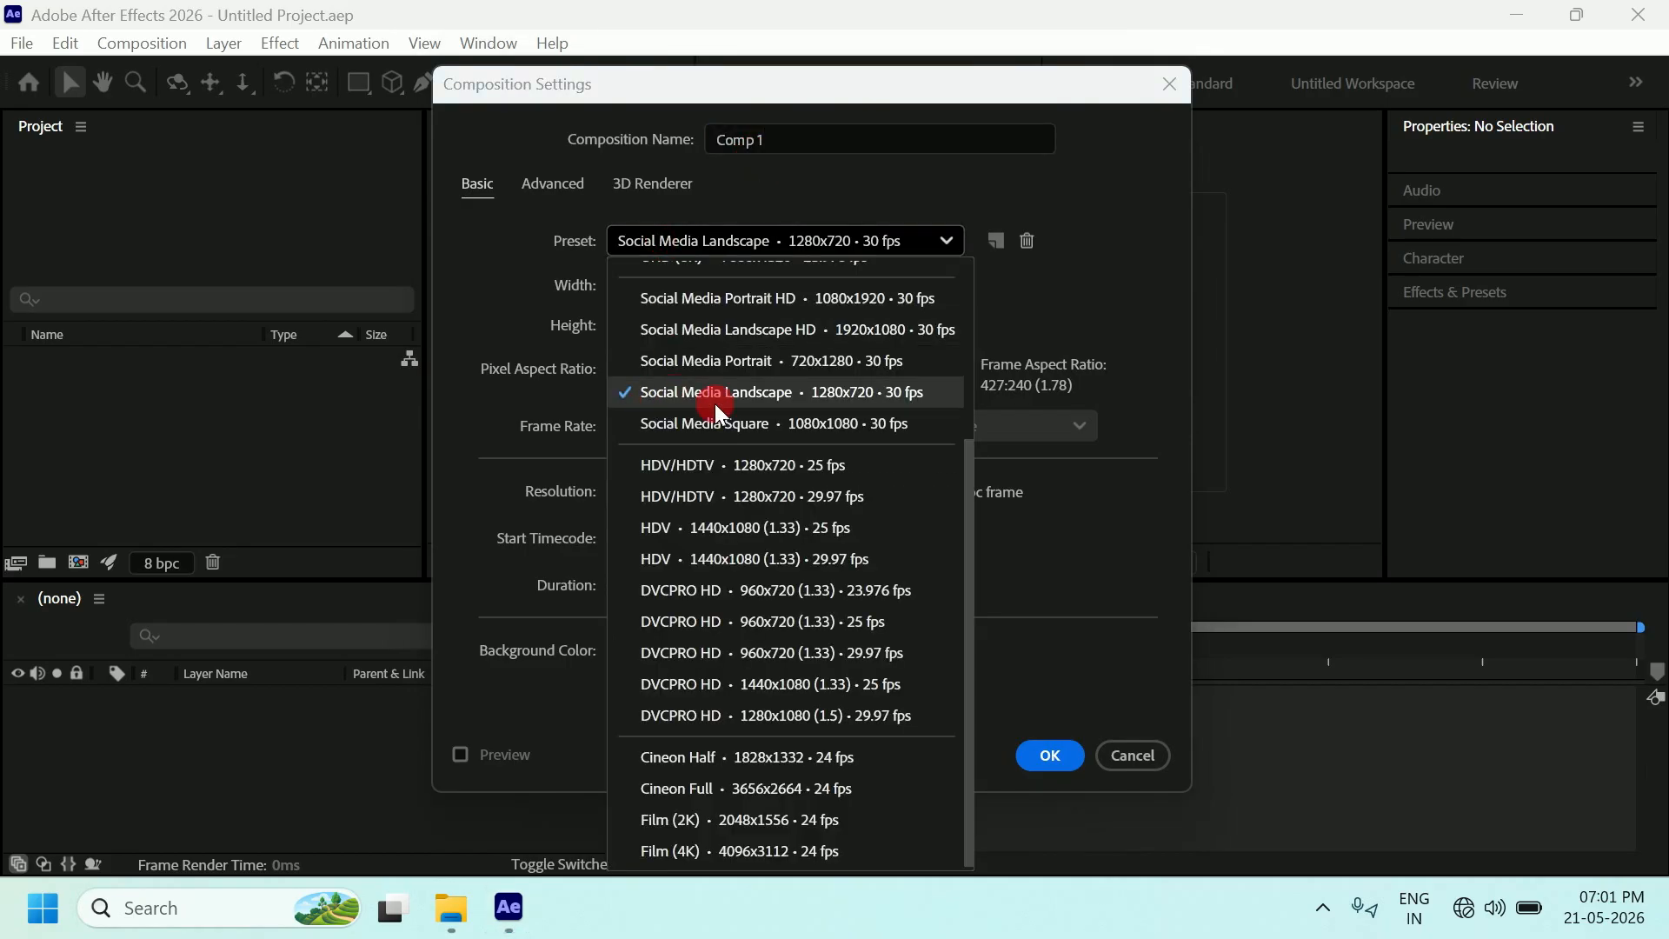
left_click(839, 391)
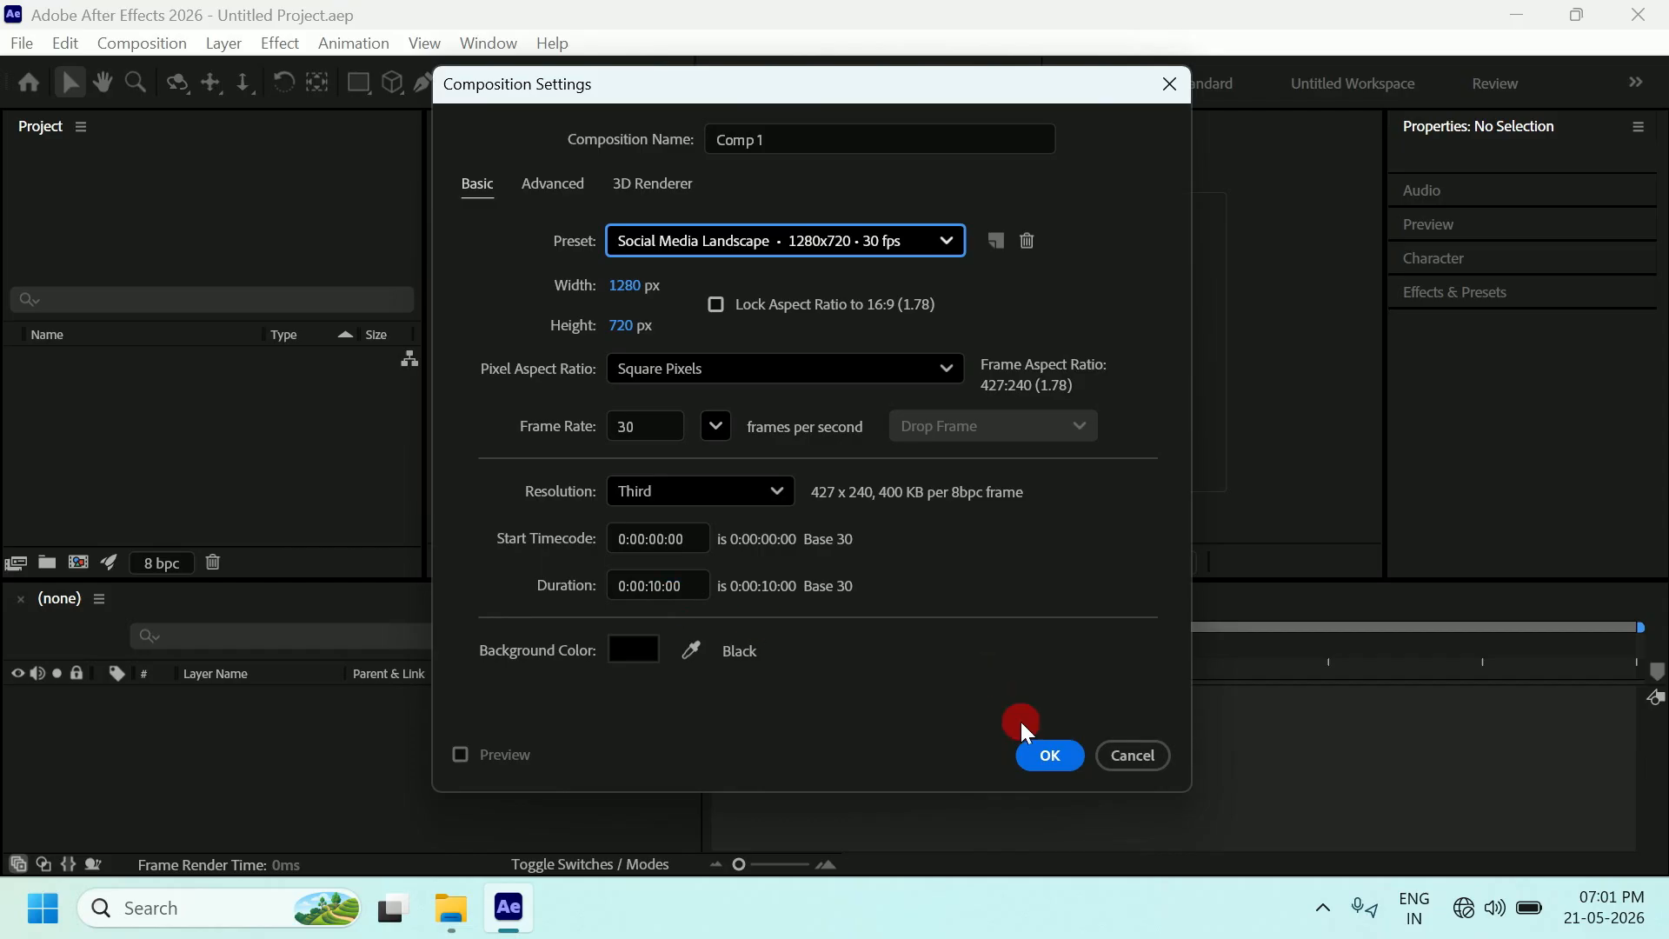
Create the 10-second black Comp 1 and adjust the viewer zoom.
left_click(1050, 756)
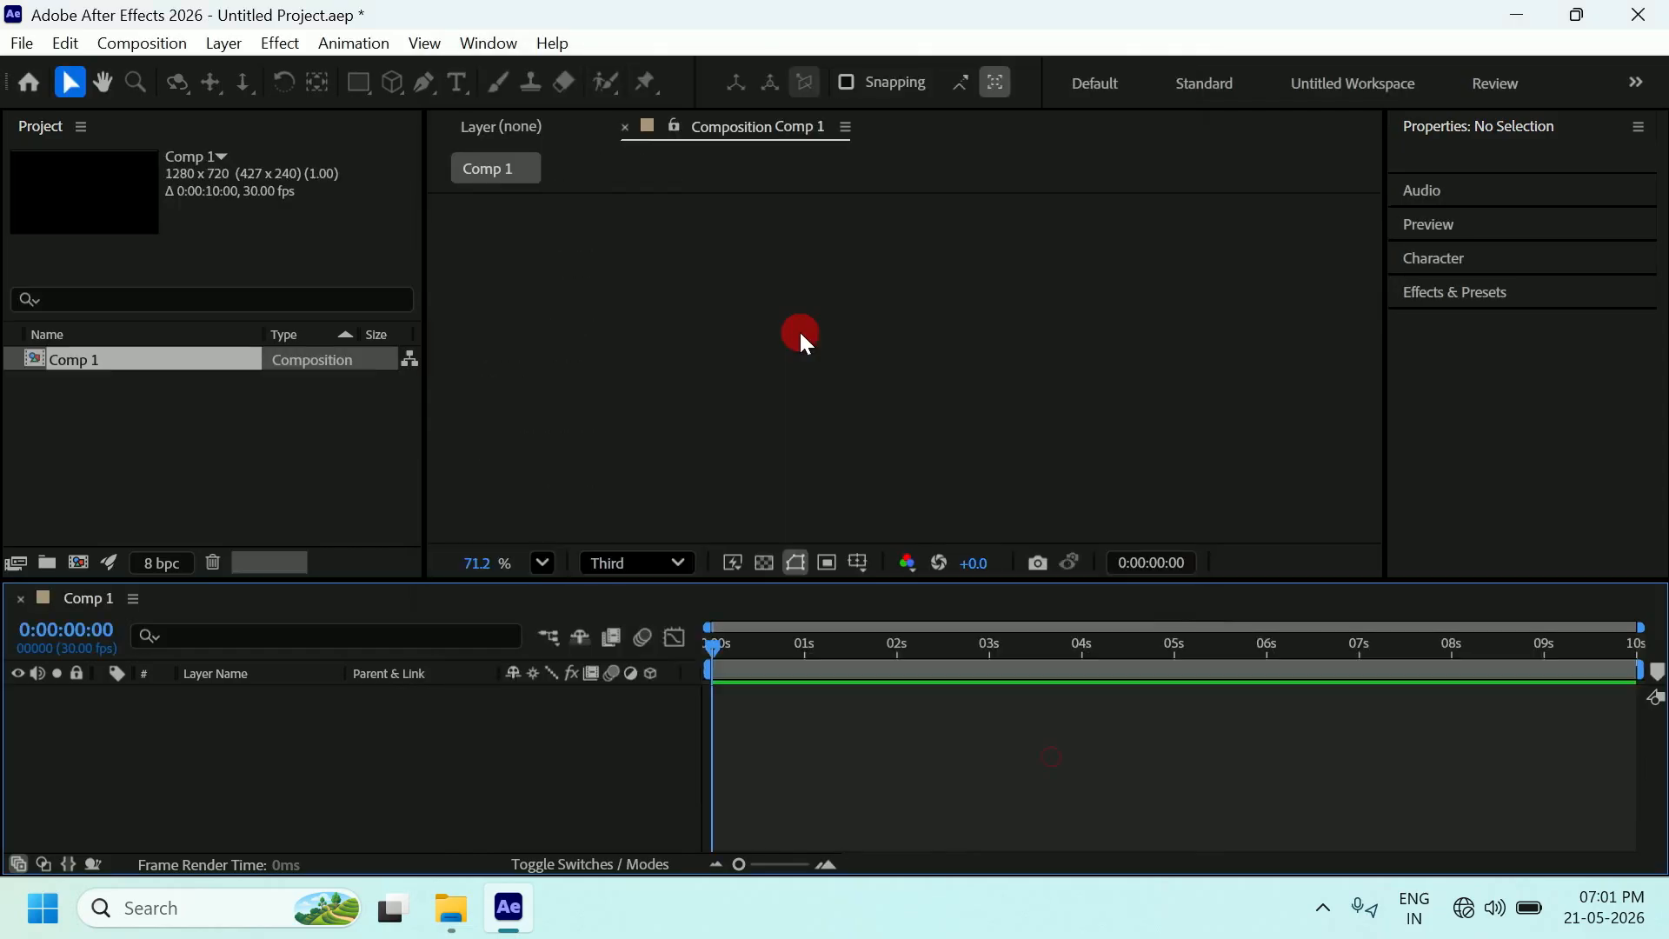
scroll(816, 308, "down", 2)
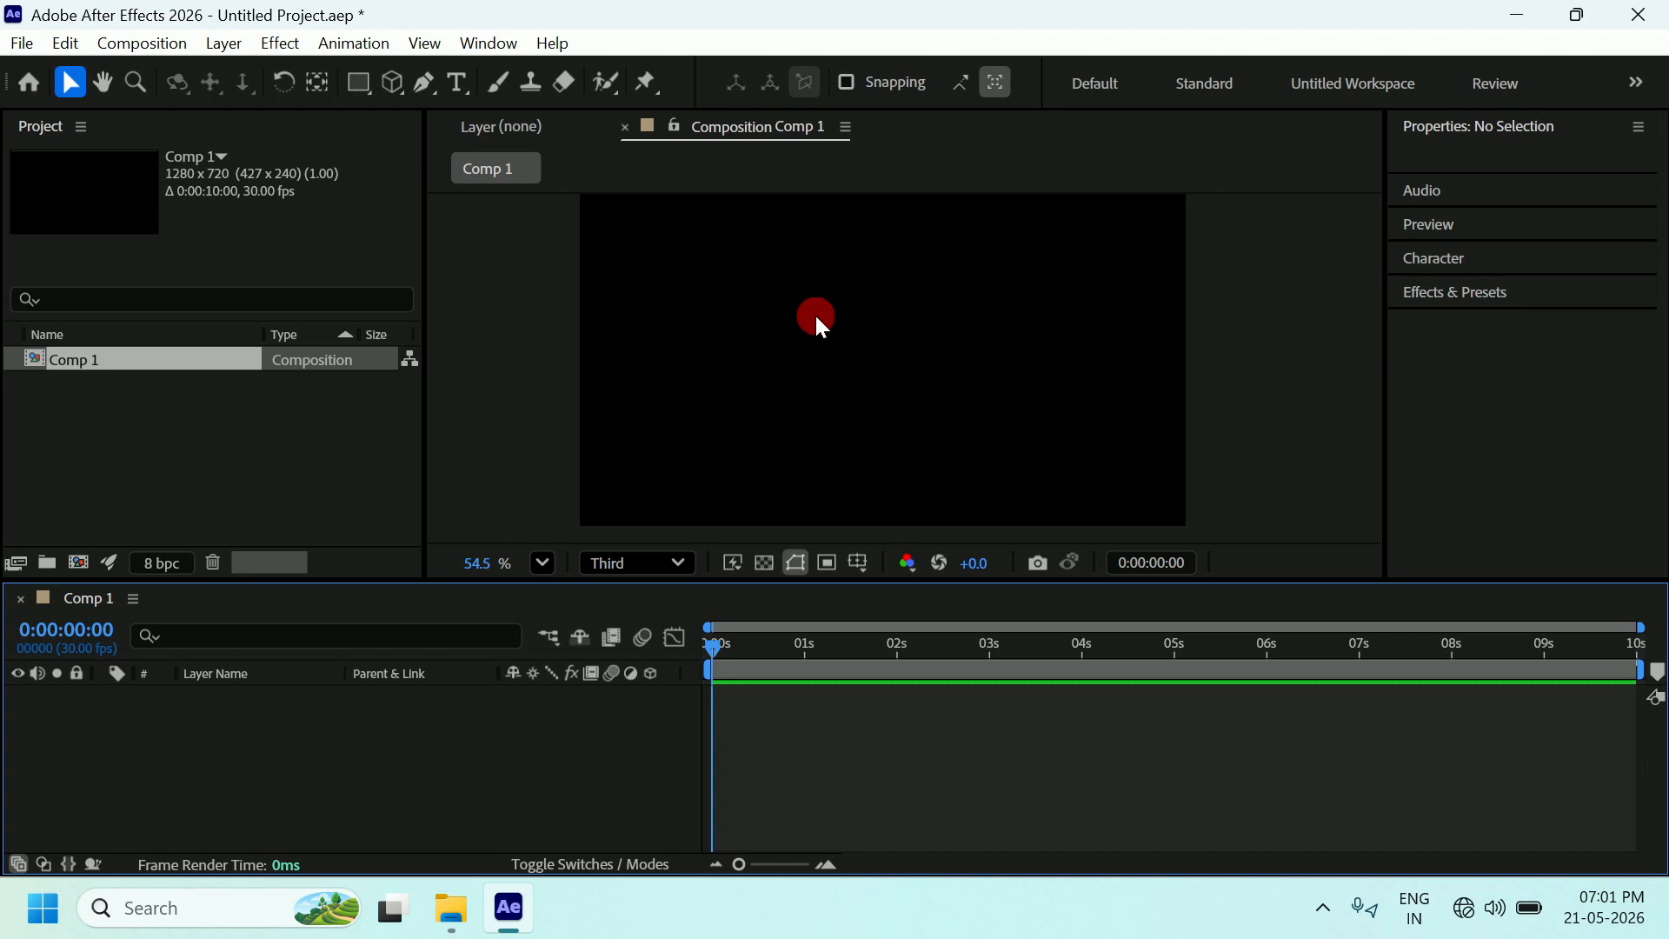
scroll(815, 313, "up", 1)
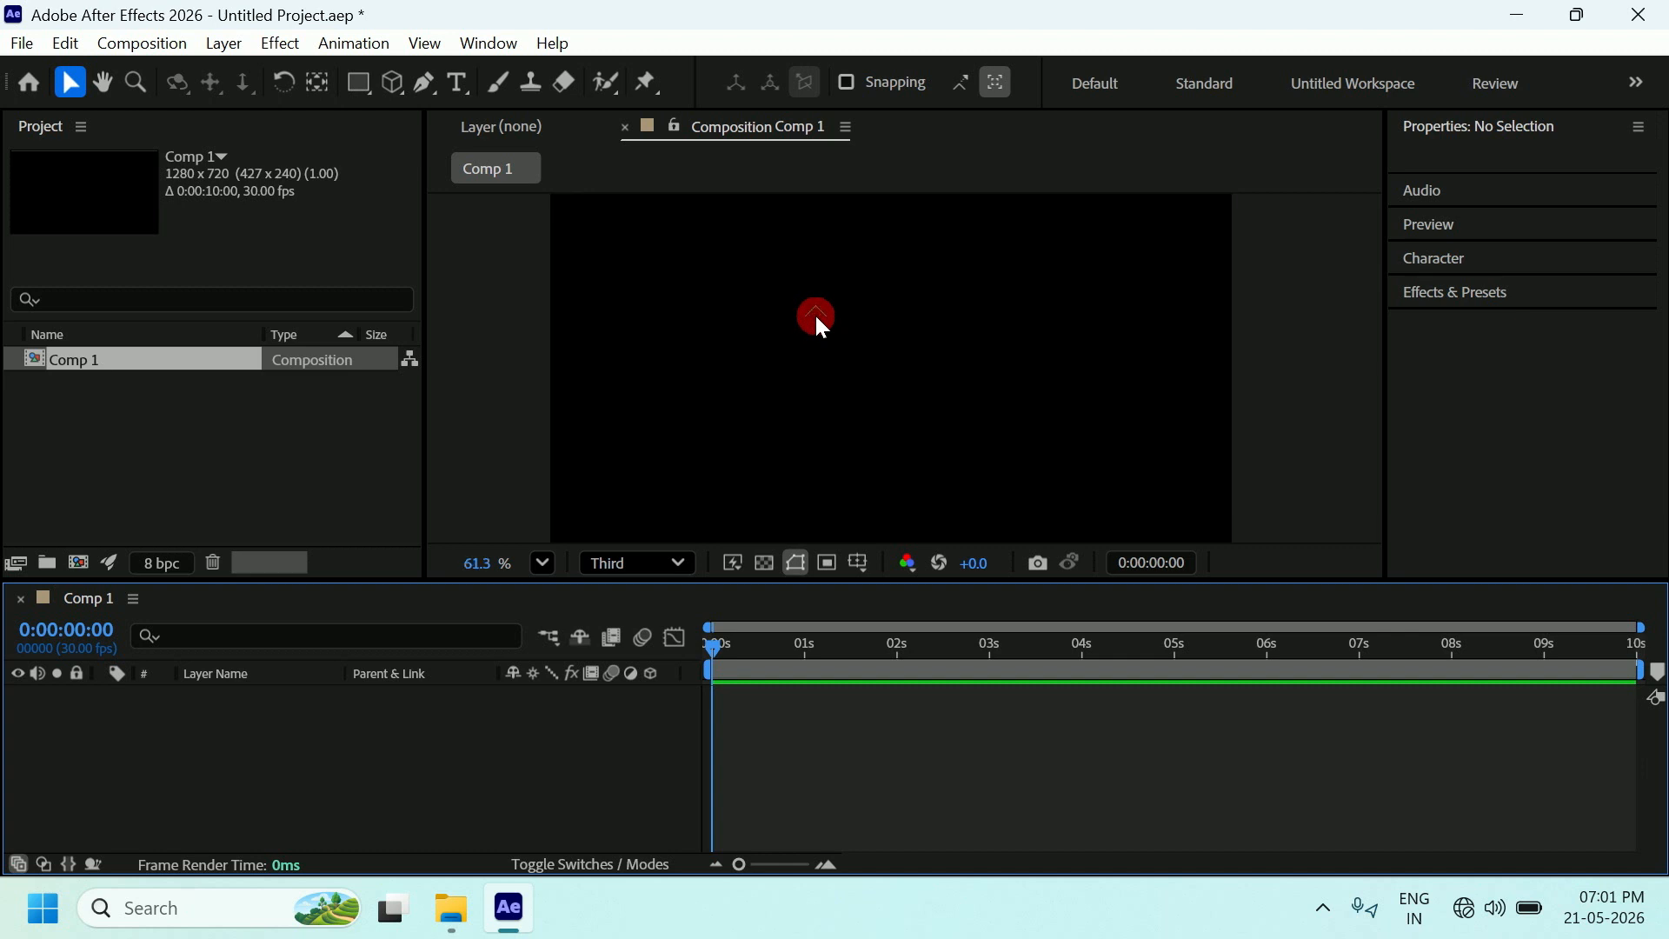
scroll(814, 311, "down", 2)
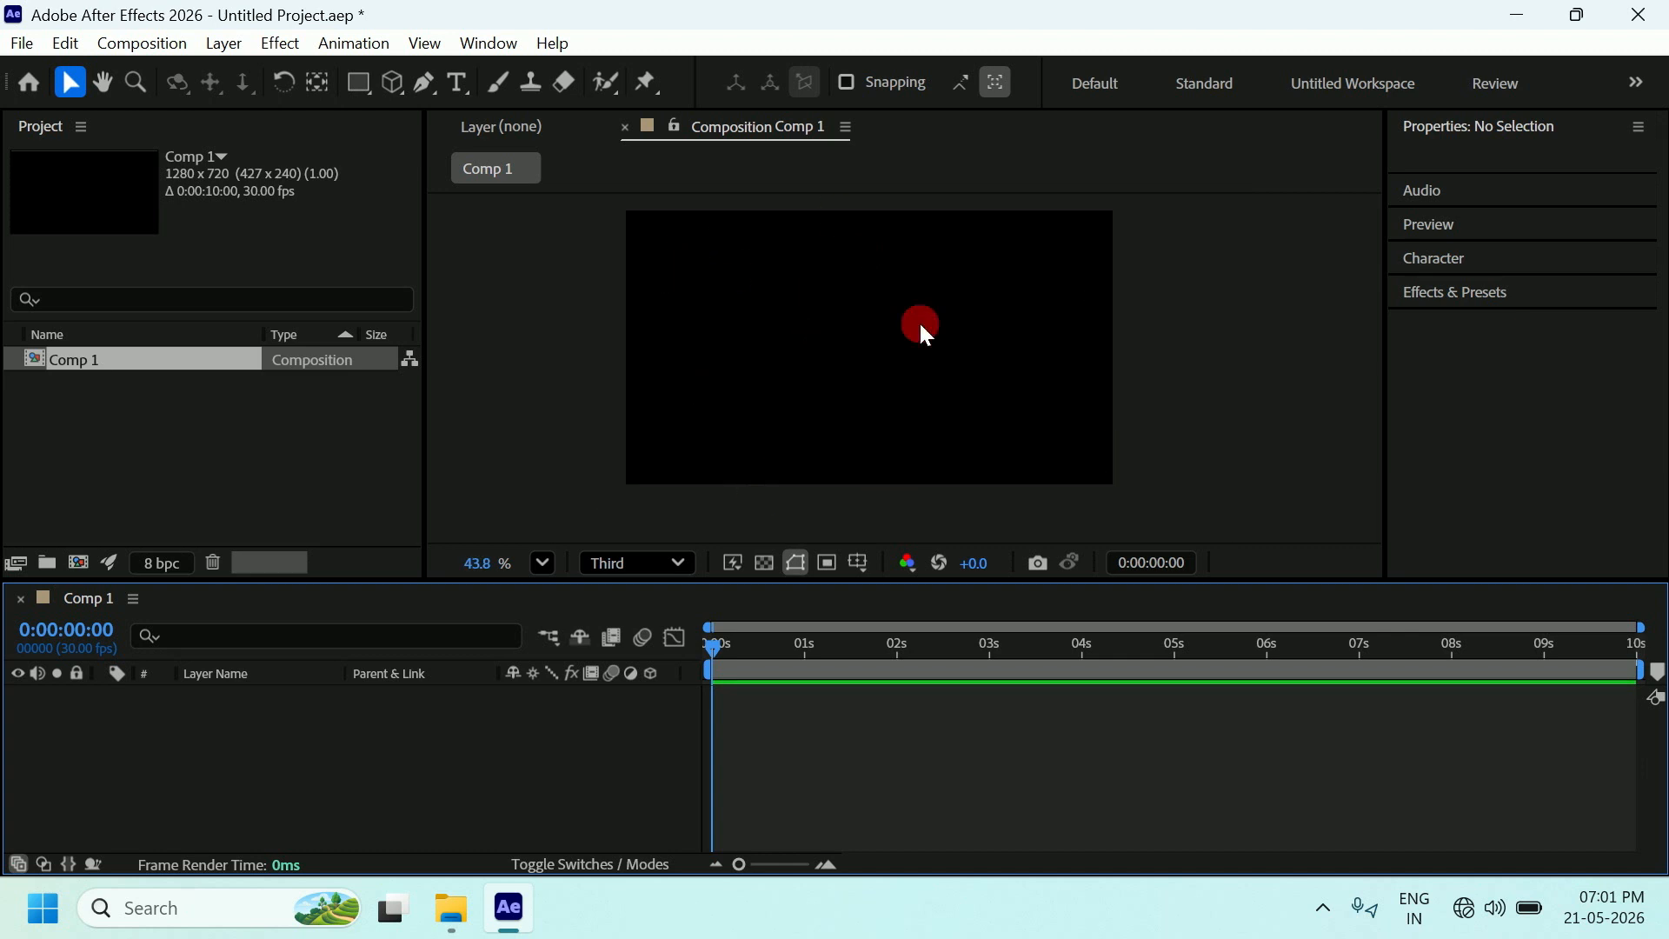
scroll(886, 347, "up", 1)
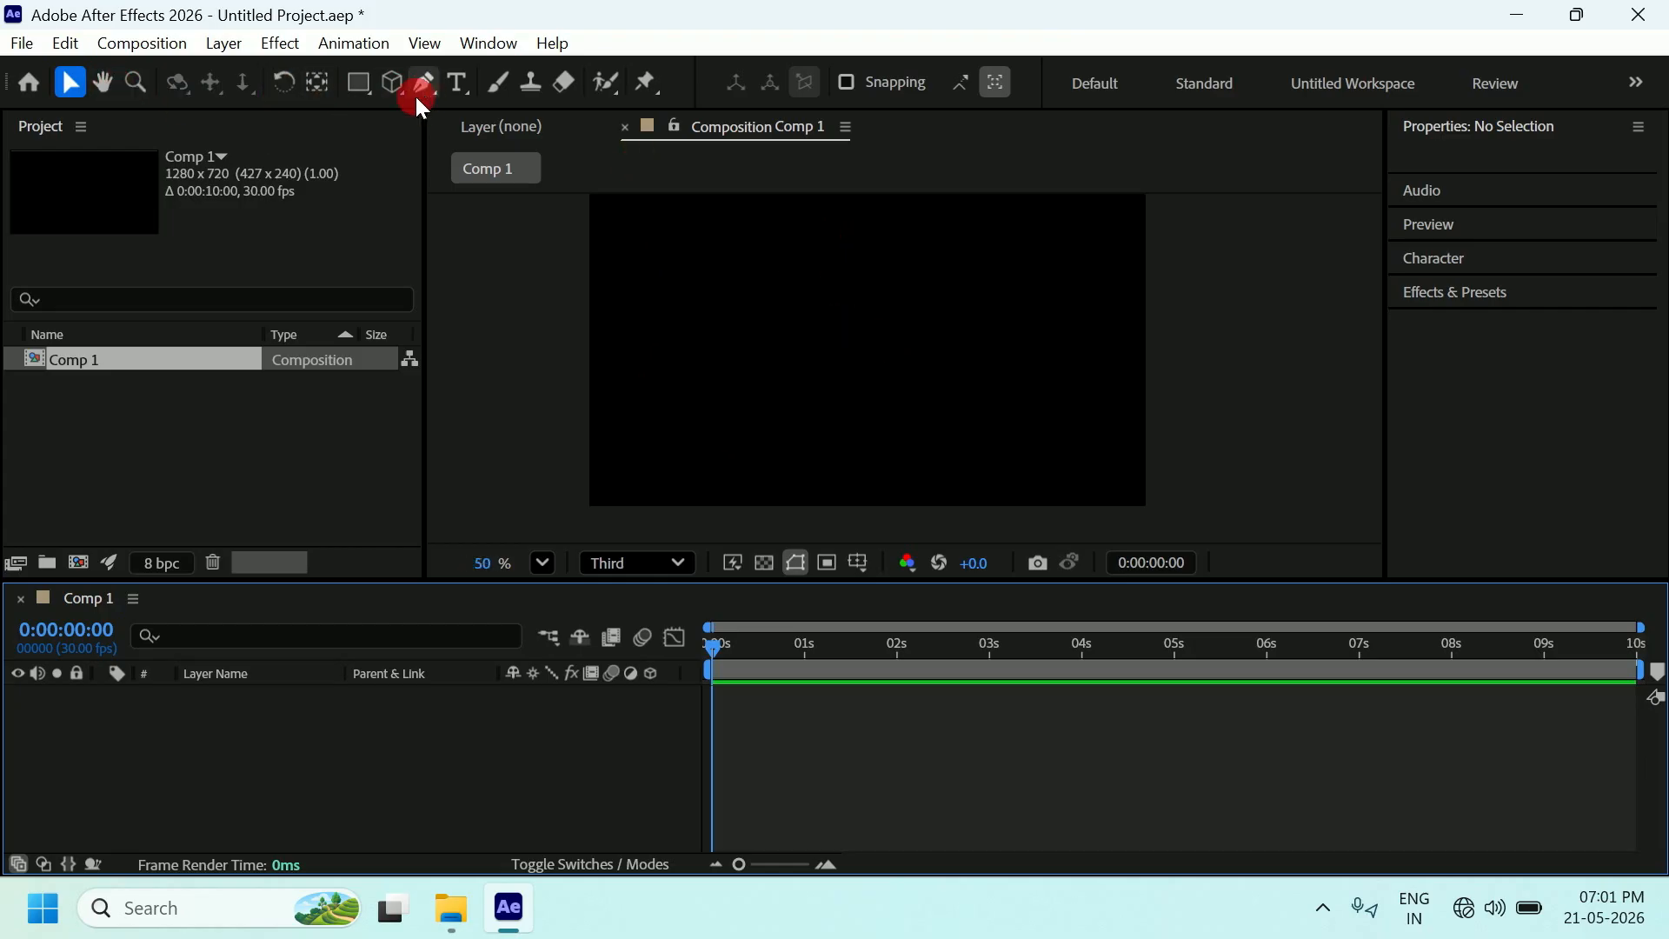
Draw a small circle near the centre of the frame with the Ellipse tool.
left_click(360, 84)
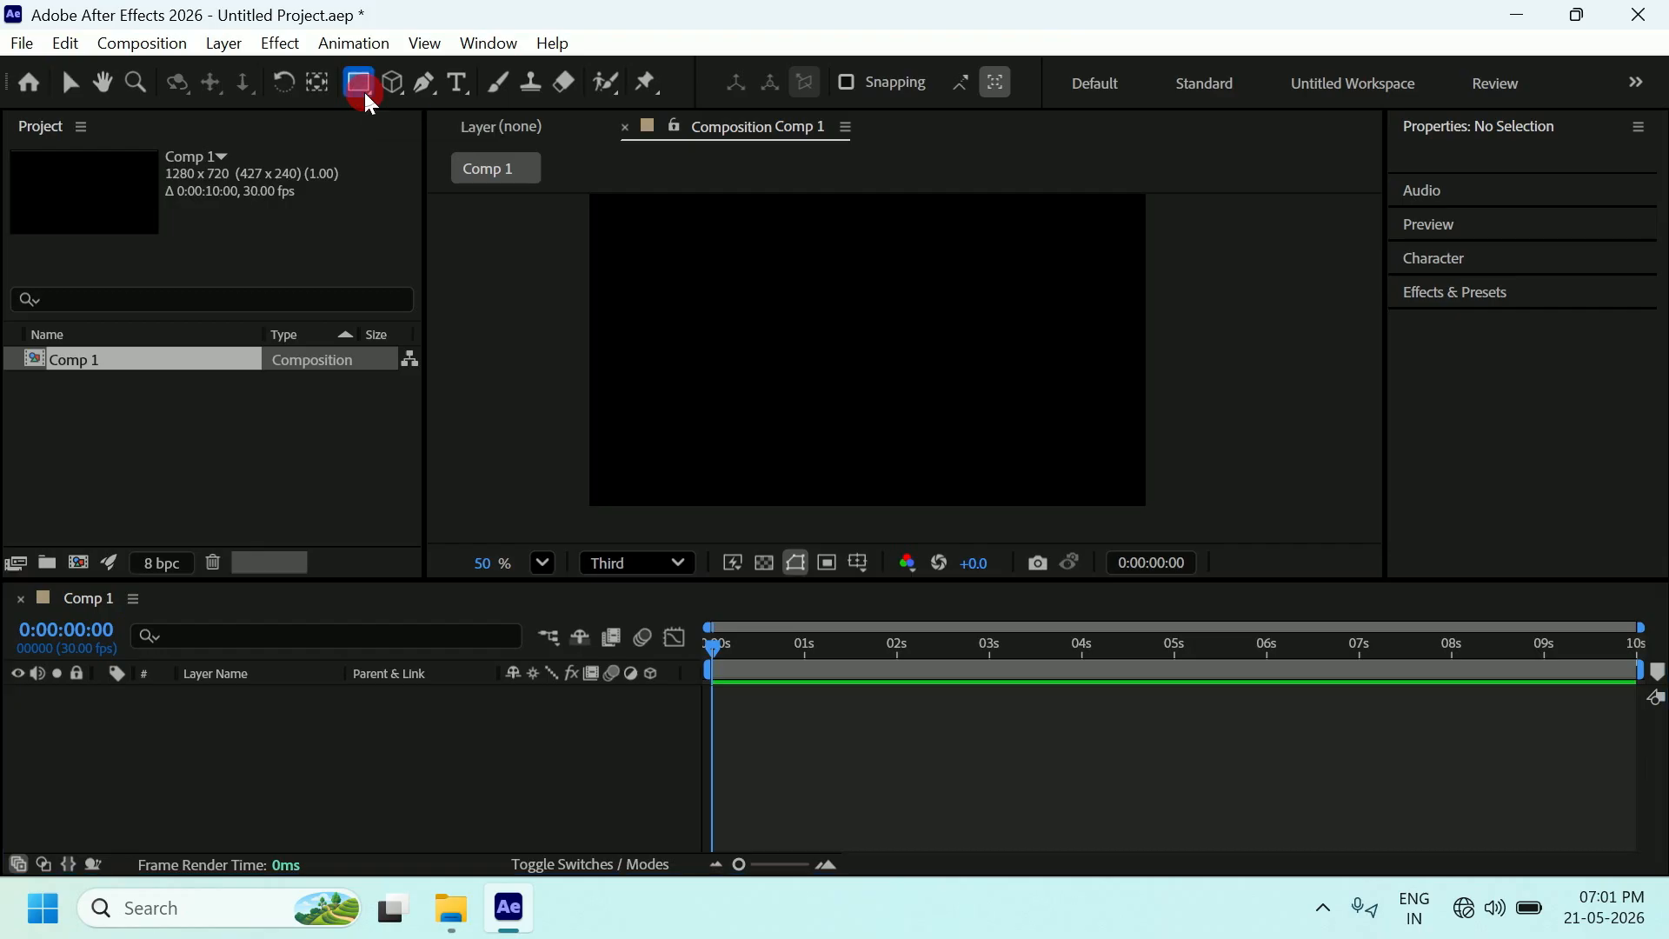
left_click_drag(369, 102, 438, 150)
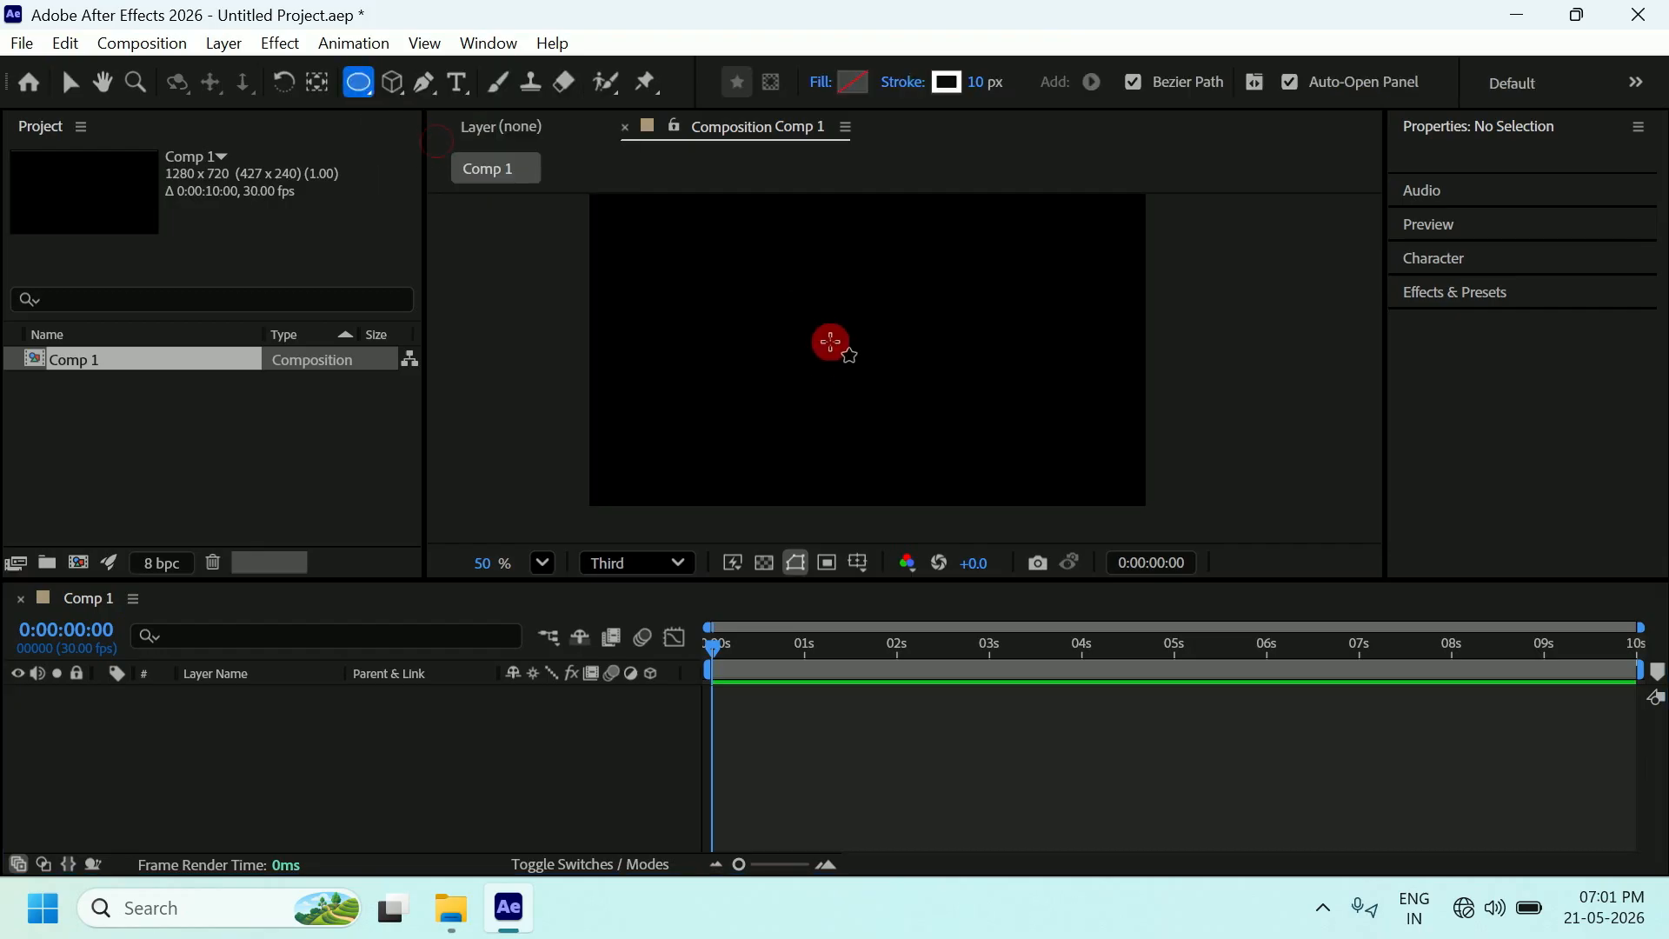
left_click_drag(847, 339, 911, 400)
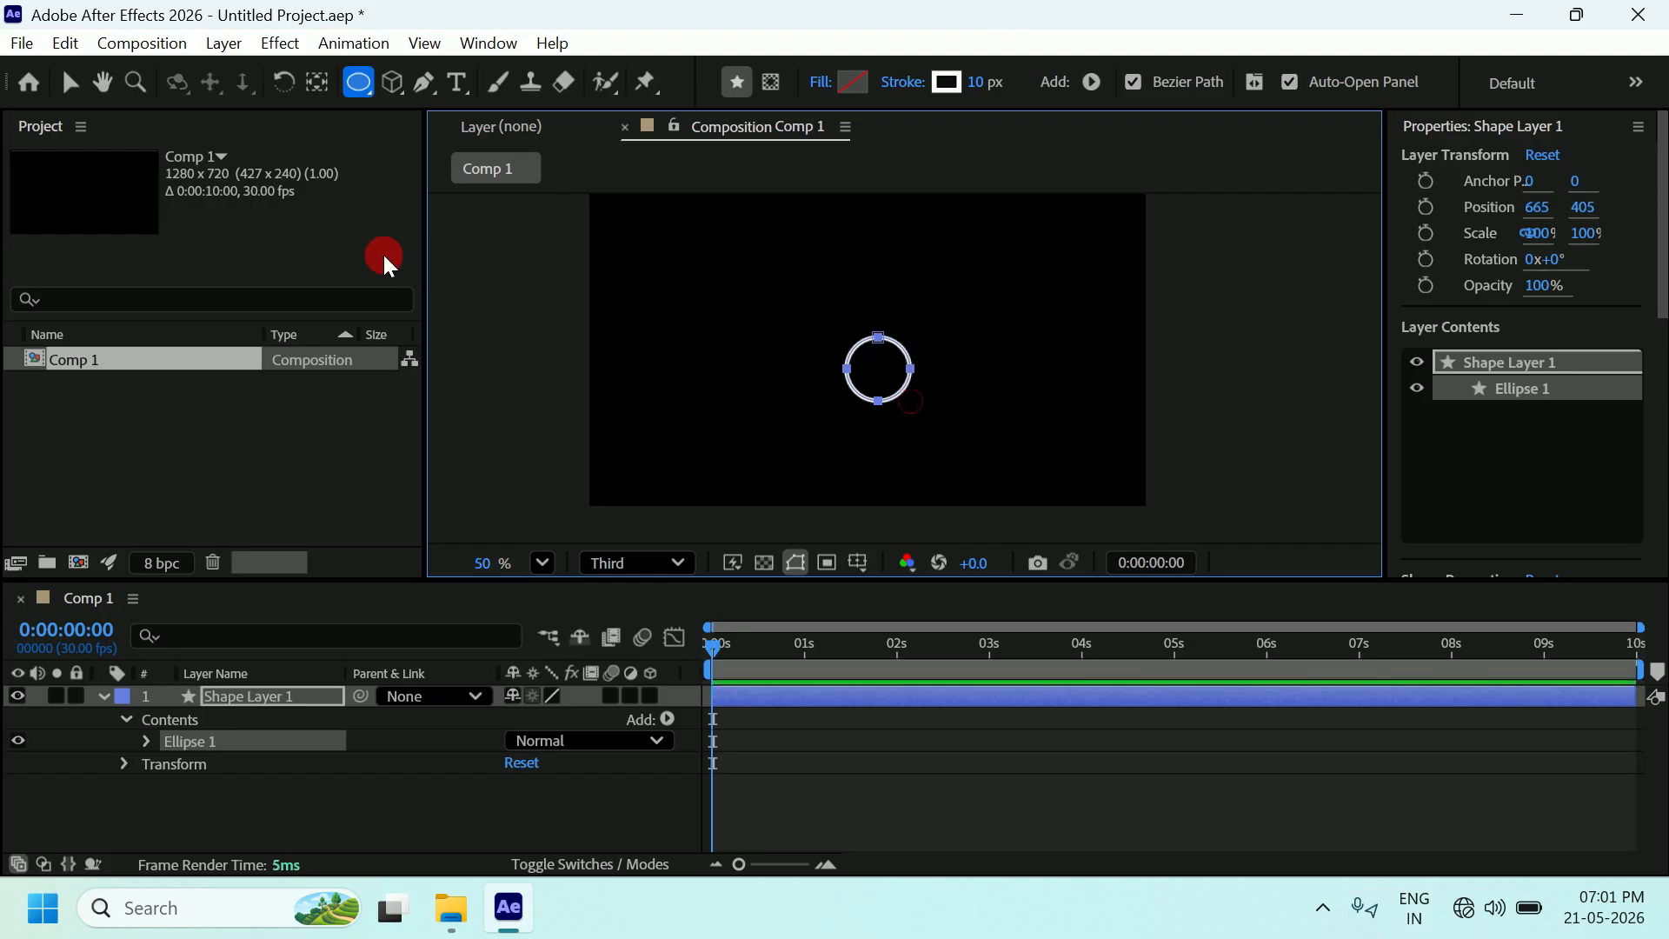
Move the circle slightly to the left with the Selection tool.
left_click(70, 85)
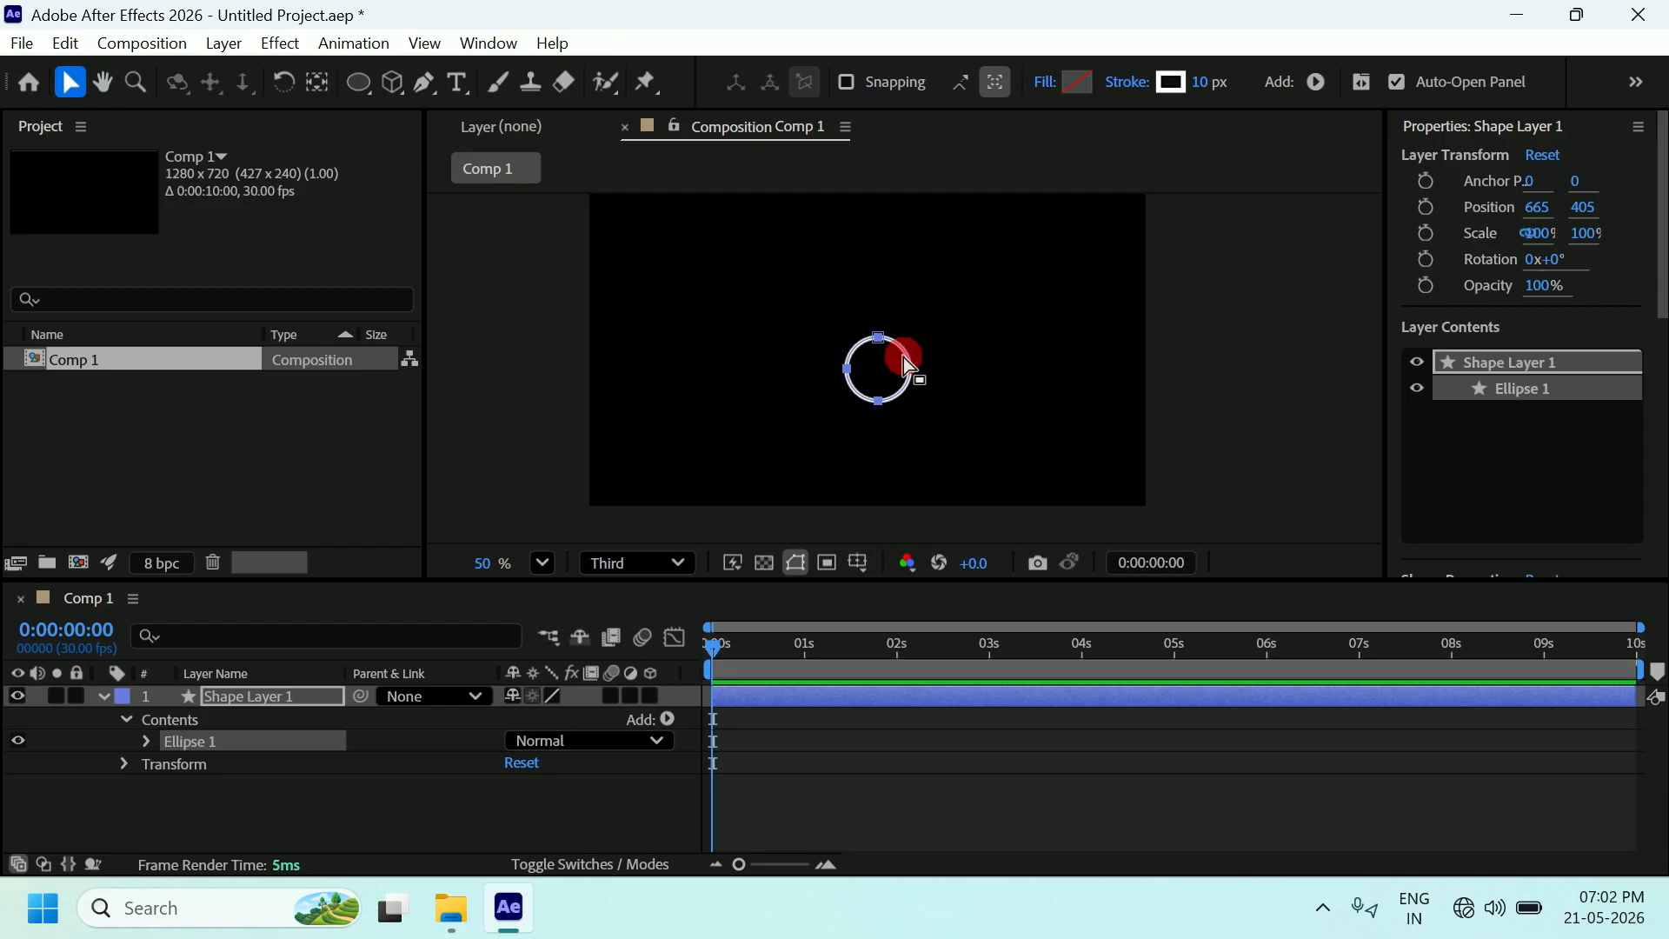
left_click_drag(902, 353, 863, 349)
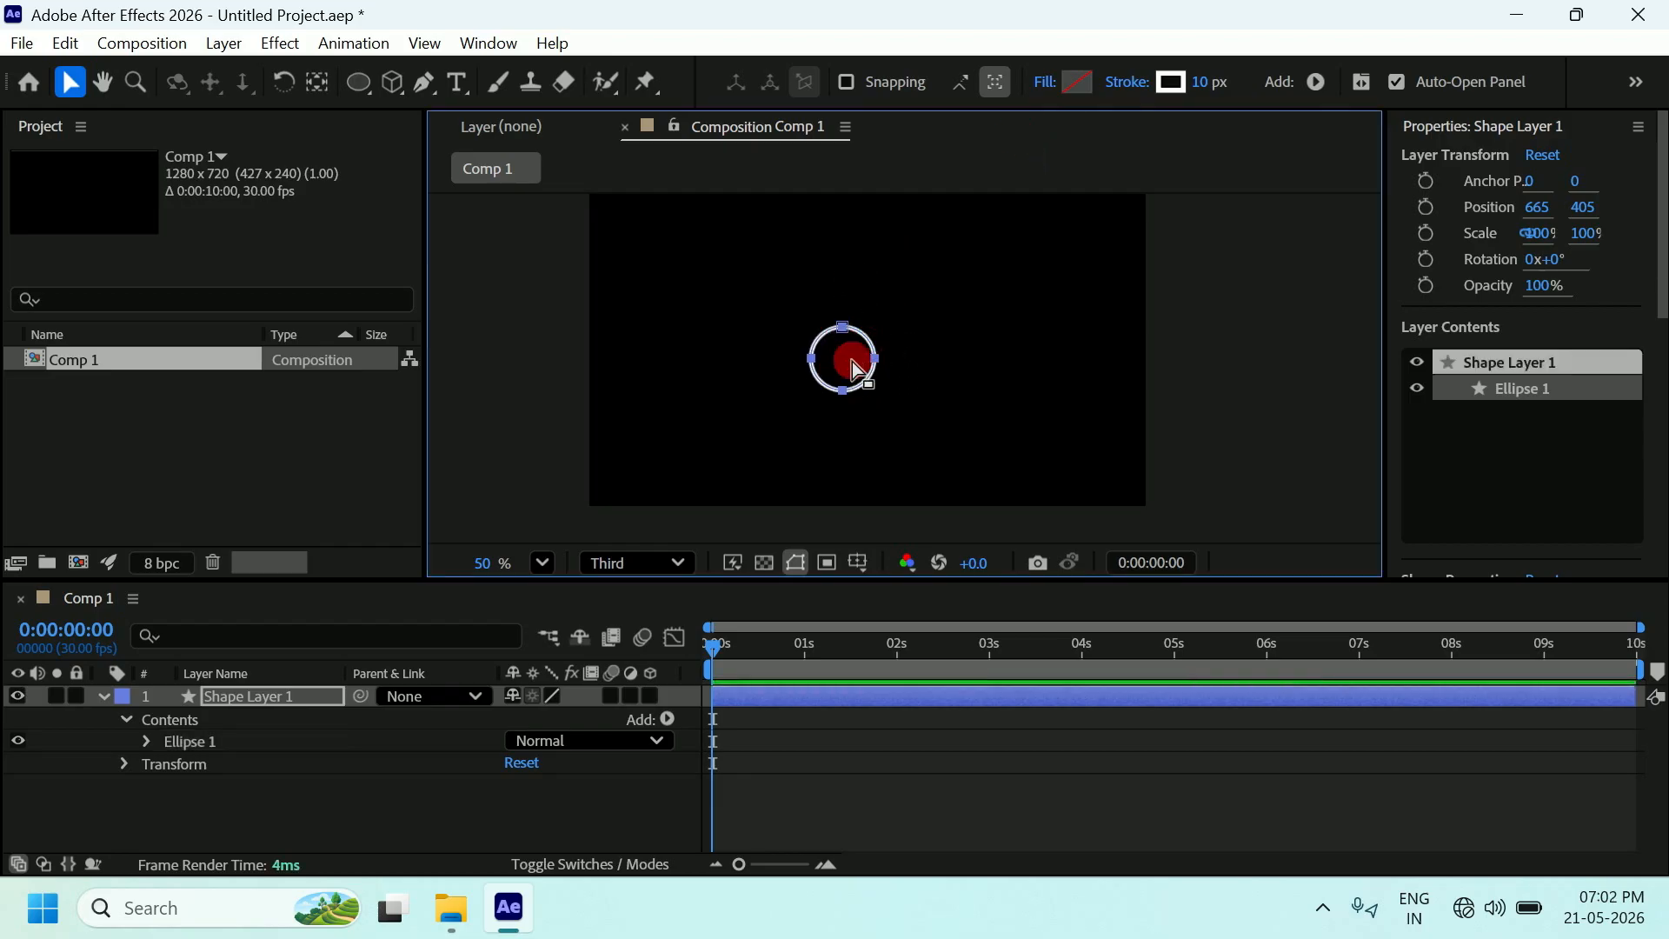
scroll(852, 362, "up", 1)
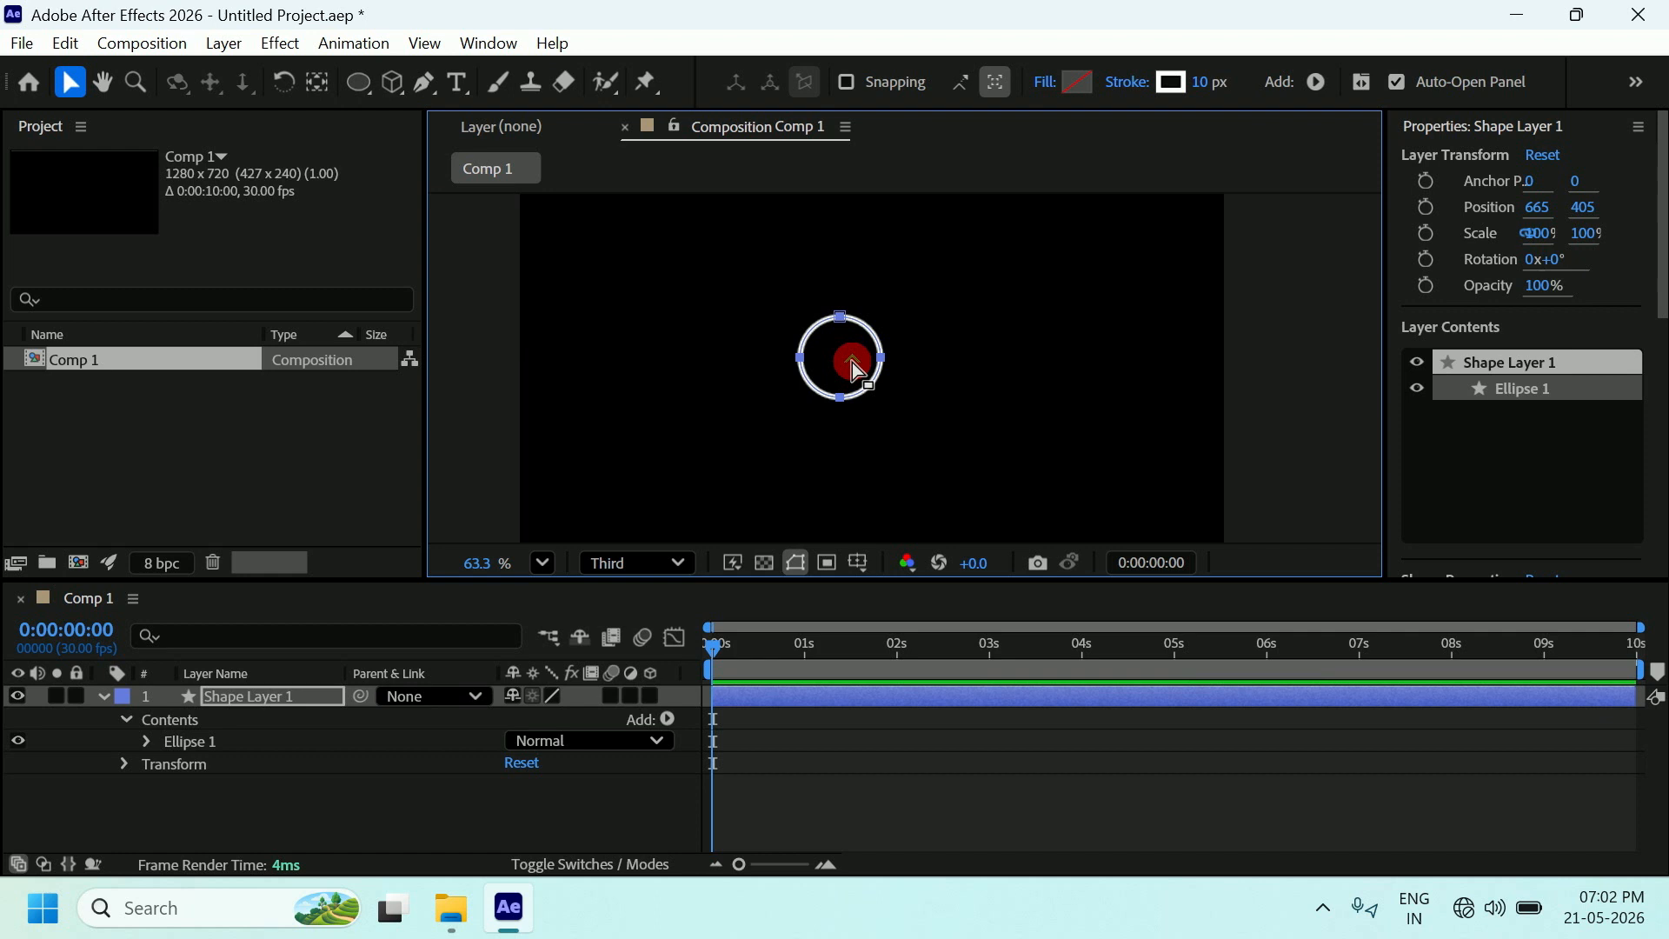
Set the circle's fill to None after briefly trying yellow.
left_click(1076, 83)
left_click(940, 407)
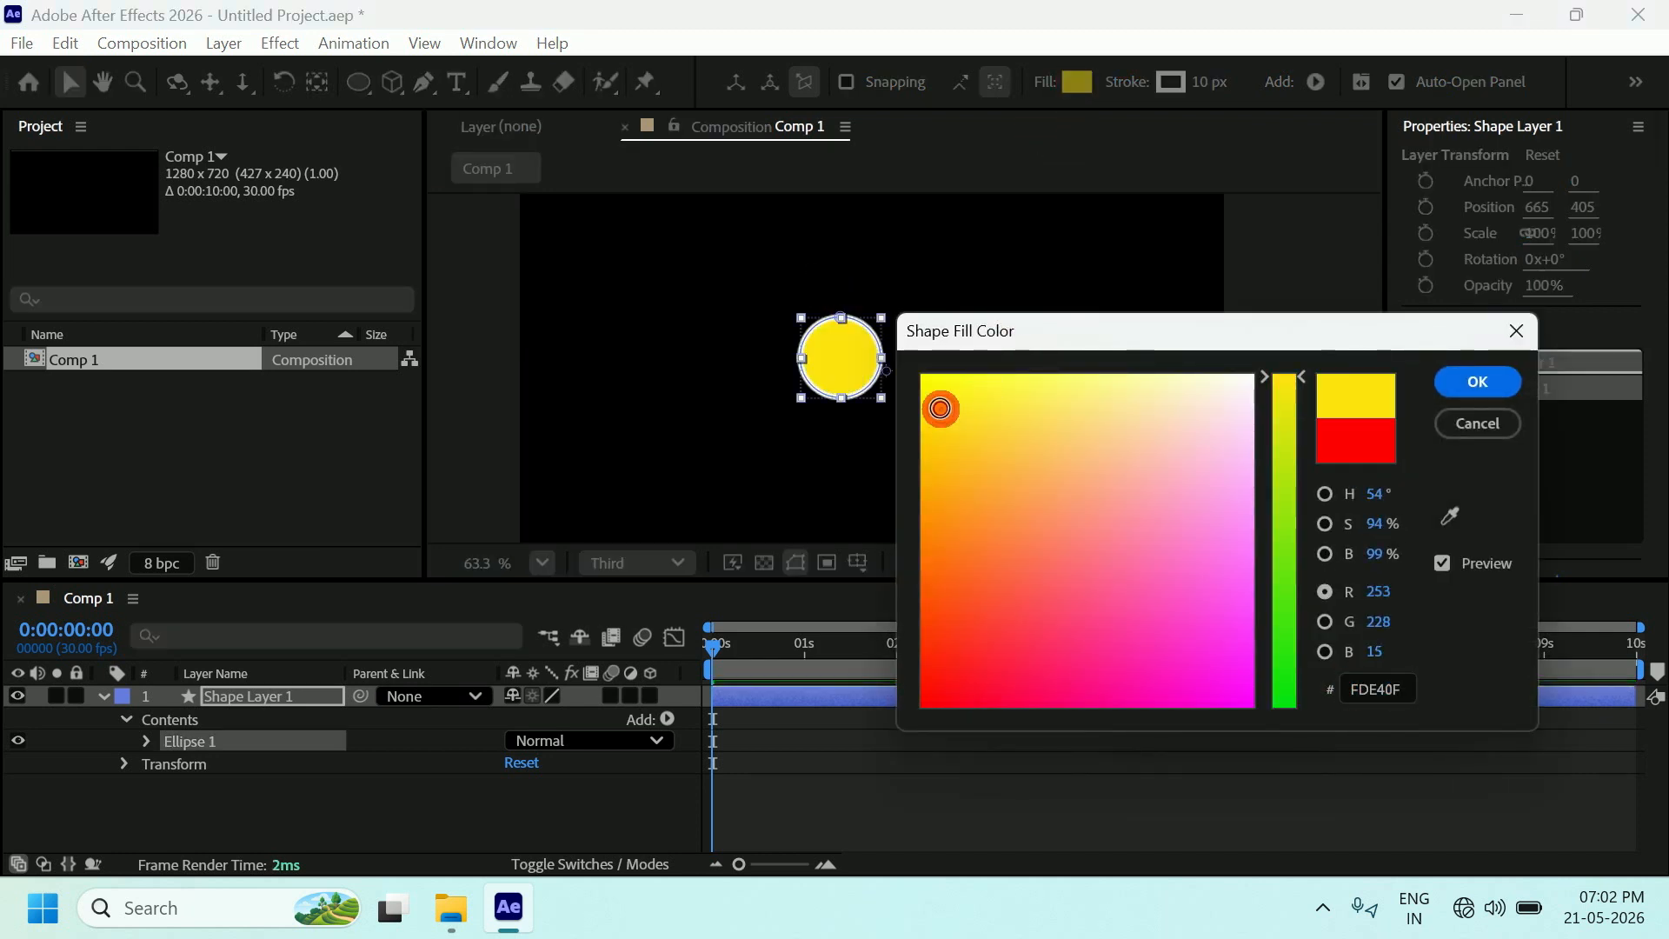
left_click(1468, 379)
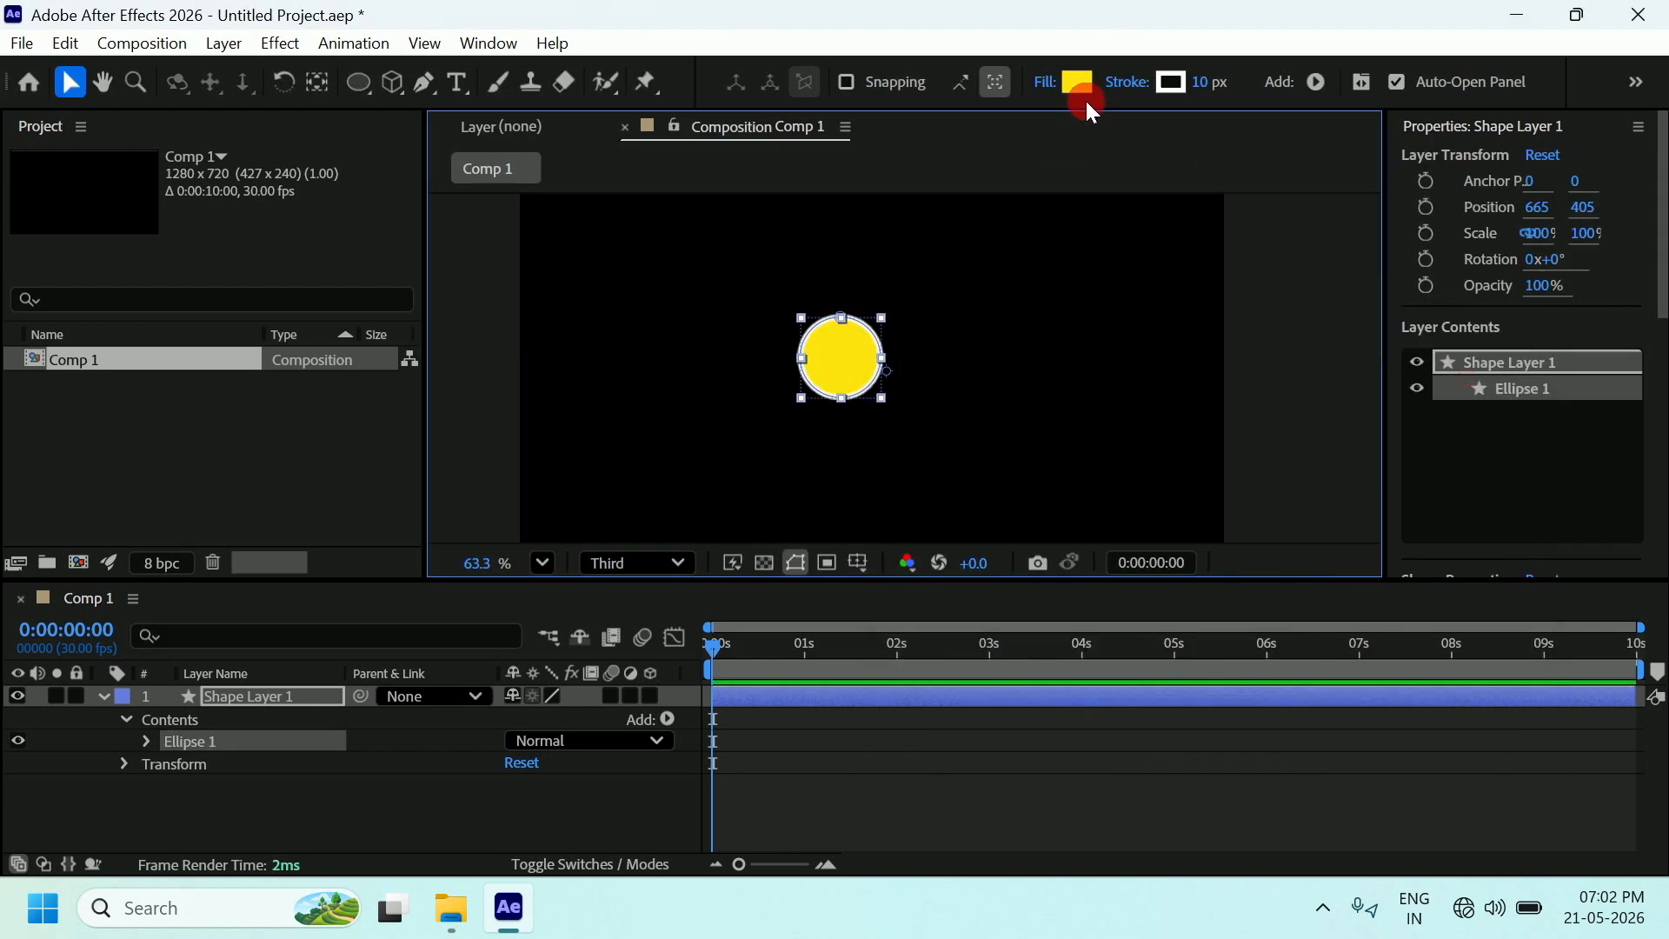
left_click(1048, 87)
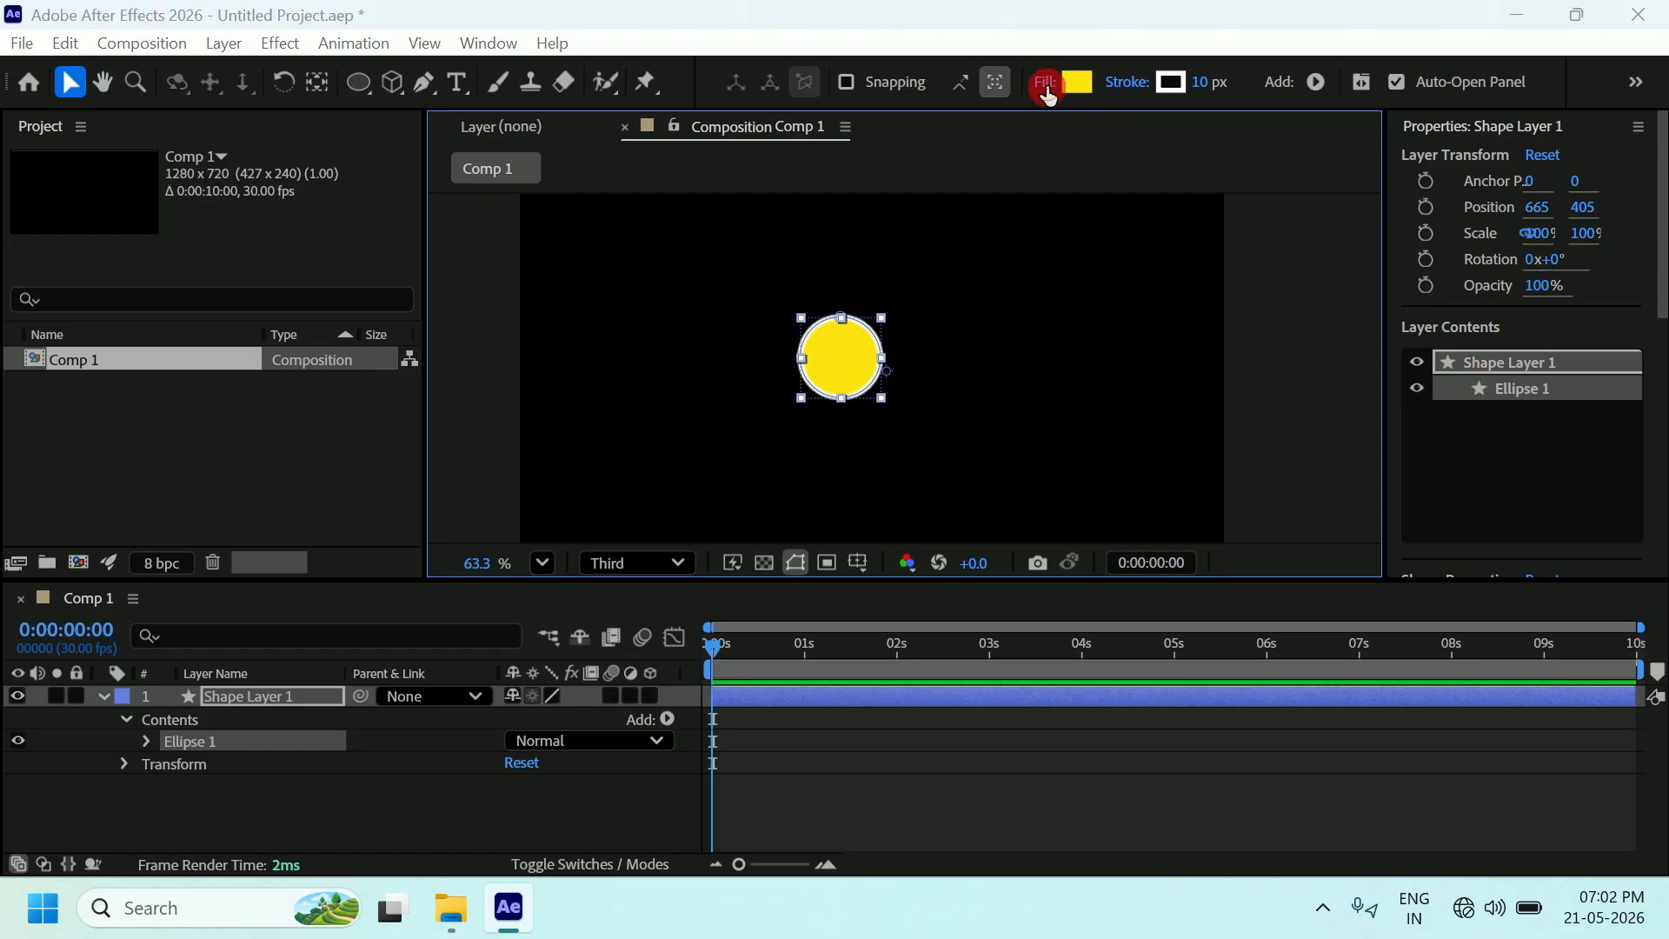
left_click(1023, 311)
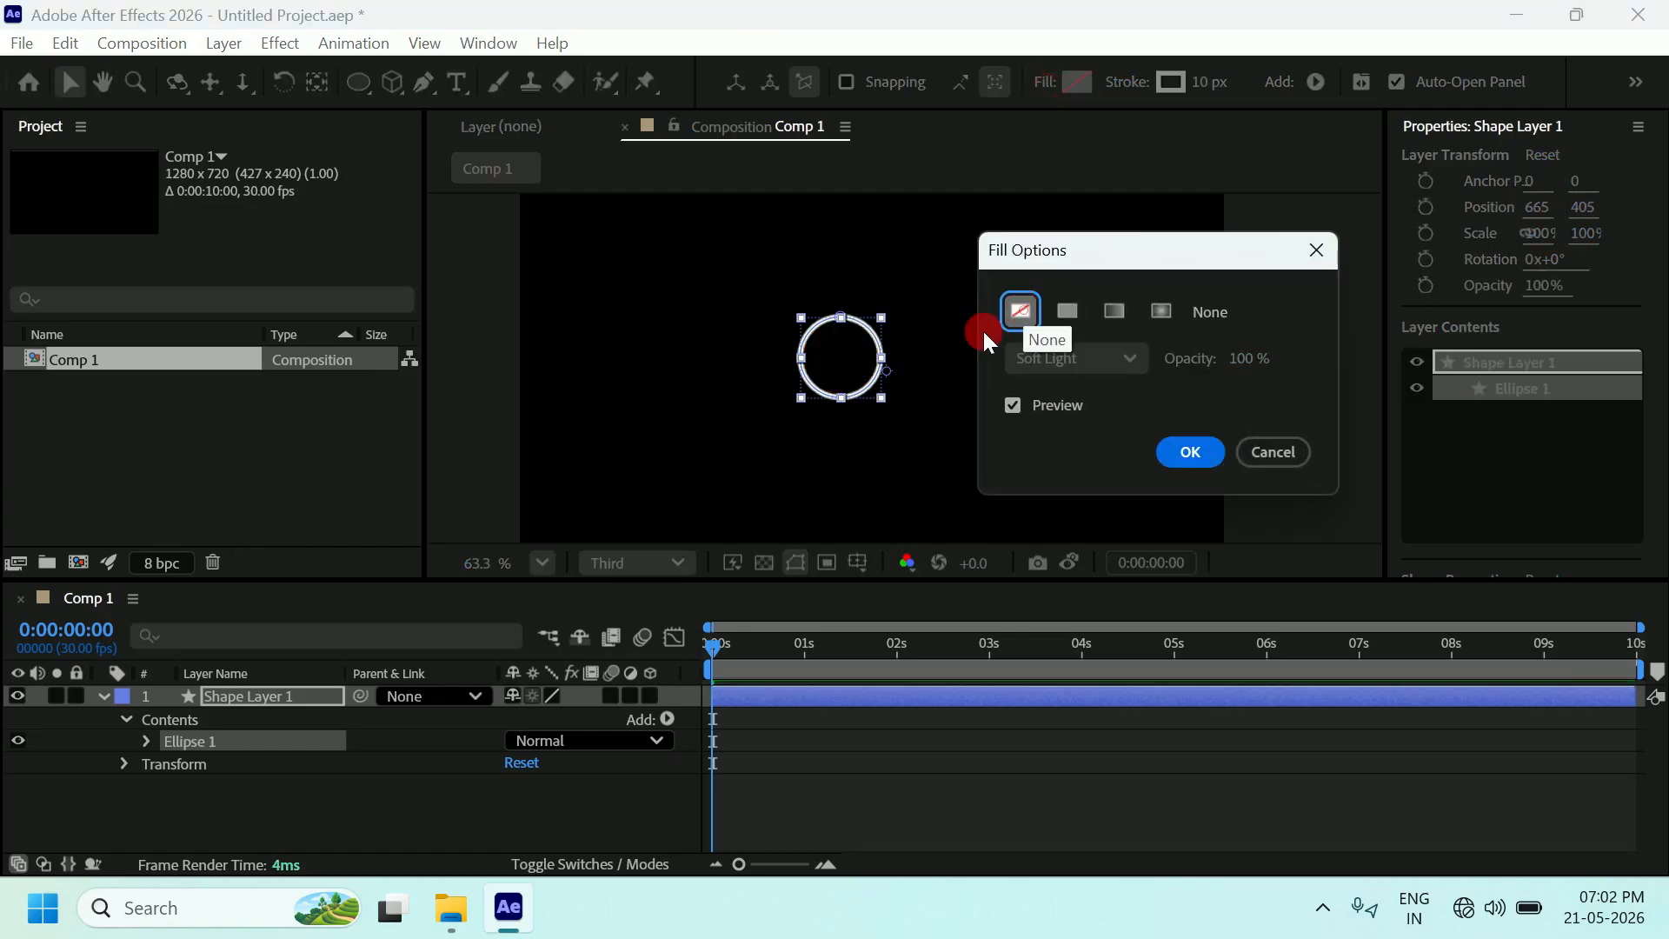
left_click(1189, 451)
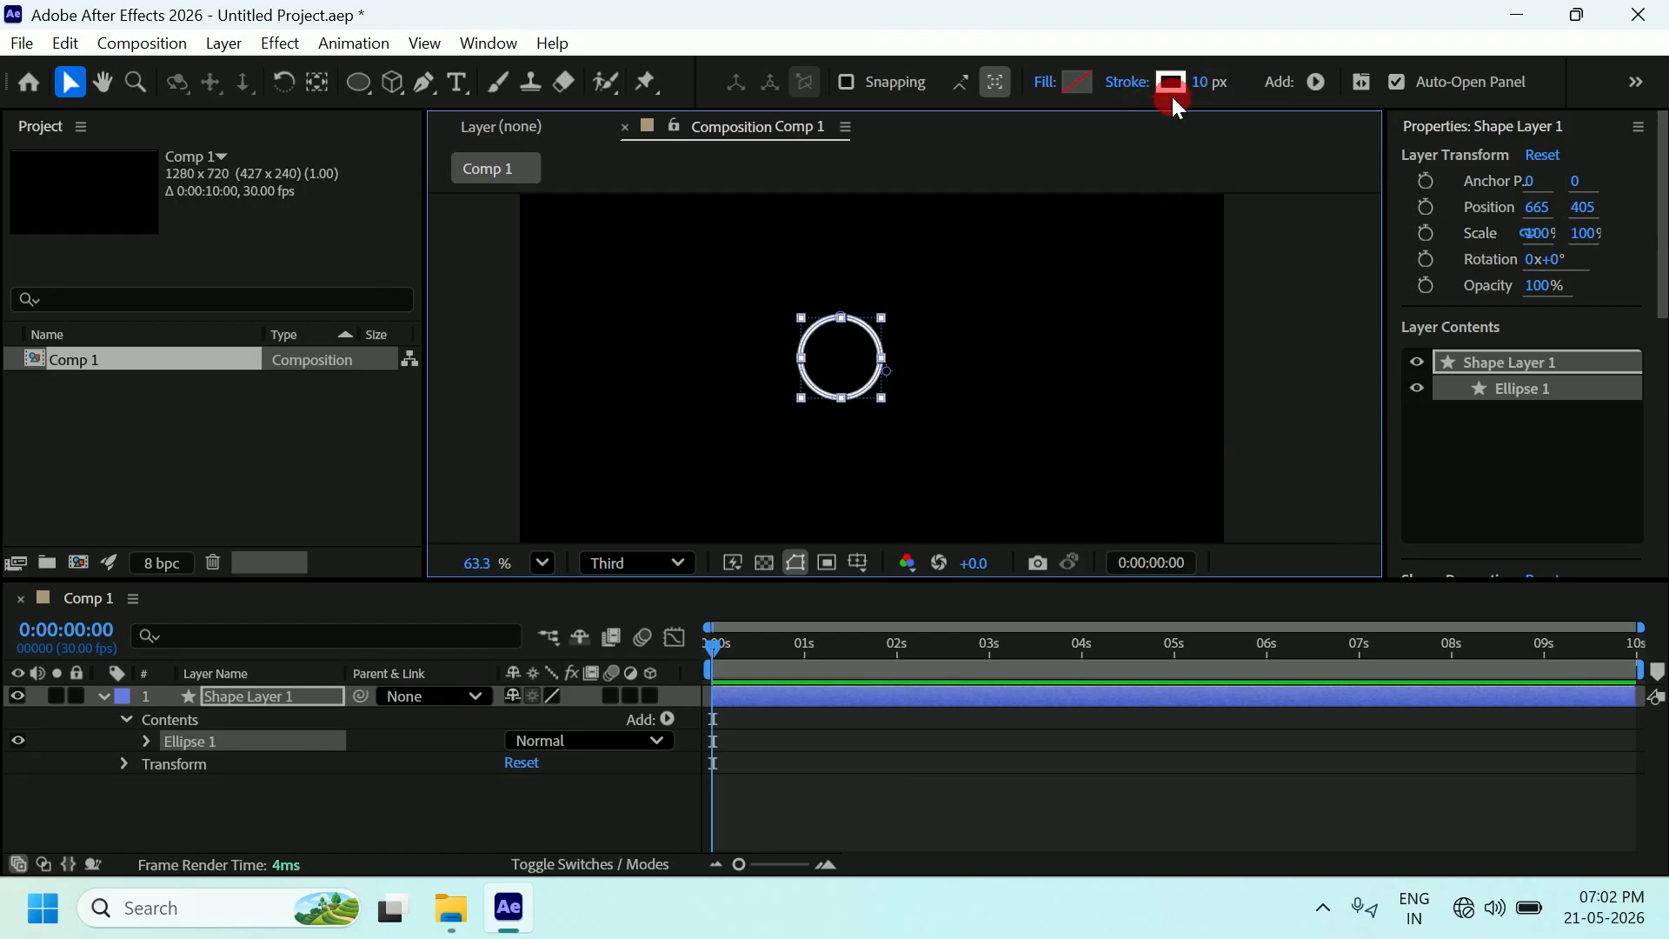
Change the circle's stroke colour to white.
left_click(1171, 82)
mouse_move(941, 368)
left_mouse_down()
mouse_move(924, 376)
mouse_move(1239, 386)
mouse_move(1274, 362)
left_mouse_up()
left_click(1479, 380)
Set the circle's stroke width to 10 px.
left_click(1208, 82)
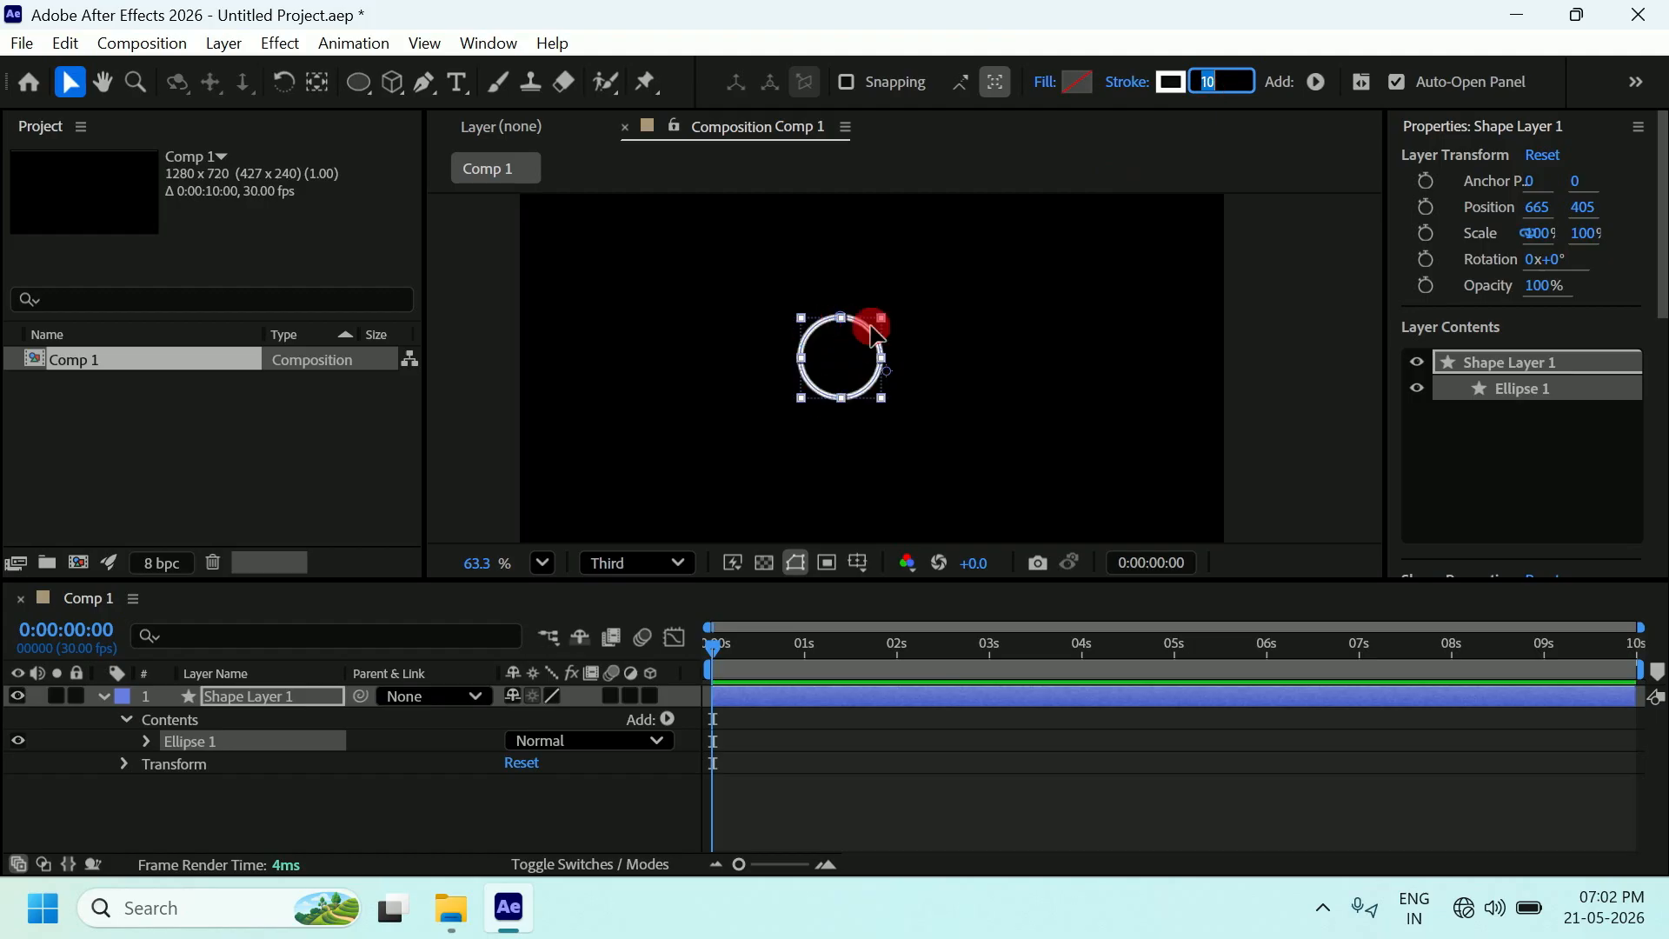
left_click(1227, 77)
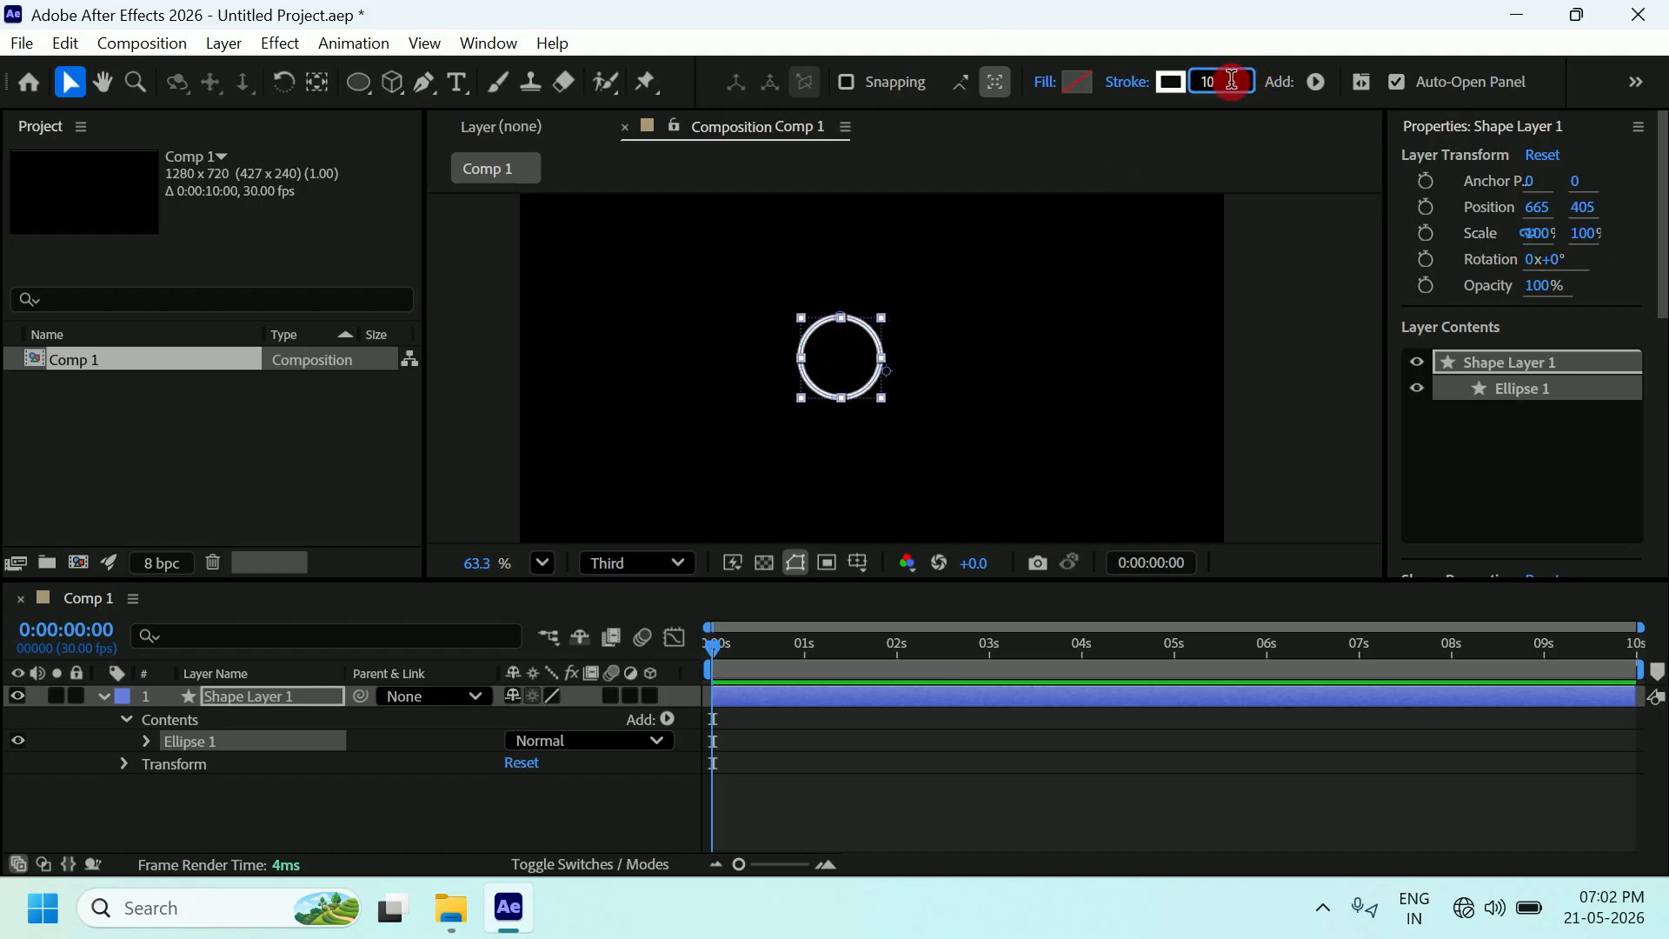
left_click(1249, 128)
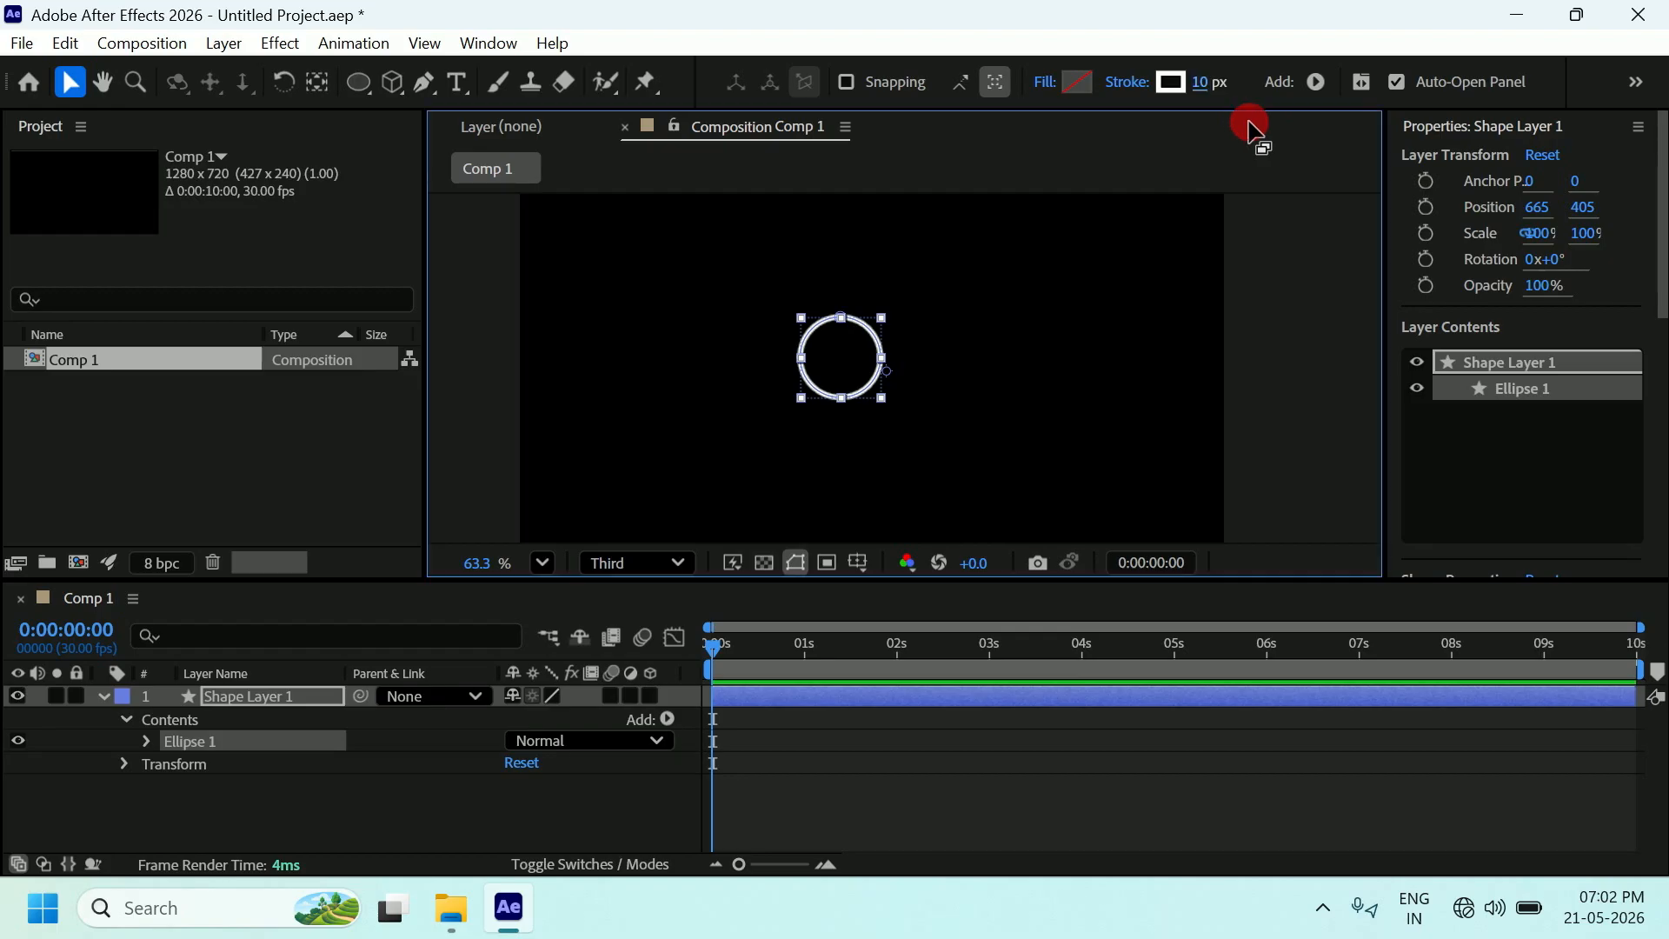
left_click(1211, 84)
mouse_move(1211, 84)
left_mouse_down()
mouse_move(1226, 80)
mouse_move(1208, 111)
mouse_move(1208, 78)
left_mouse_up()
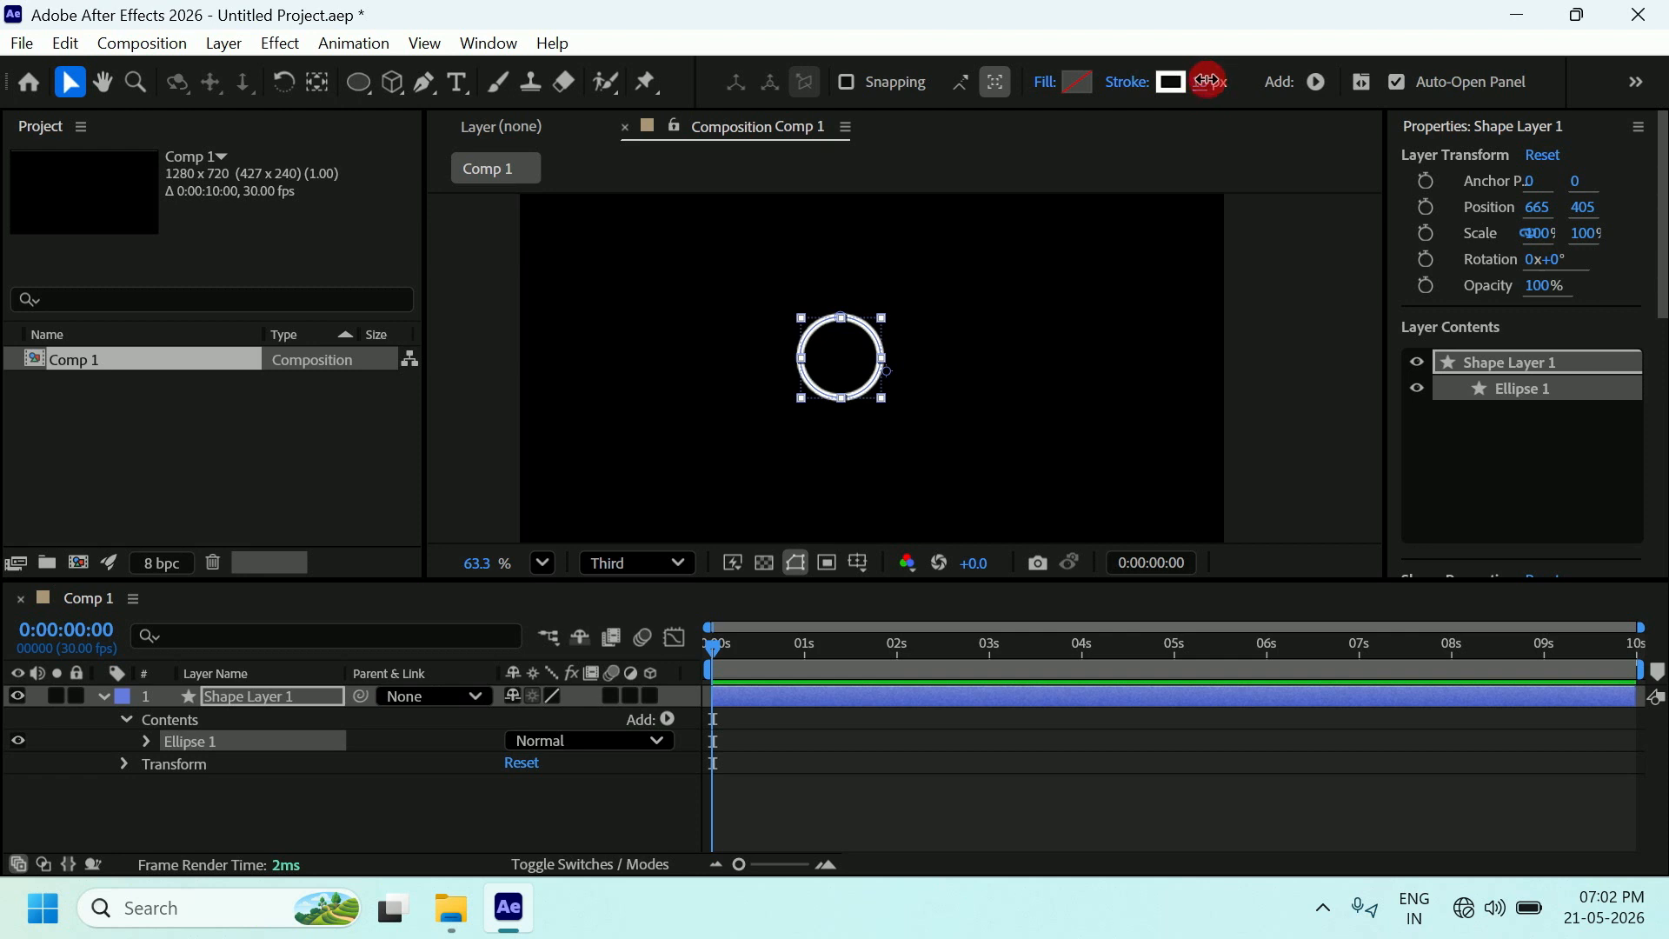
left_click(1216, 82)
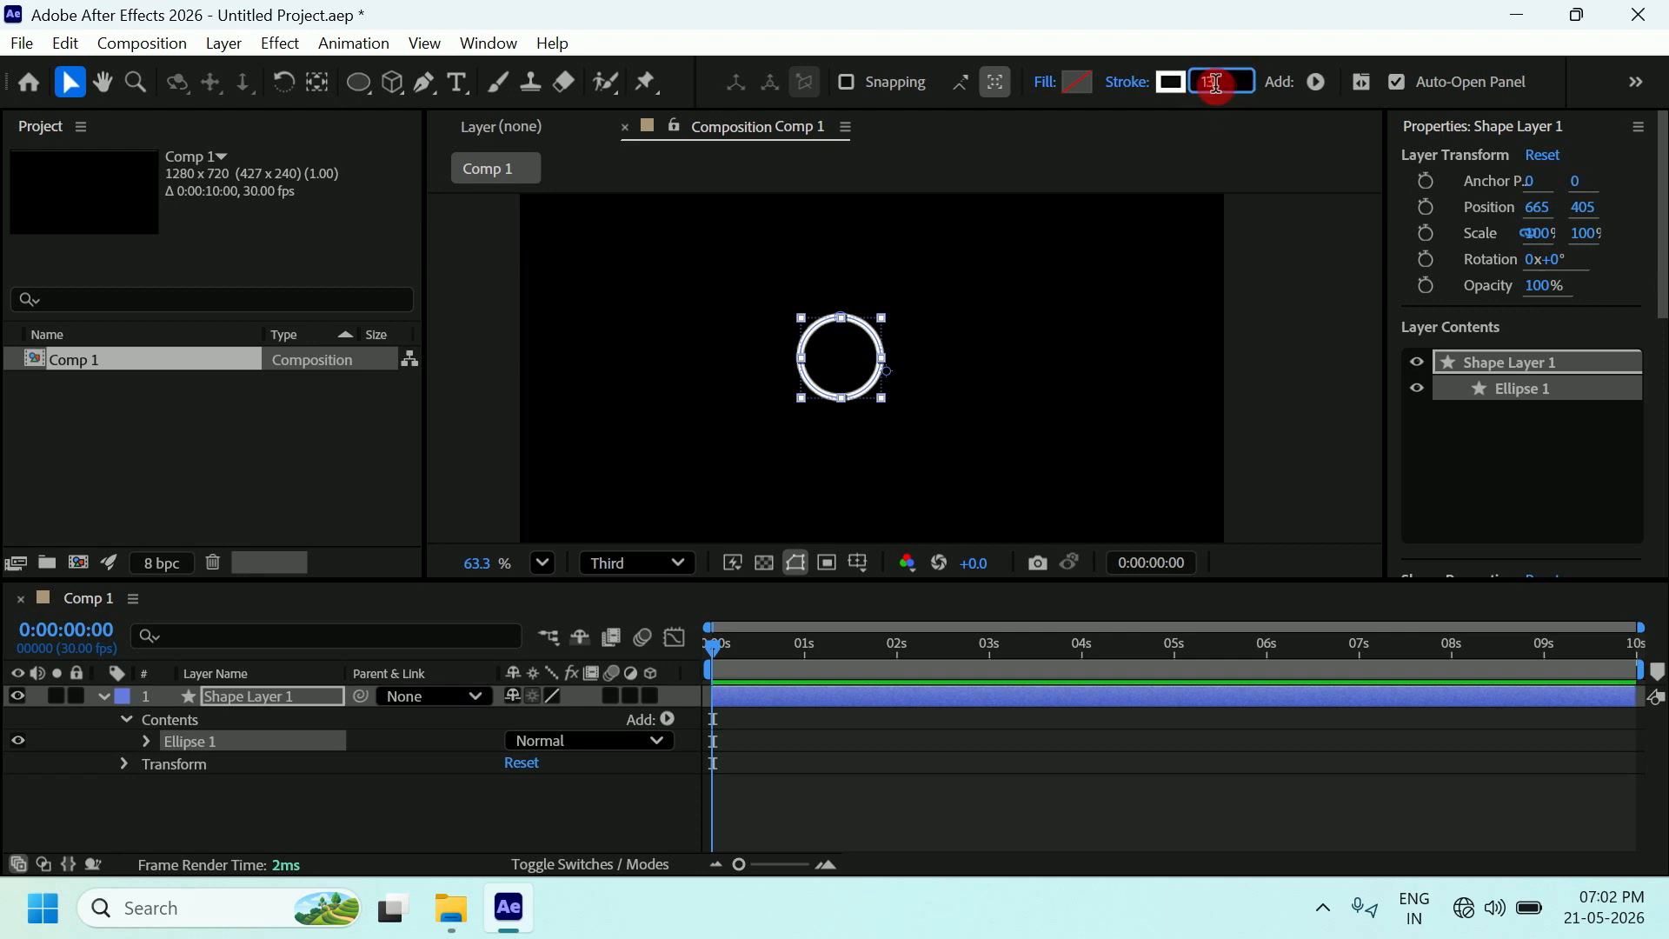
type("10")
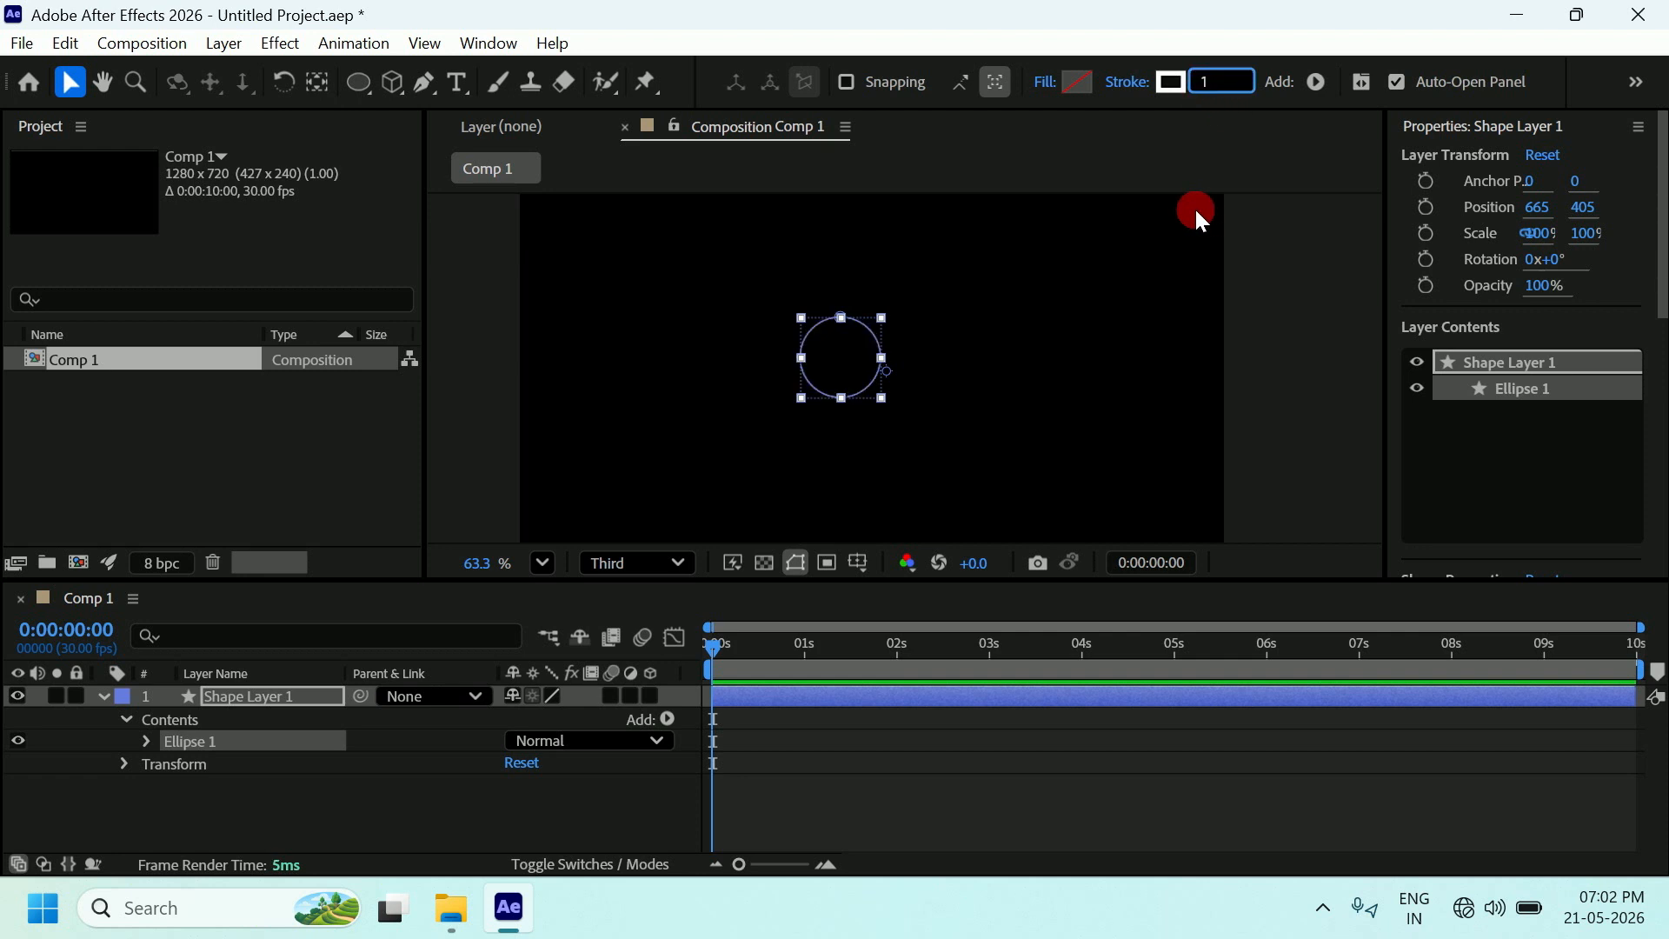
key("Return")
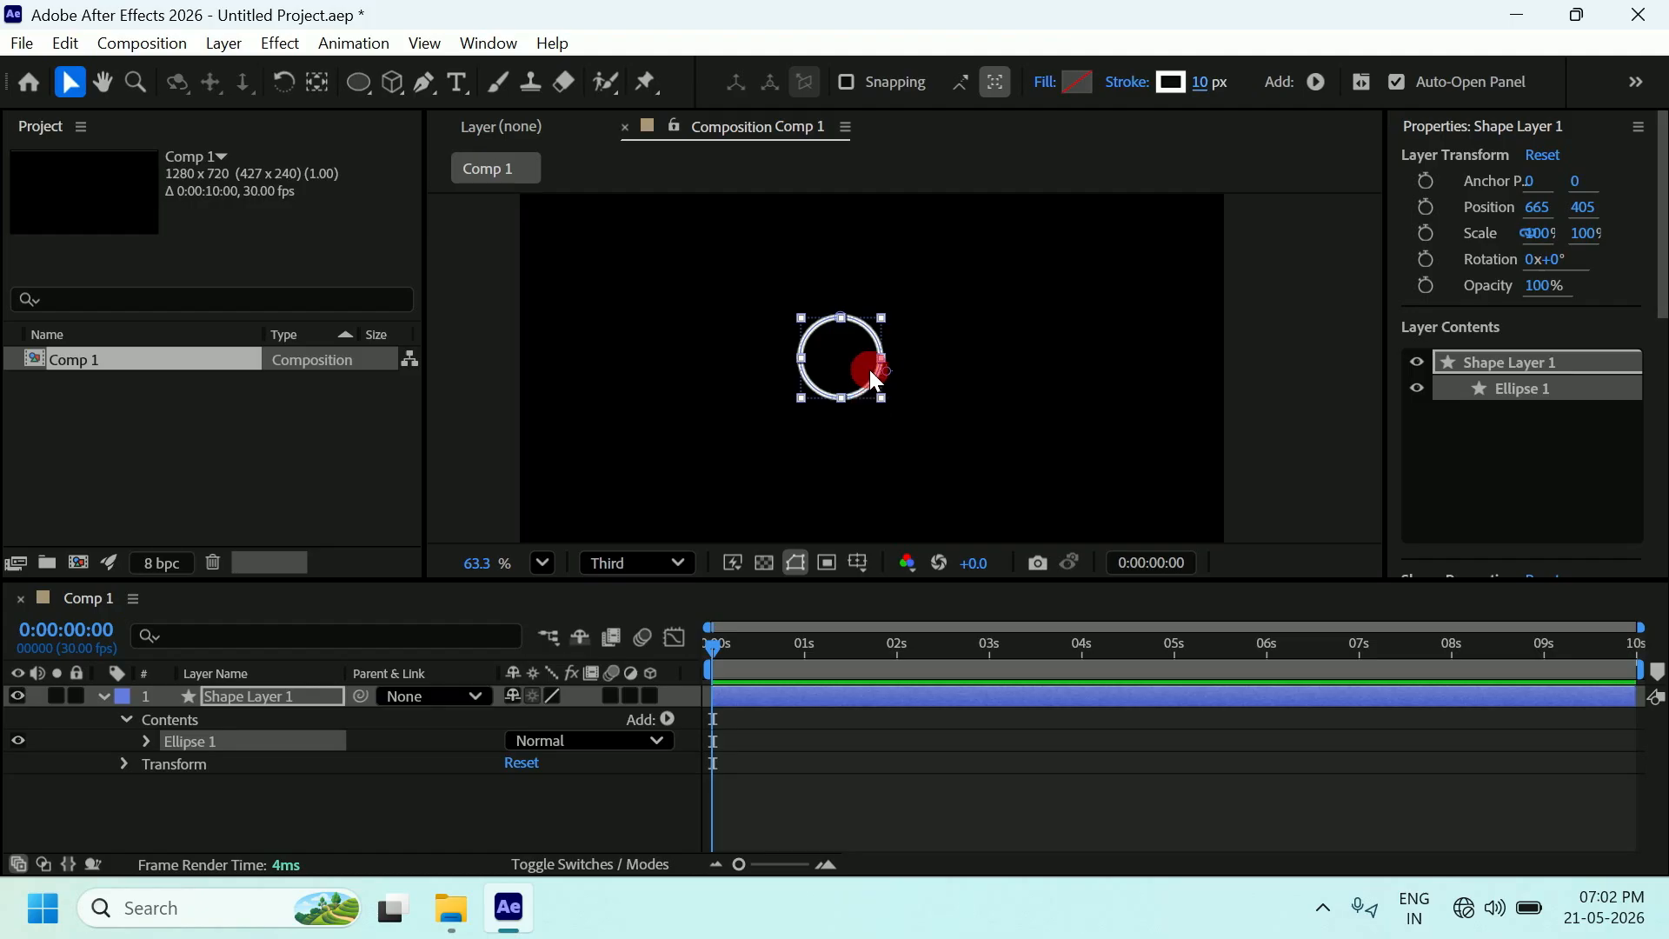
Show the Align panel from the Window menu and dock it above Properties.
scroll(871, 353, "down", 1)
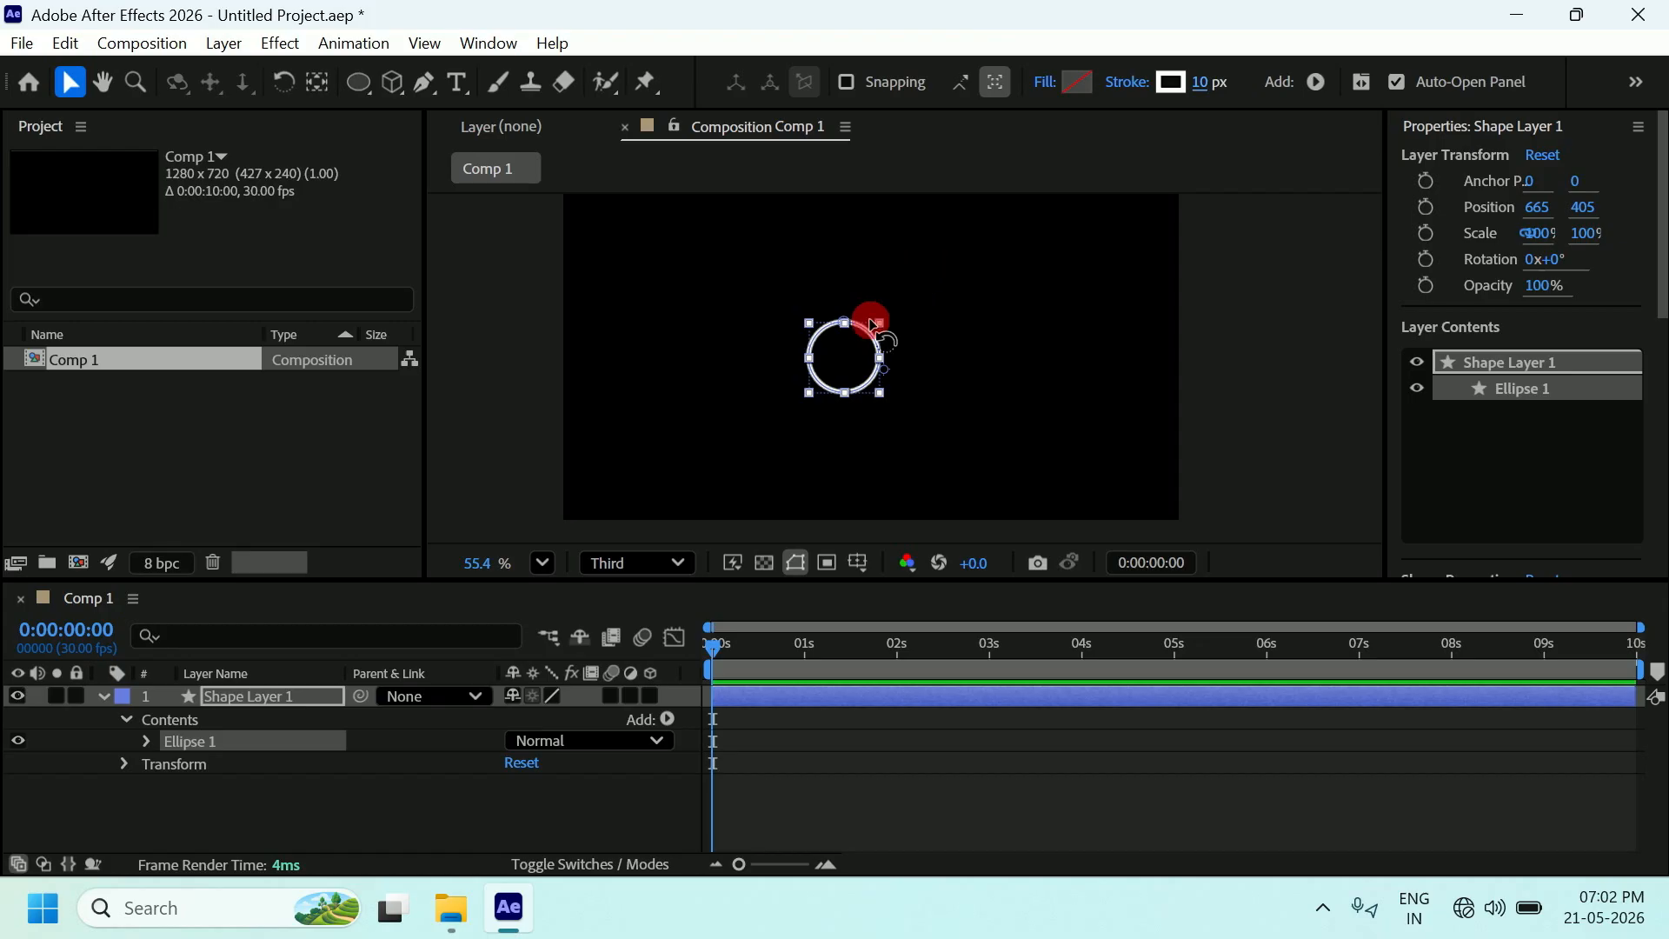
scroll(1652, 248, "down", 2)
left_click_drag(1651, 248, 1654, 150)
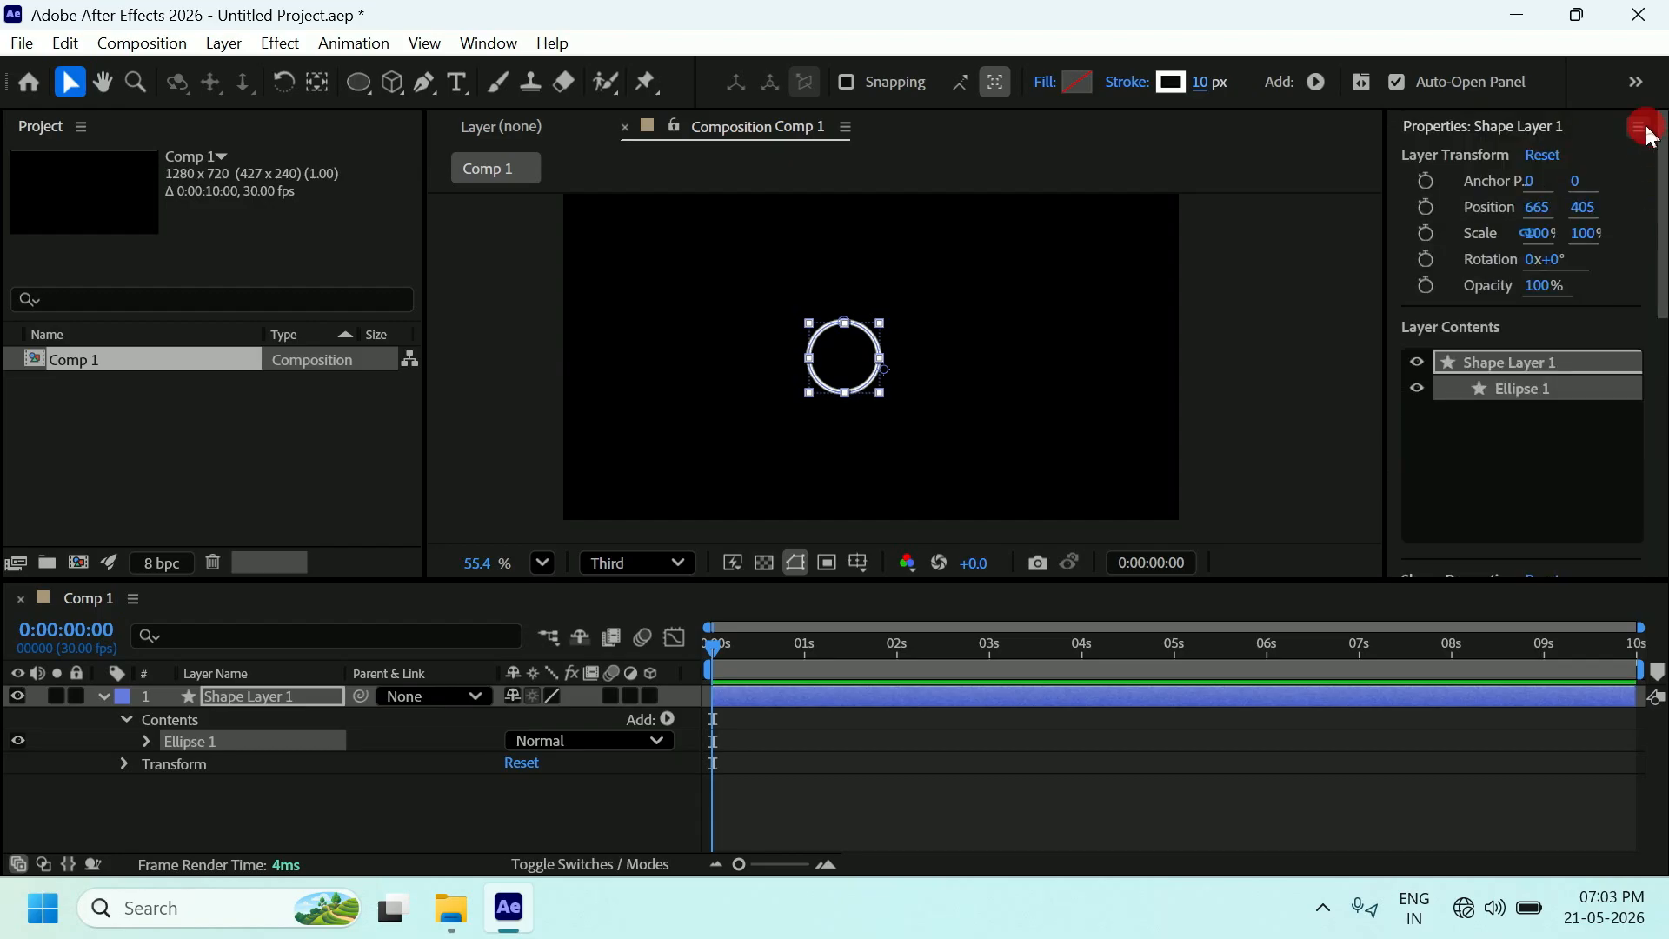
left_click(493, 45)
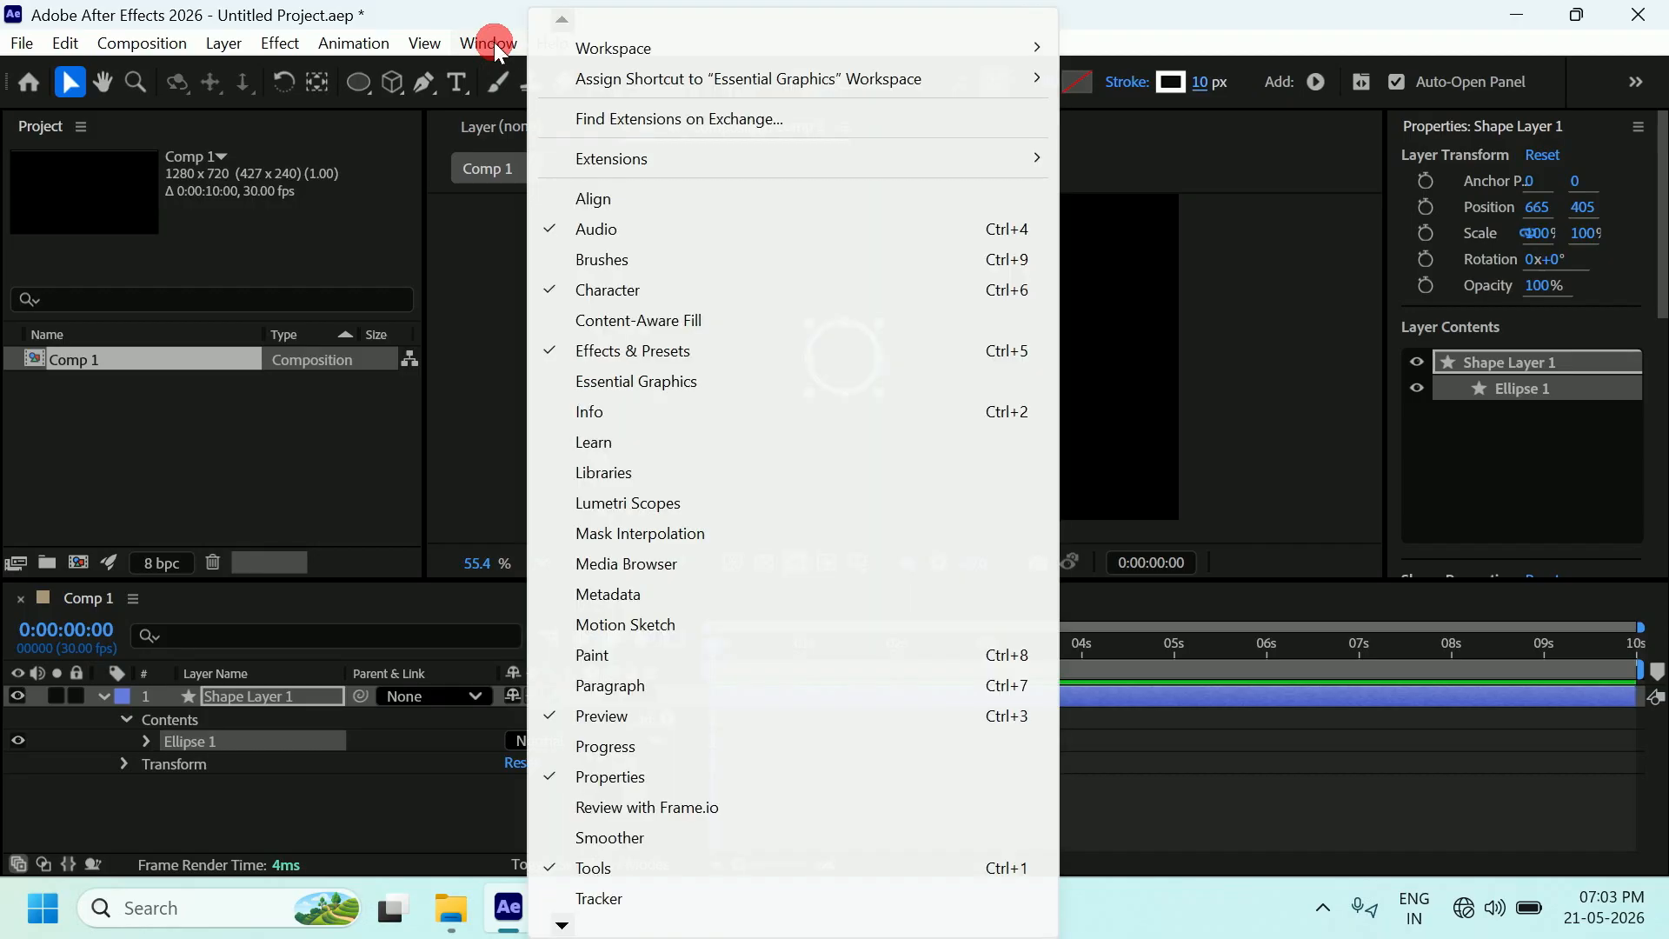
left_click(611, 204)
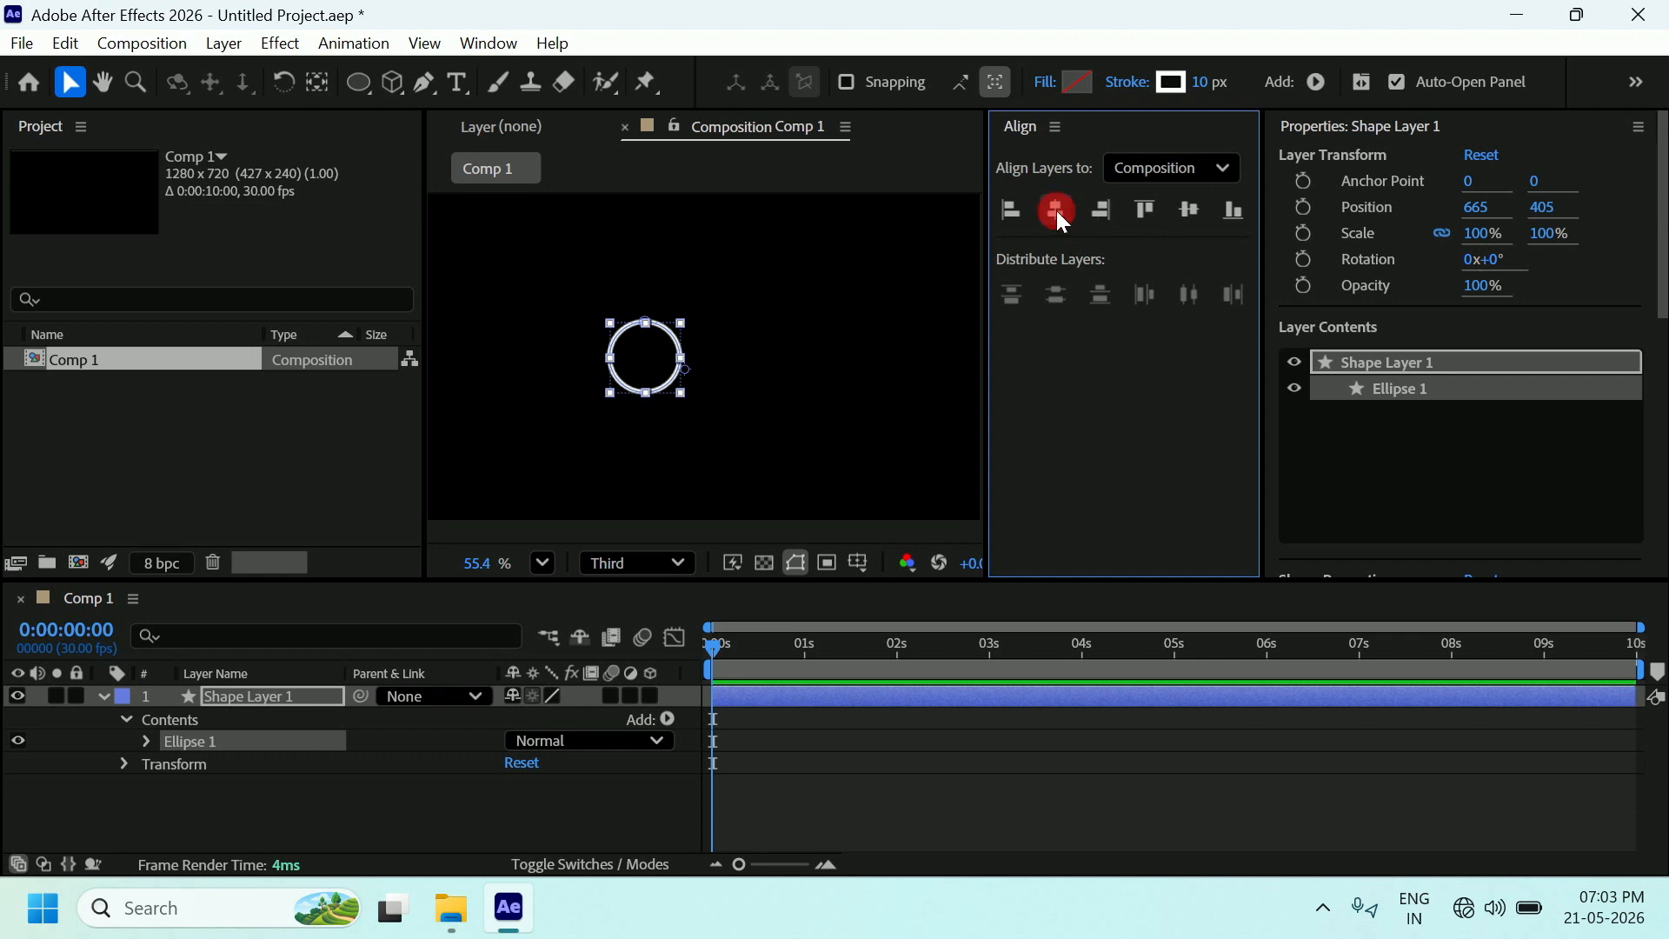
left_click_drag(1094, 130, 1432, 156)
Centre the circle horizontally and vertically in the composition.
left_click(1332, 211)
left_click(980, 388)
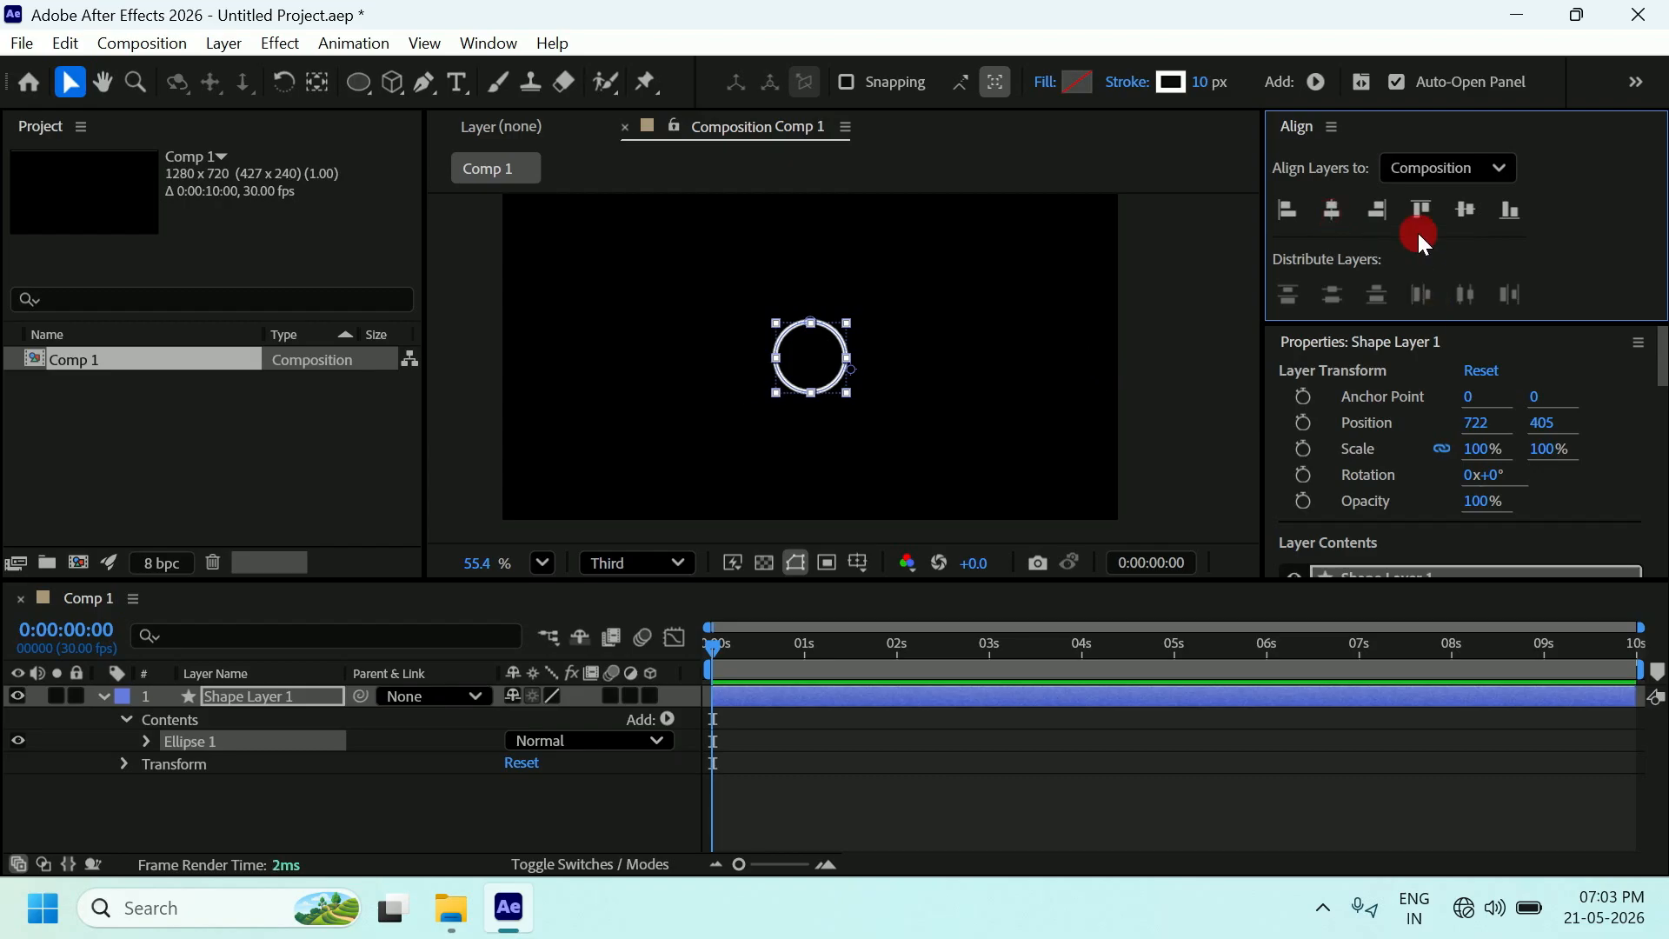
left_click(848, 369)
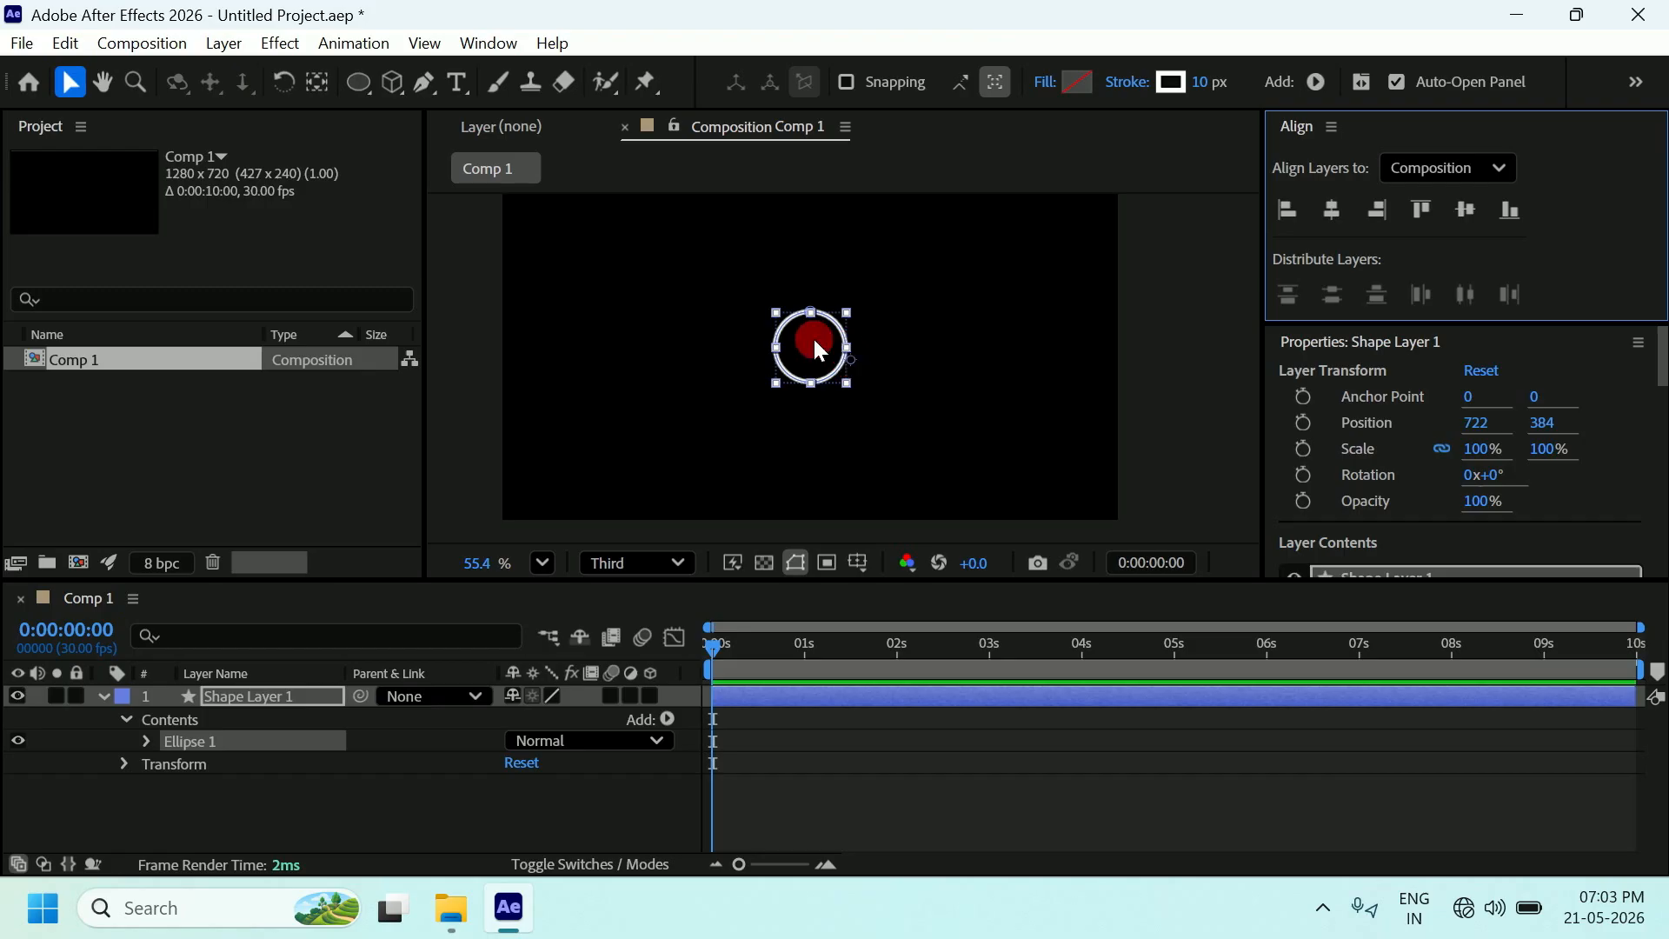
Drag the anchor point to the circle's centre with the Pan Behind tool.
left_click(316, 83)
left_click(852, 364)
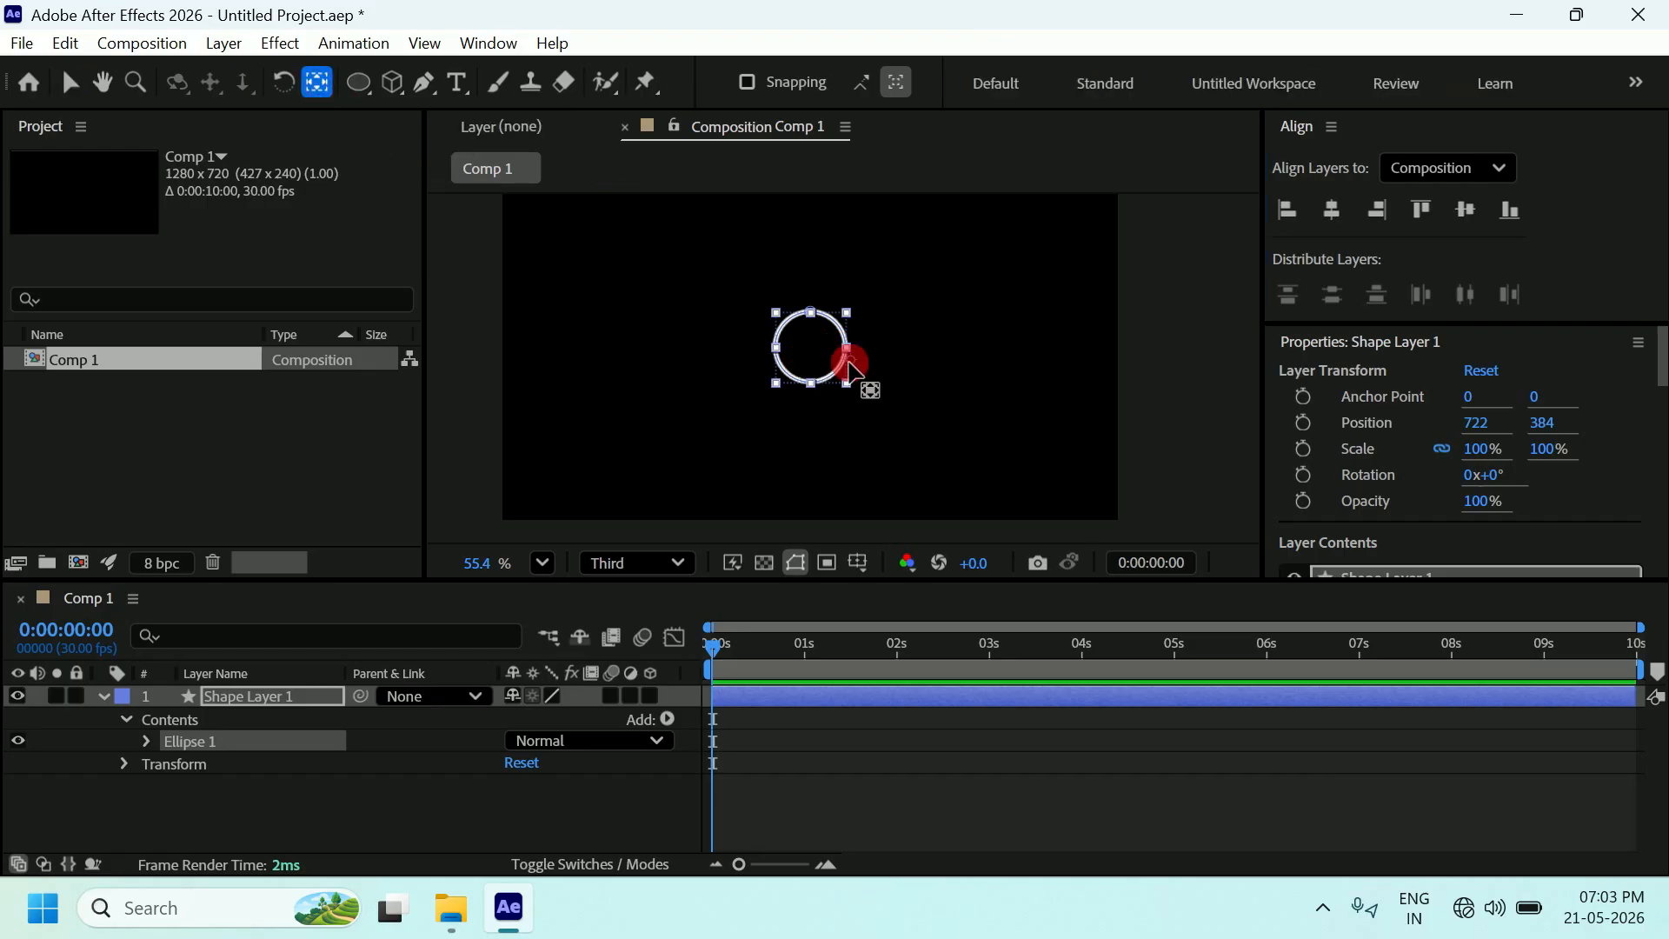
left_click_drag(848, 361, 809, 351)
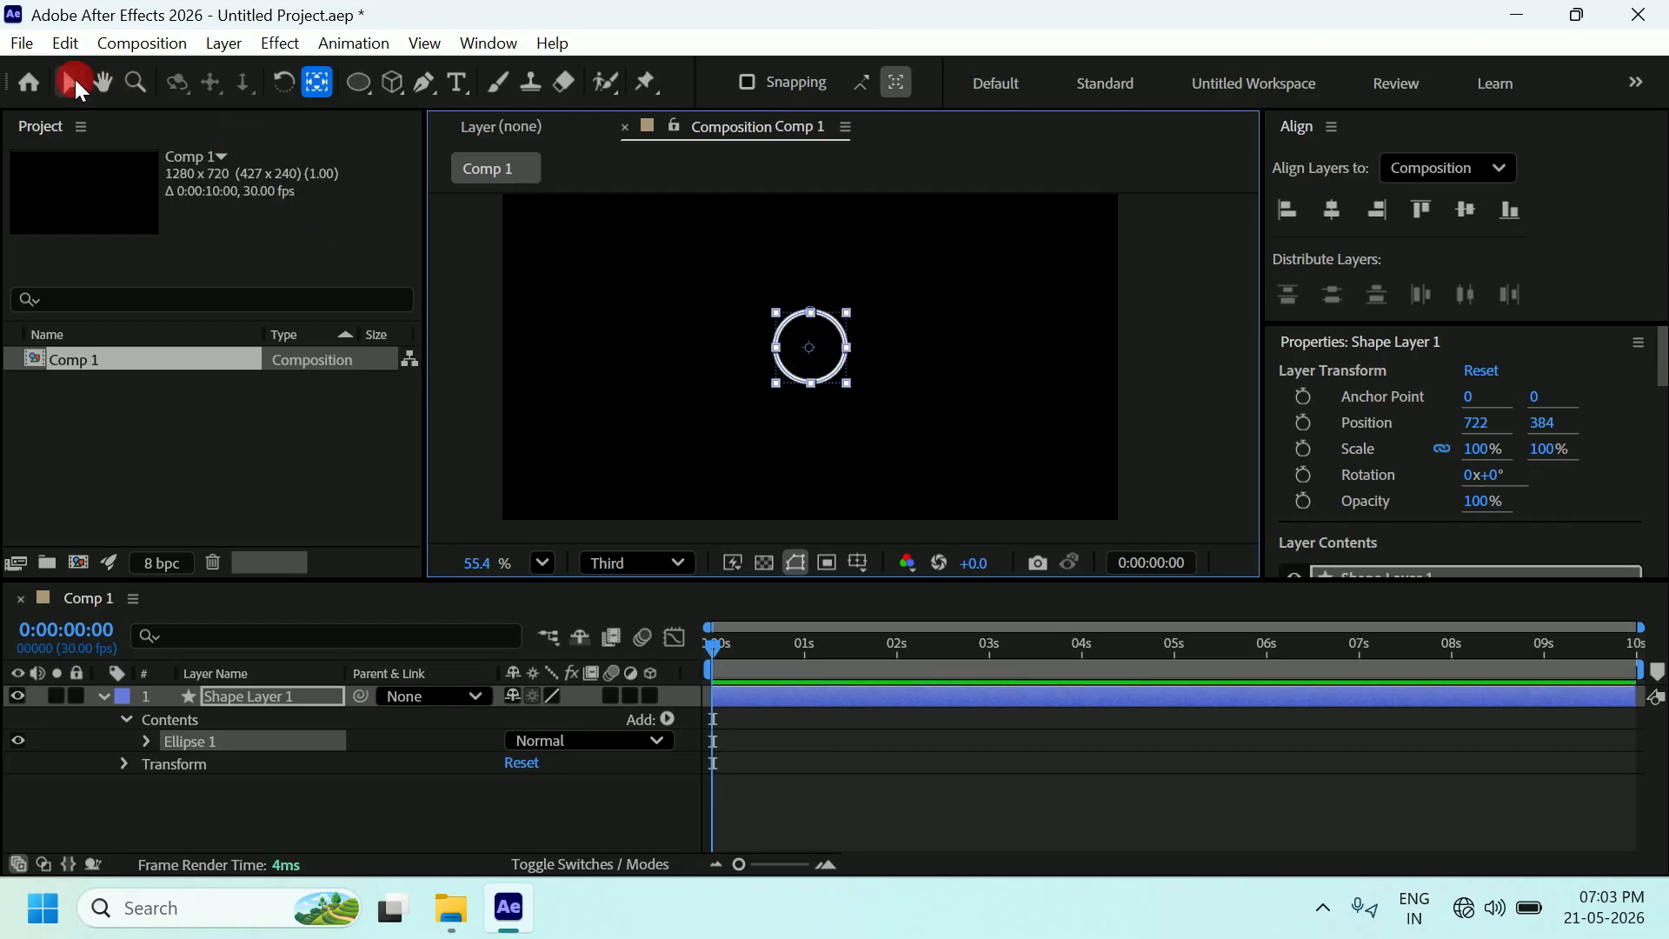
left_click(72, 82)
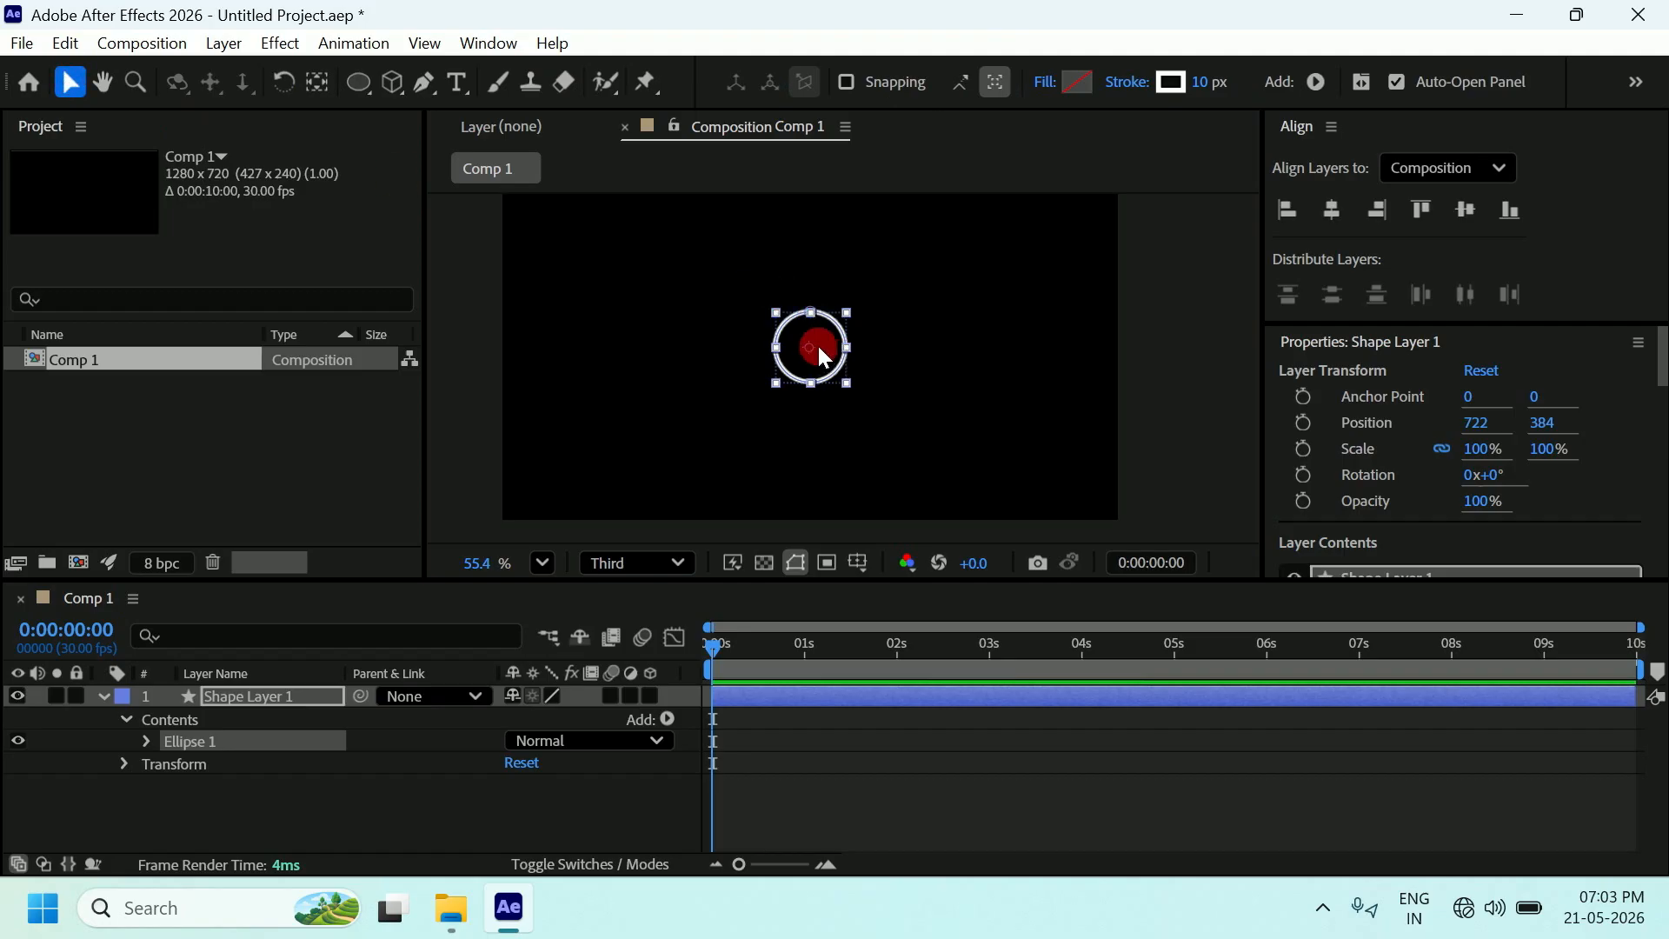
scroll(817, 346, "up", 1)
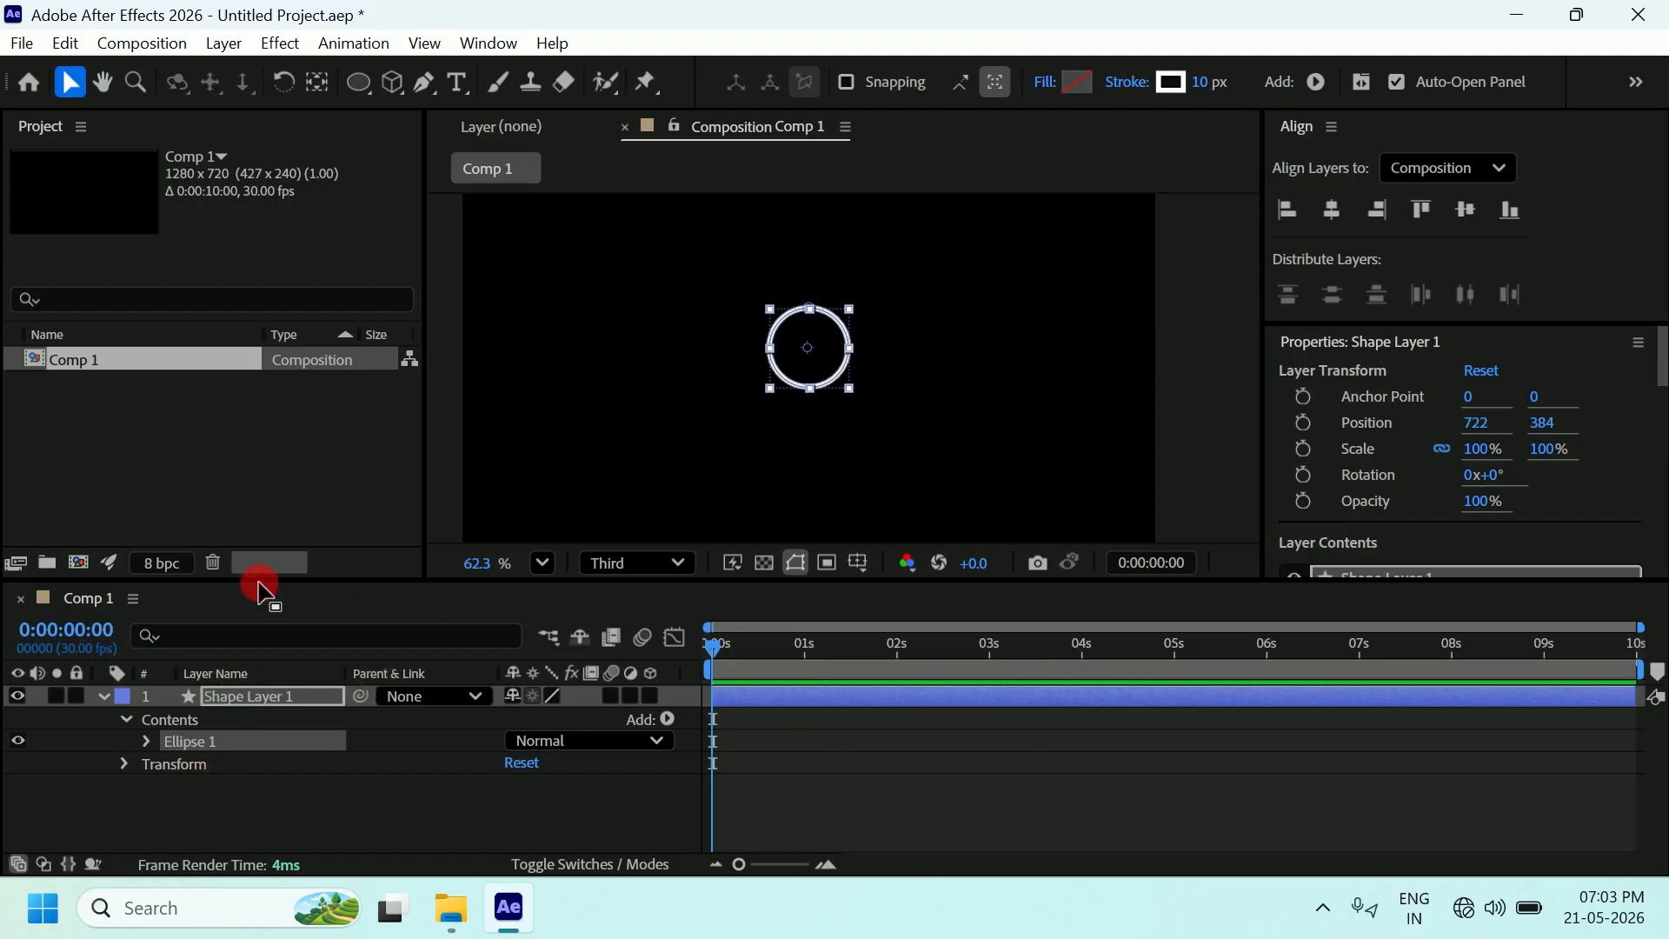
Rename Shape Layer 1 to 'circle' and drag its anchor point to the ring's centre.
left_click_drag(260, 580, 264, 527)
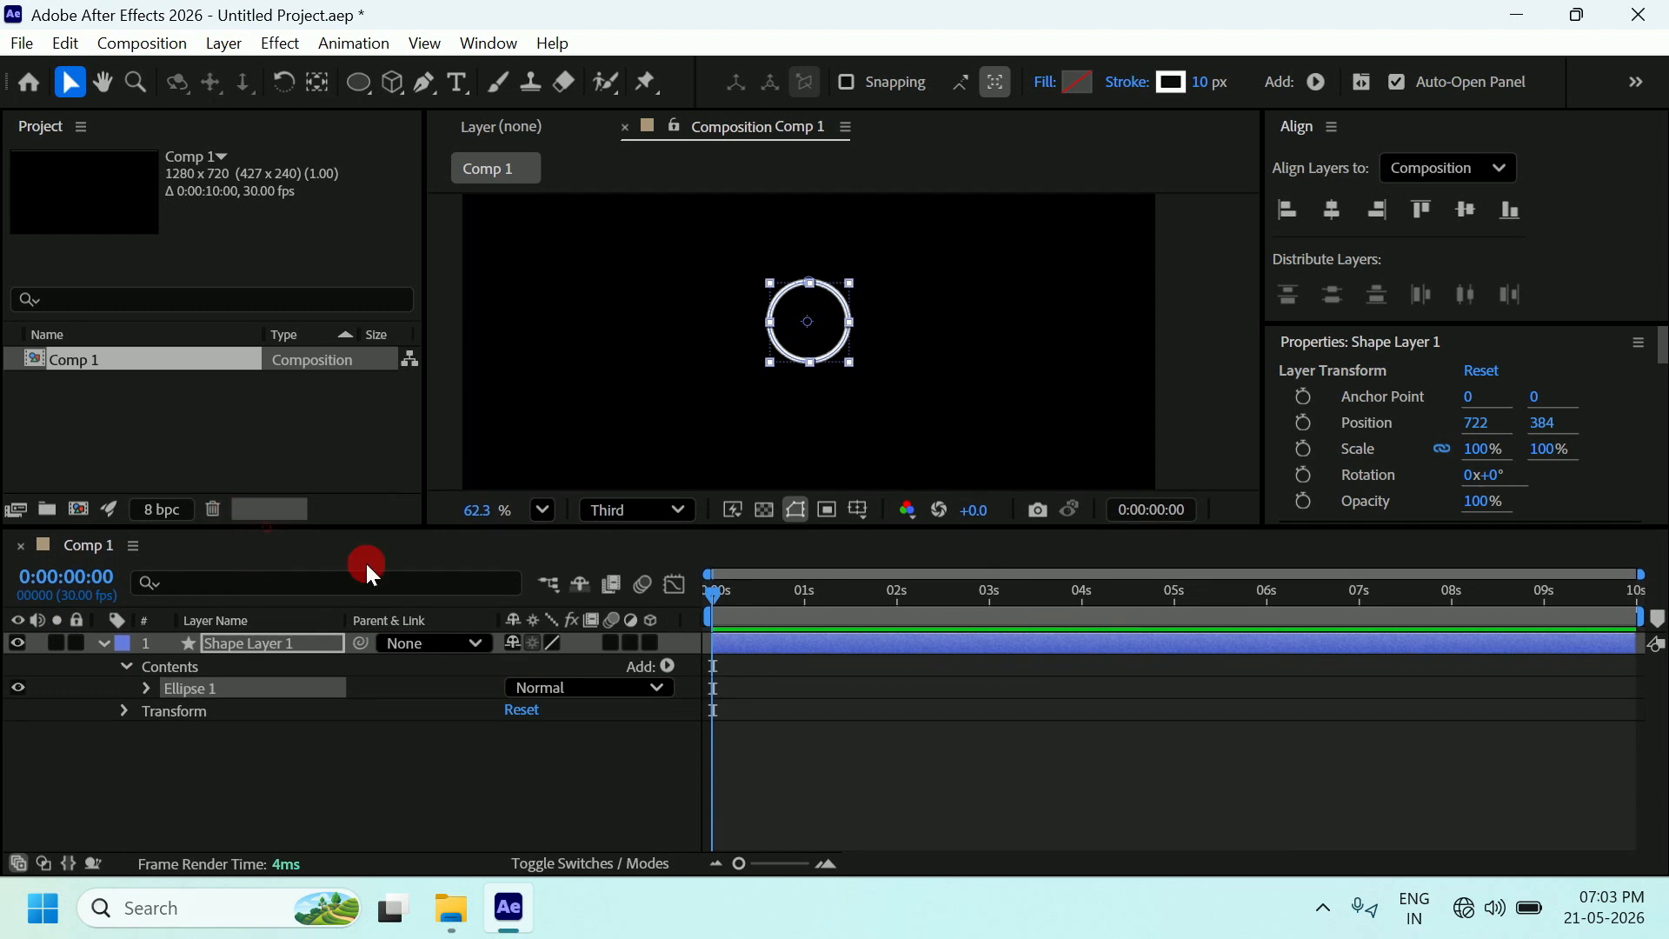
left_click(1383, 213)
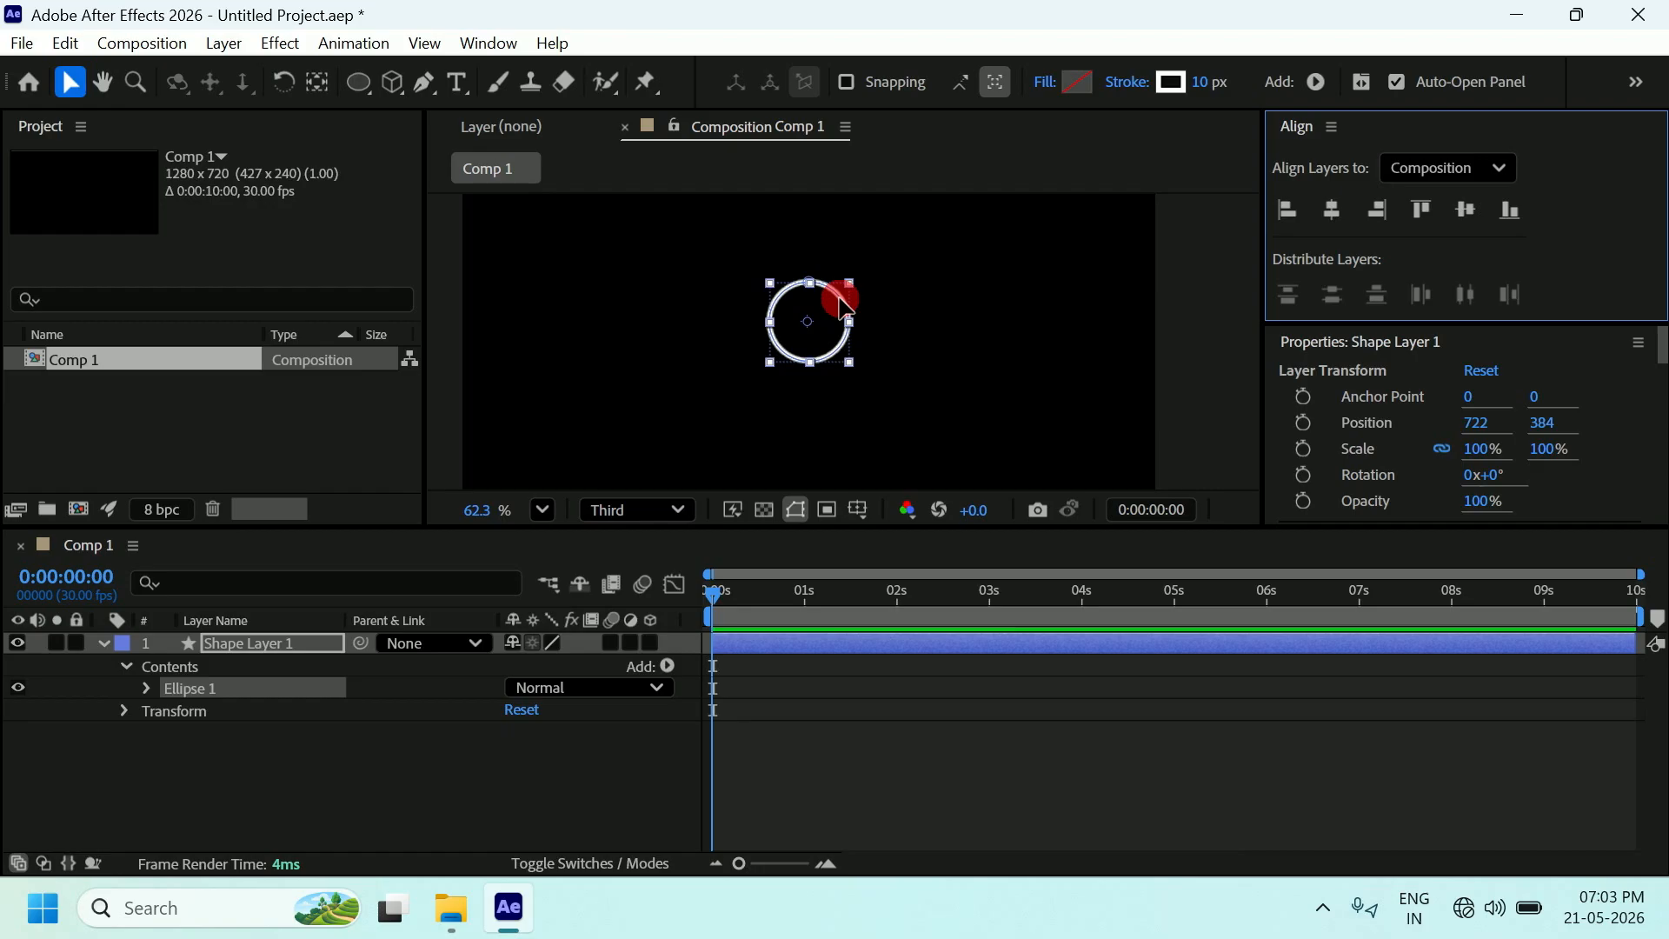
left_click(258, 647)
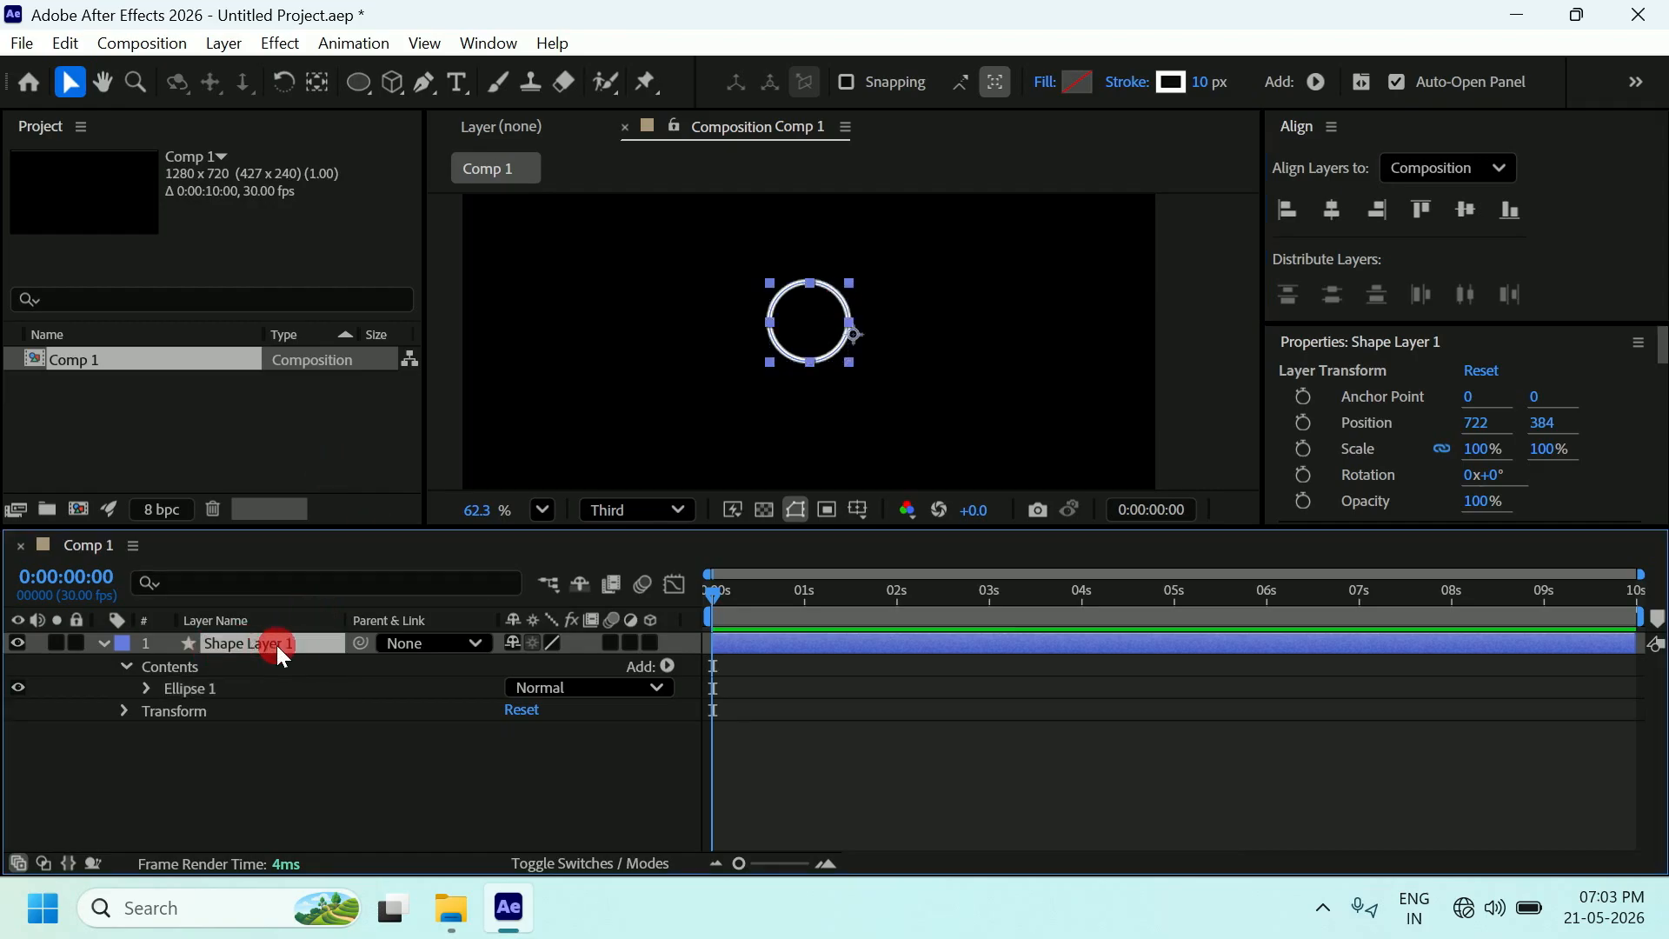
left_click(276, 645)
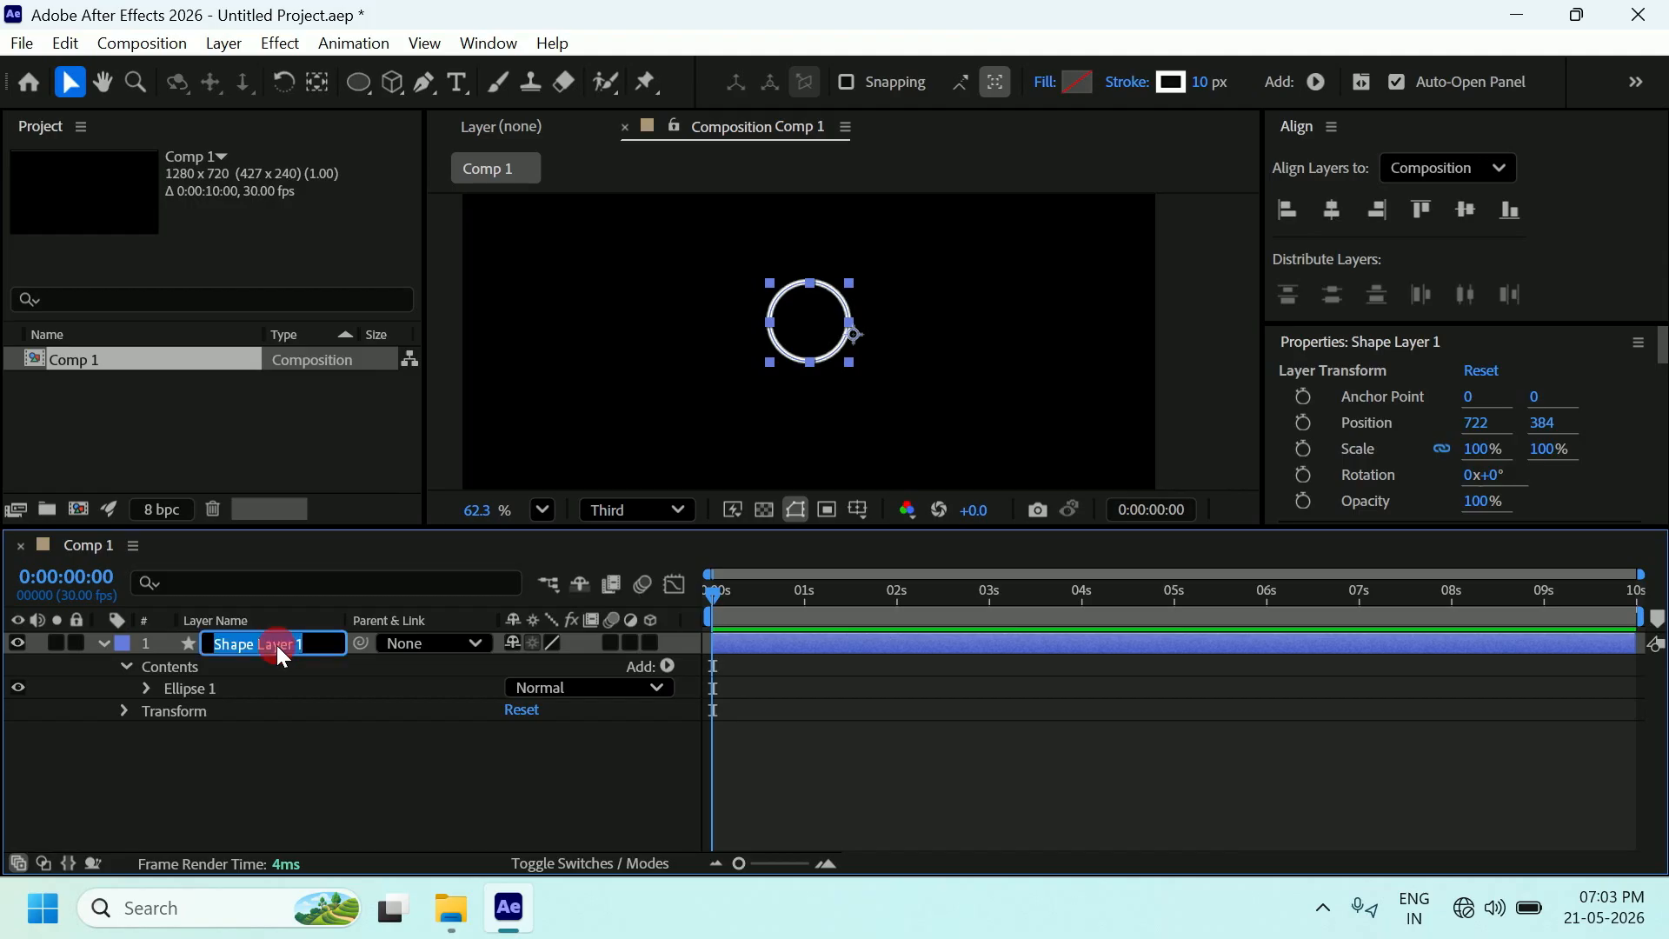
type("circle")
key("Return")
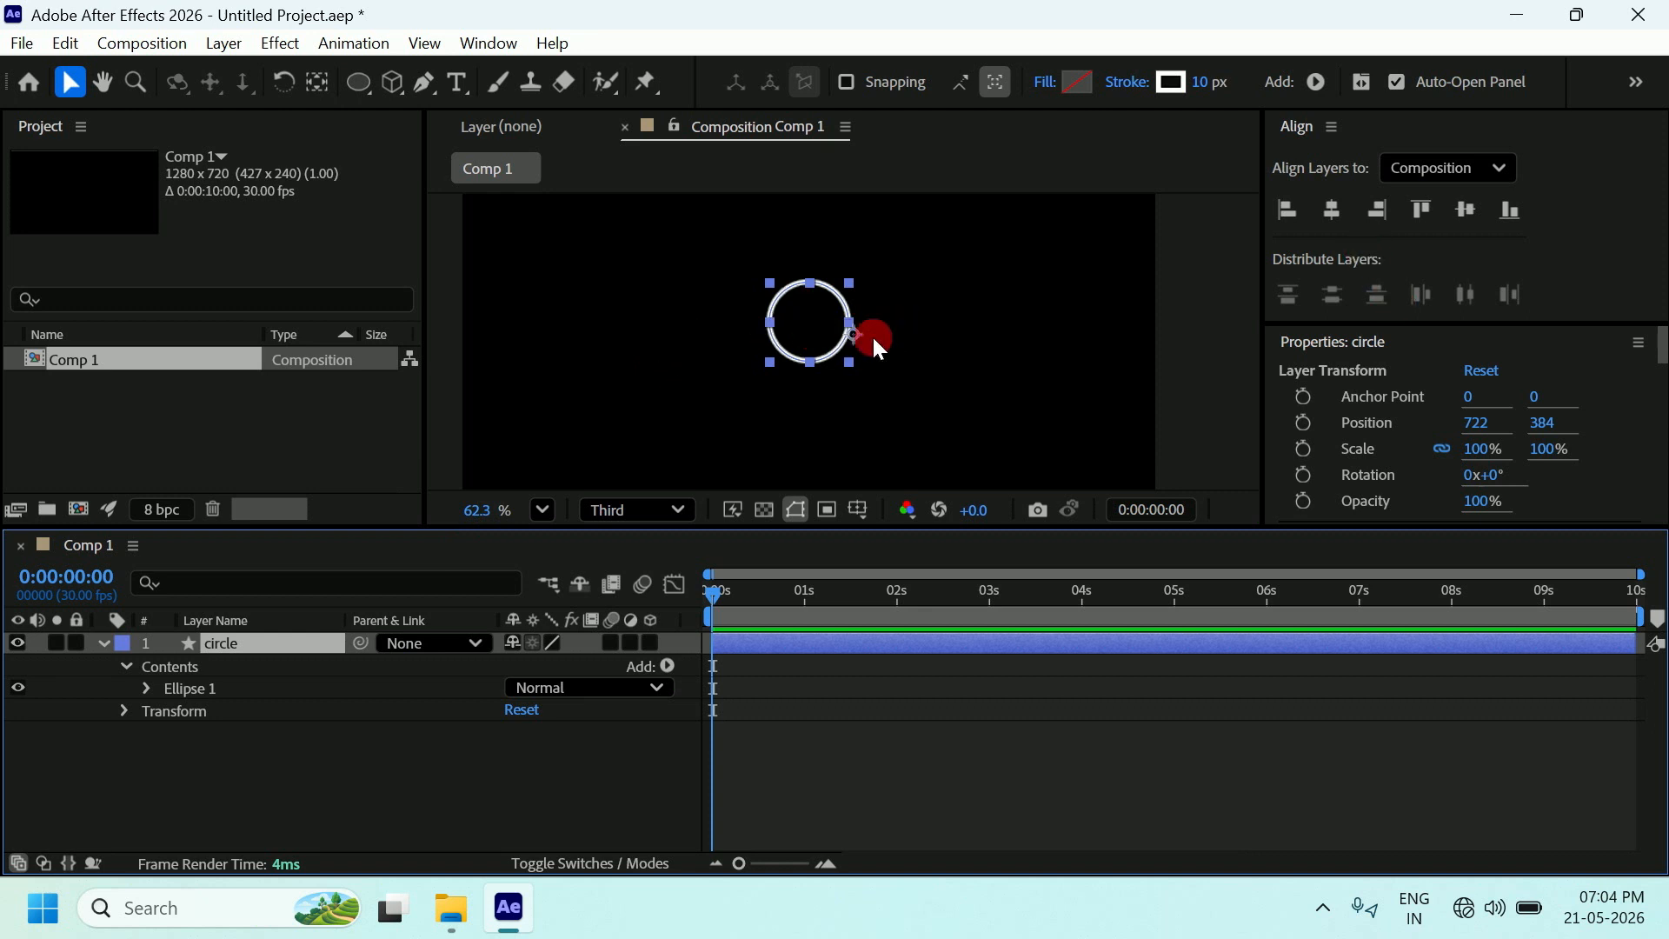
left_click(318, 80)
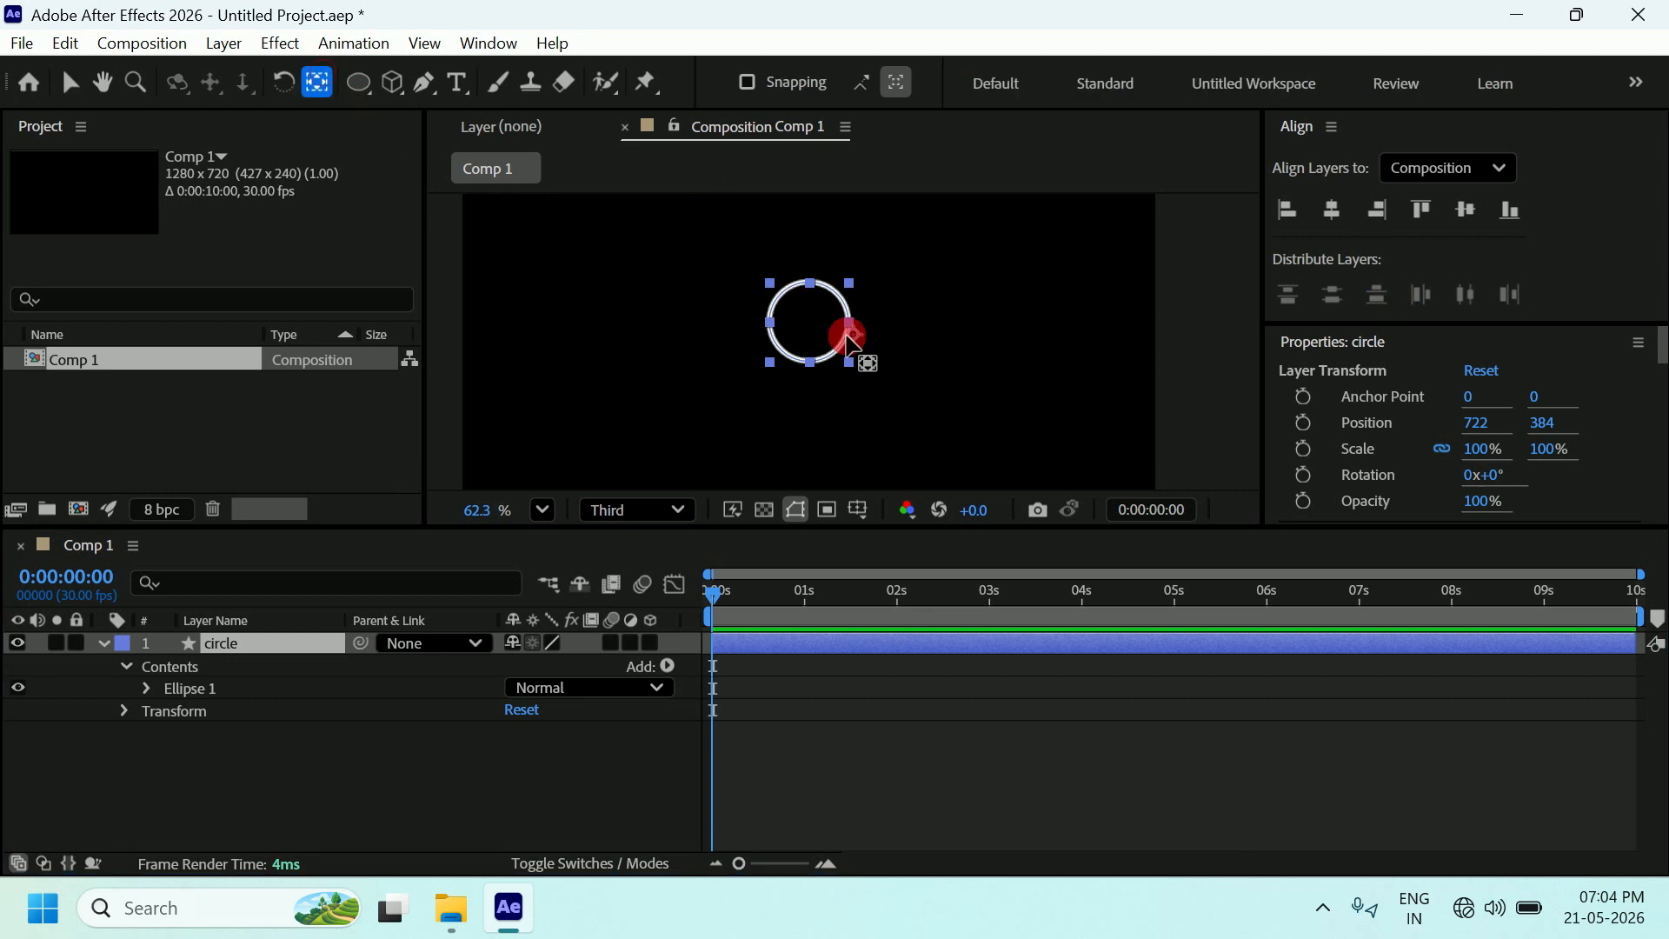
left_click_drag(849, 339, 807, 321)
Return to the Selection tool and scrub the playhead back to the start.
left_click(70, 82)
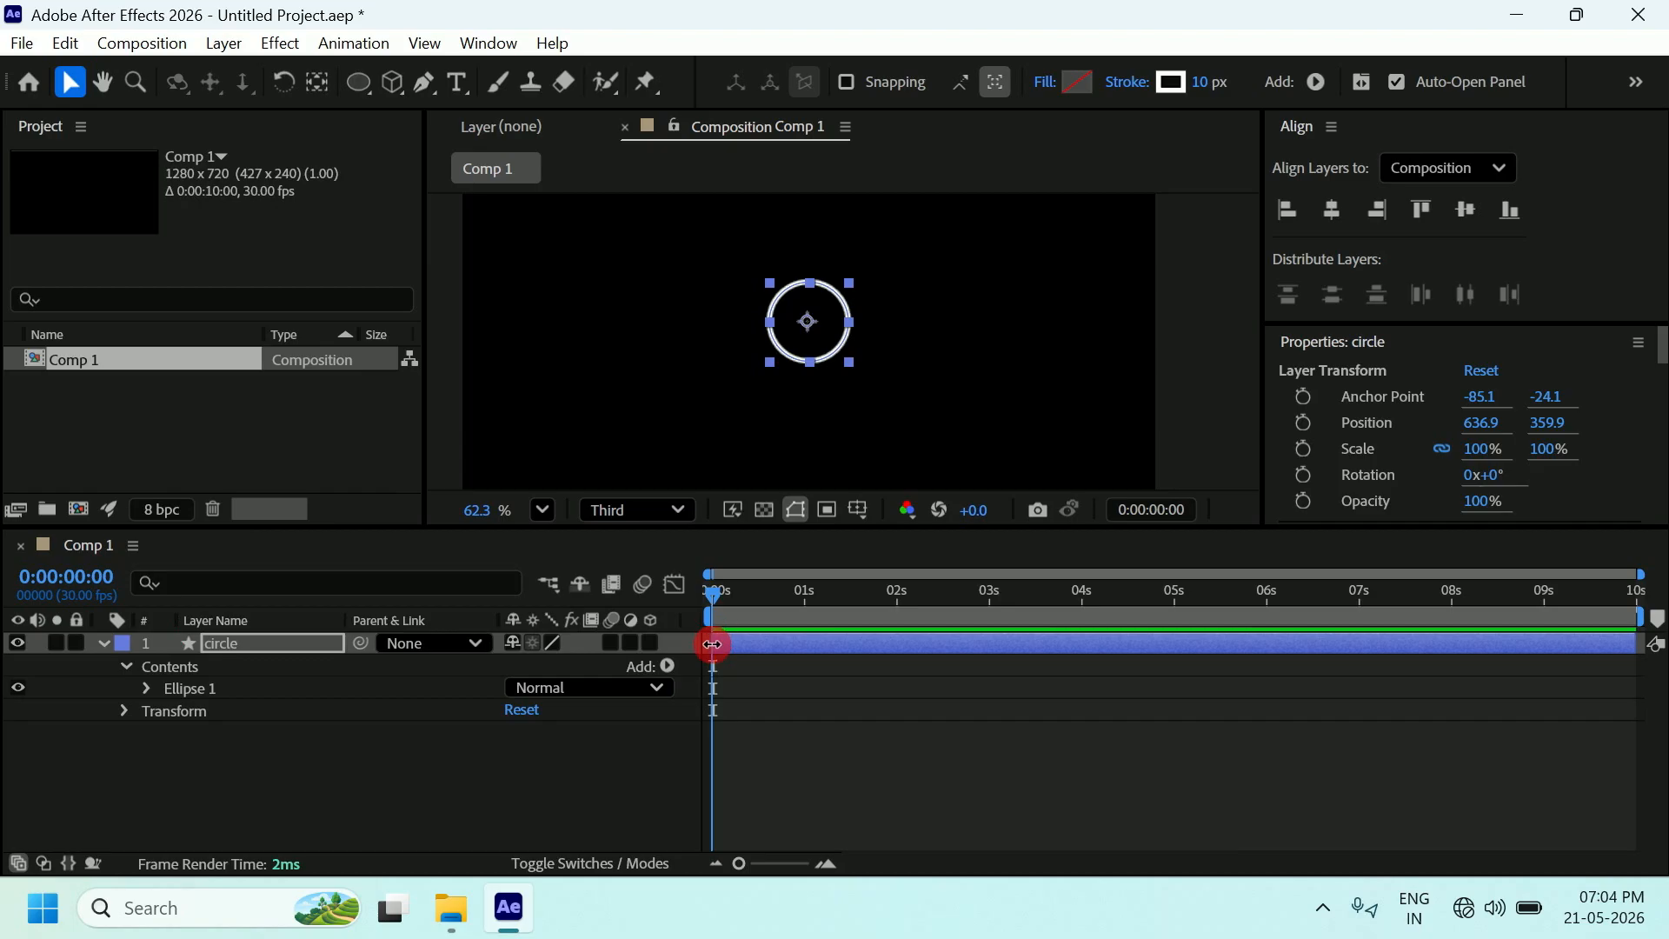
left_click(712, 598)
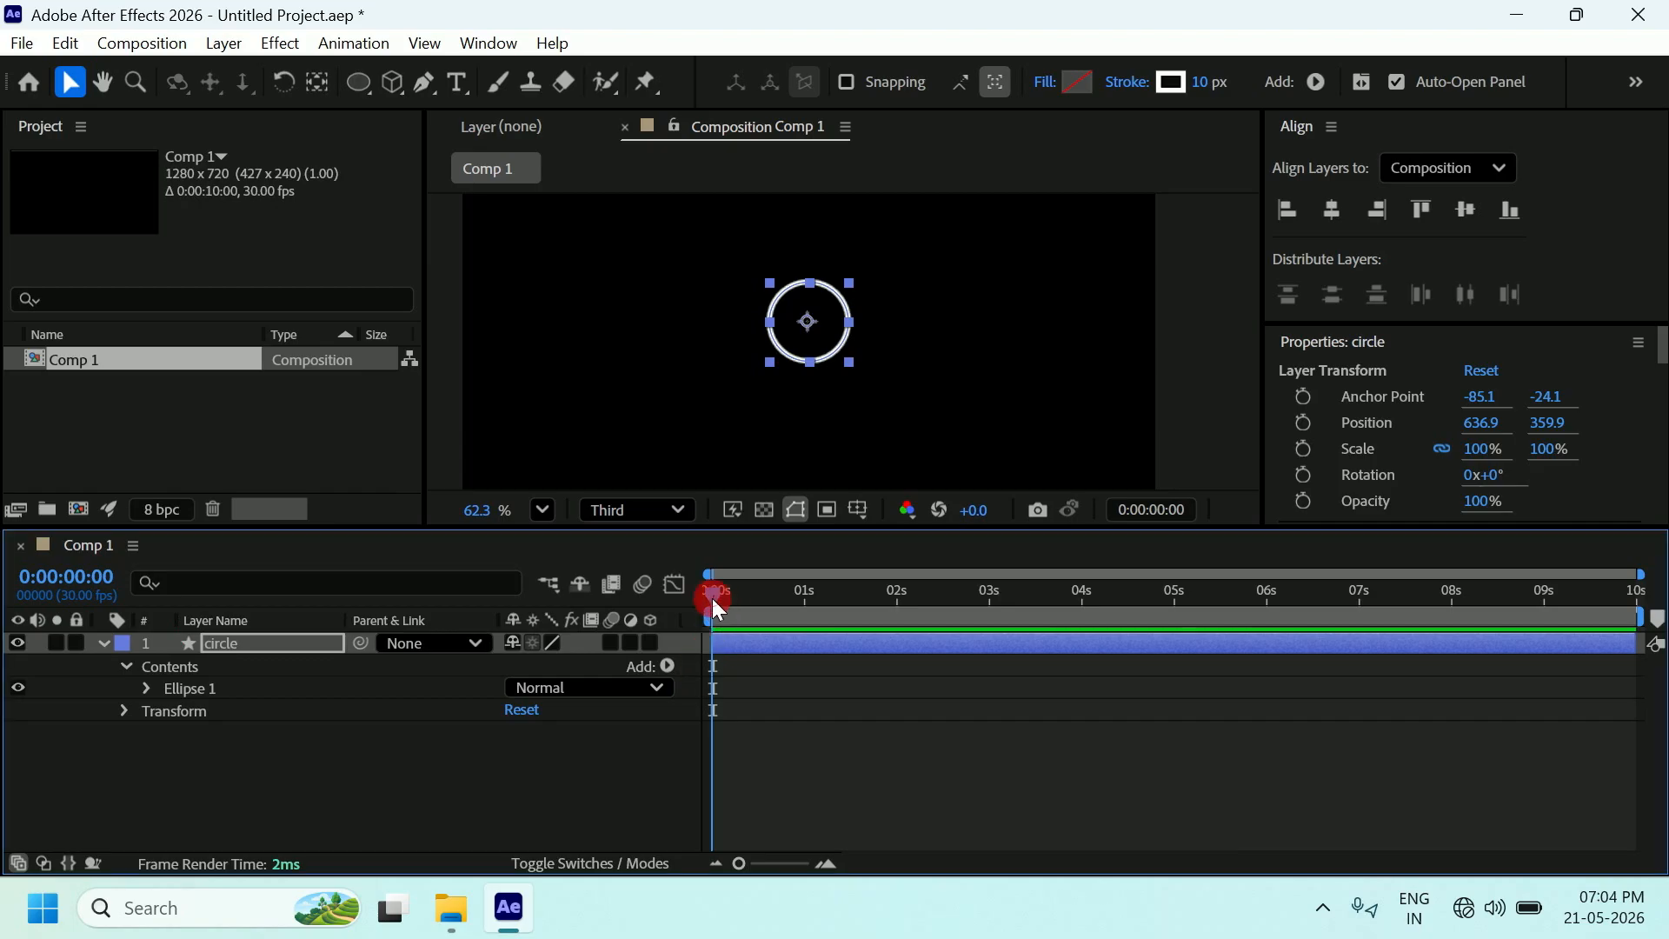
mouse_move(712, 598)
left_mouse_down()
mouse_move(770, 602)
mouse_move(701, 597)
left_mouse_up()
Expand Contents > Ellipse 1 > Stroke 1 to reveal the circle's Stroke Width.
left_click(158, 690)
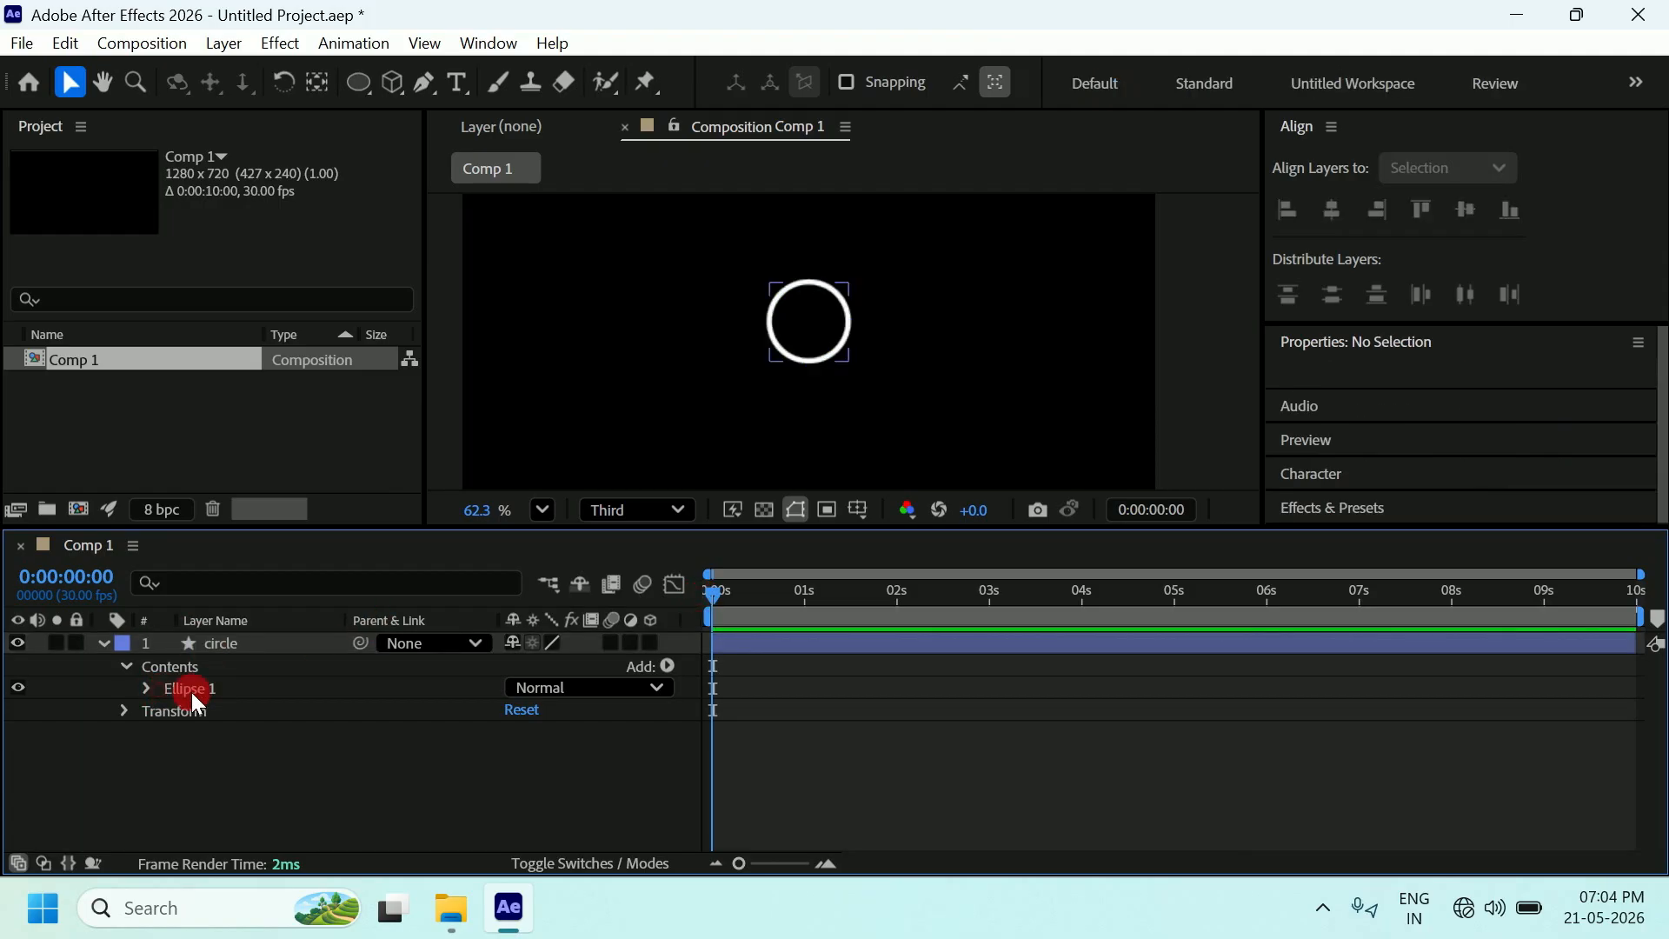
left_click(205, 690)
left_click(104, 643)
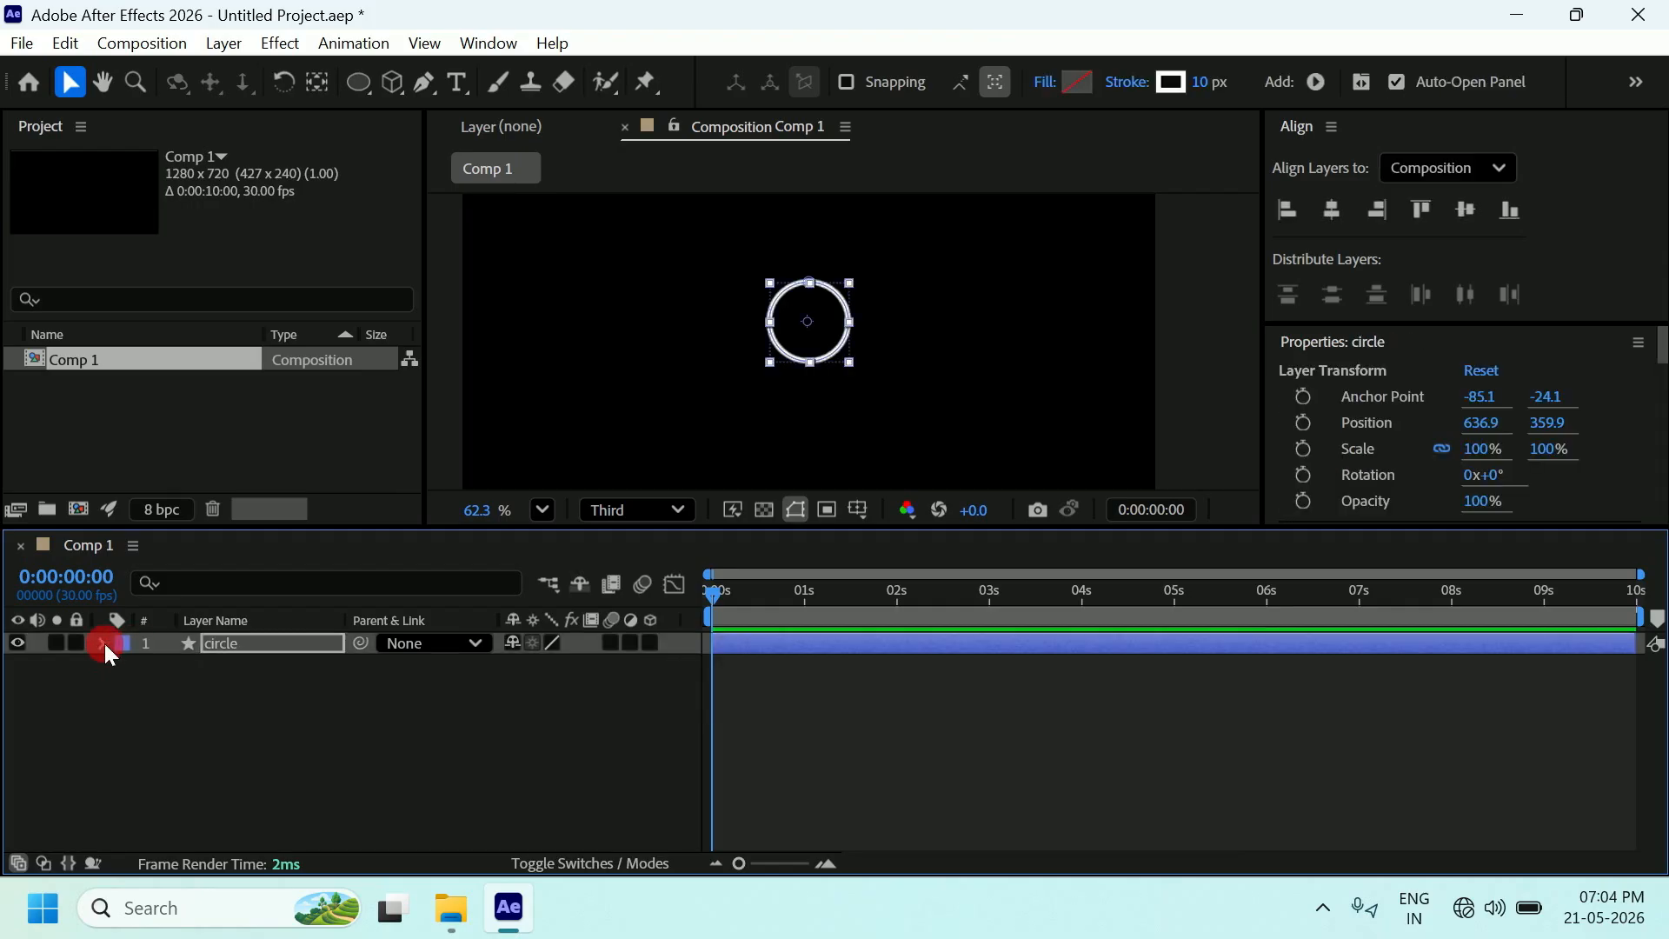
left_click(104, 643)
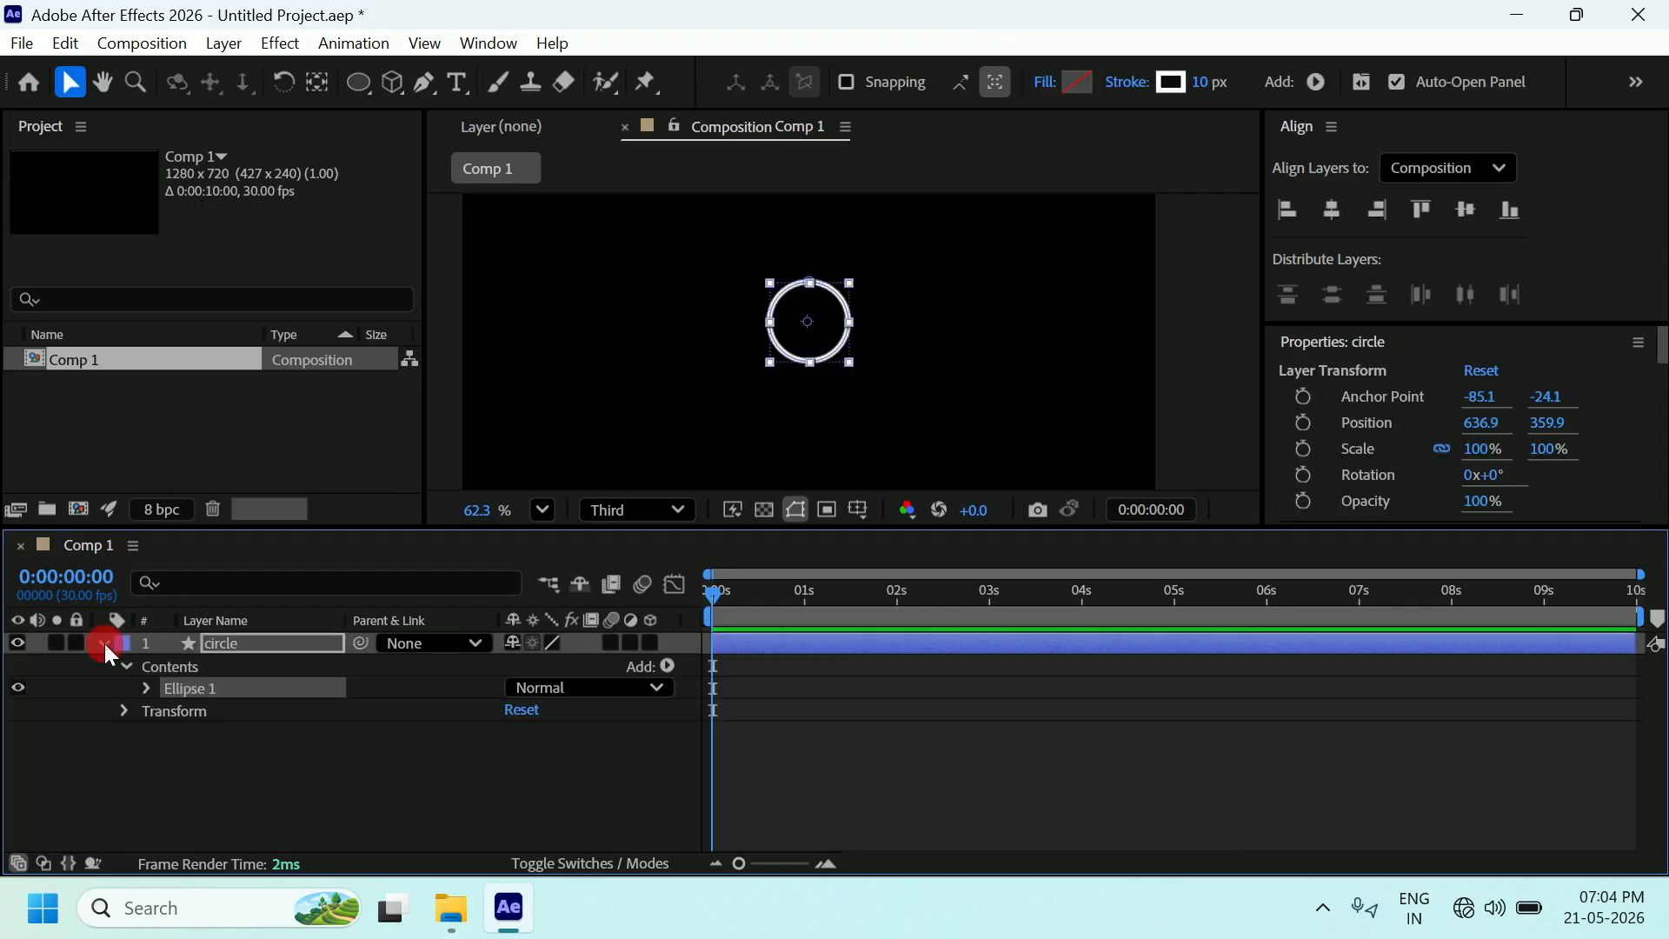
left_click(146, 689)
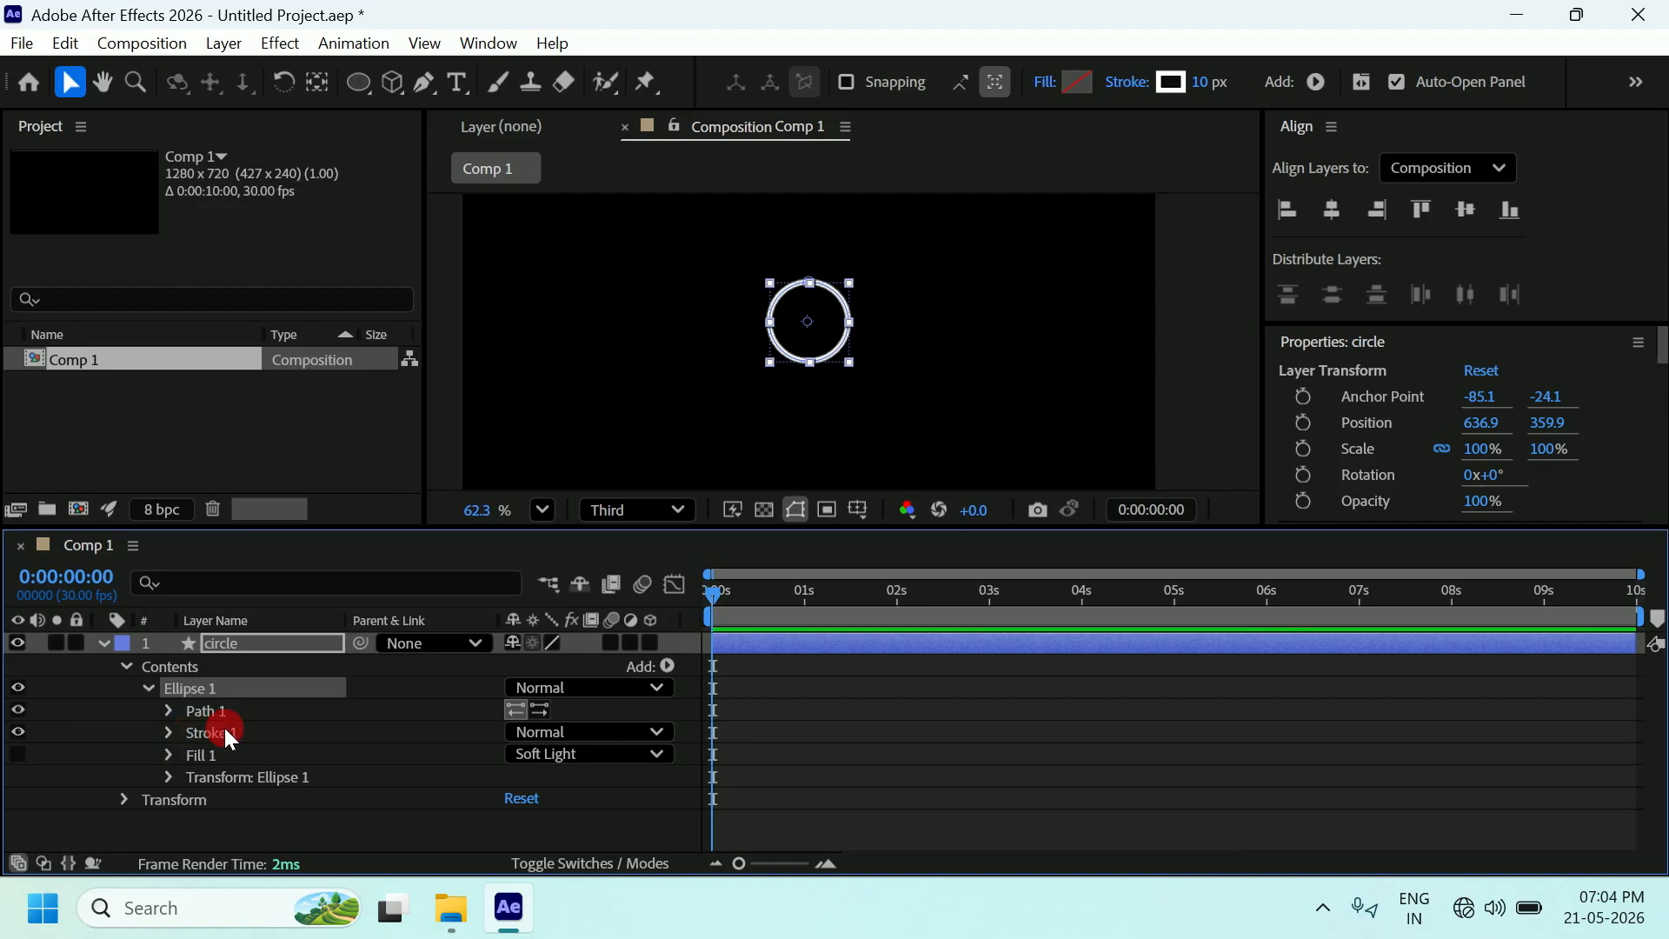
left_click(167, 733)
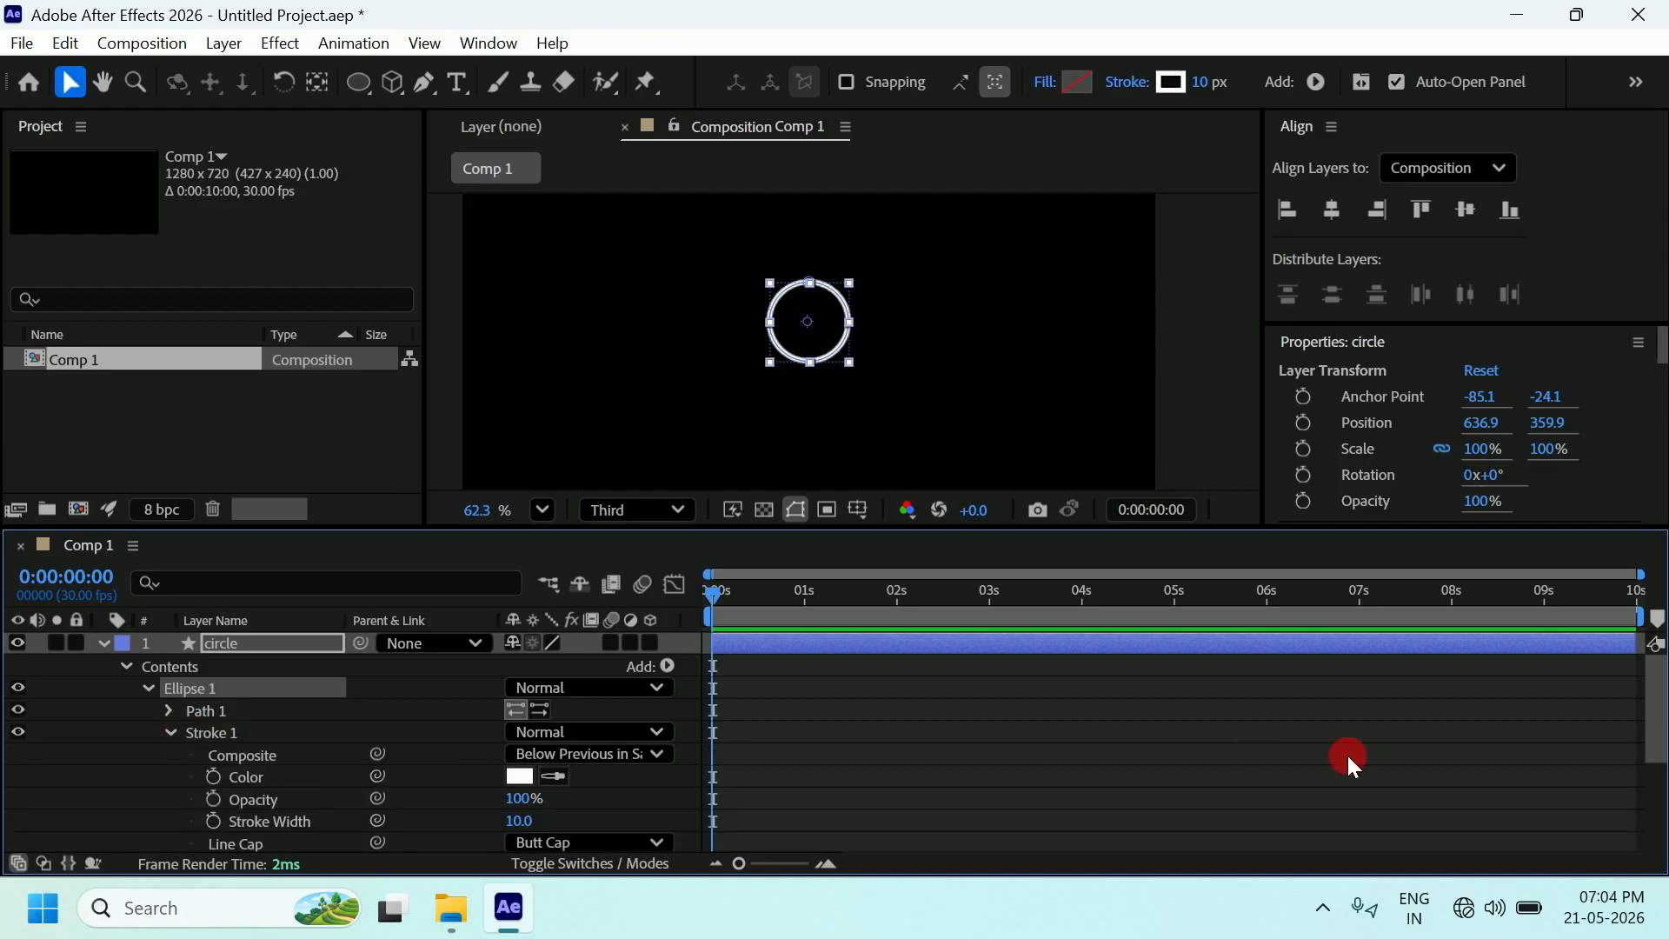
scroll(1622, 702, "down", 5)
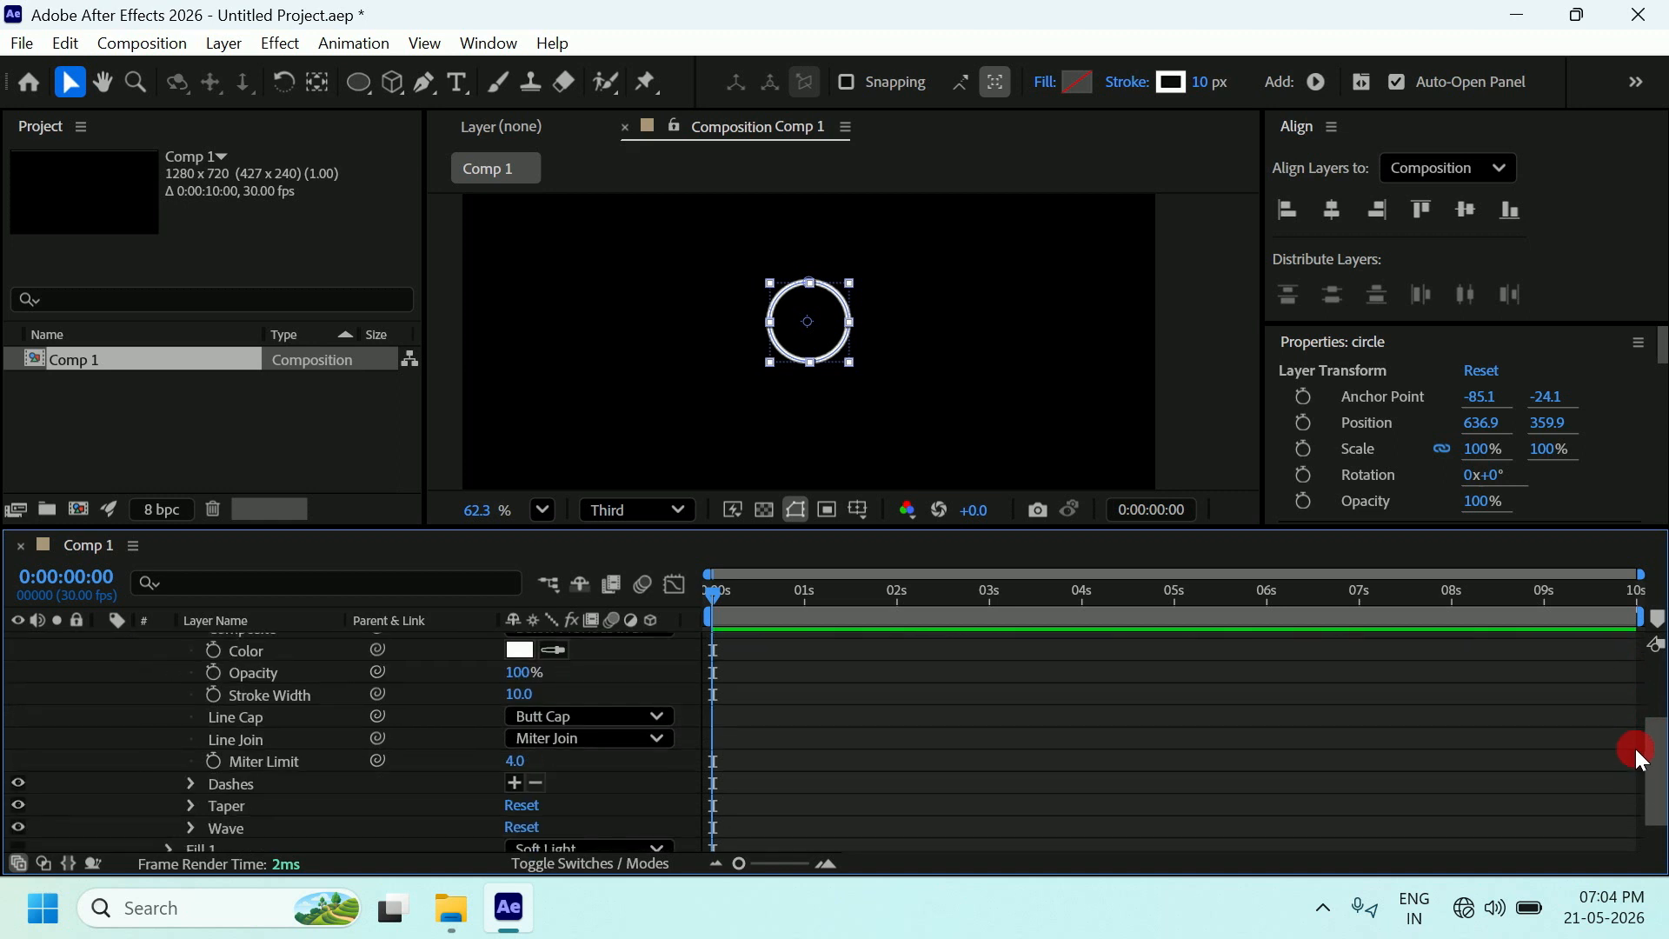
left_click_drag(1634, 746, 1634, 728)
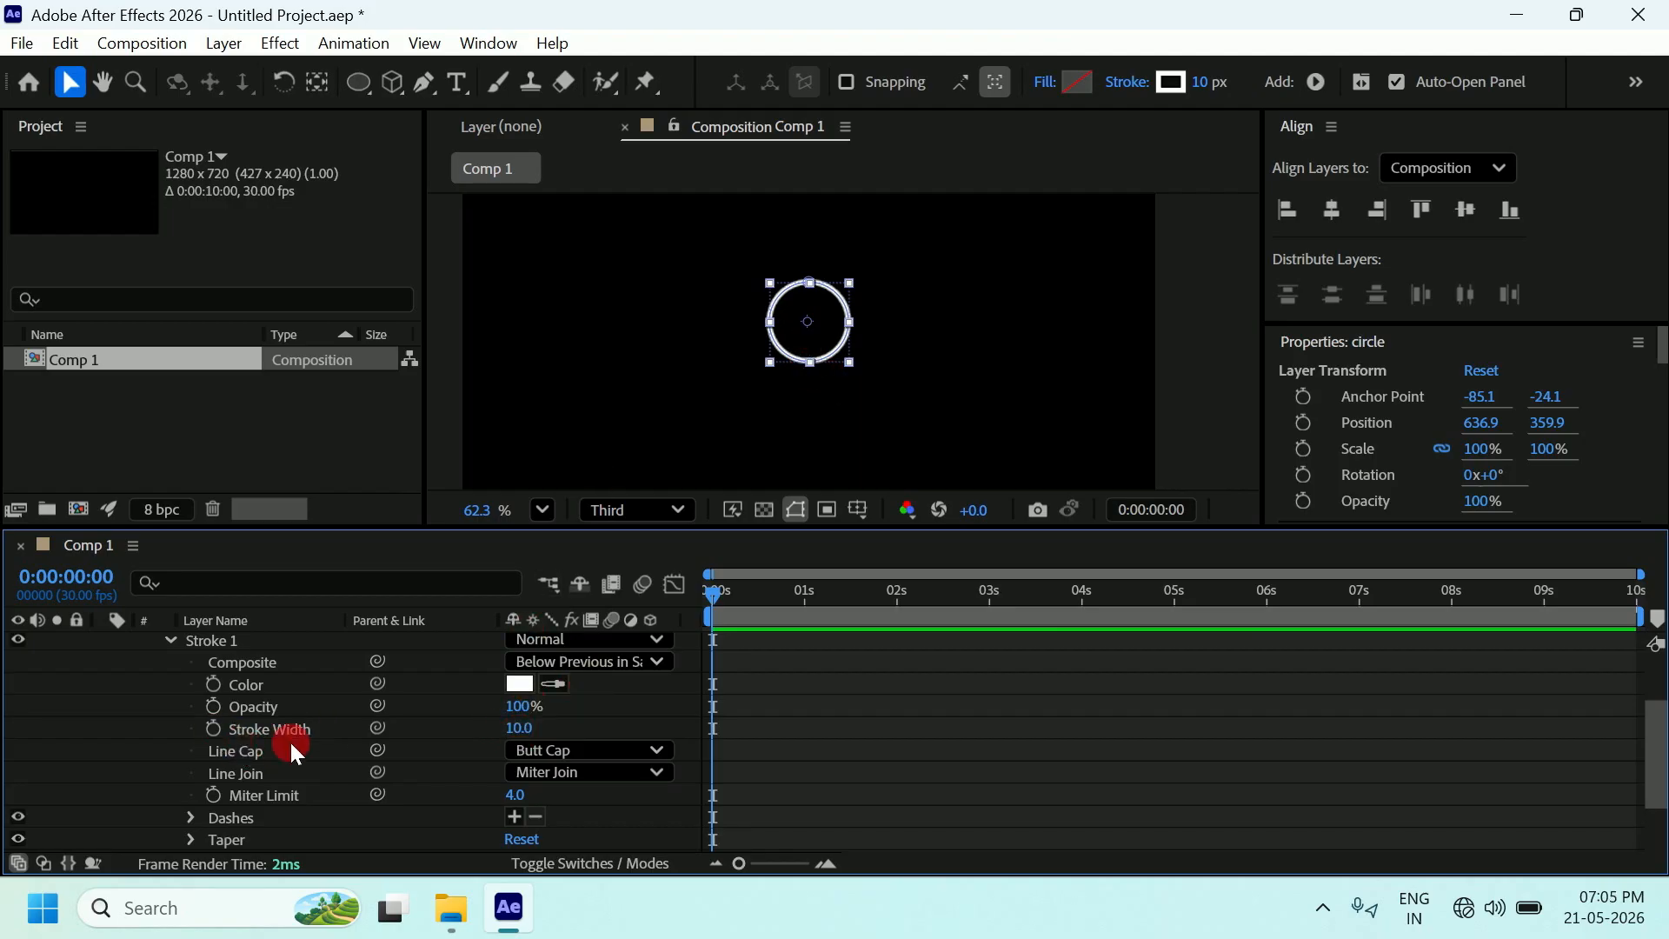
Keyframe the circle's Stroke Width at 0 at 0:00:00:00, then deselect the layer.
left_click(214, 730)
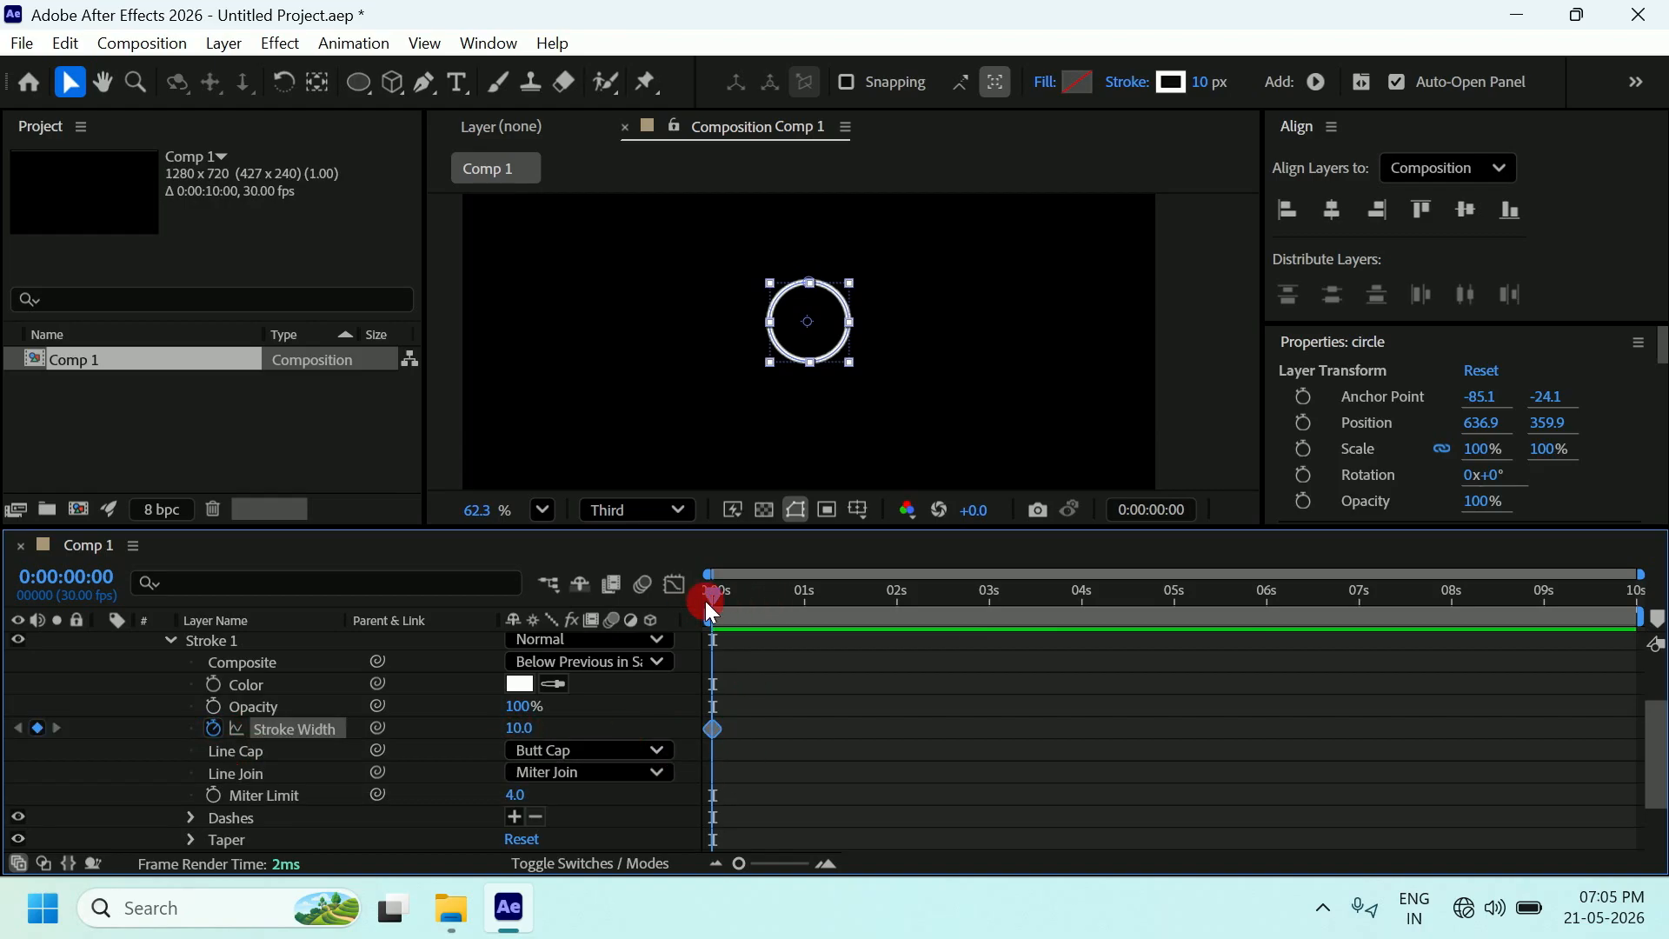
left_click(714, 729)
left_click(529, 729)
key("Return")
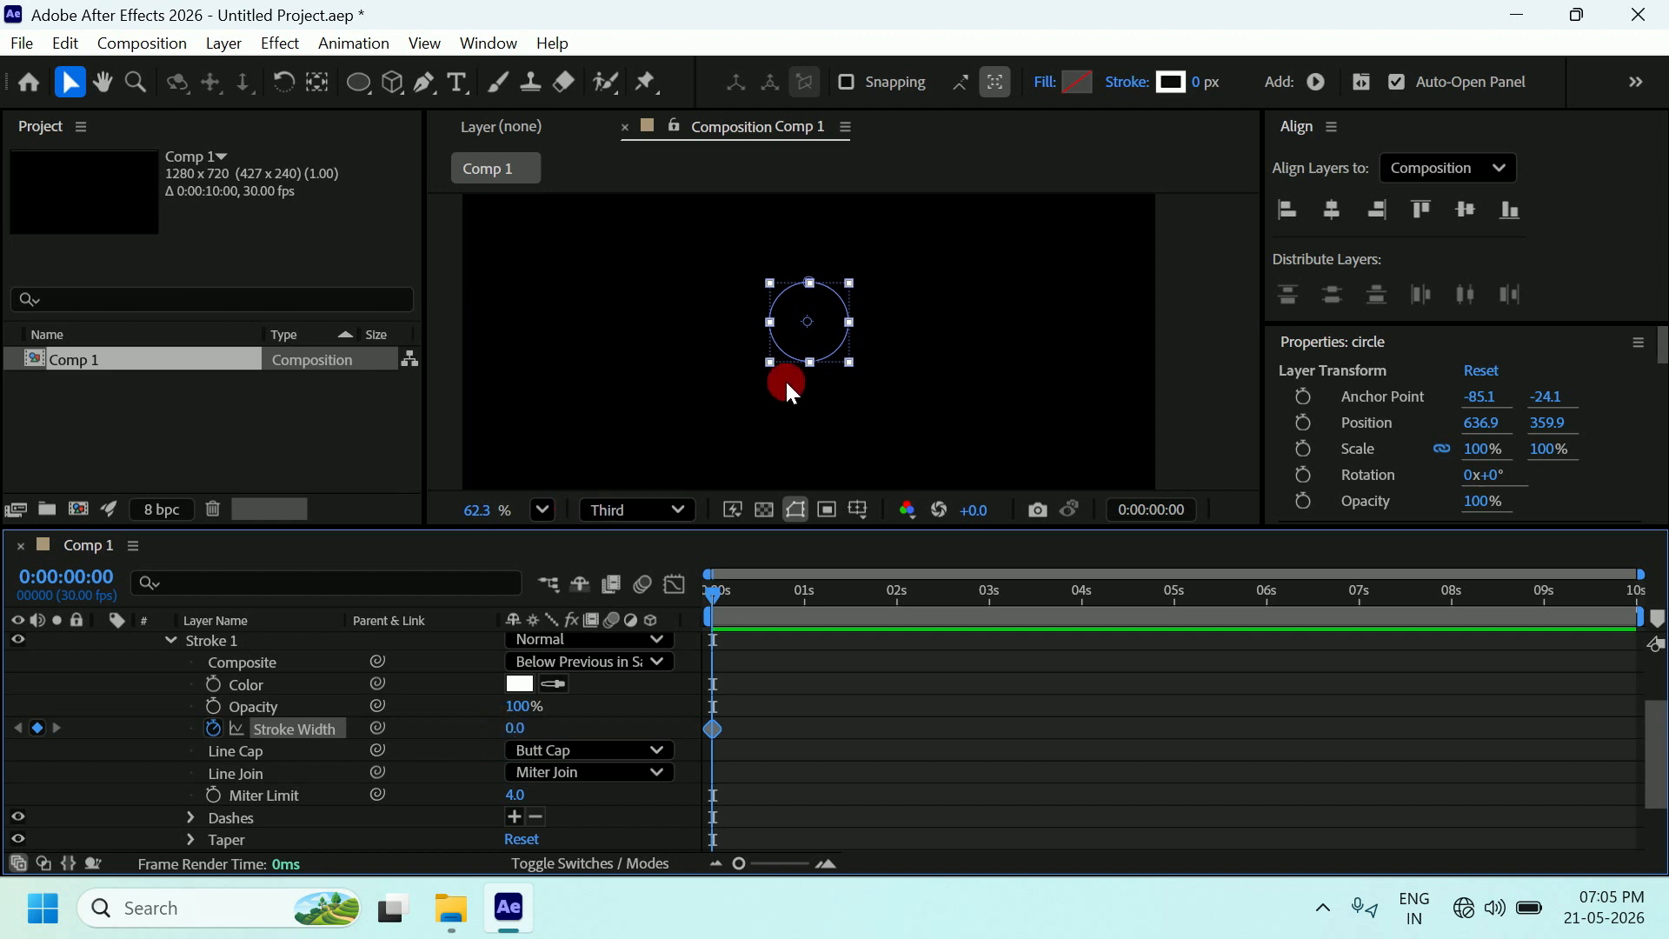
left_click(1172, 273)
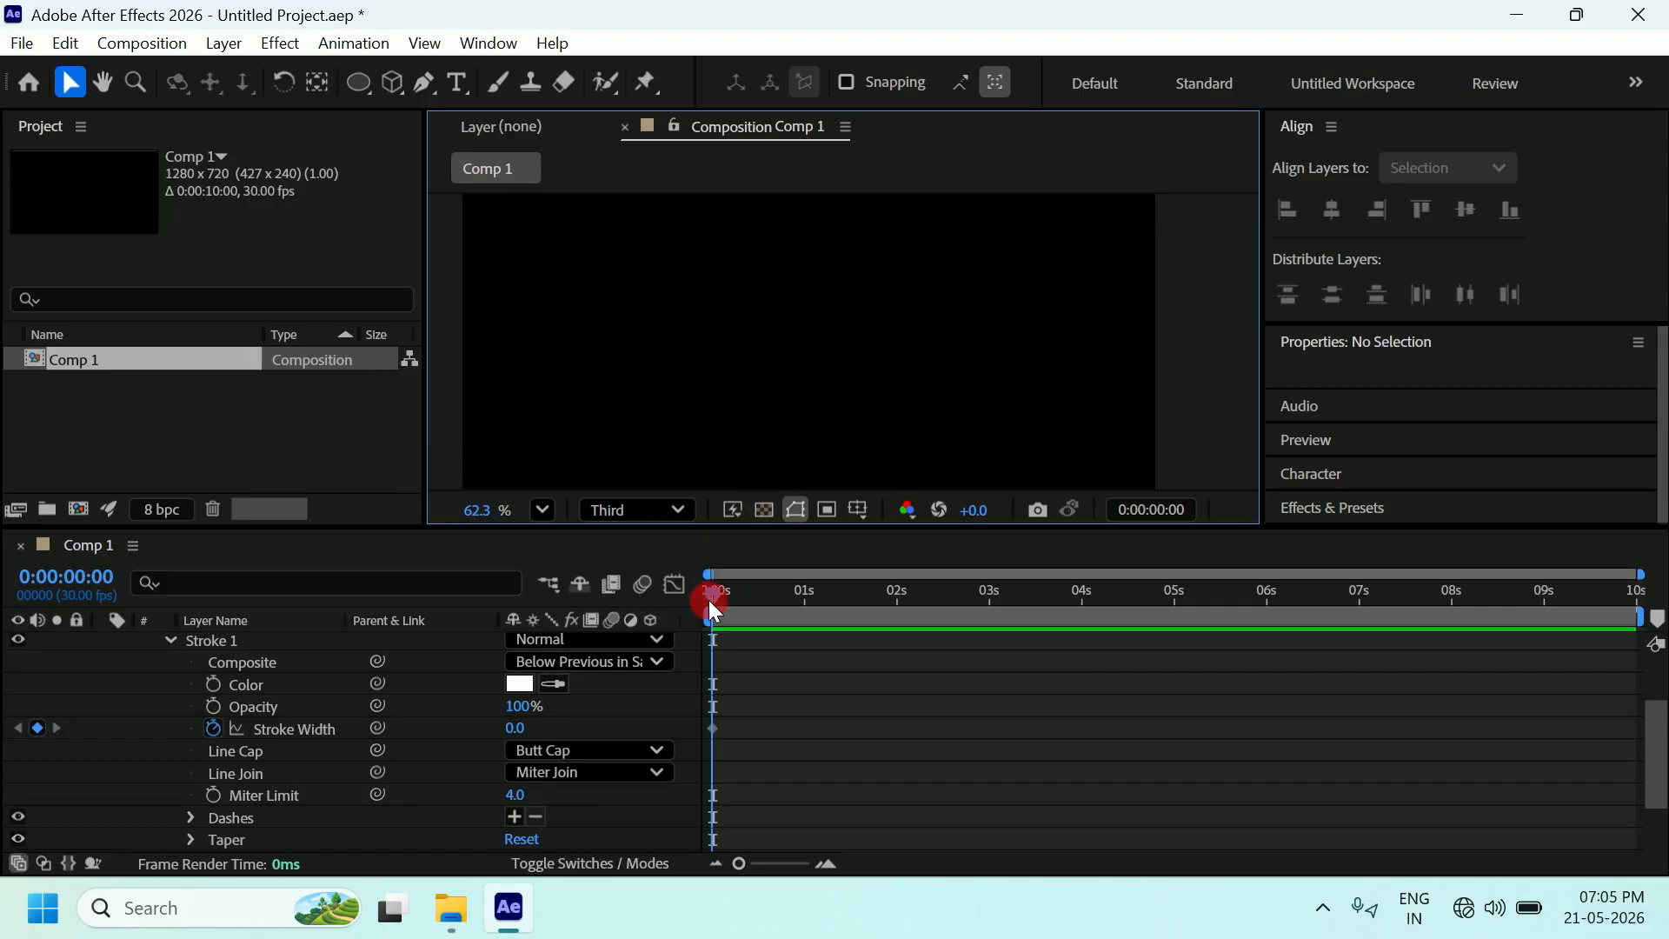
Keyframe Stroke Width at 15 at the one-second mark.
left_click_drag(711, 605, 803, 606)
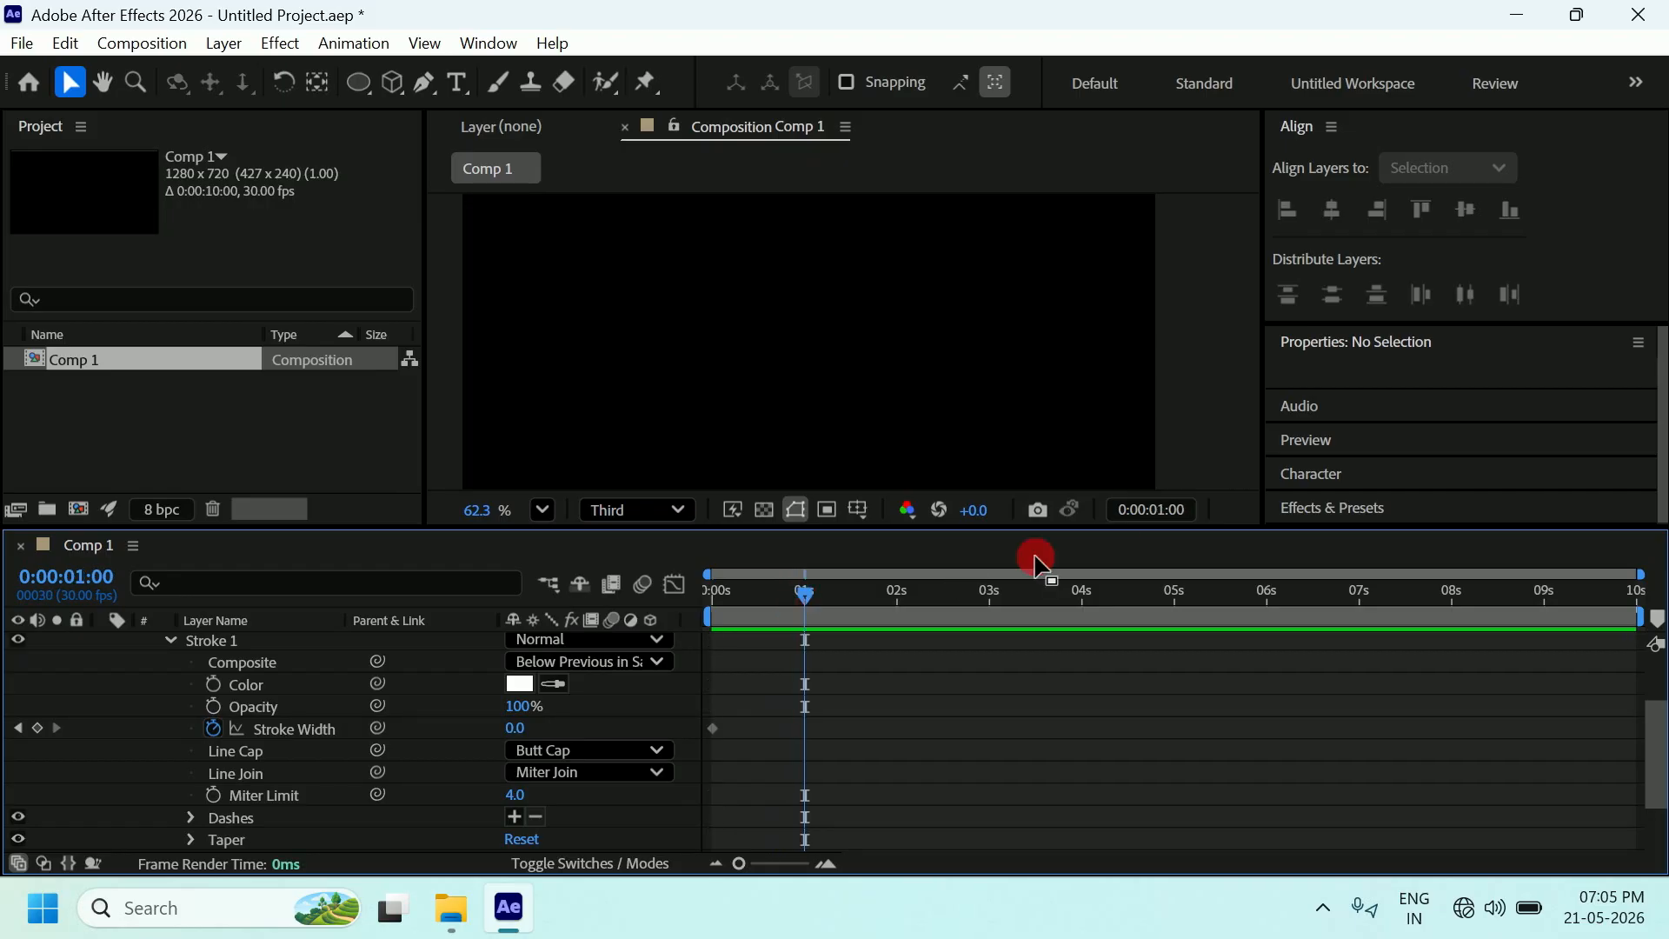
left_click(517, 733)
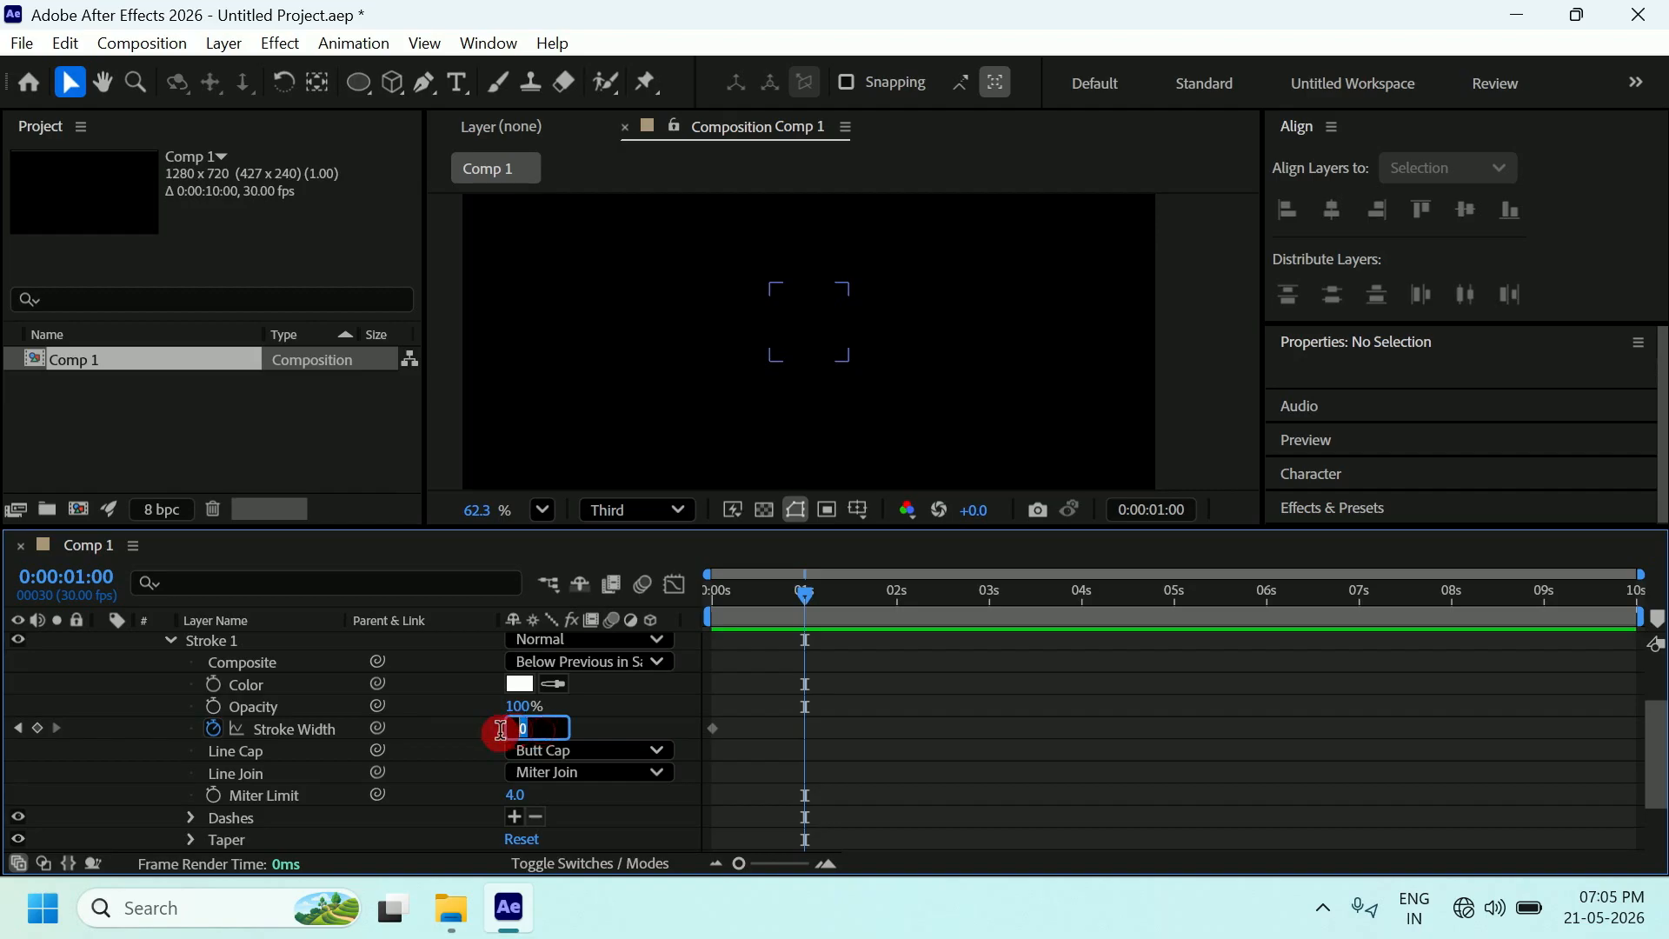
type("1")
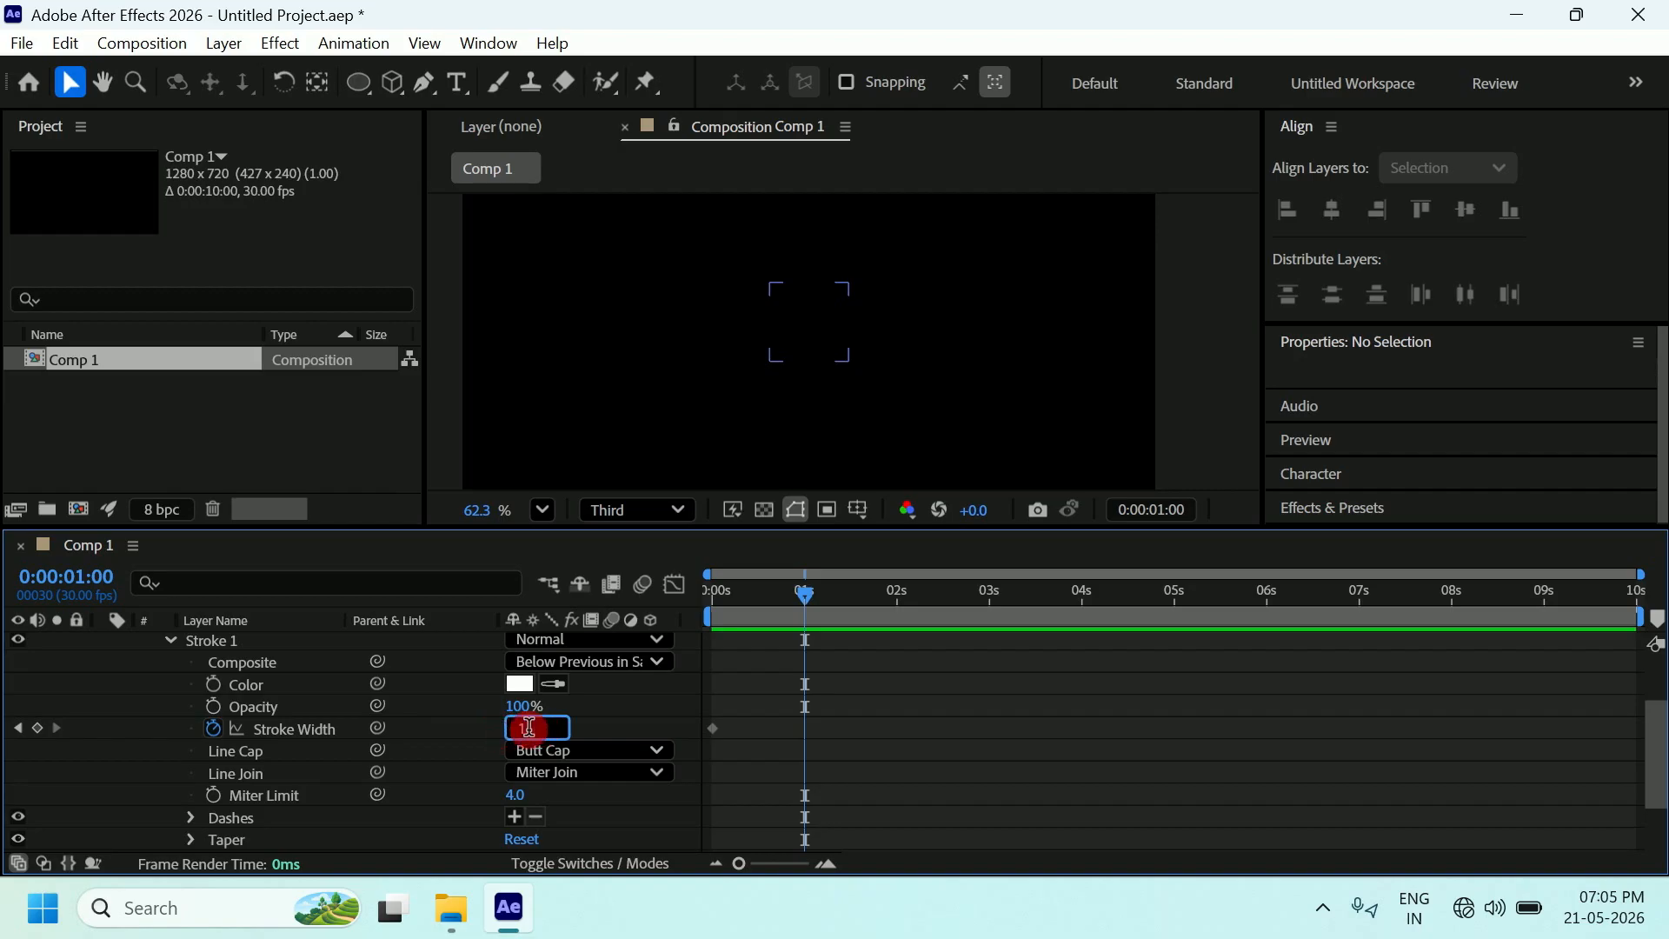
type("5")
key("Return")
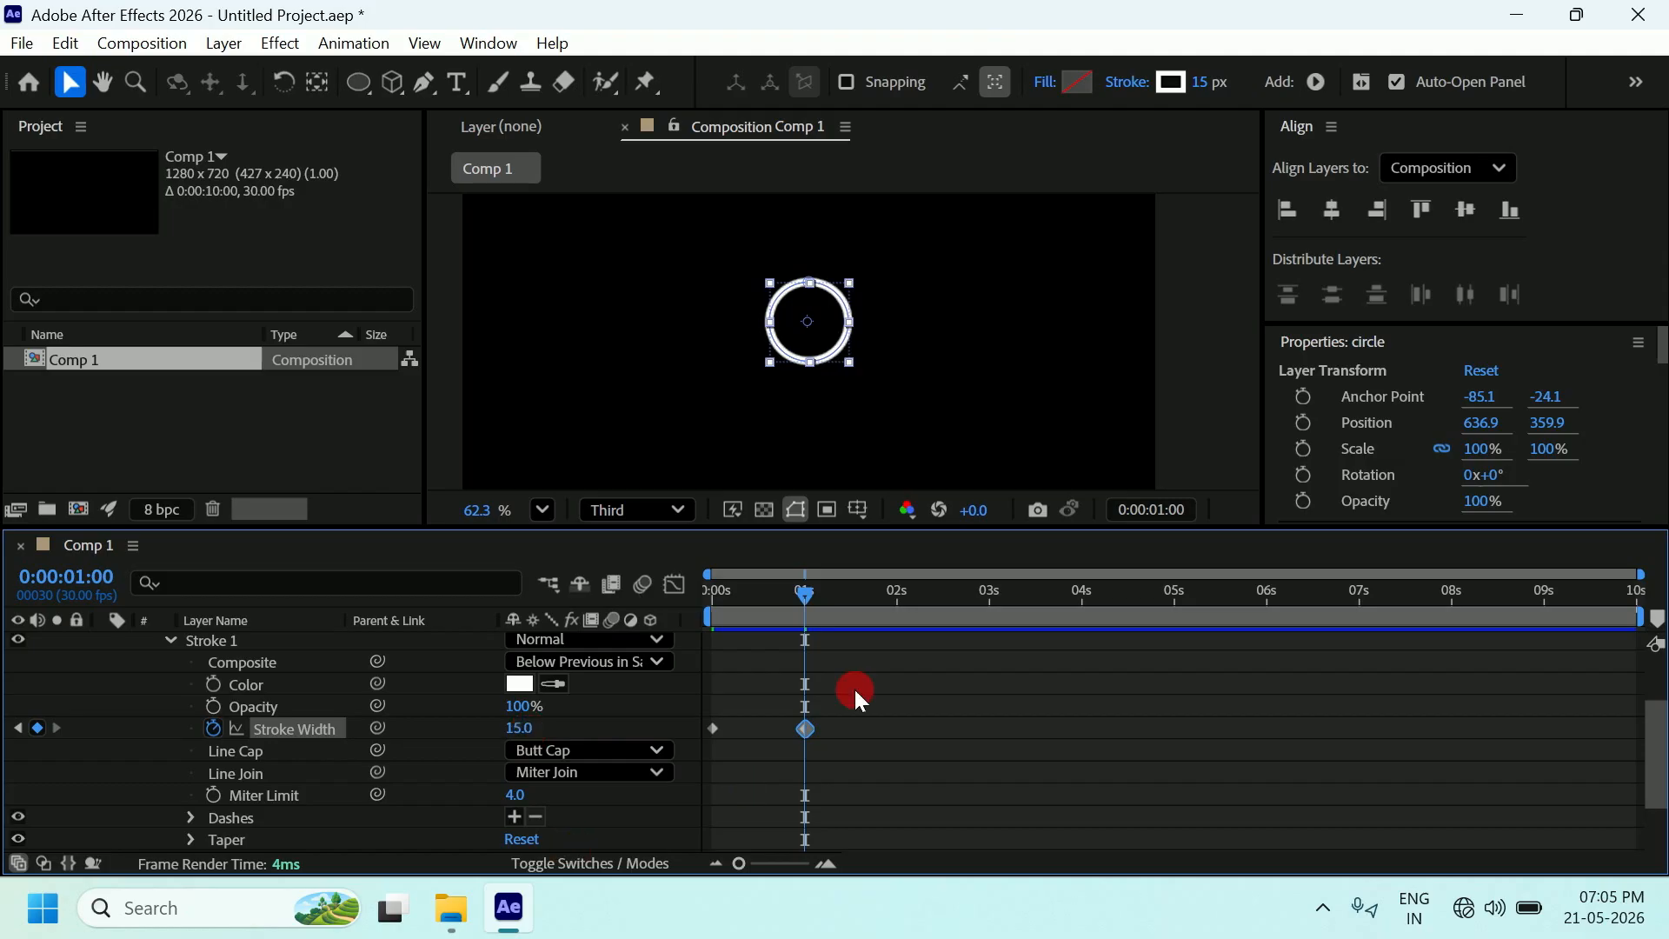
Zoom the time ruler to frames and place the playhead exactly at 0:00:02:00.
mouse_move(803, 598)
left_mouse_down()
mouse_move(692, 599)
mouse_move(804, 601)
left_mouse_up()
left_click_drag(805, 591, 903, 597)
left_click_drag(742, 847, 775, 857)
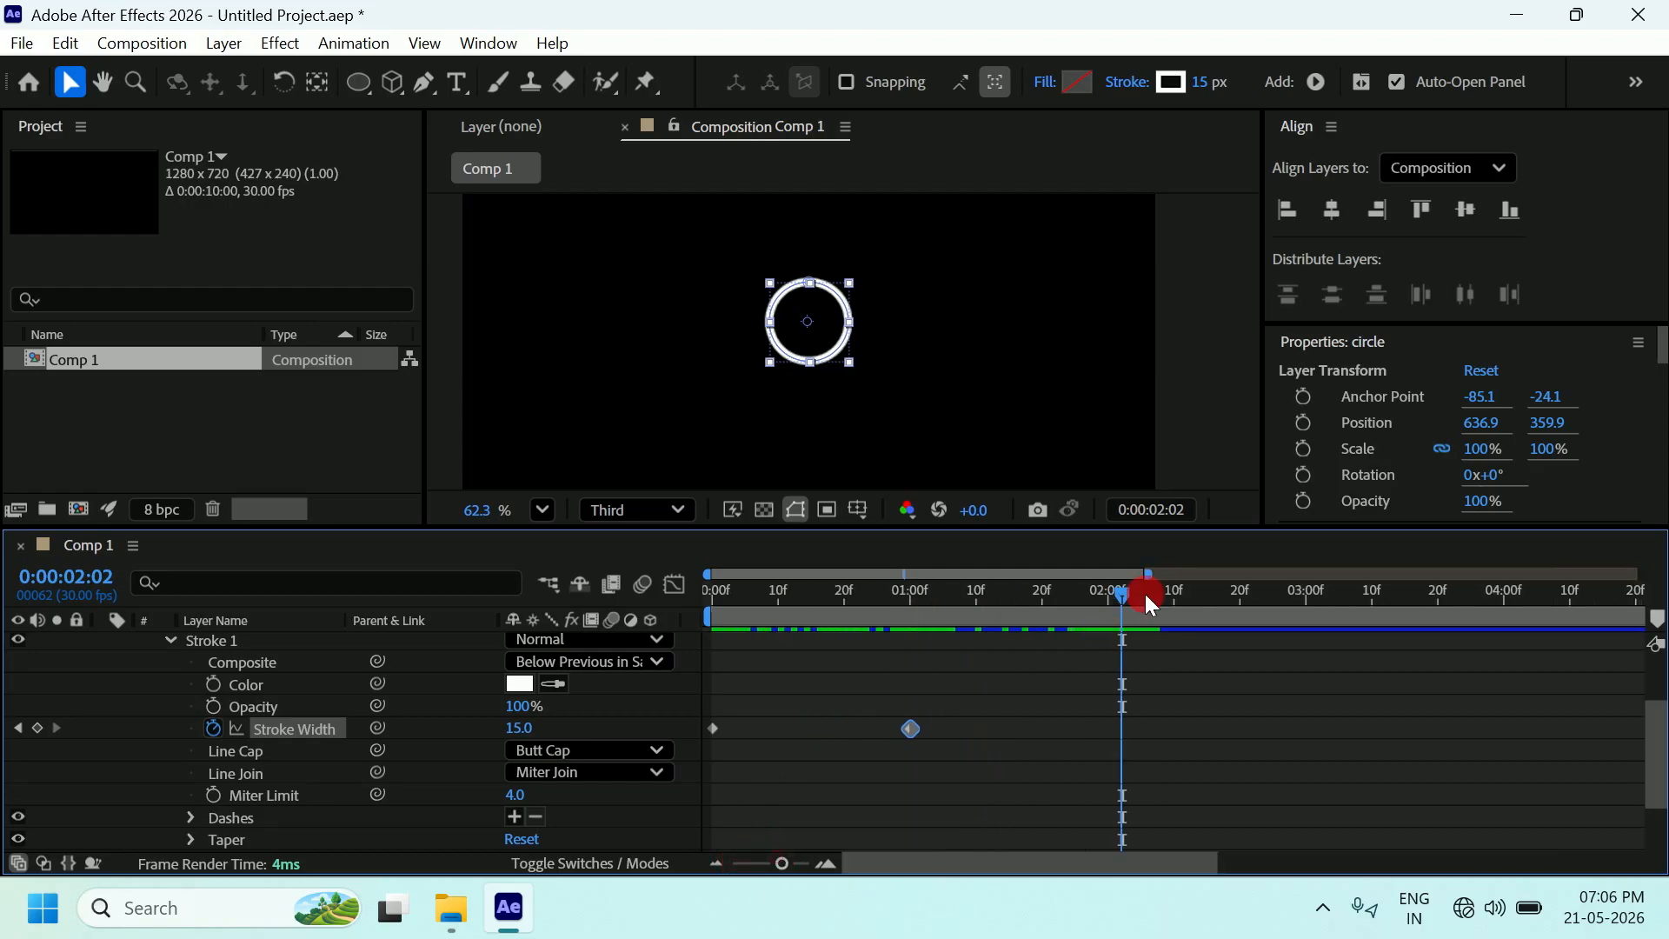
left_click_drag(1130, 591, 1108, 605)
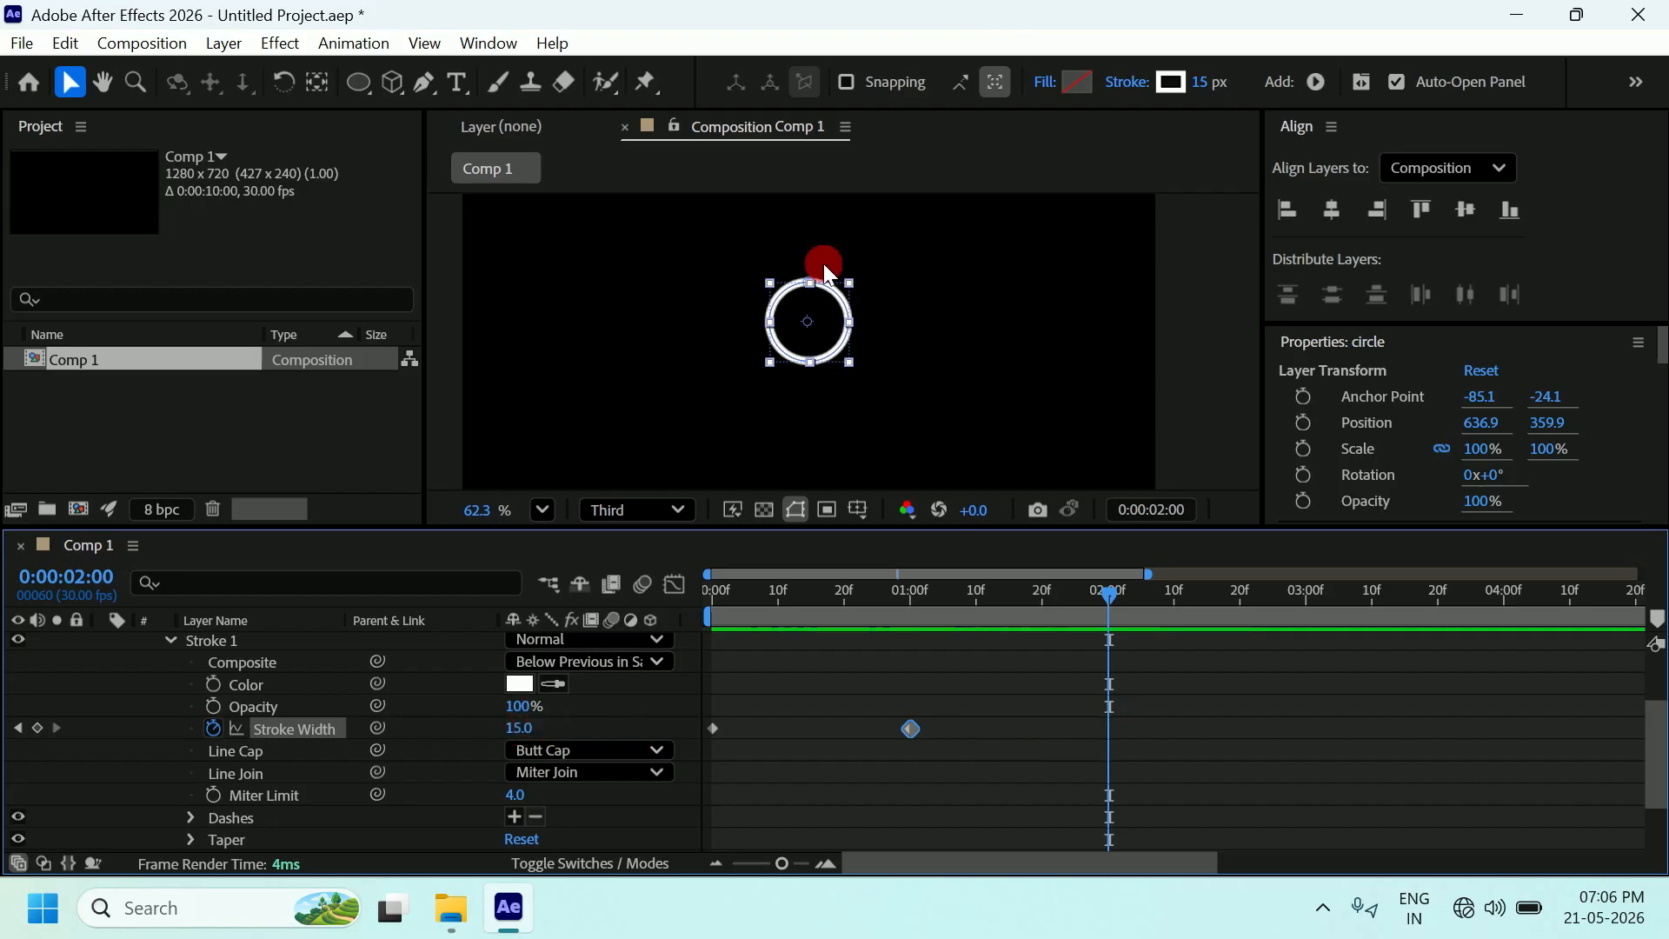
Keyframe Stroke Width 0 at 0:00:02:00, deselect, and return the playhead to the start.
left_click(547, 728)
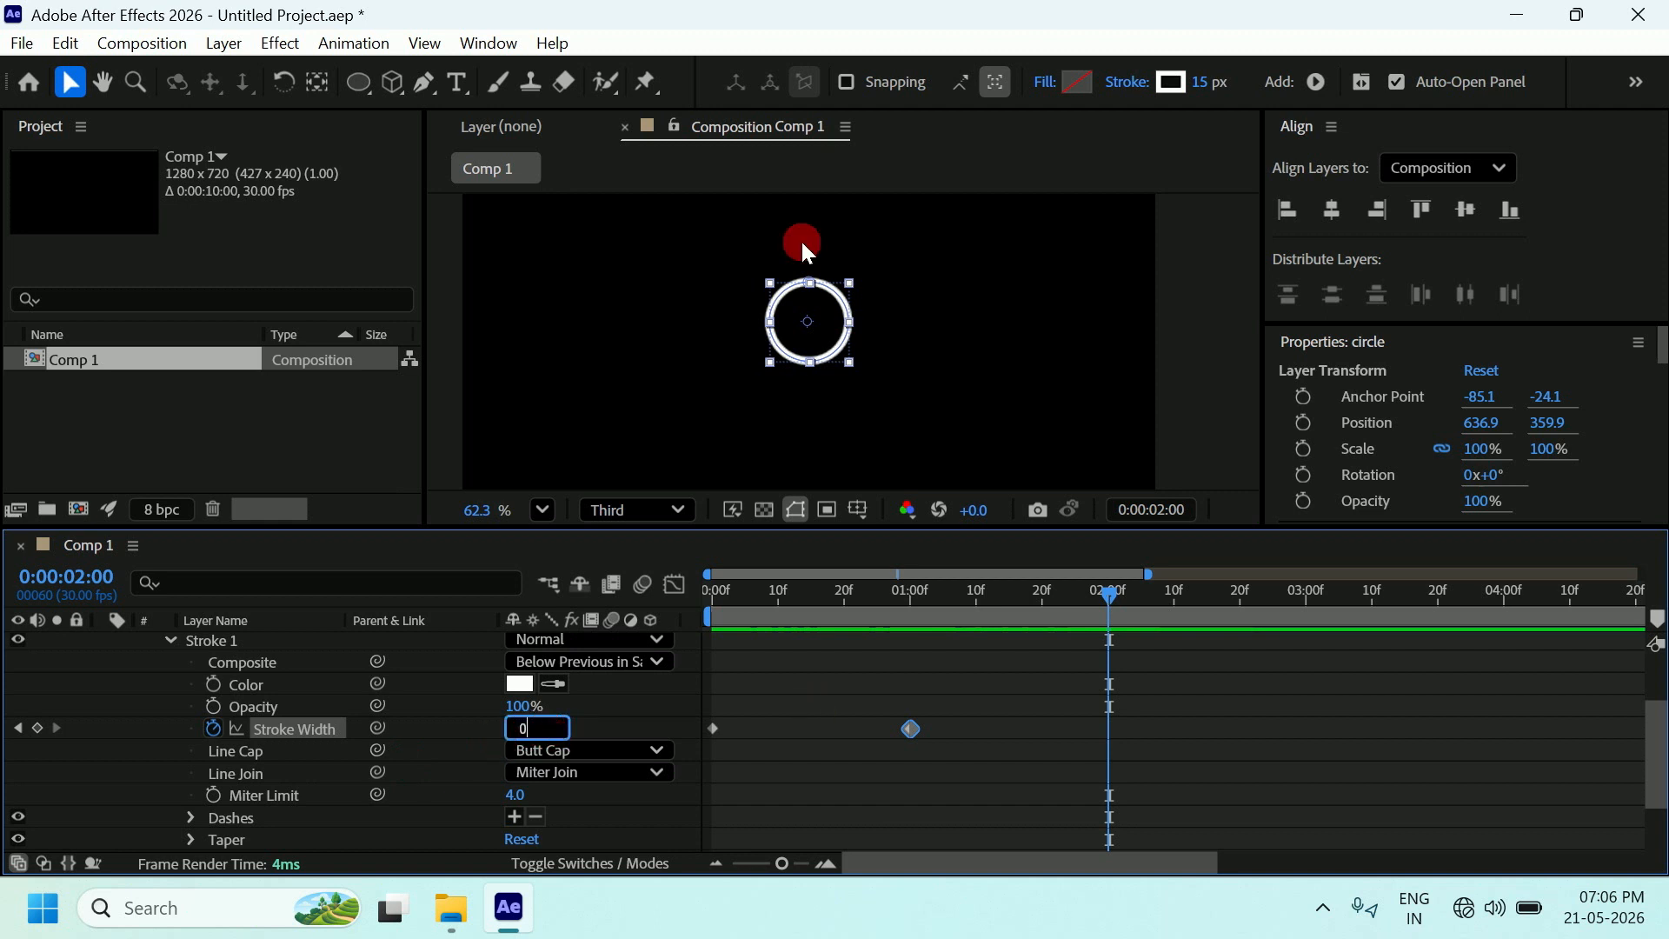
key("Return")
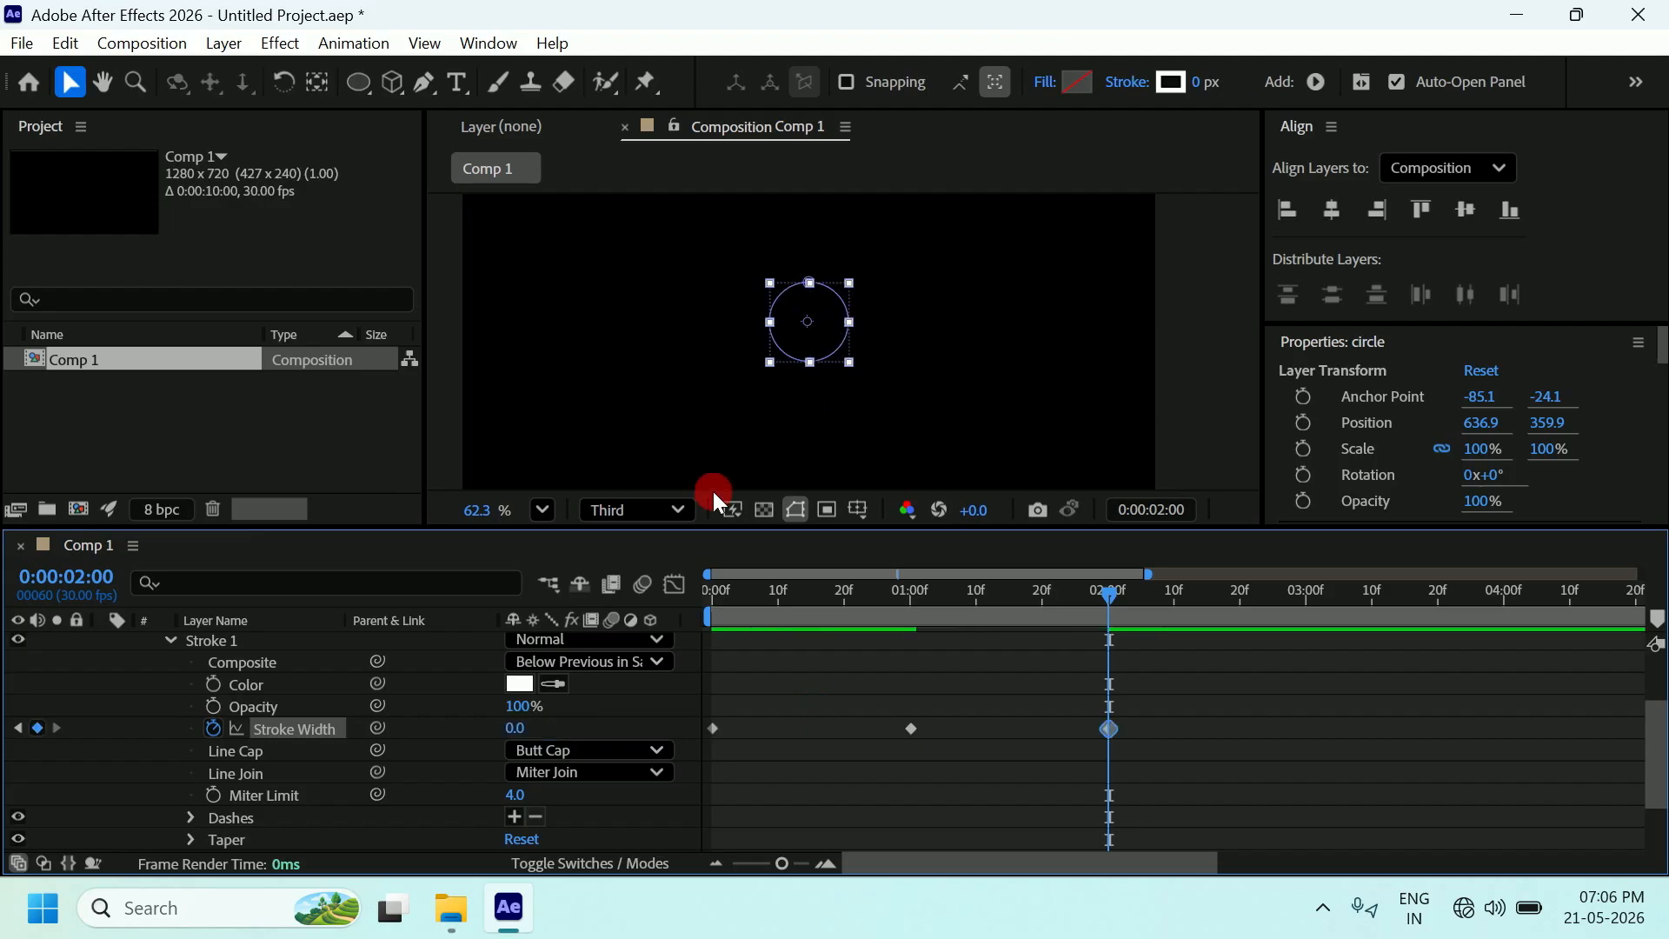
left_click(1224, 448)
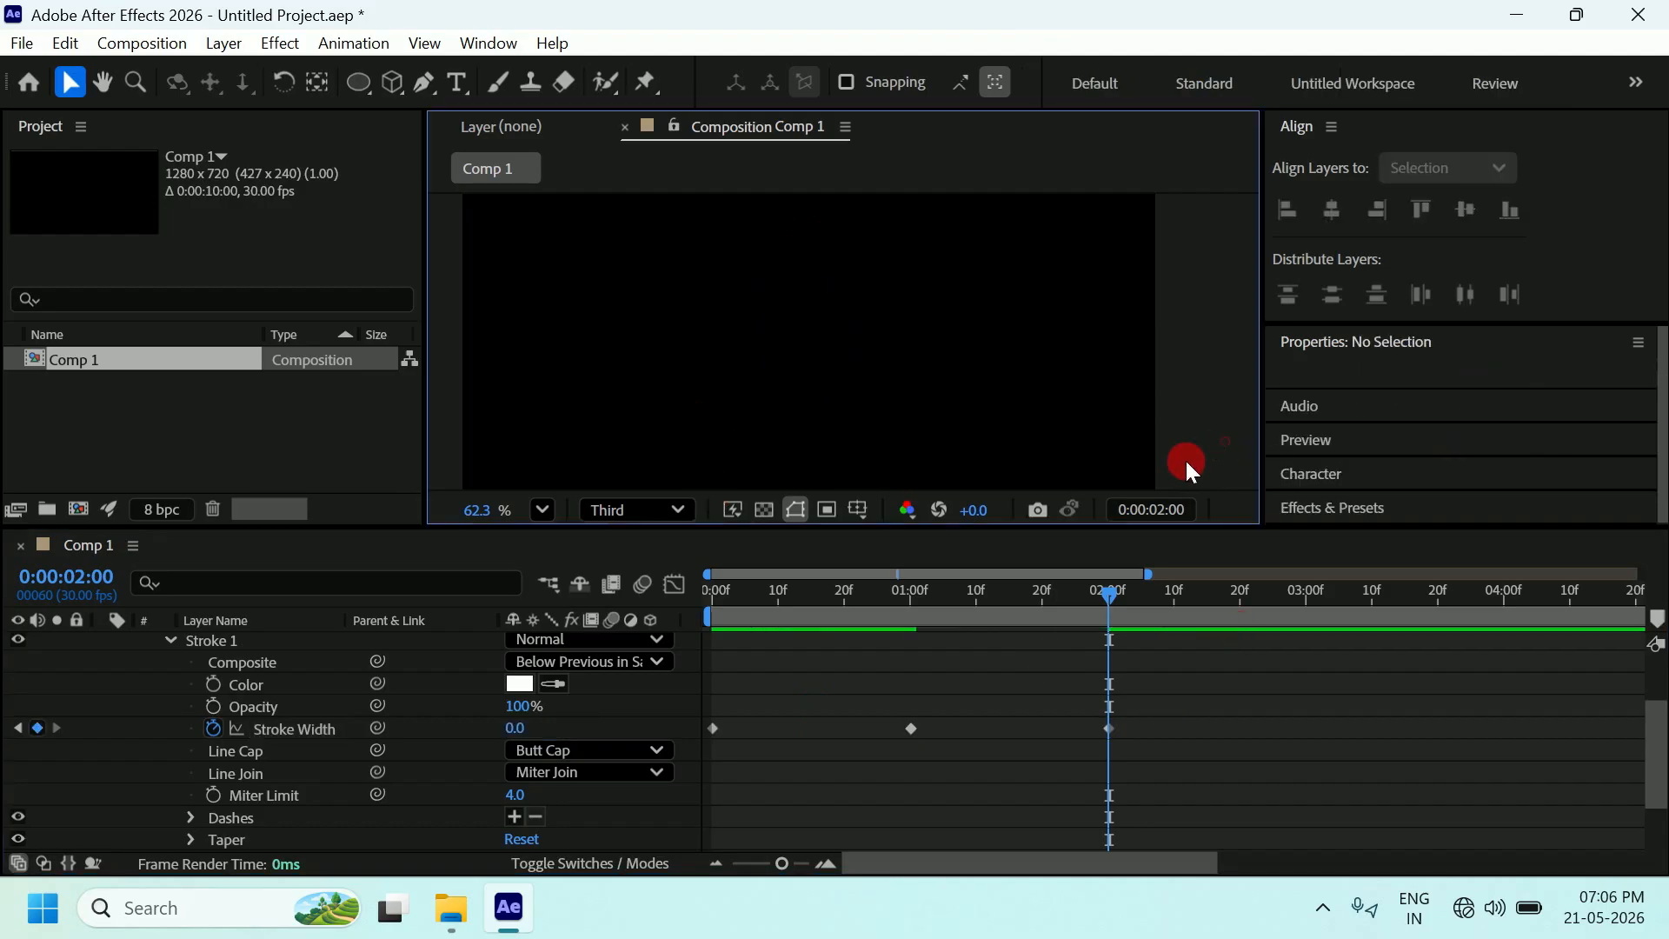
mouse_move(1096, 607)
left_mouse_down()
mouse_move(666, 629)
mouse_move(758, 585)
mouse_move(1109, 614)
mouse_move(705, 626)
left_mouse_up()
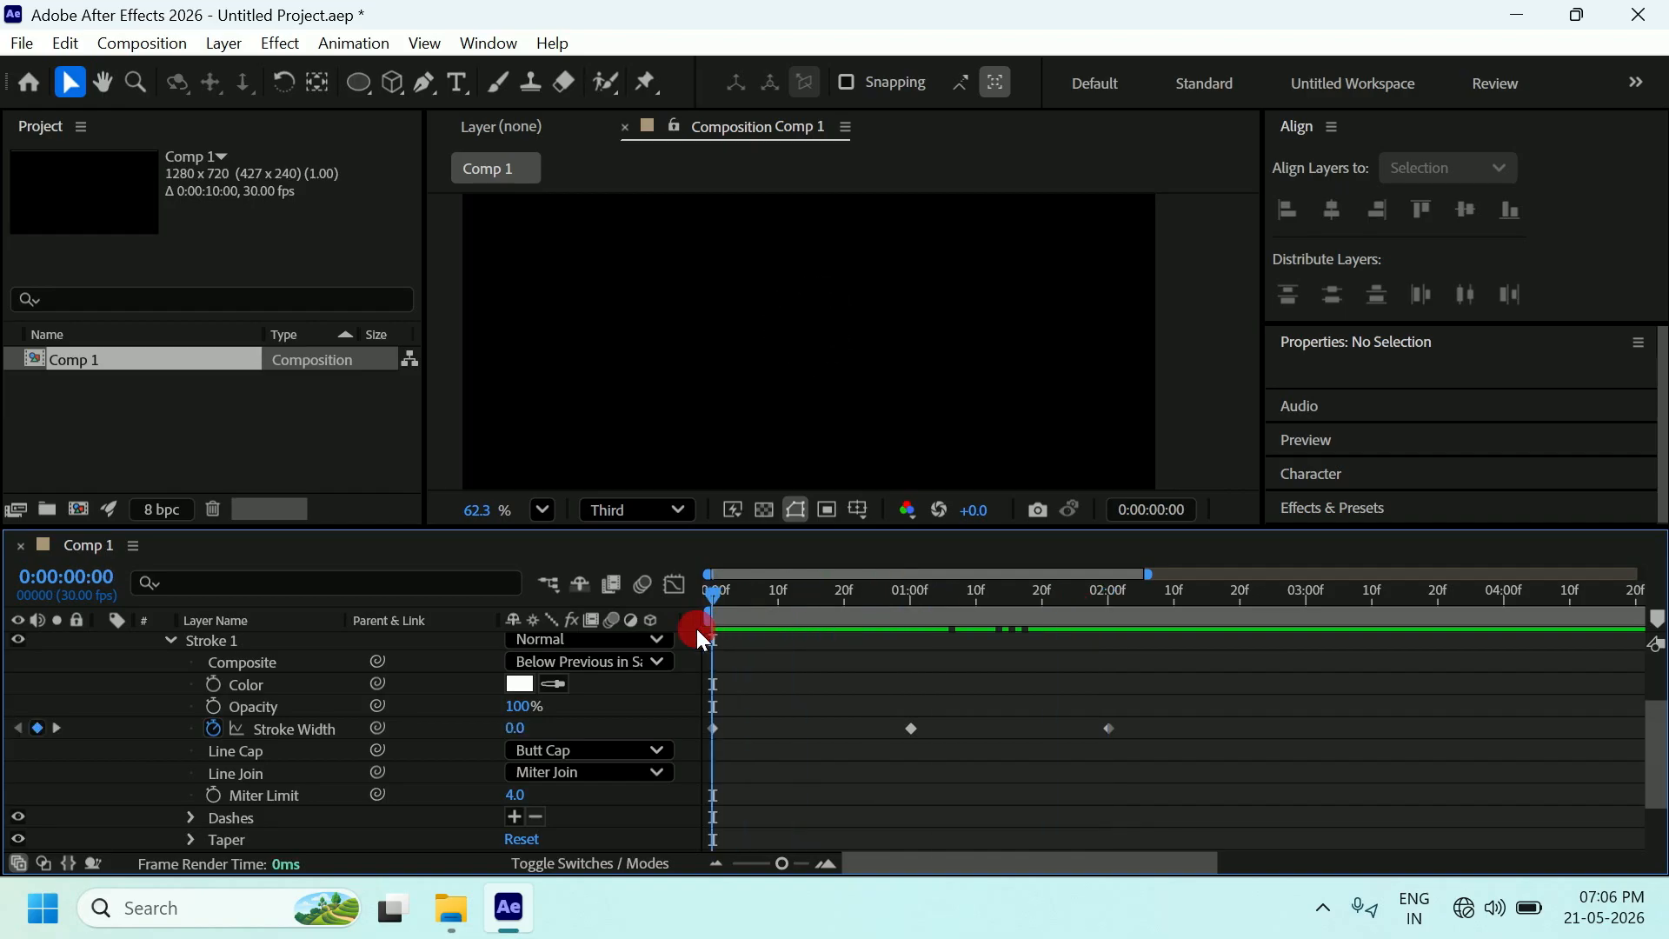
Preview the stroke grow-and-vanish twice, then park at 0:00:01:00 with the viewer zoomed to 38.3%.
key("space")
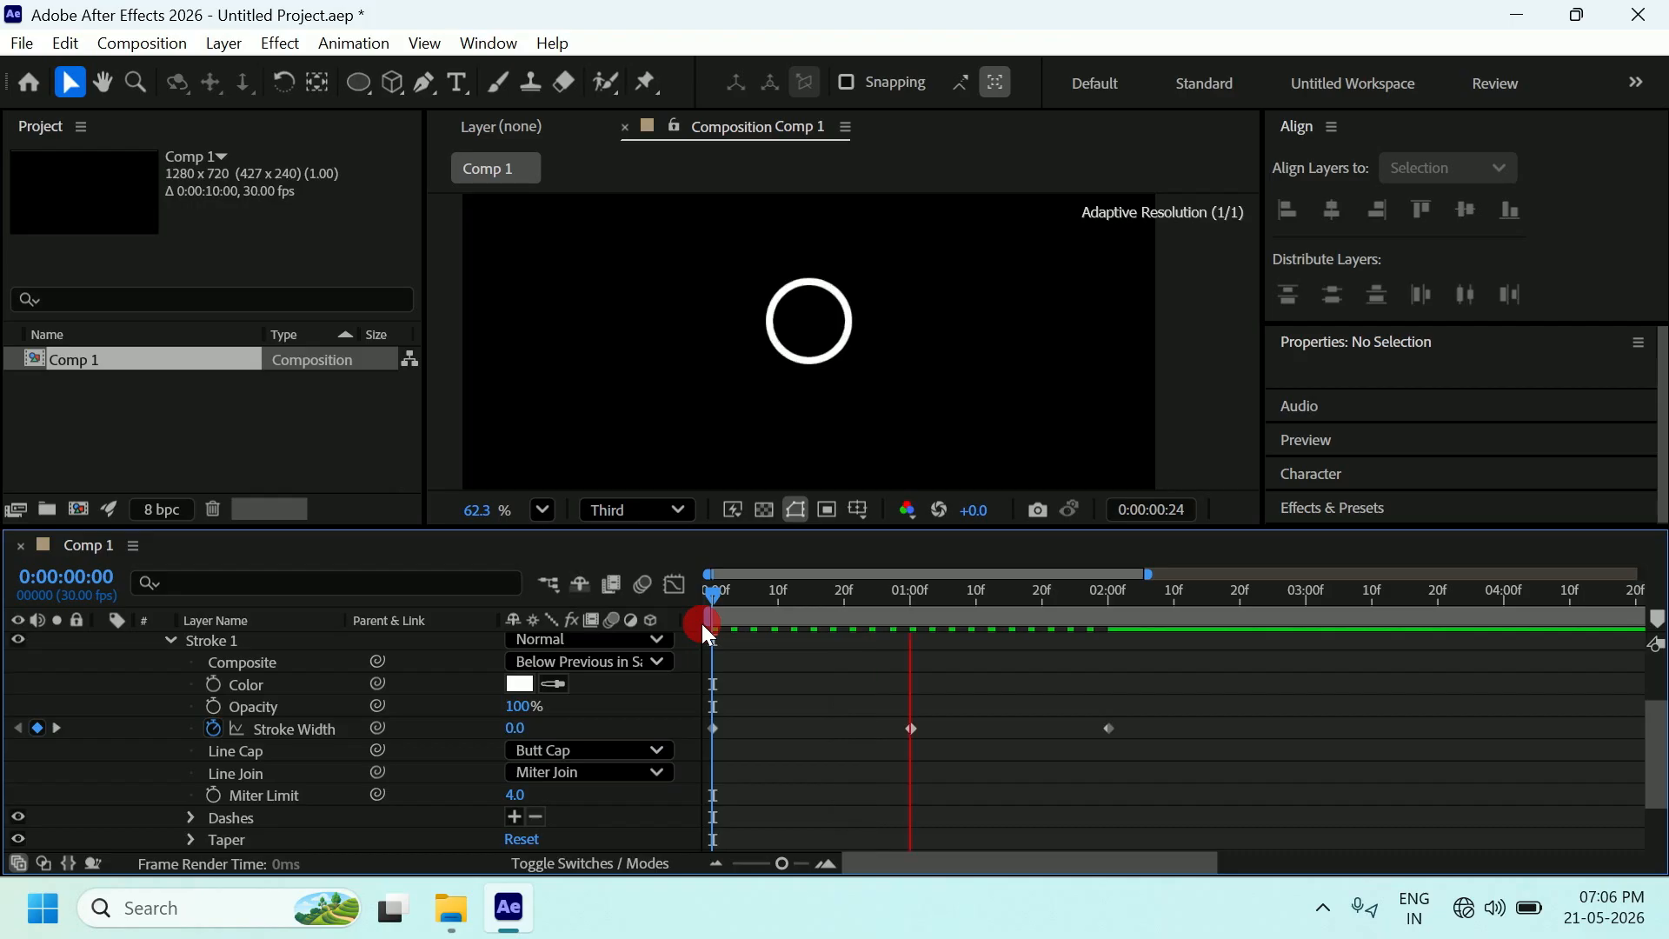
key("space")
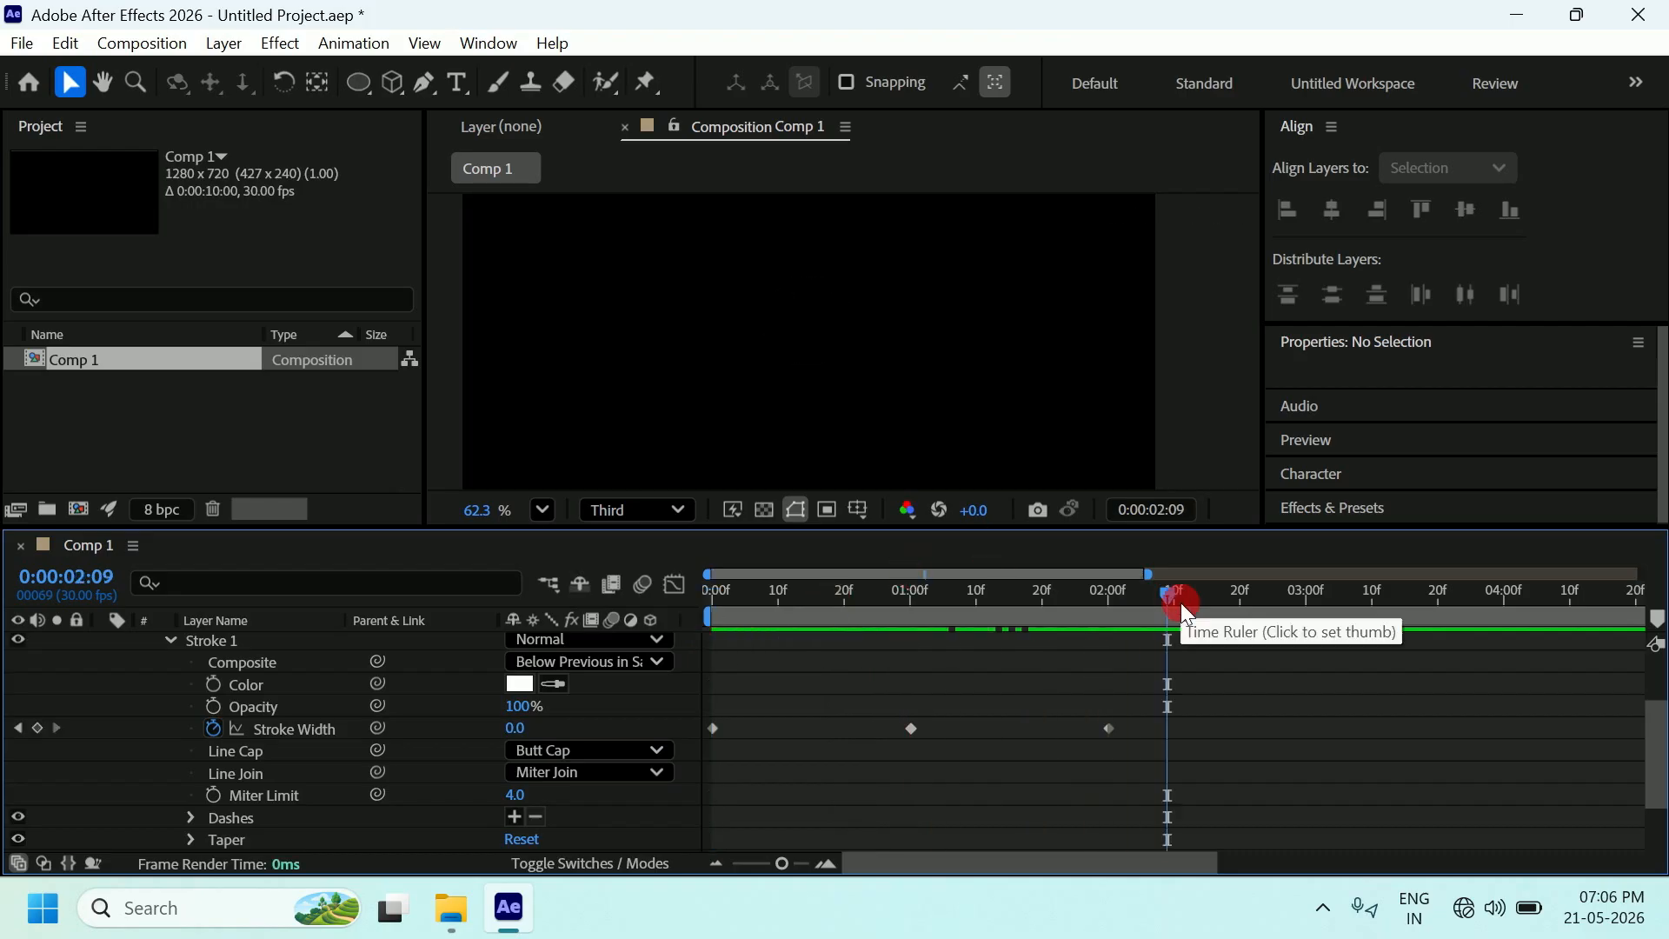
mouse_move(1169, 598)
left_mouse_down()
mouse_move(676, 613)
mouse_move(710, 643)
left_mouse_up()
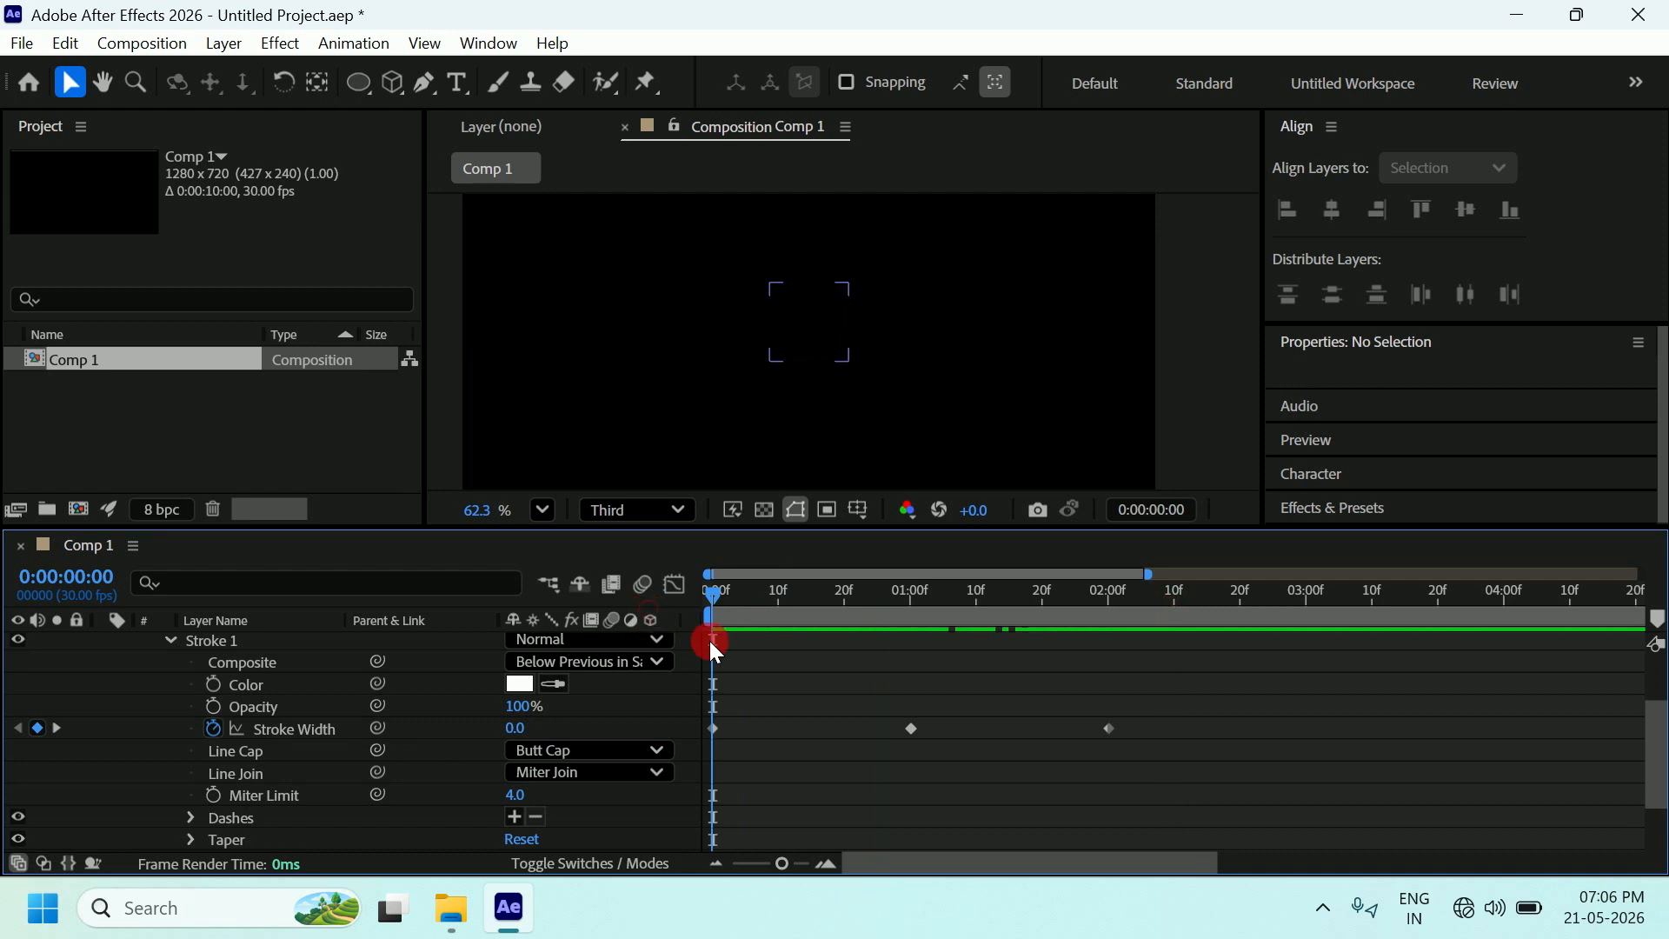
key("space")
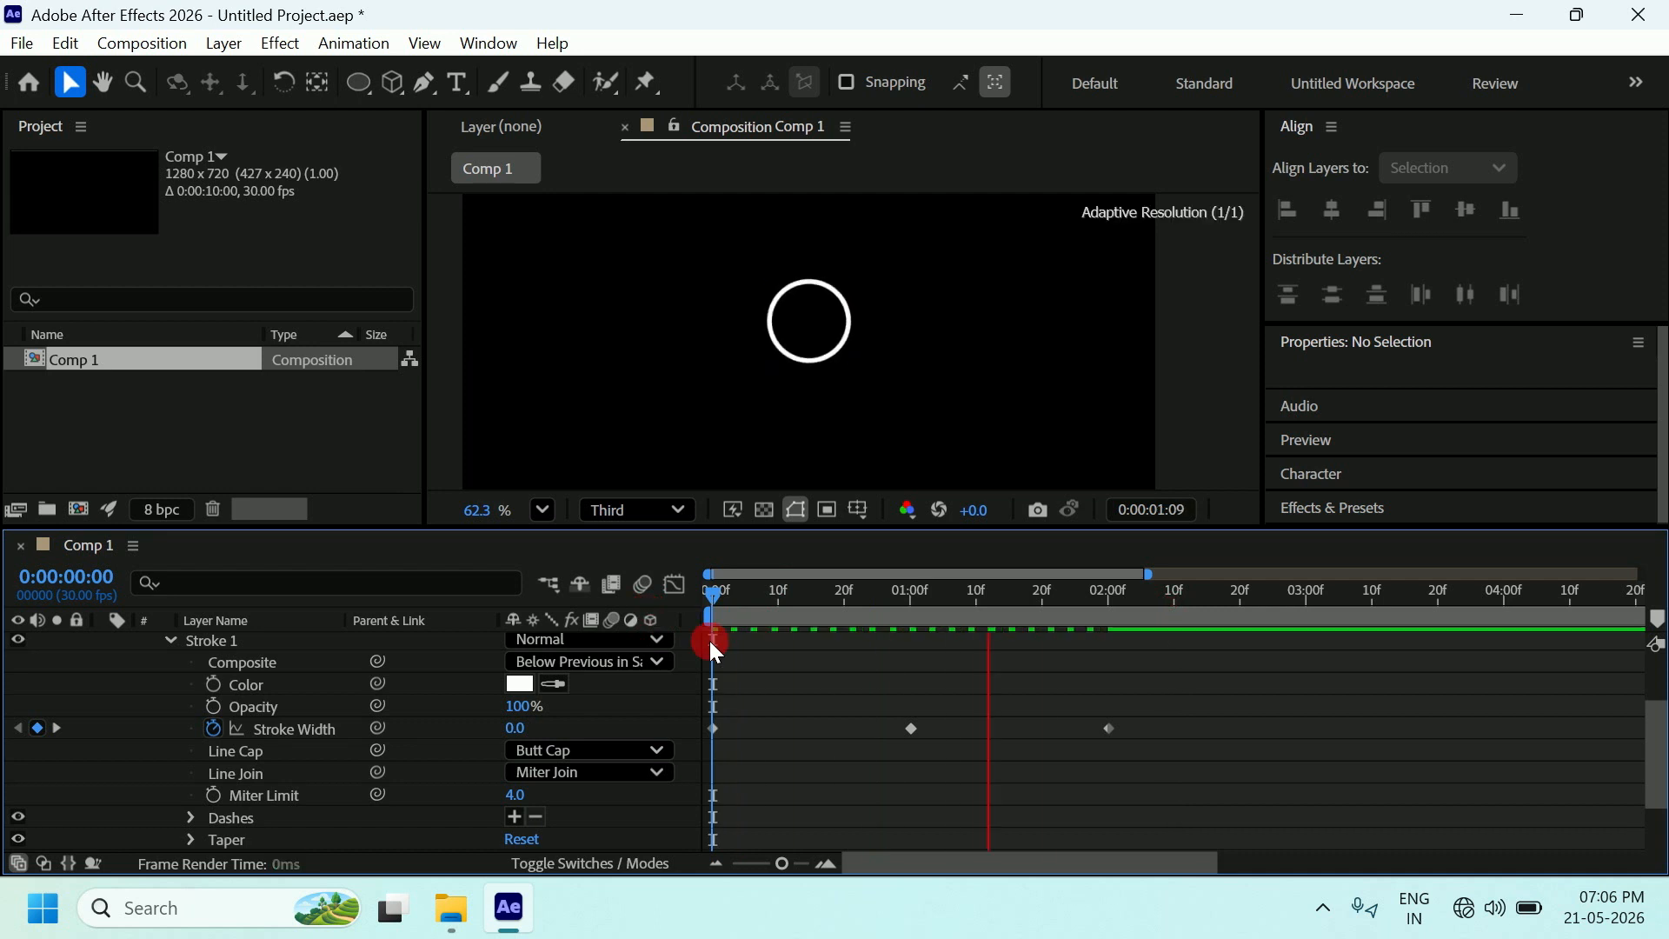
key("space")
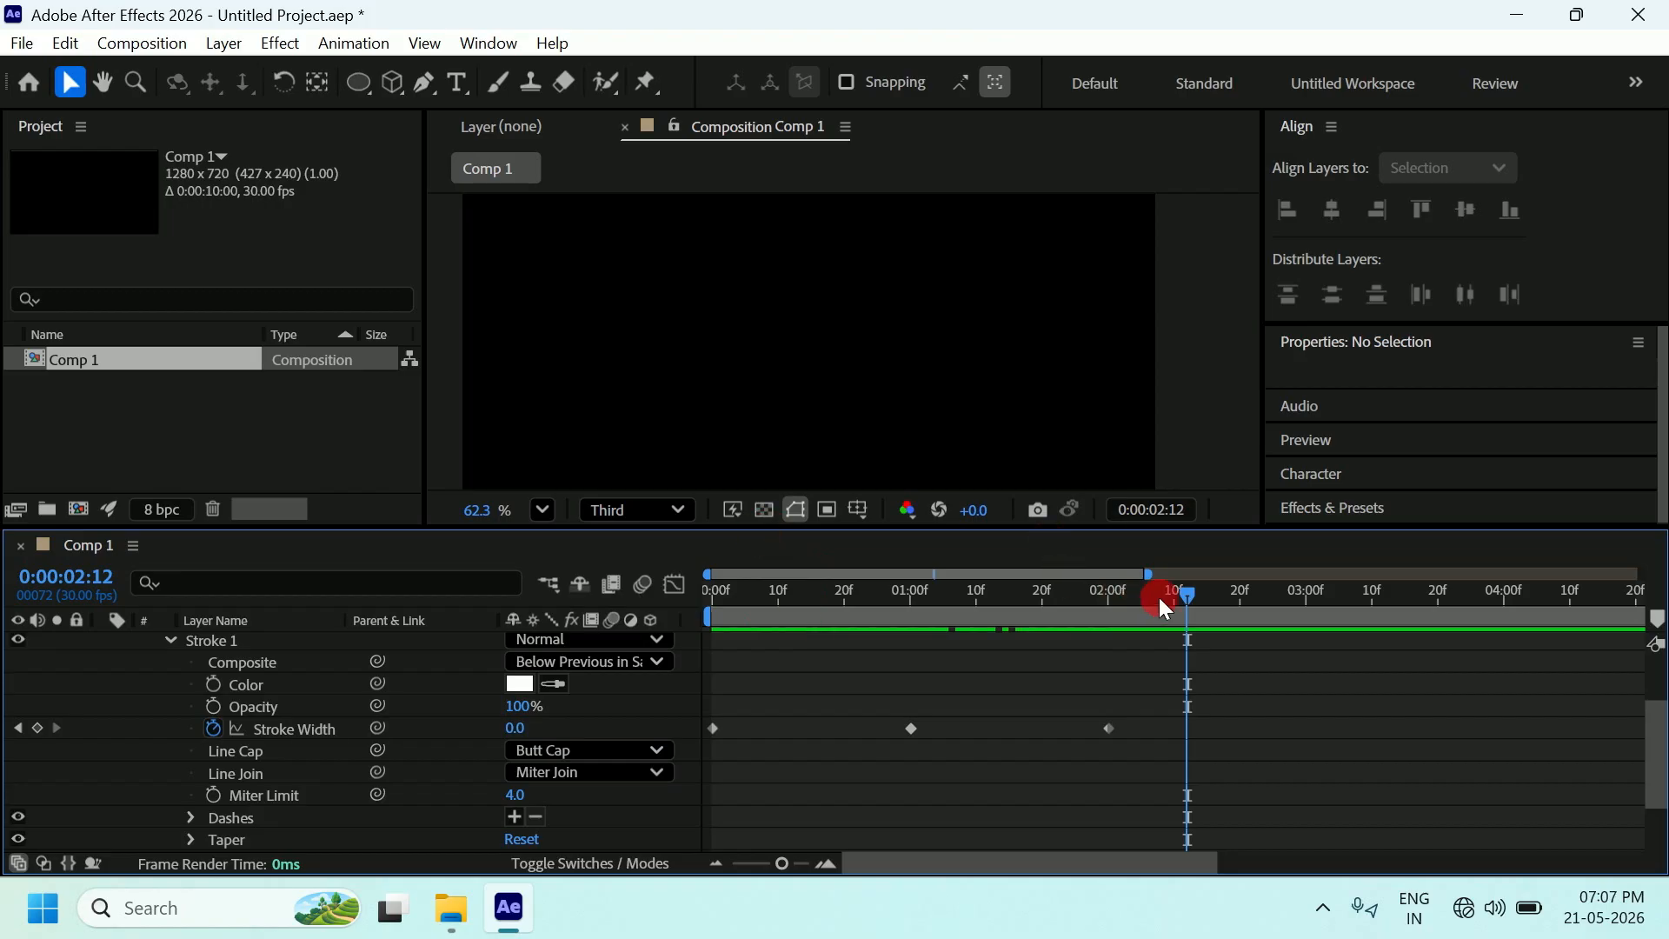
mouse_move(1180, 591)
left_mouse_down()
mouse_move(1004, 641)
mouse_move(911, 644)
left_mouse_up()
left_click(808, 318)
left_click(1145, 228)
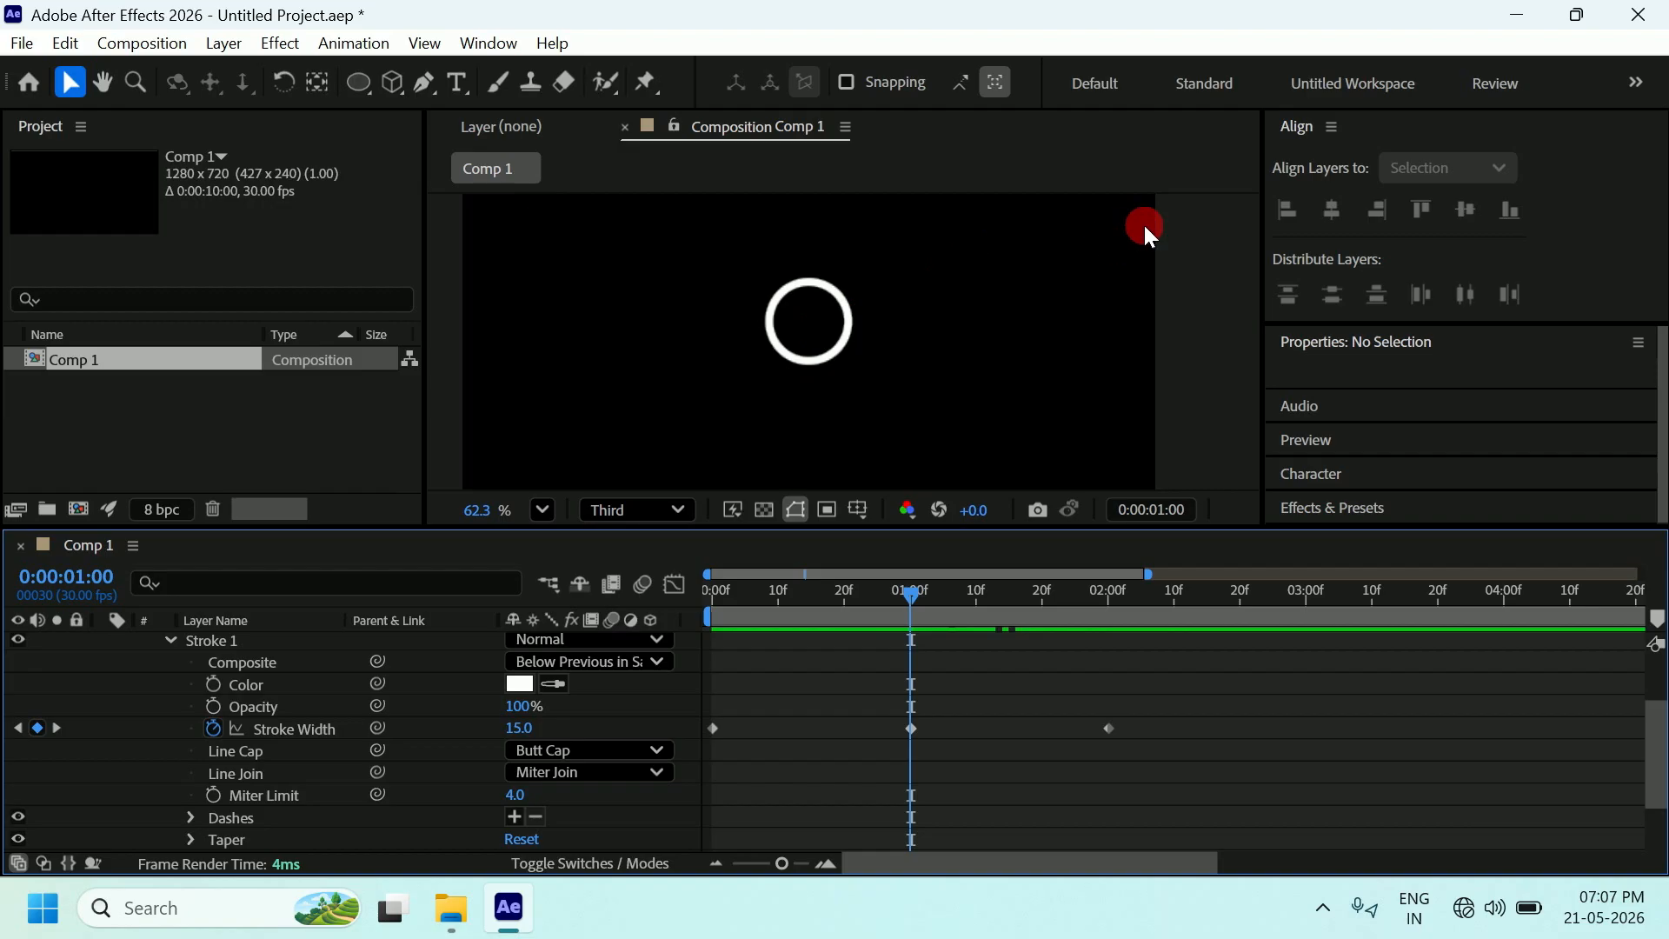
scroll(1034, 263, "down", 5)
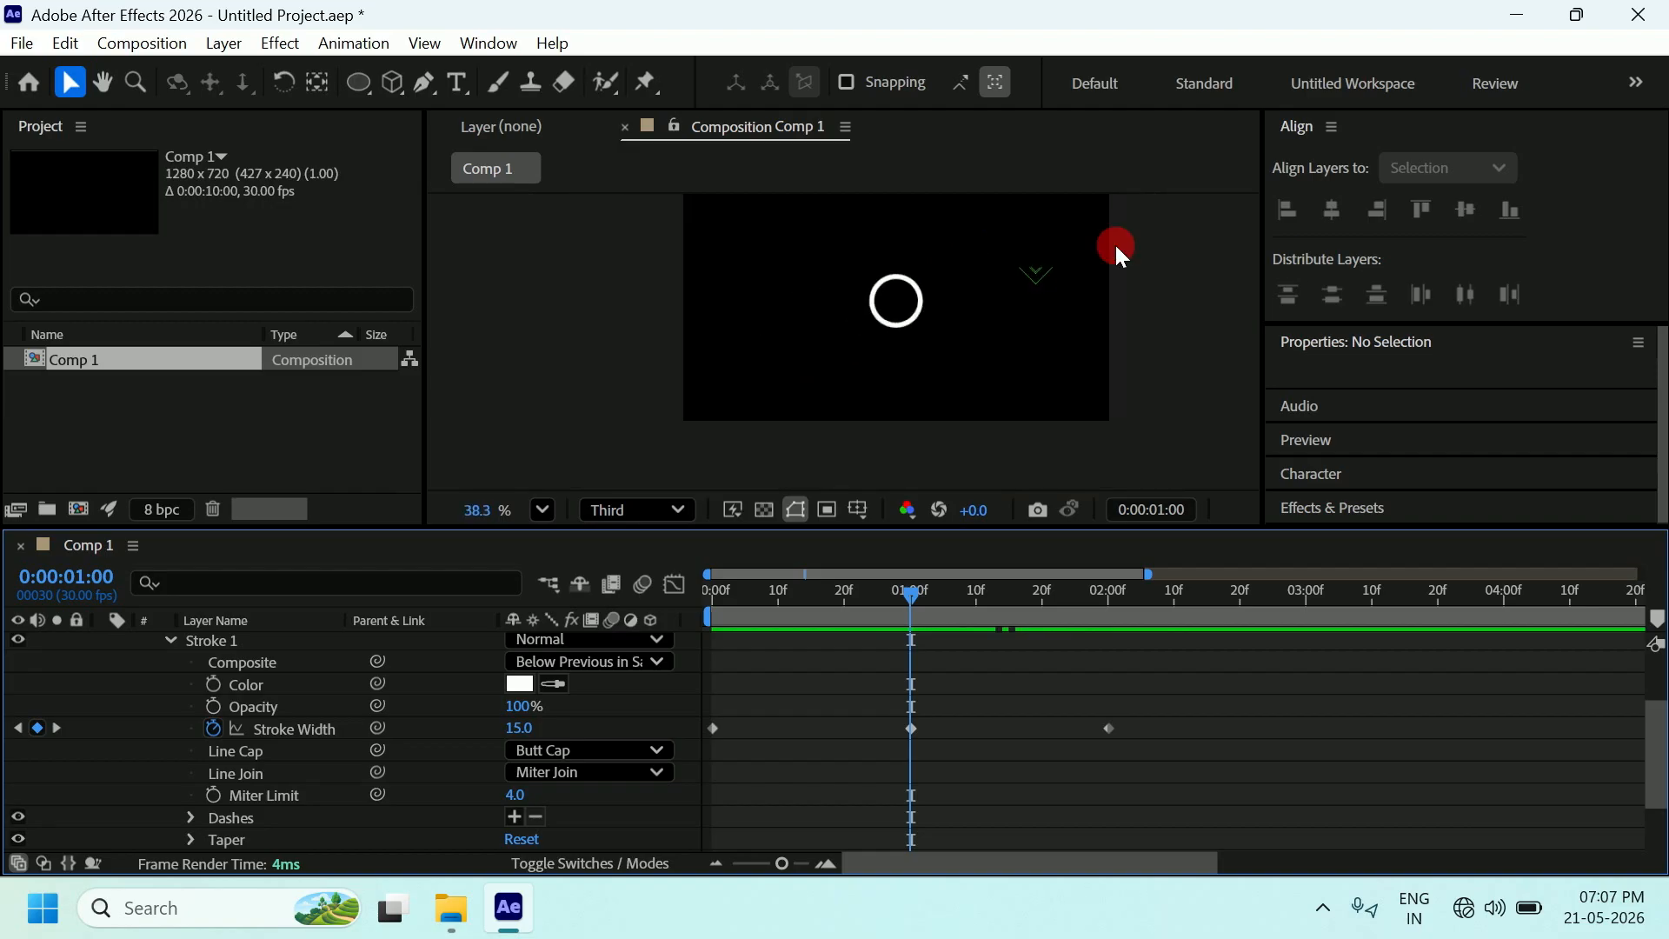
Pan the comp frame within the viewer and scrub through the first second of animation.
left_click(103, 82)
left_click_drag(793, 304, 740, 339)
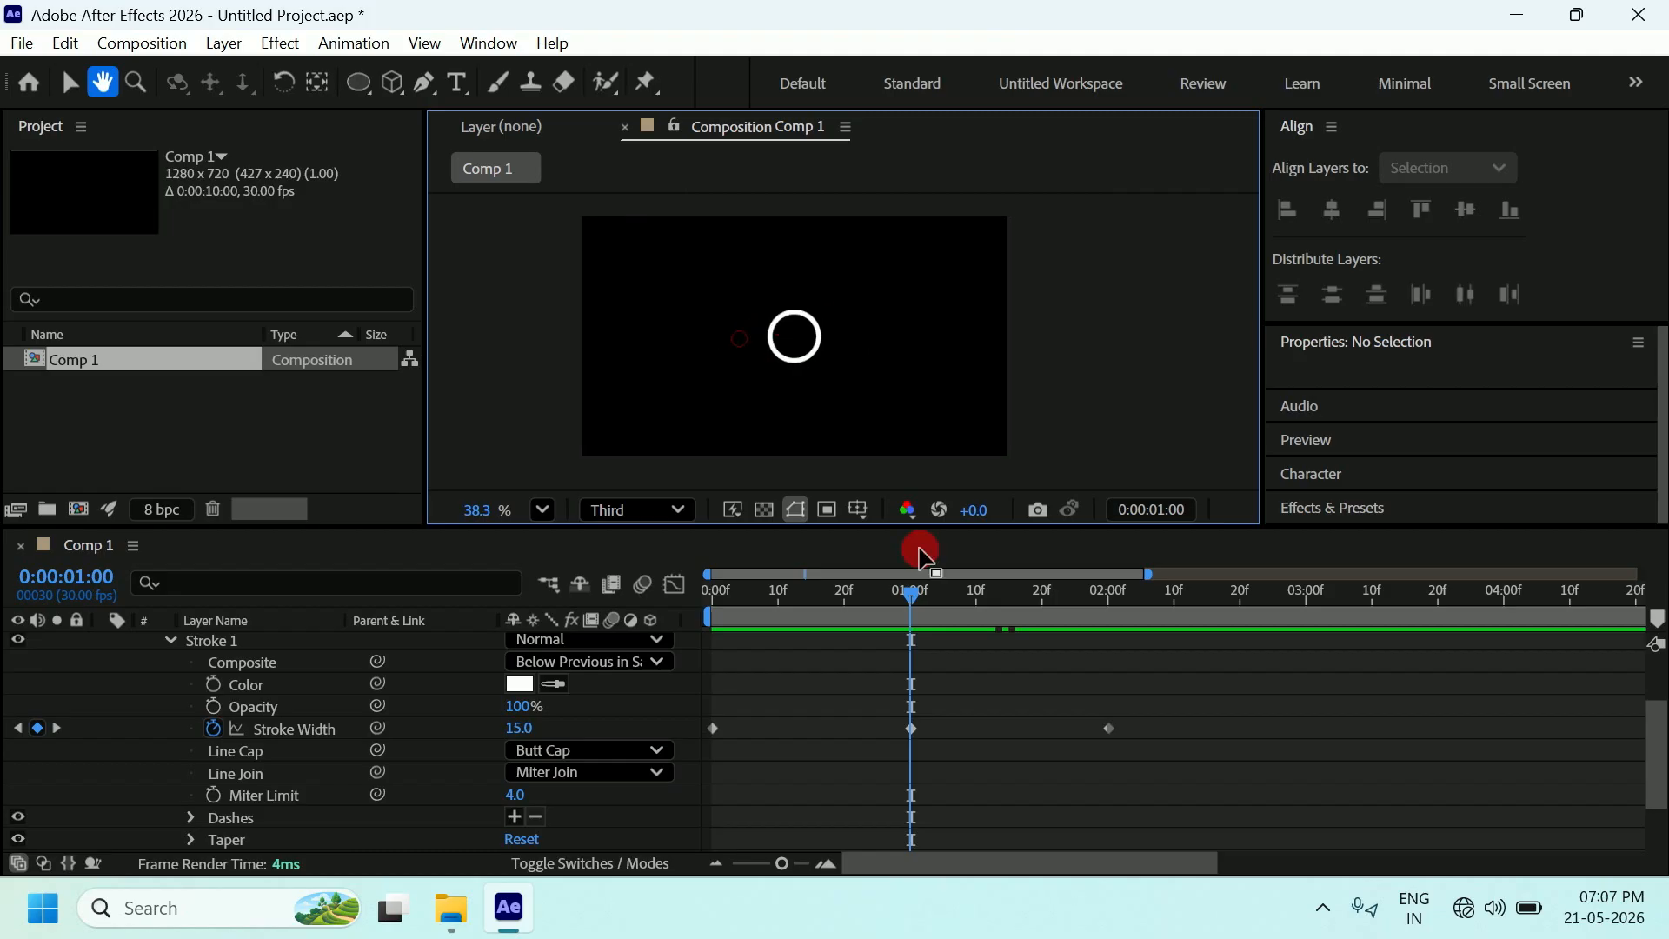
mouse_move(919, 606)
left_mouse_down()
mouse_move(683, 619)
mouse_move(825, 599)
mouse_move(917, 622)
left_mouse_up()
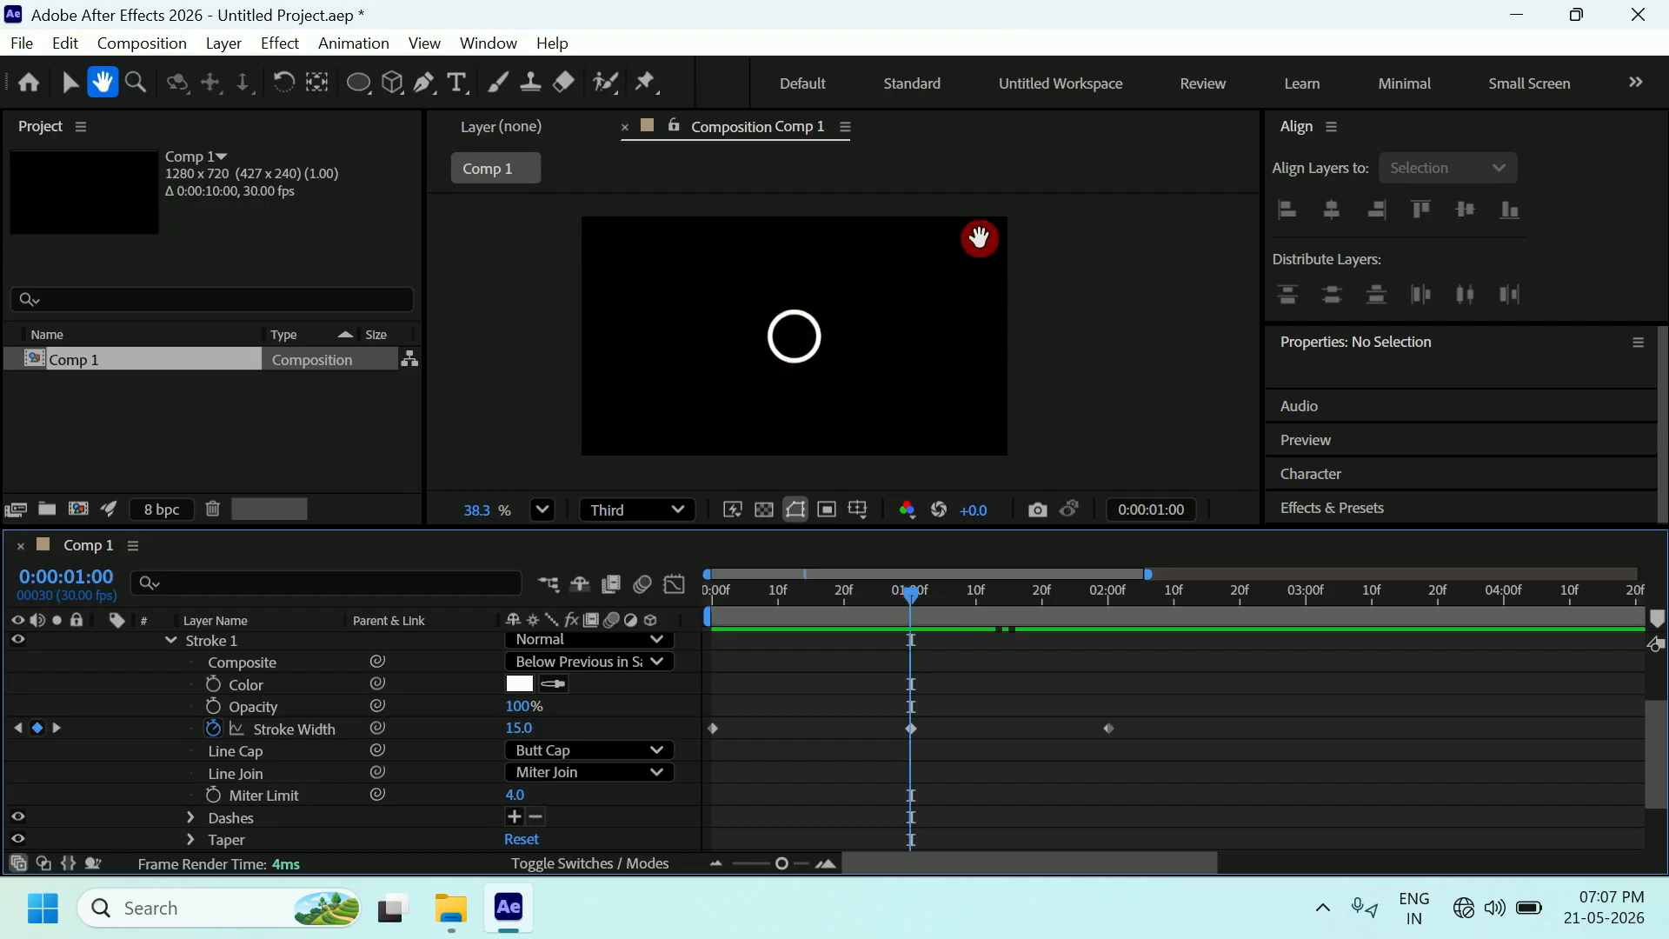
left_click(222, 642)
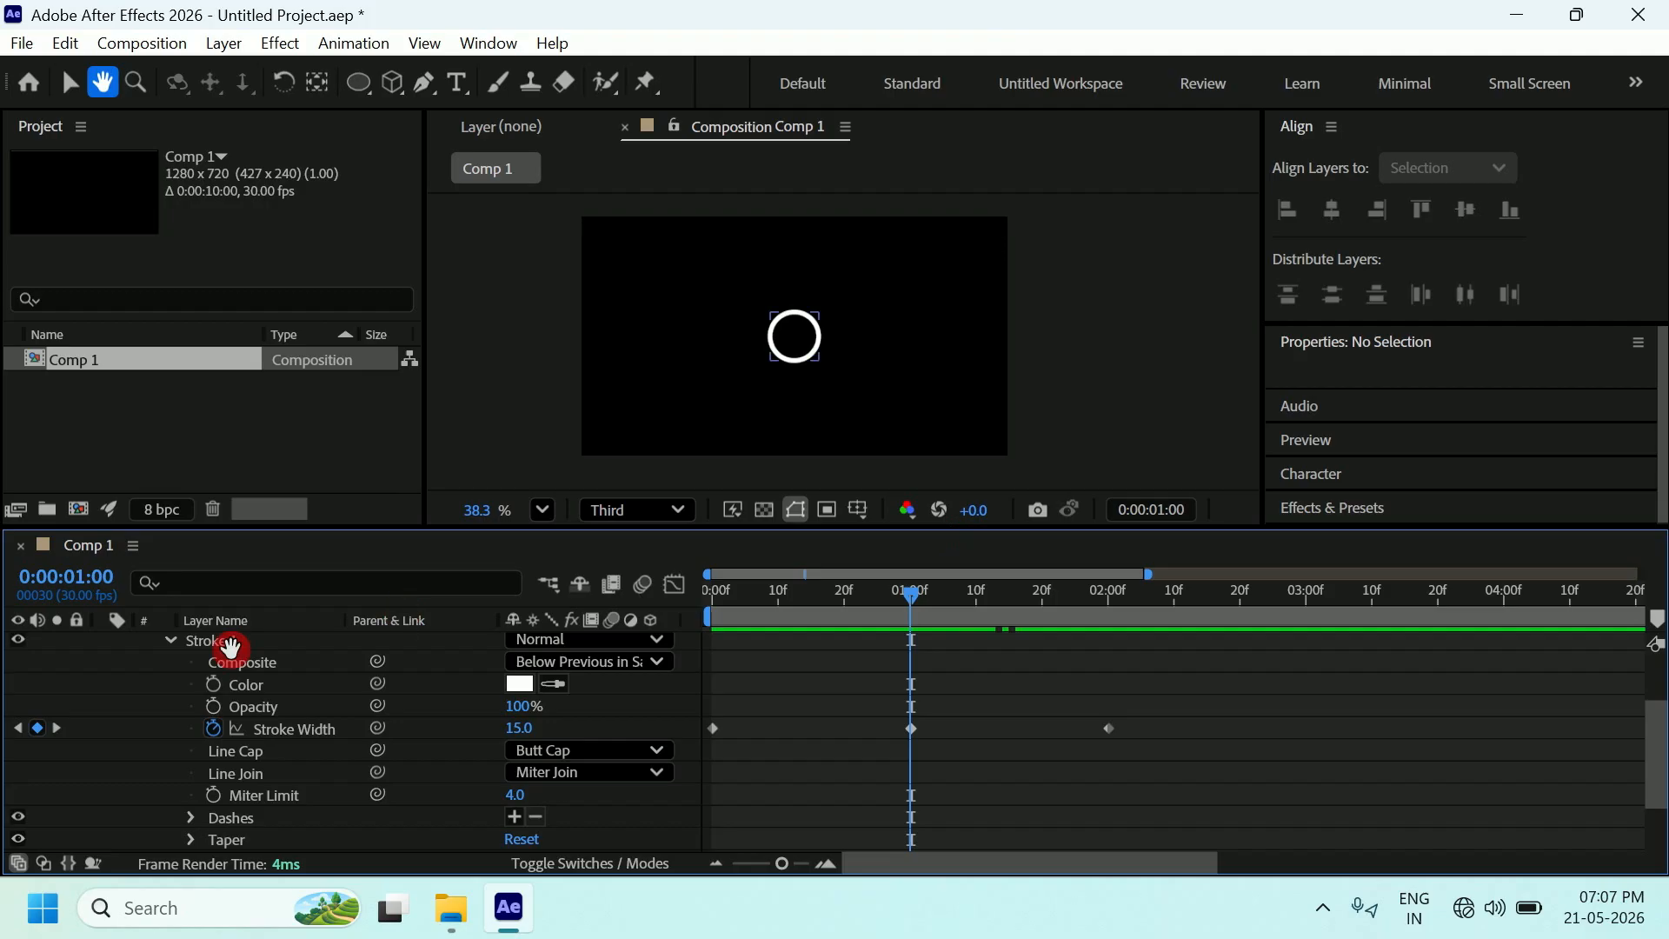
left_click_drag(1651, 747, 1644, 693)
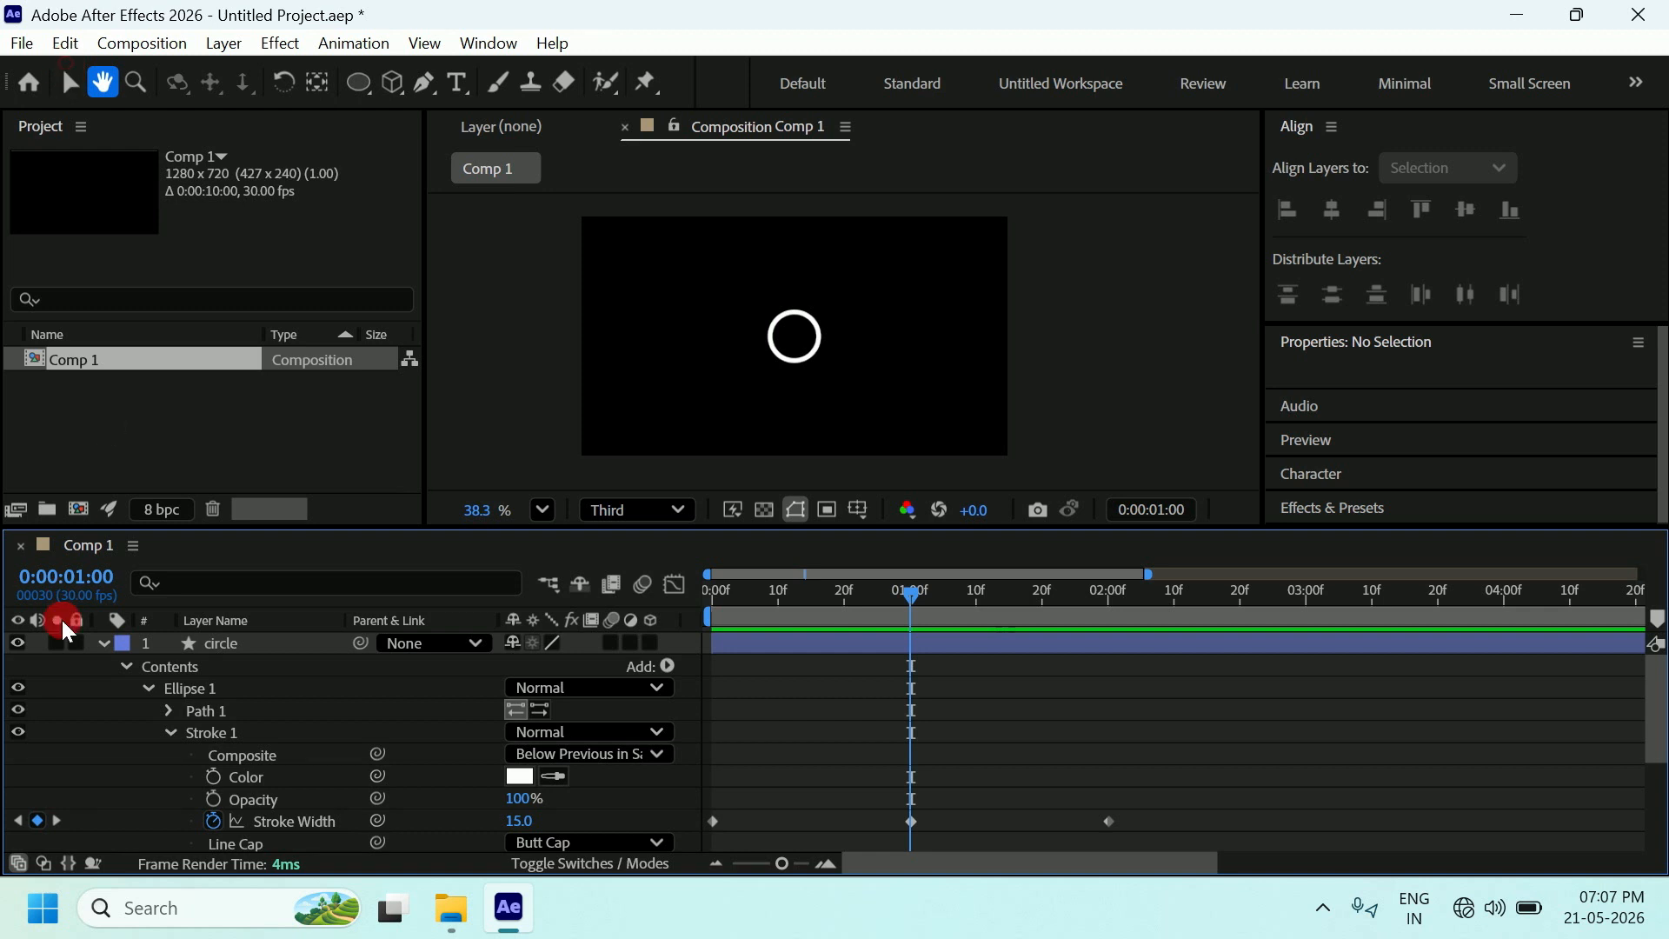
Twirl up the circle layer's properties and leave only its row selected.
left_click(64, 77)
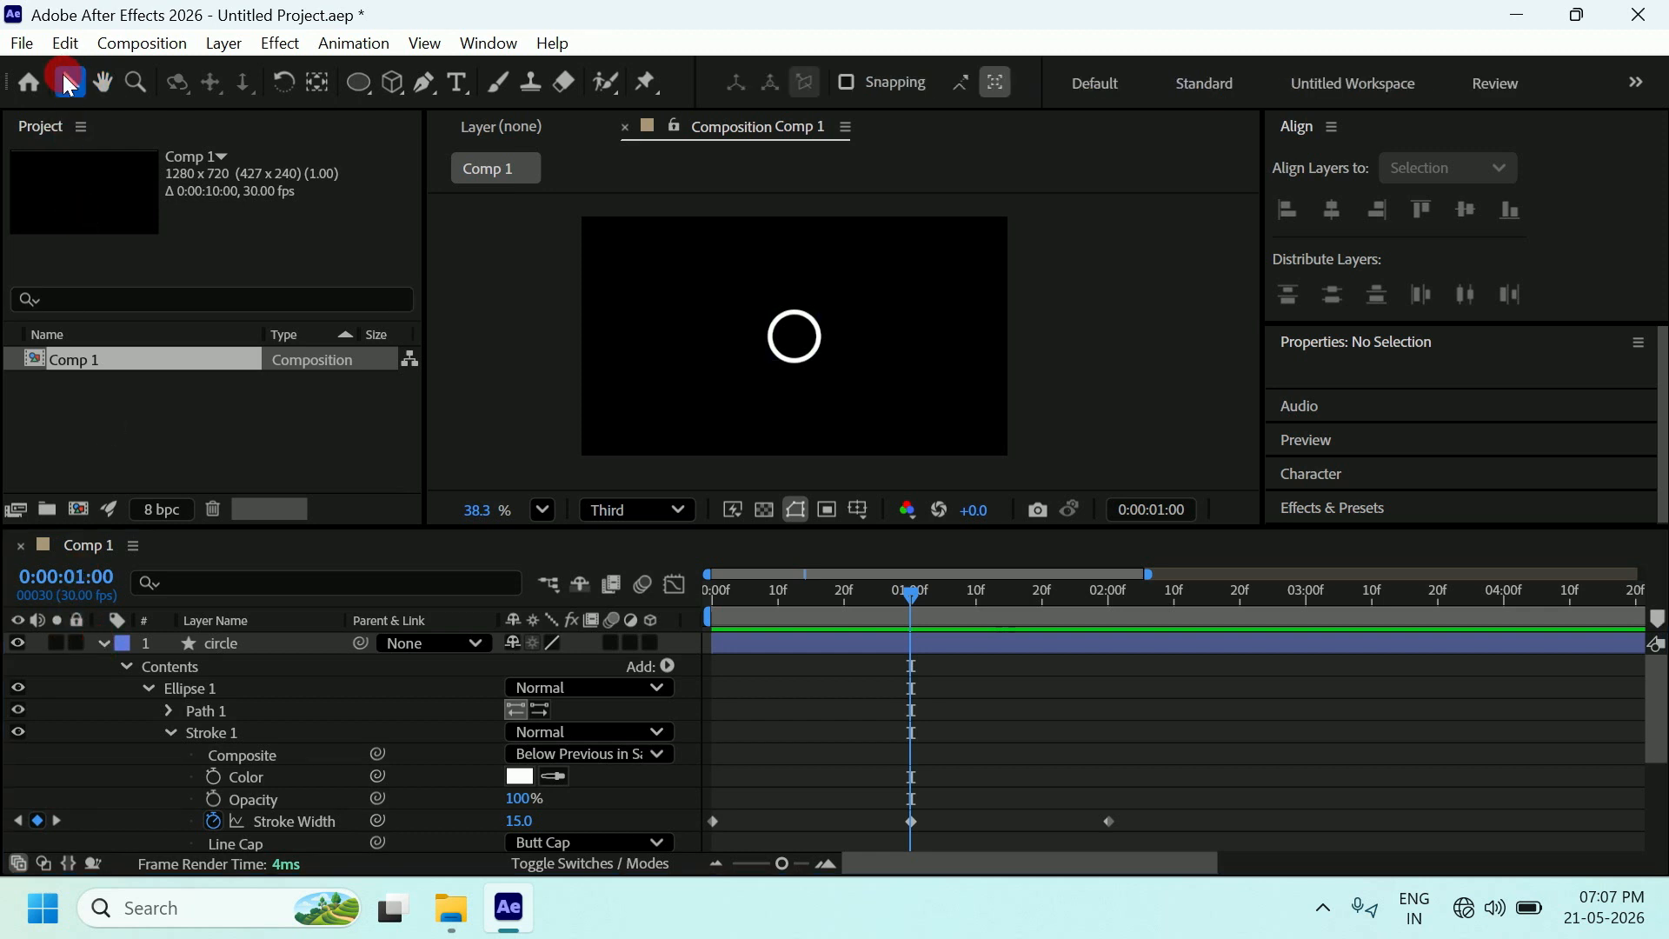
left_click(104, 644)
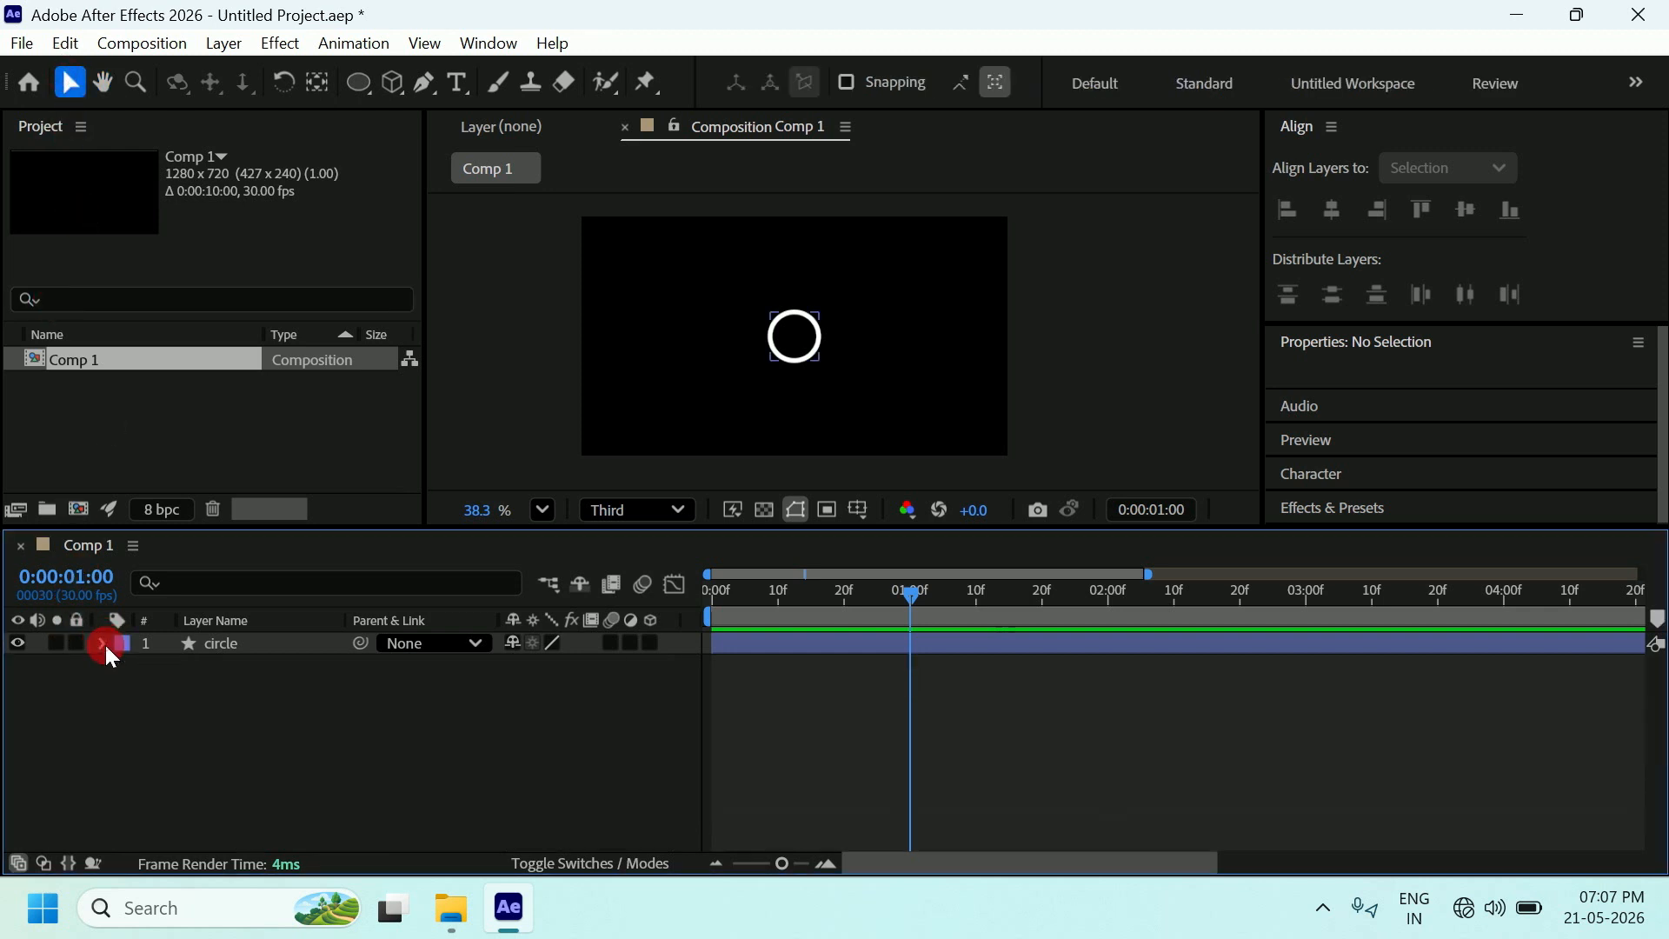
left_click(227, 644)
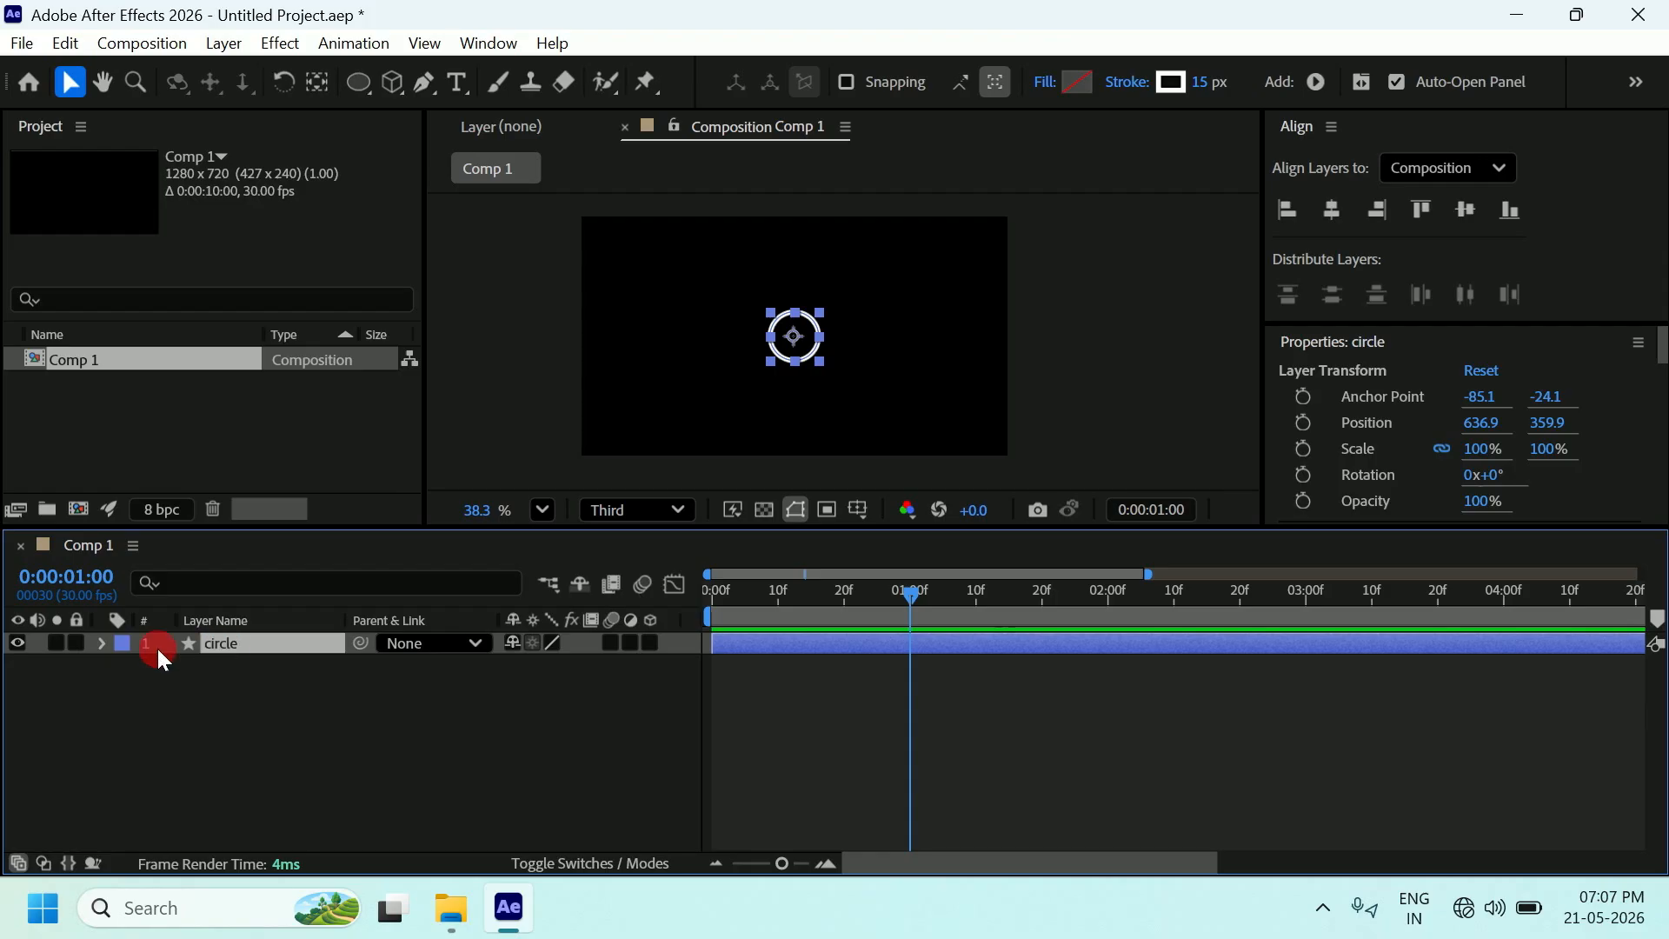
left_click(103, 643)
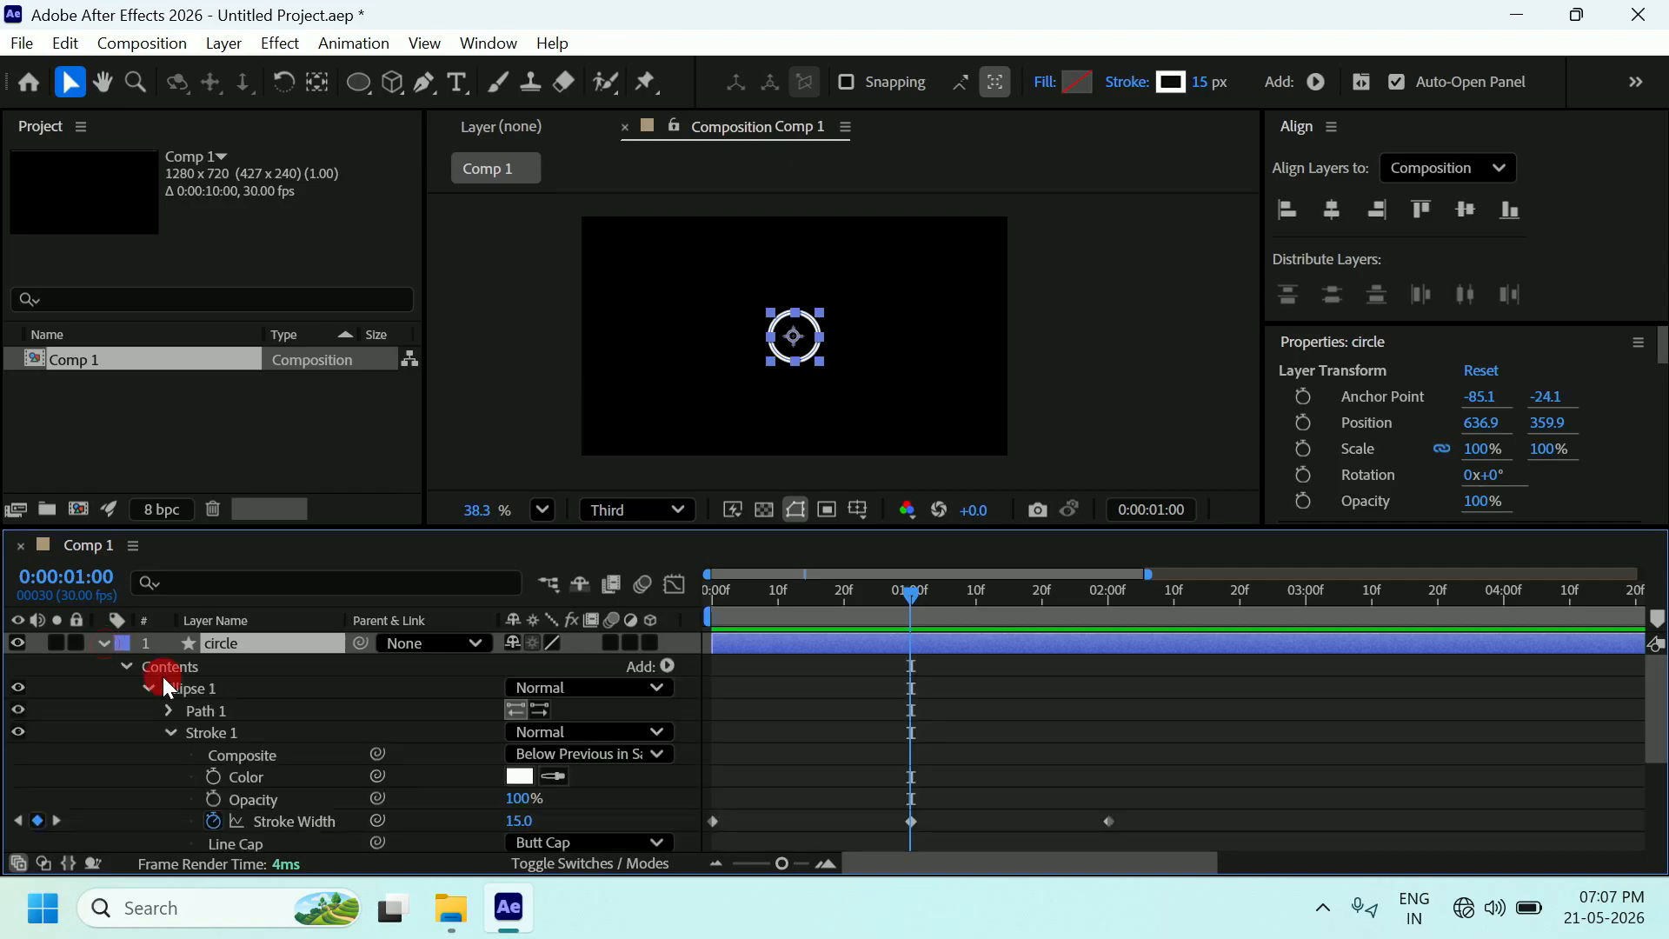
left_click_drag(1652, 695, 1646, 817)
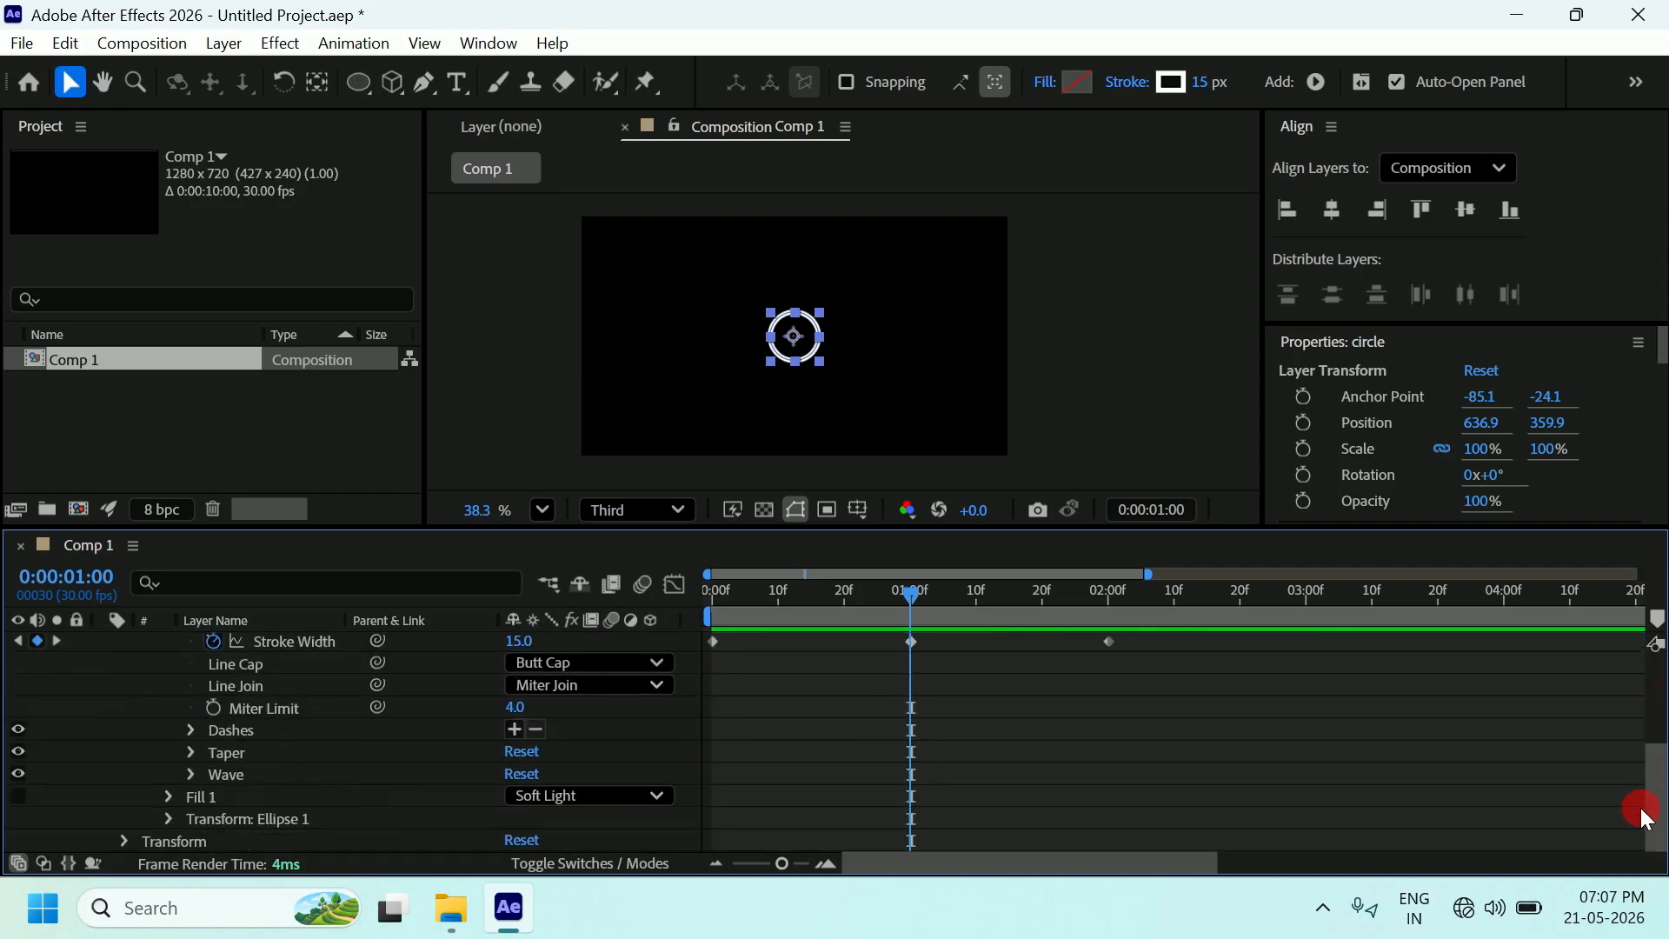
left_click(125, 840)
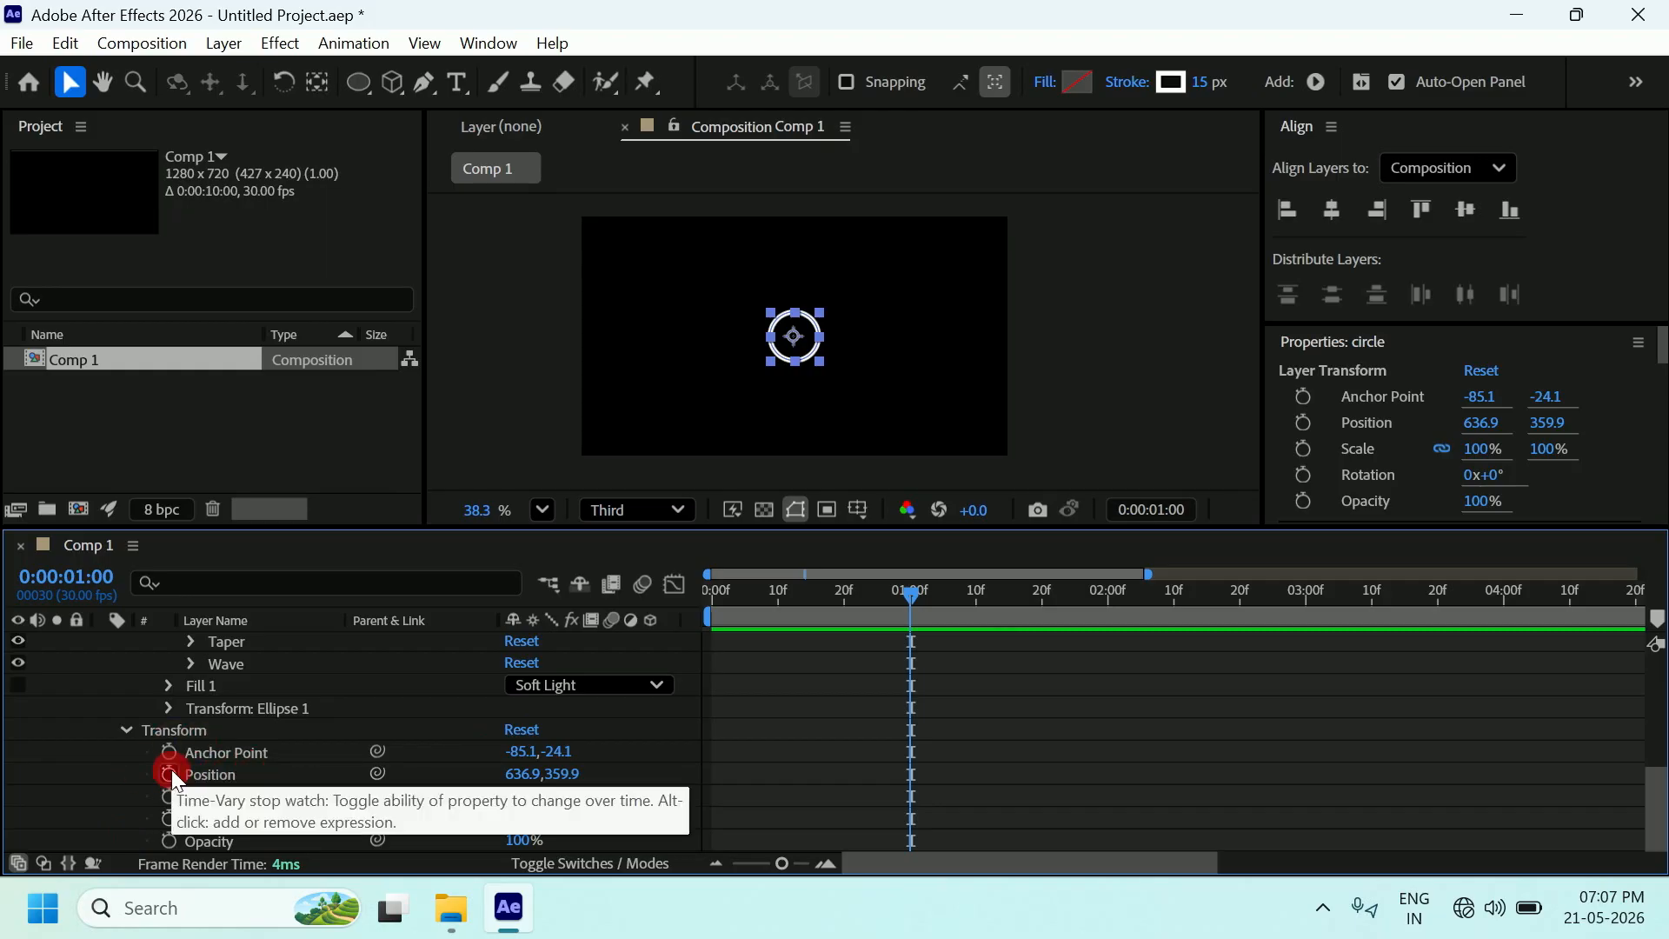
left_click_drag(1659, 793, 1660, 677)
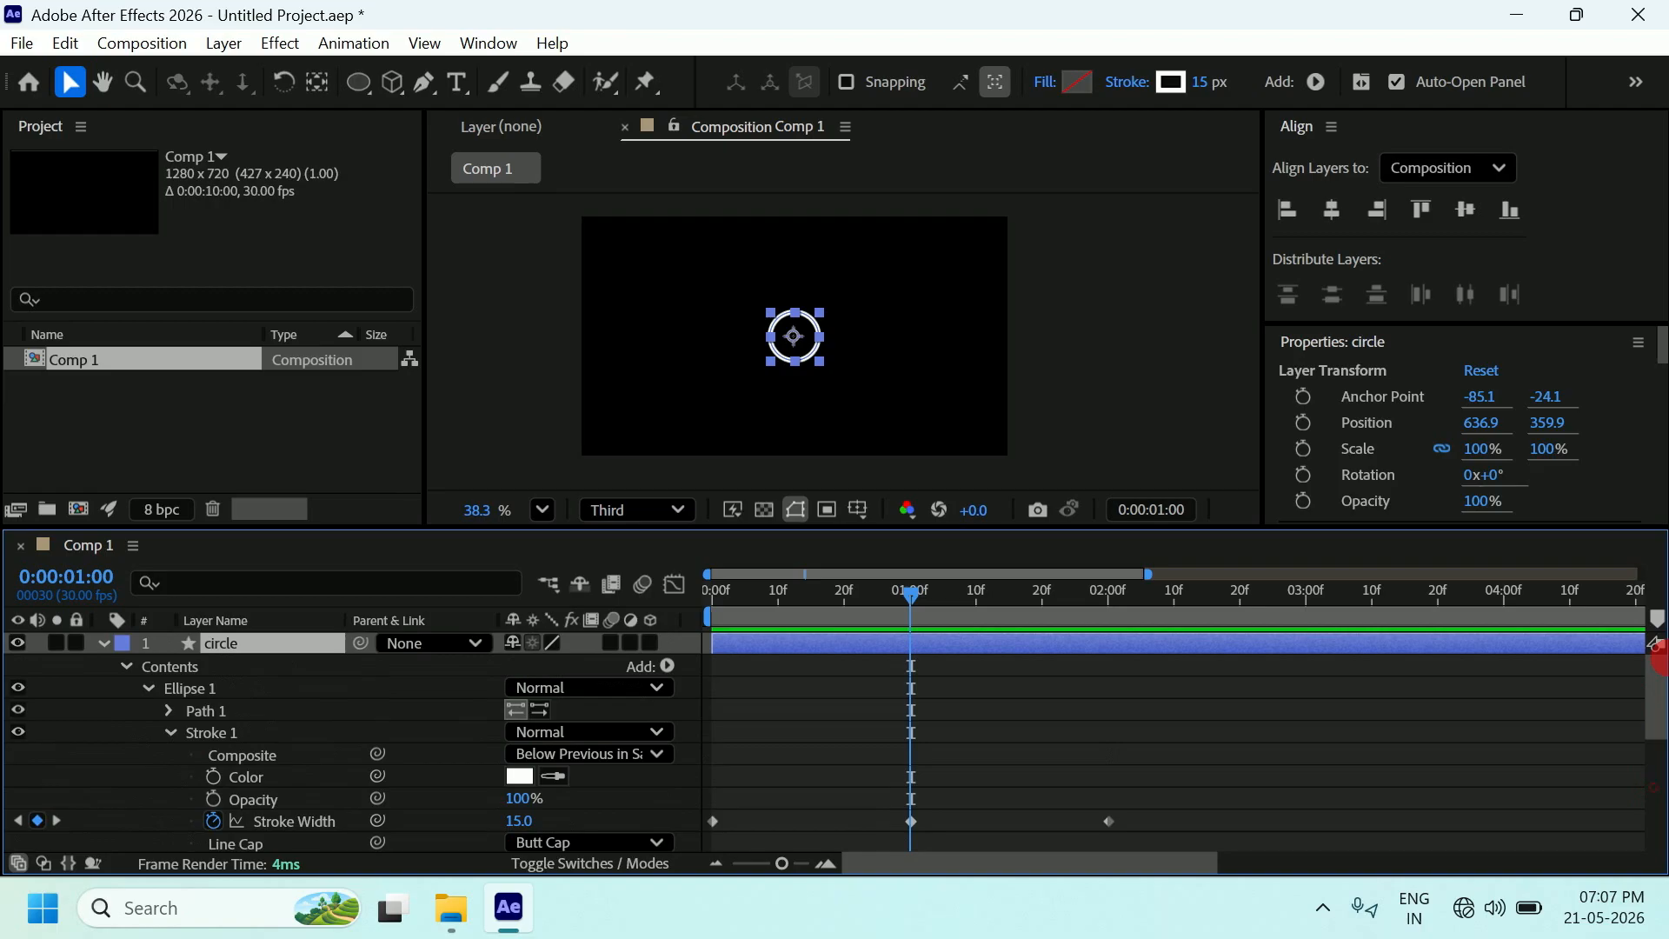
left_click(104, 644)
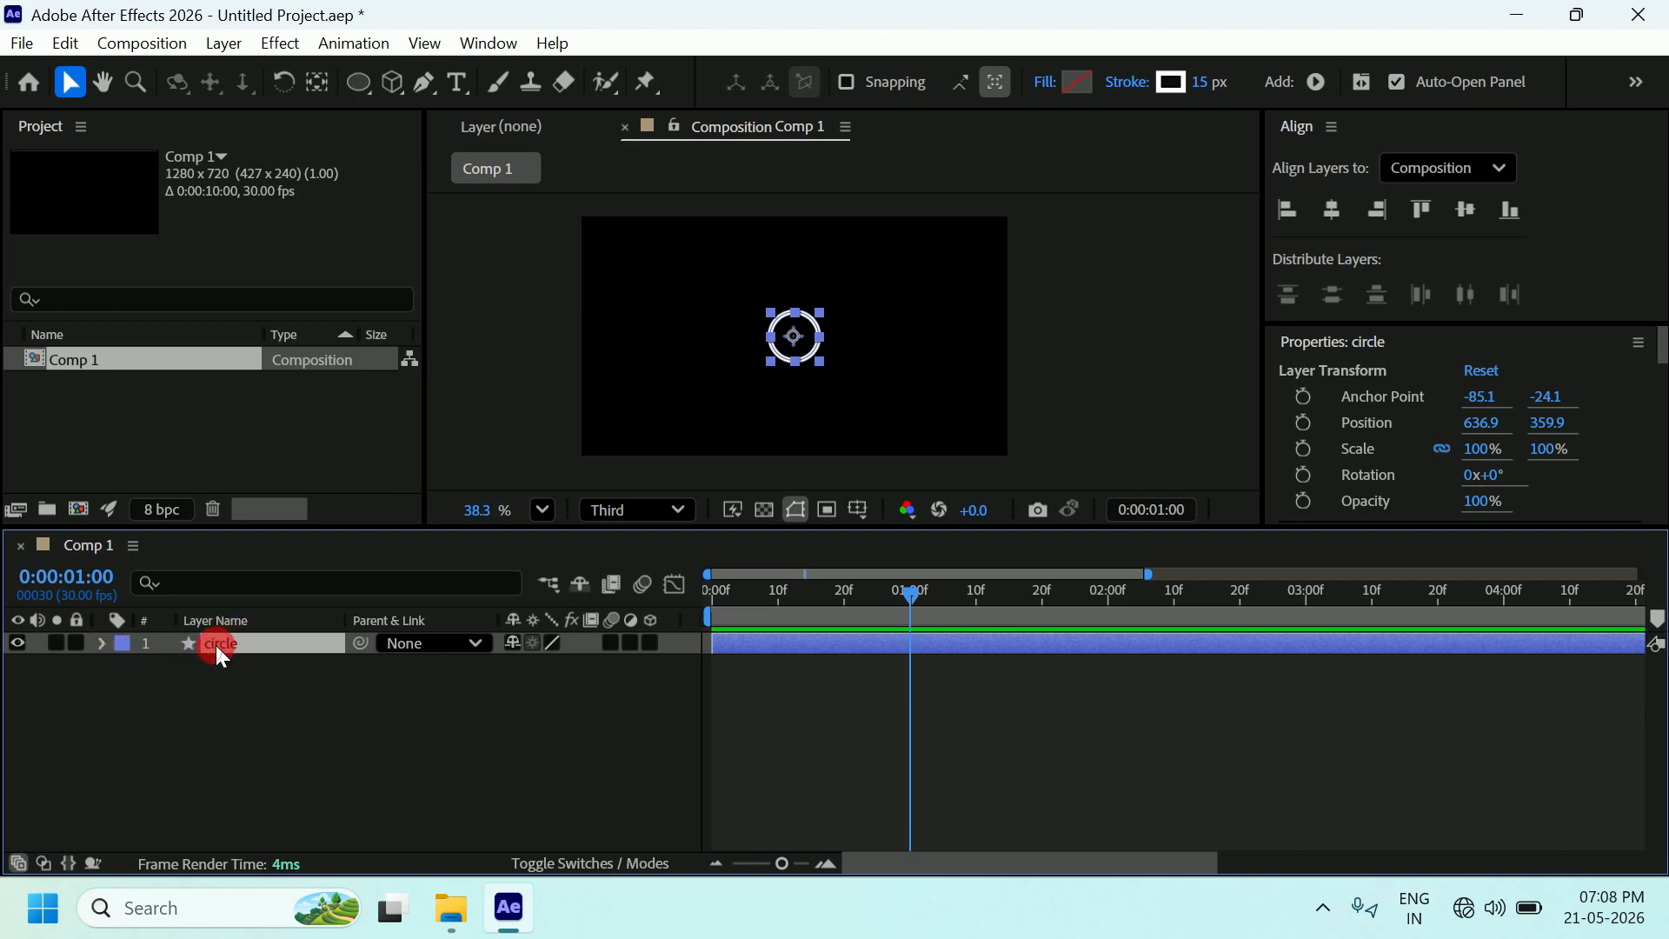
Set a starting Position keyframe for the circle at 0:00 at 636.9, 359.9.
key("p")
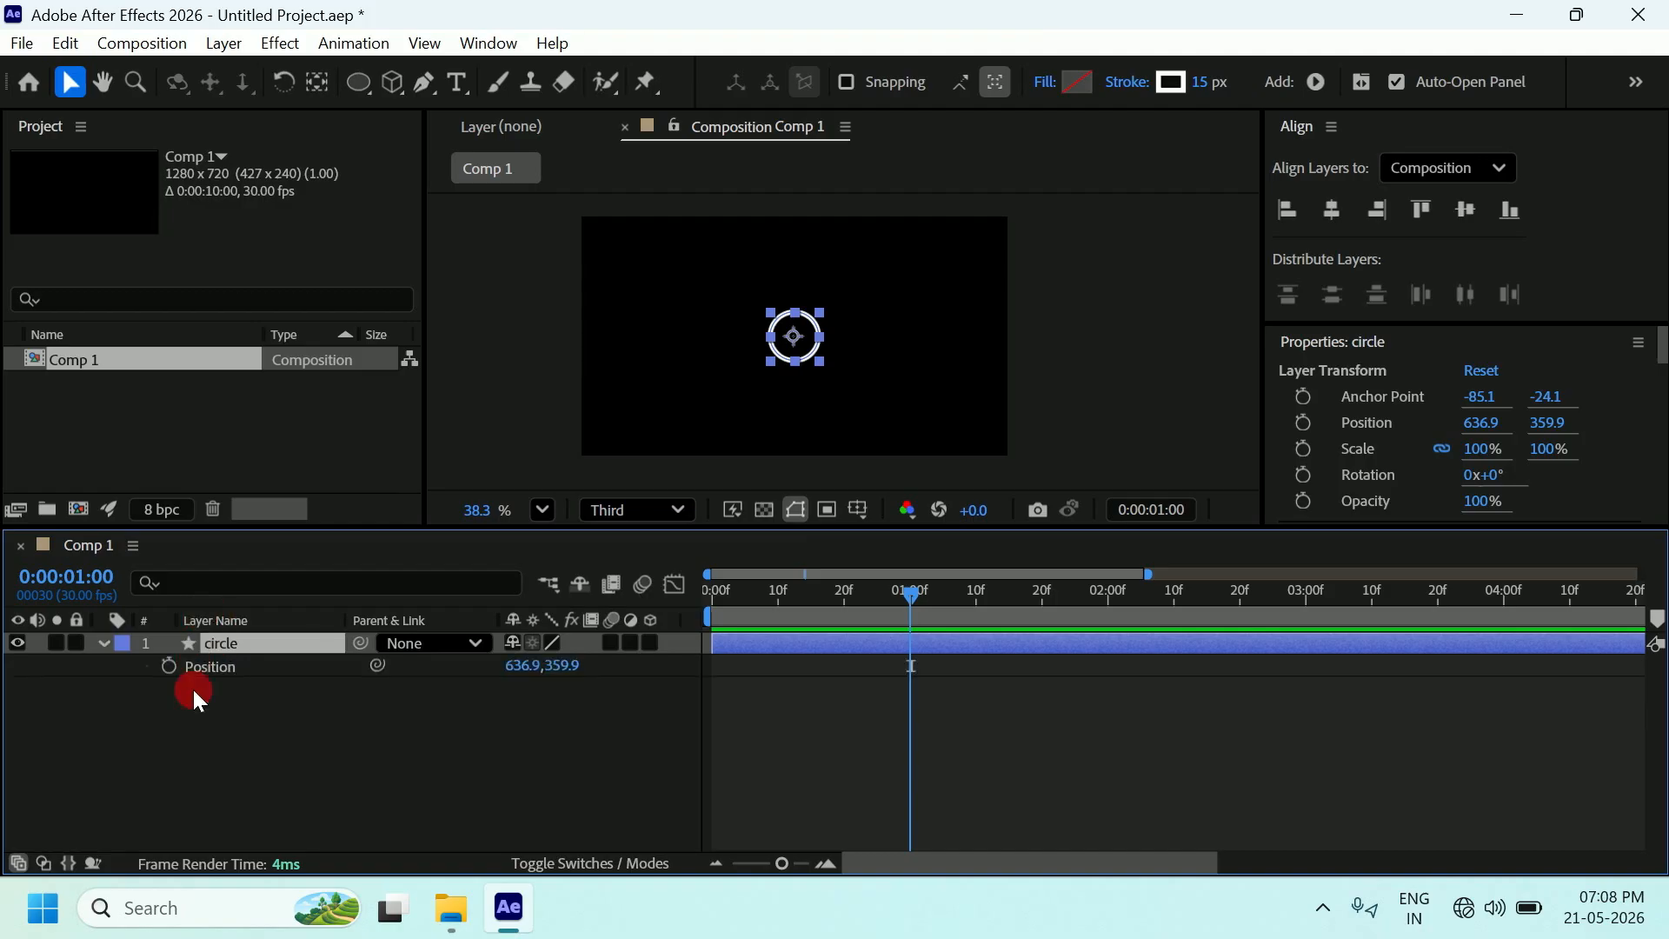
left_click_drag(905, 616, 702, 603)
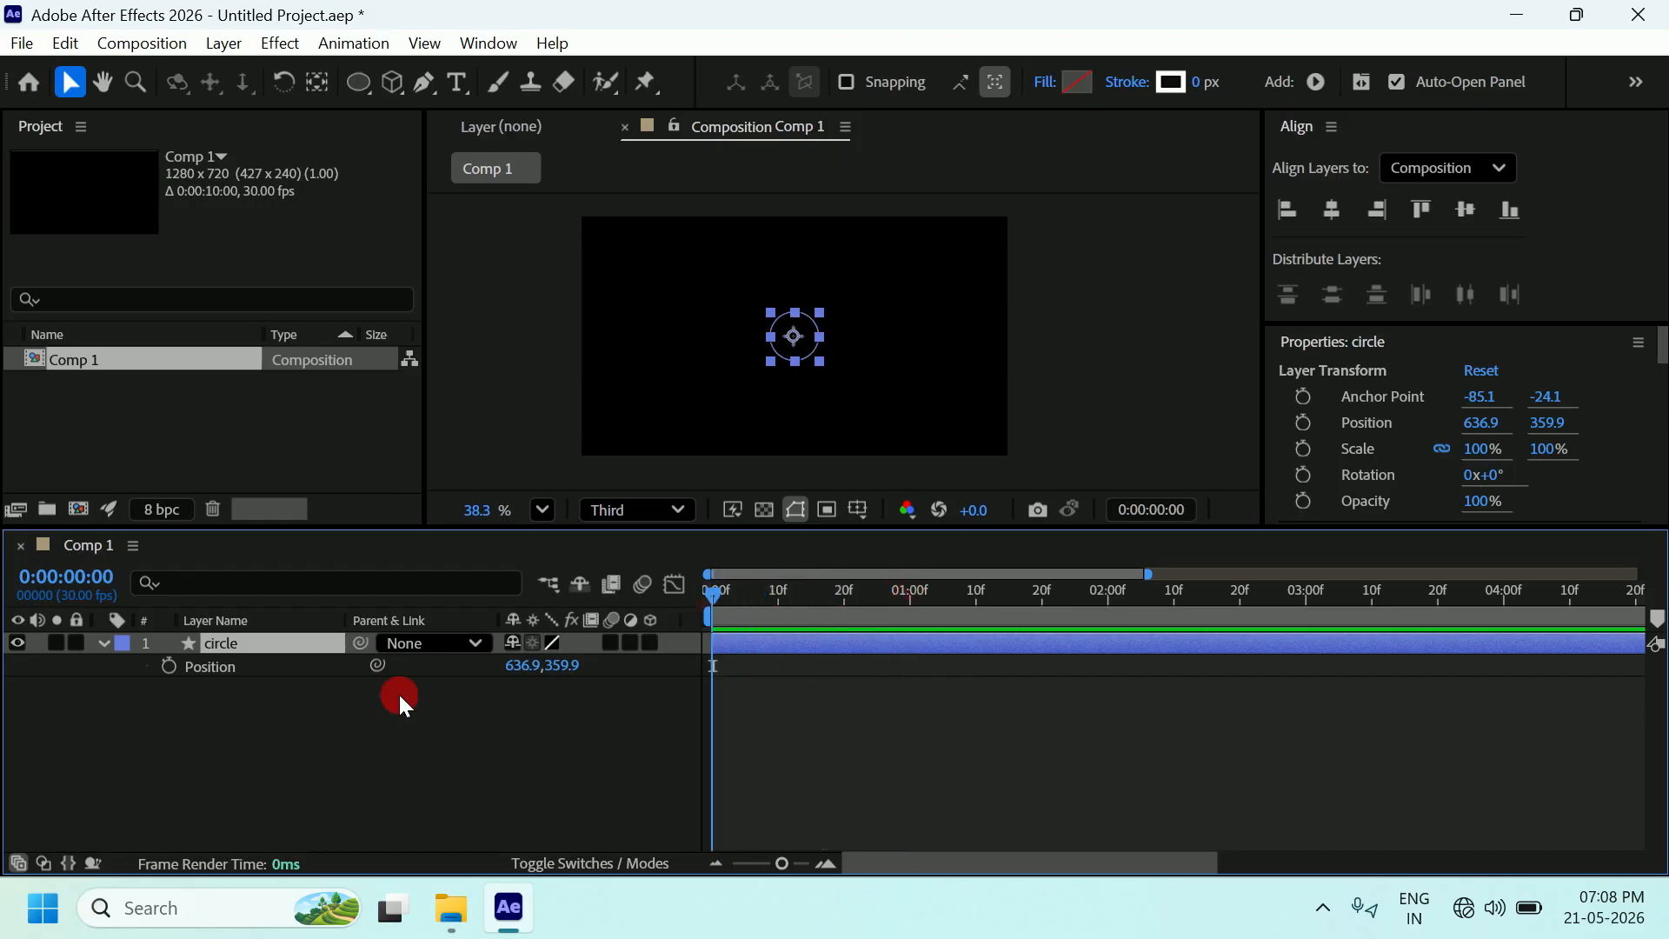
left_click(169, 665)
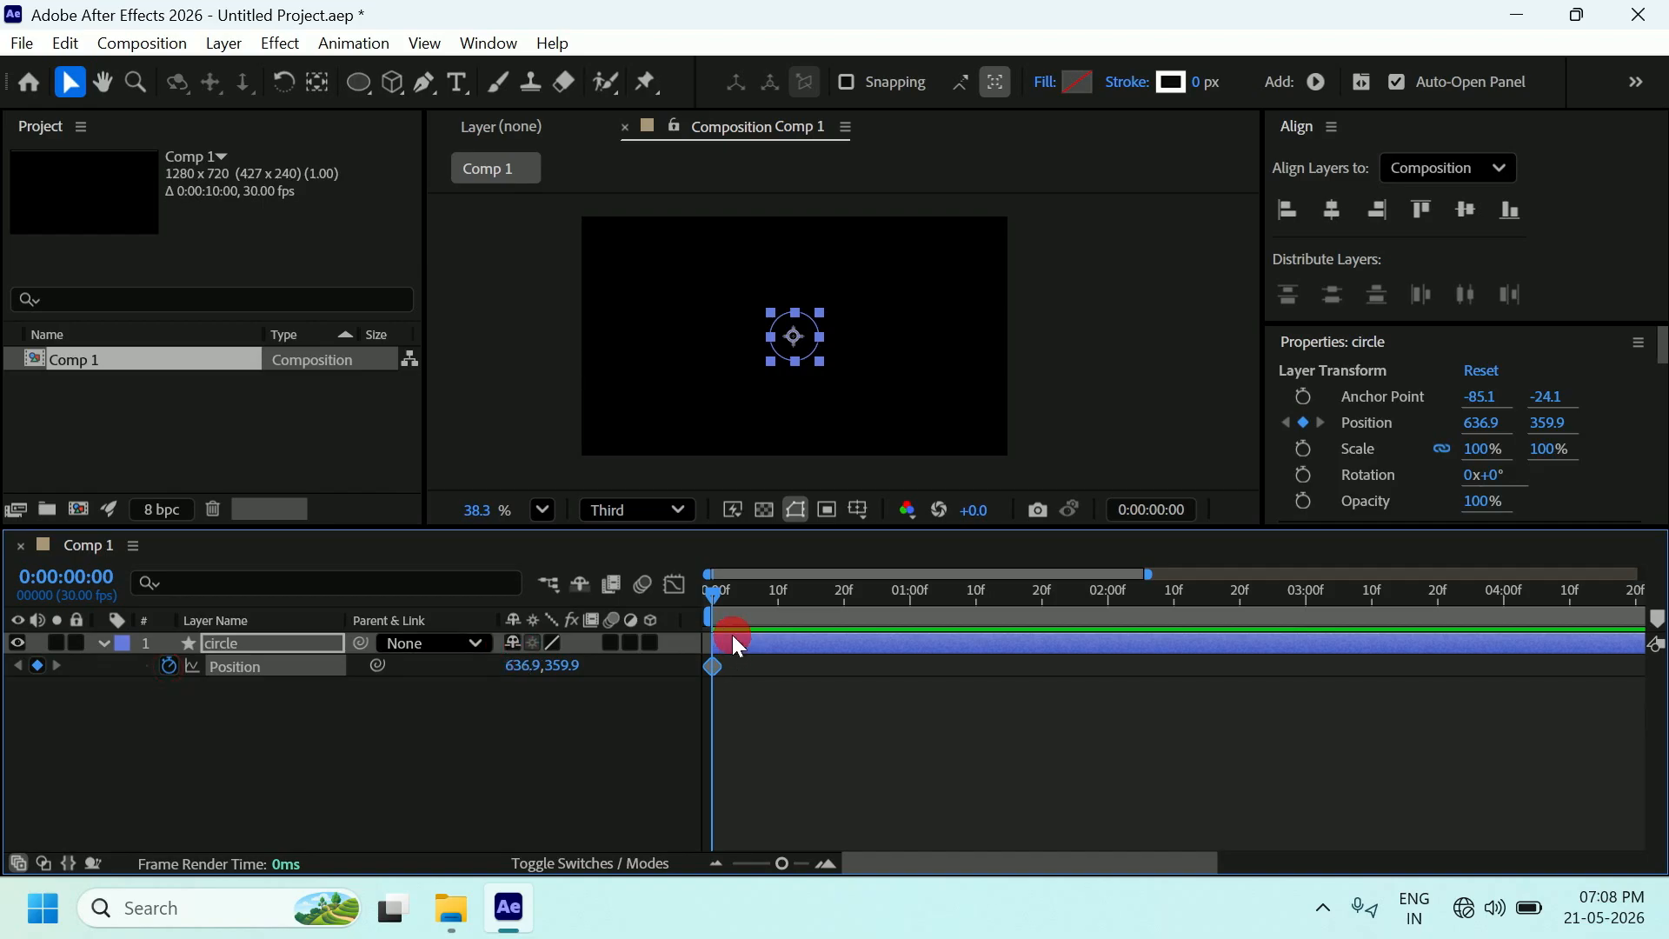
left_click(104, 644)
left_click(103, 644)
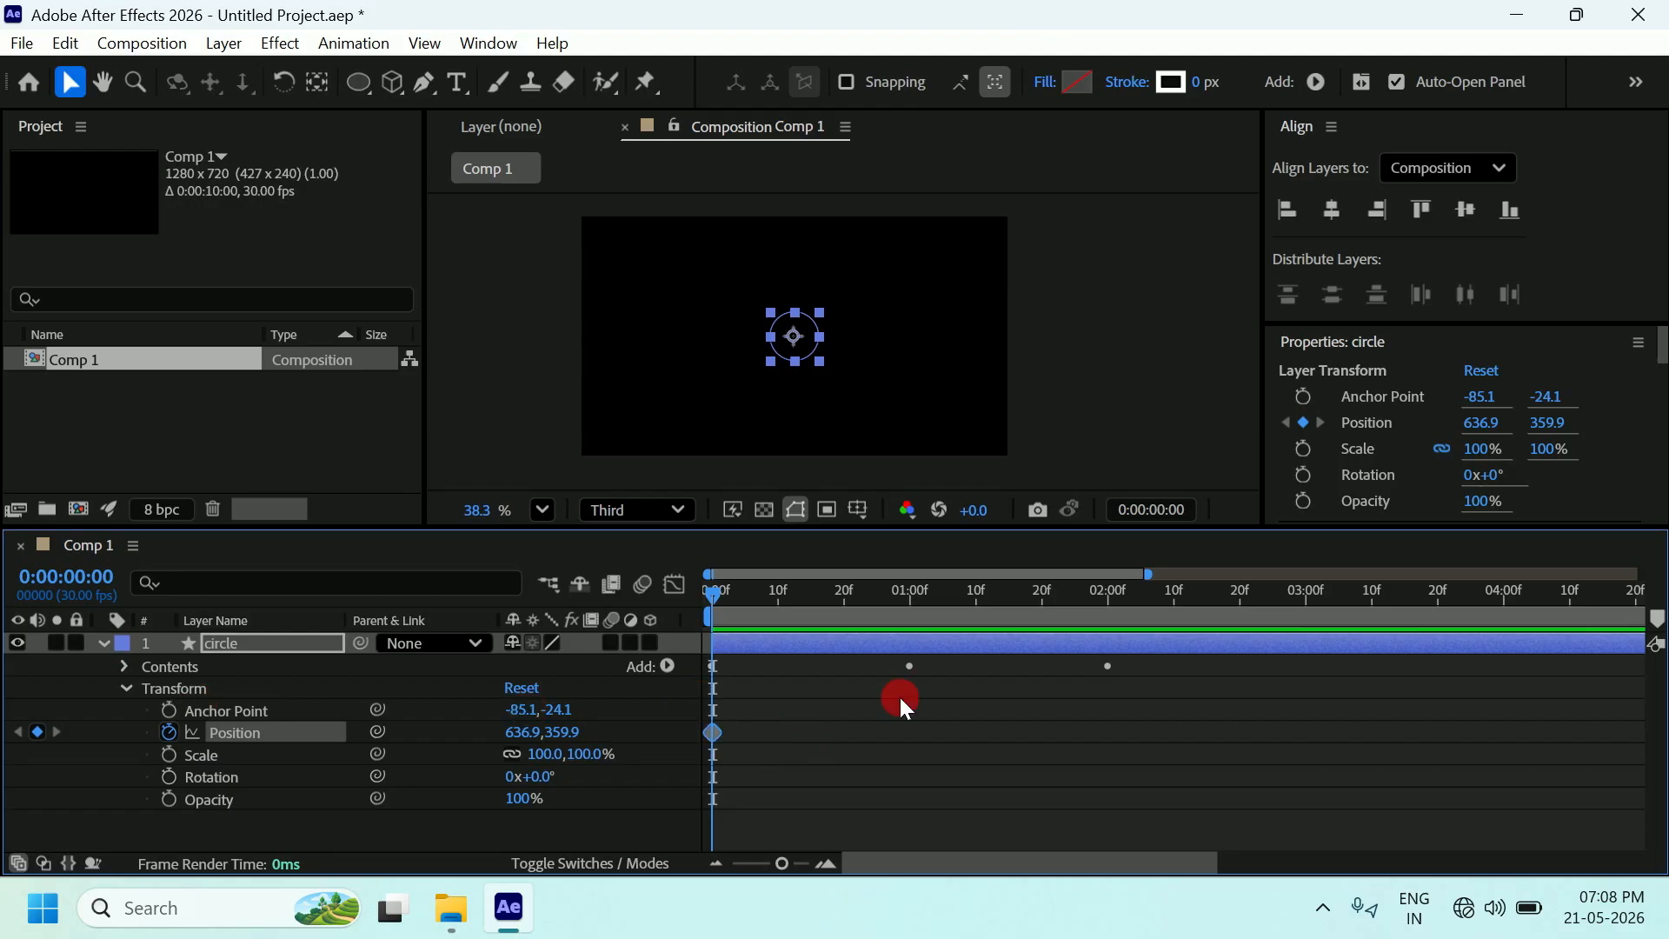
At one second, keyframe the circle moved up-right to 1156.8, 132.7, then return to 0:00.
left_click_drag(727, 595, 914, 614)
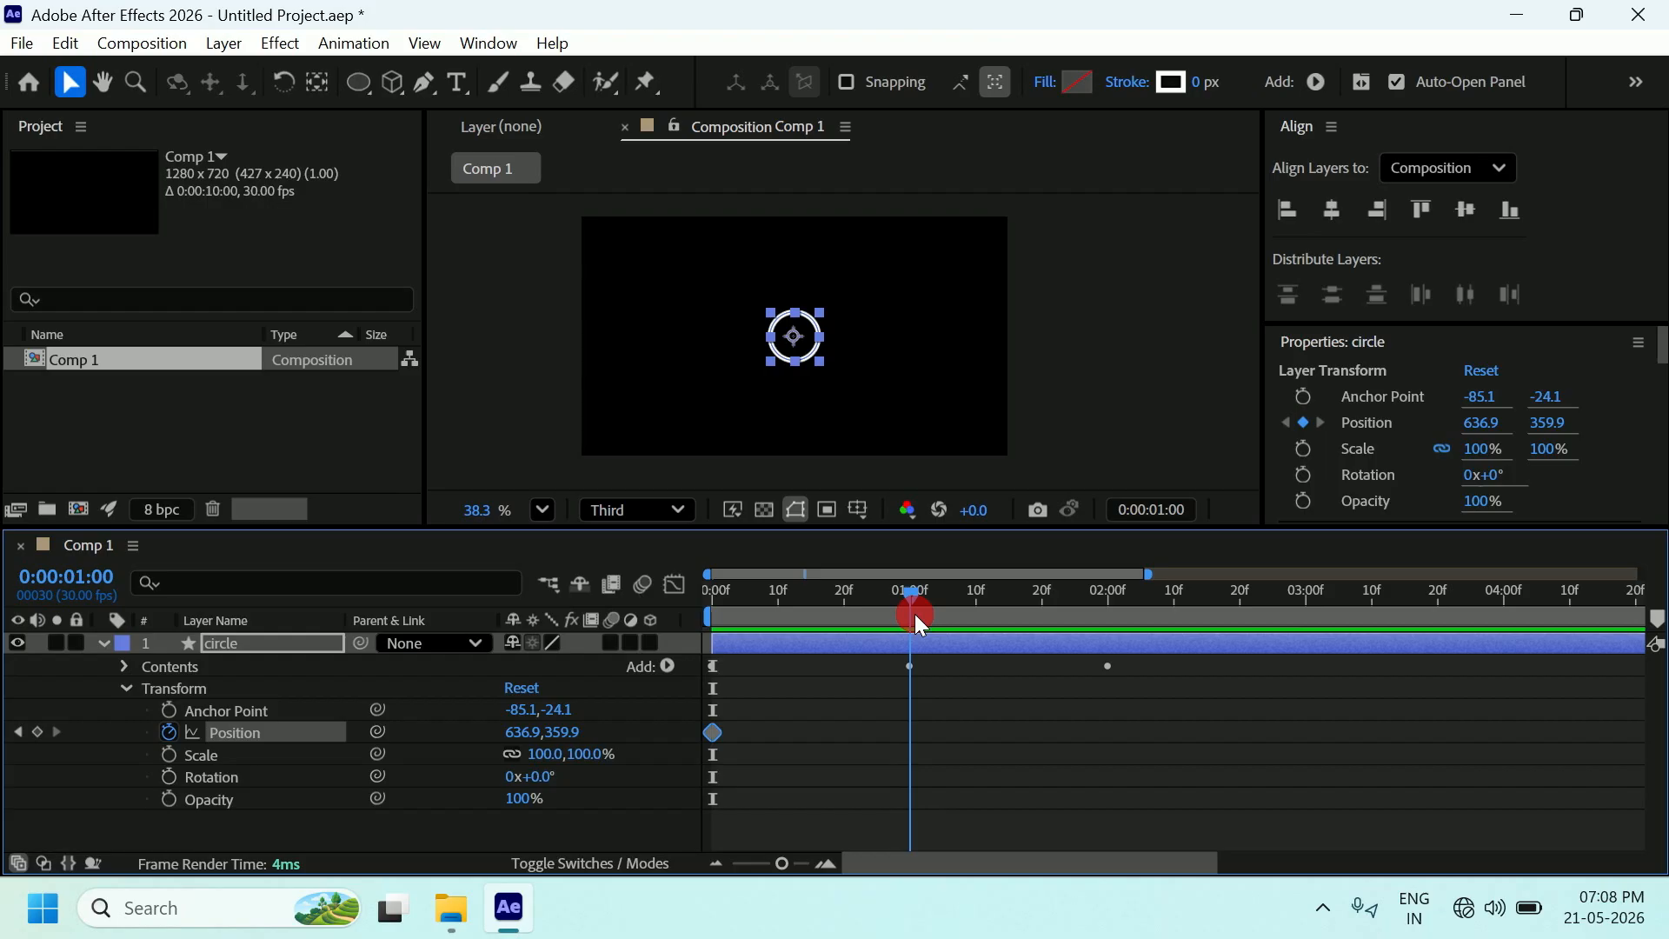
left_click(1165, 511)
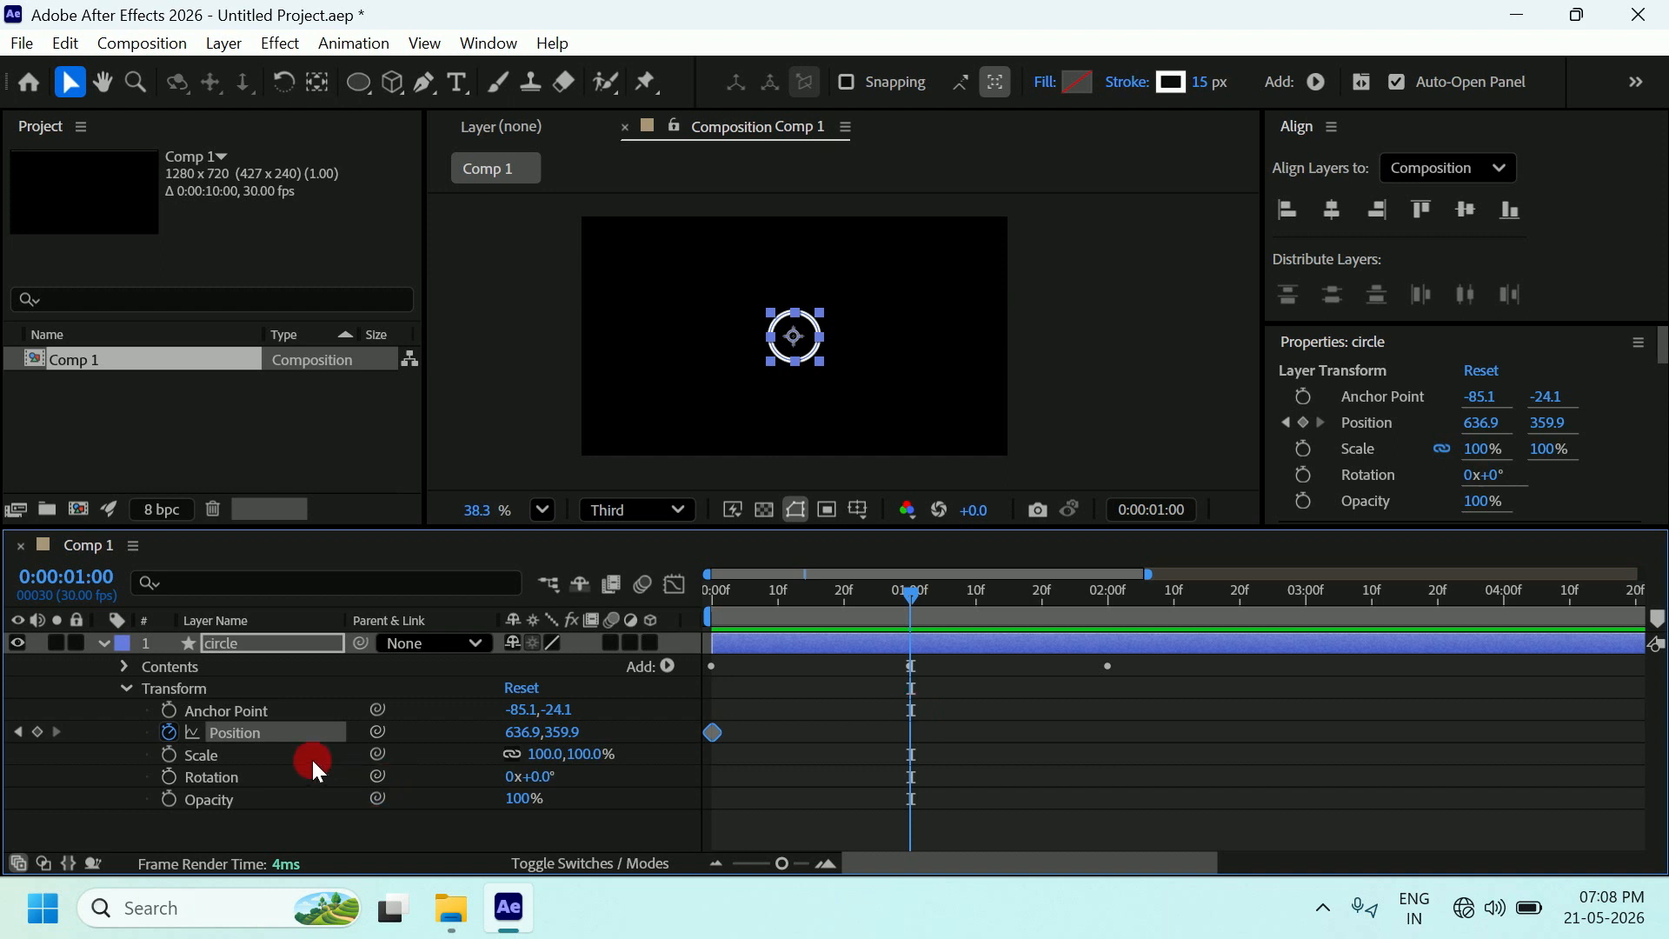
left_click(38, 732)
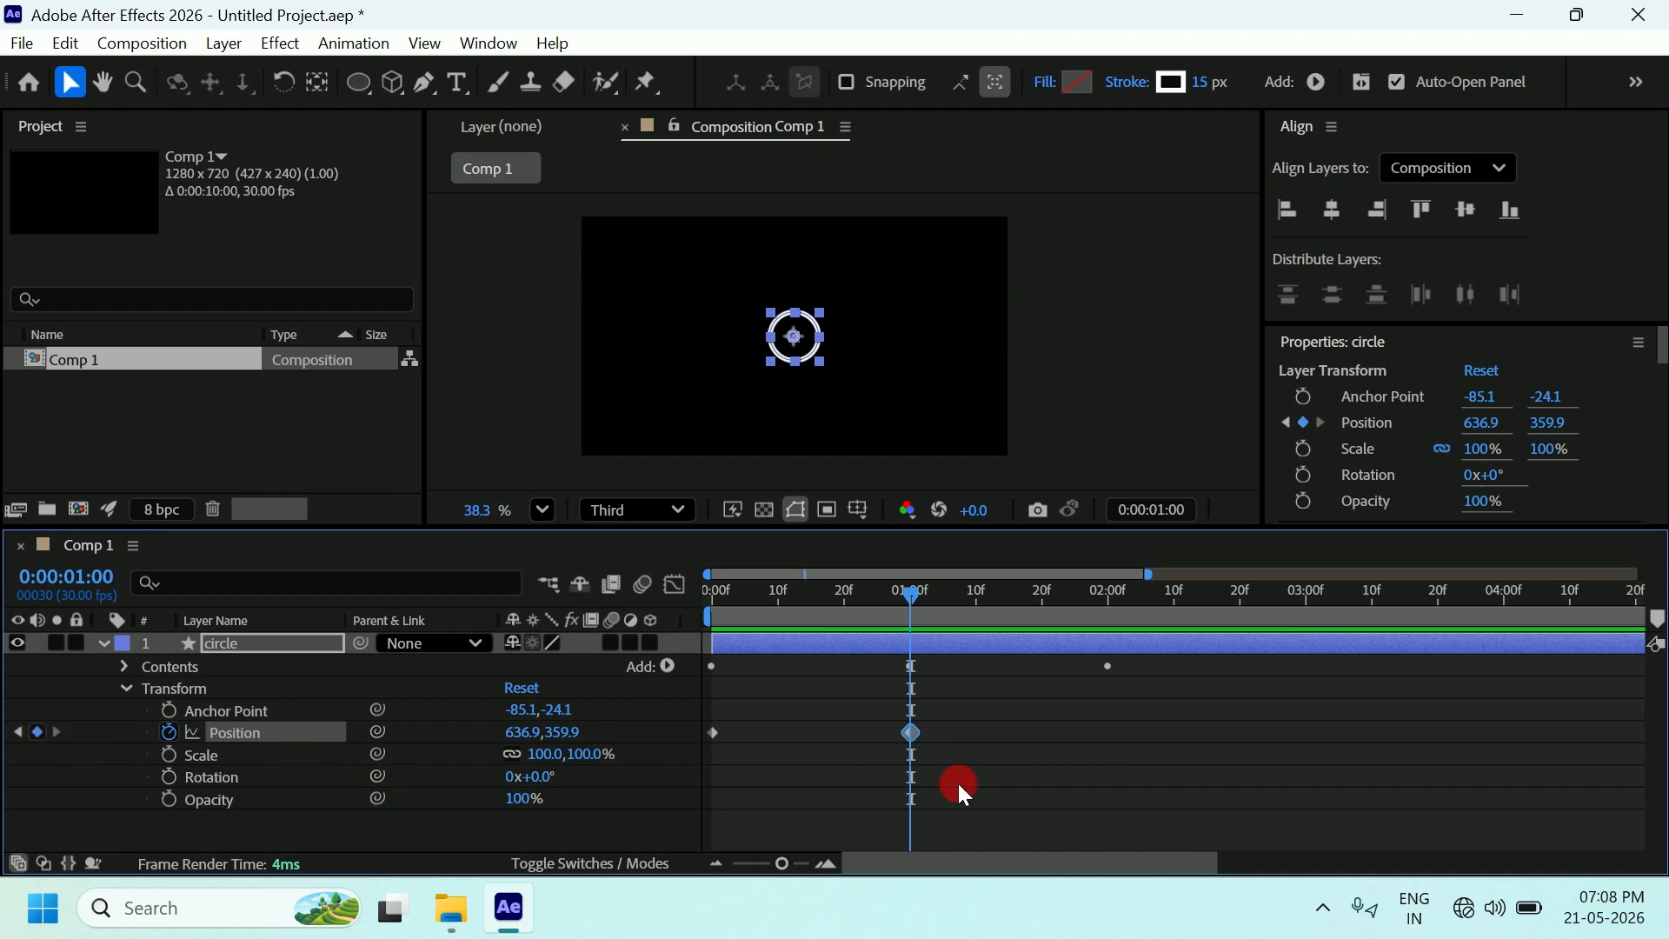
left_click(798, 343)
left_click_drag(798, 344, 972, 268)
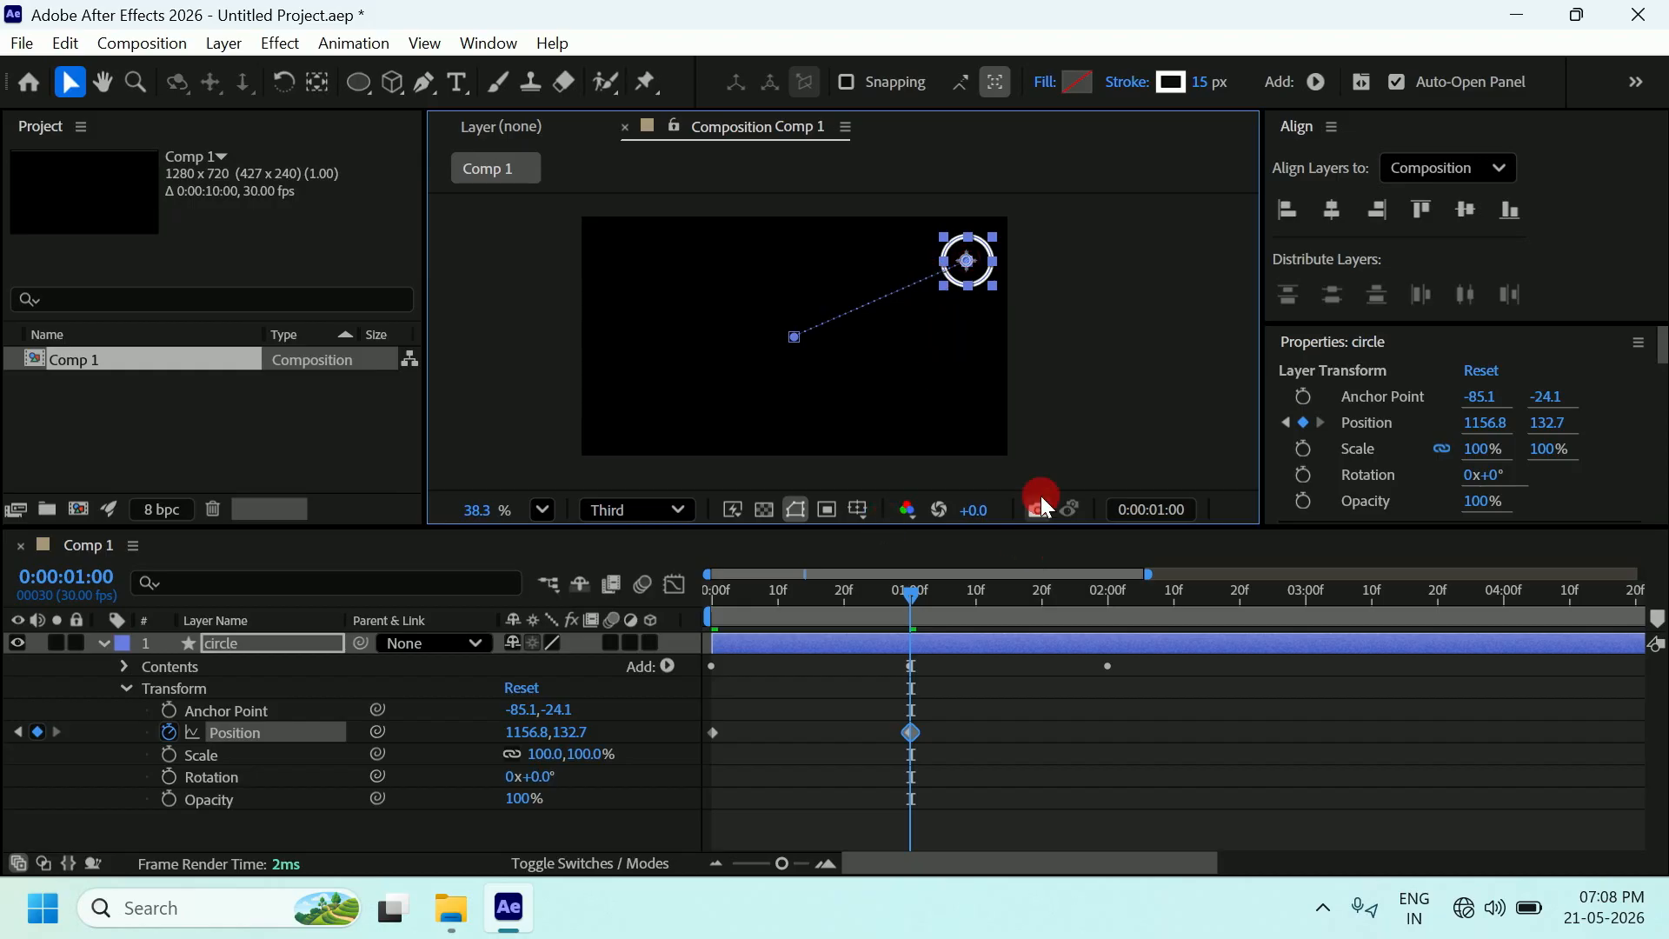
left_click(1091, 424)
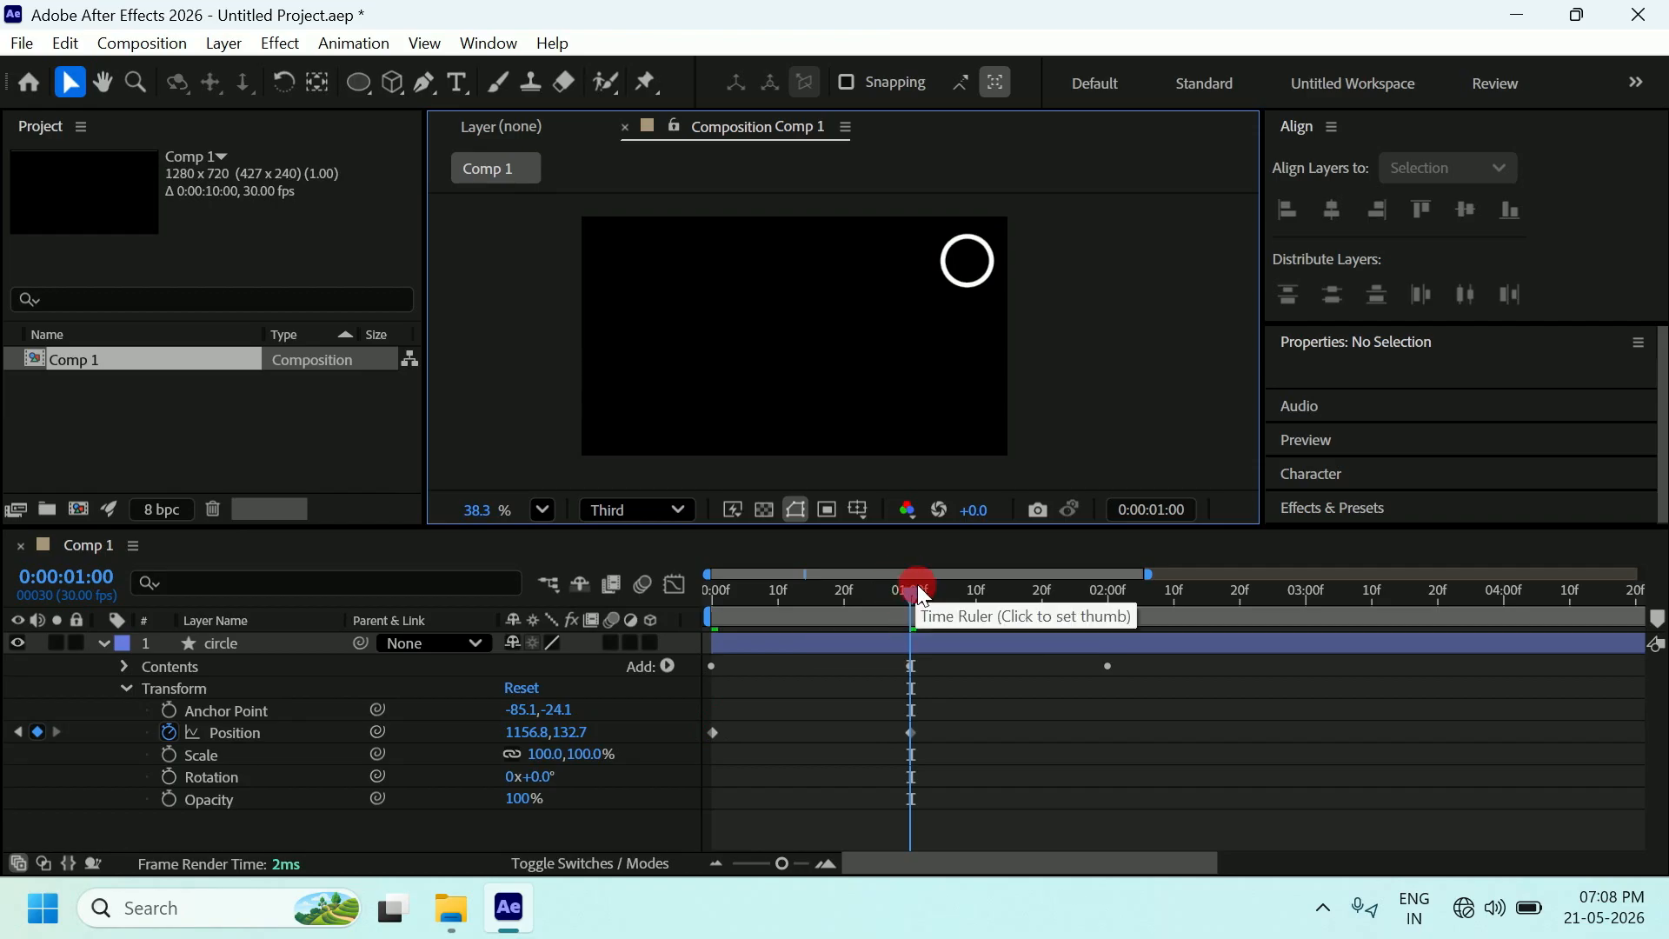
left_click_drag(913, 591, 711, 560)
scroll(888, 282, "up", 1)
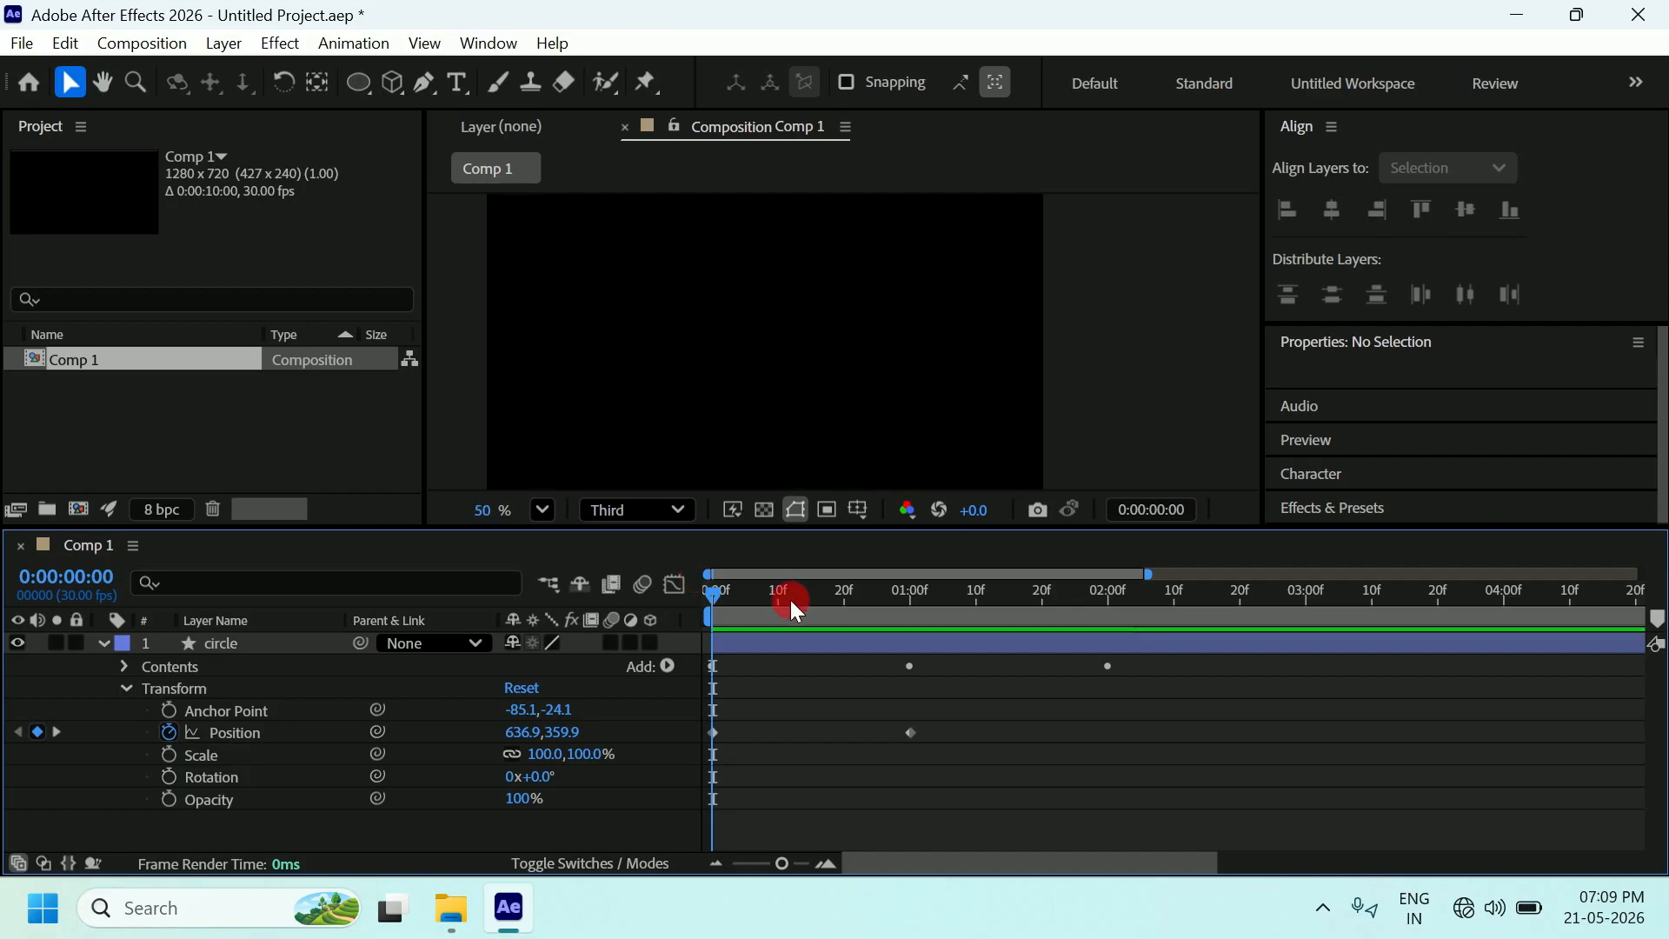
key("space")
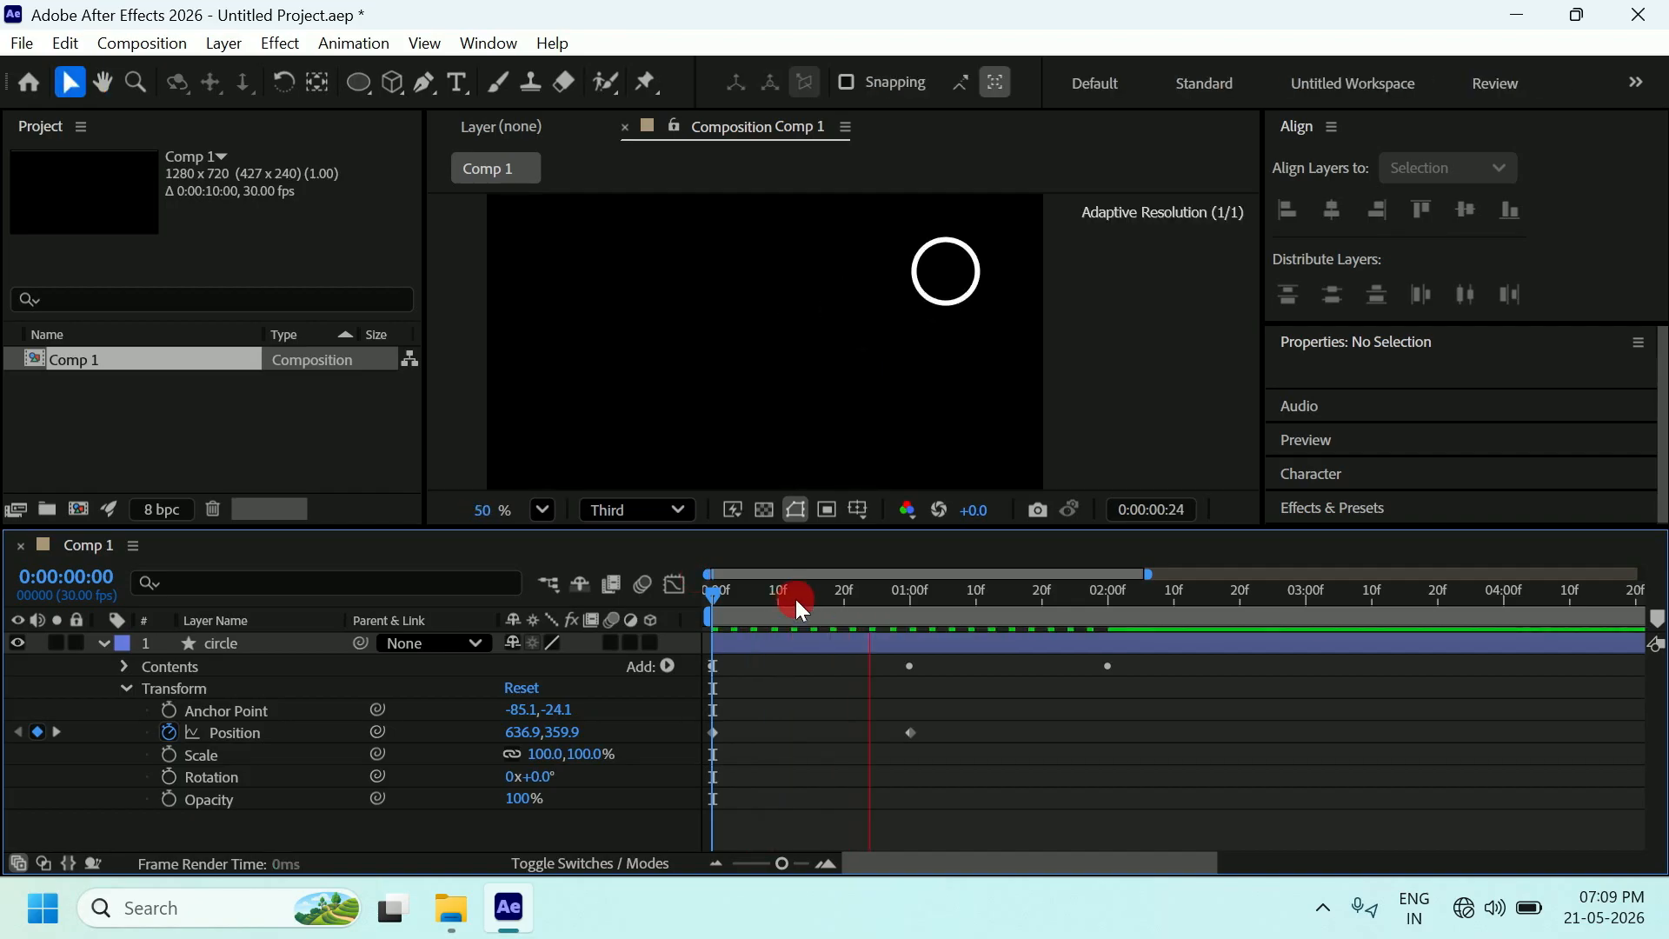
key("space")
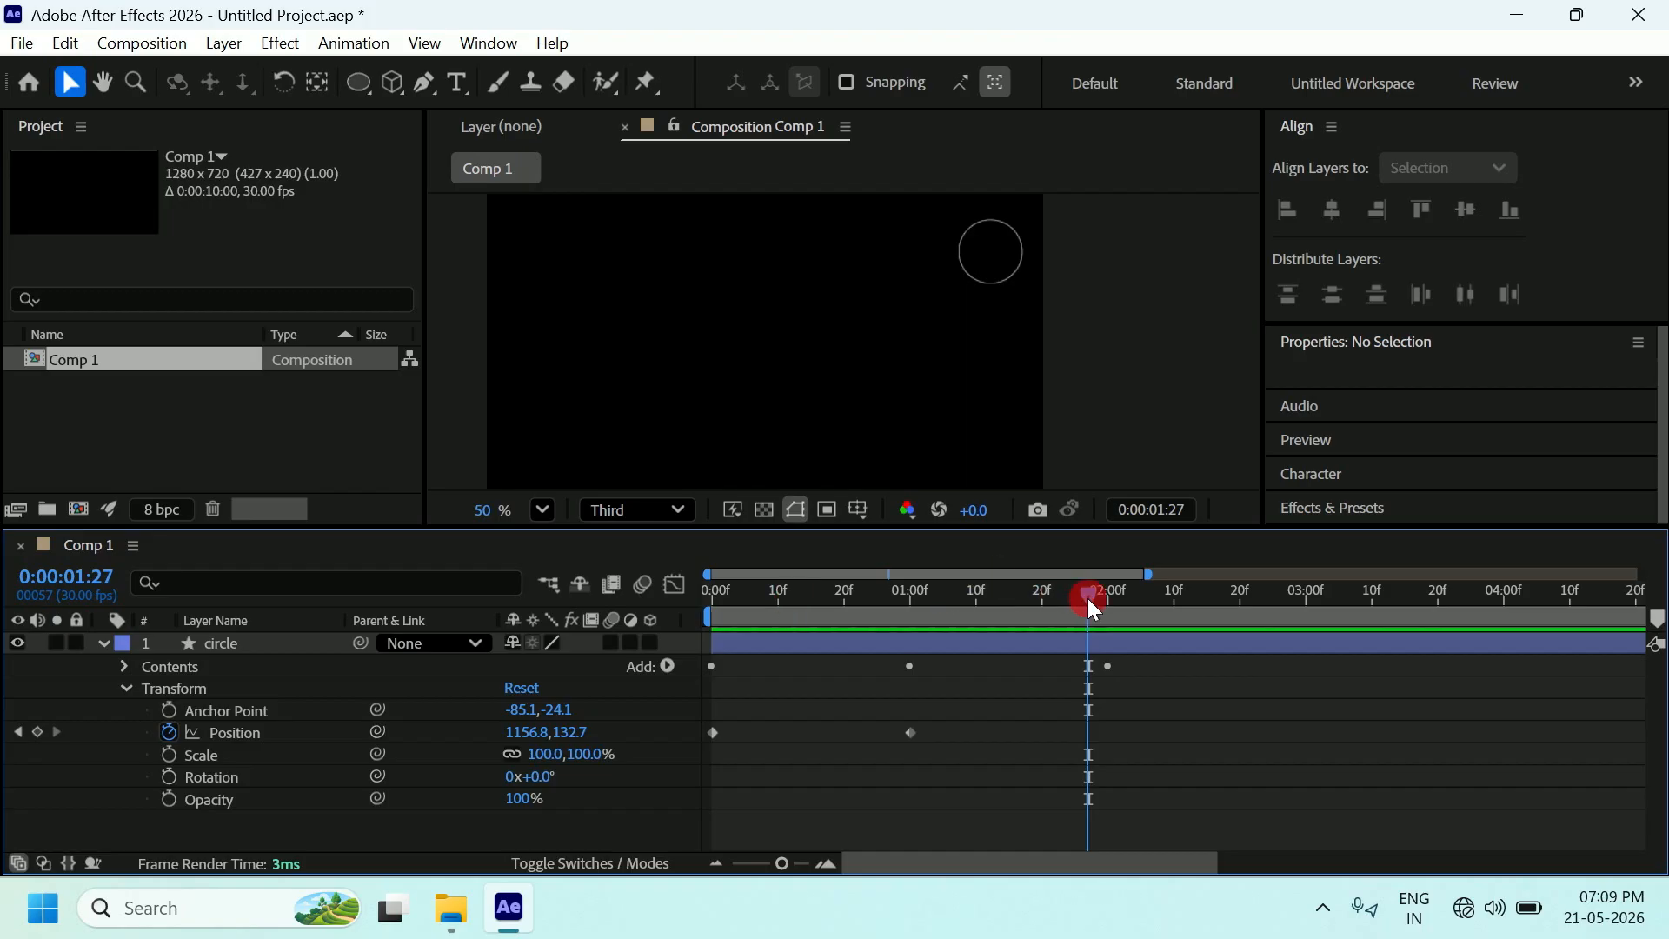
key("Home")
key("space")
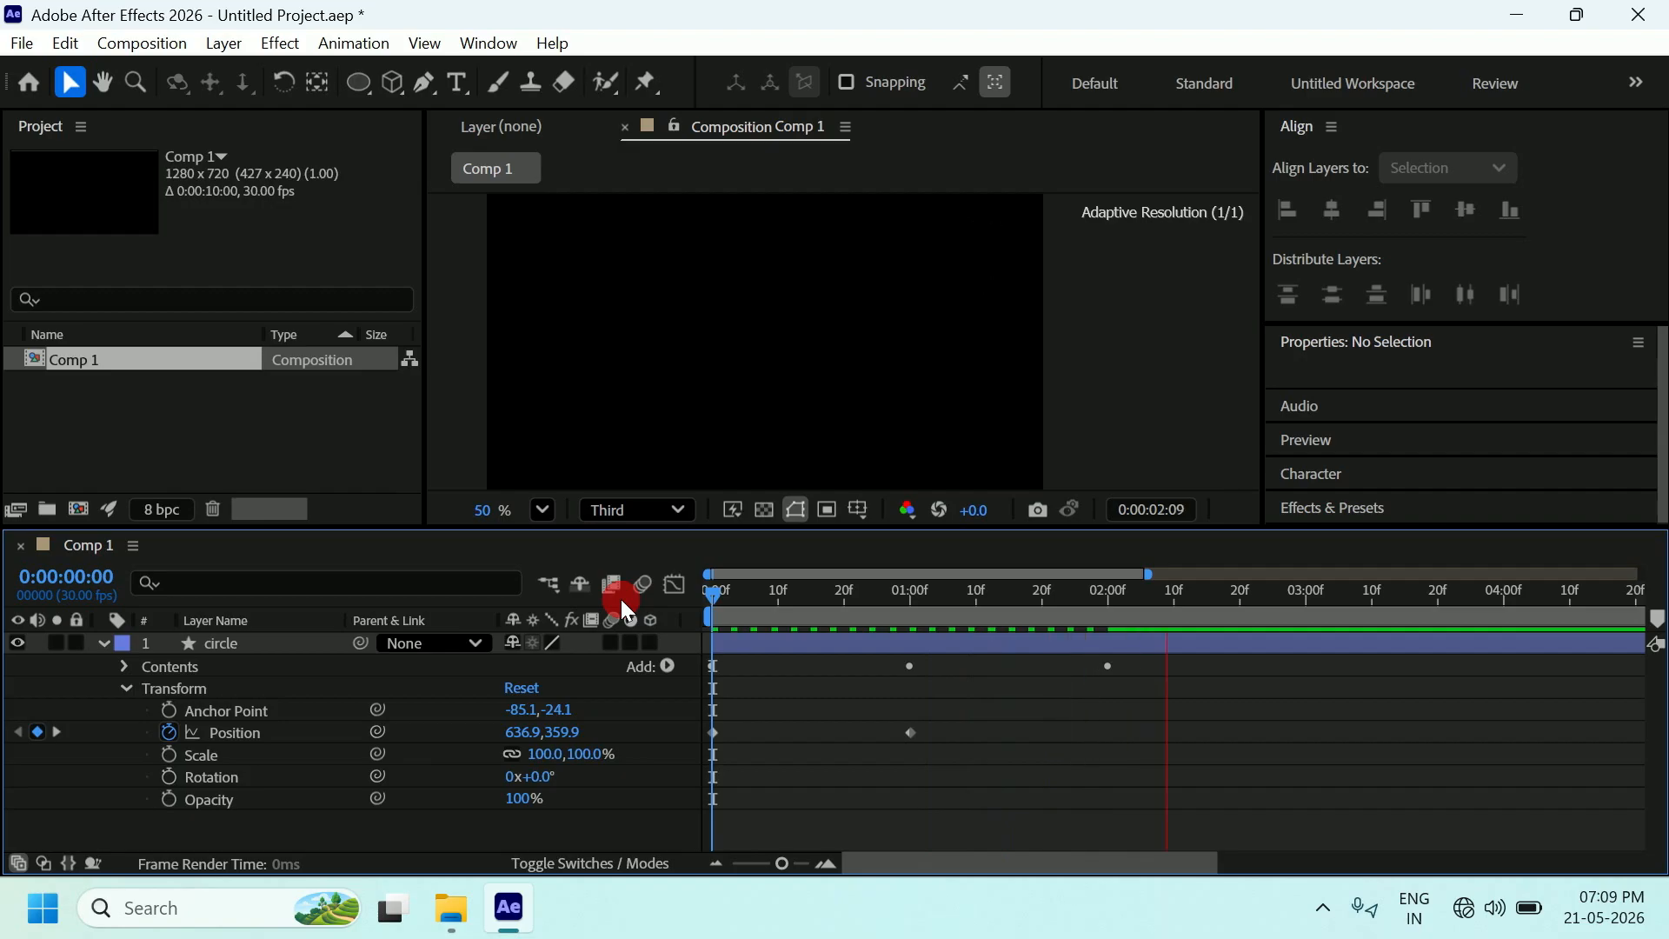
key("space")
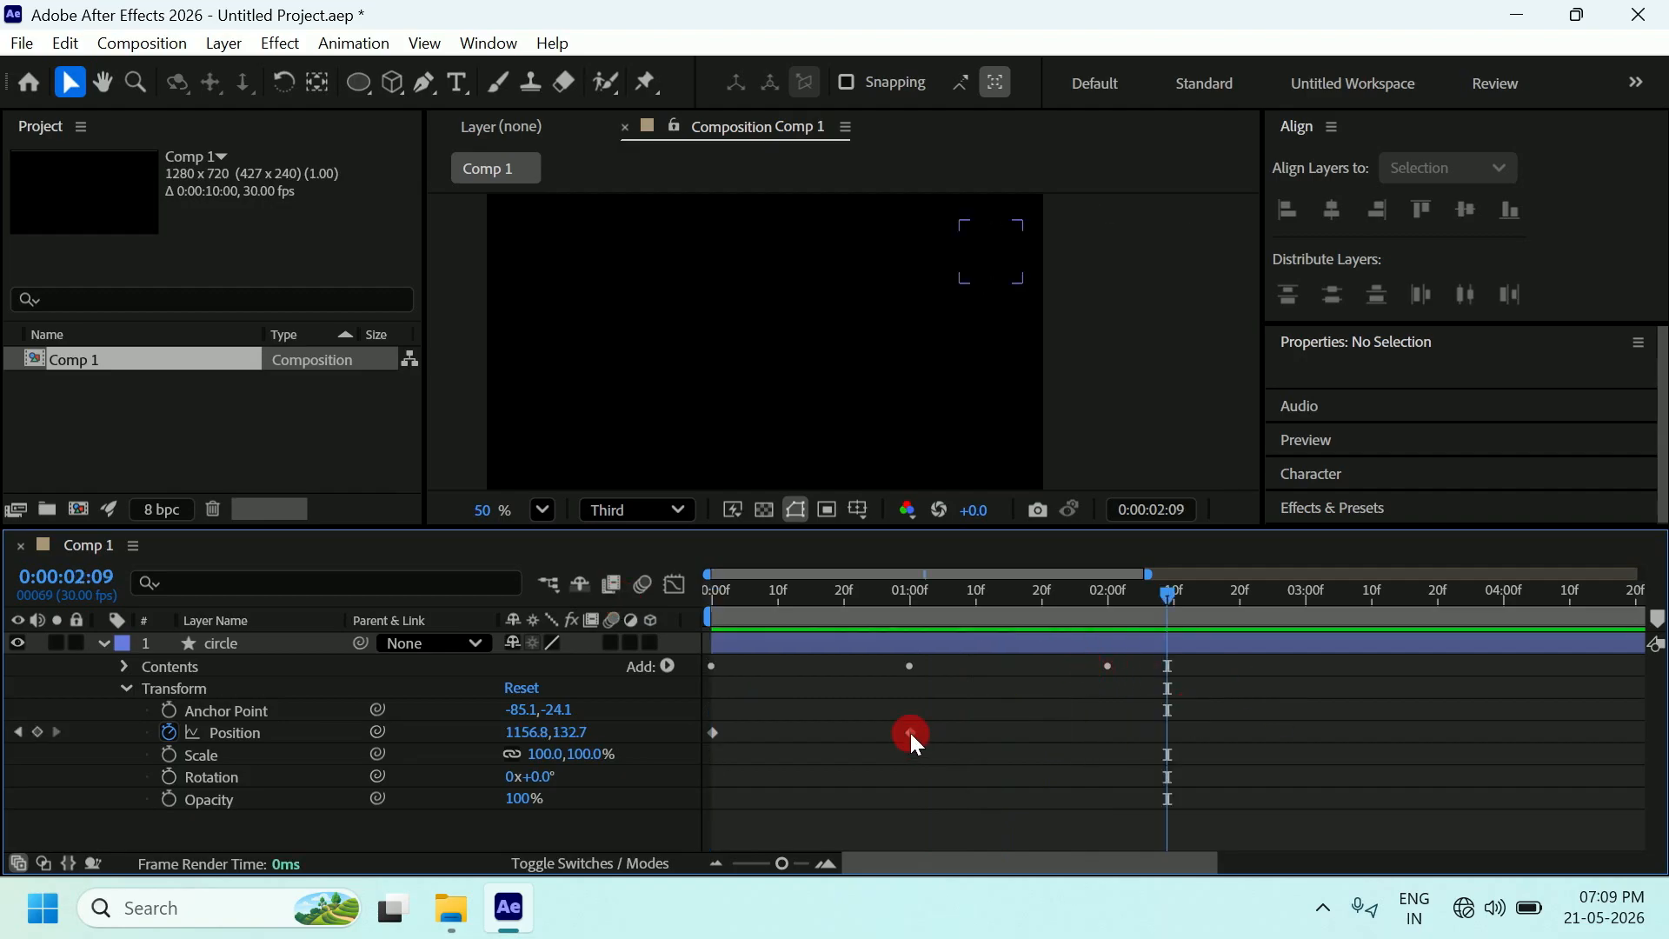
left_click(1000, 691)
left_click(1244, 707)
Drag the last Stroke Width keyframe back to about 1:22 and preview the result.
key("u")
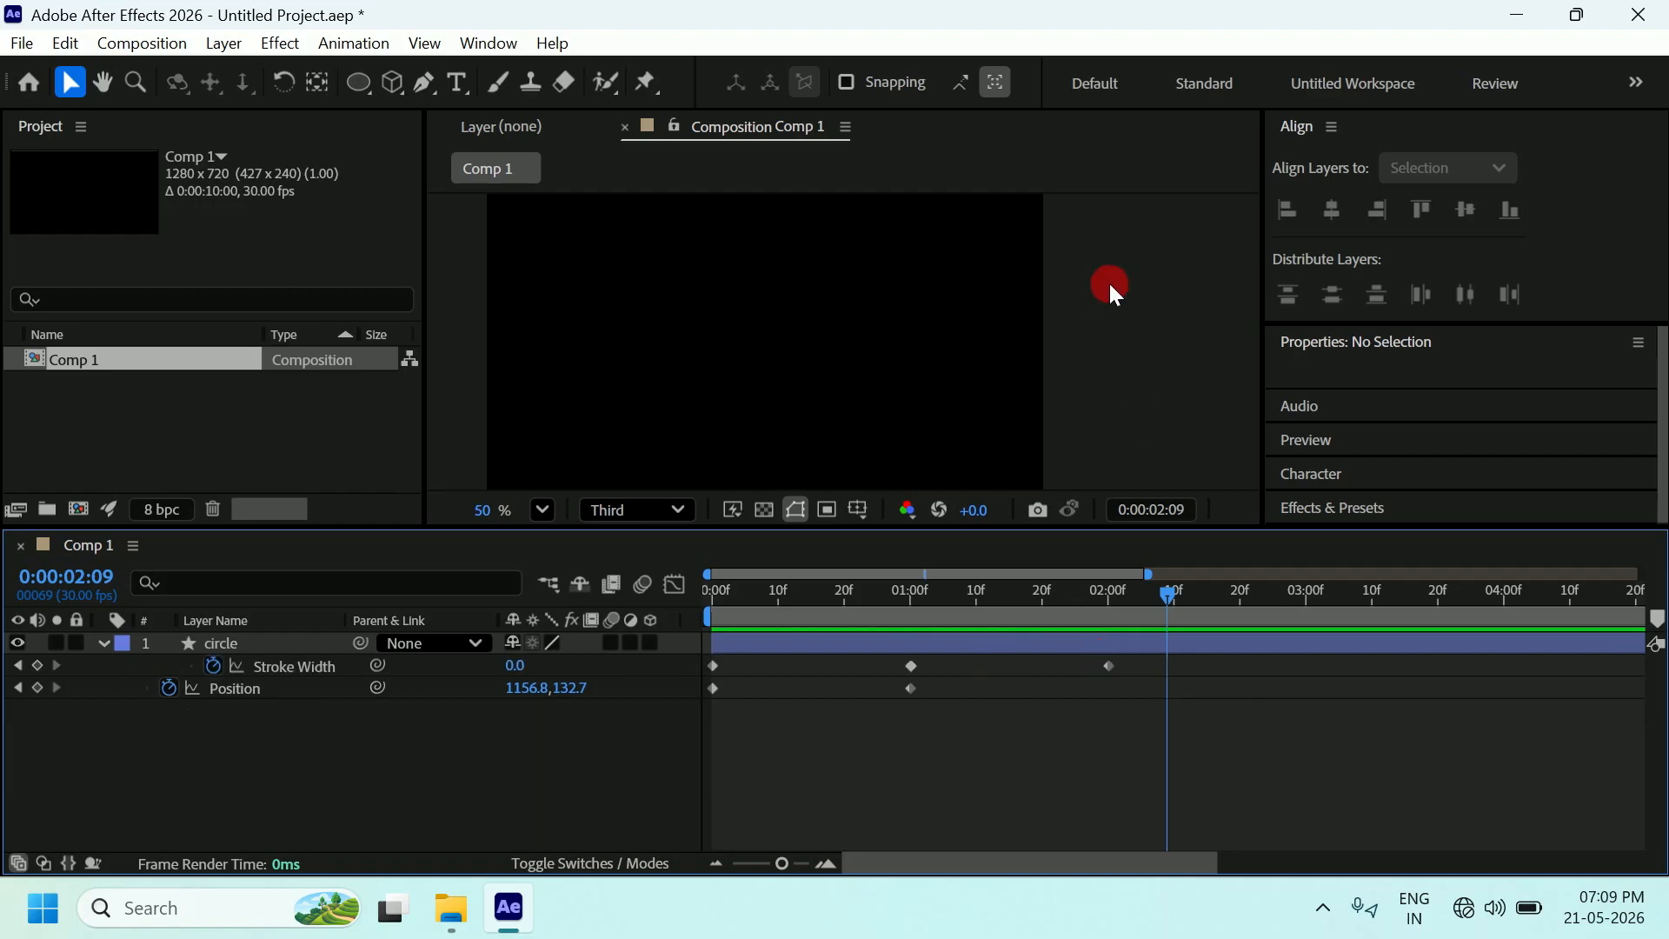
left_click_drag(1107, 667, 1056, 666)
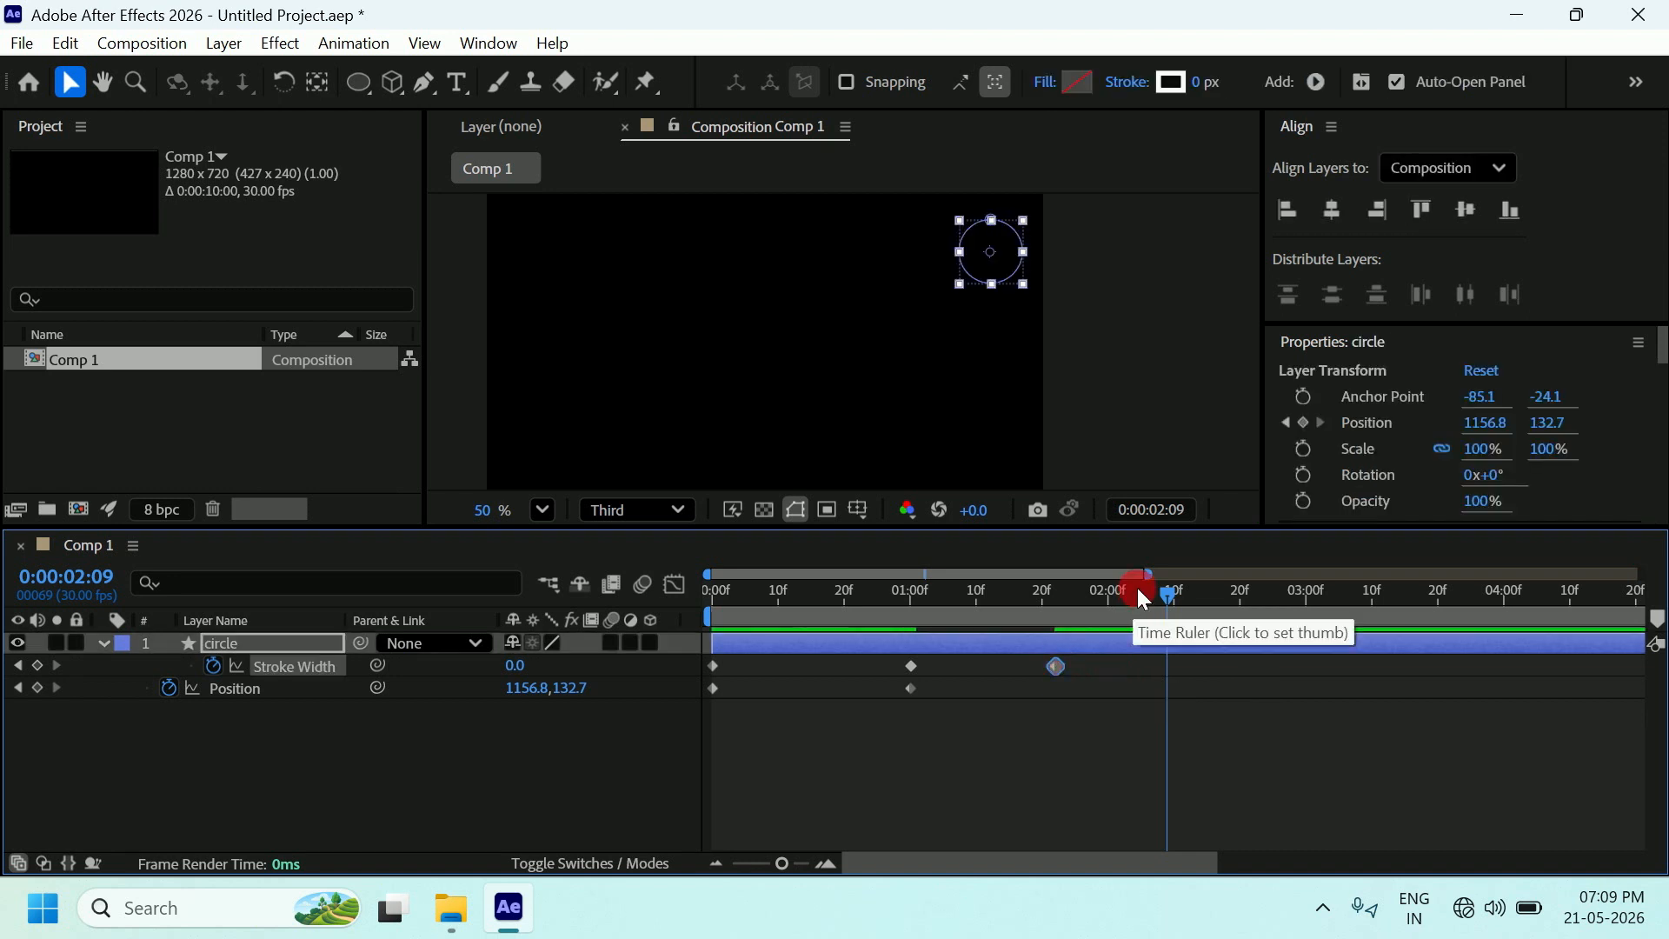
left_click_drag(1163, 594, 673, 596)
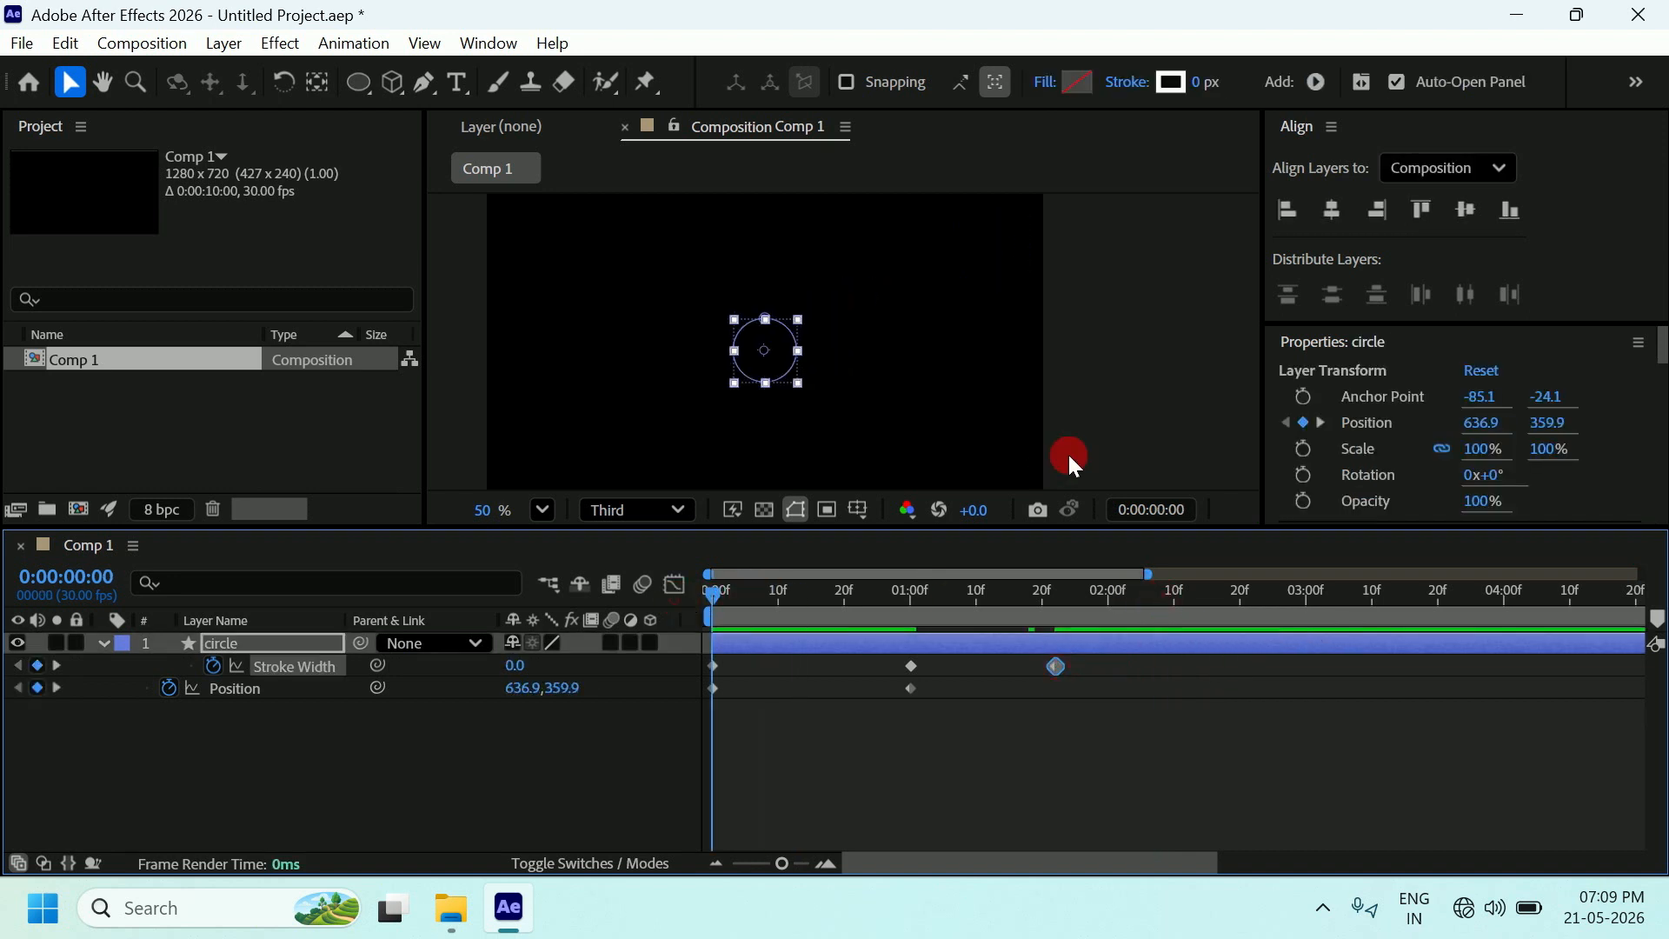
key("space")
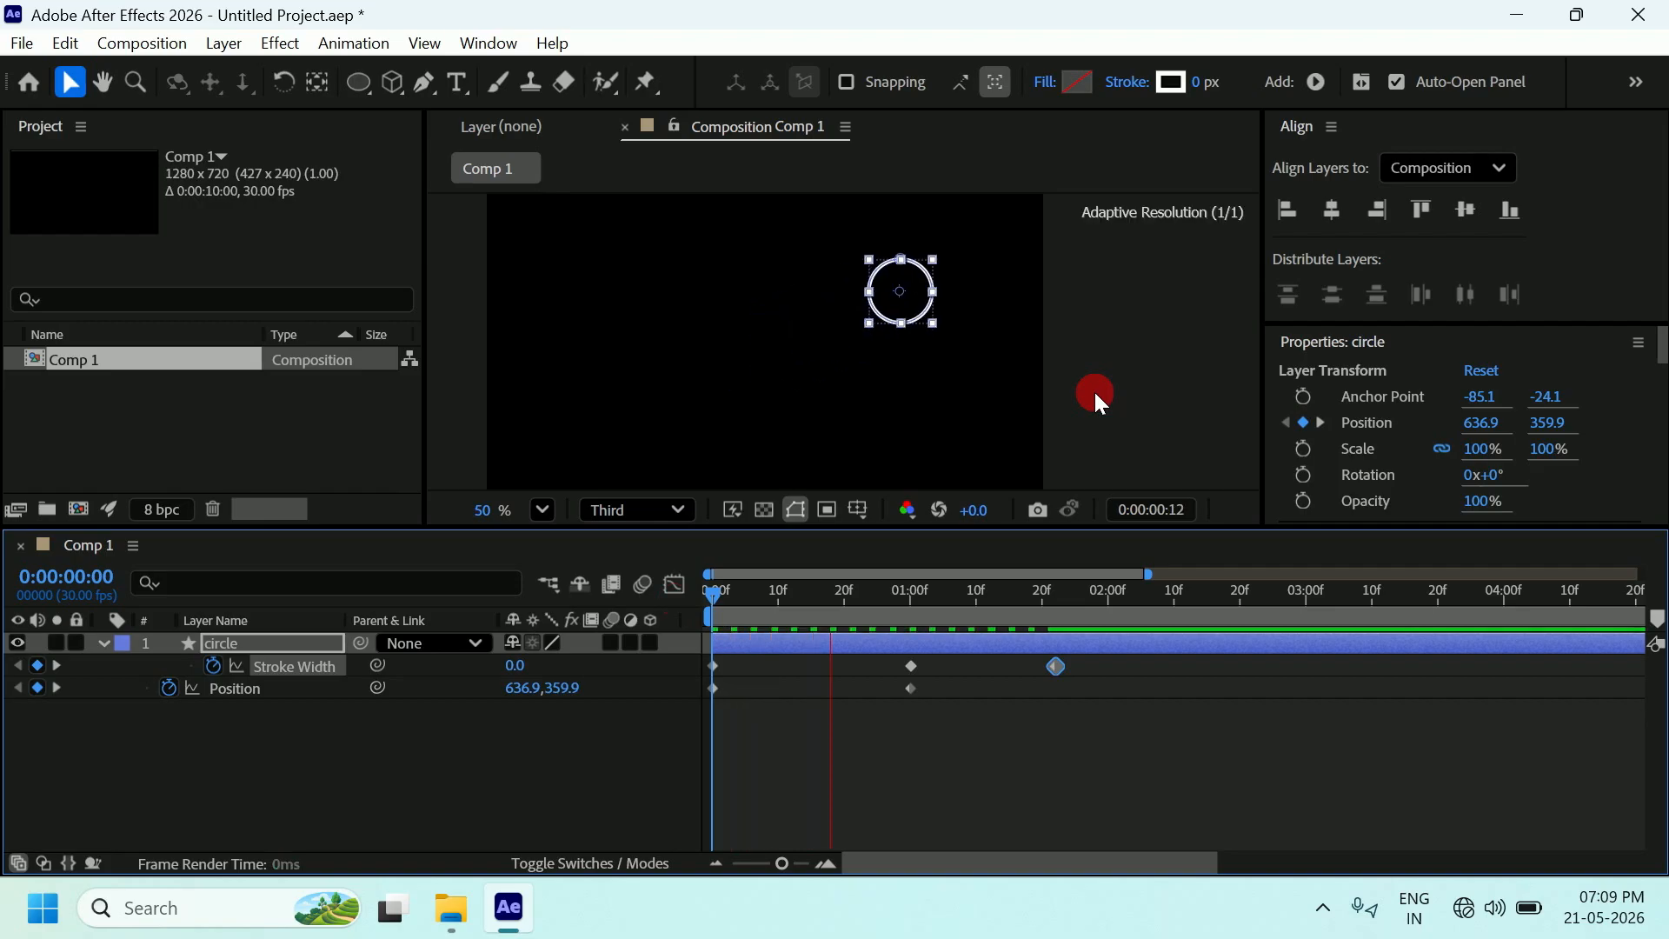
key("space")
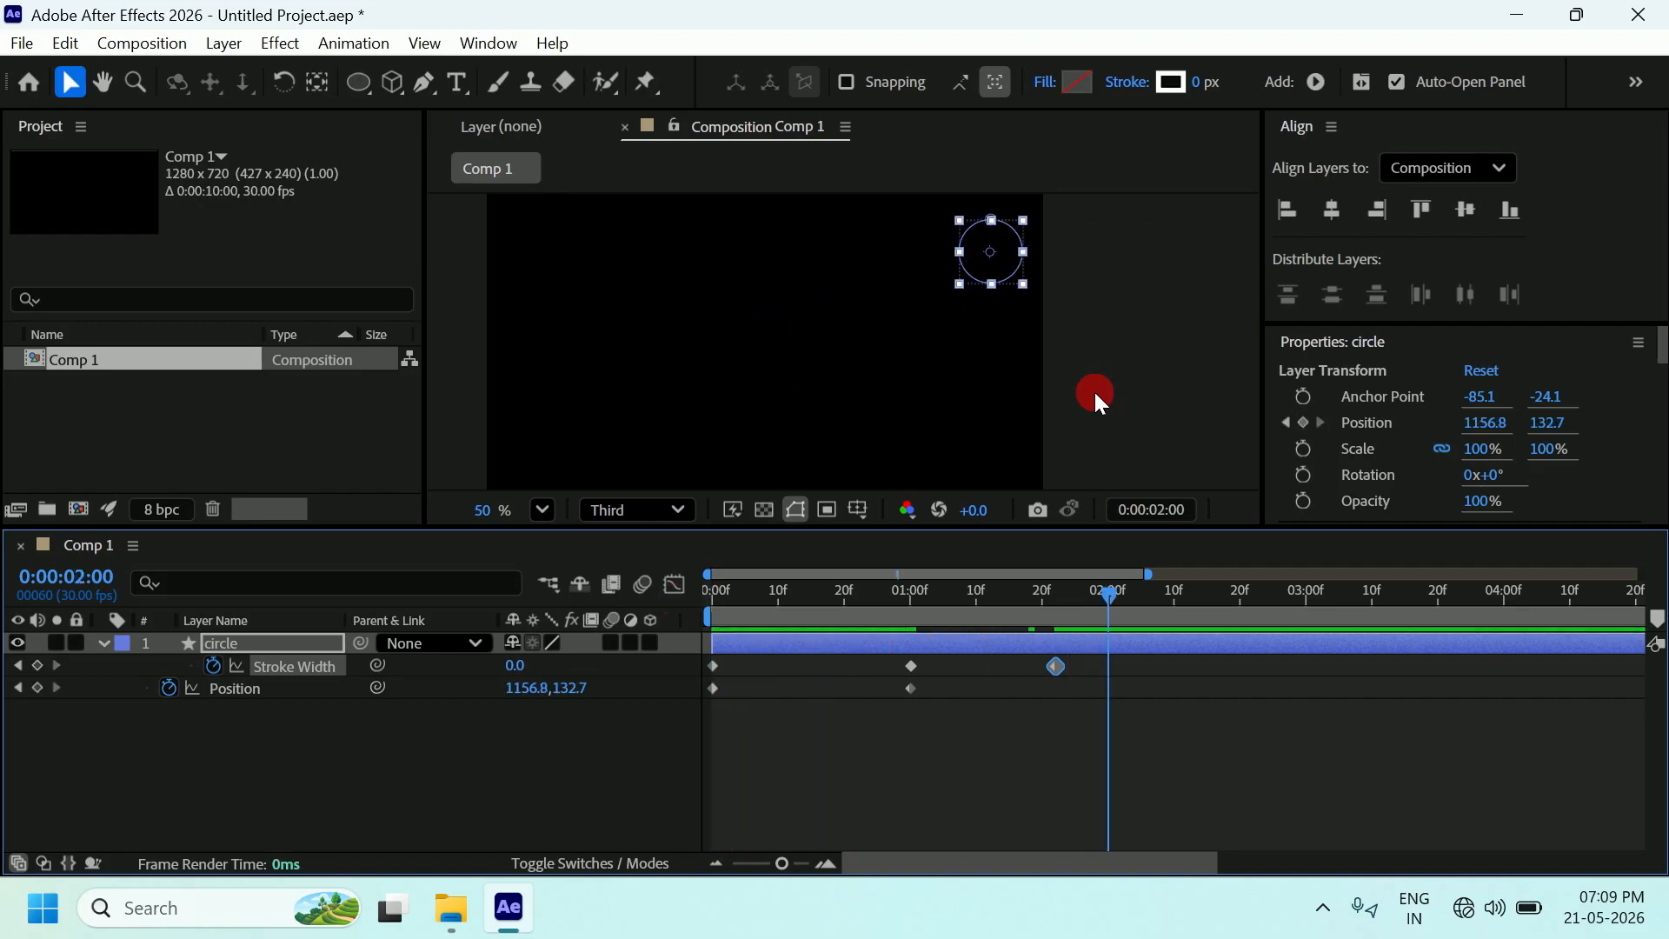
left_click(1097, 399)
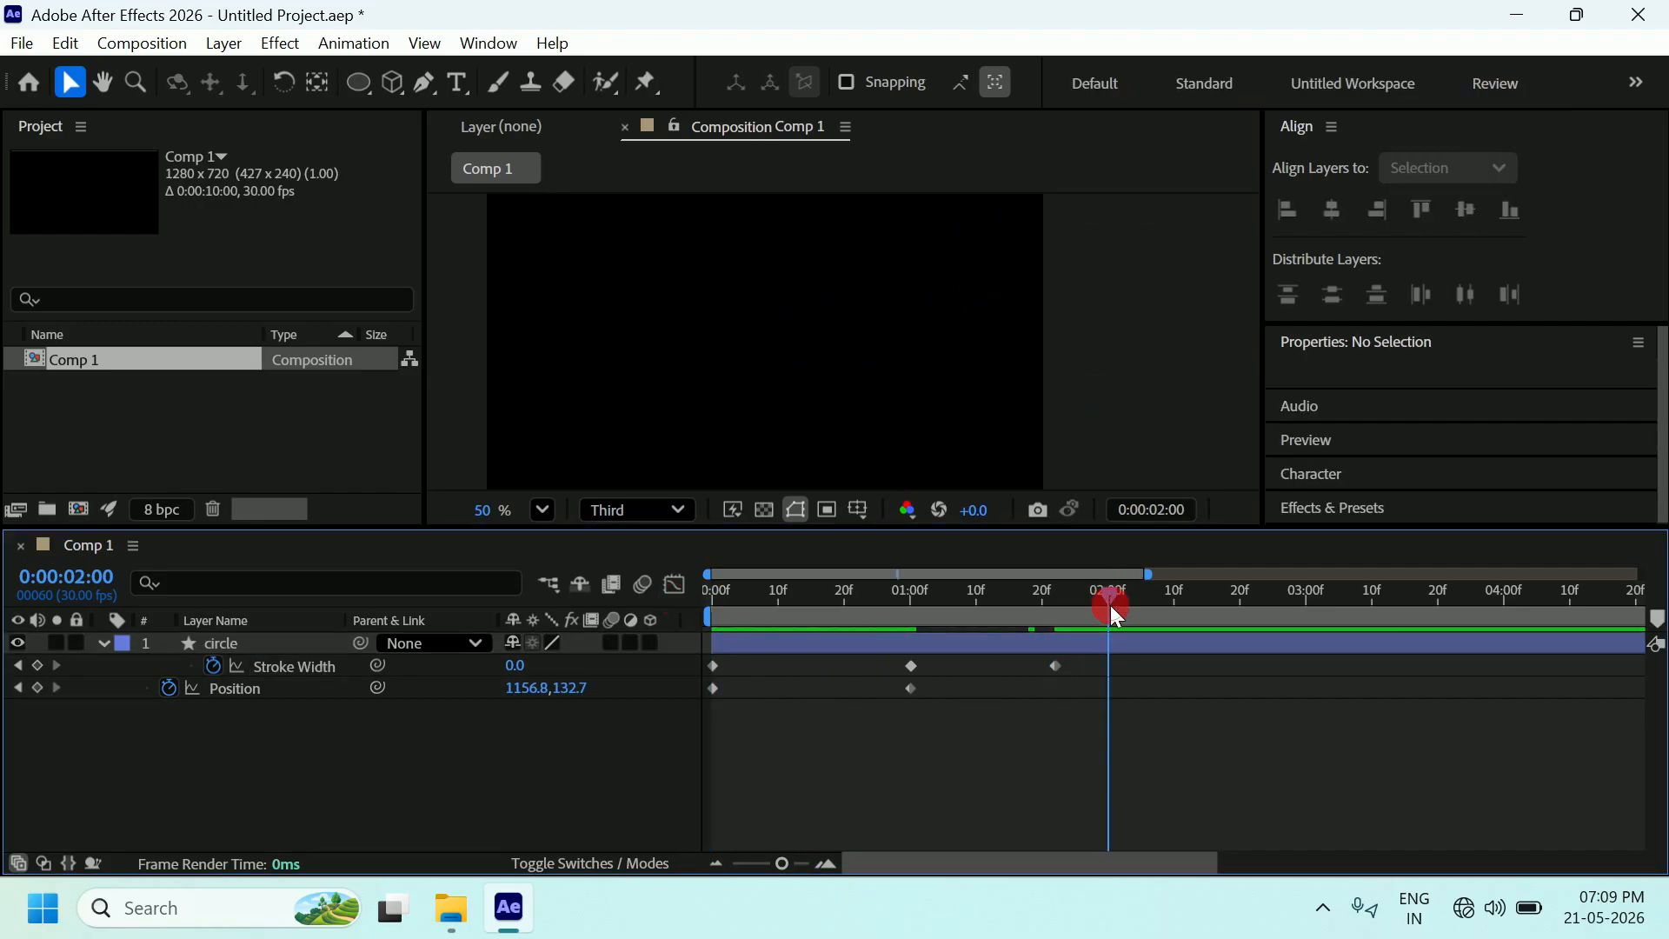
left_click_drag(1109, 600, 712, 606)
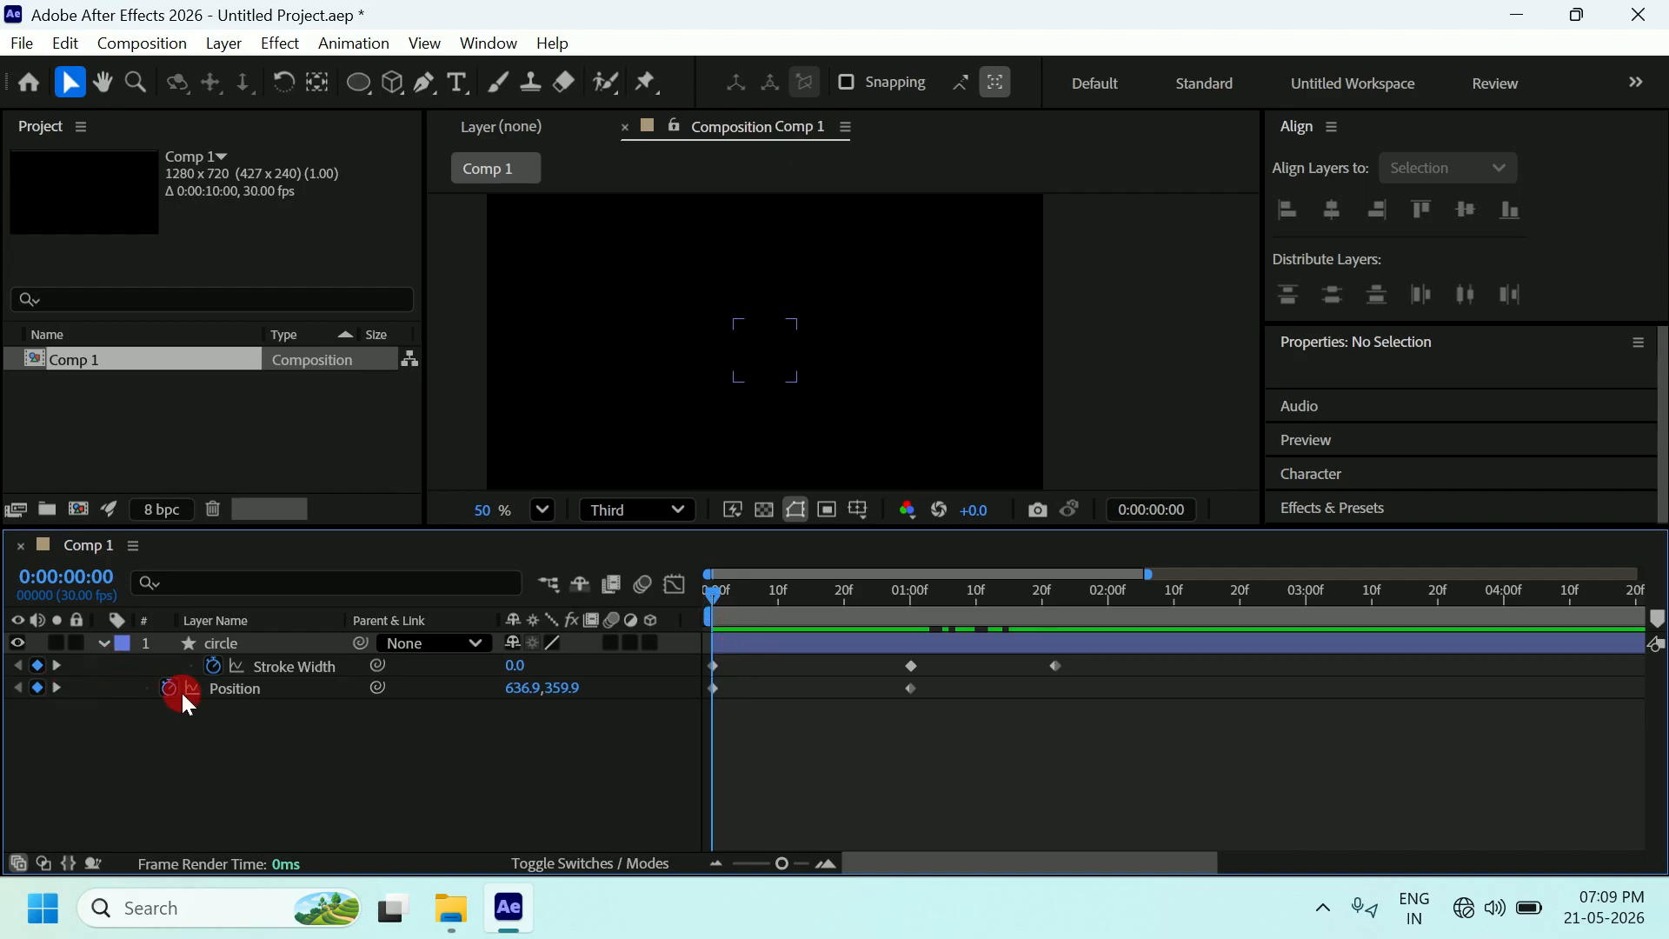
Apply Easy Ease to both circle Position keyframes and show their speed graph.
left_click(711, 690)
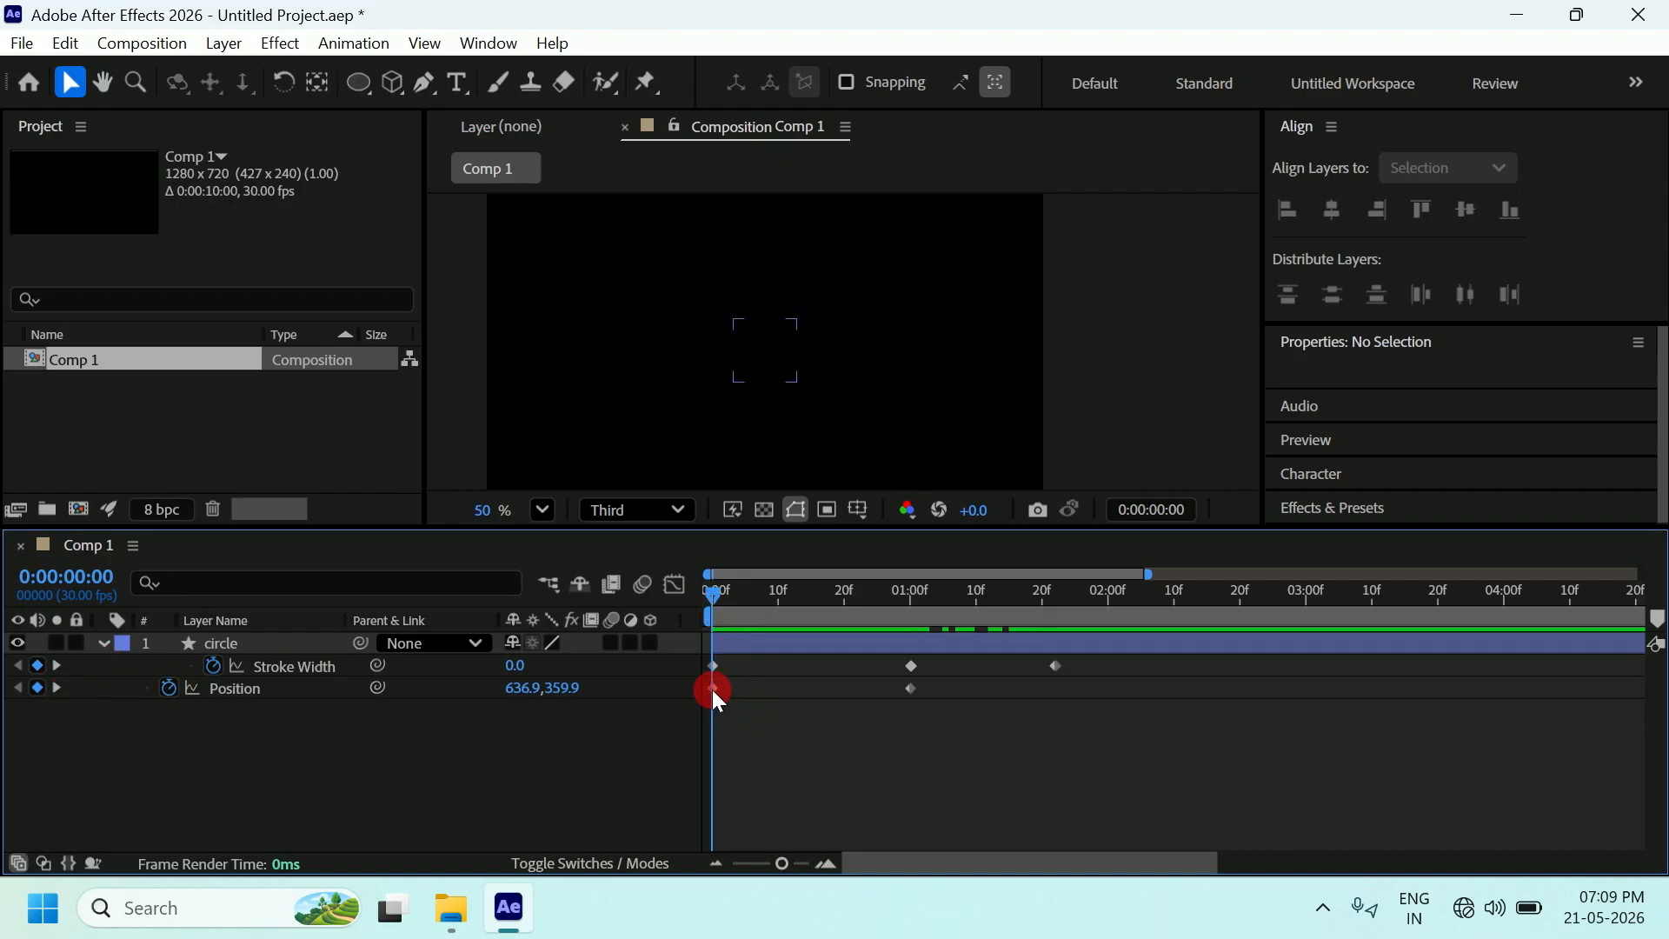
left_click(905, 684)
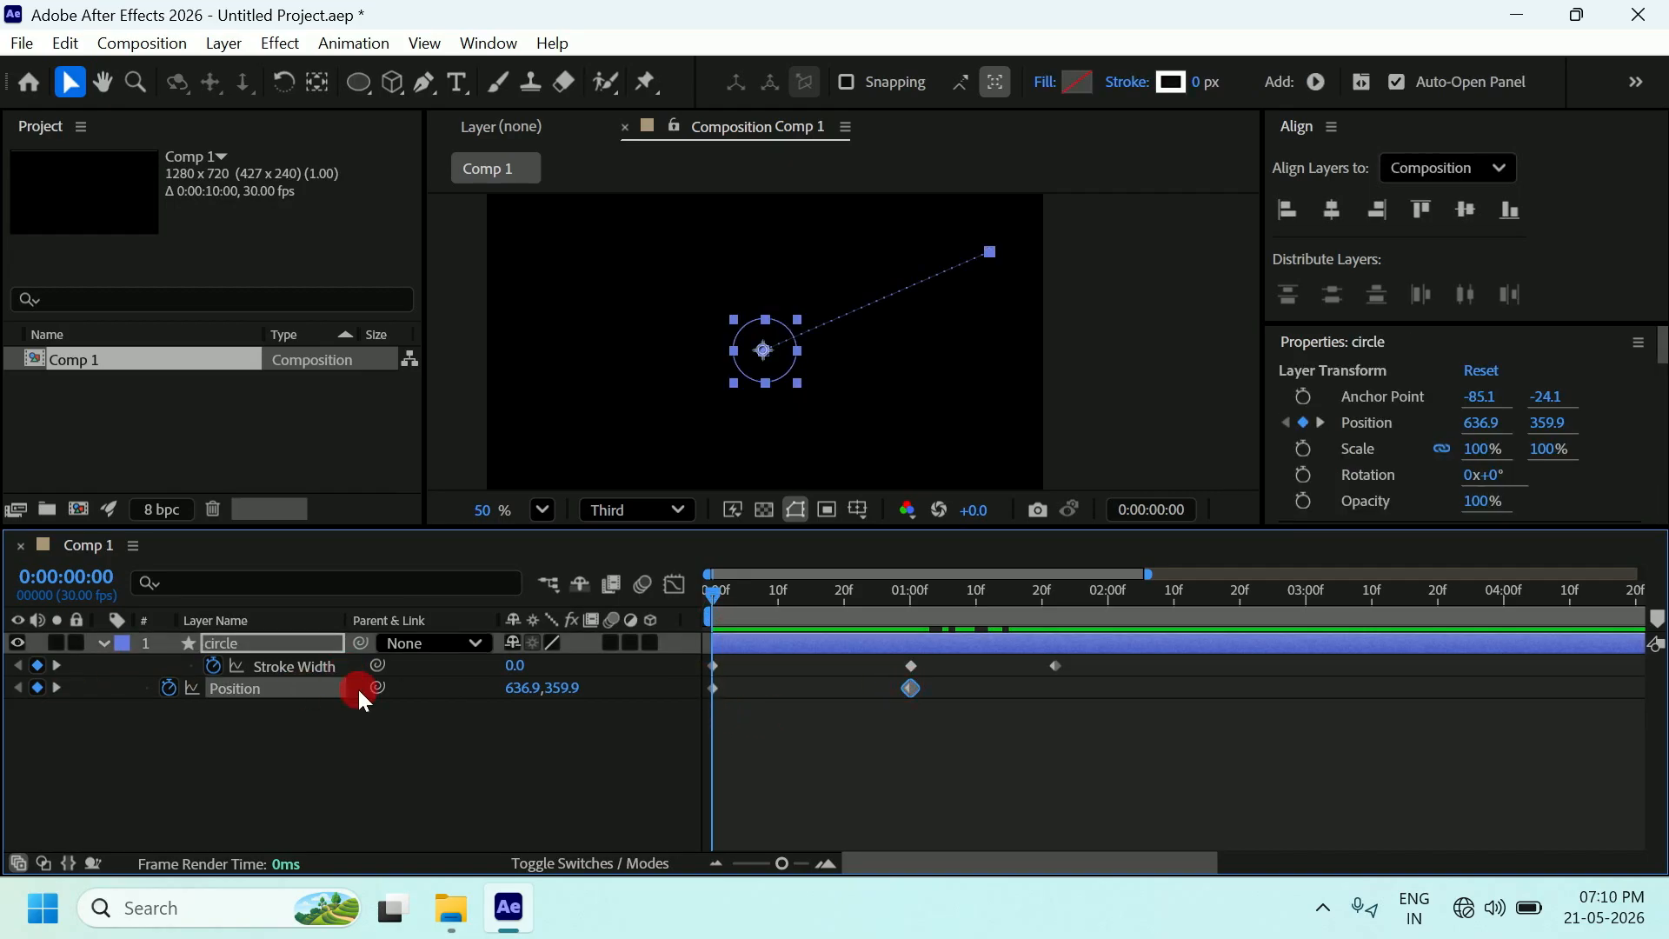
left_click_drag(977, 732, 691, 685)
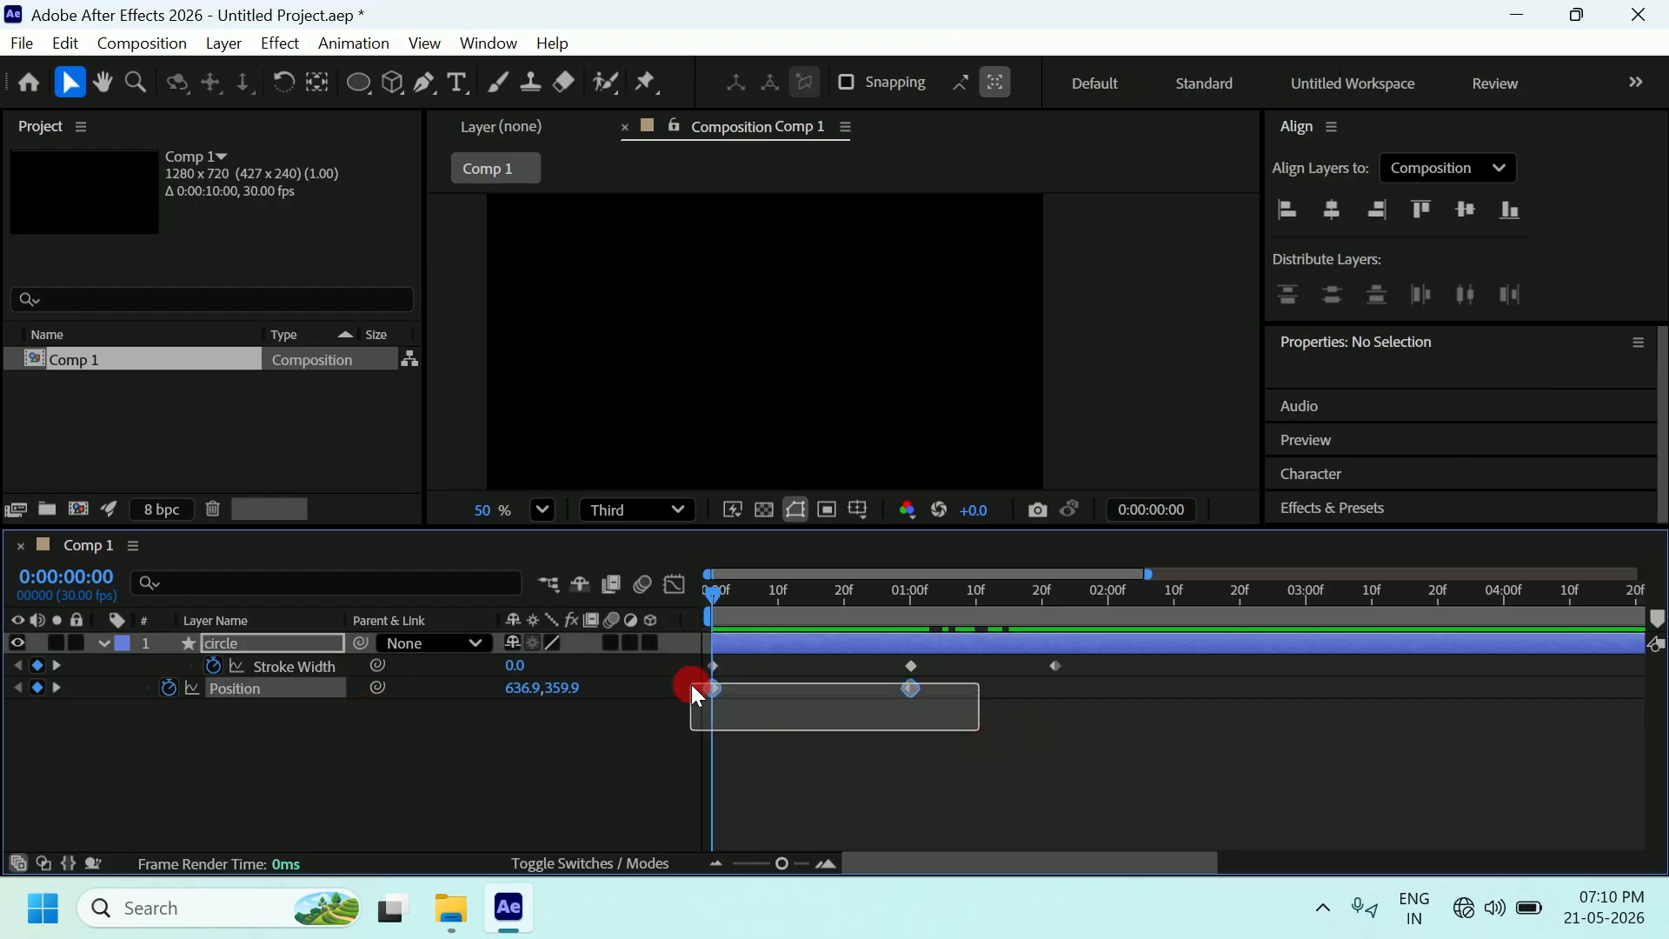
right_click(909, 690)
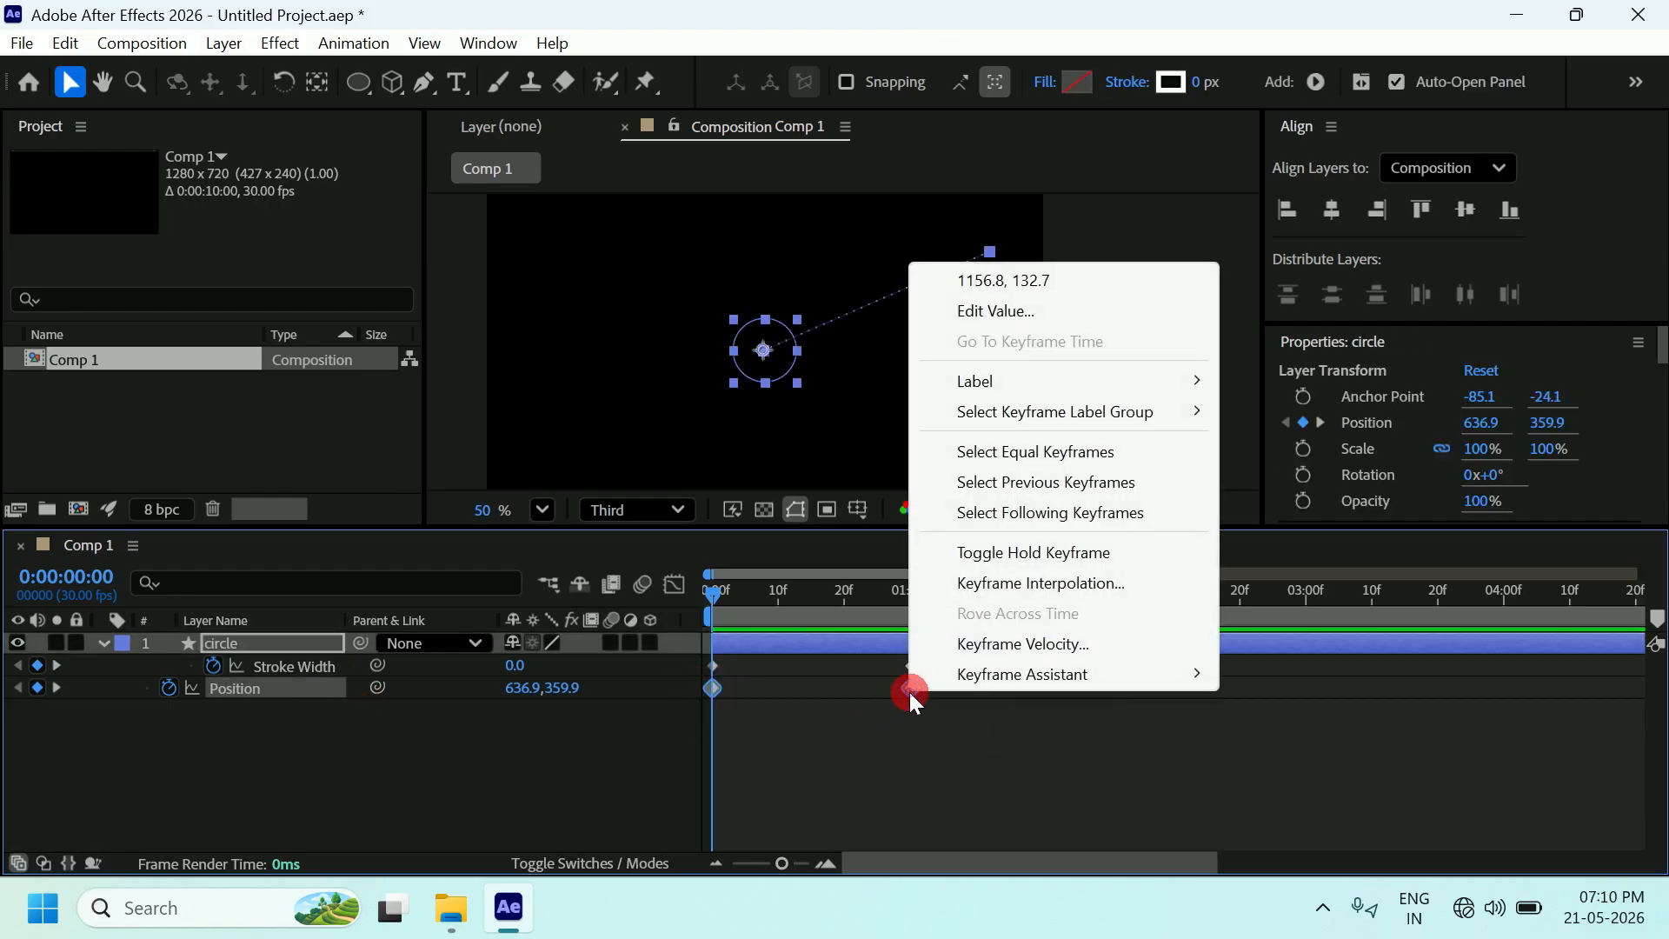
mouse_move(1011, 675)
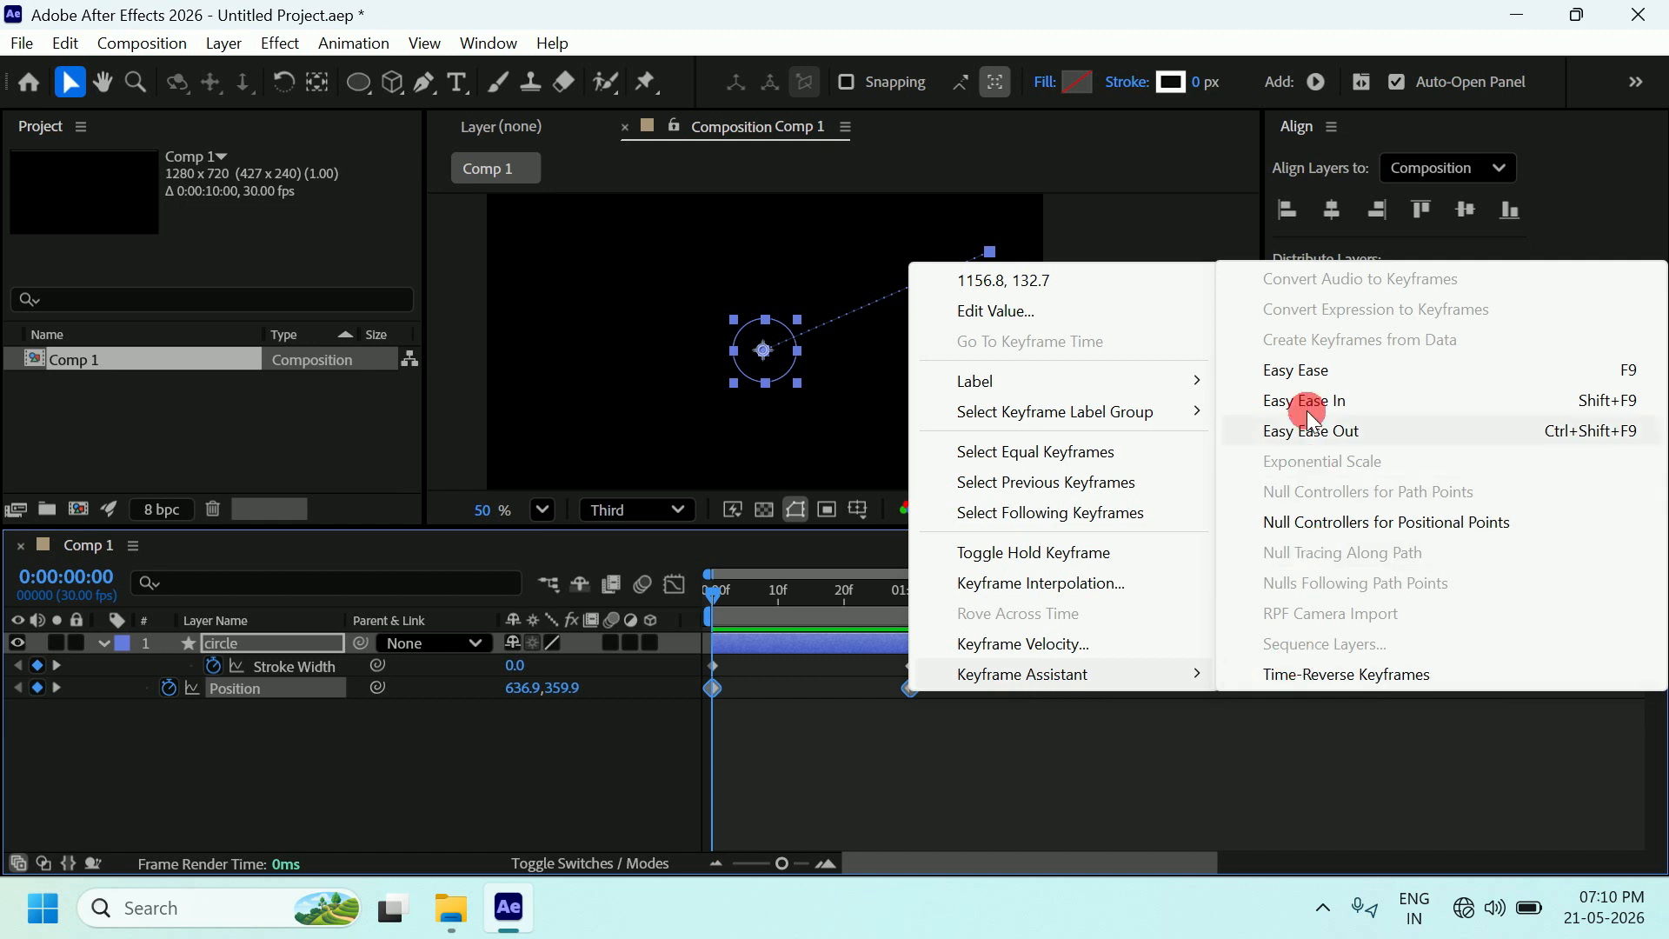
left_click(1312, 369)
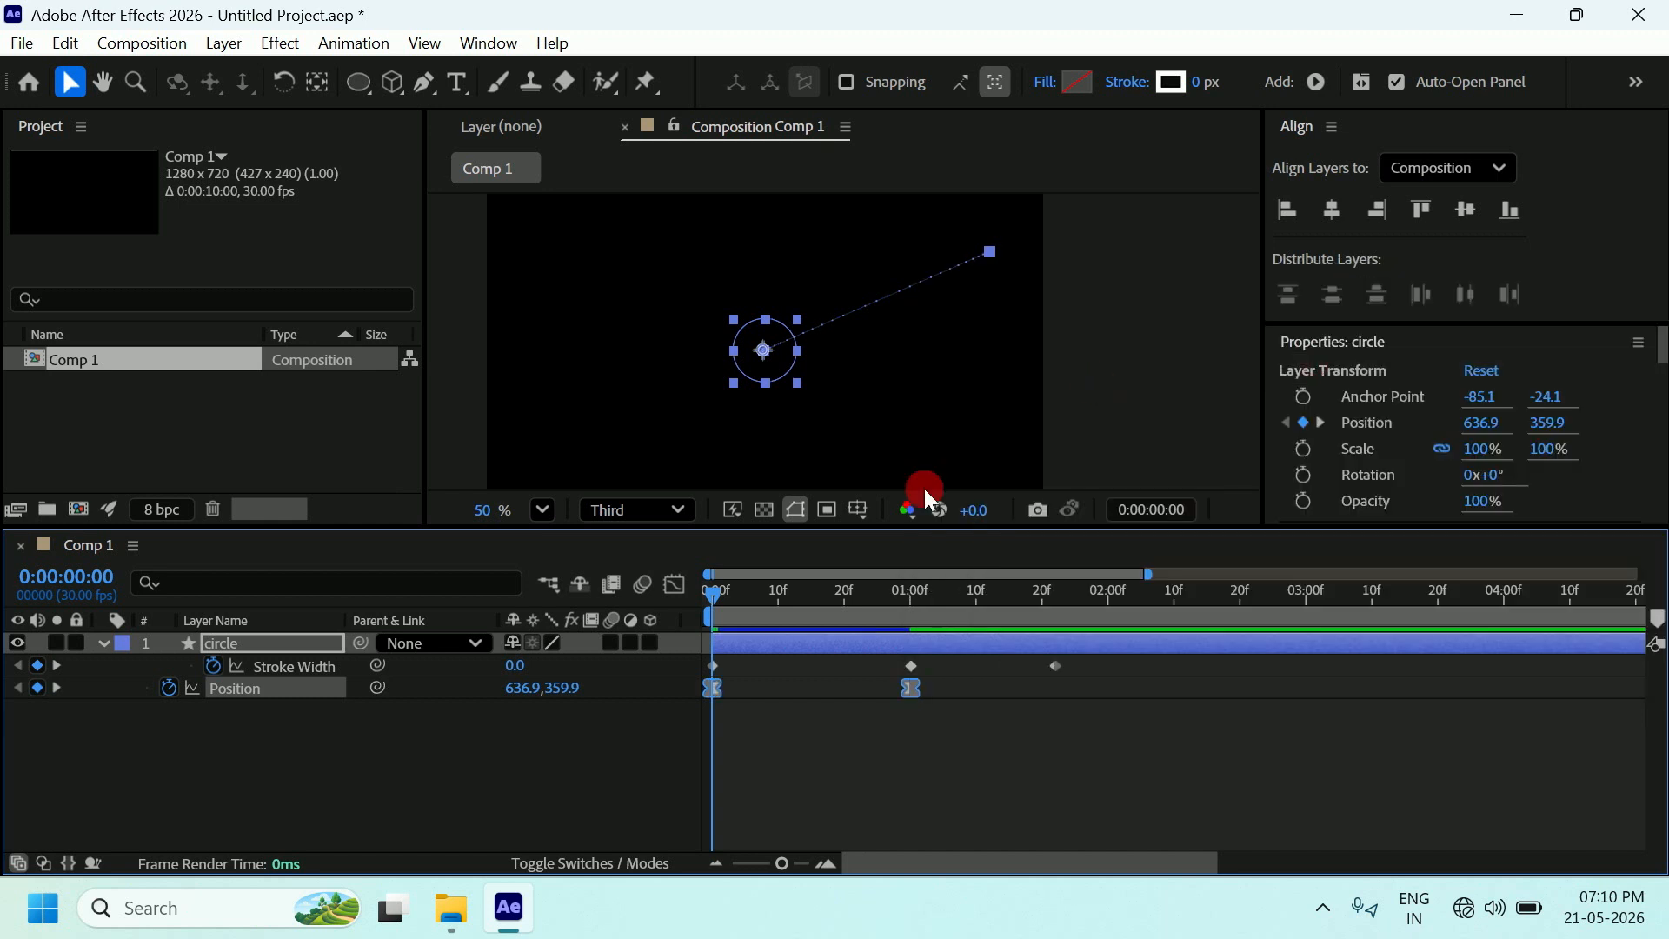
left_click(678, 585)
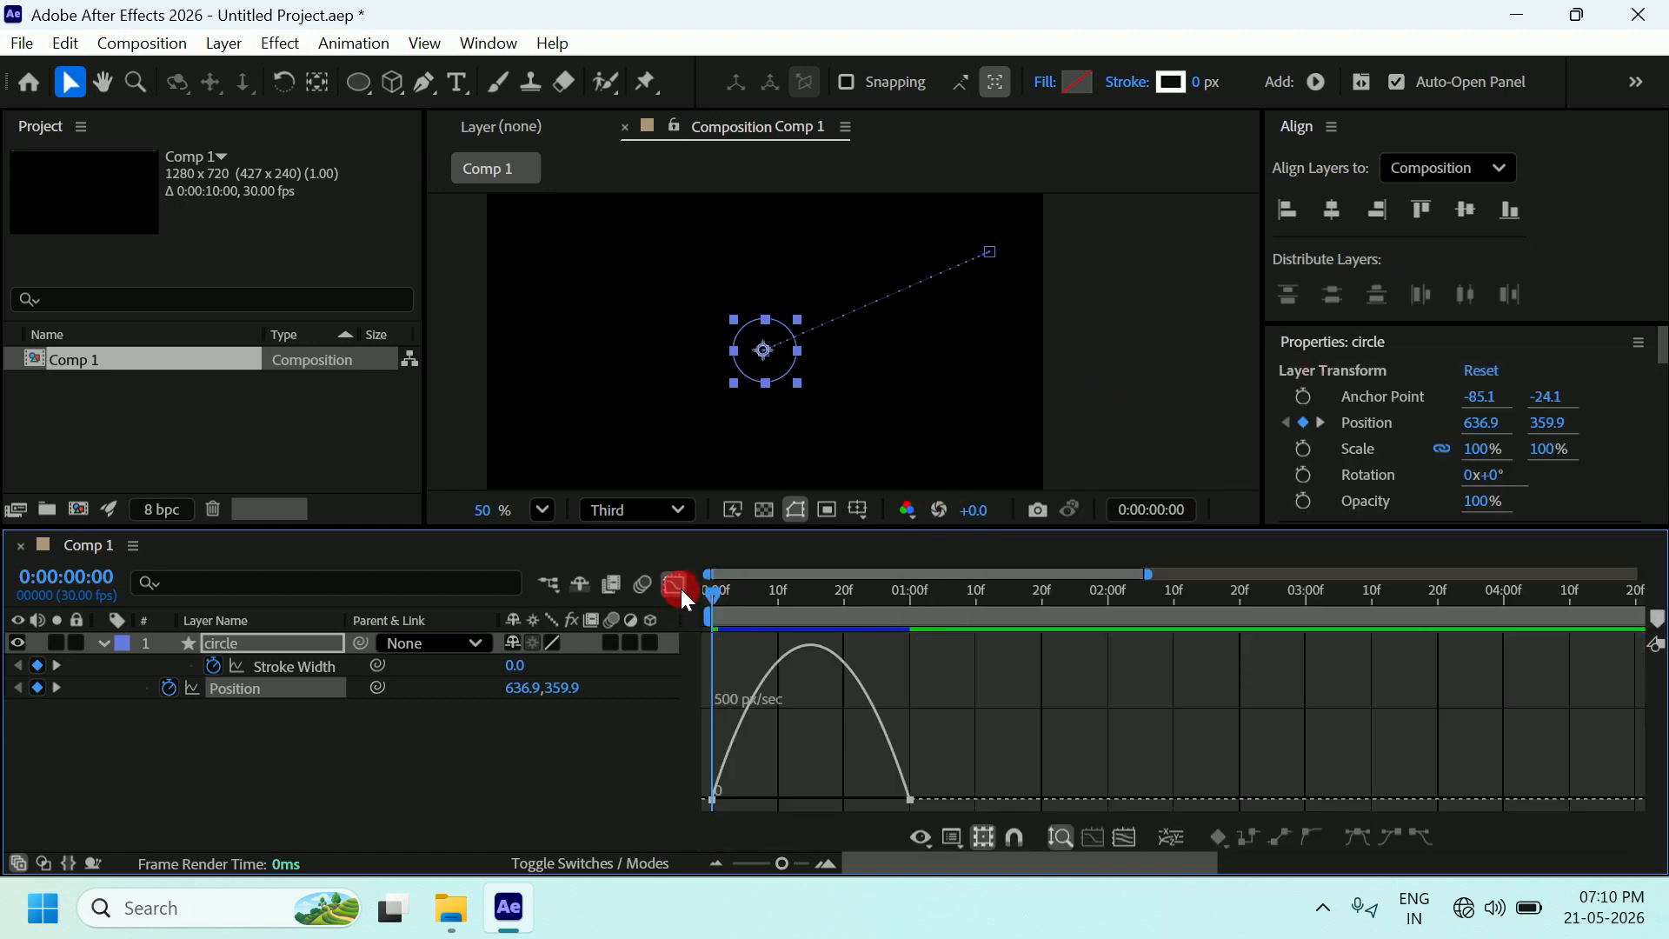
Adjust both Position keyframes' ease influence handles in the speed graph, scrubbing to check the motion.
left_click_drag(910, 805, 810, 798)
left_click(712, 593)
mouse_move(713, 592)
left_mouse_down()
mouse_move(760, 581)
mouse_move(876, 640)
mouse_move(687, 644)
left_mouse_up()
left_click(743, 799)
left_click_drag(747, 793, 771, 800)
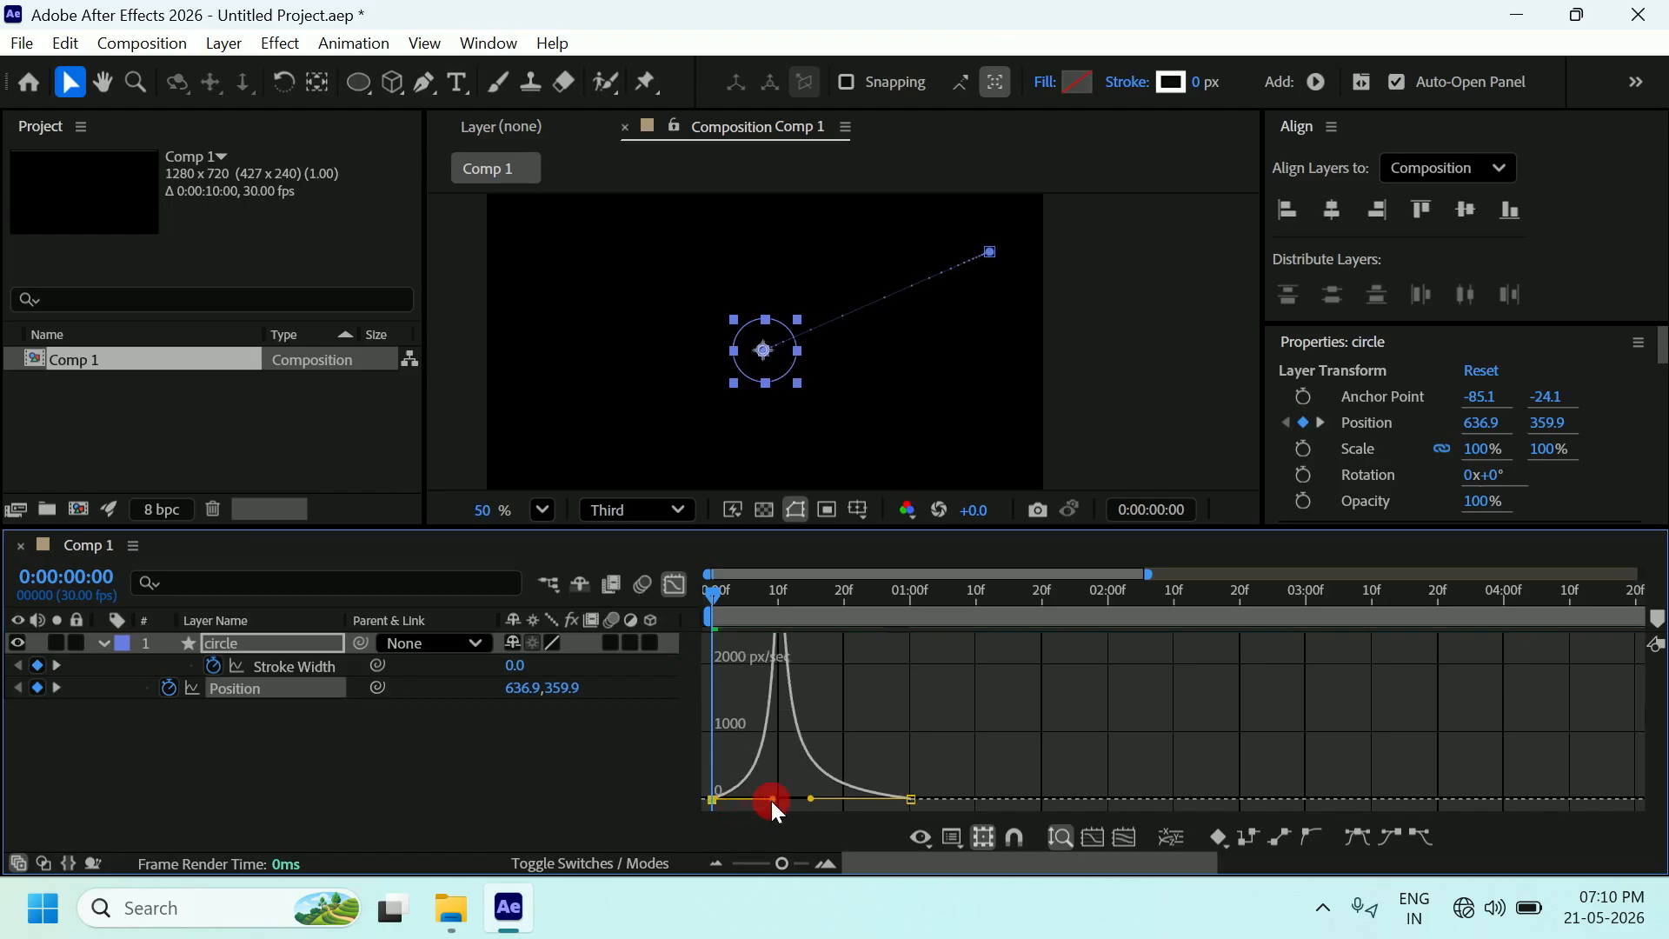
mouse_move(712, 598)
left_mouse_down()
mouse_move(914, 613)
mouse_move(714, 623)
left_mouse_up()
mouse_move(811, 797)
left_mouse_down()
mouse_move(843, 791)
mouse_move(823, 781)
left_mouse_up()
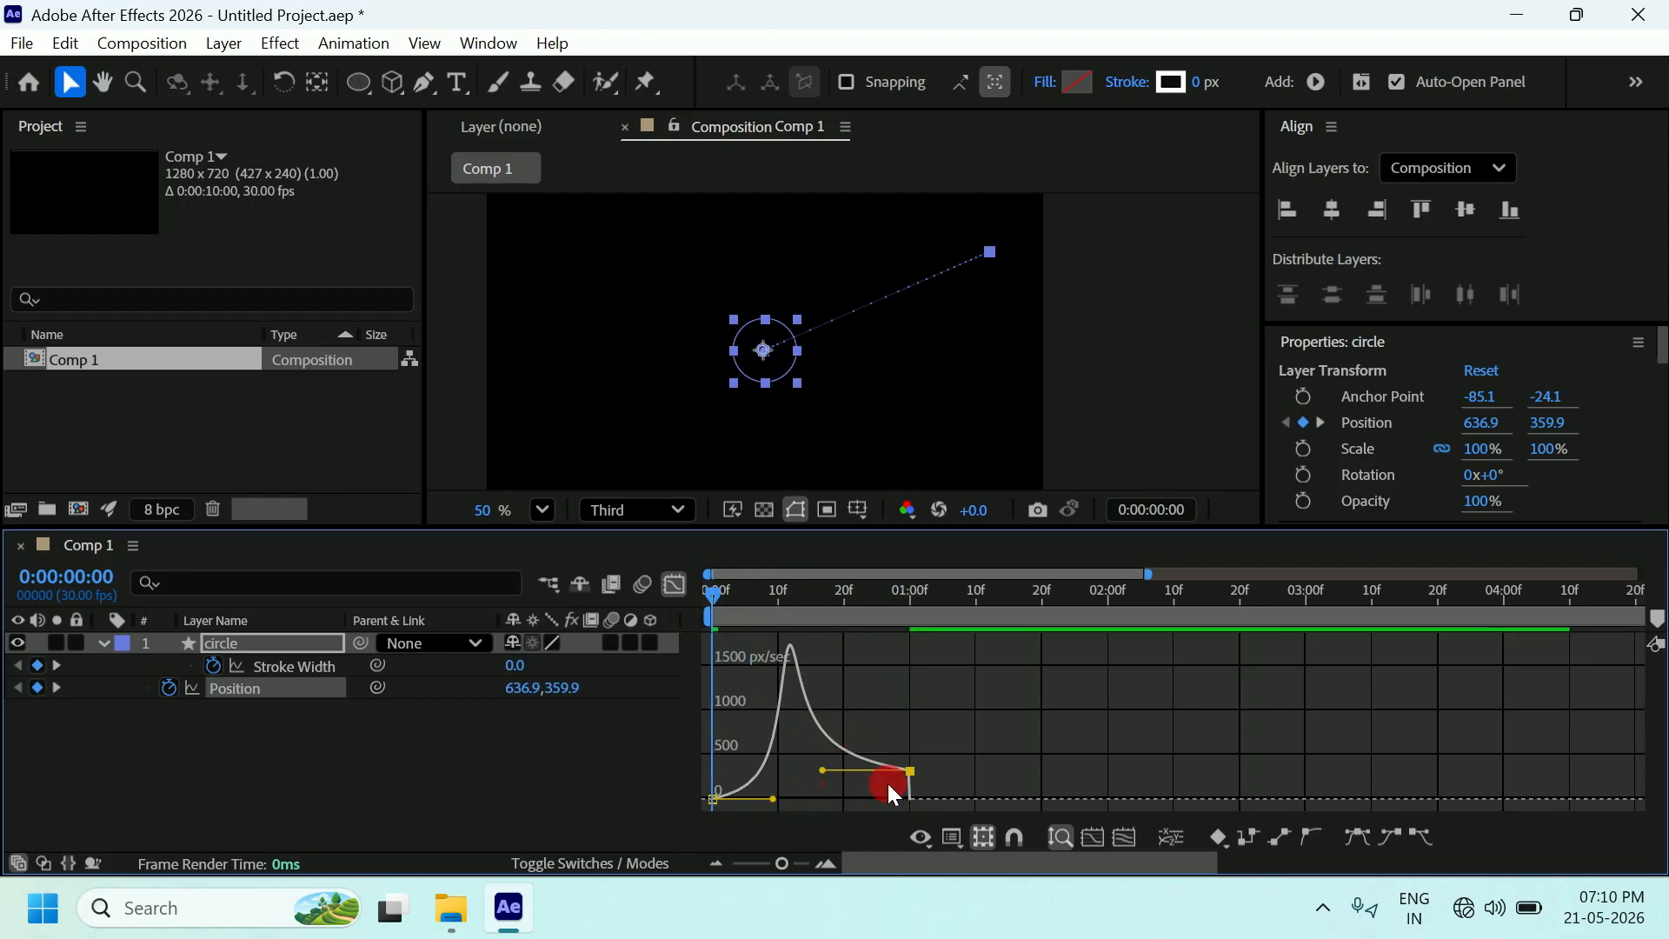
mouse_move(713, 593)
left_mouse_down()
mouse_move(914, 597)
mouse_move(633, 596)
left_mouse_up()
mouse_move(772, 798)
left_mouse_down()
mouse_move(775, 754)
mouse_move(759, 797)
left_mouse_up()
left_click_drag(822, 764, 950, 792)
Reshape into a symmetrical bell peaking near 500 px/sec, then return to frame 0 and the layer bars.
left_click(911, 797)
left_click(720, 597)
mouse_move(719, 596)
left_mouse_down()
mouse_move(791, 586)
mouse_move(977, 609)
left_mouse_up()
left_click_drag(848, 789, 843, 815)
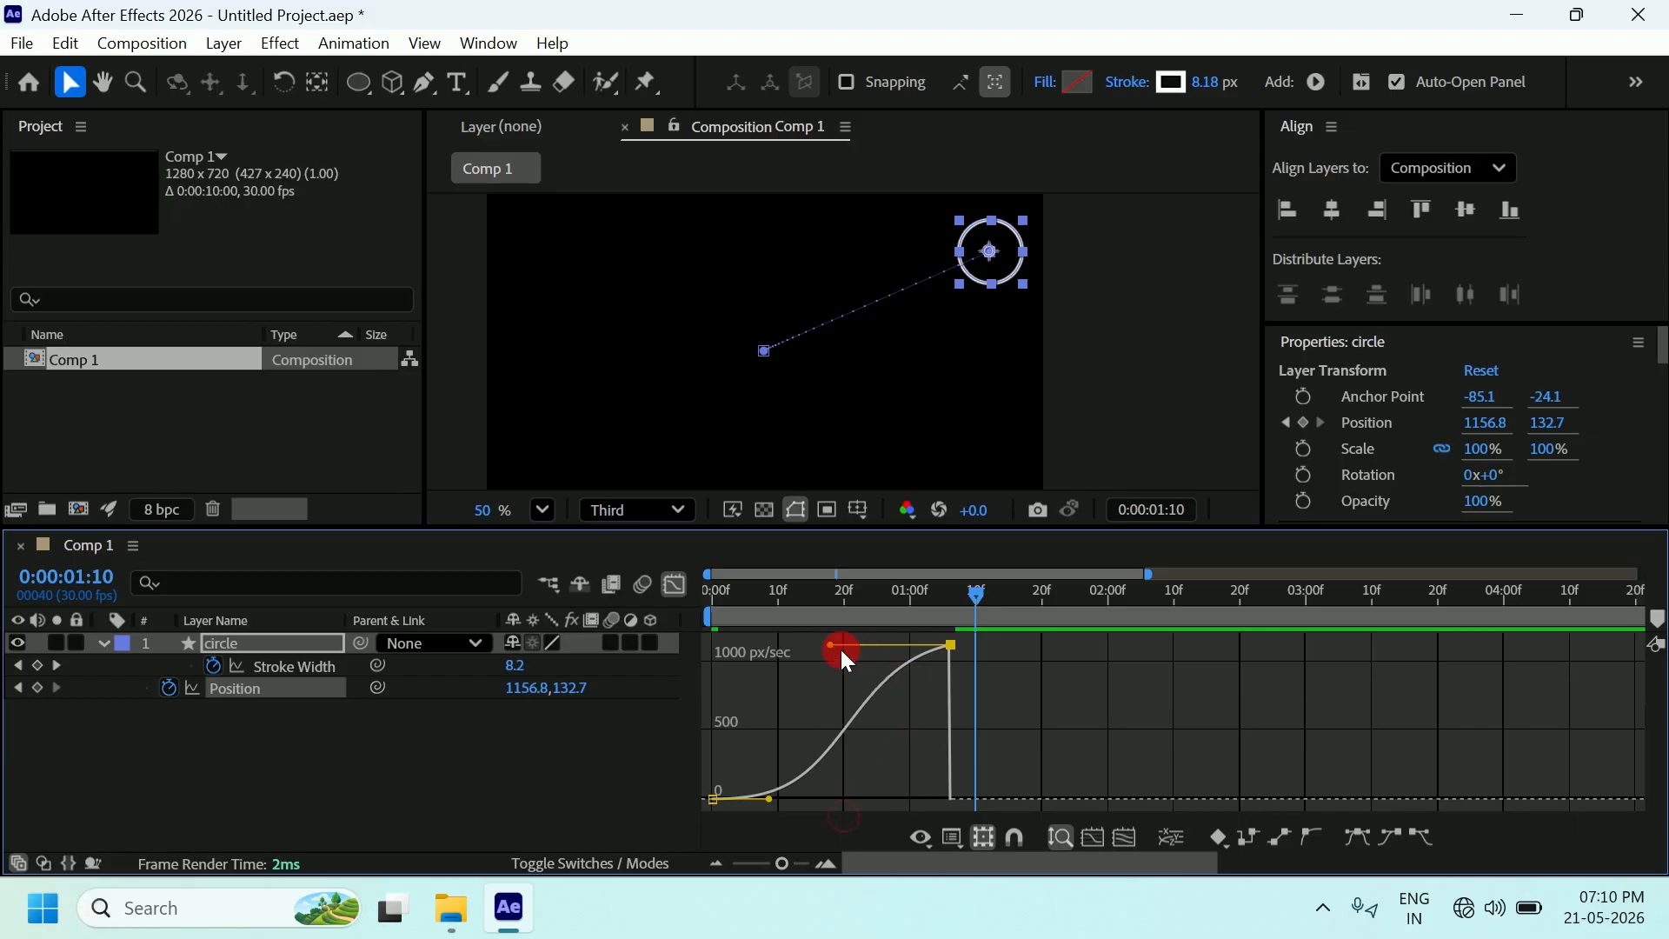
left_click_drag(829, 652, 794, 644)
left_click(1363, 838)
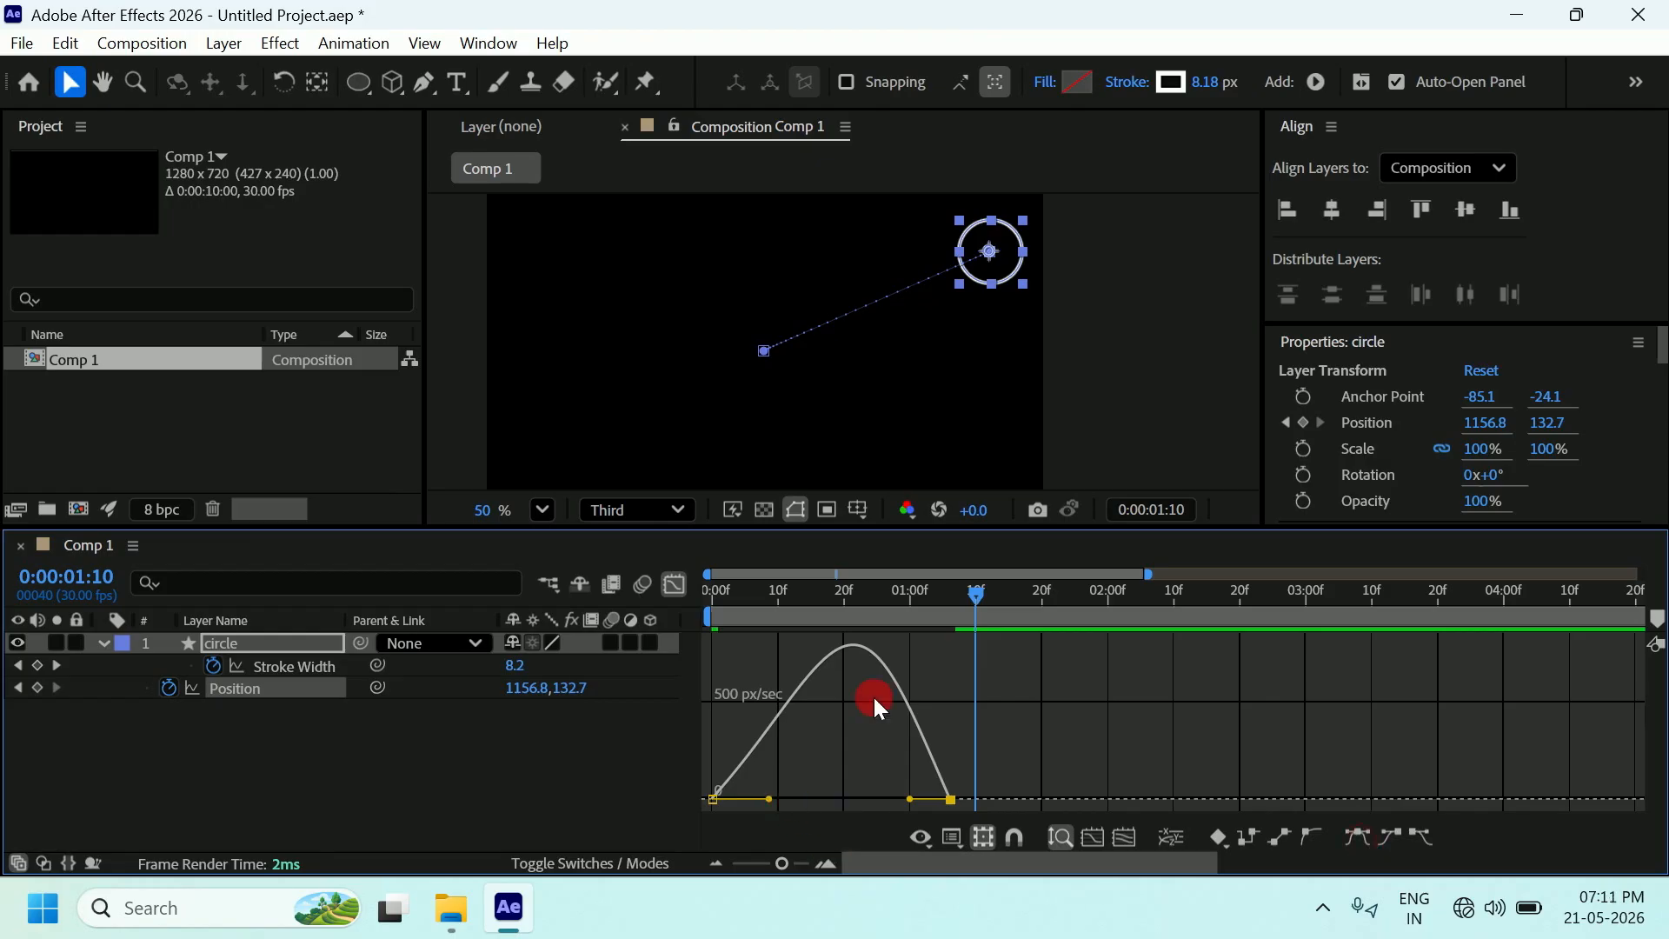
mouse_move(769, 798)
left_mouse_down()
mouse_move(789, 796)
mouse_move(765, 800)
left_mouse_up()
left_click_drag(978, 597, 667, 584)
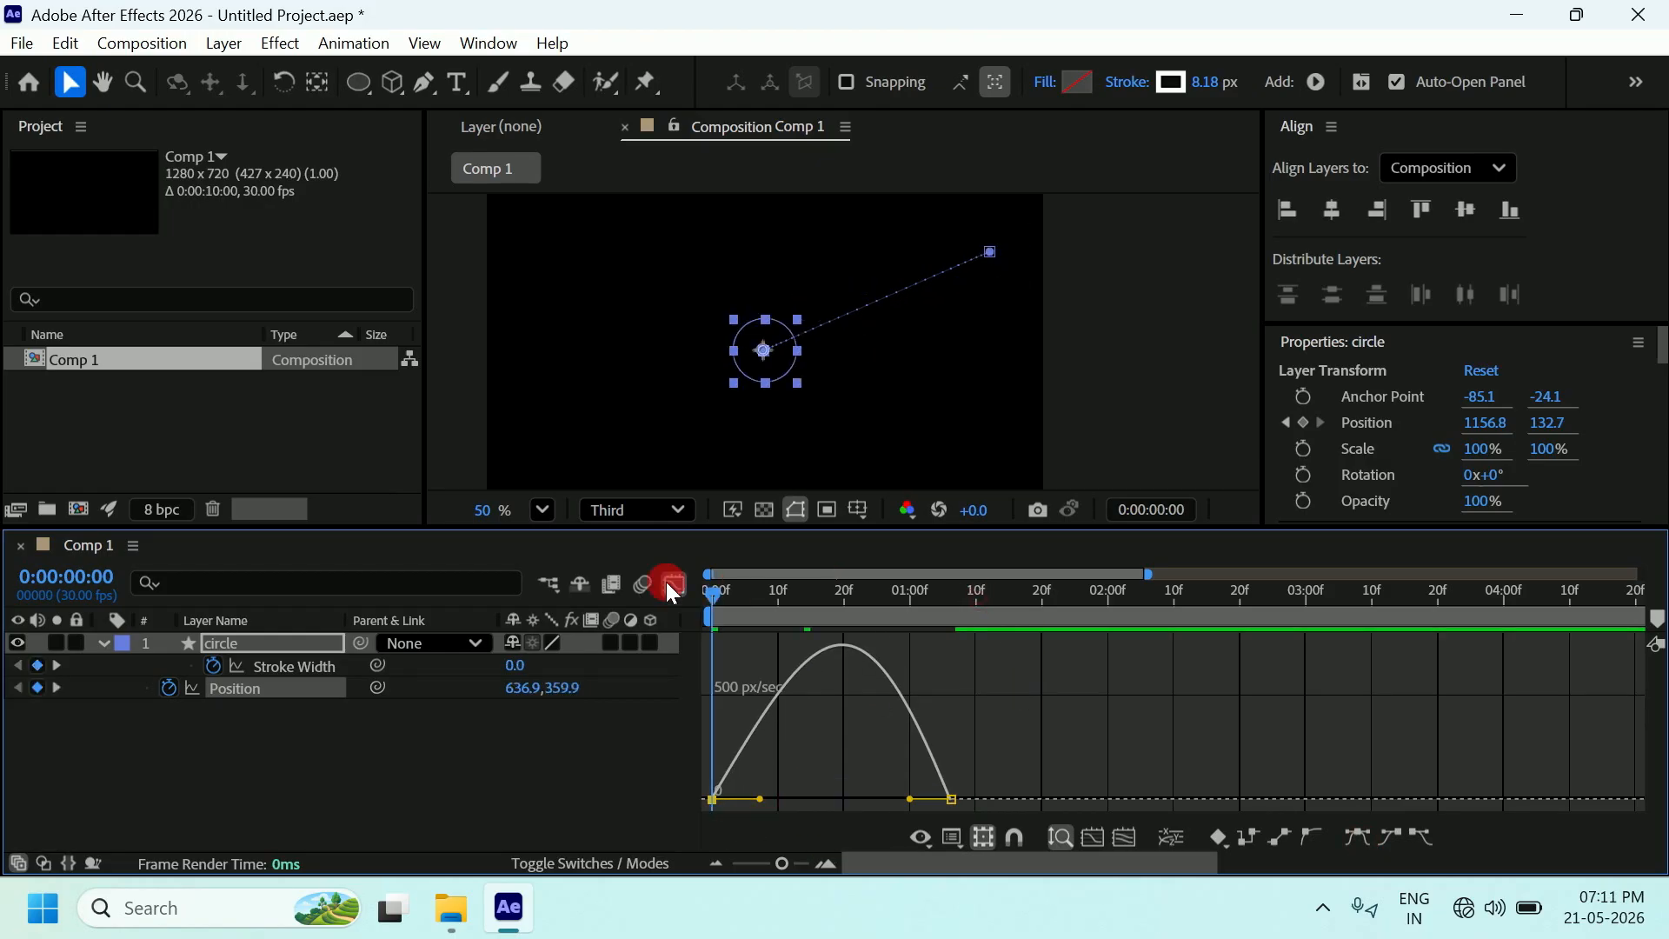
left_click(675, 587)
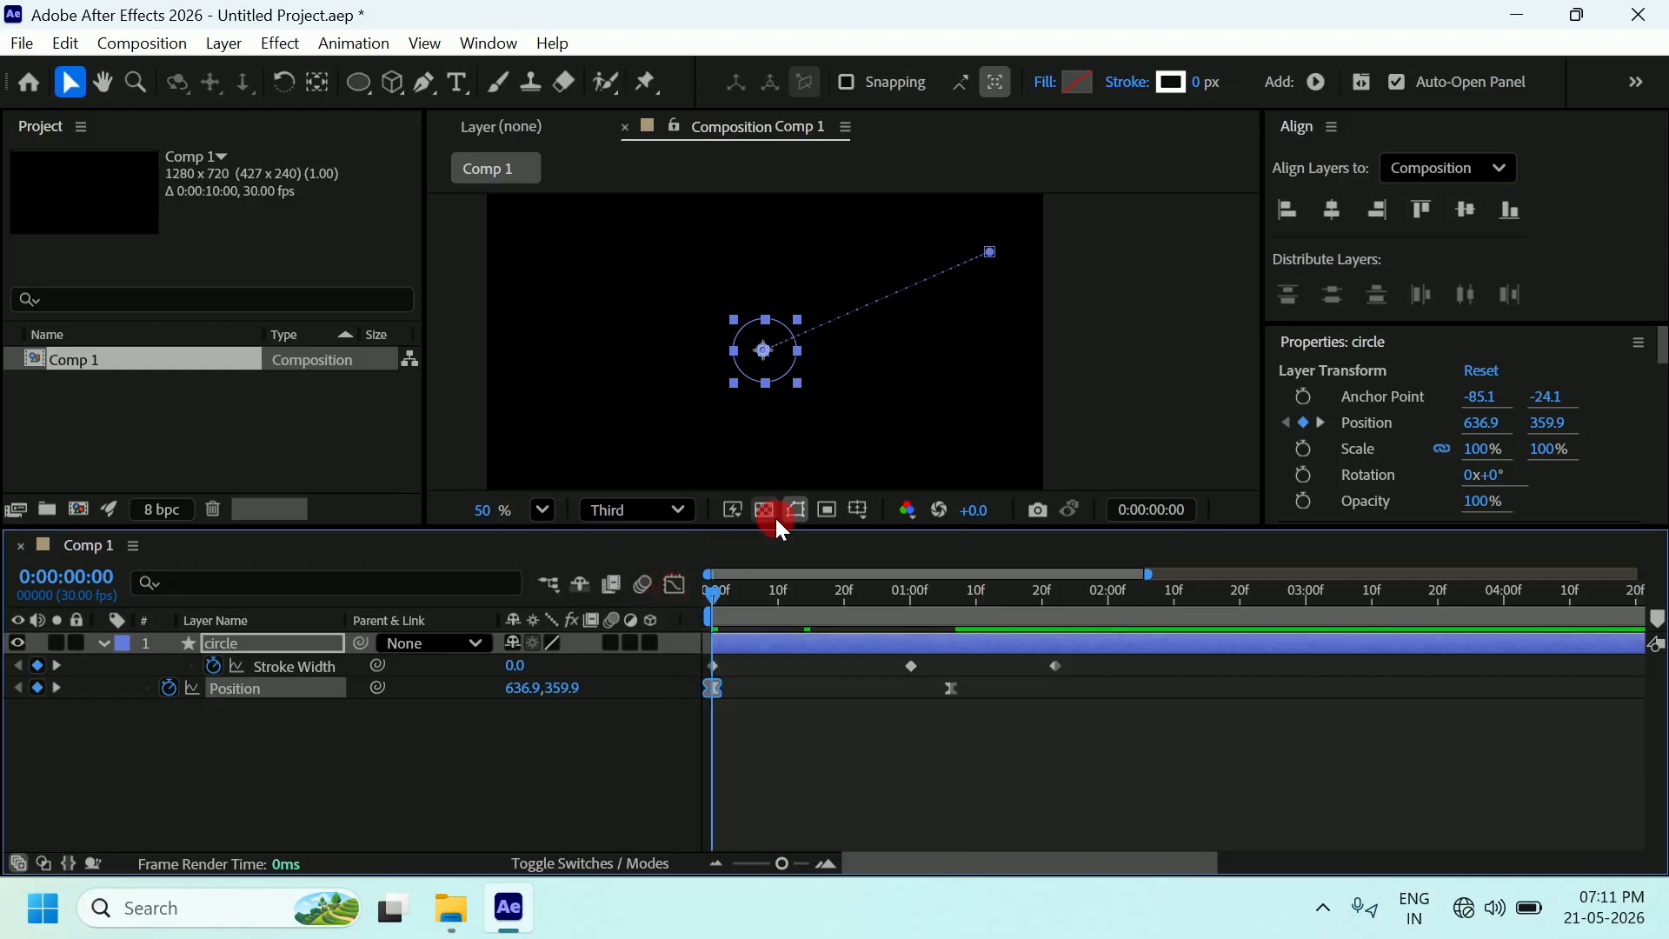
Preview the circle's outward move, twirl up its layer, and return the playhead to 0:00:00:00.
key("space")
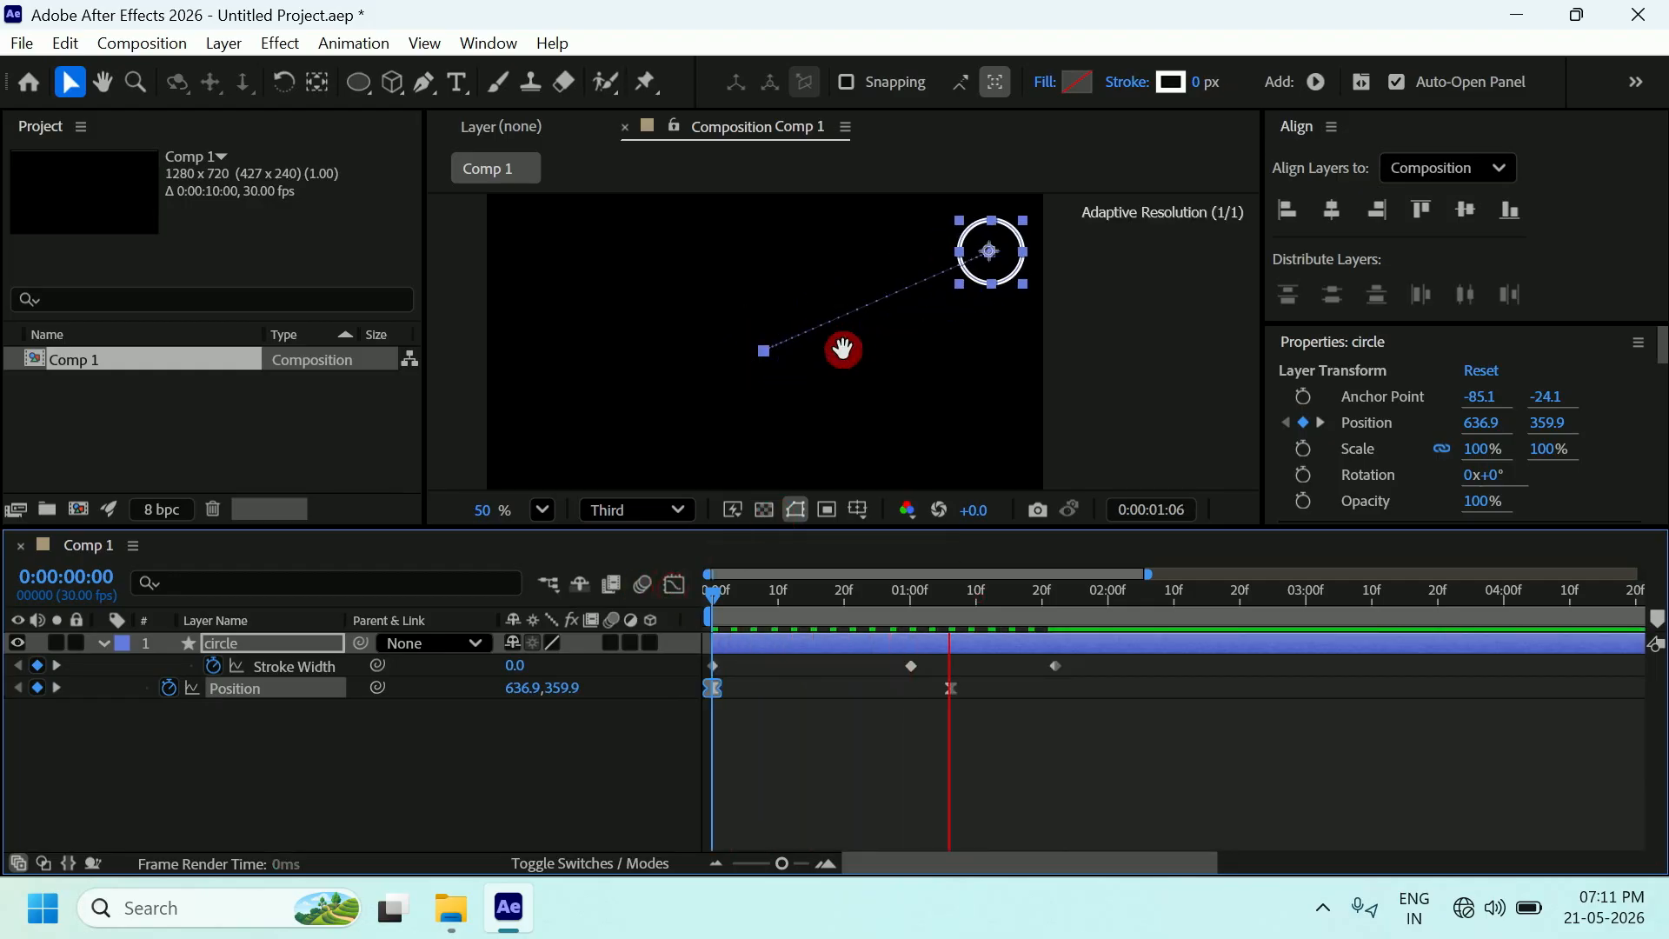
key("space")
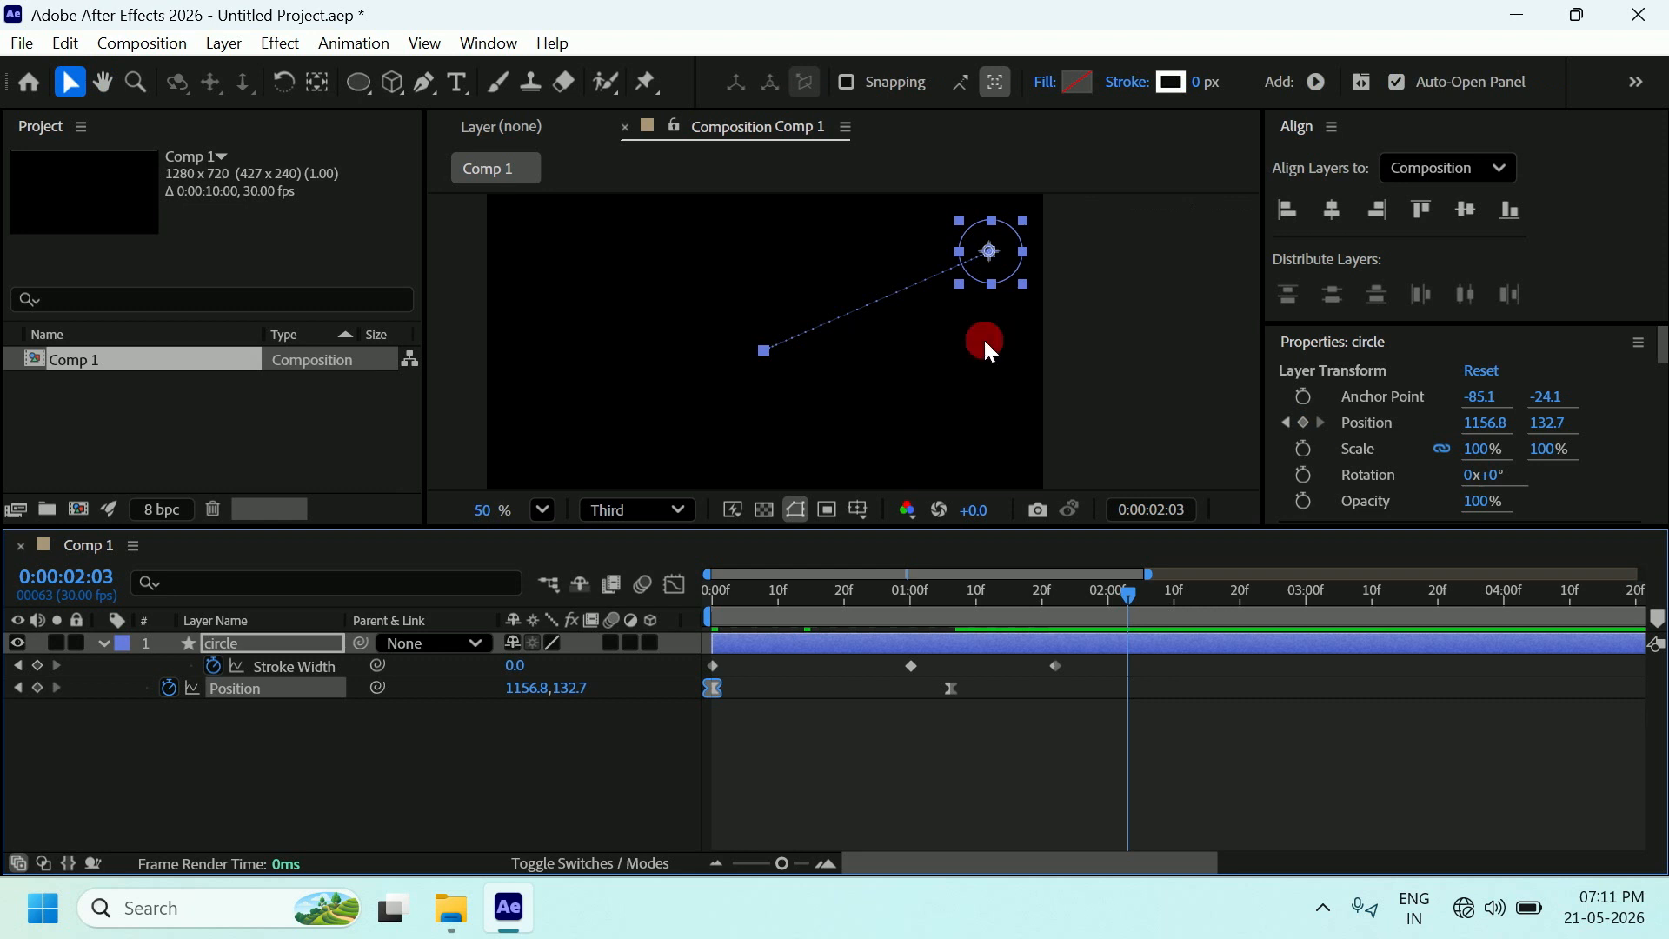
left_click(1114, 359)
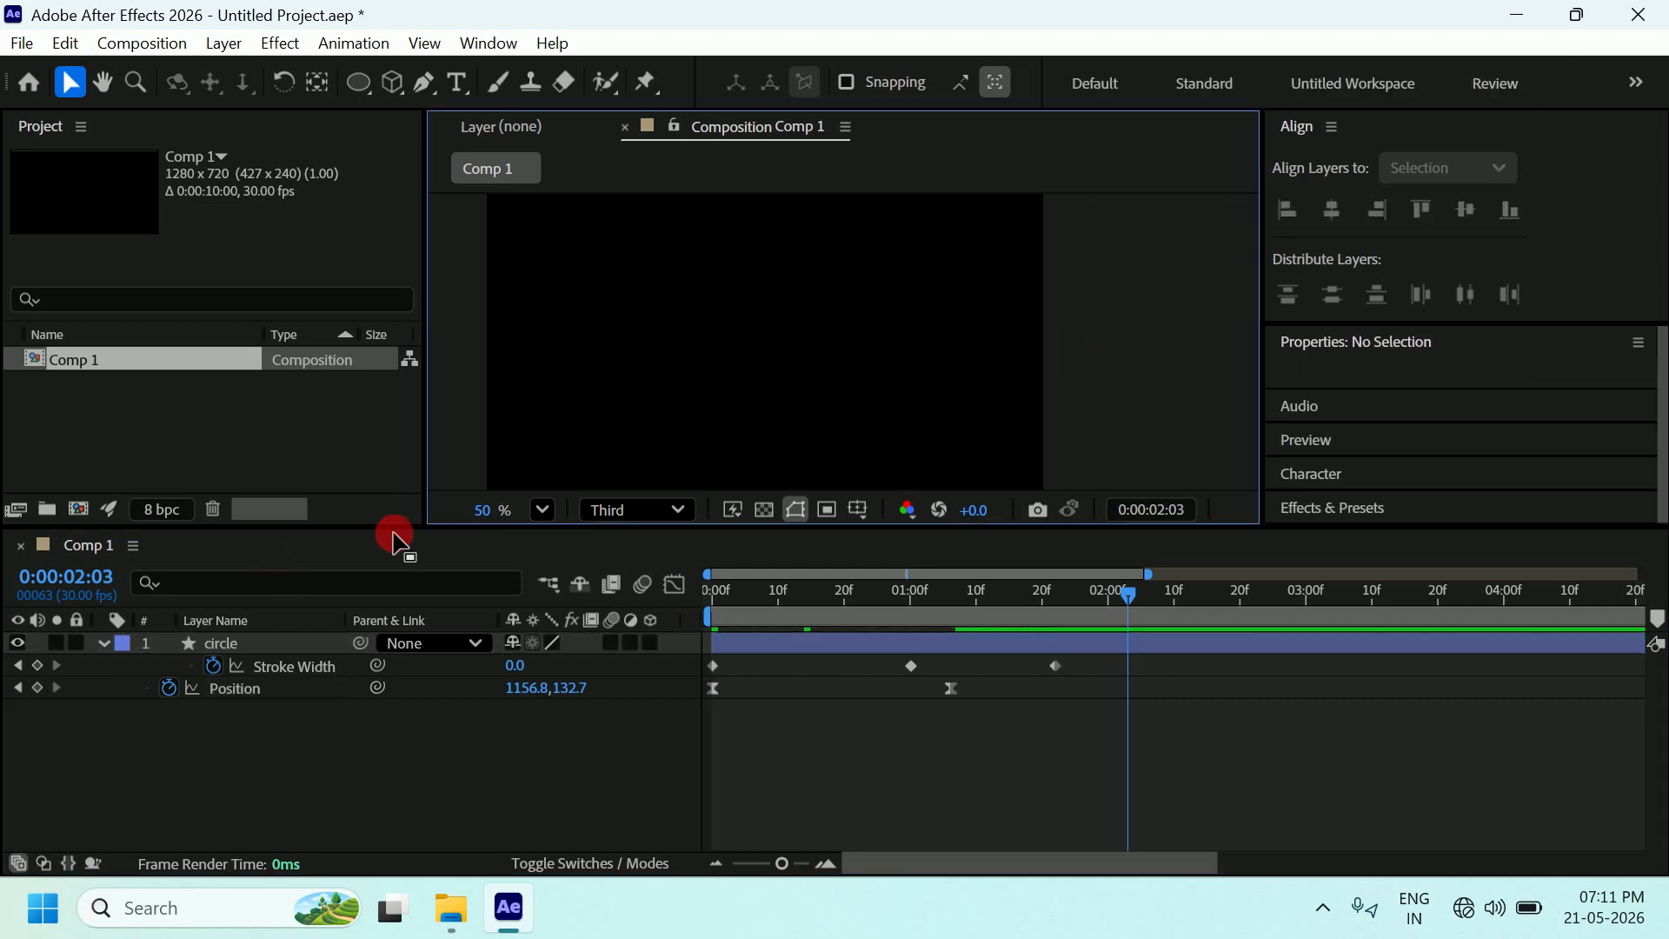
mouse_move(1134, 613)
left_mouse_down()
mouse_move(1107, 594)
mouse_move(771, 613)
left_mouse_up()
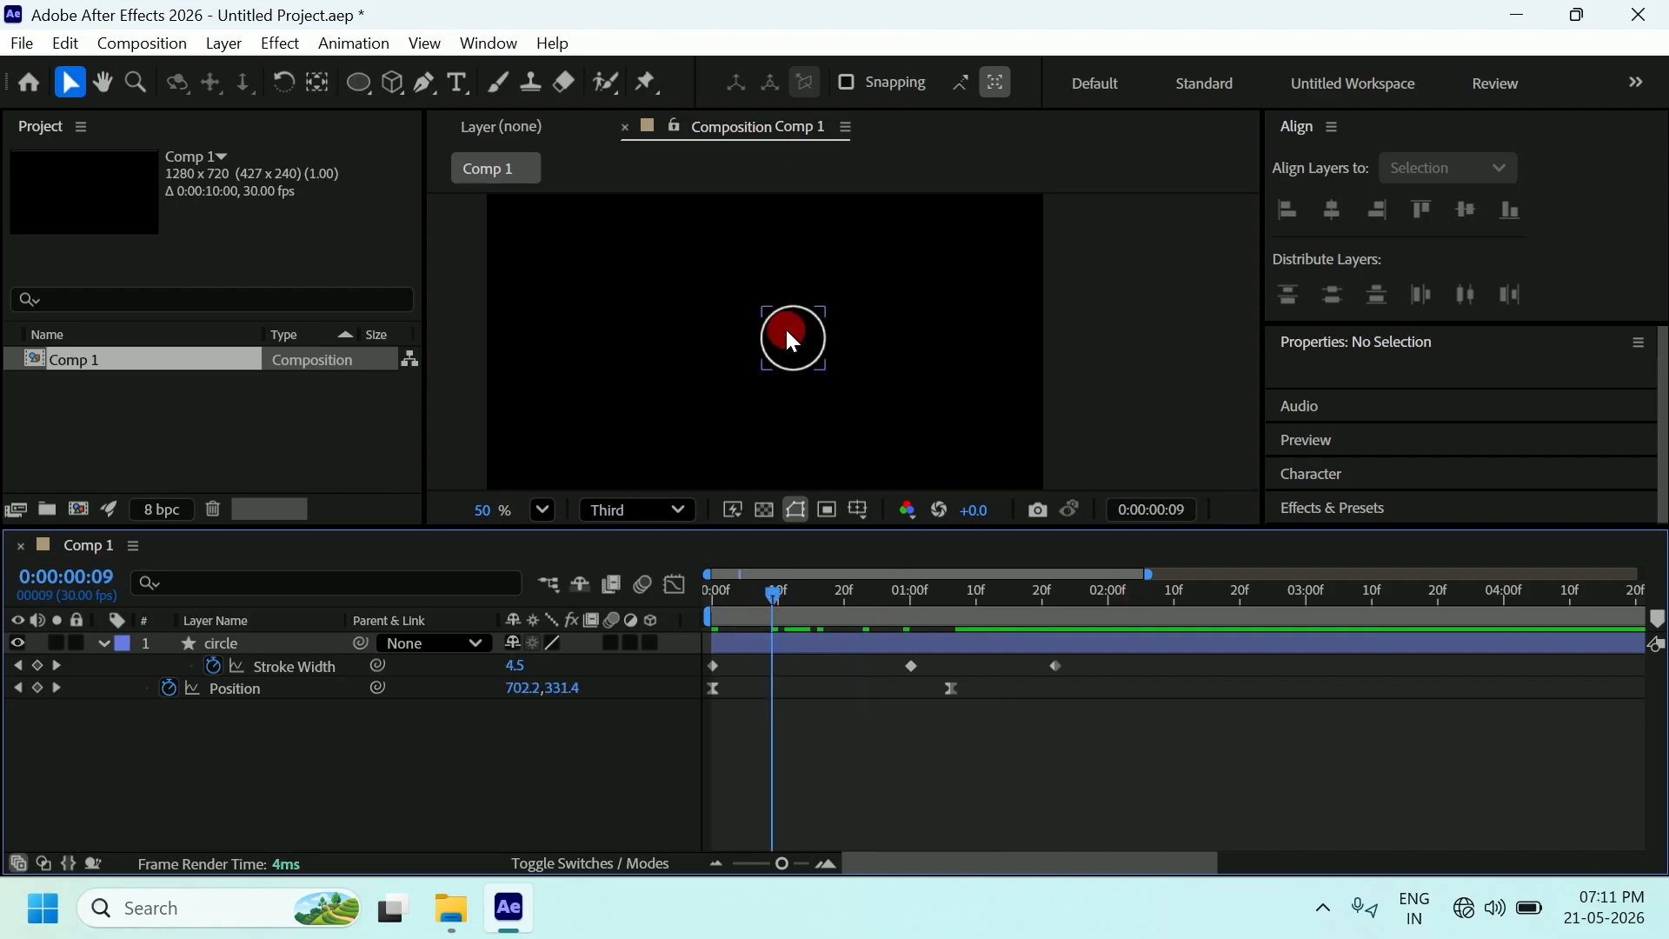
left_click(101, 643)
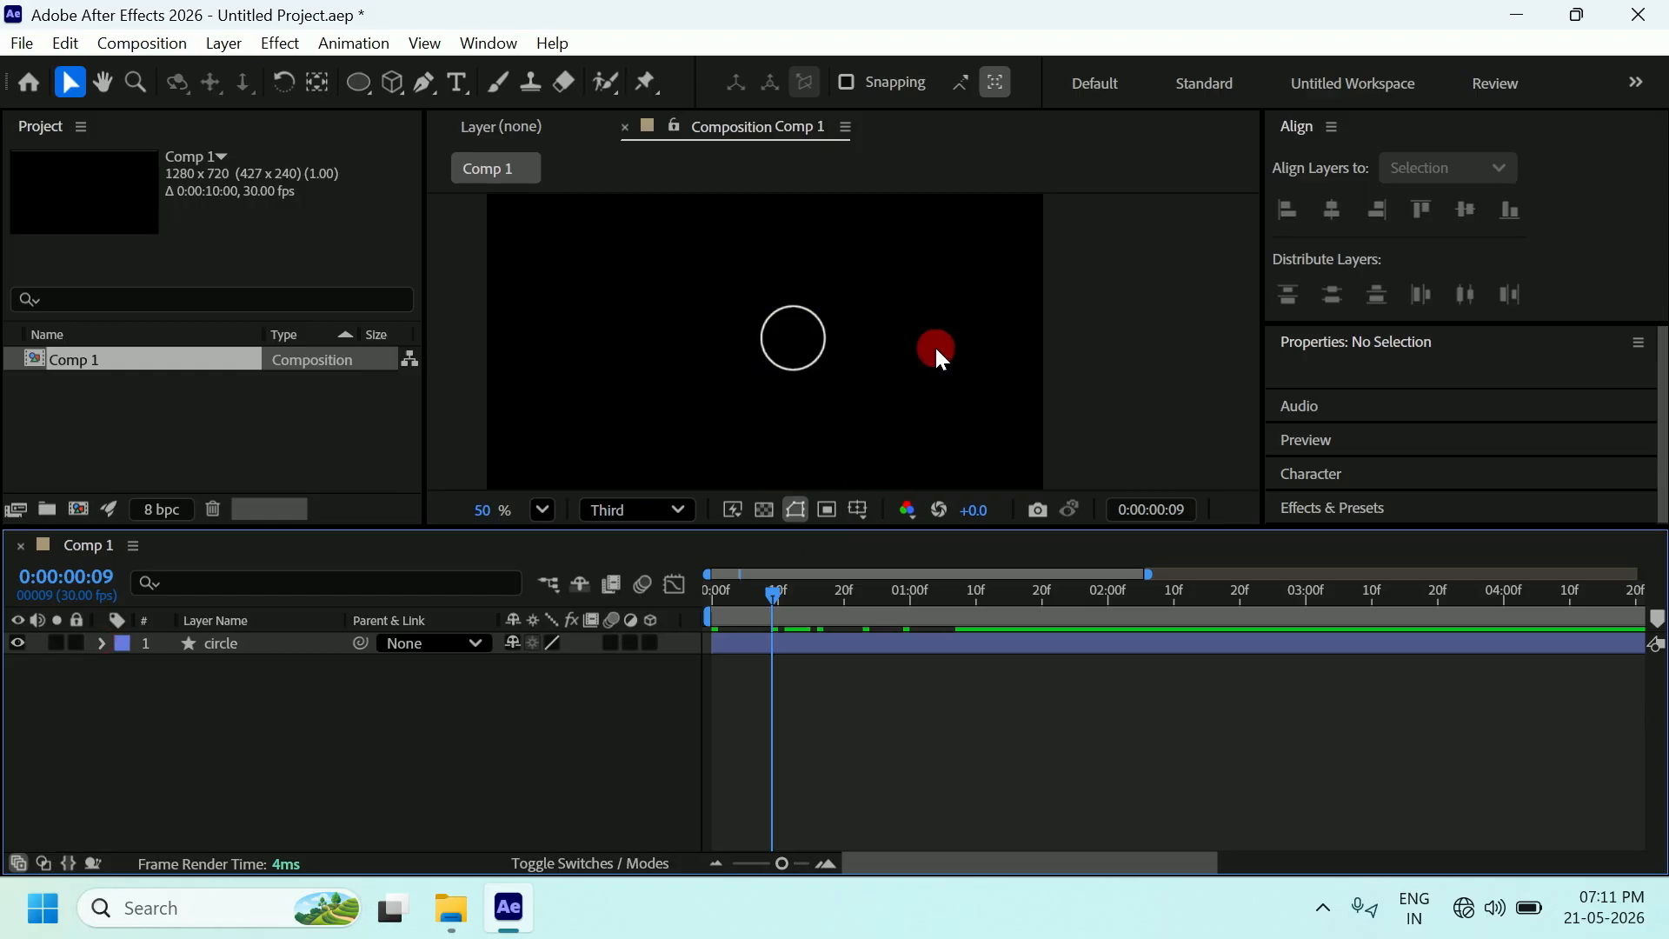
left_click(1124, 351)
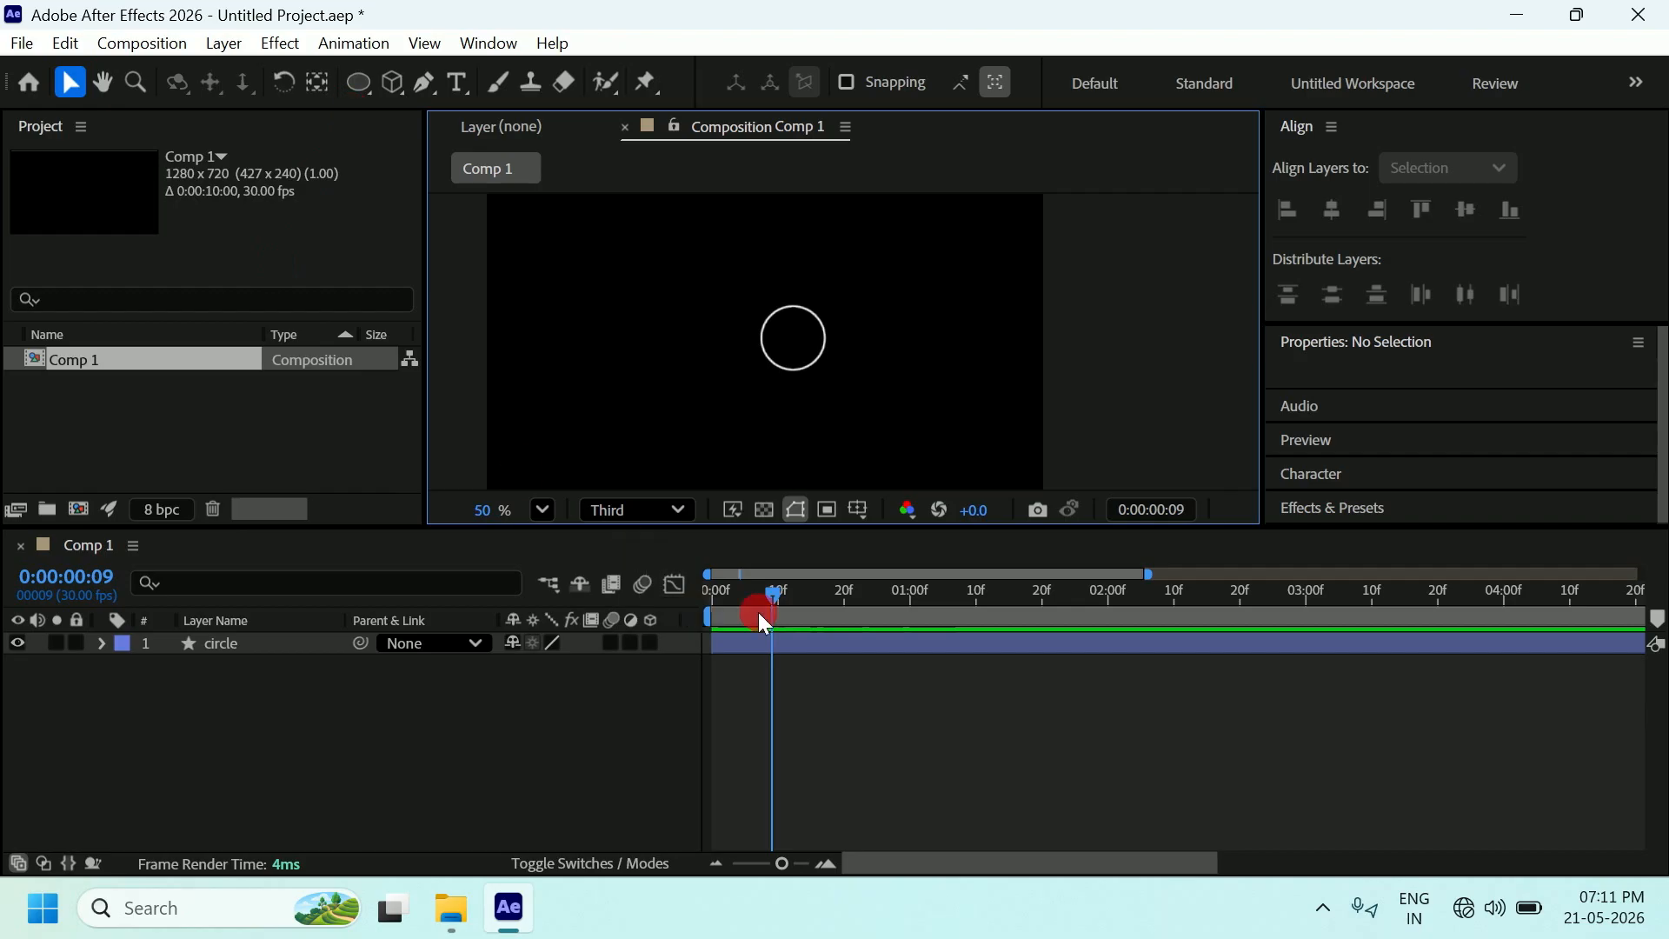
left_click_drag(768, 599, 711, 603)
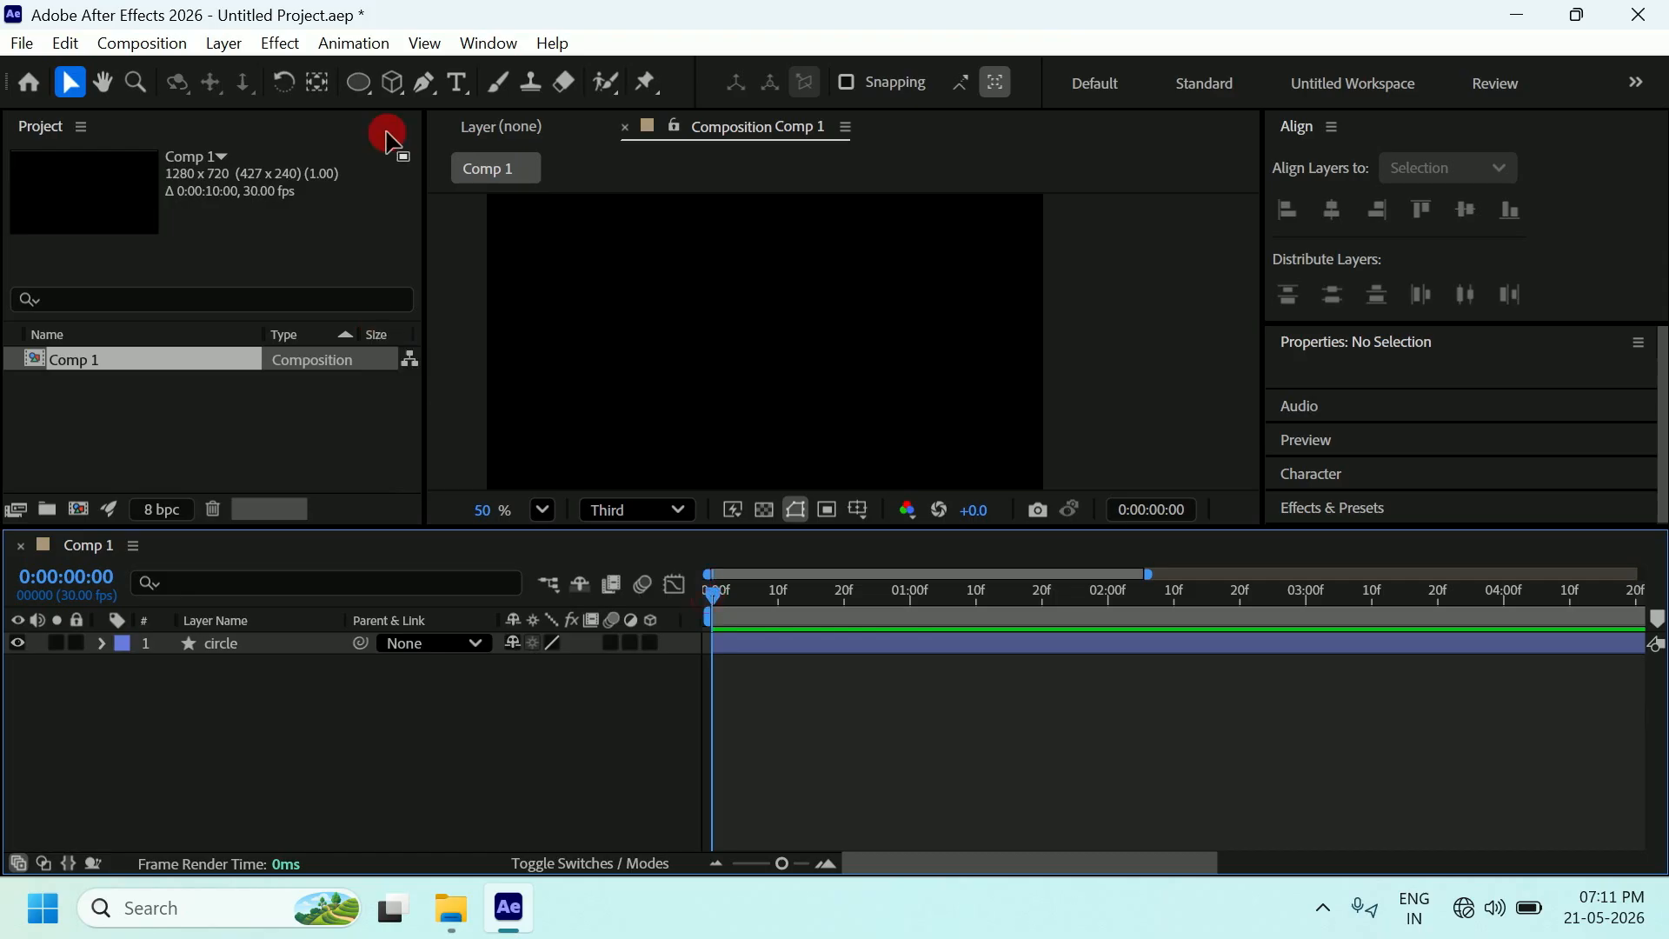
Draw a small rectangle near the comp centre with the Rectangle Tool and set its Fill to None.
left_click_drag(360, 88, 458, 90)
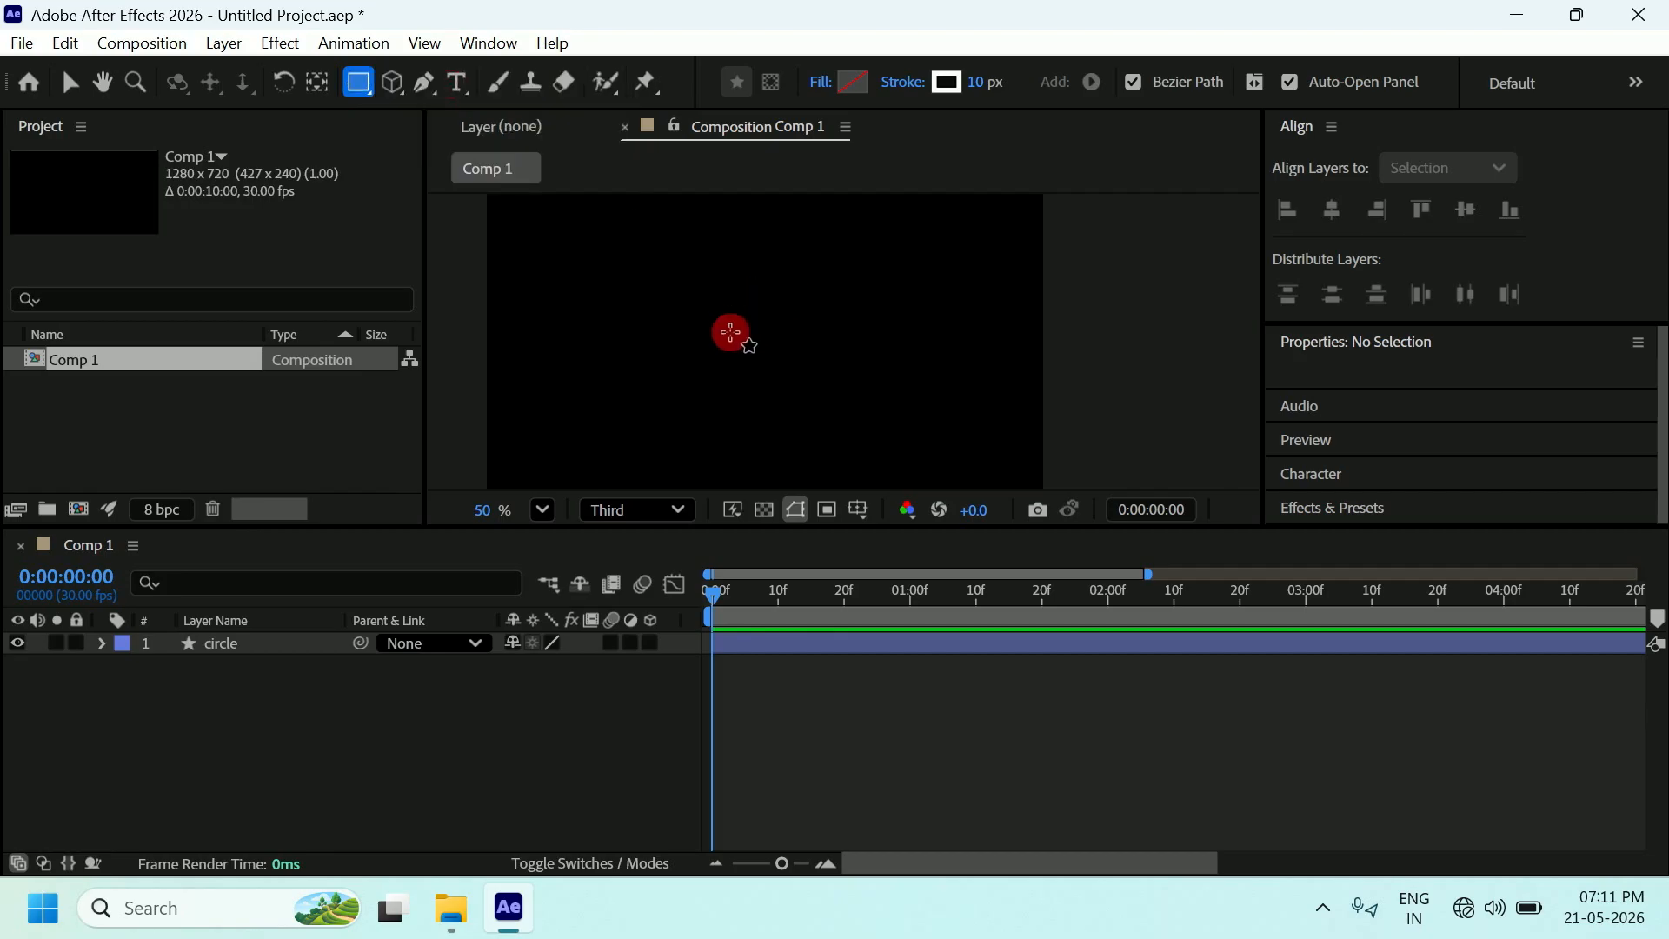
left_click_drag(730, 332, 774, 369)
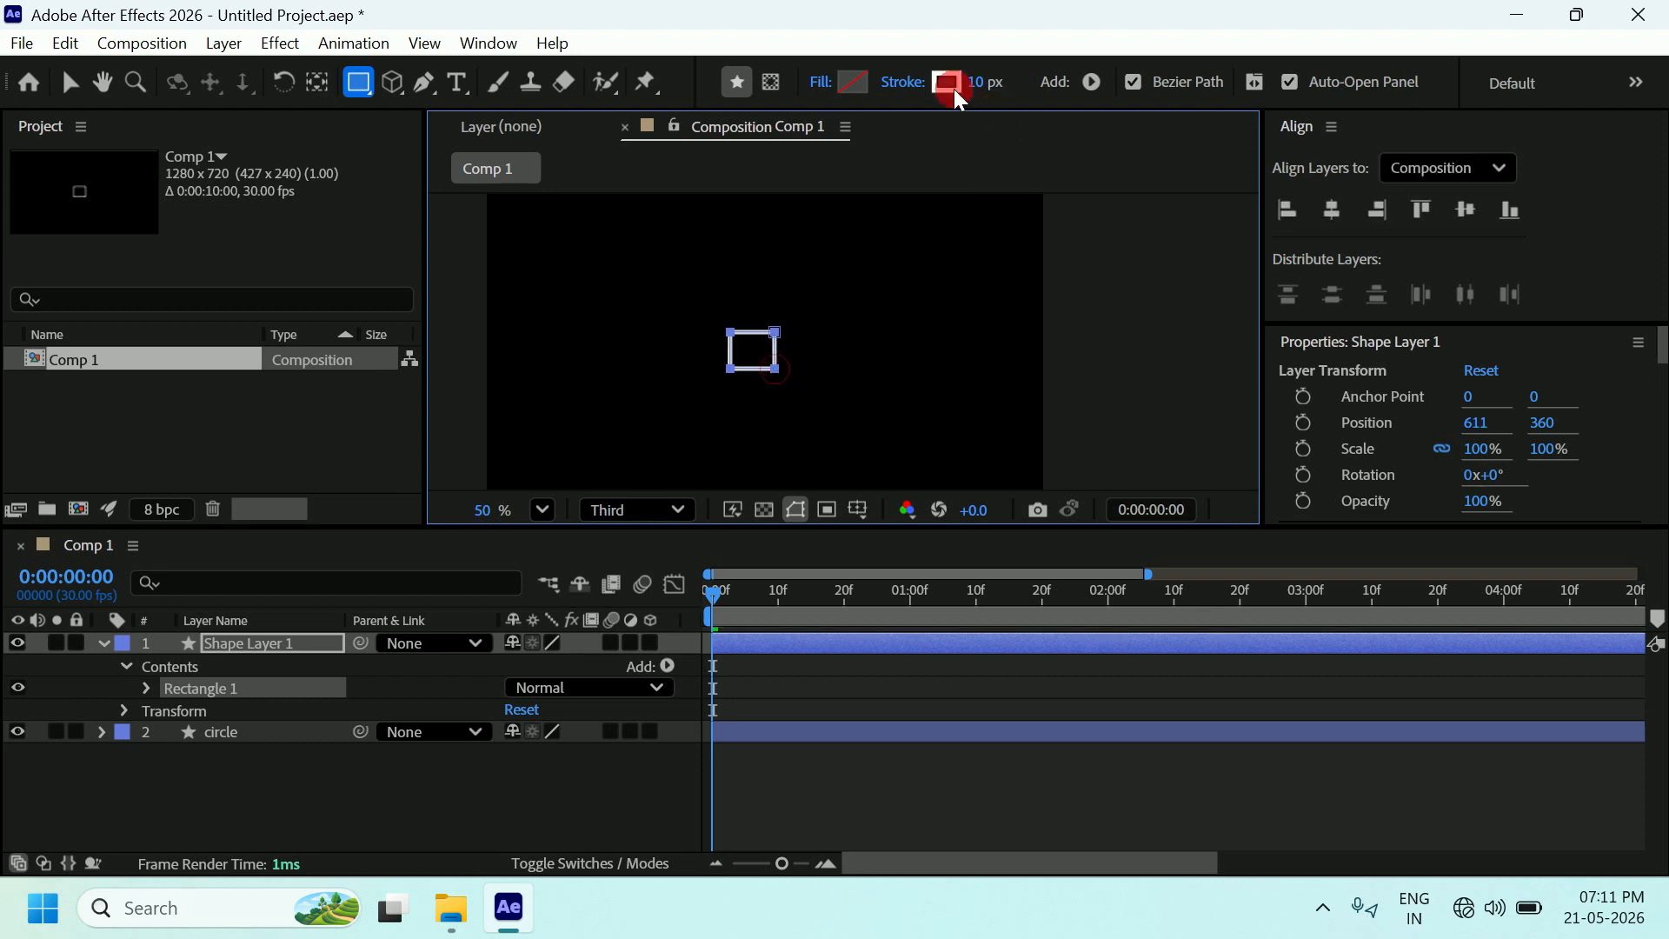
left_click(854, 87)
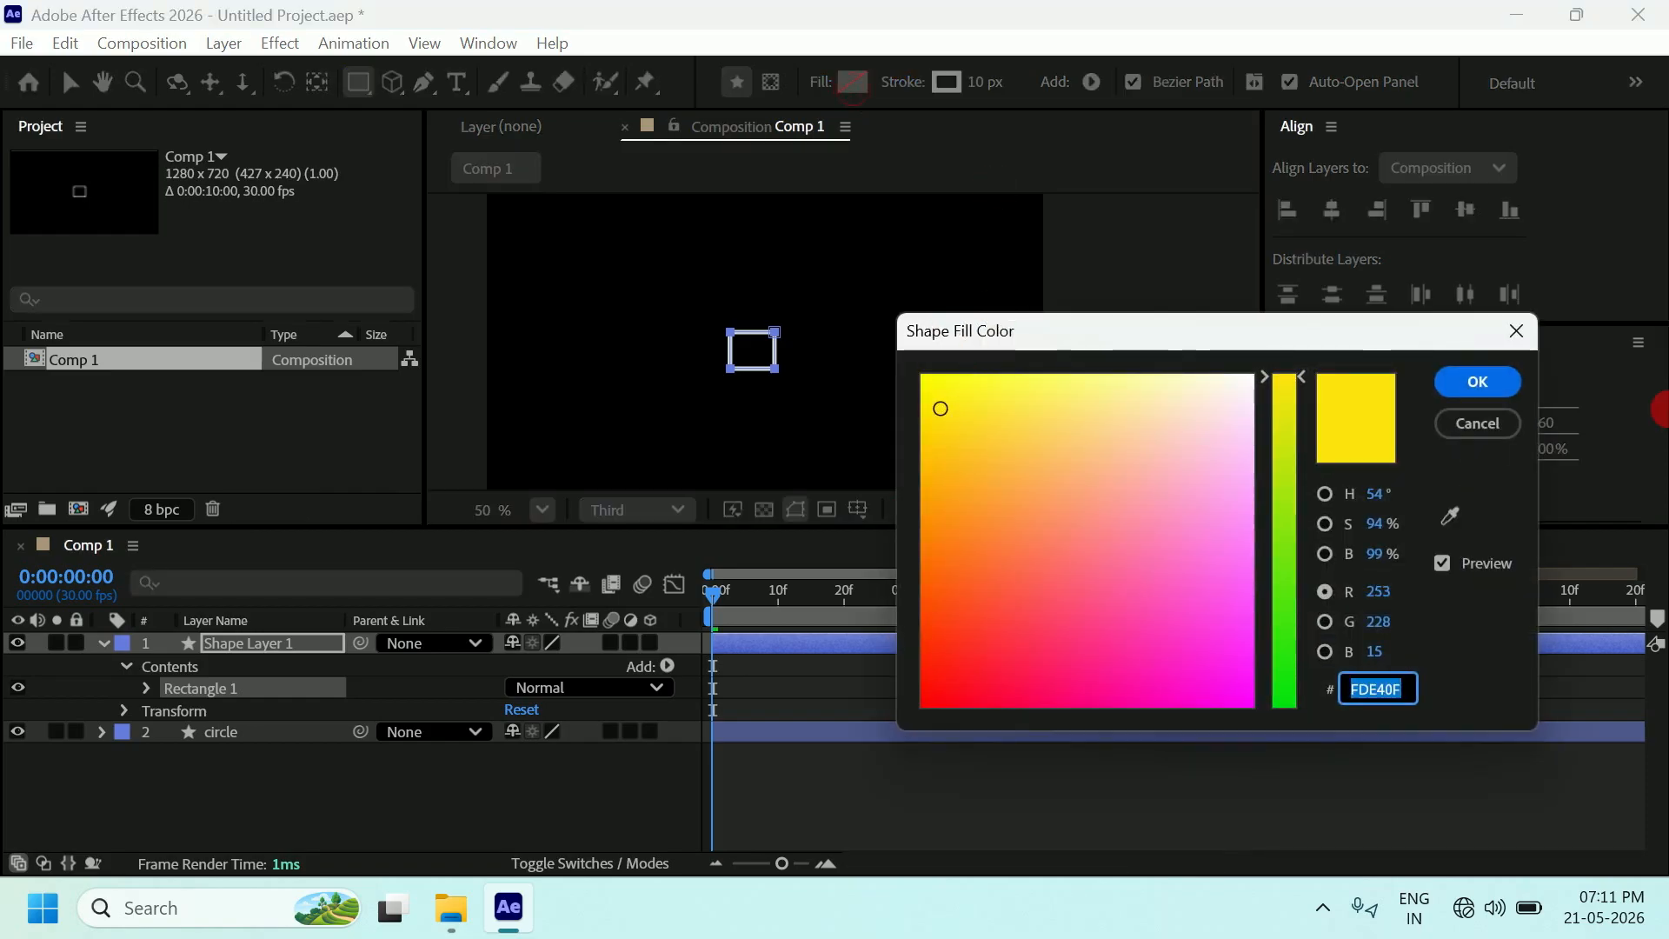
left_click(1488, 426)
left_click(946, 87)
left_click(820, 84)
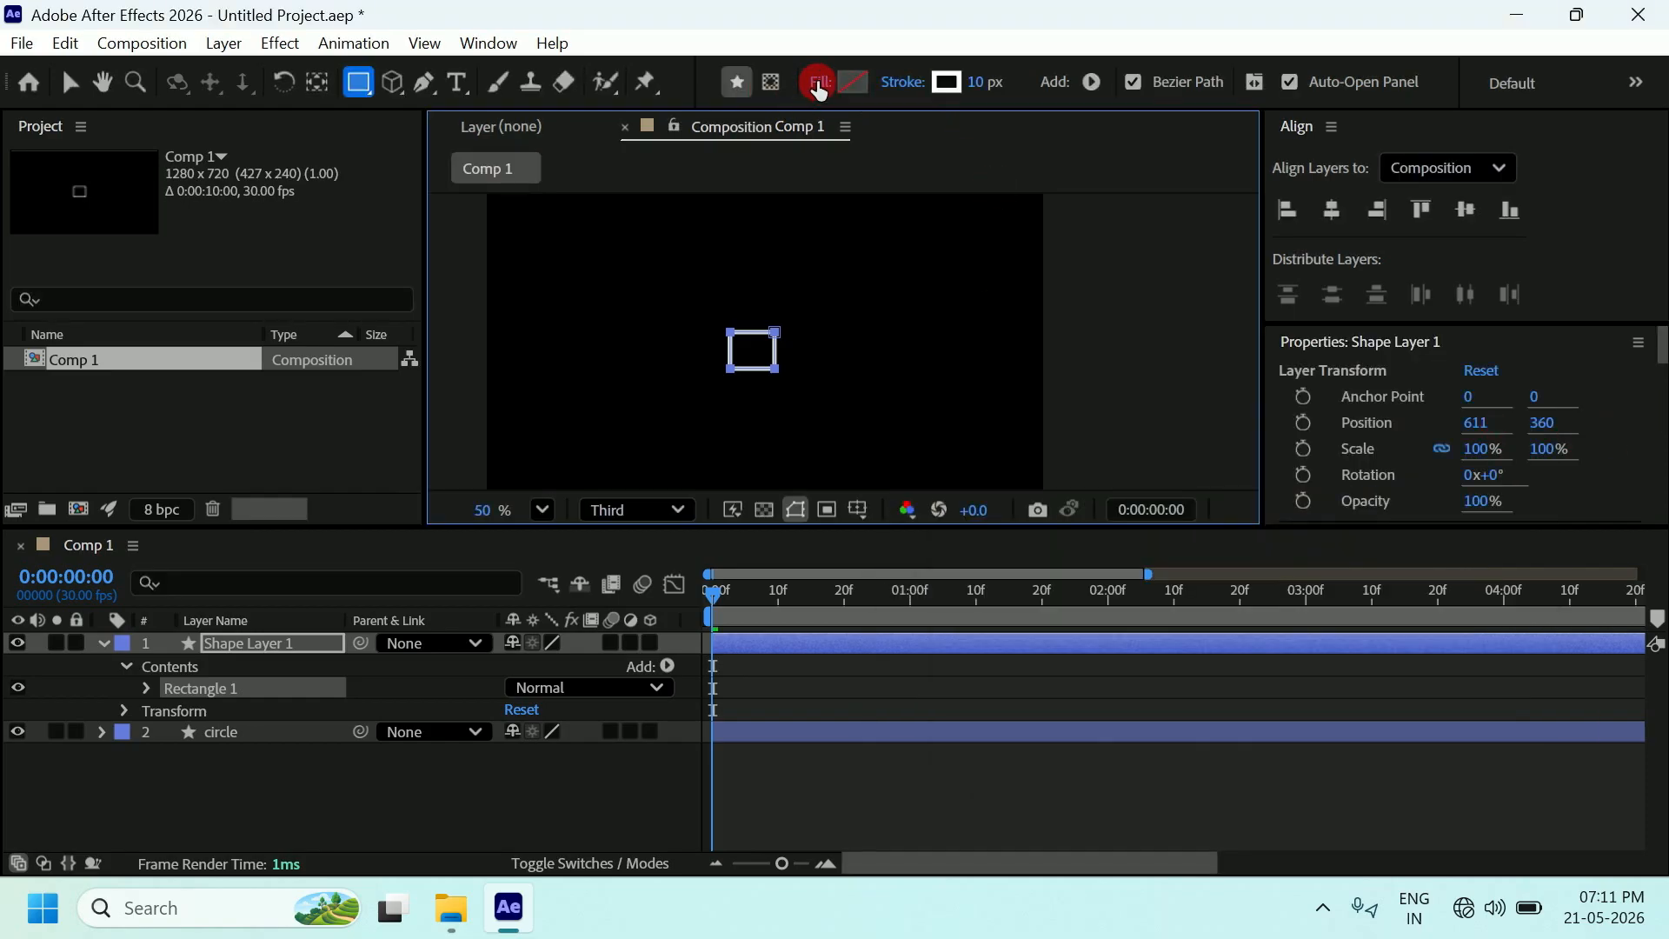
left_click(1187, 452)
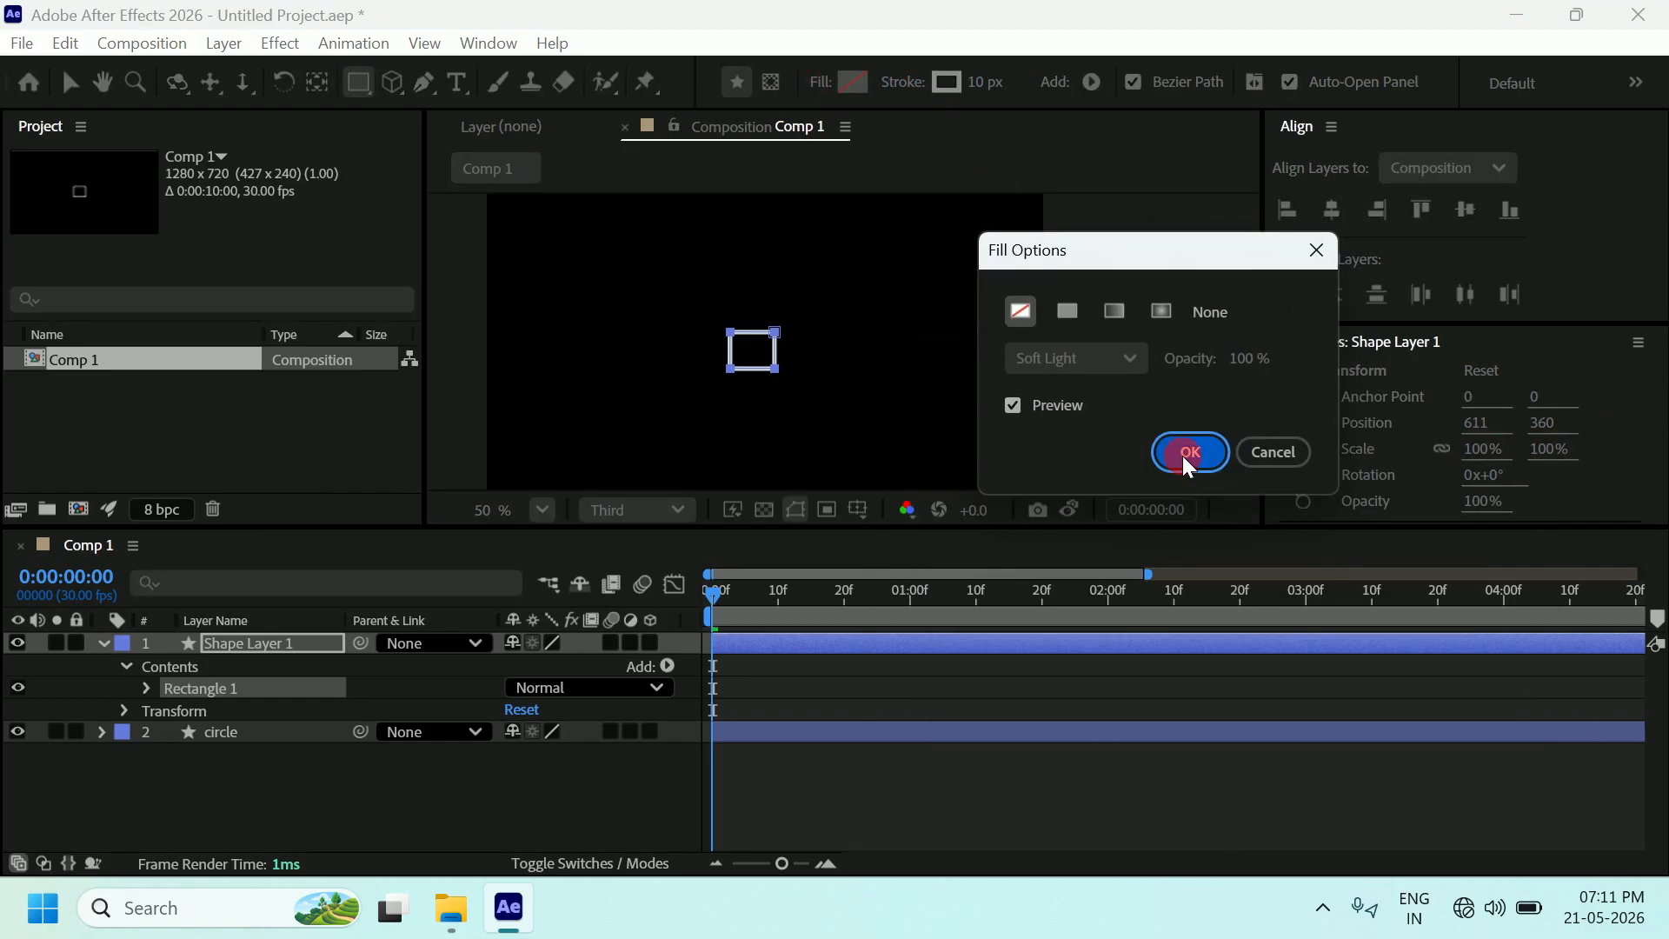
left_click(978, 91)
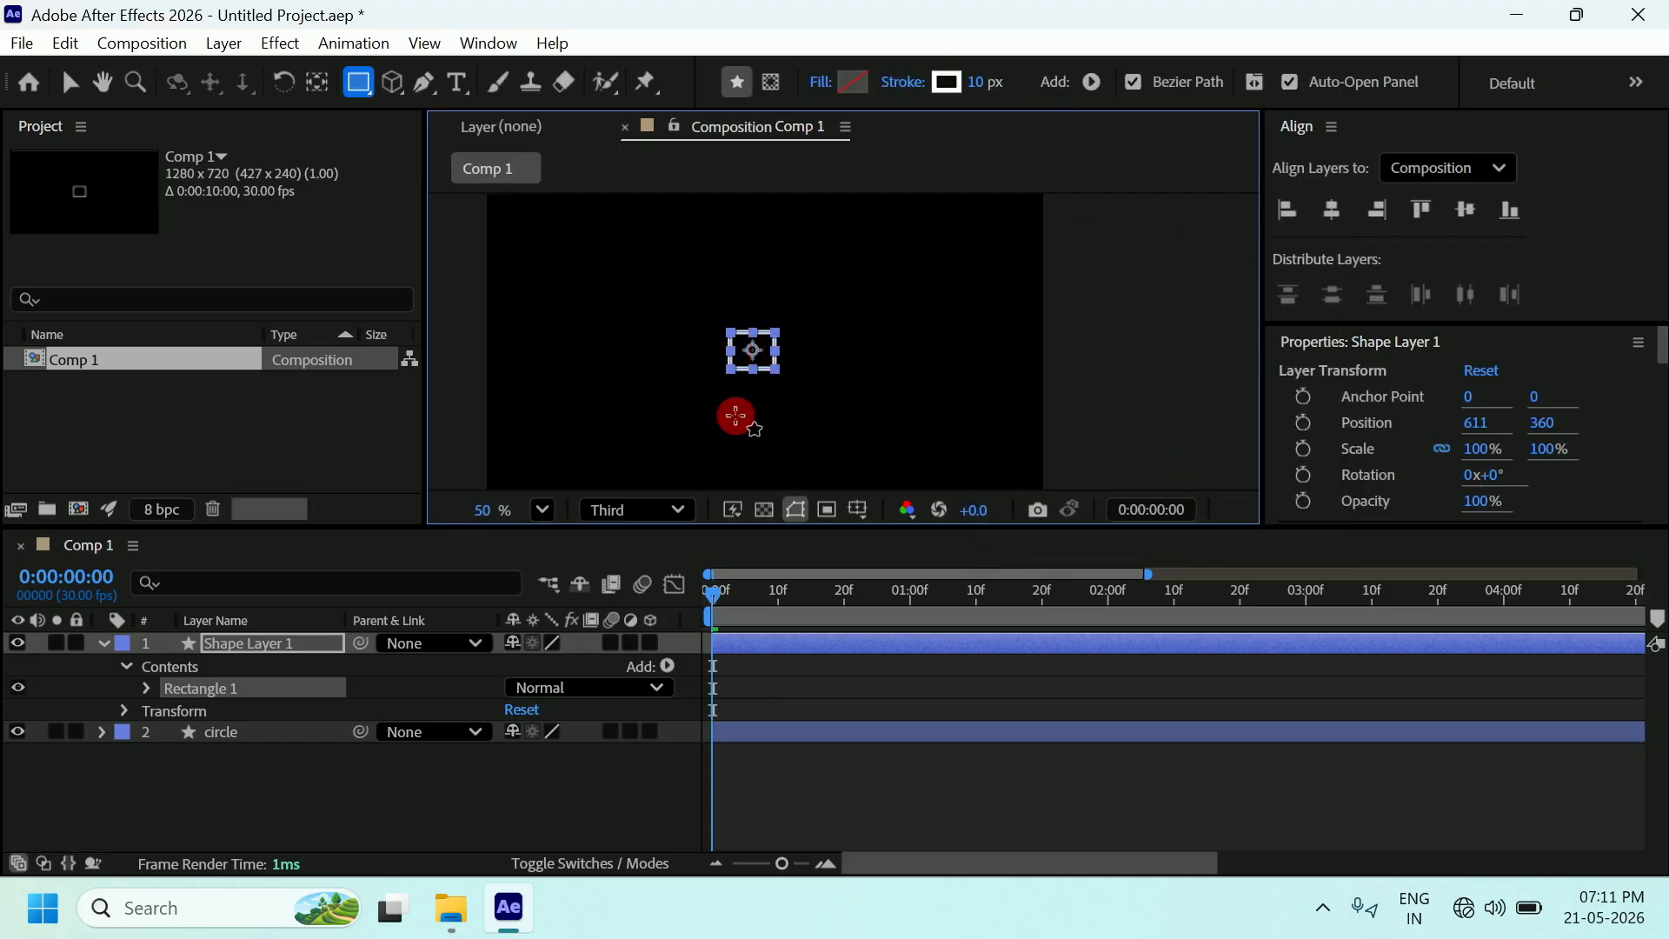
Align Shape Layer 1 horizontally to the composition so it sits at 640, 360.
left_click(69, 82)
left_click(1476, 346)
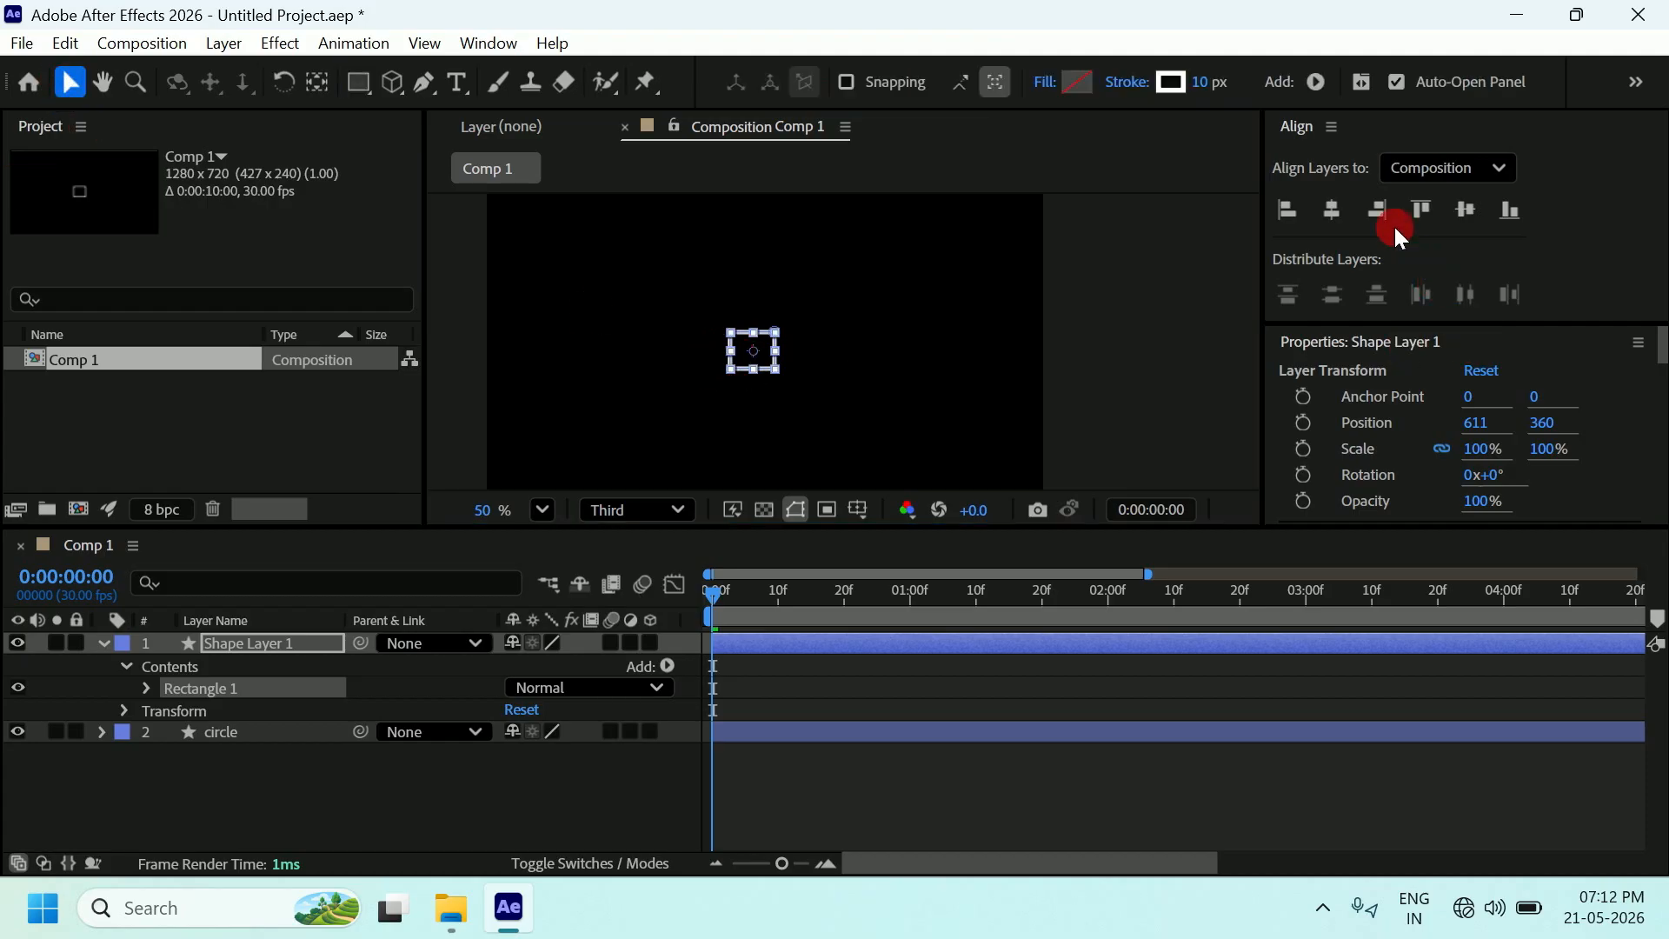
mouse_move(1659, 344)
left_mouse_down()
mouse_move(1654, 484)
mouse_move(1656, 344)
left_mouse_up()
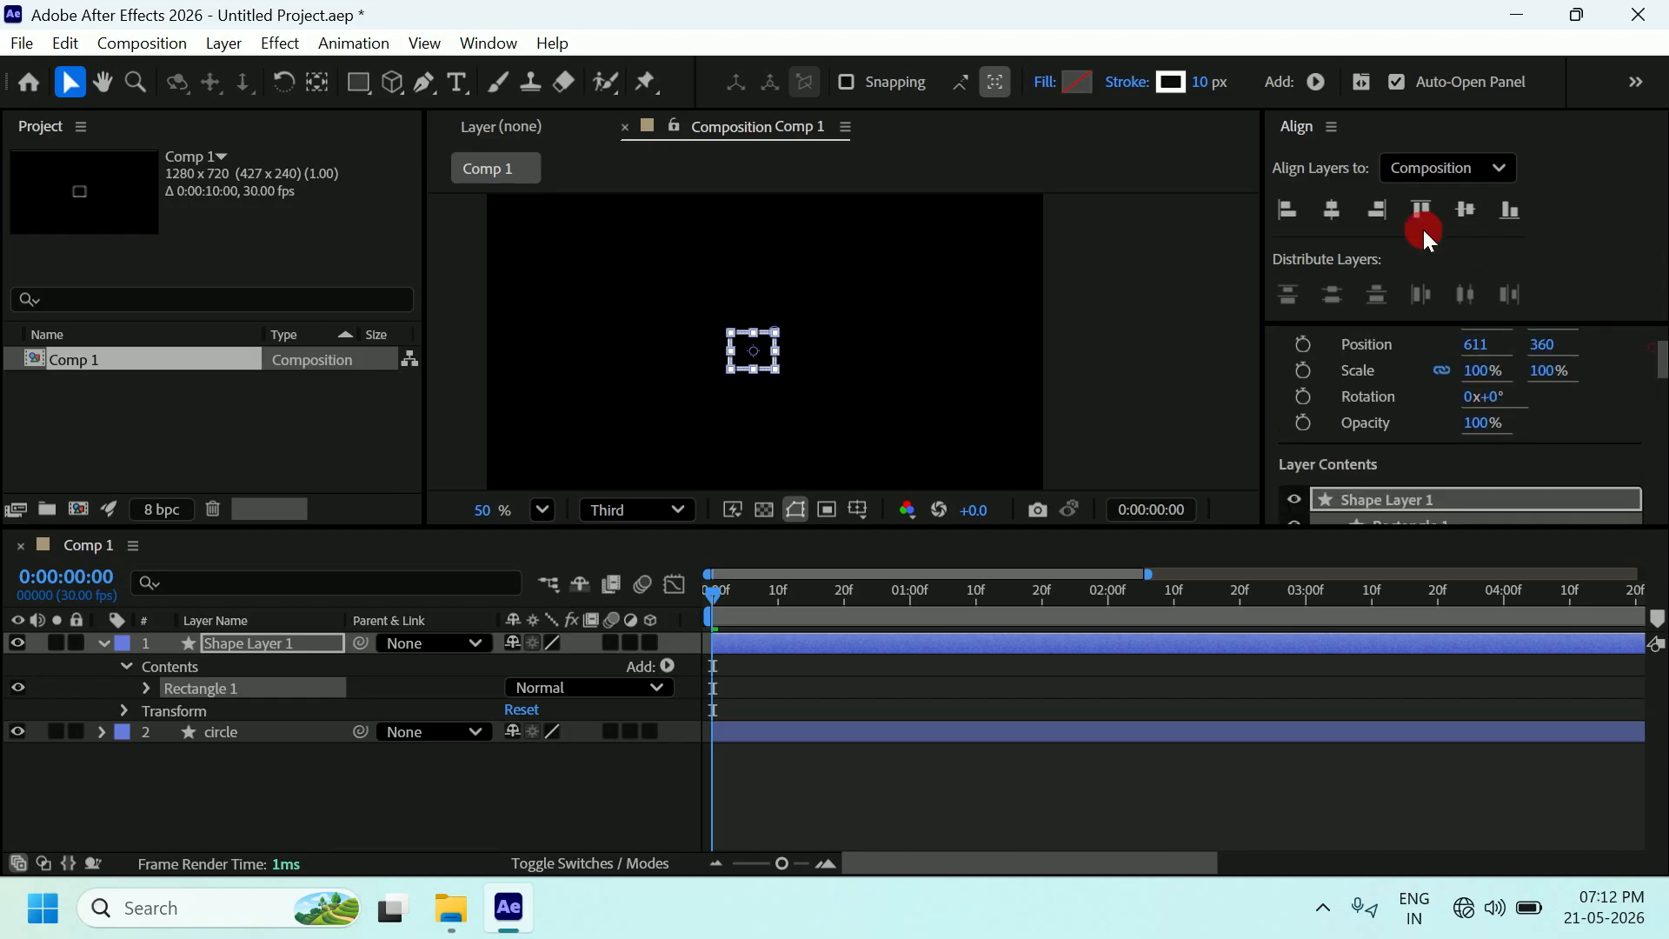
left_click(1332, 210)
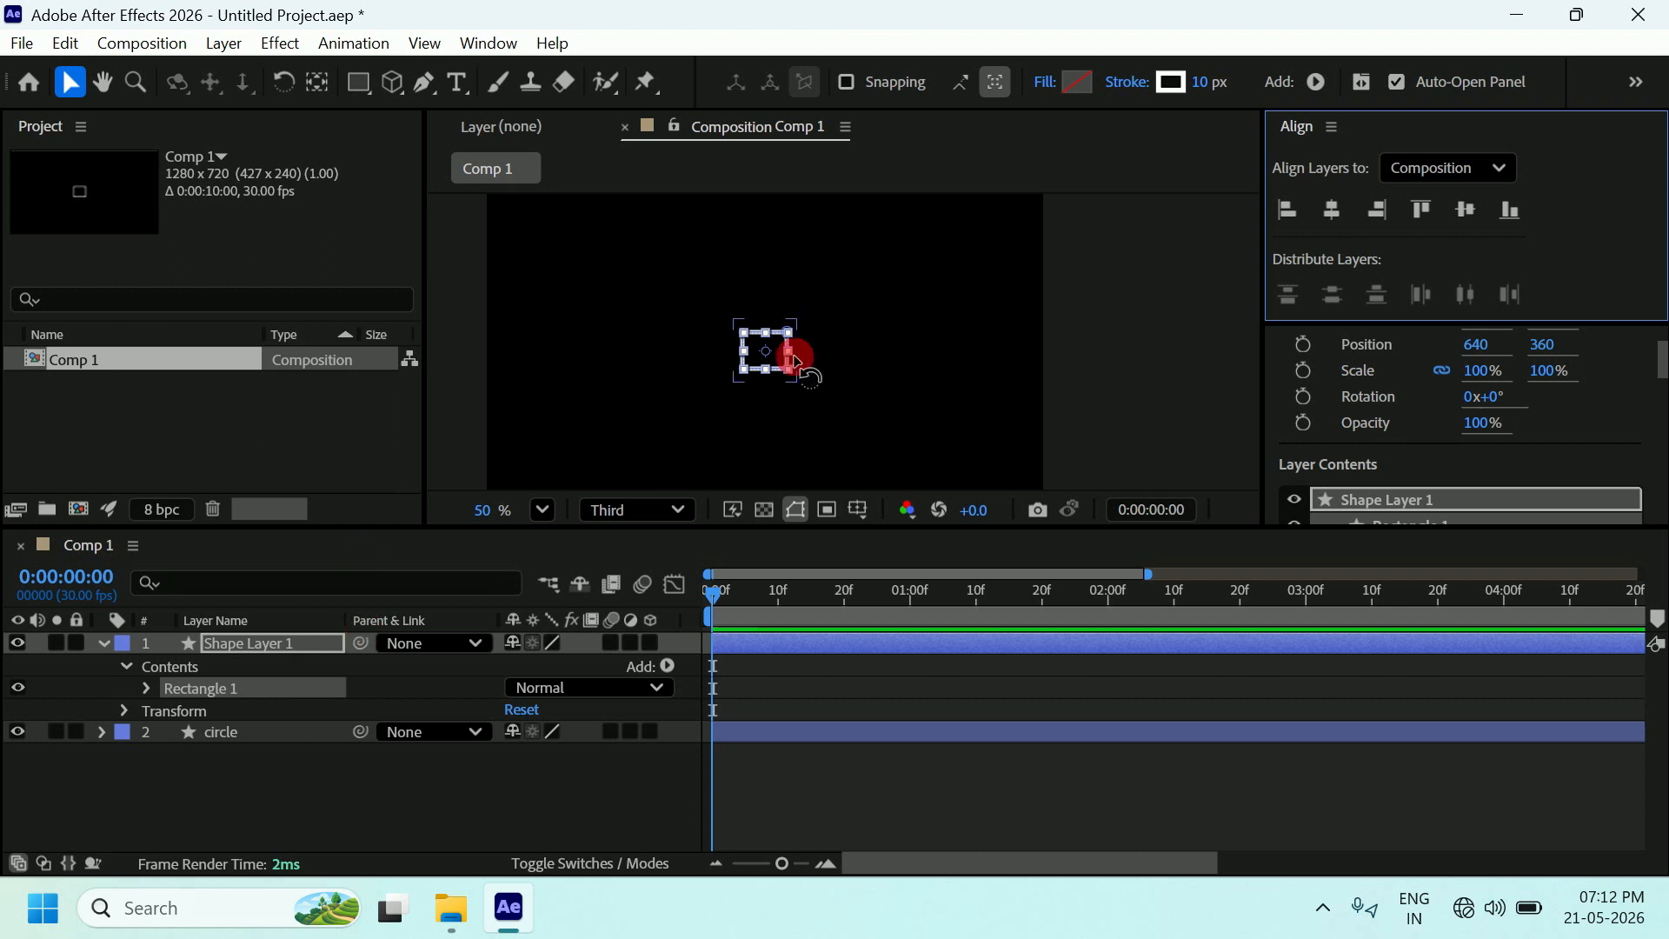
left_click(278, 644)
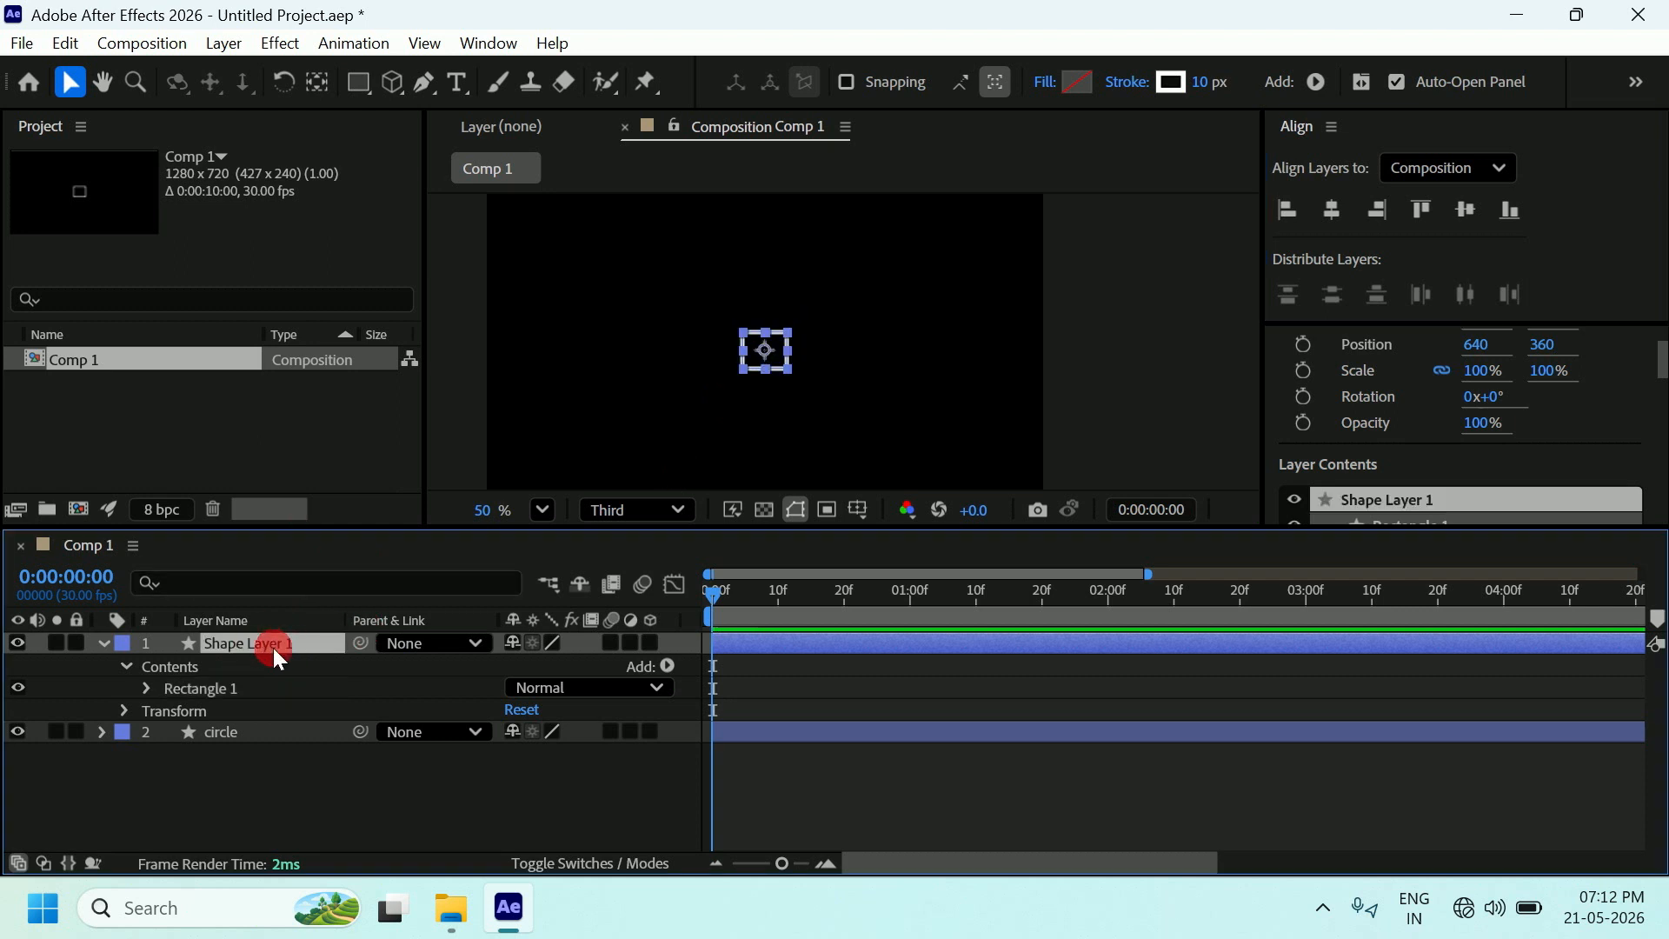
Rename Shape Layer 1 to 'rectangle'.
key("Return")
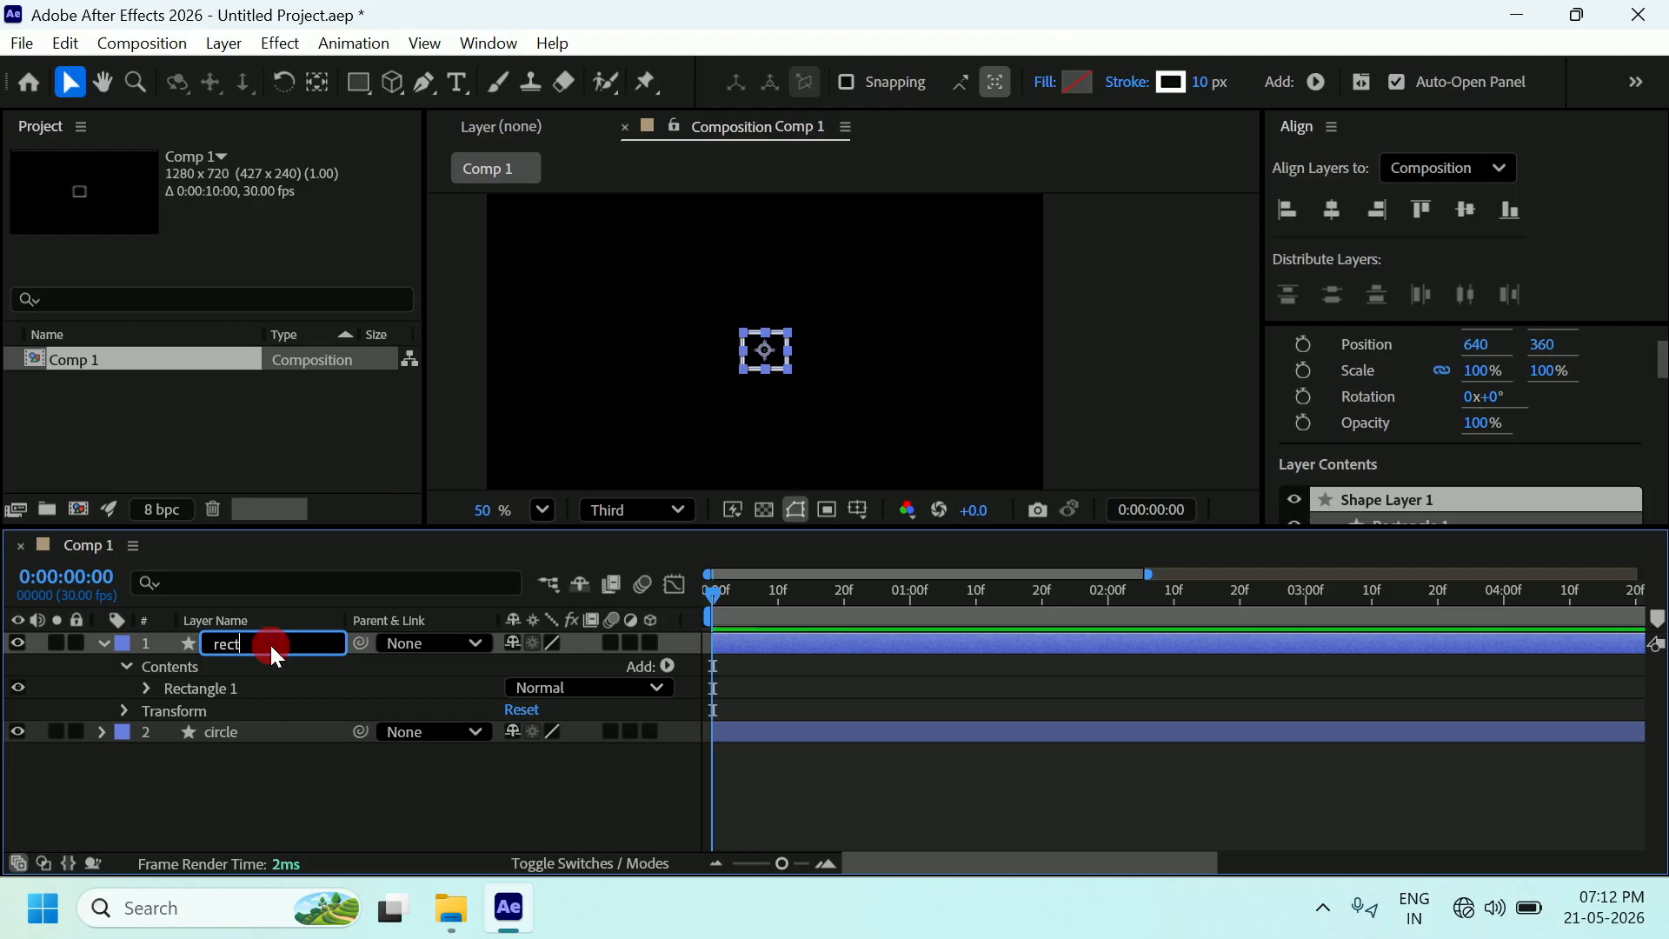
type("rectangle")
key("Return")
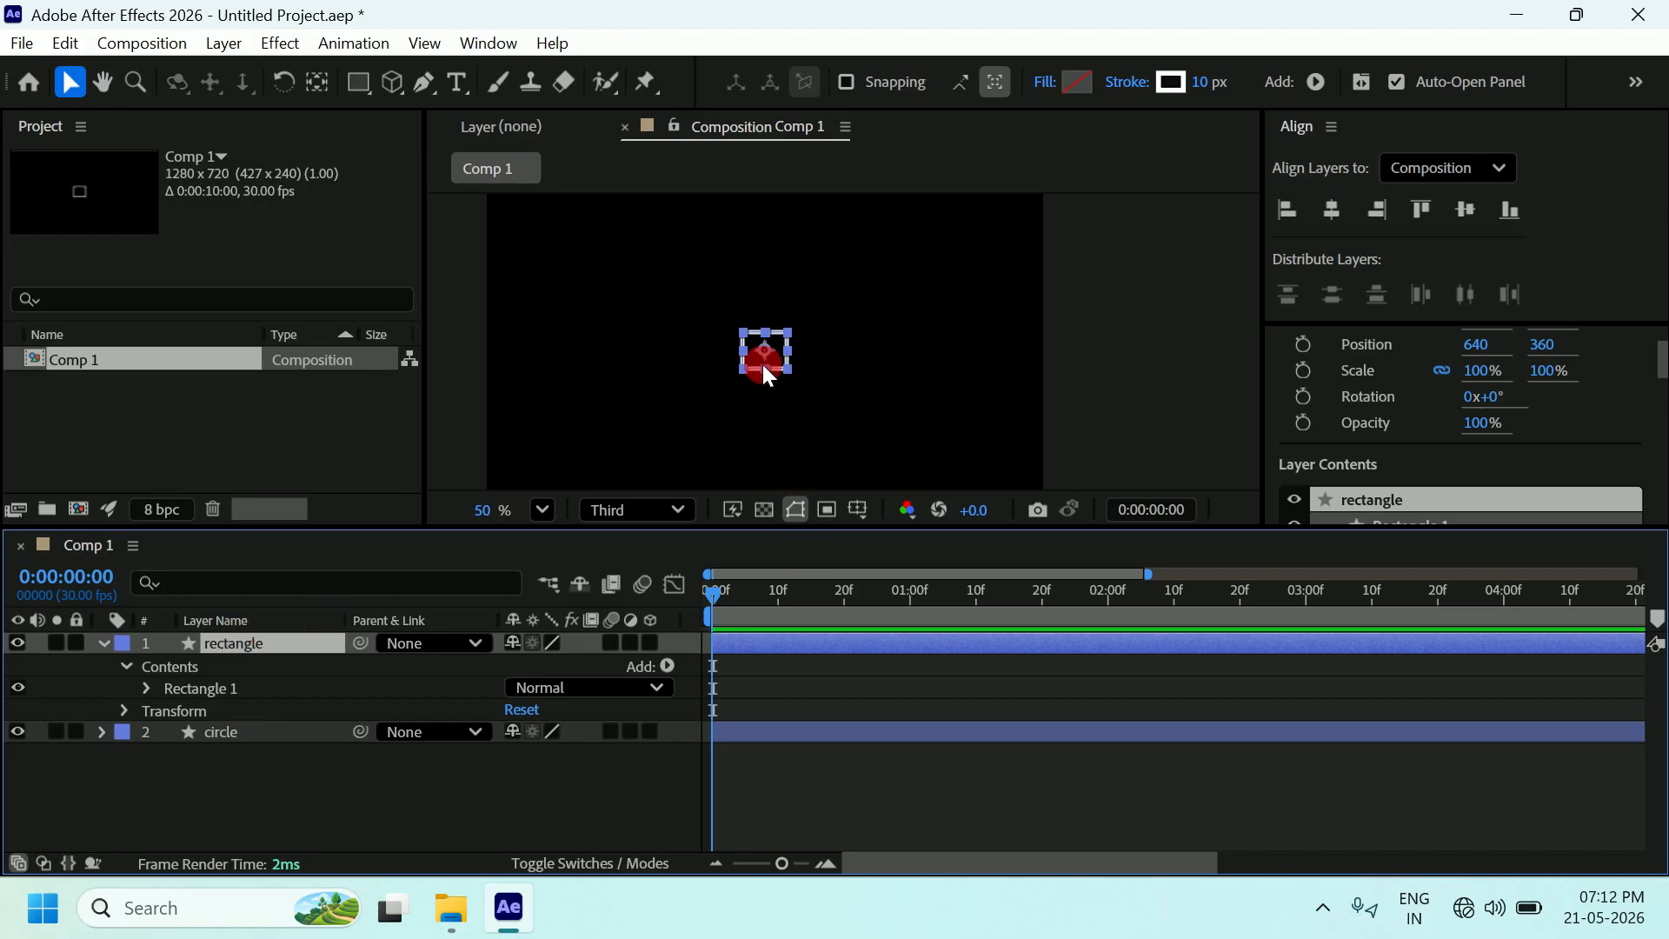
left_click(233, 732)
Copy the circle layer's two Position keyframes with Edit > Copy.
left_click(226, 733)
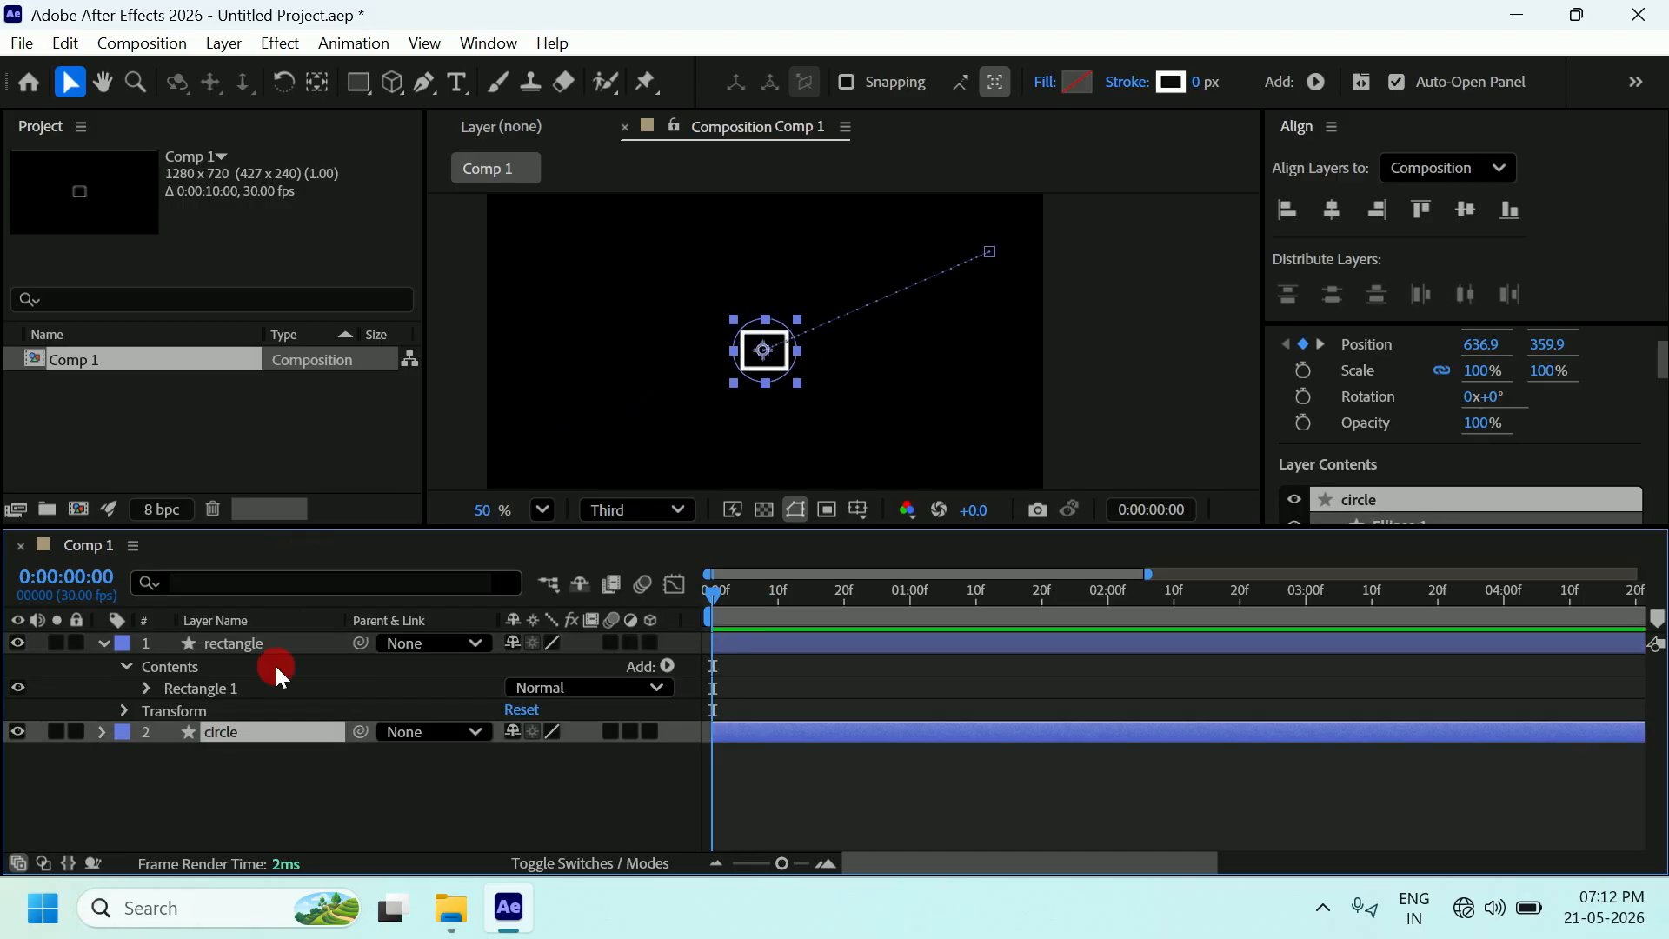
left_click(101, 732)
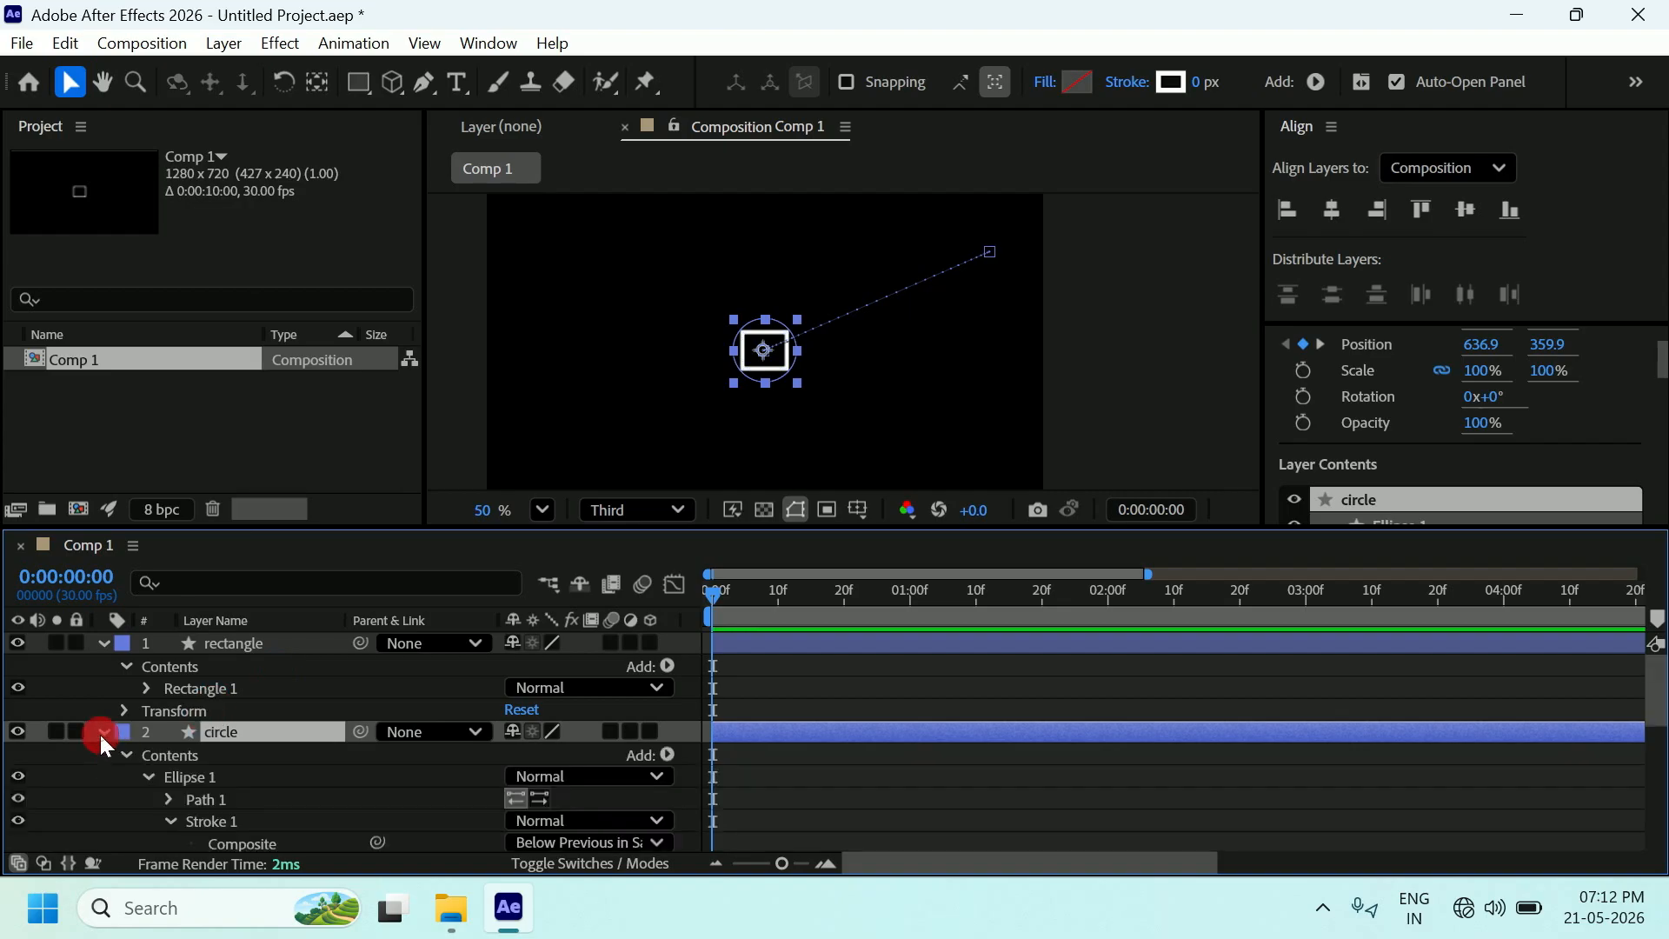
left_click_drag(1650, 677, 1633, 817)
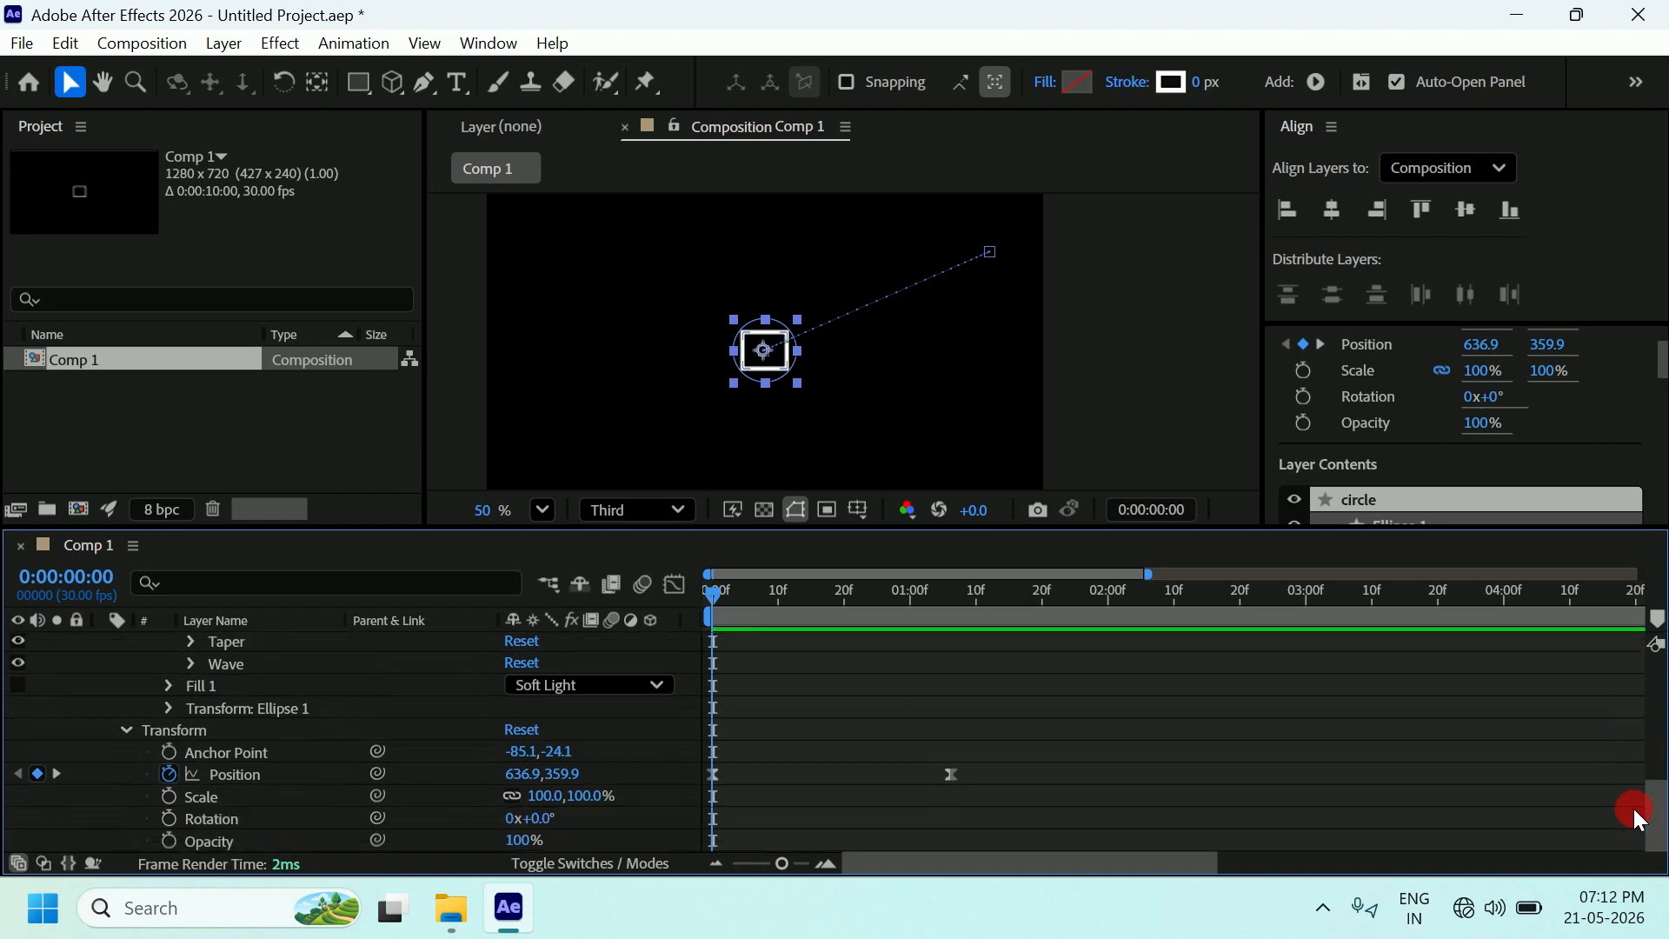
left_click(230, 769)
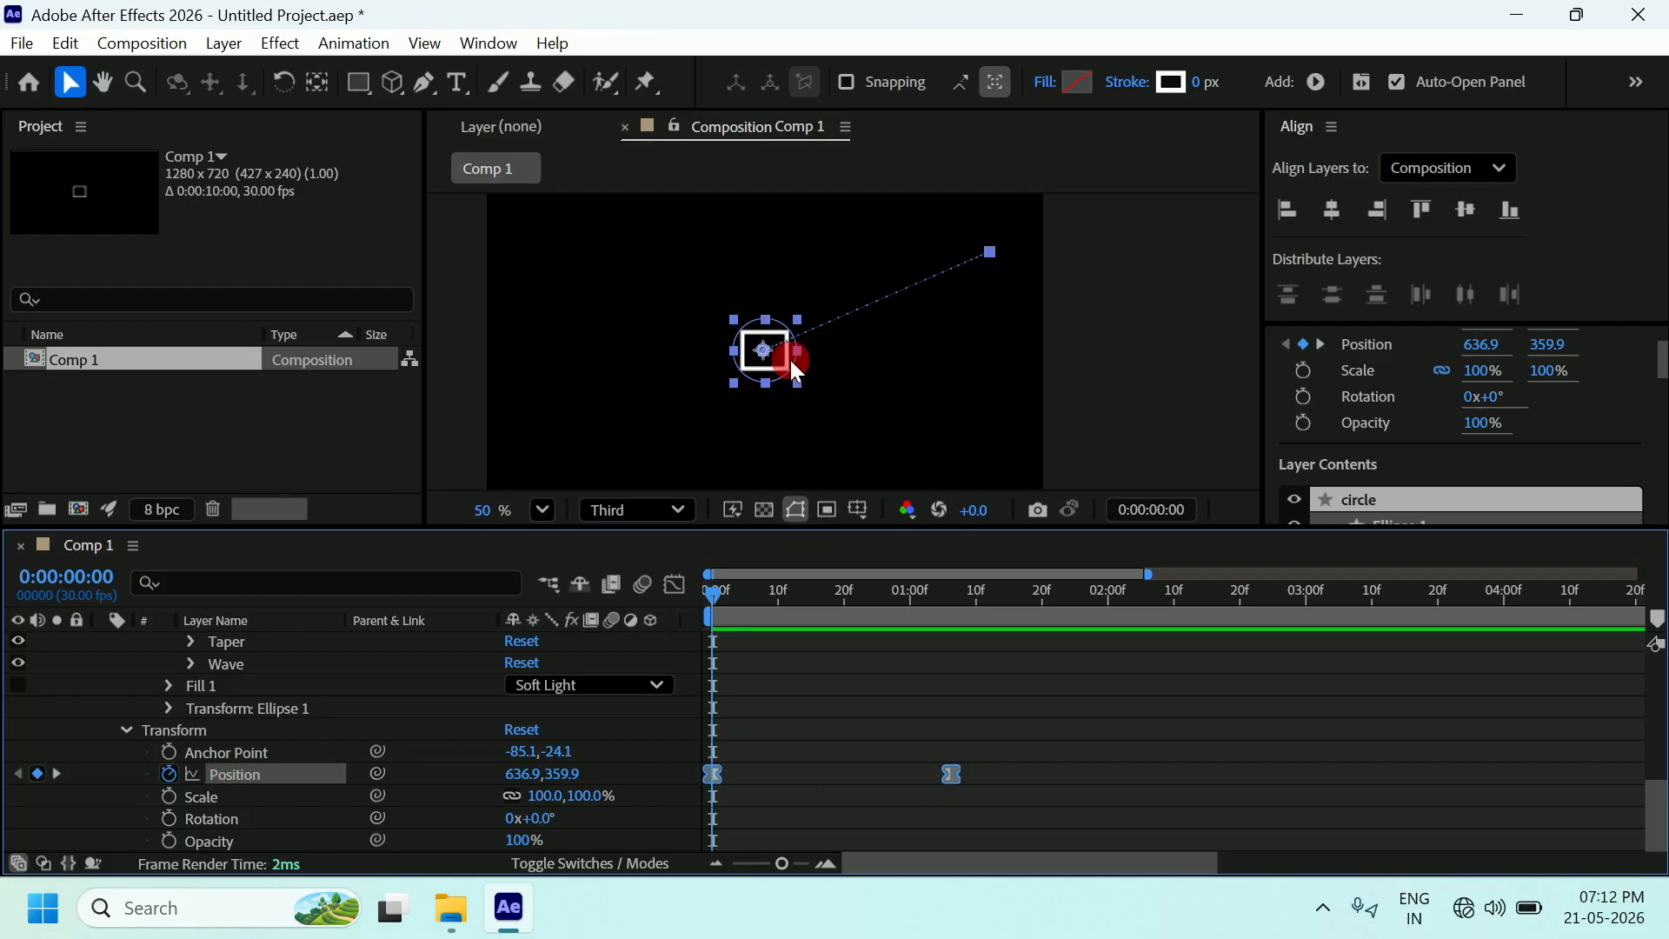
left_click_drag(998, 787, 669, 760)
left_click(949, 773)
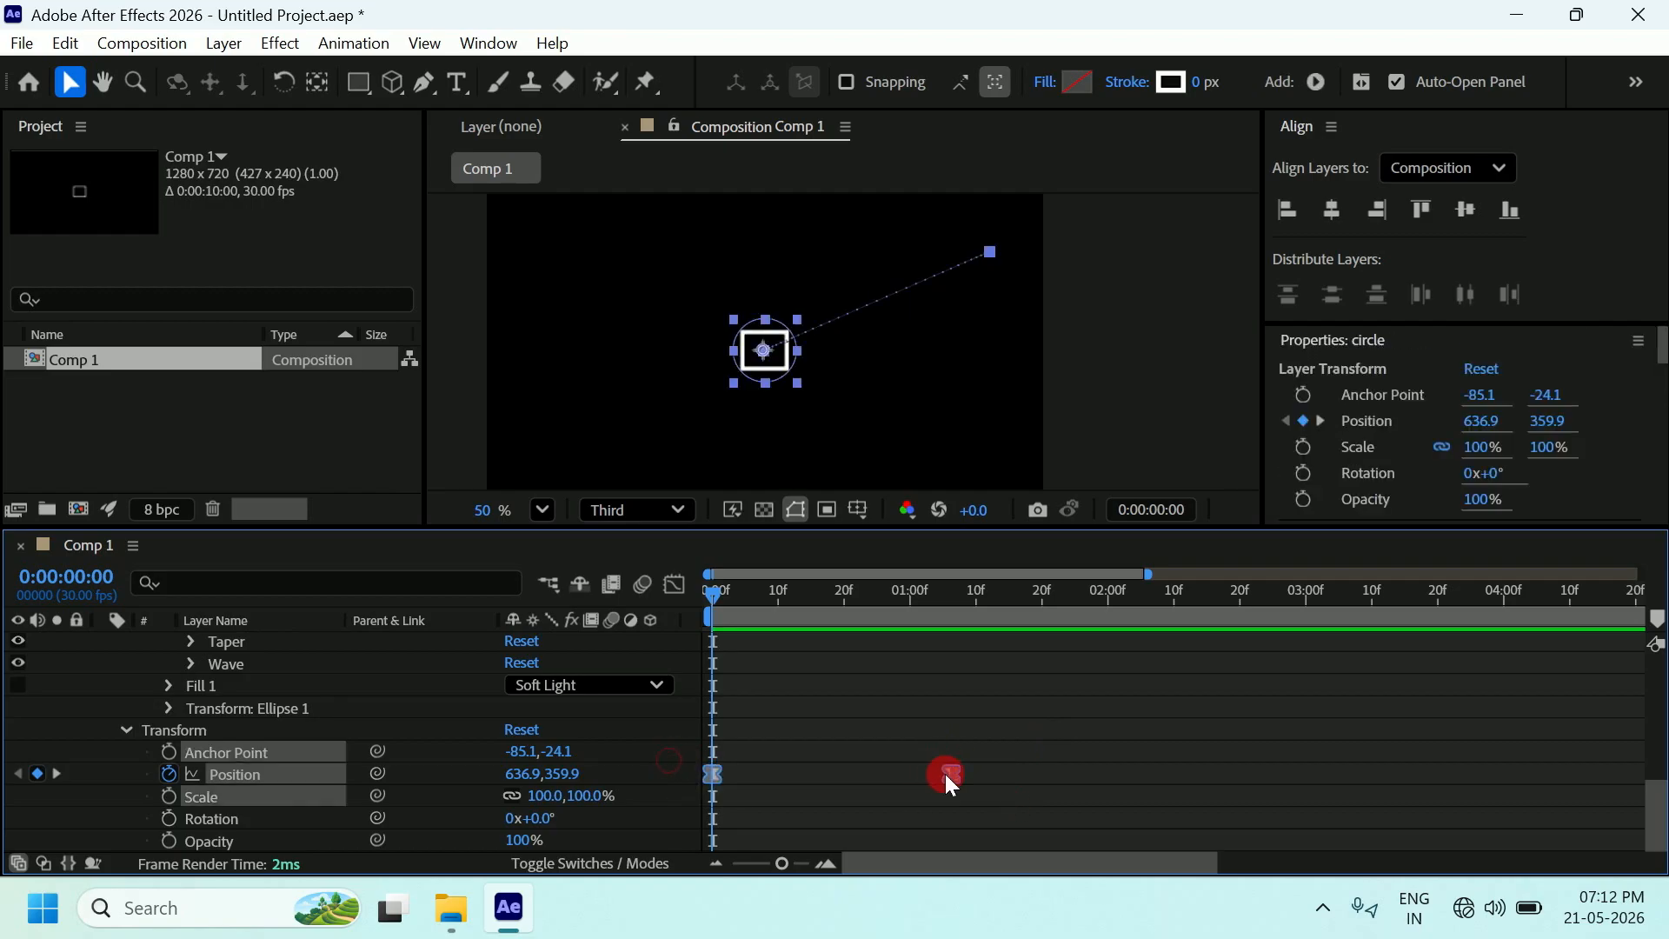
left_click(65, 44)
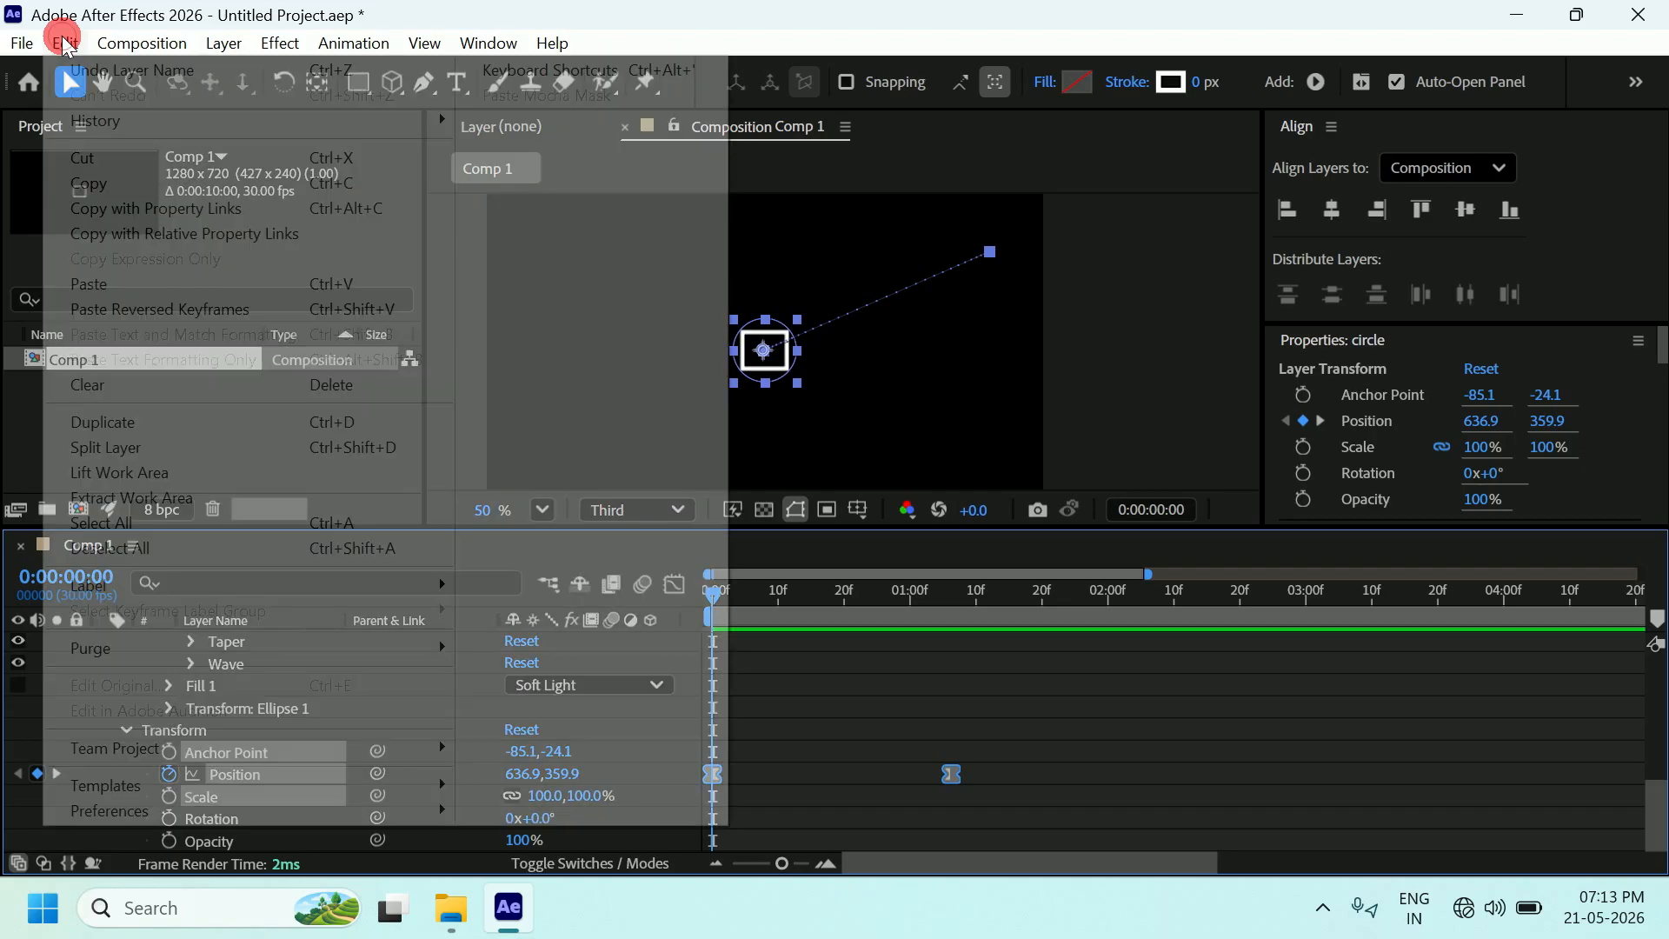
left_click(102, 183)
Collapse the circle layer's shape properties and select the rectangle layer.
left_click(1039, 785)
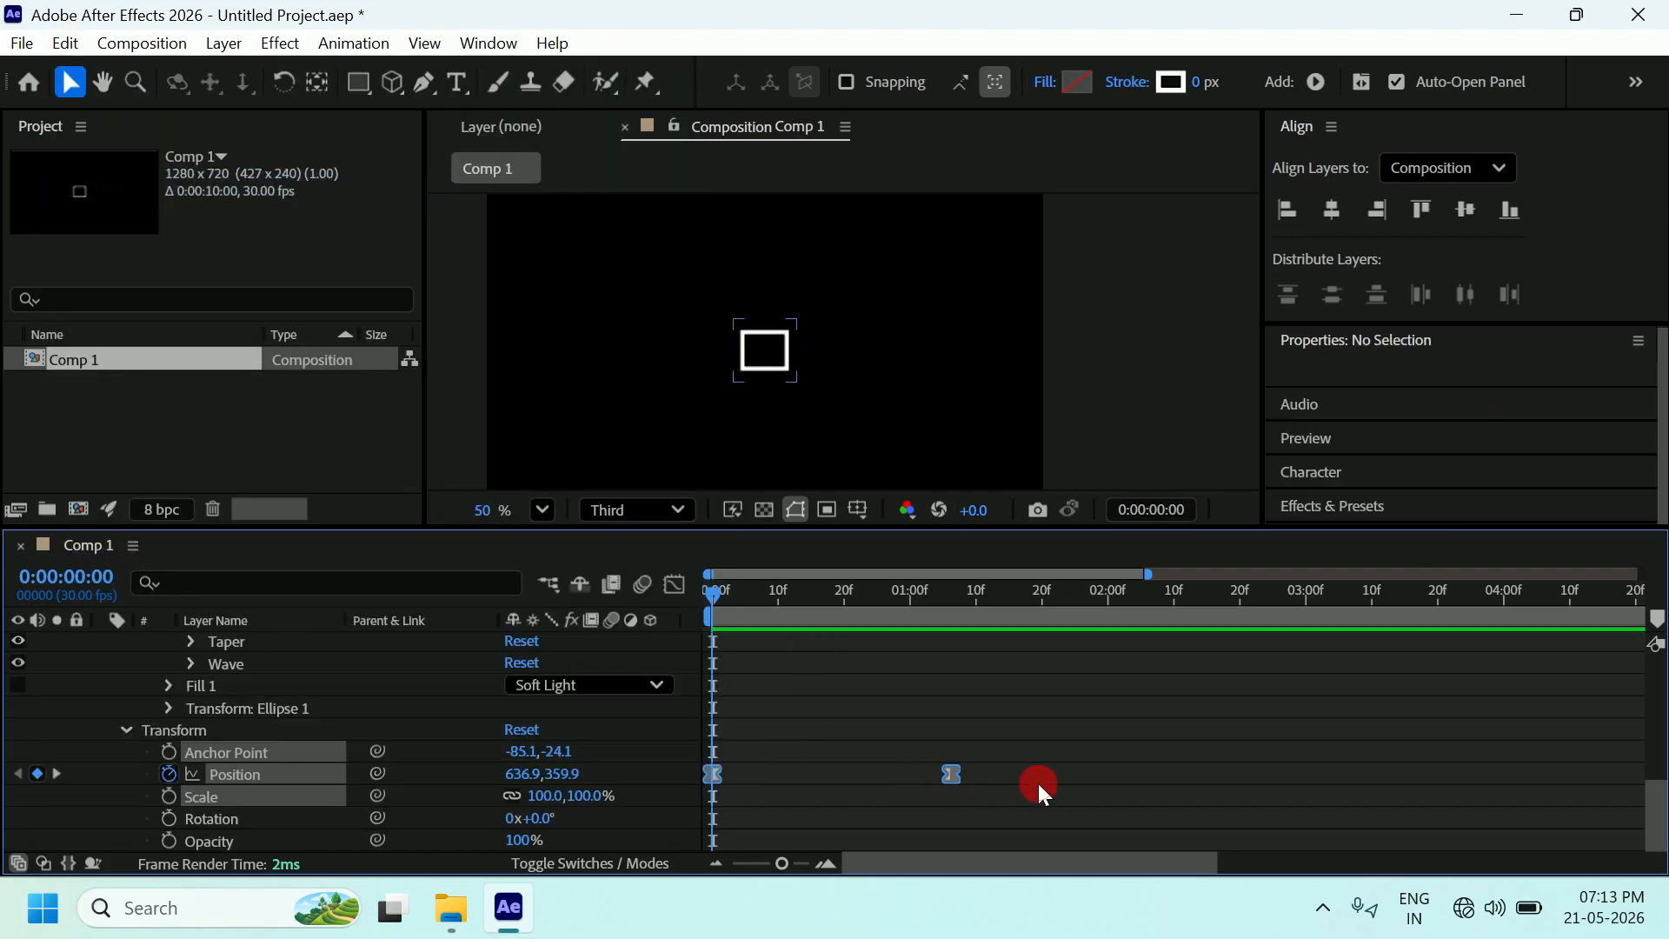
left_click_drag(1657, 834, 1656, 665)
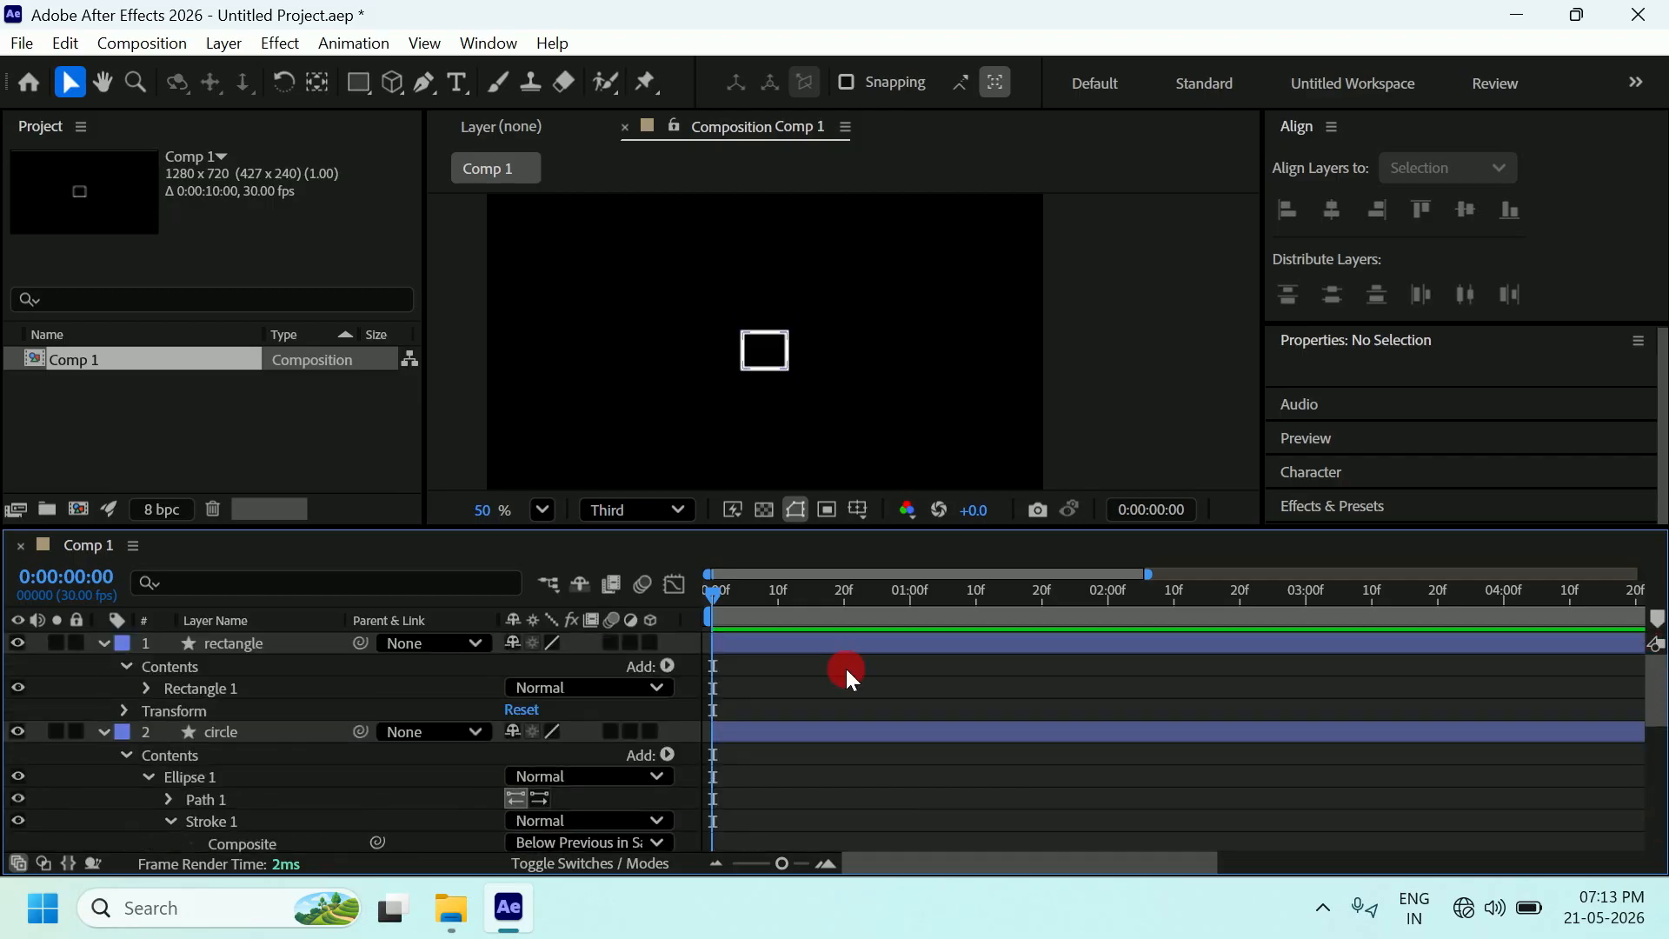
left_click(103, 731)
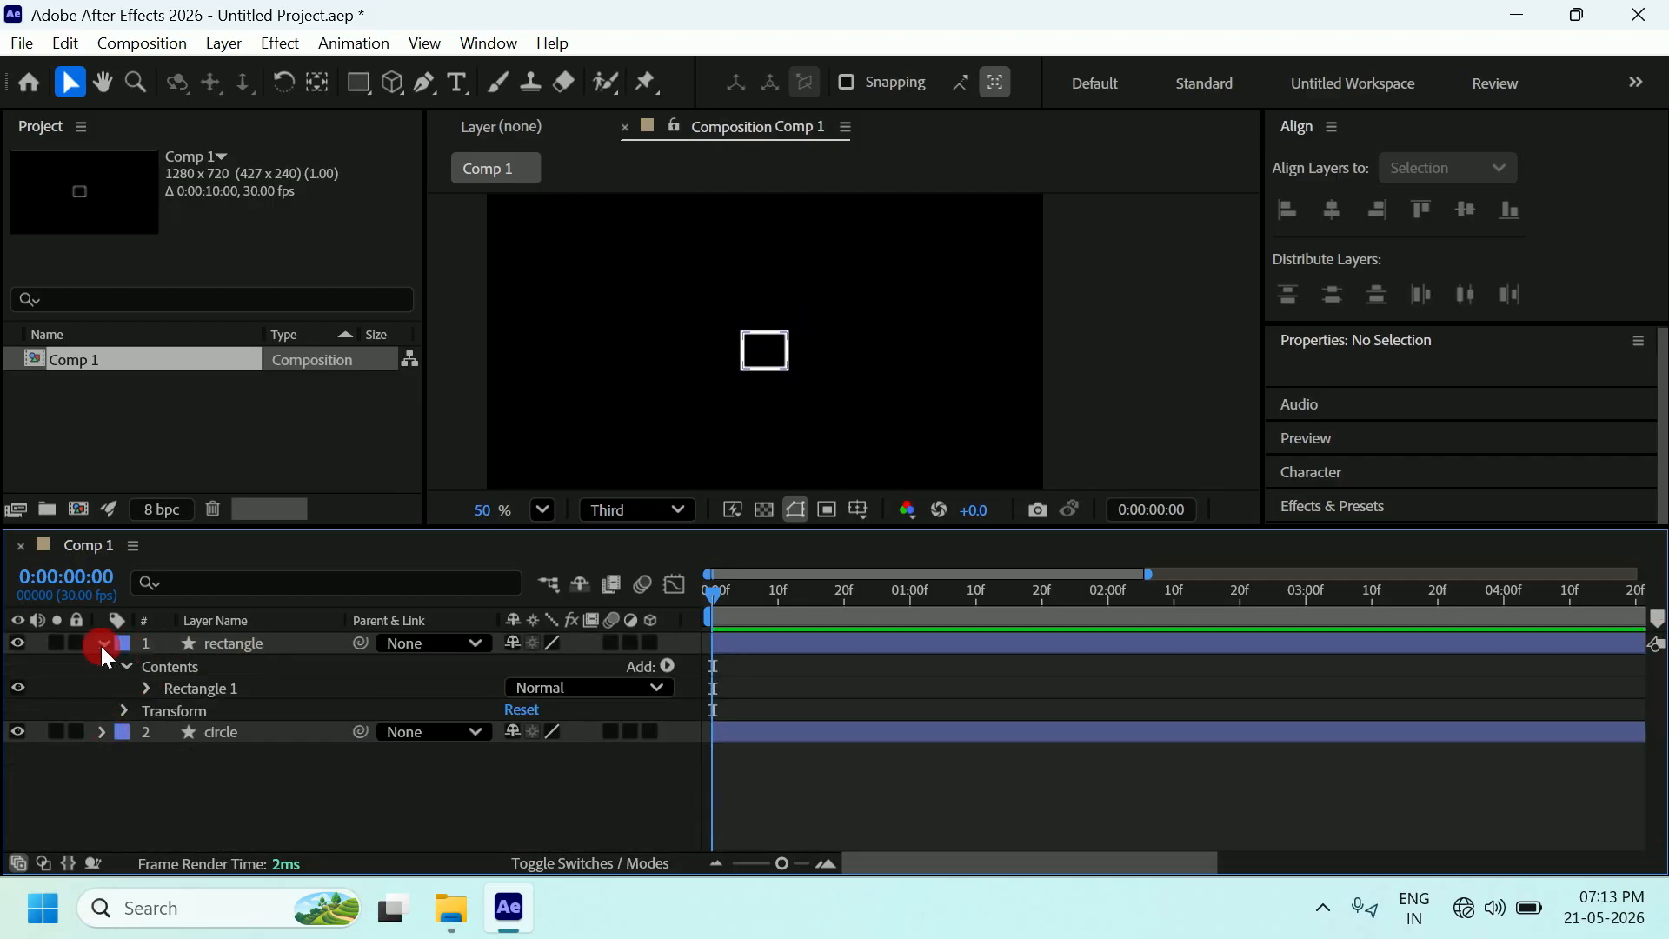
left_click(206, 640)
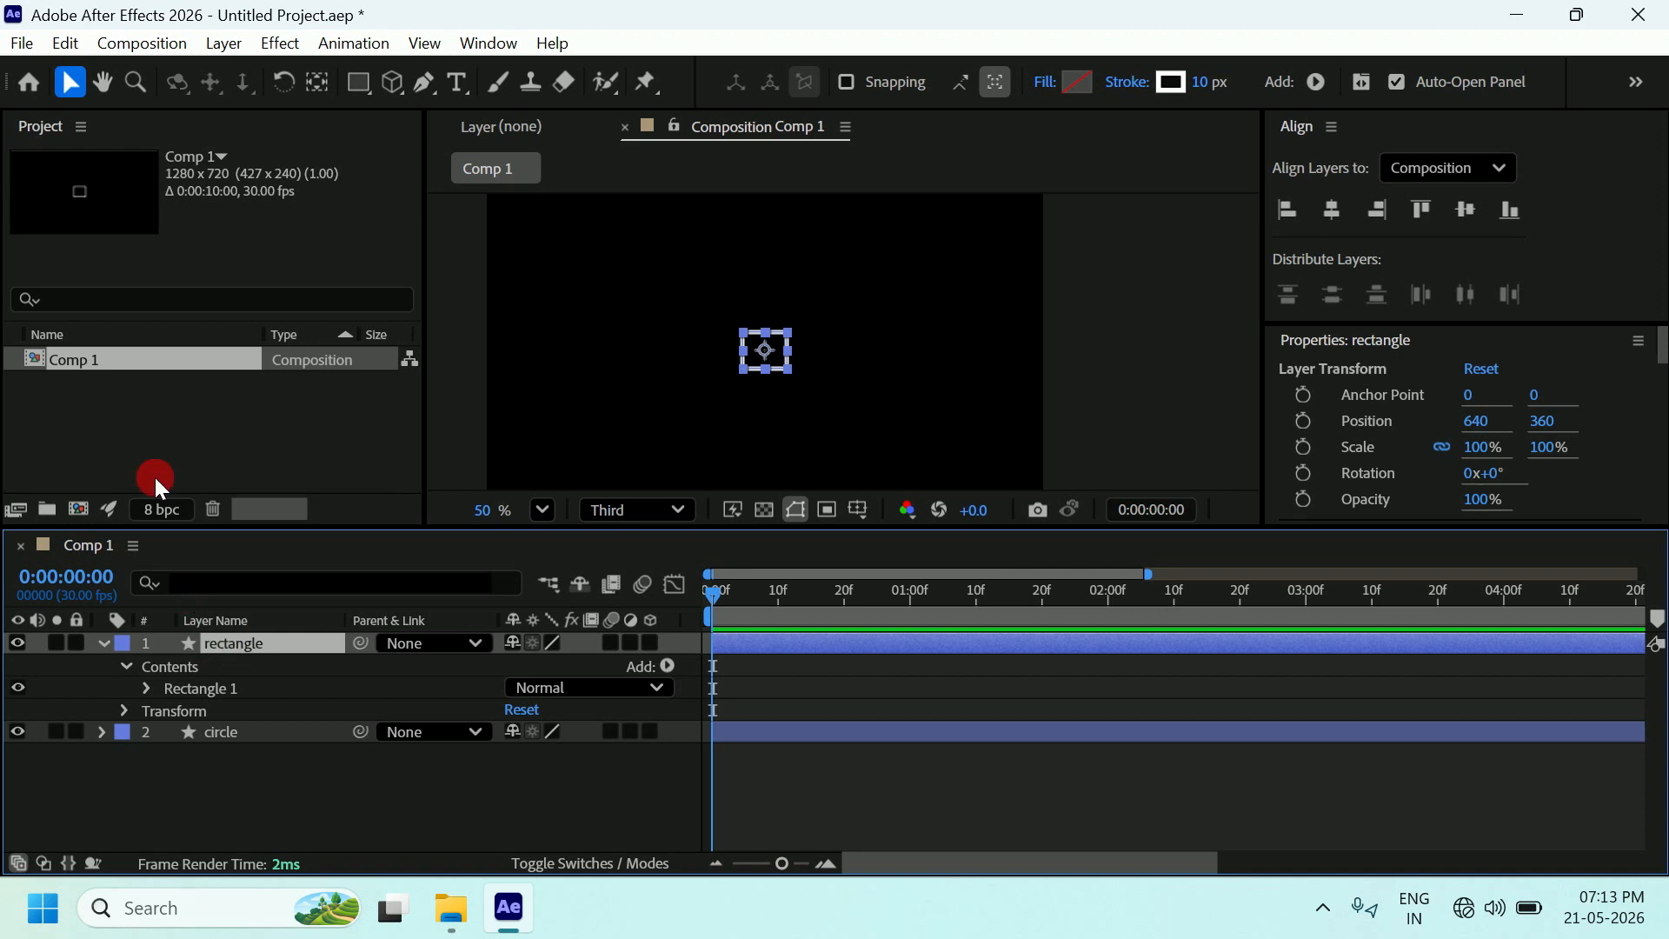
Paste the circle's Position keyframes onto the rectangle and scrub to 0:00:01:06 to check its path.
left_click(60, 41)
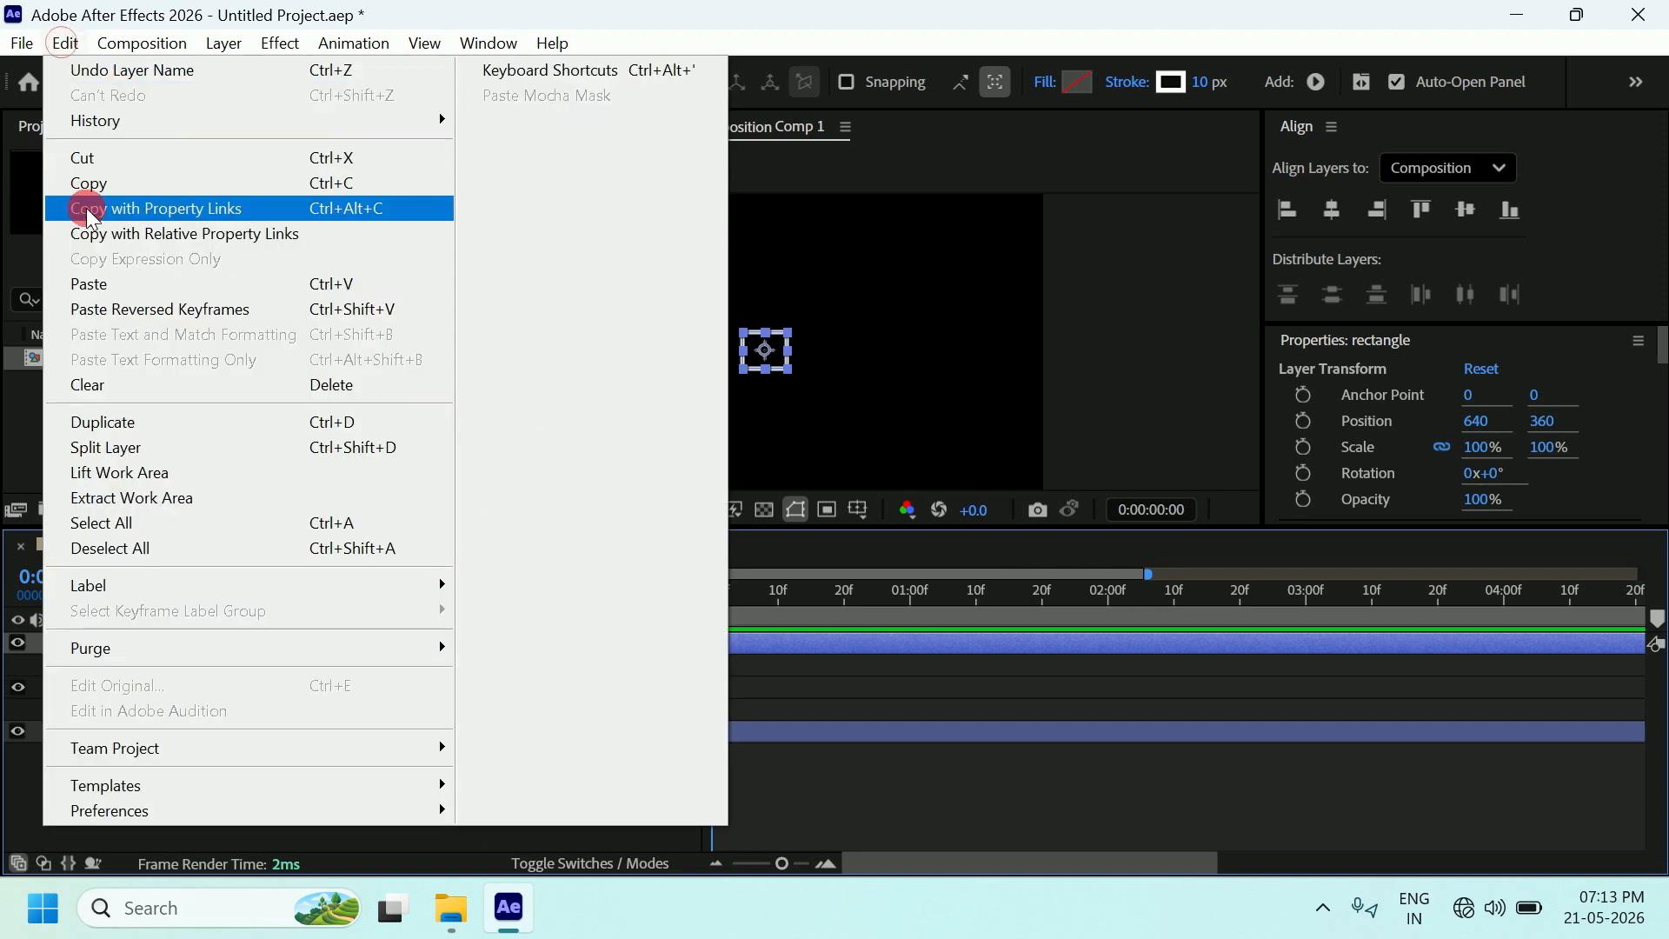
left_click(87, 283)
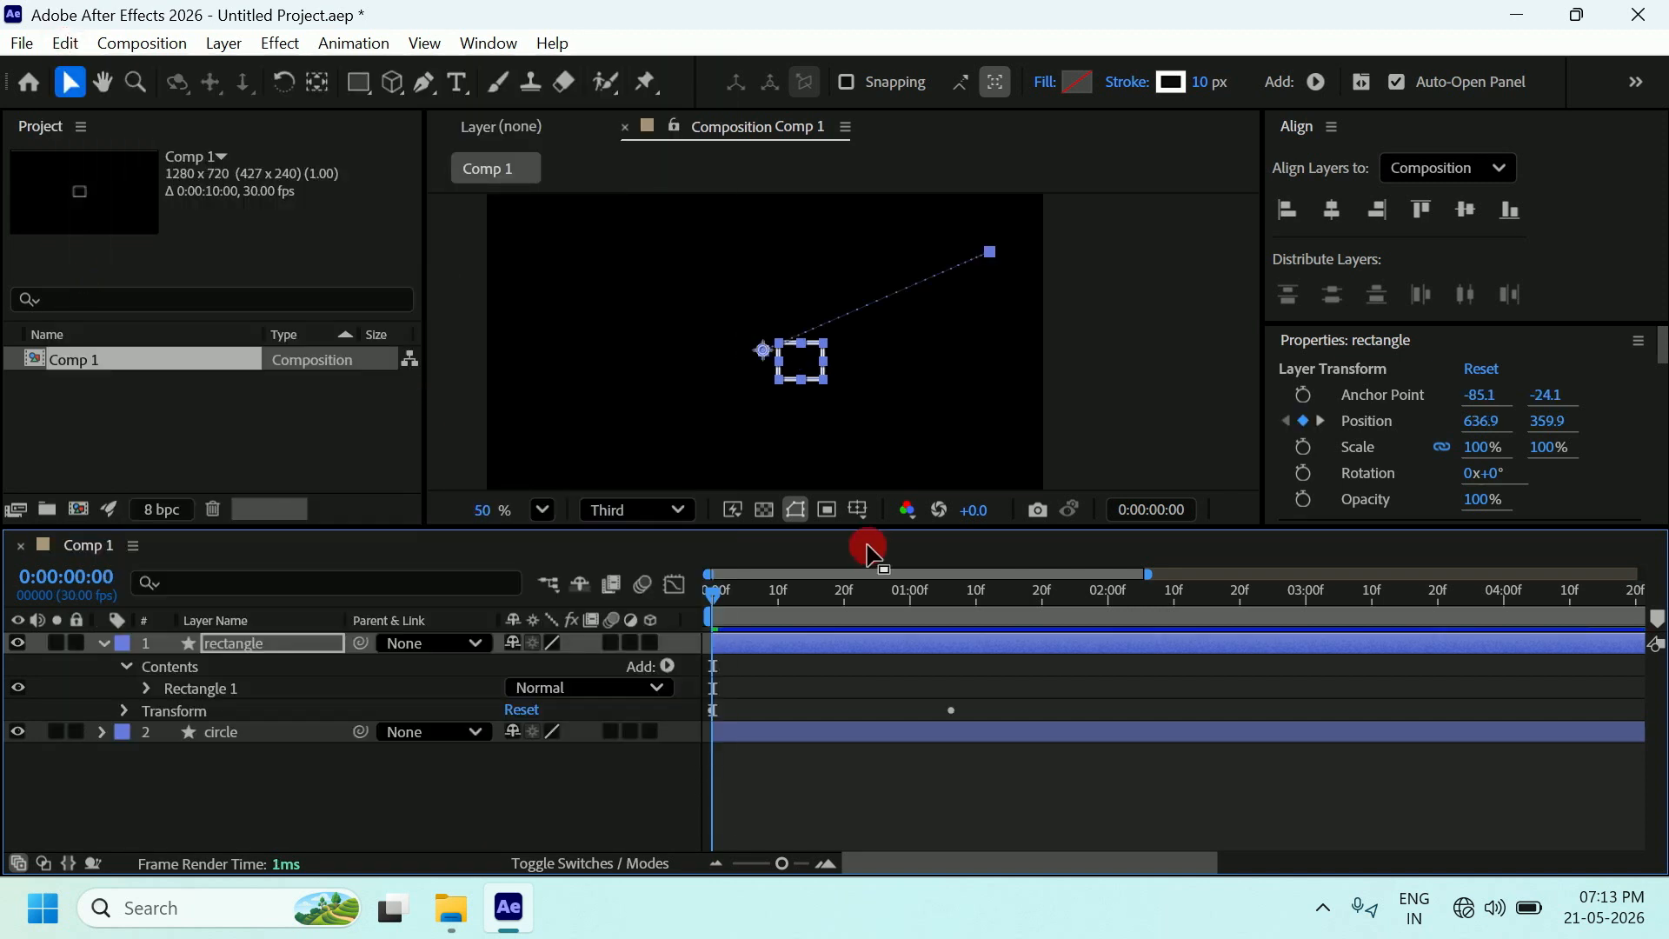
left_click_drag(717, 592, 955, 542)
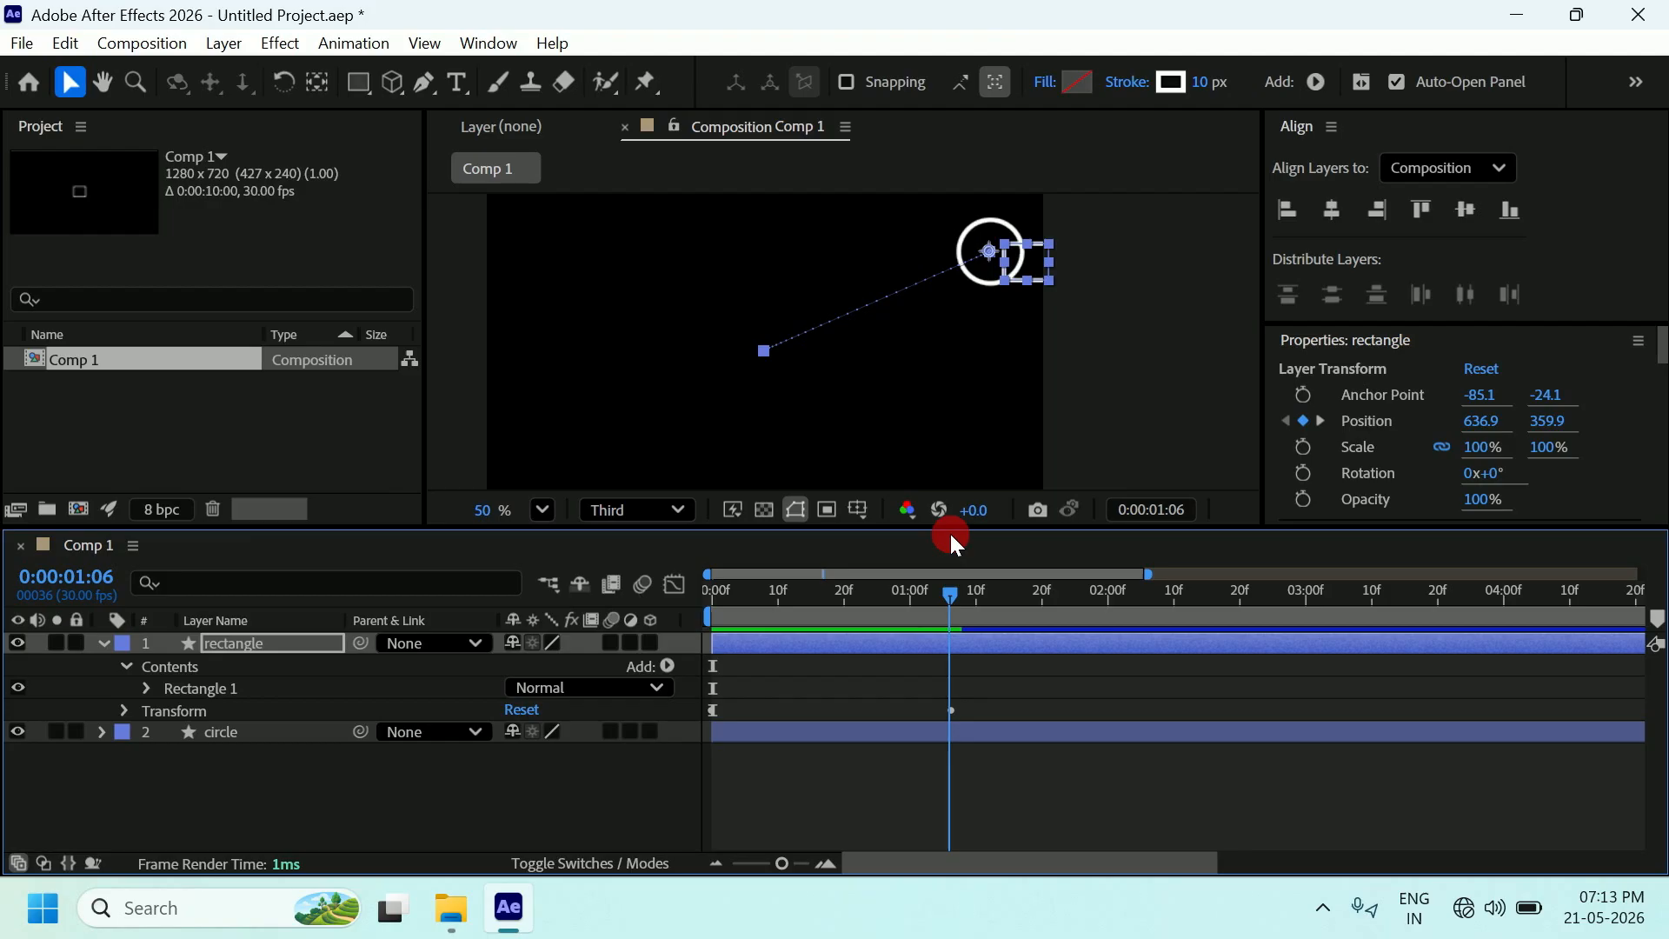
left_click_drag(950, 534, 950, 534)
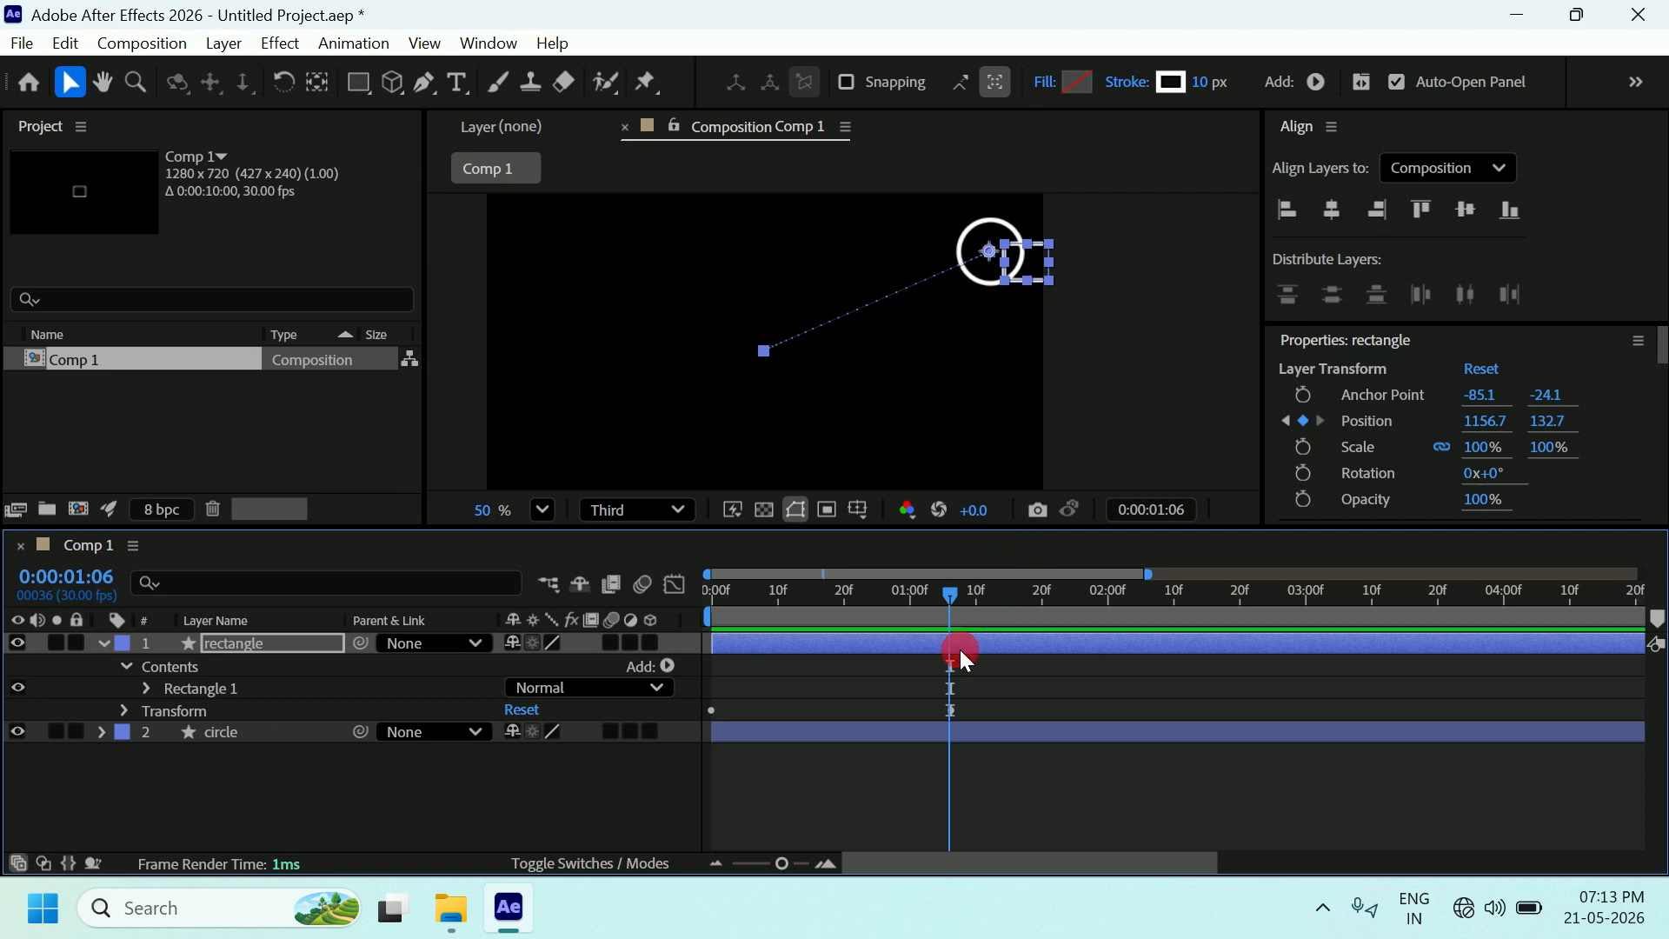
left_click_drag(949, 589, 950, 591)
Undo the accidental stretch of the rectangle and collapse its properties.
left_click_drag(999, 263, 907, 232)
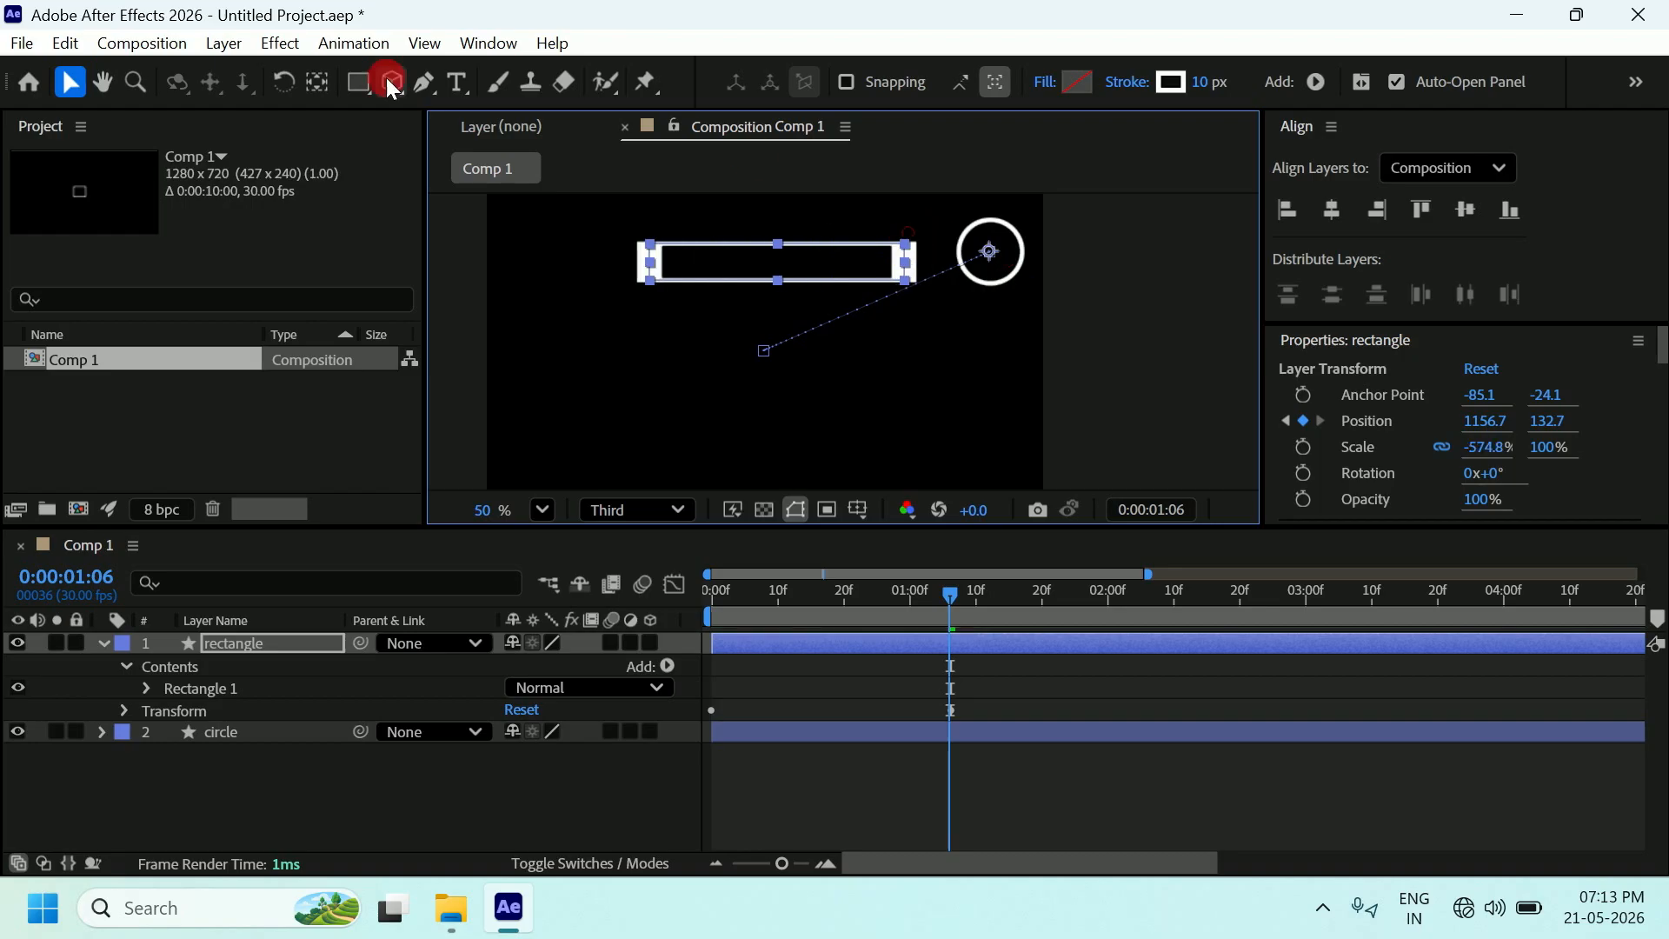
left_click(65, 43)
left_click(131, 68)
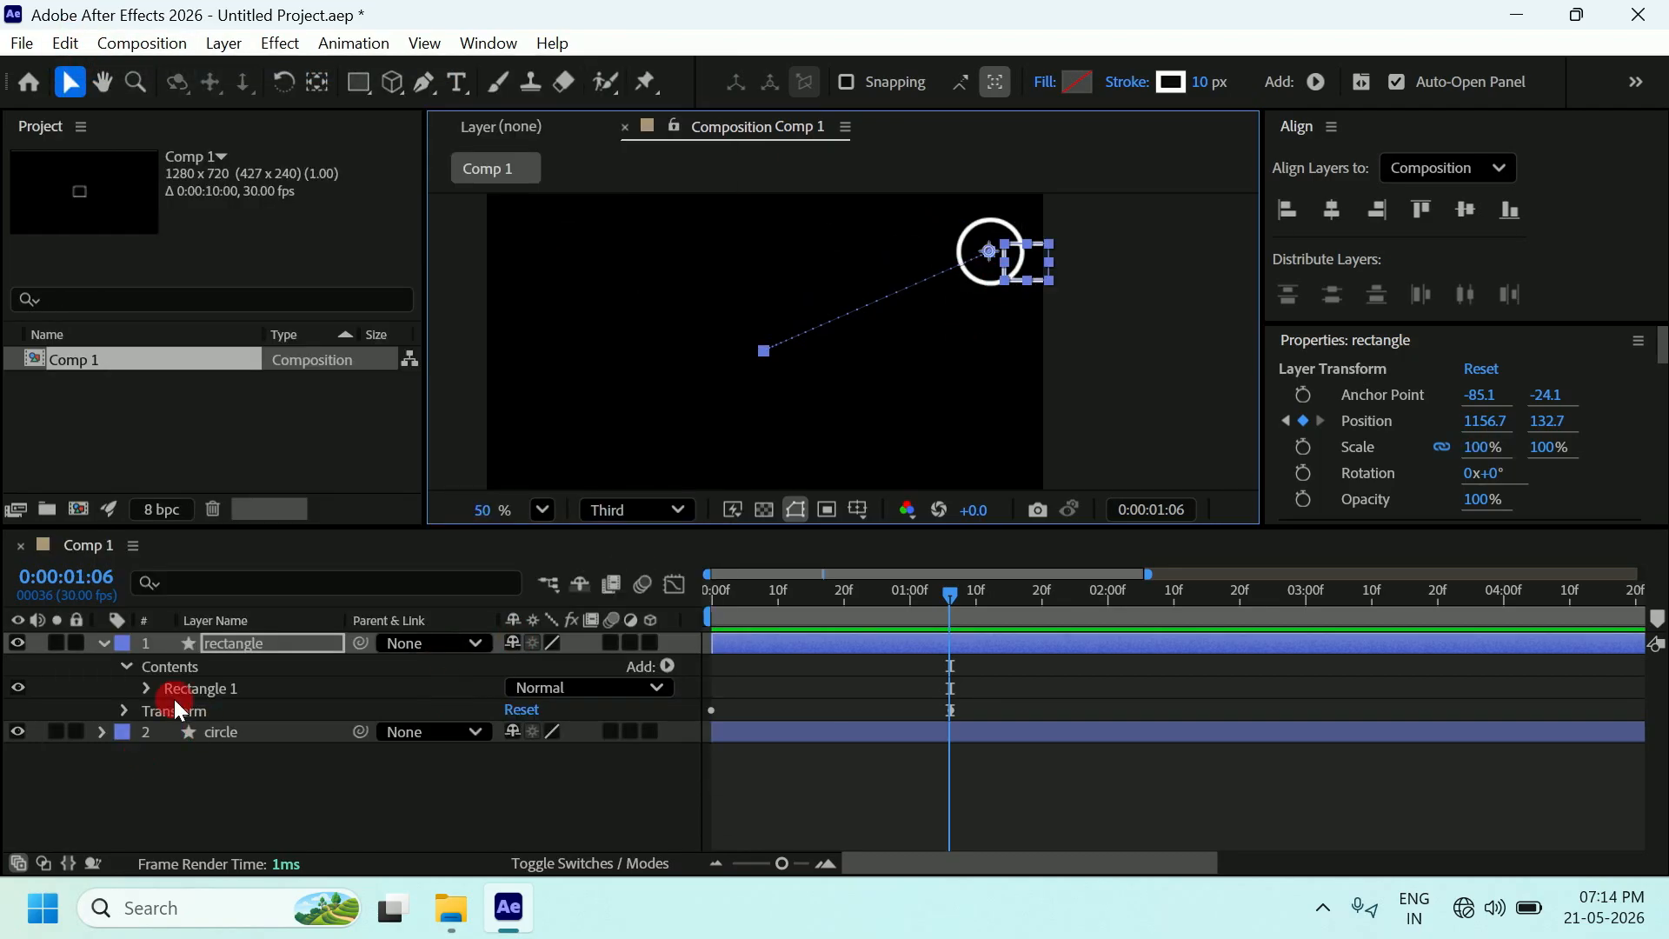
left_click(104, 648)
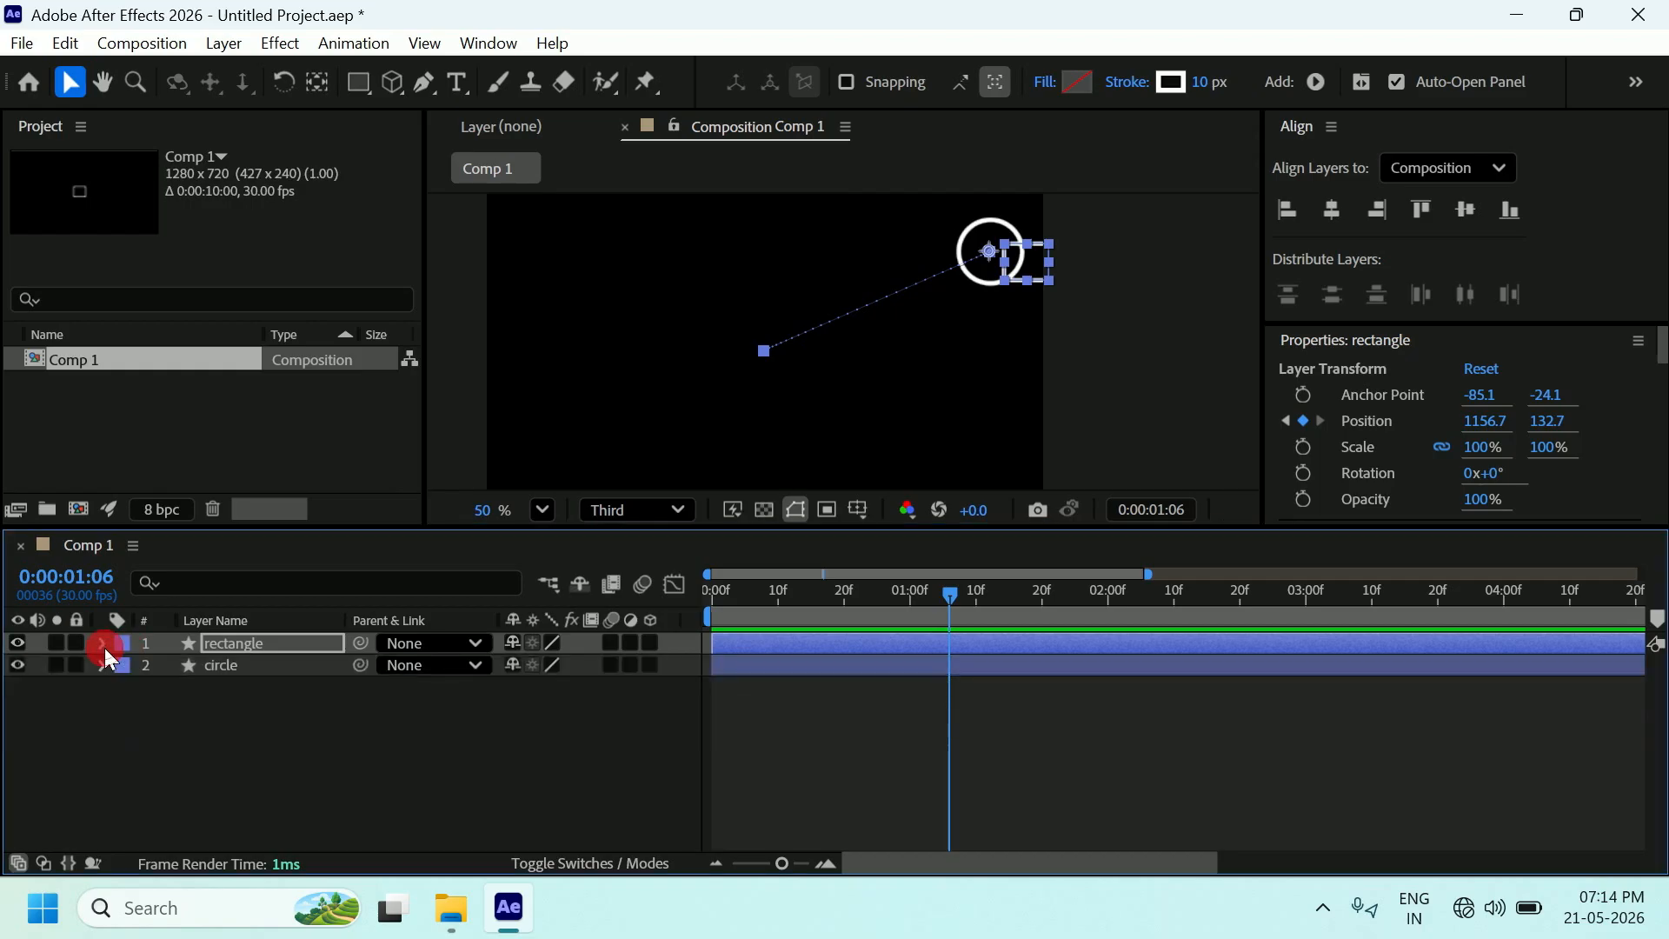
At 0:00:01:06, drag the rectangle to the comp's top-left, then scrub from 0 to preview both shapes.
left_click(104, 648)
left_click(238, 641)
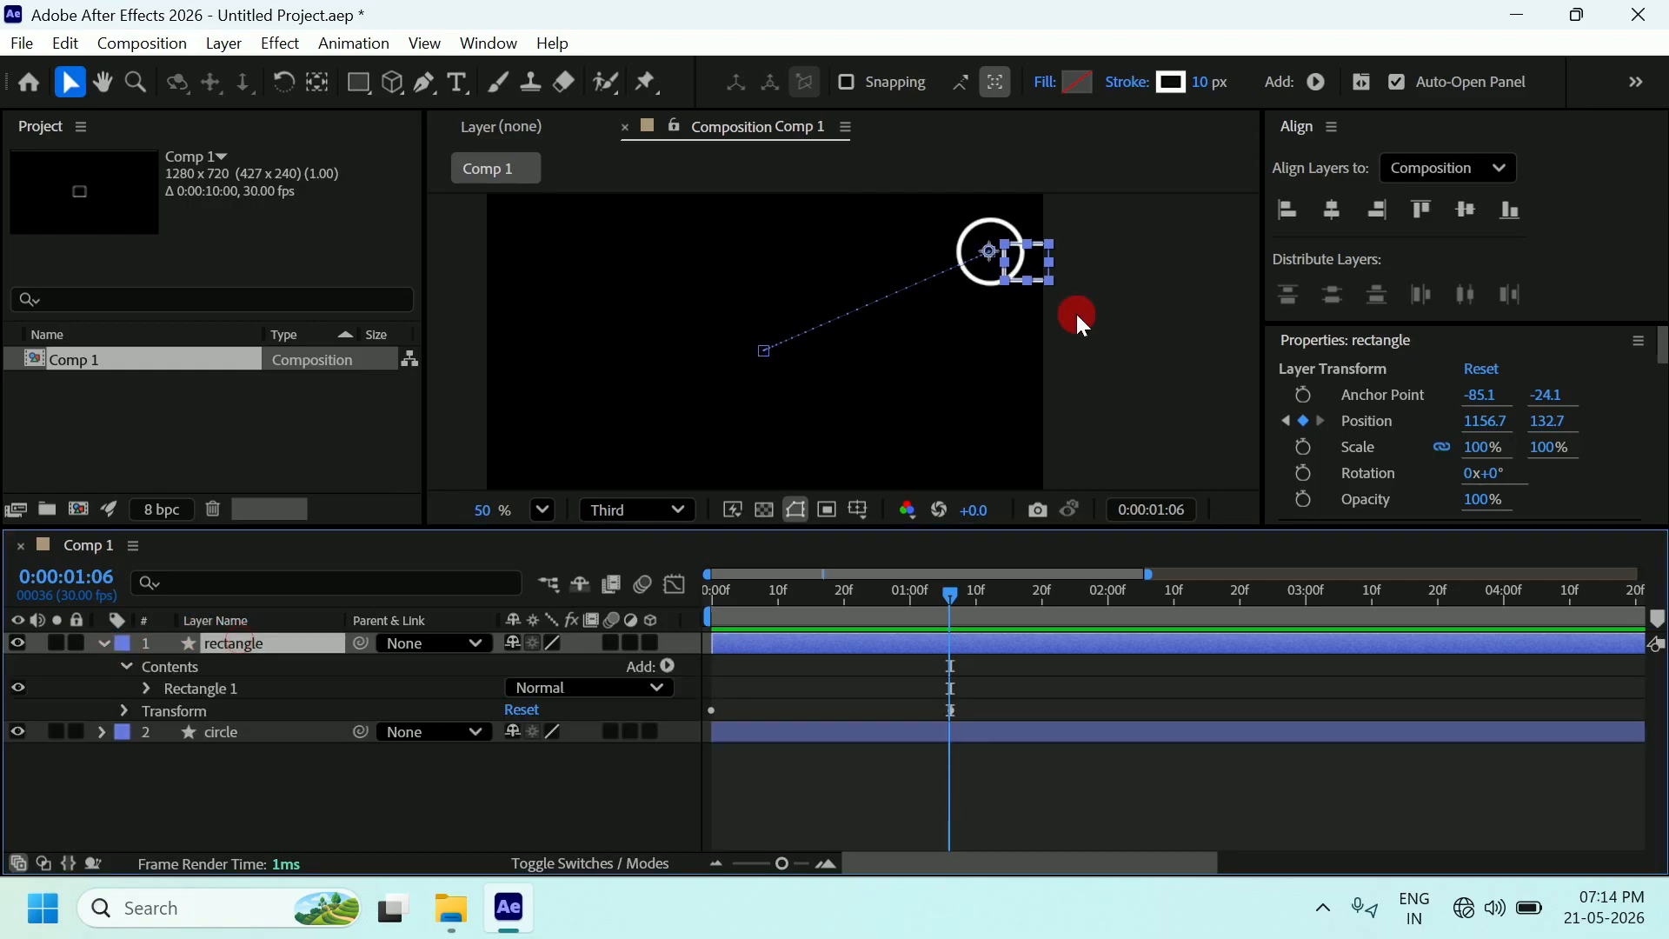
left_click_drag(990, 252, 532, 242)
left_click_drag(948, 593, 702, 602)
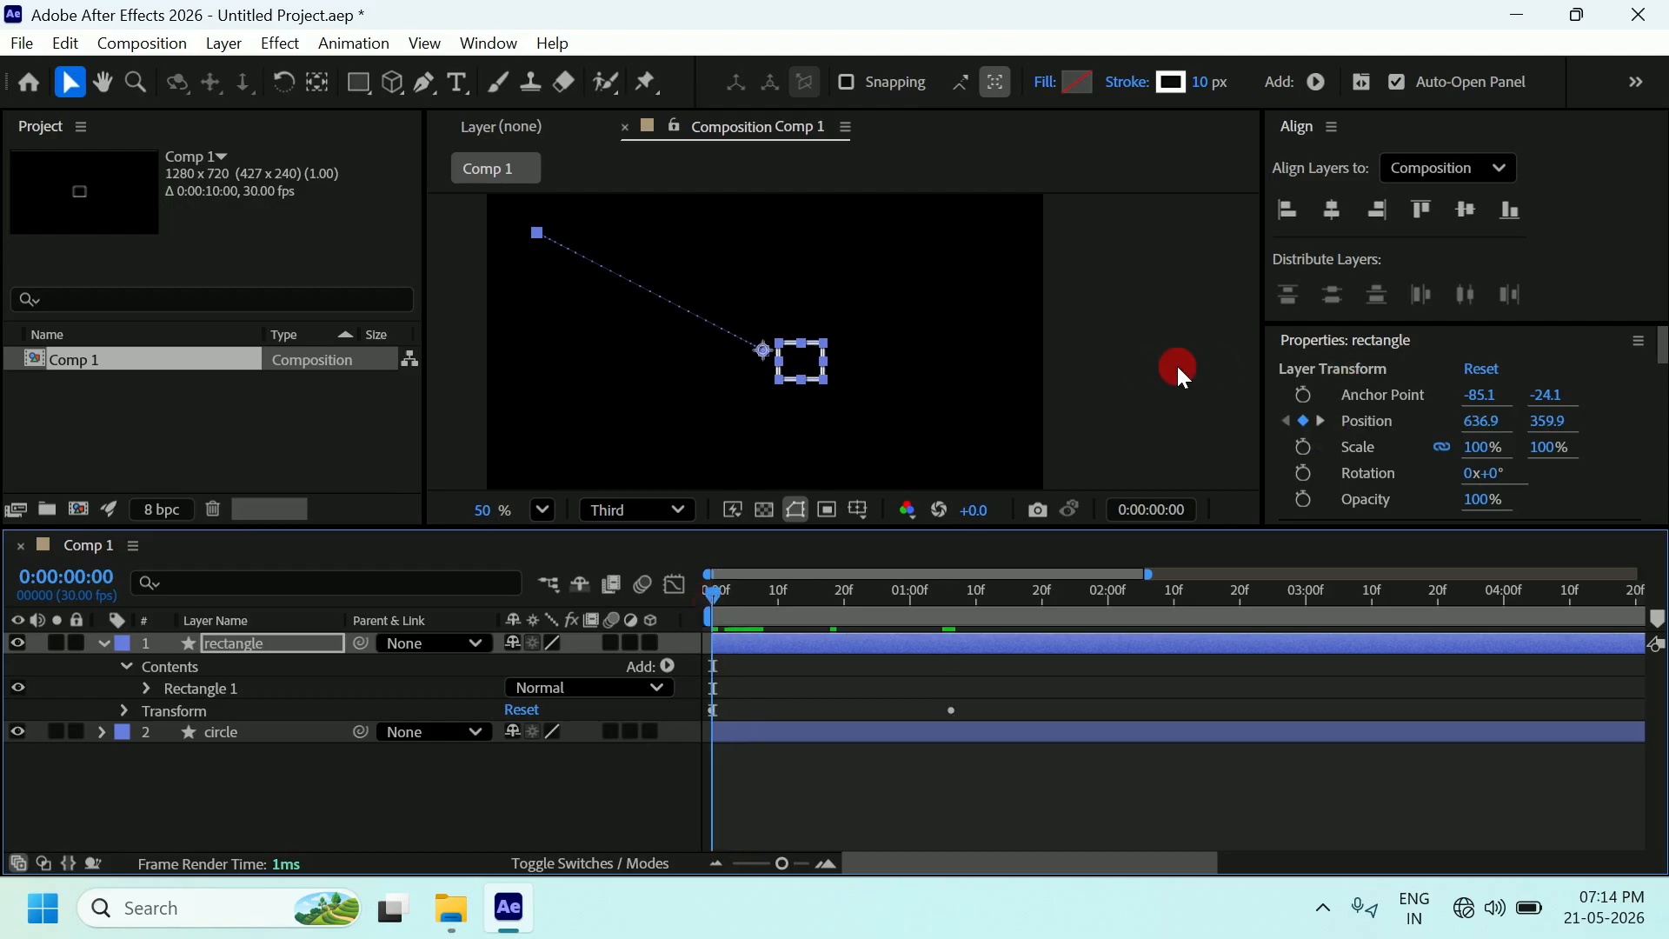
left_click(1121, 374)
mouse_move(709, 603)
left_mouse_down()
mouse_move(738, 586)
mouse_move(957, 601)
mouse_move(712, 617)
mouse_move(953, 587)
mouse_move(1043, 596)
mouse_move(704, 608)
left_mouse_up()
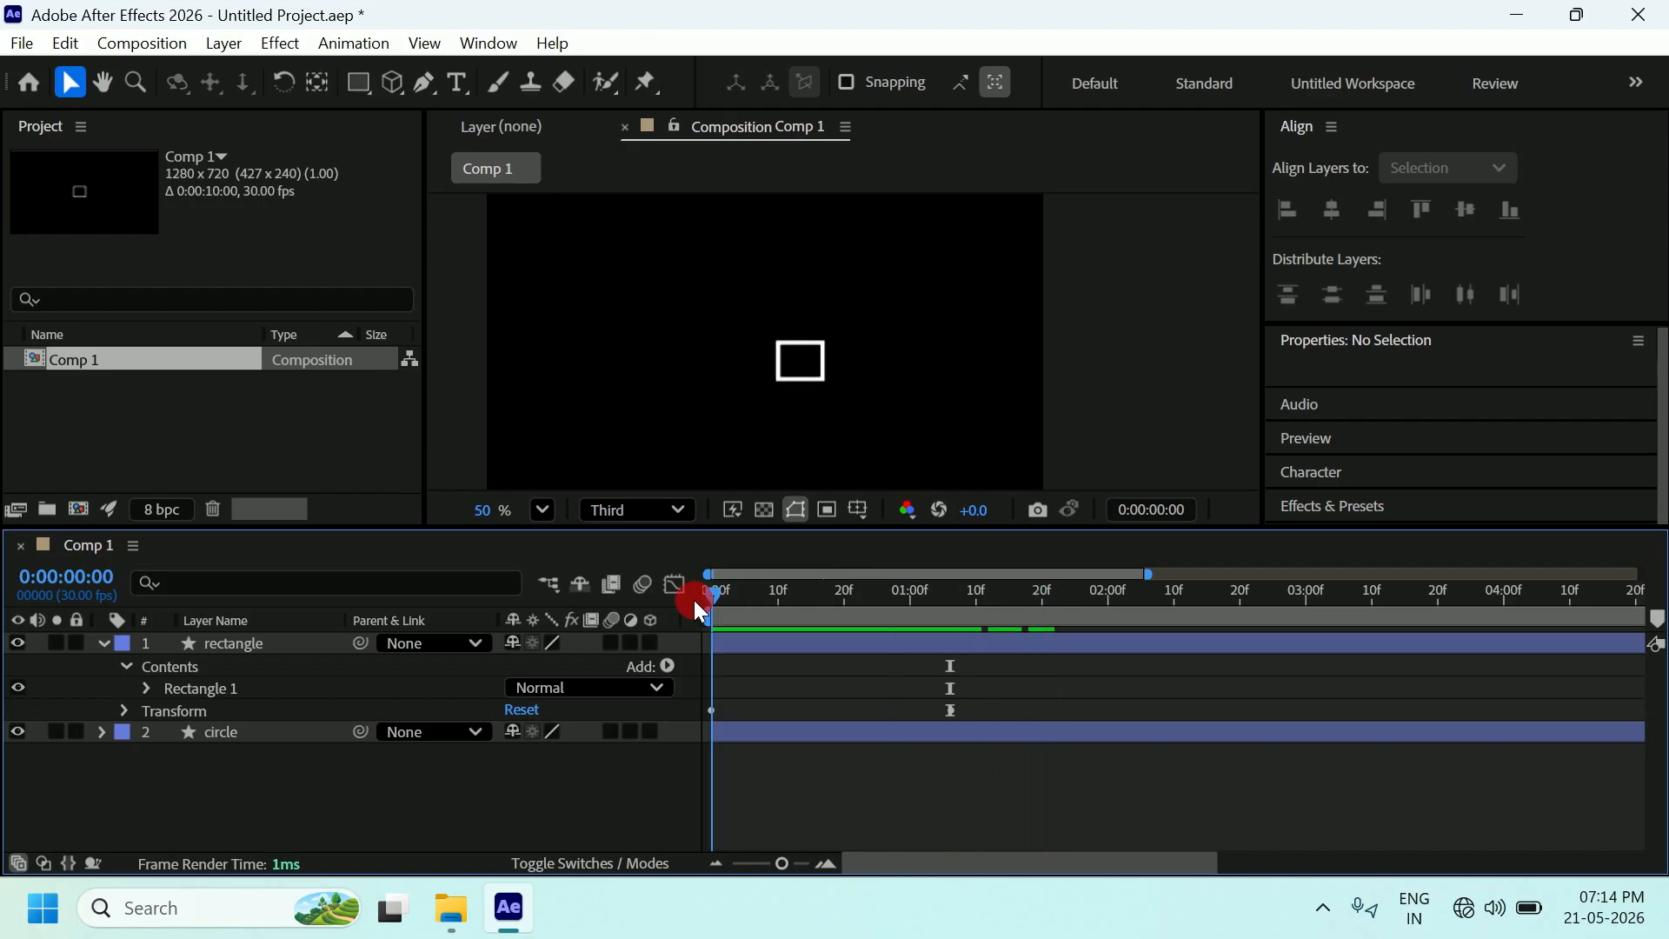
left_click_drag(706, 607, 953, 645)
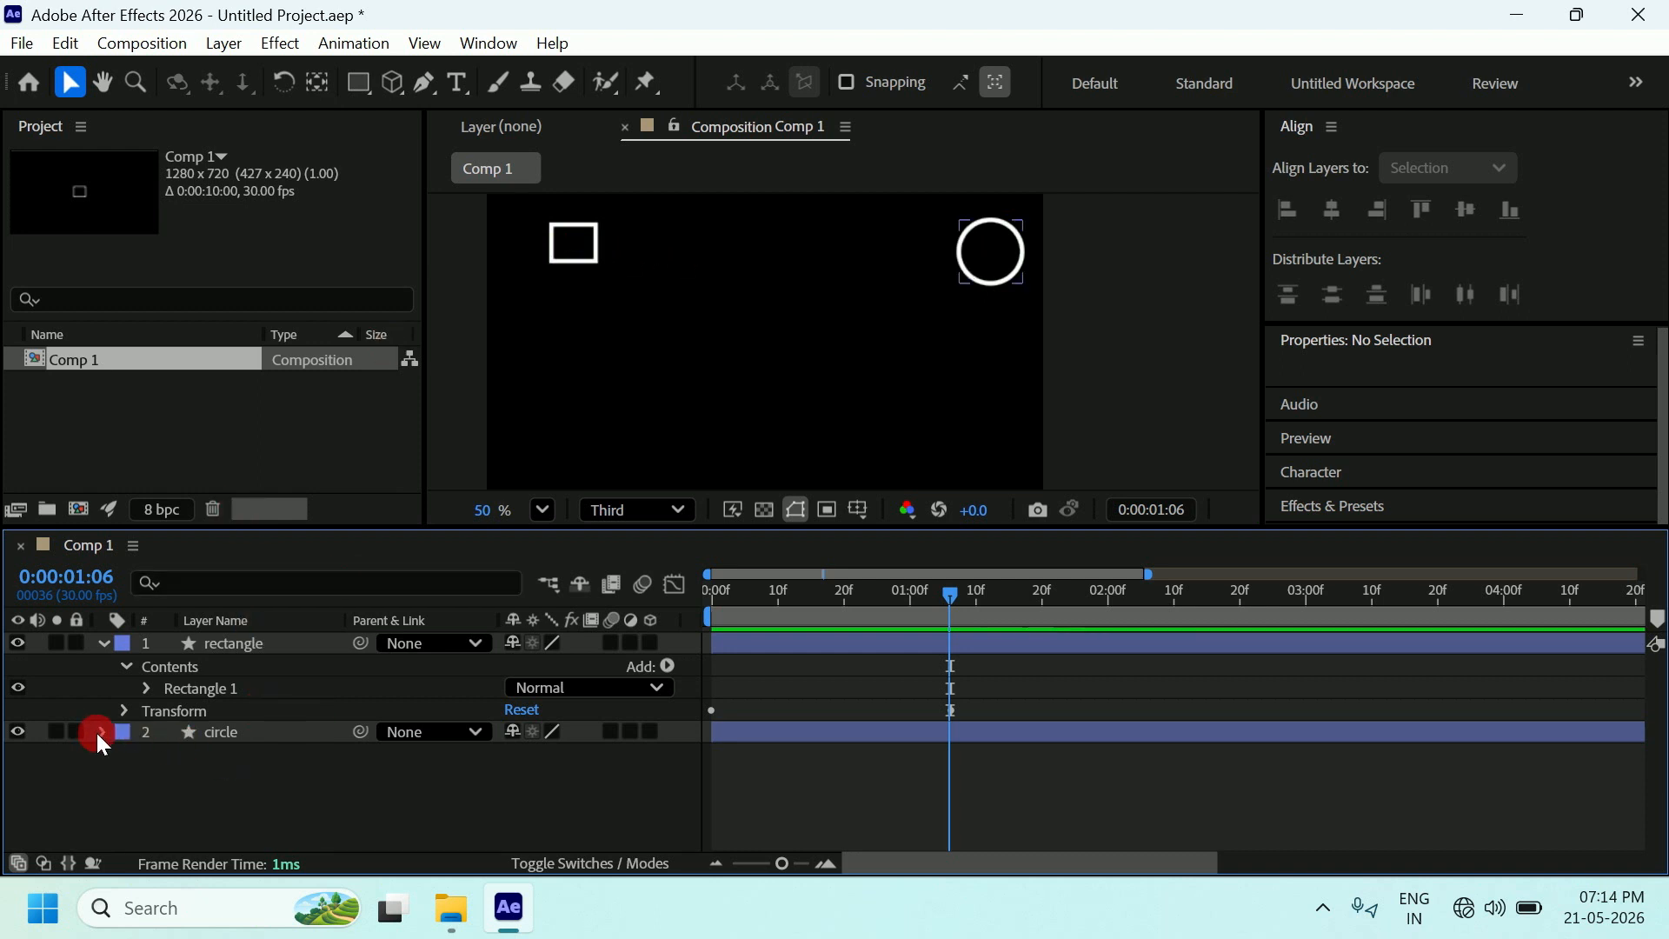
Go to the comp start and reveal the circle layer's shape and stroke properties.
left_click(200, 731)
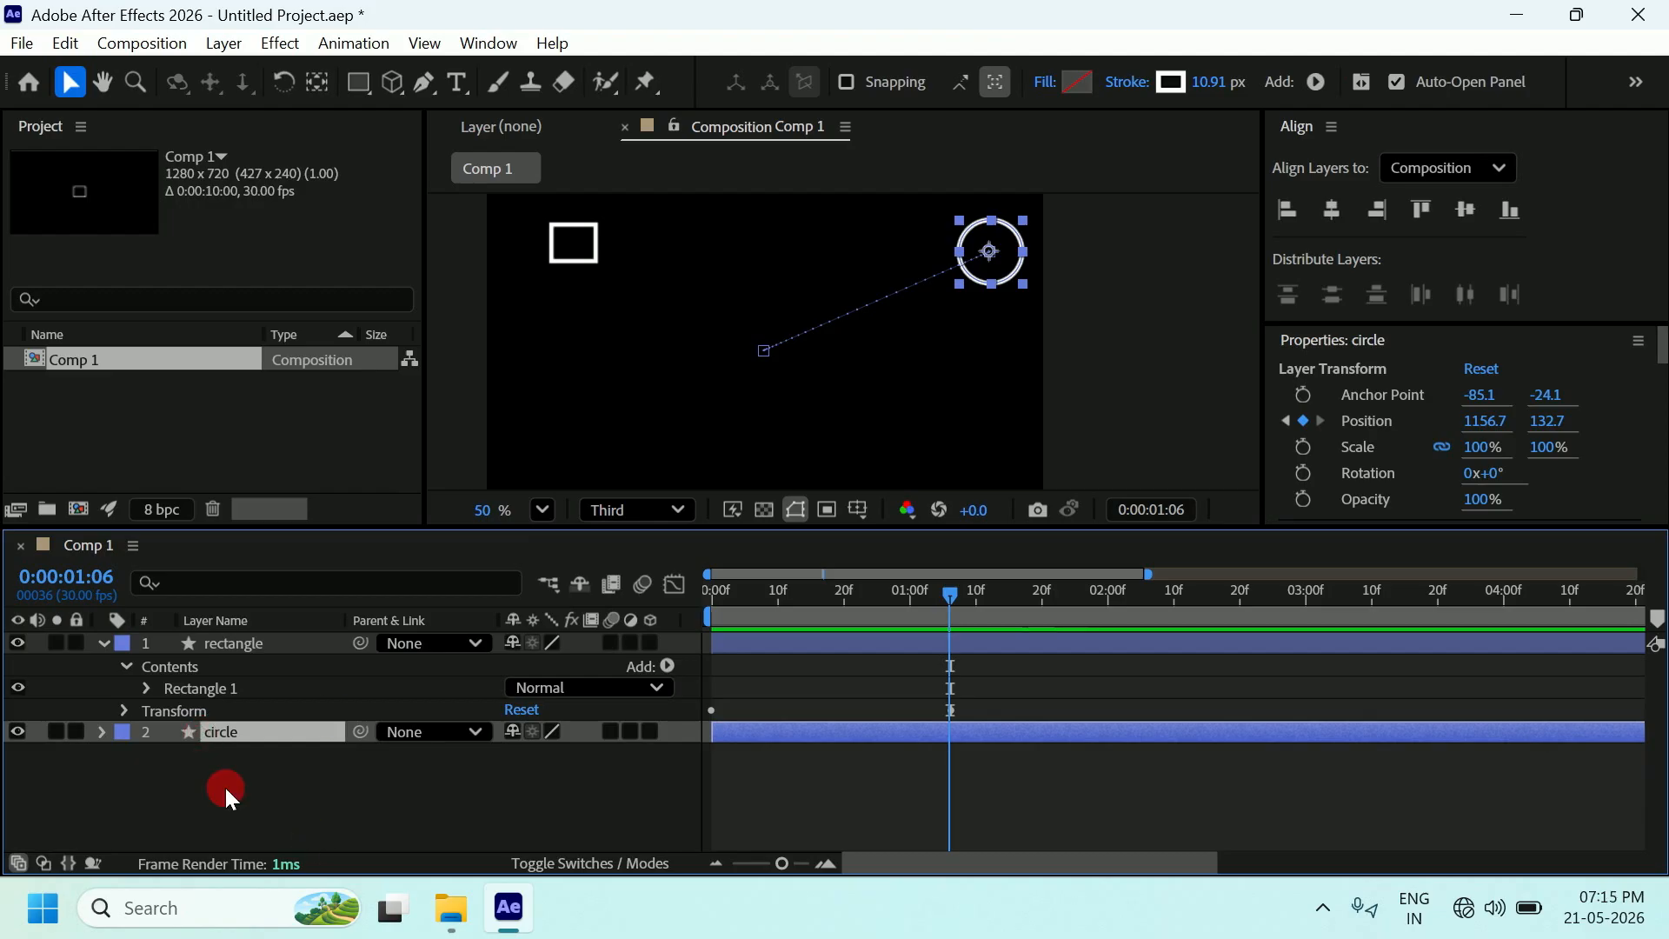
left_click(111, 644)
left_click_drag(956, 601, 681, 606)
left_click(149, 667)
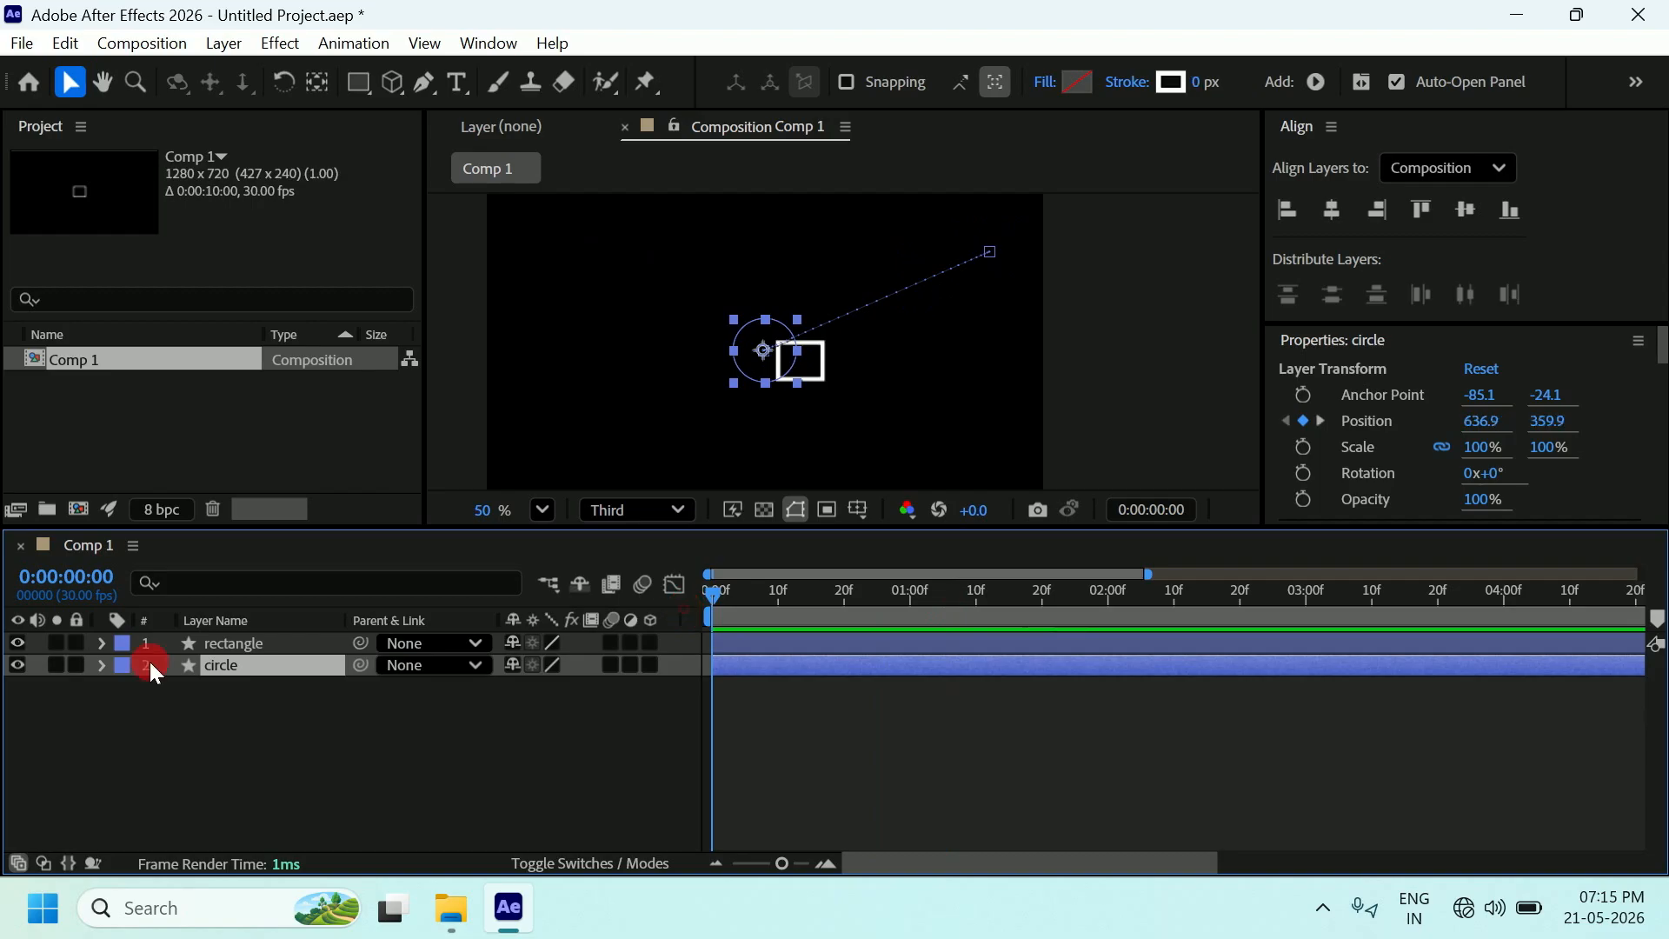
left_click(99, 666)
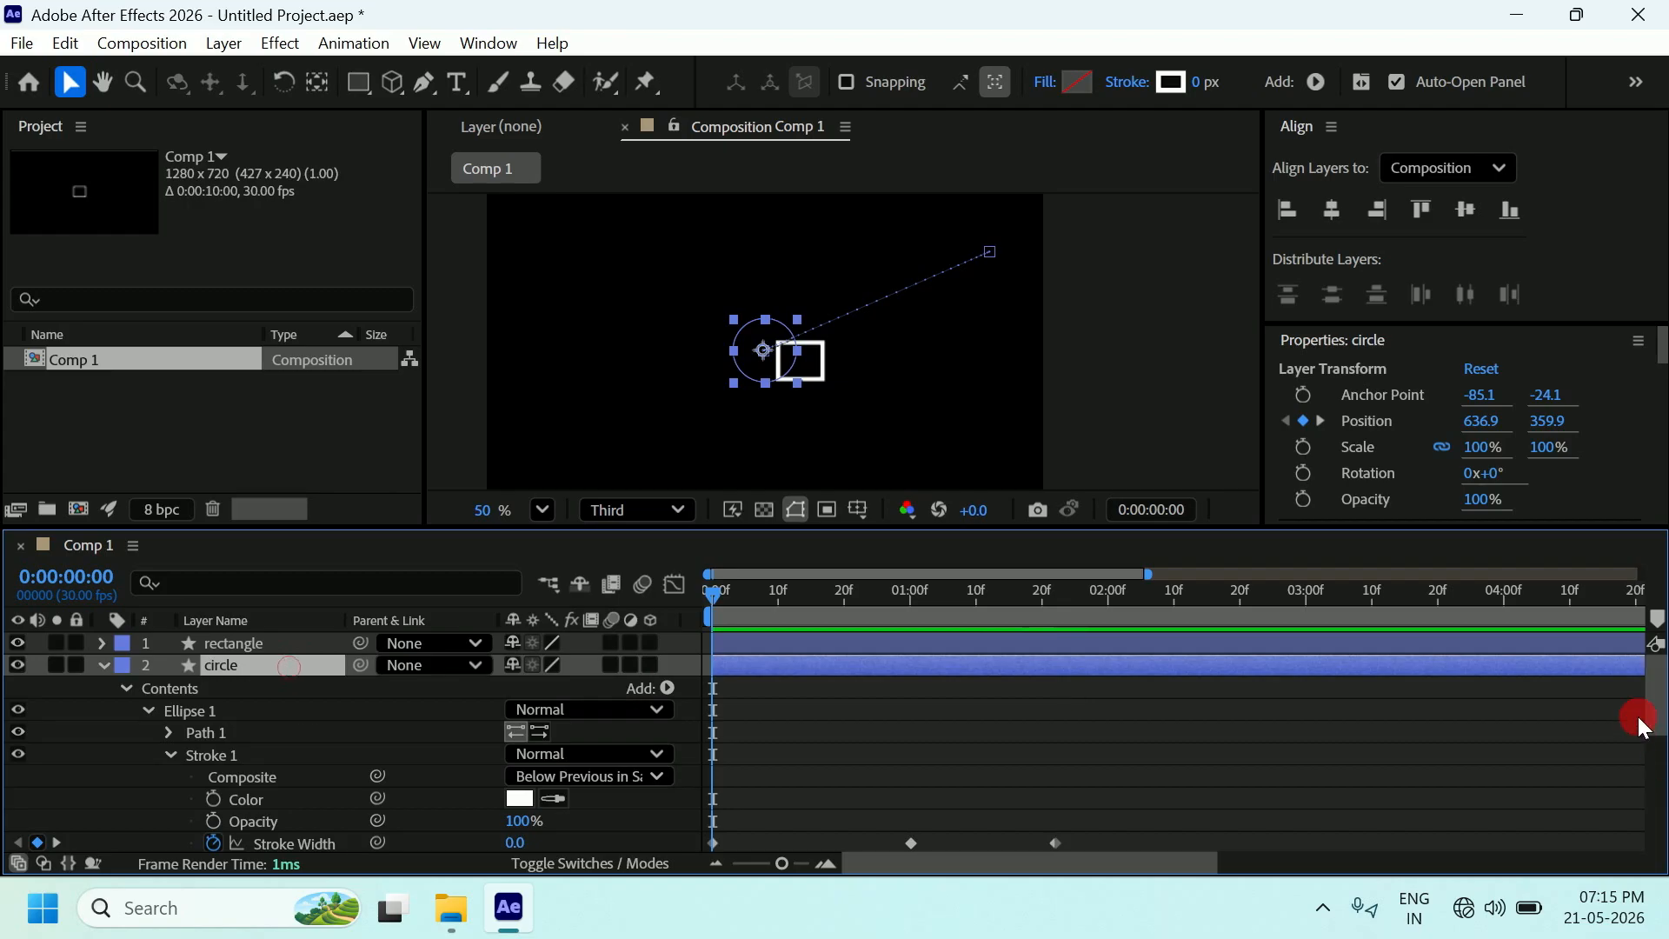
Scrub to check the circle's Stroke Width values and marquee-select its three keyframes.
mouse_move(1651, 686)
left_mouse_down()
mouse_move(1649, 840)
mouse_move(1649, 745)
mouse_move(1654, 758)
left_mouse_up()
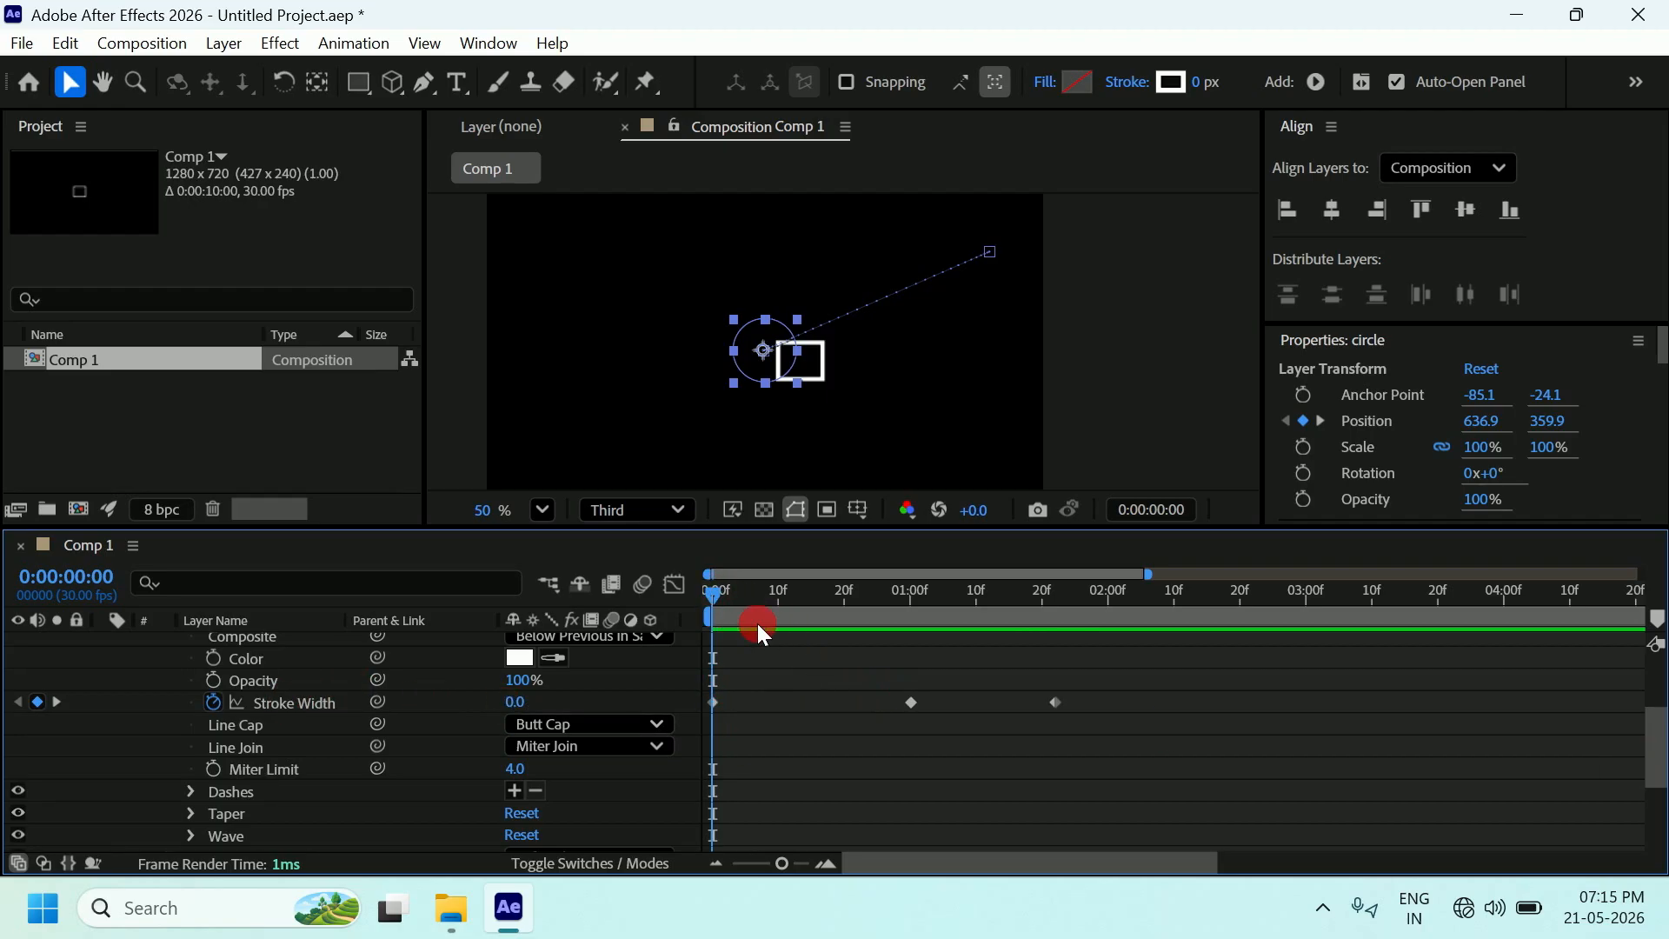
left_click_drag(718, 591, 914, 624)
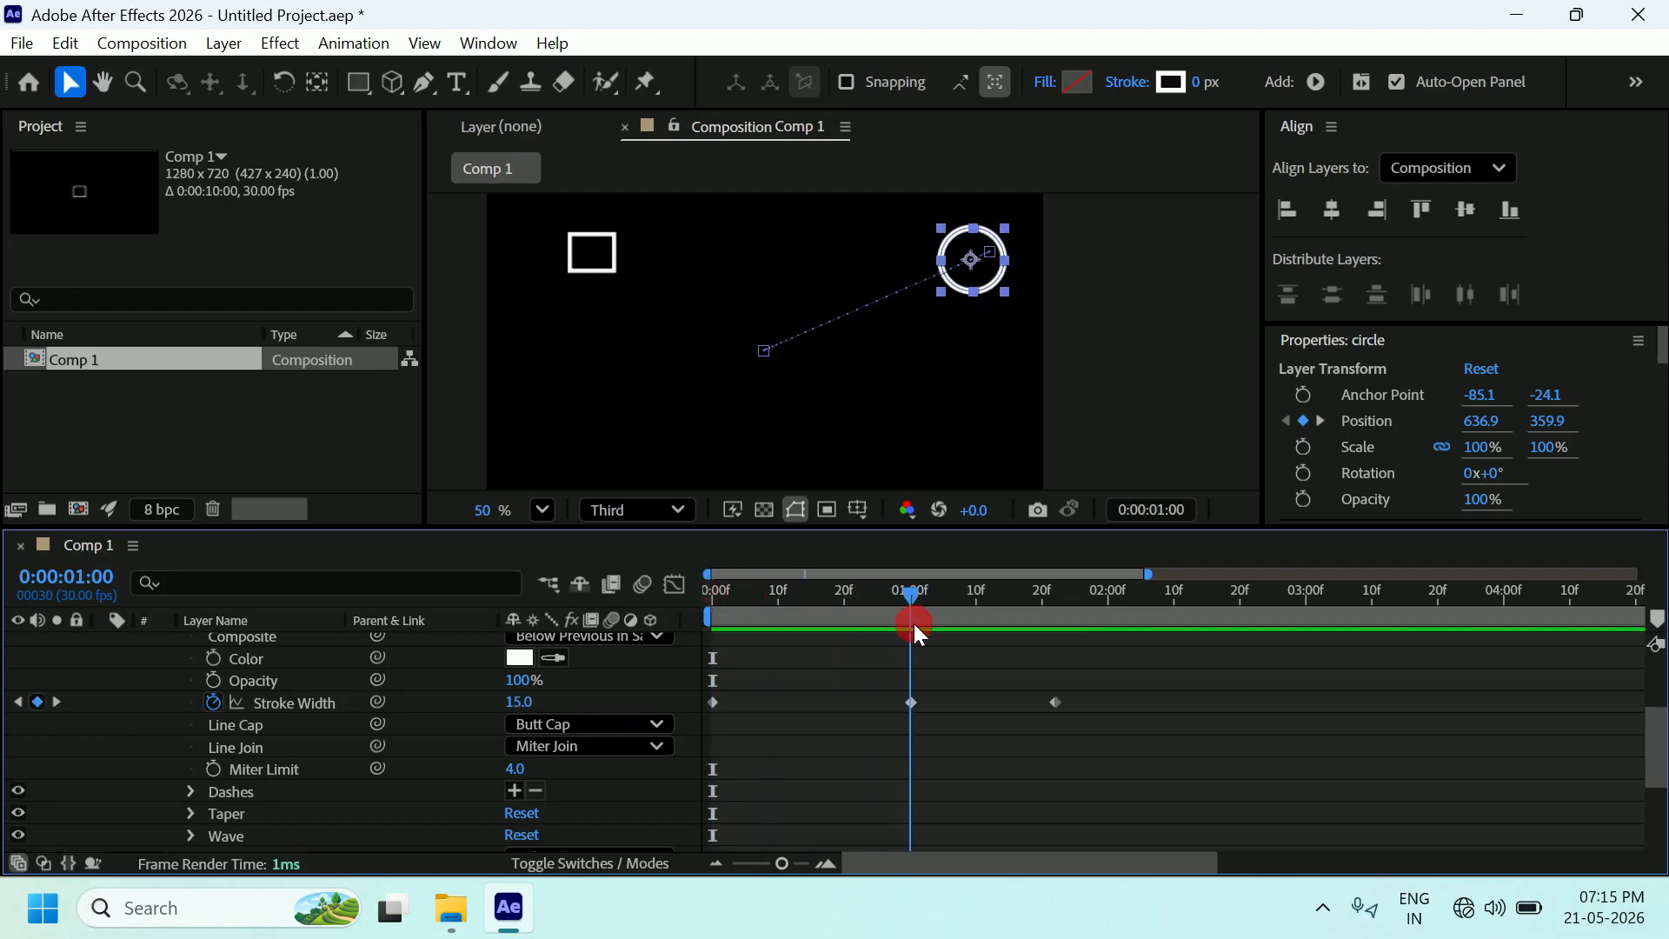
mouse_move(914, 623)
left_mouse_down()
mouse_move(1062, 628)
mouse_move(715, 647)
left_mouse_up()
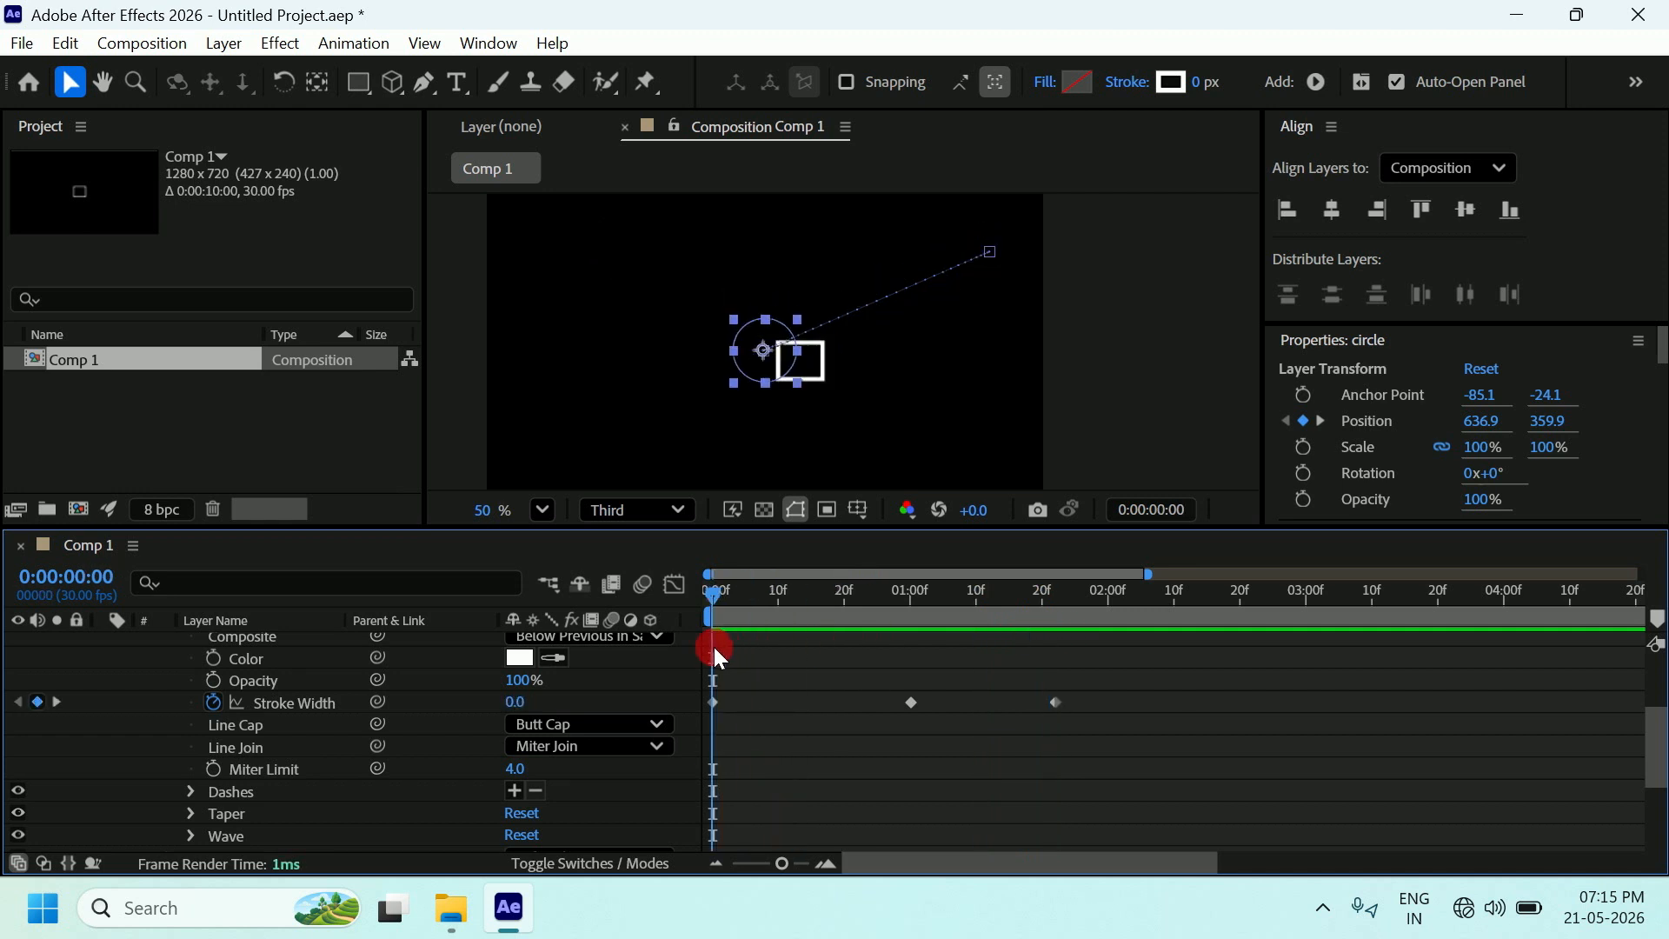
left_click_drag(1097, 730, 699, 695)
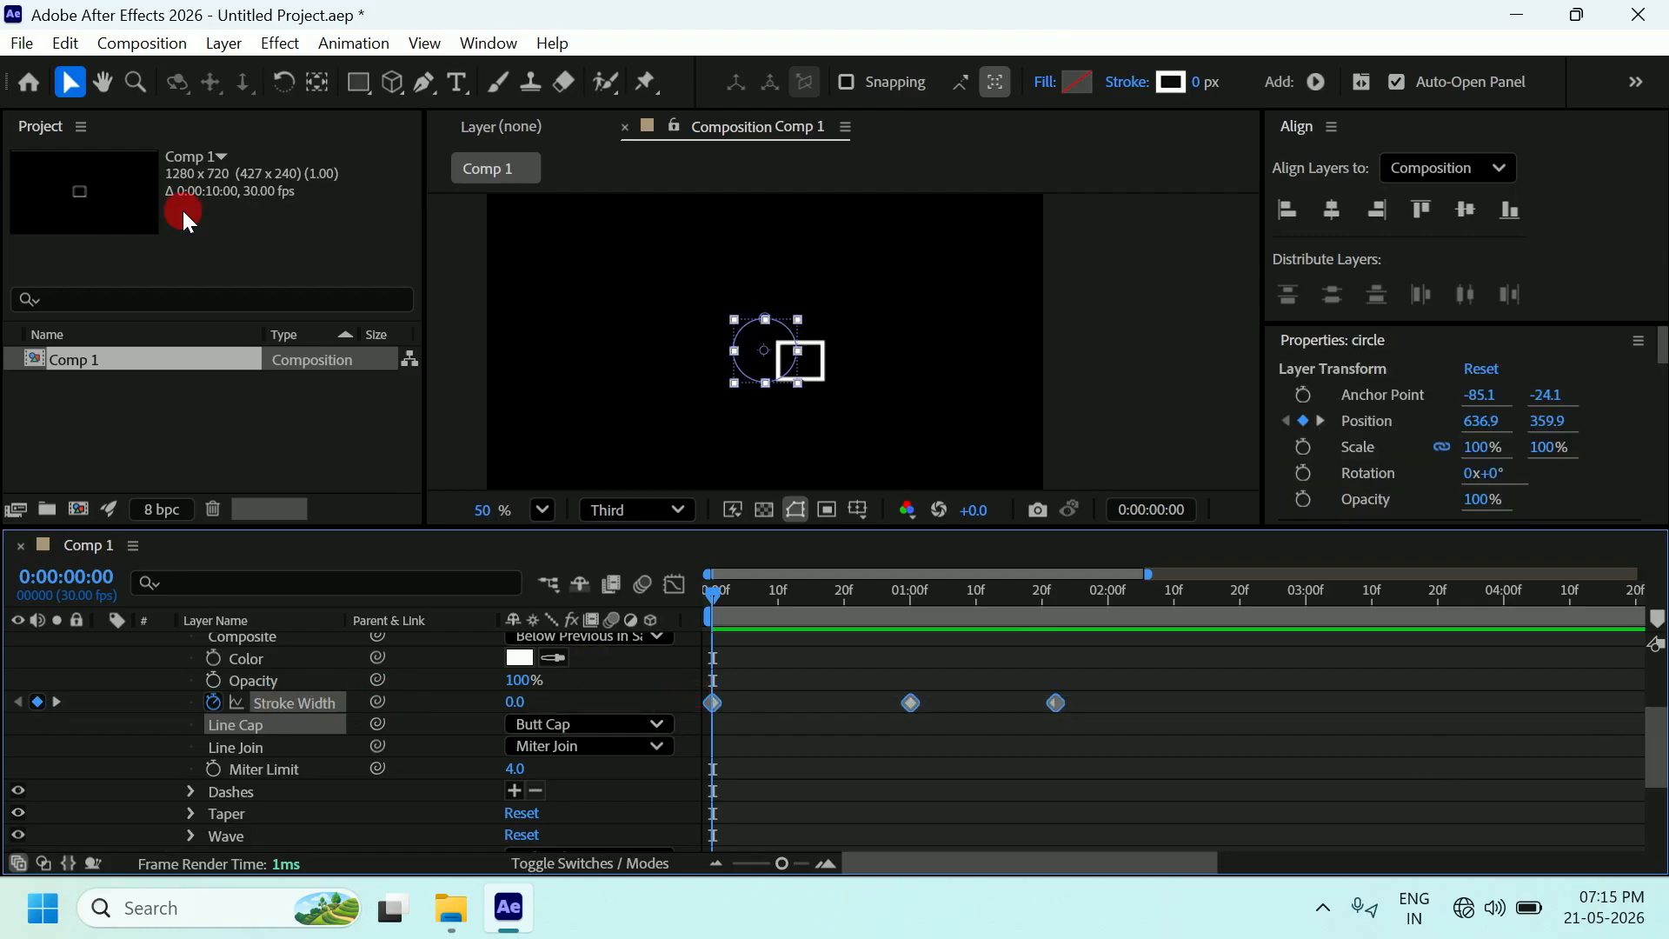
Copy the circle's three Stroke Width keyframes and collapse the circle layer.
left_click(66, 44)
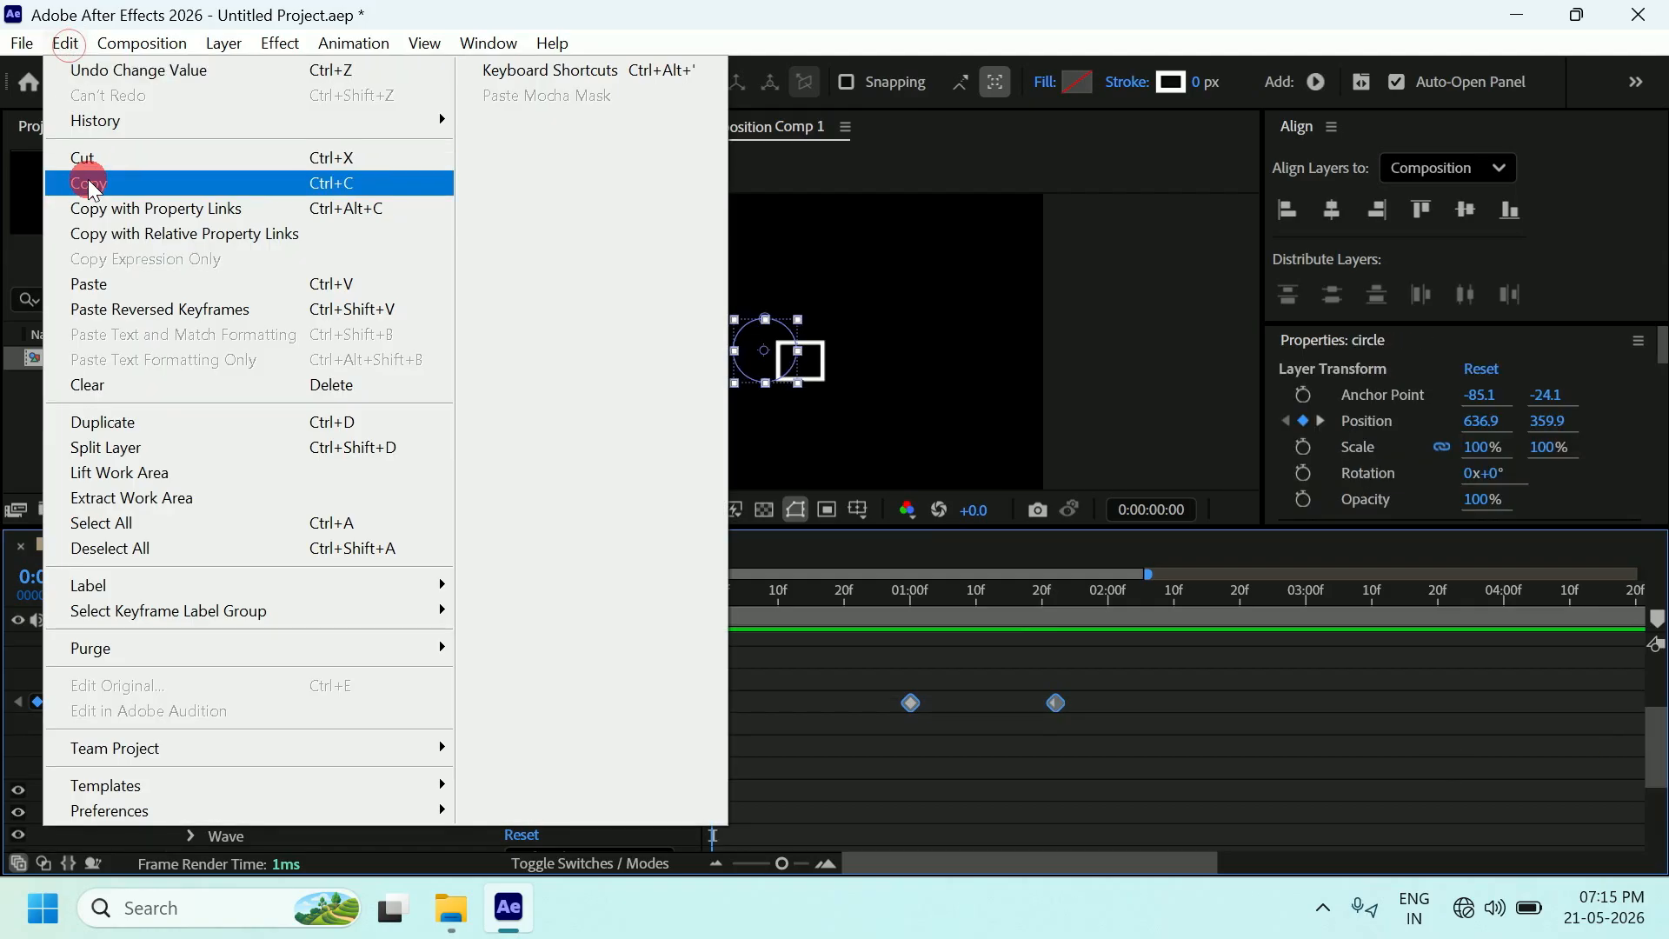
left_click(91, 183)
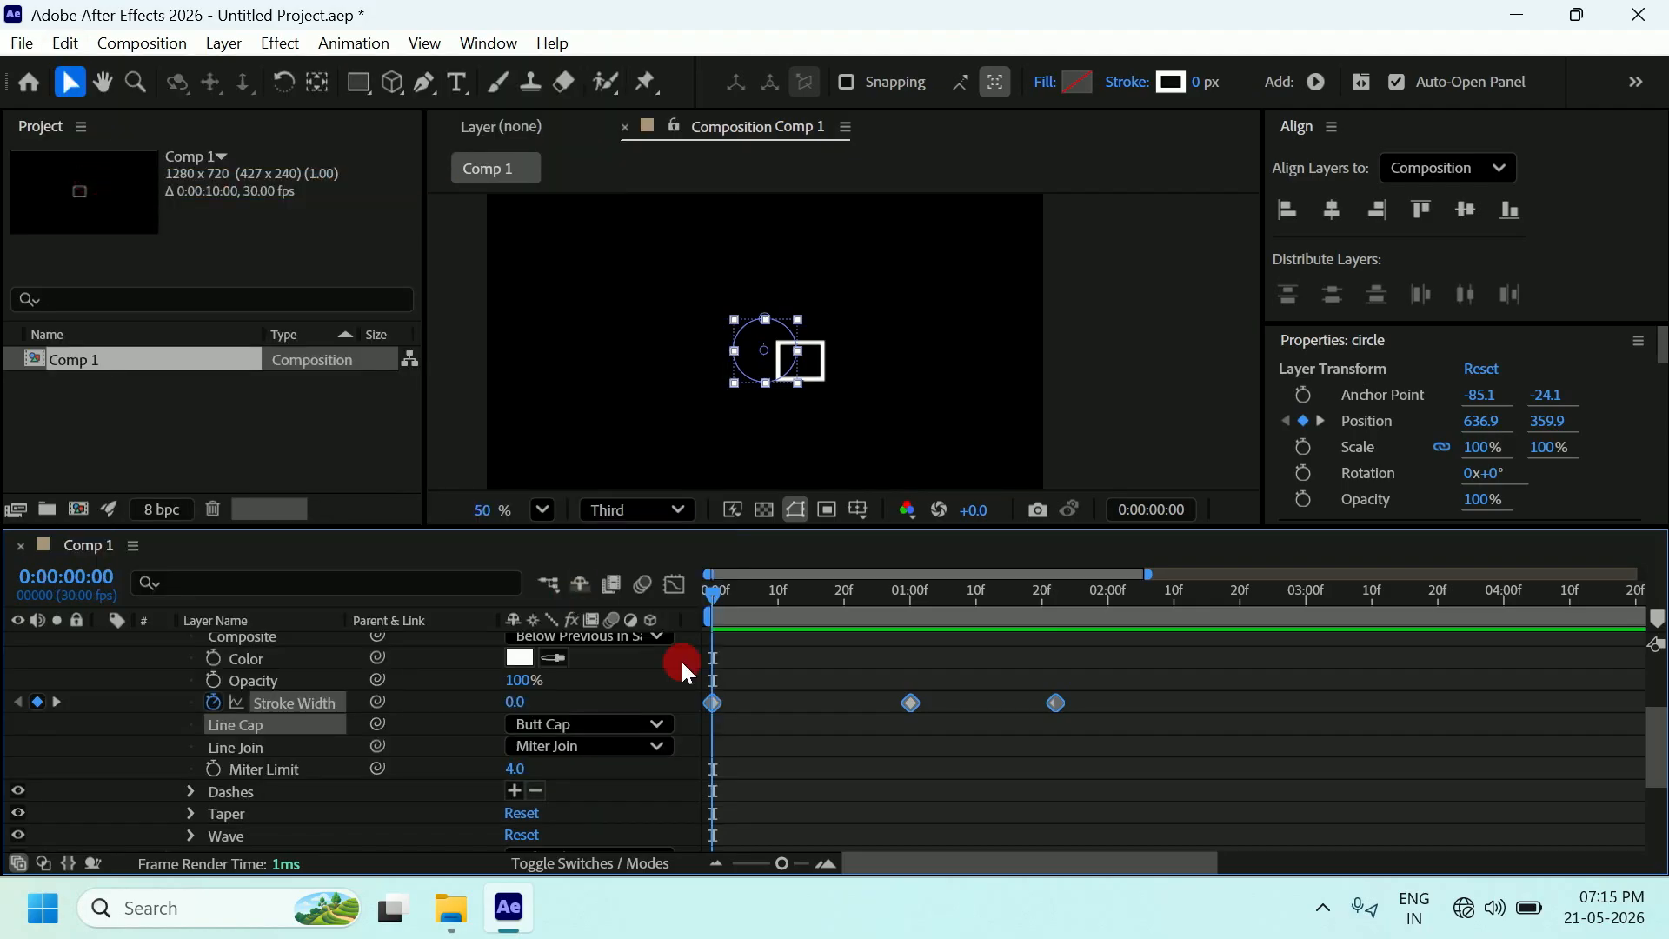
left_click(961, 778)
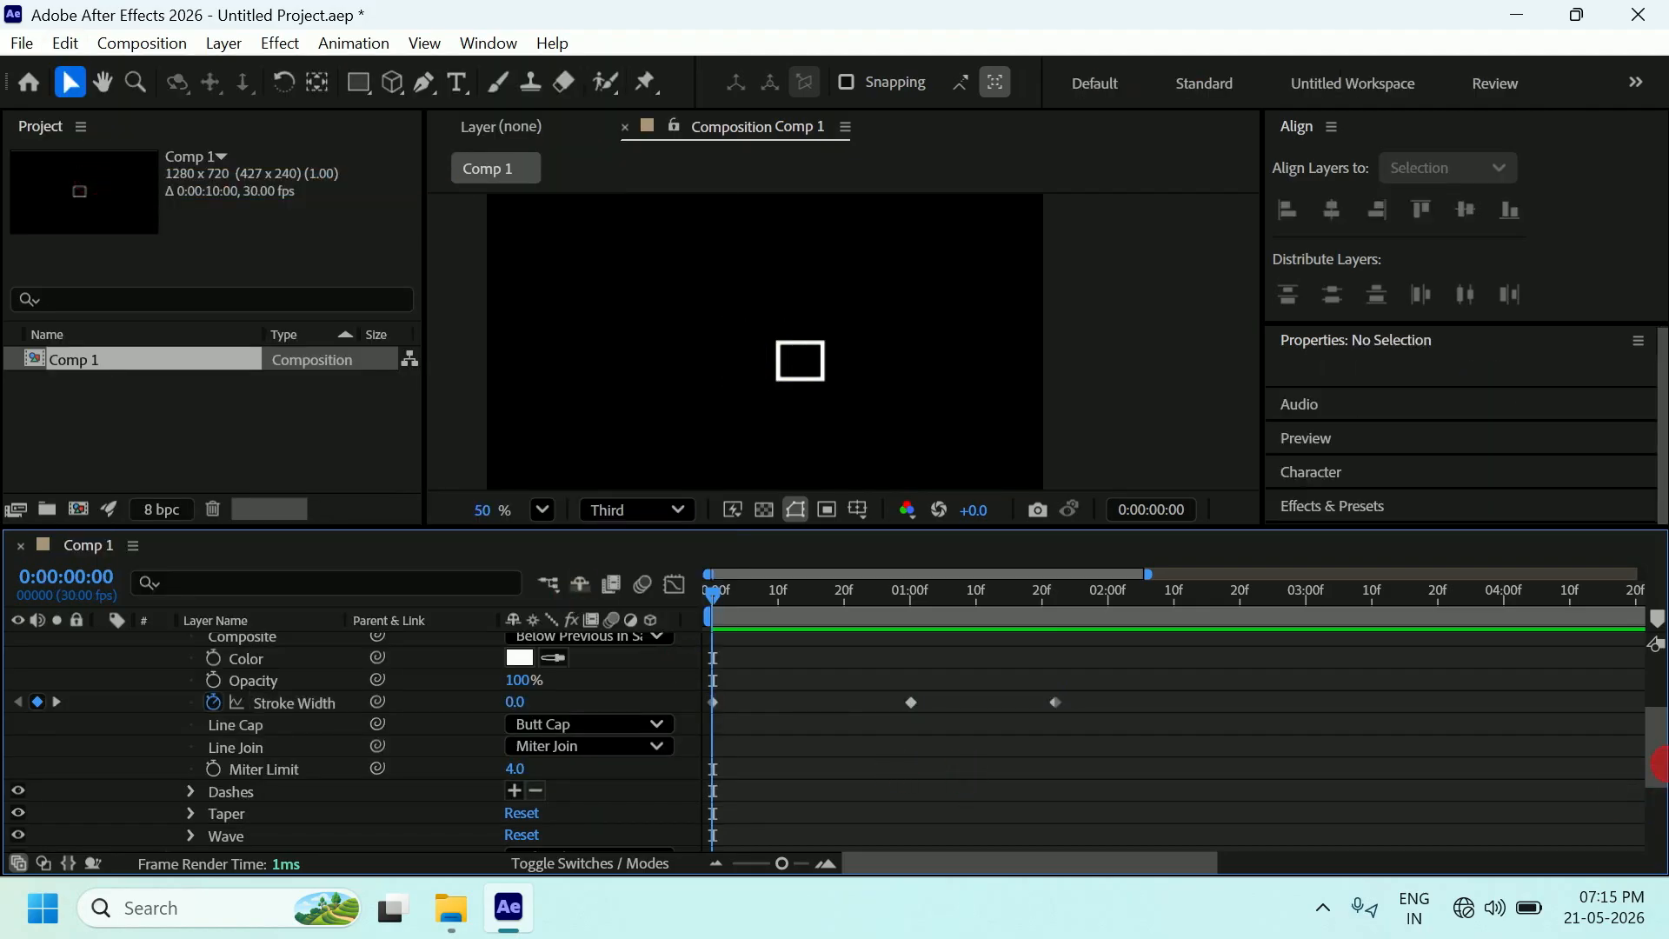
left_click_drag(1657, 765, 1657, 652)
left_click(240, 646)
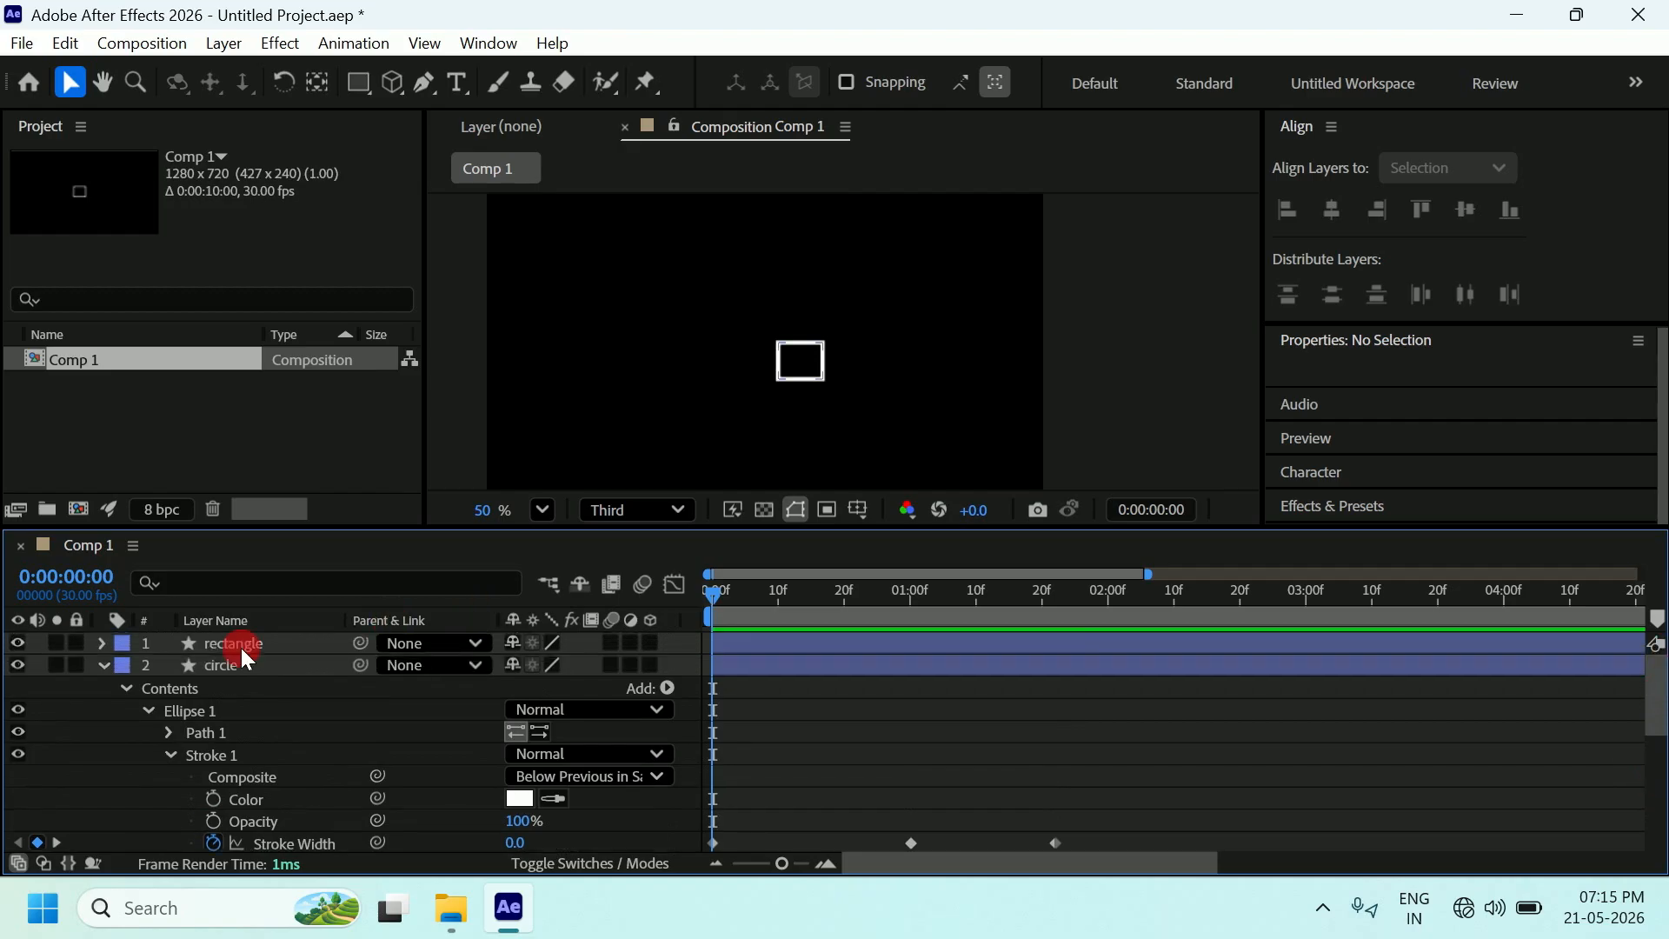
left_click(105, 666)
Reveal the rectangle's Stroke 1 Stroke Width and paste the copied keyframes onto it.
left_click(102, 643)
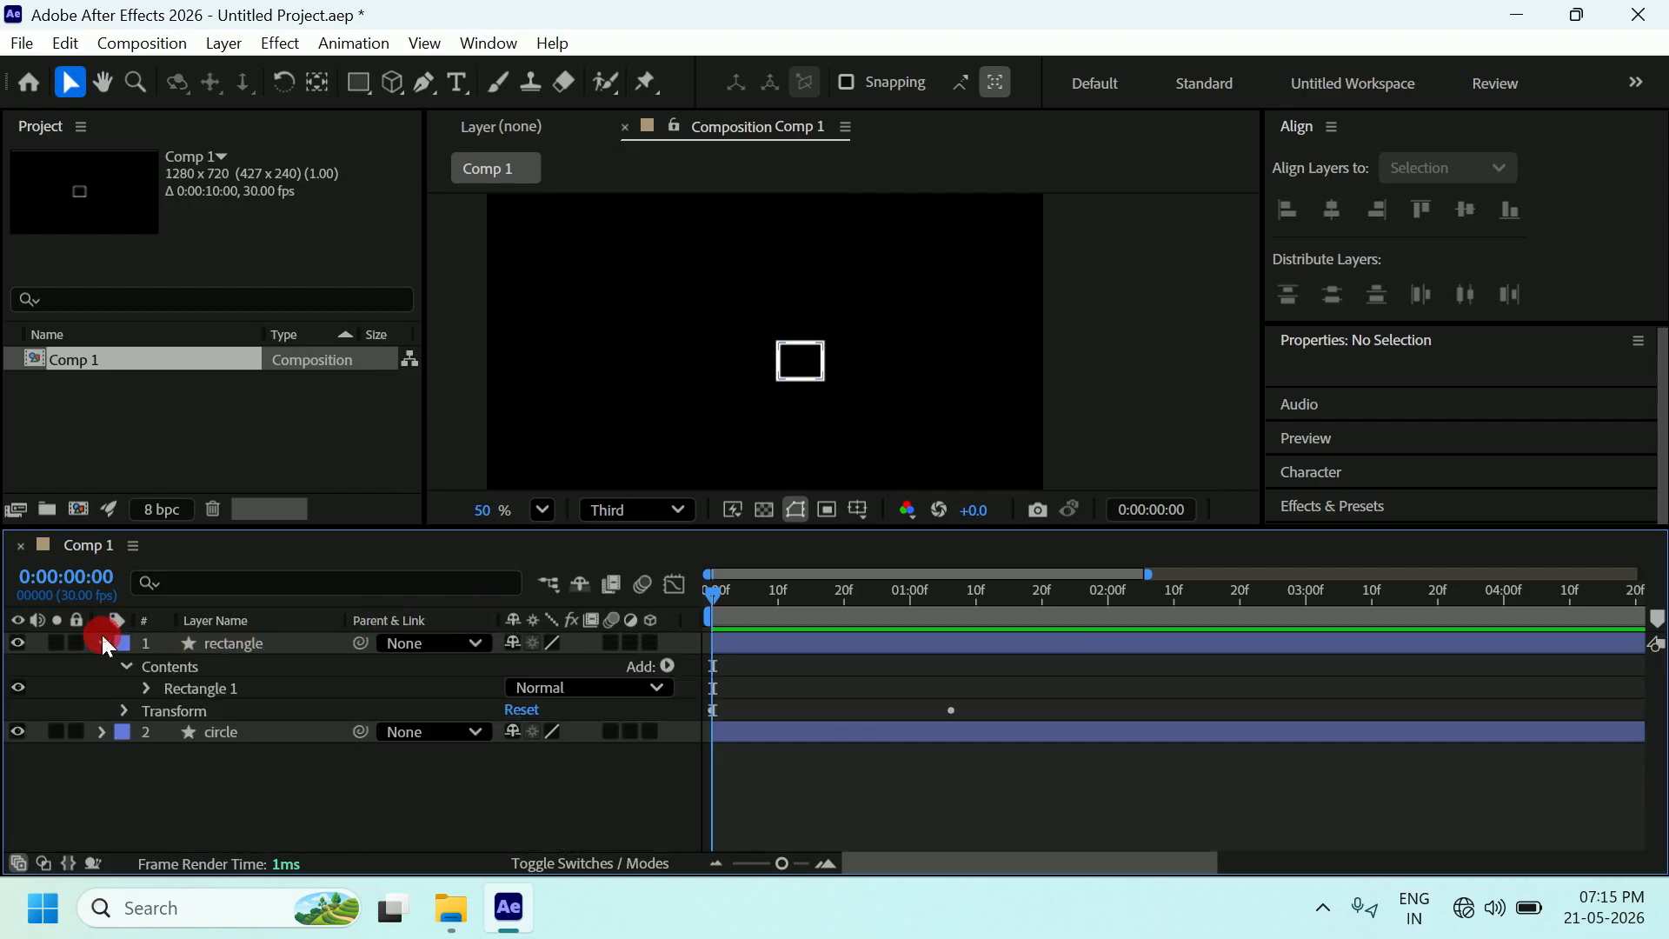
left_click(243, 645)
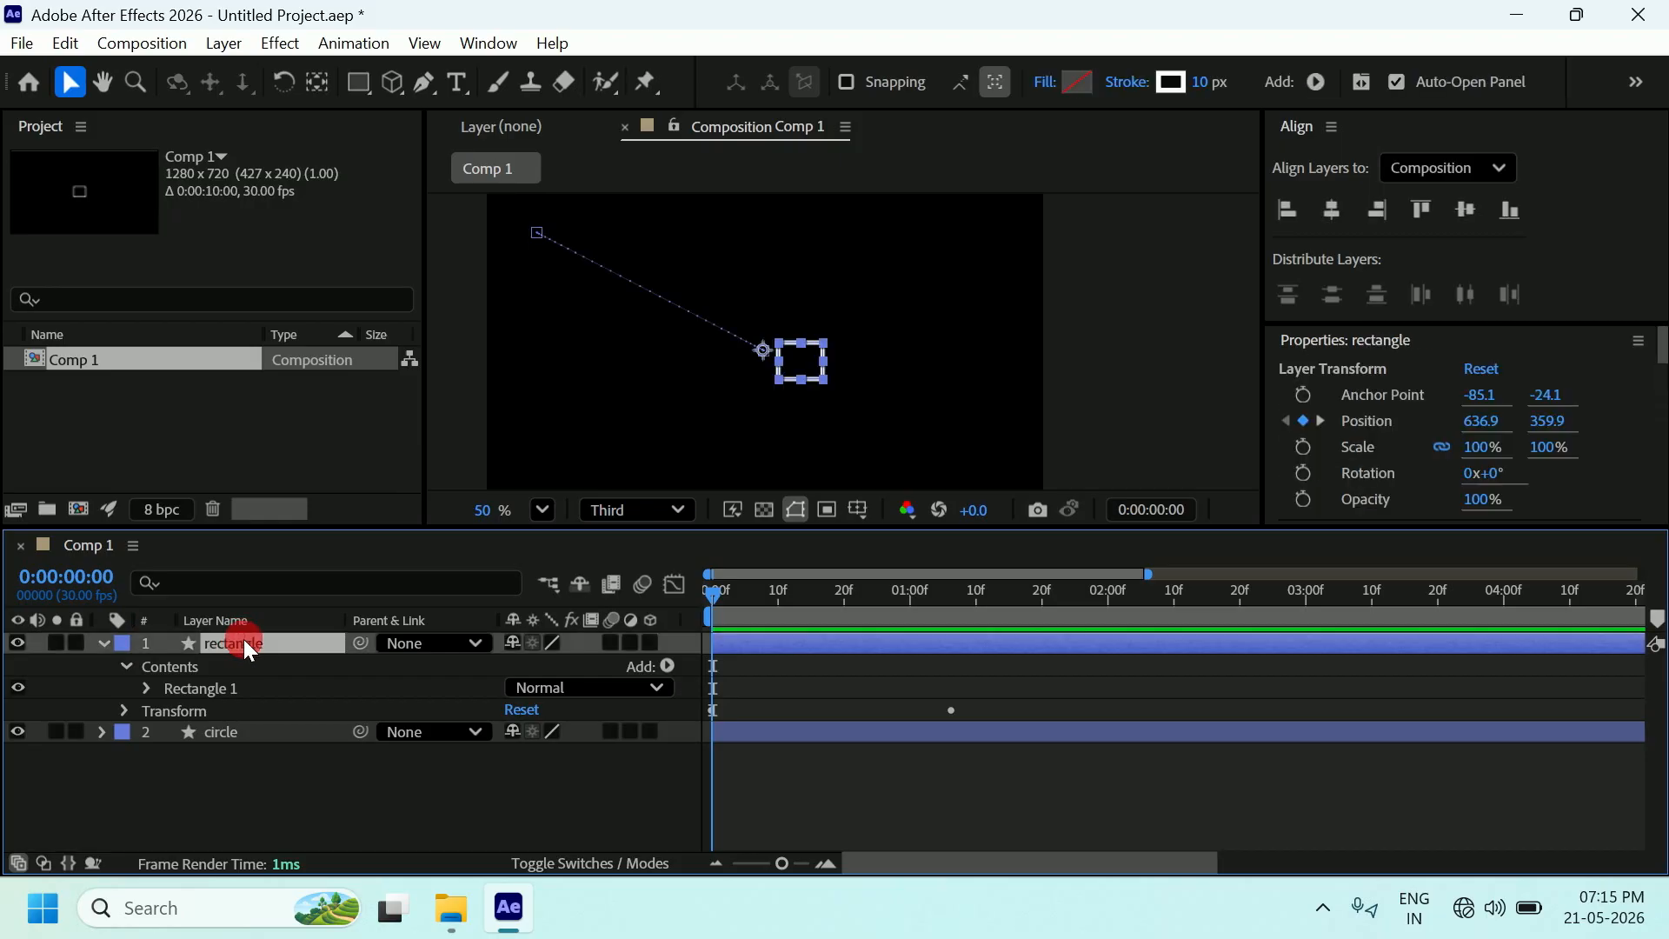
left_click(147, 688)
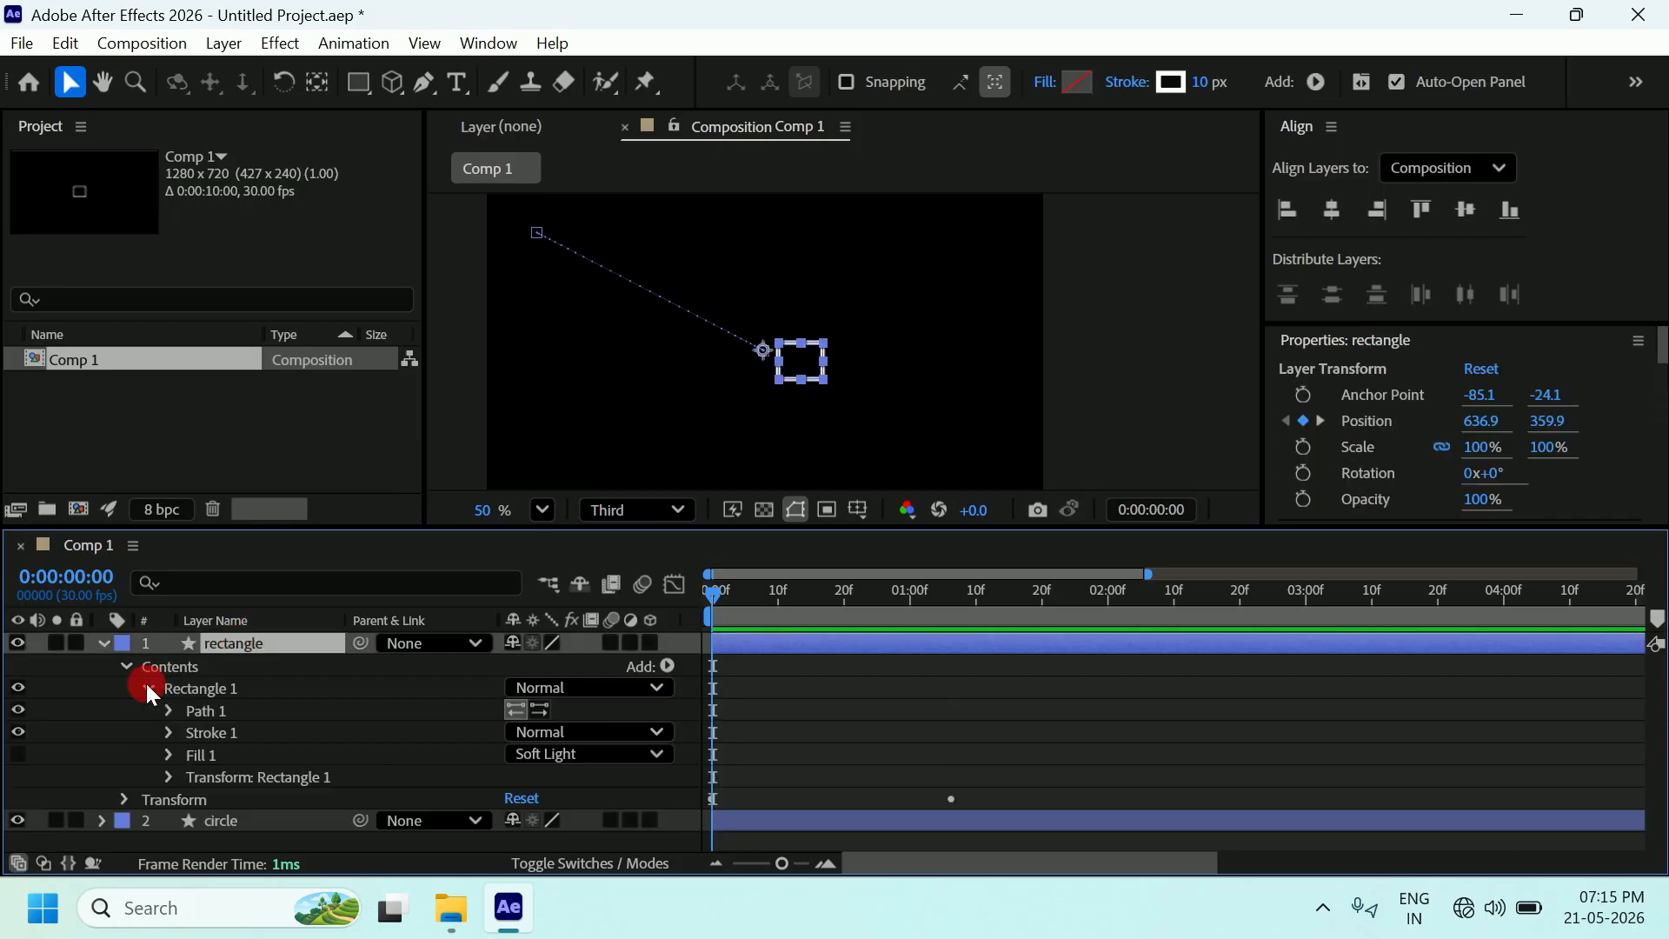
left_click(167, 730)
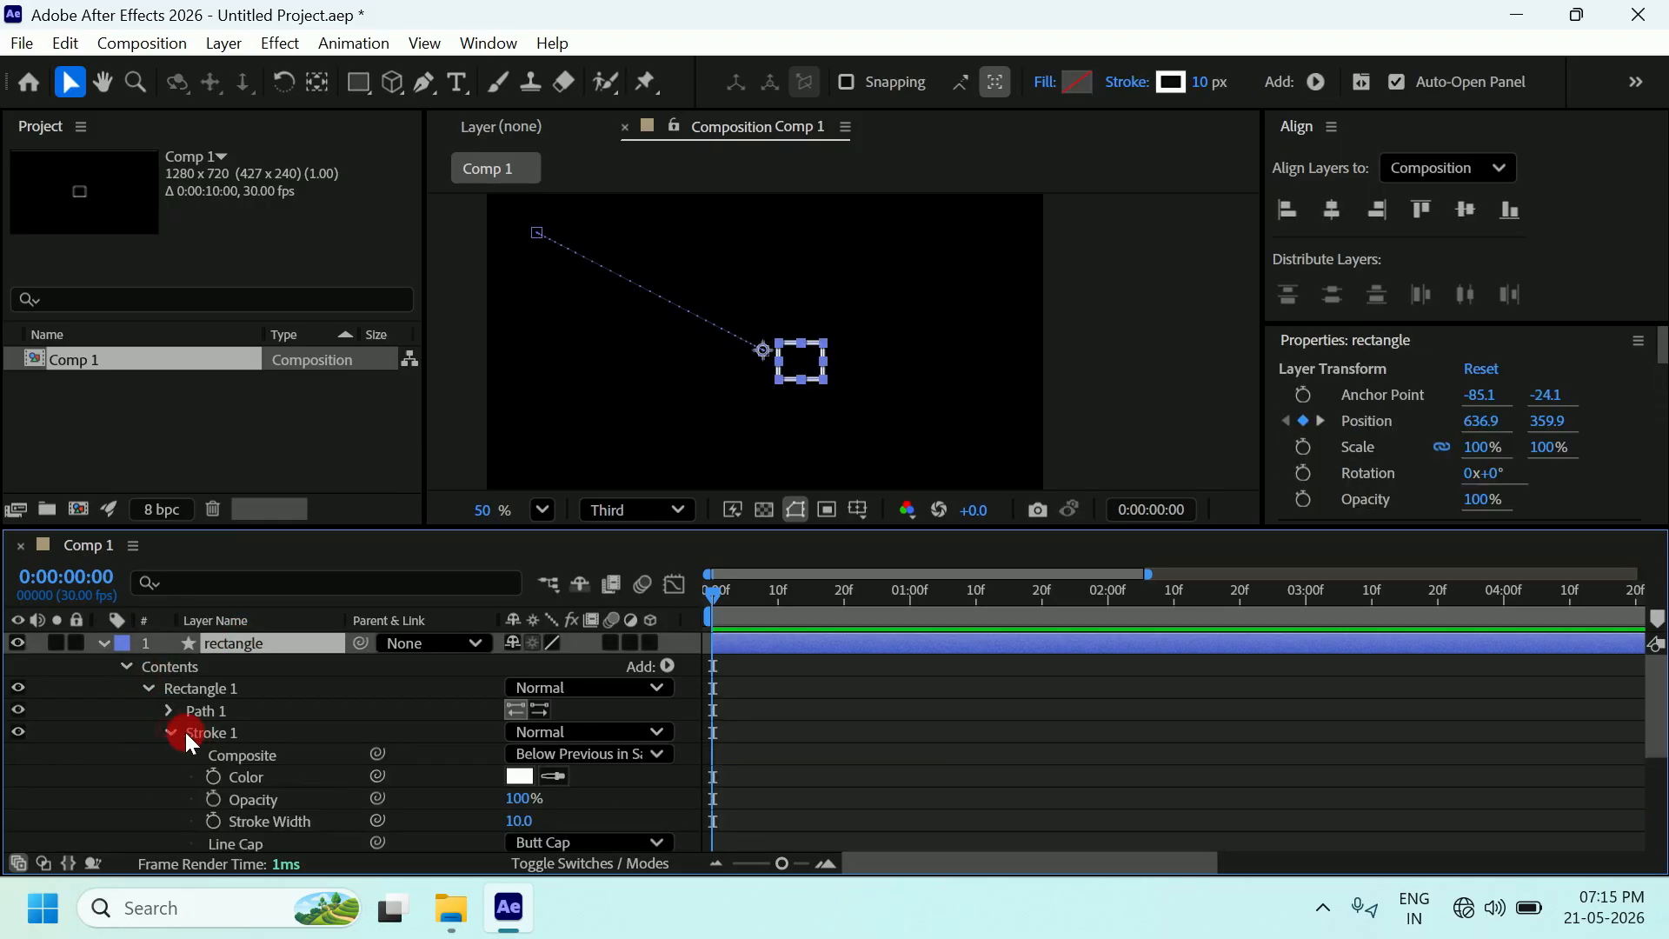
left_click(190, 727)
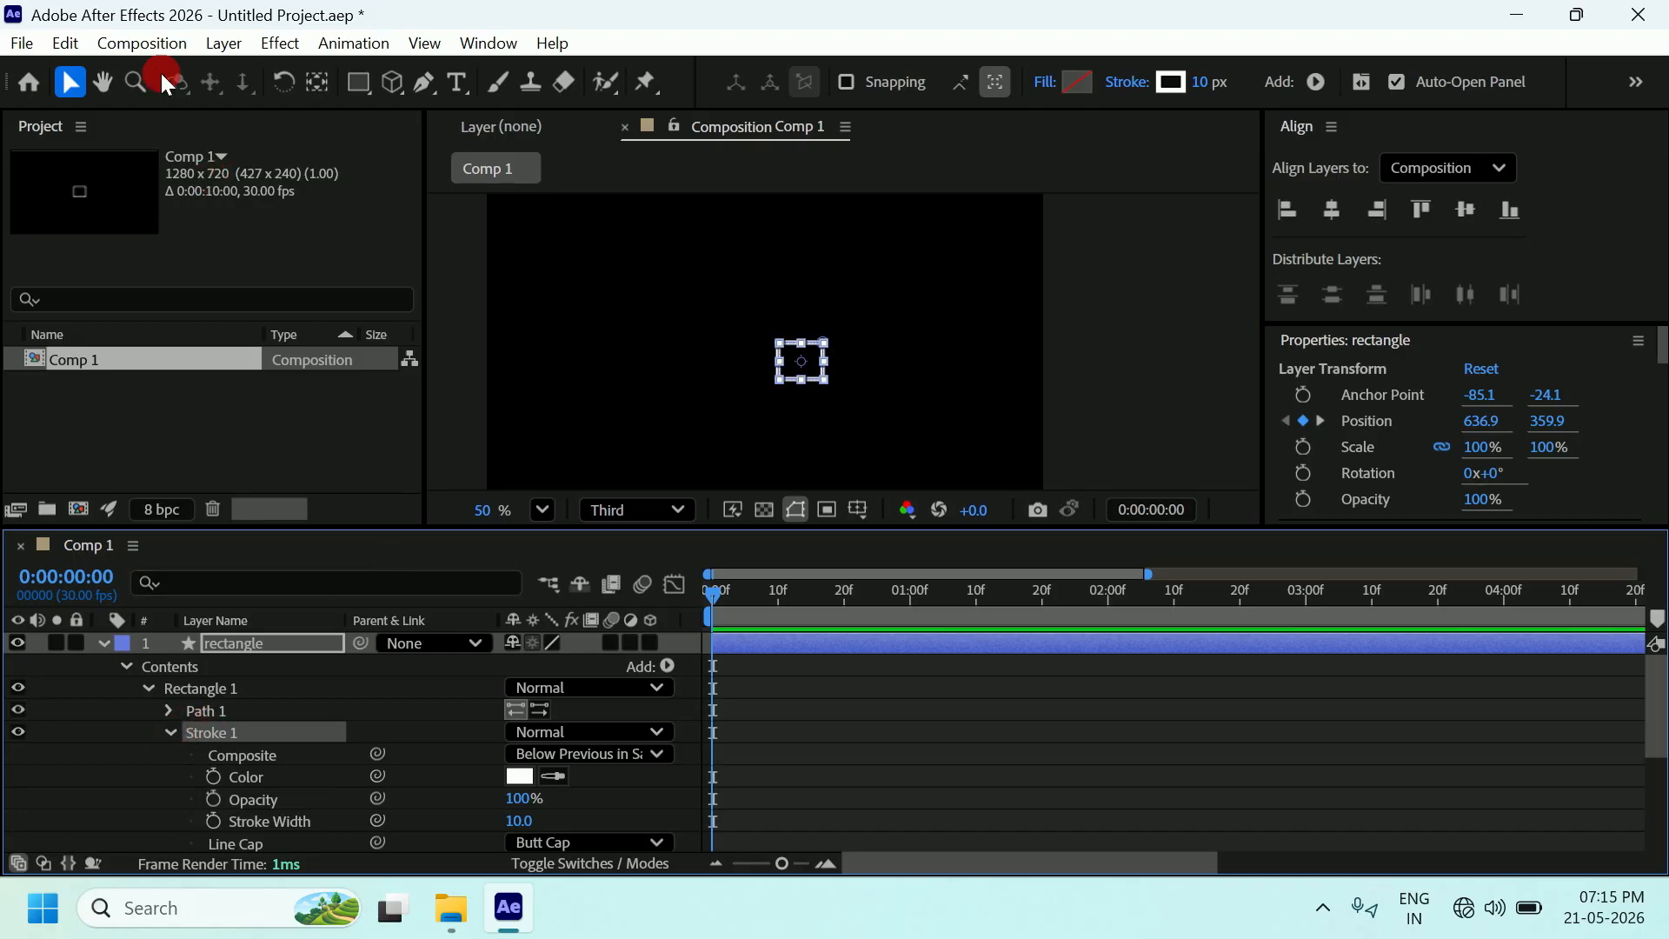
left_click(65, 43)
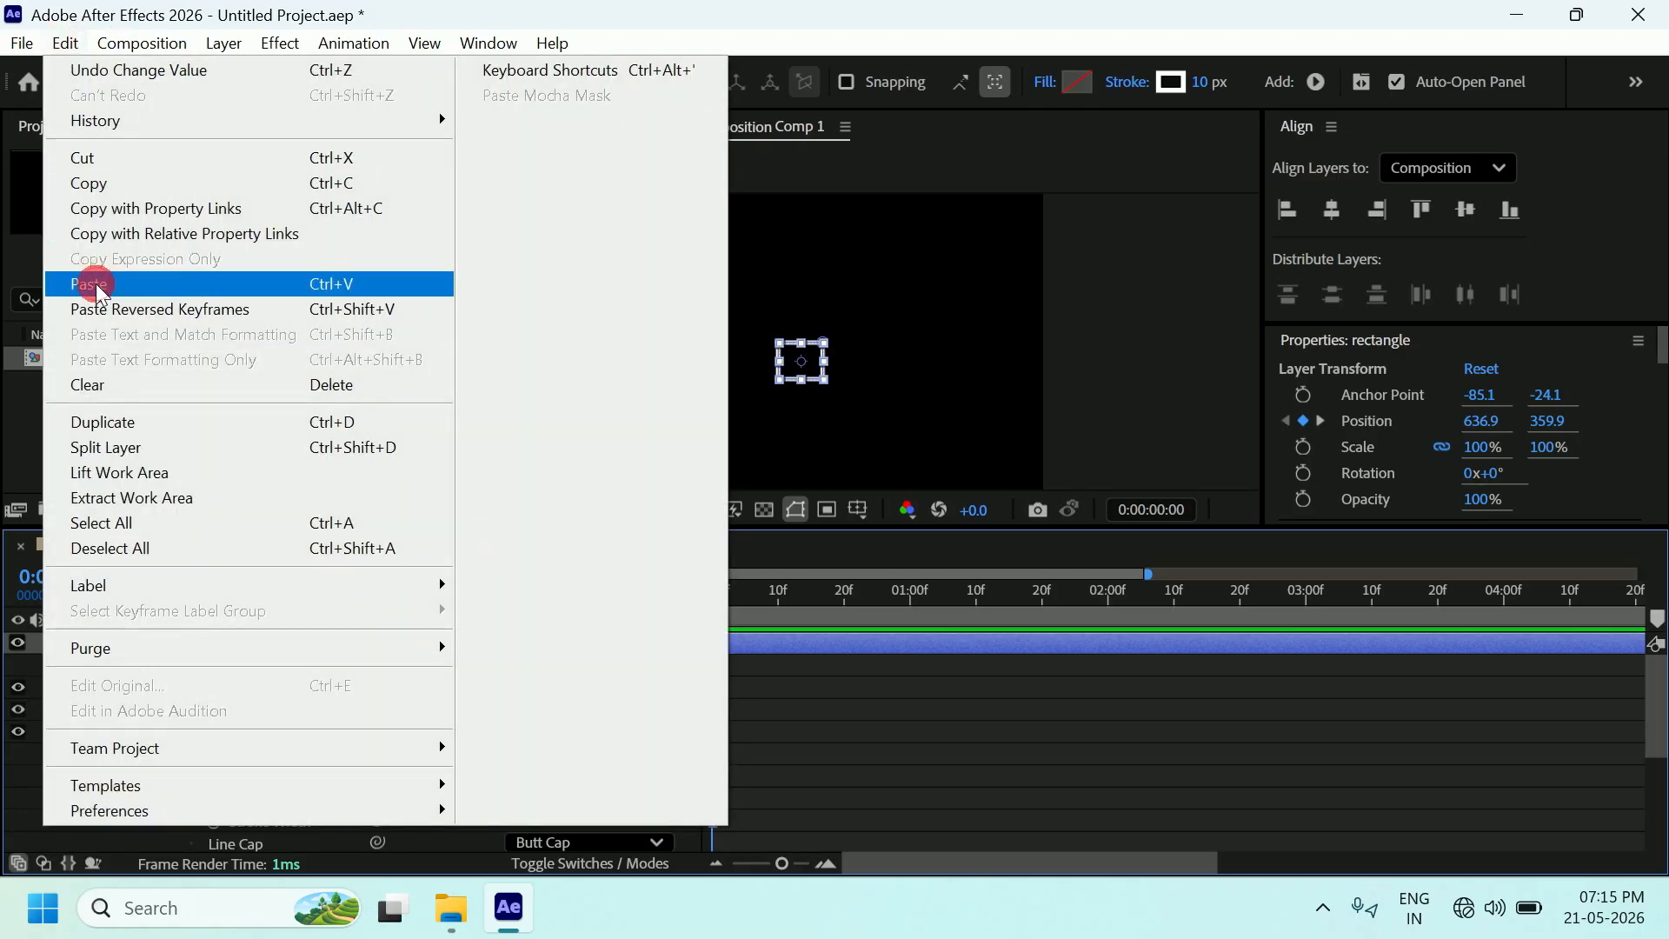
left_click(92, 284)
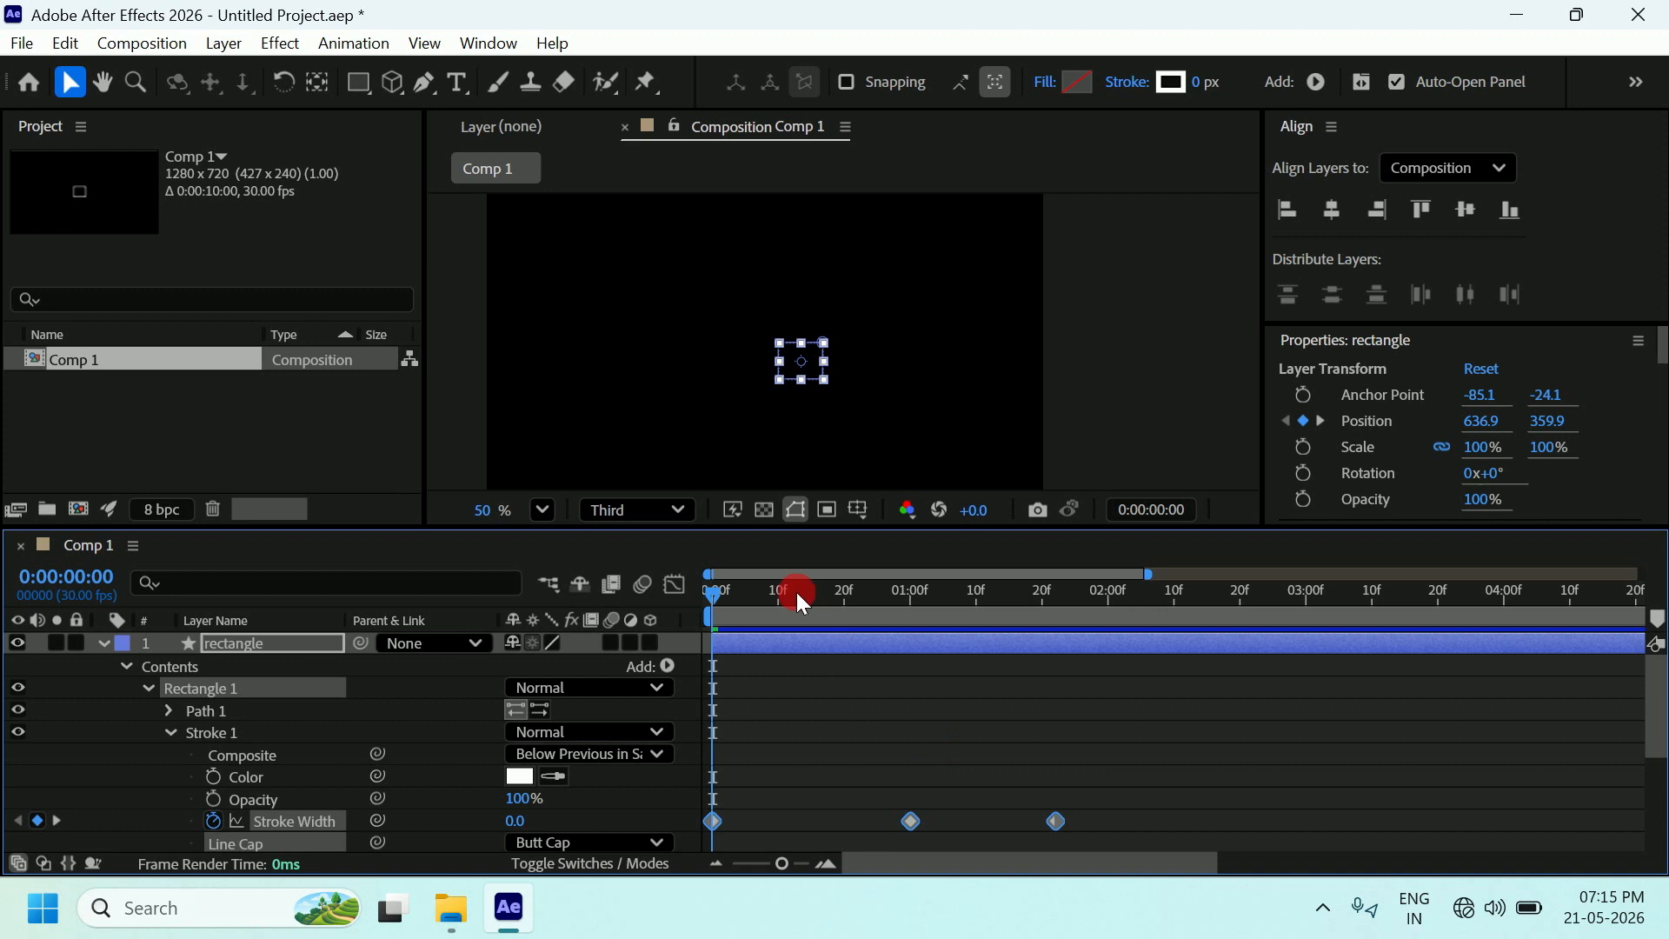
Scrub through the first second to preview the rectangle's stroke growing from 0 px, then collapse it.
left_click(1135, 426)
mouse_move(722, 597)
left_mouse_down()
mouse_move(1114, 613)
mouse_move(704, 617)
mouse_move(1134, 629)
mouse_move(669, 648)
left_mouse_up()
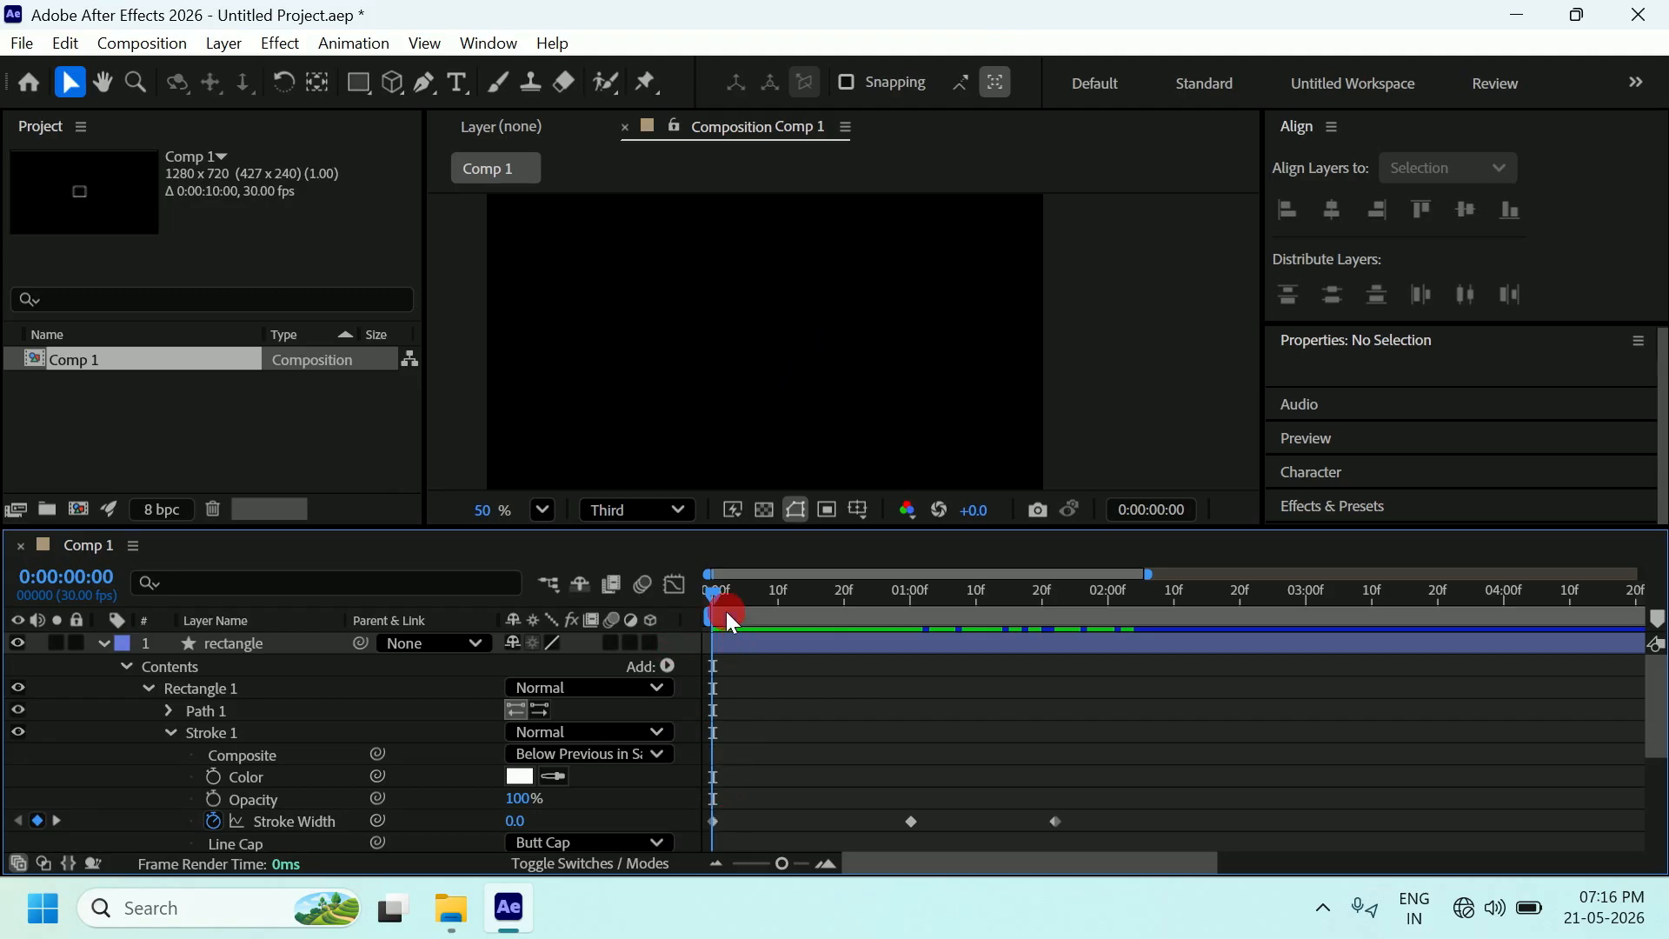
mouse_move(711, 591)
left_mouse_down()
mouse_move(1050, 597)
mouse_move(707, 618)
mouse_move(1057, 602)
left_mouse_up()
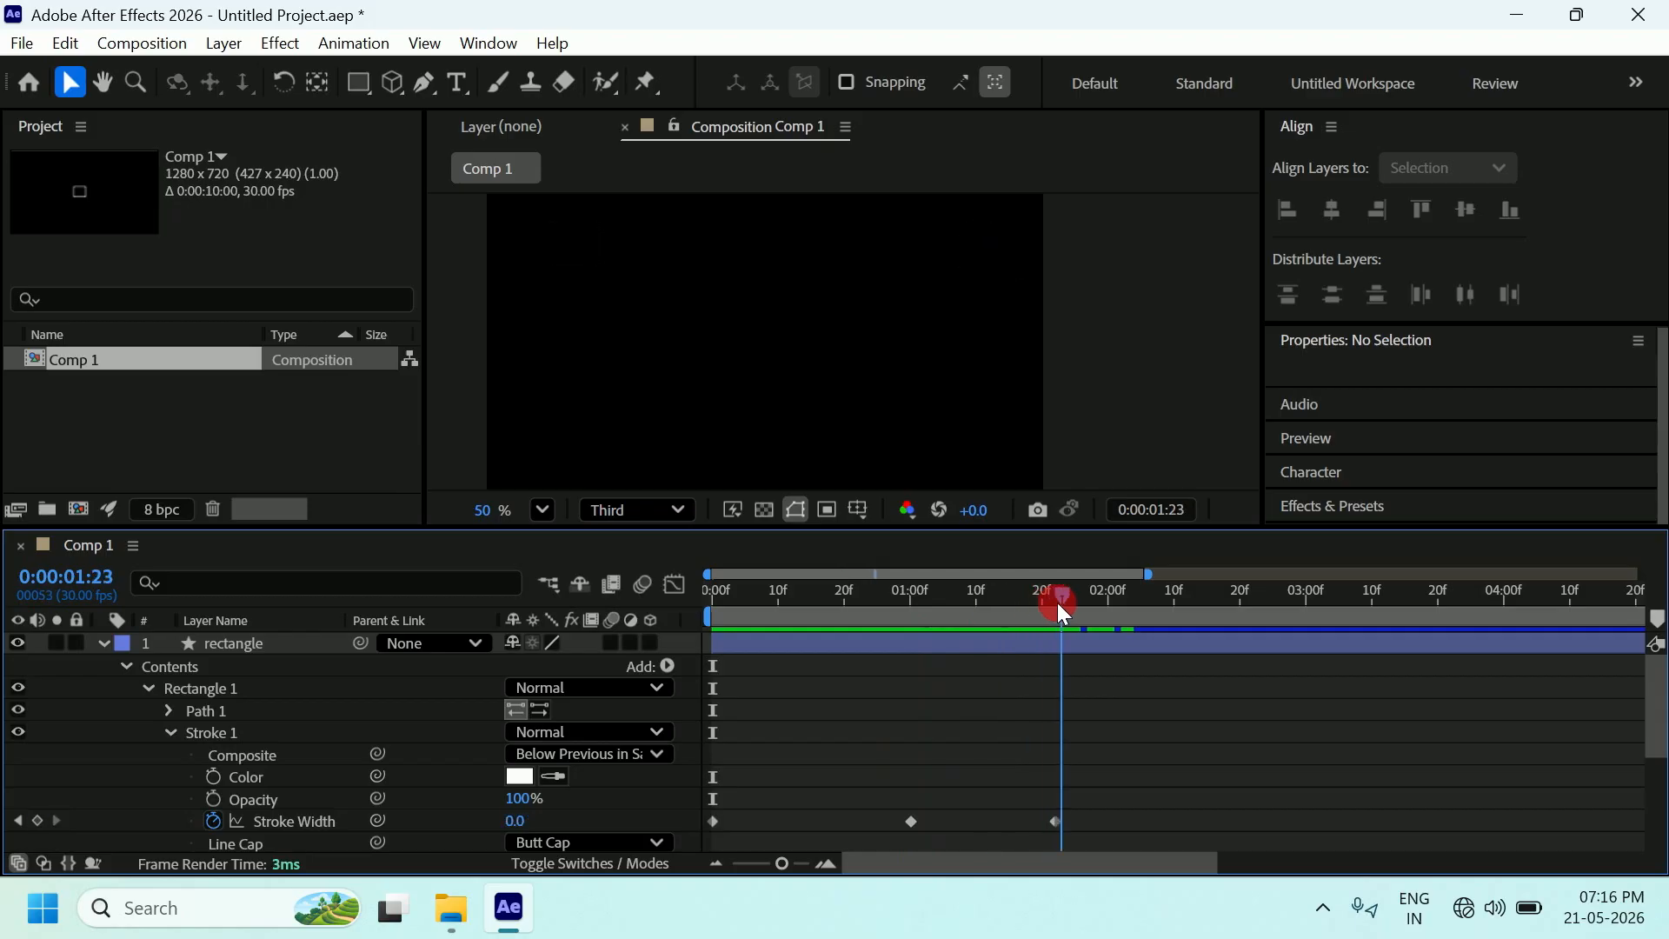
left_click(1173, 402)
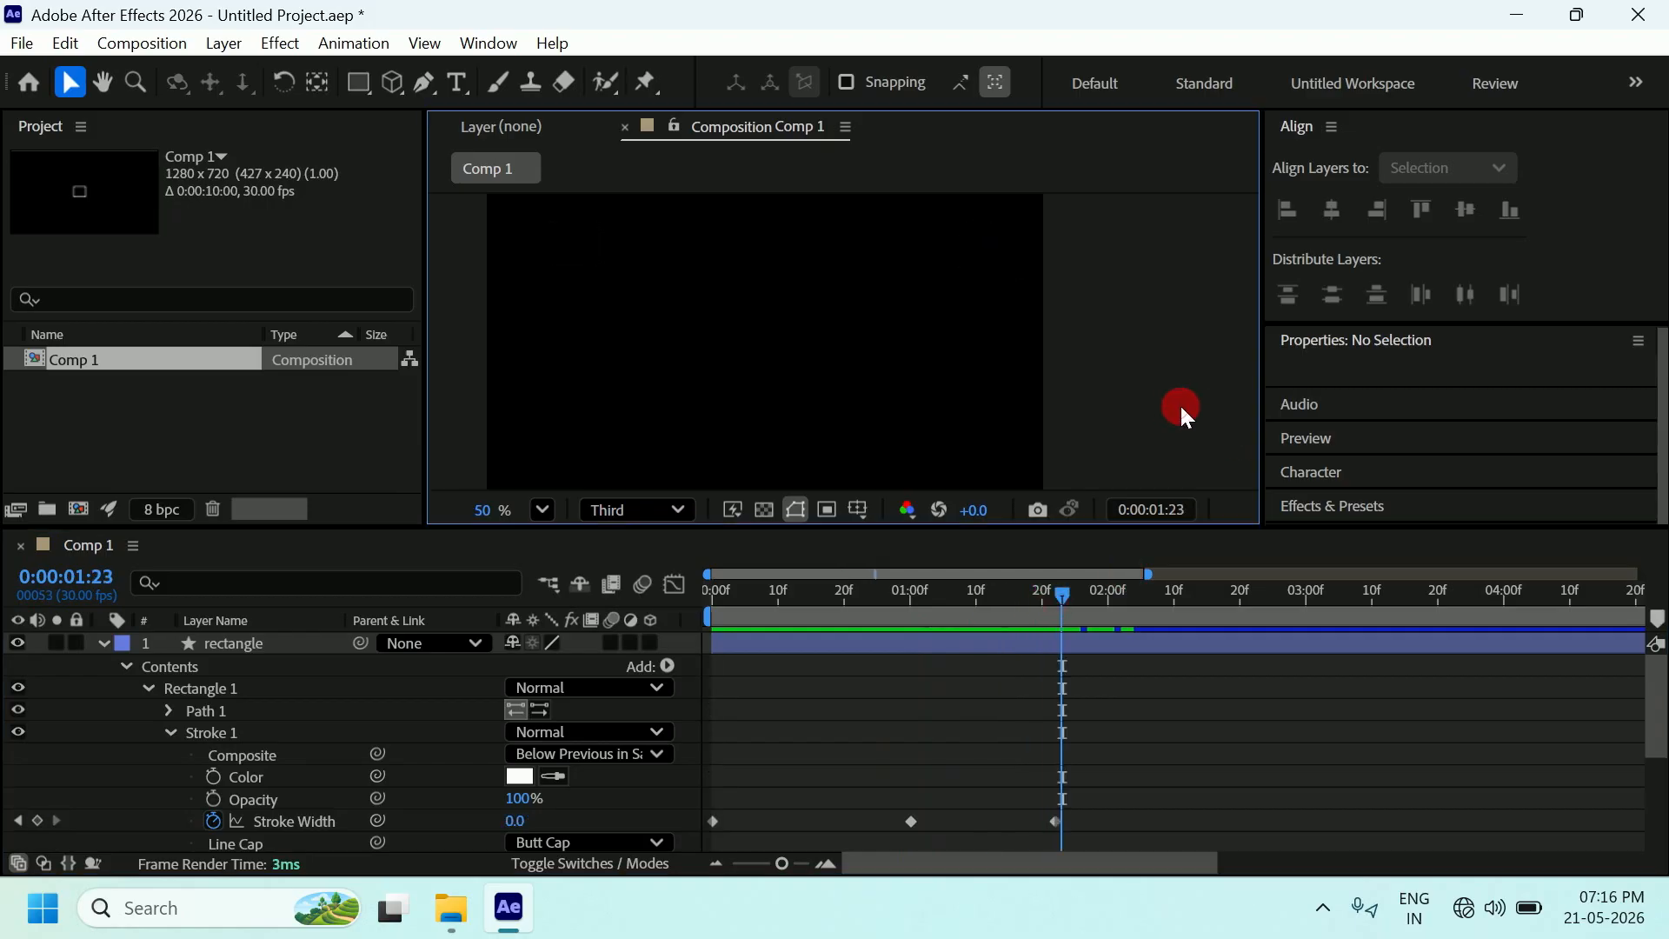
left_click(103, 644)
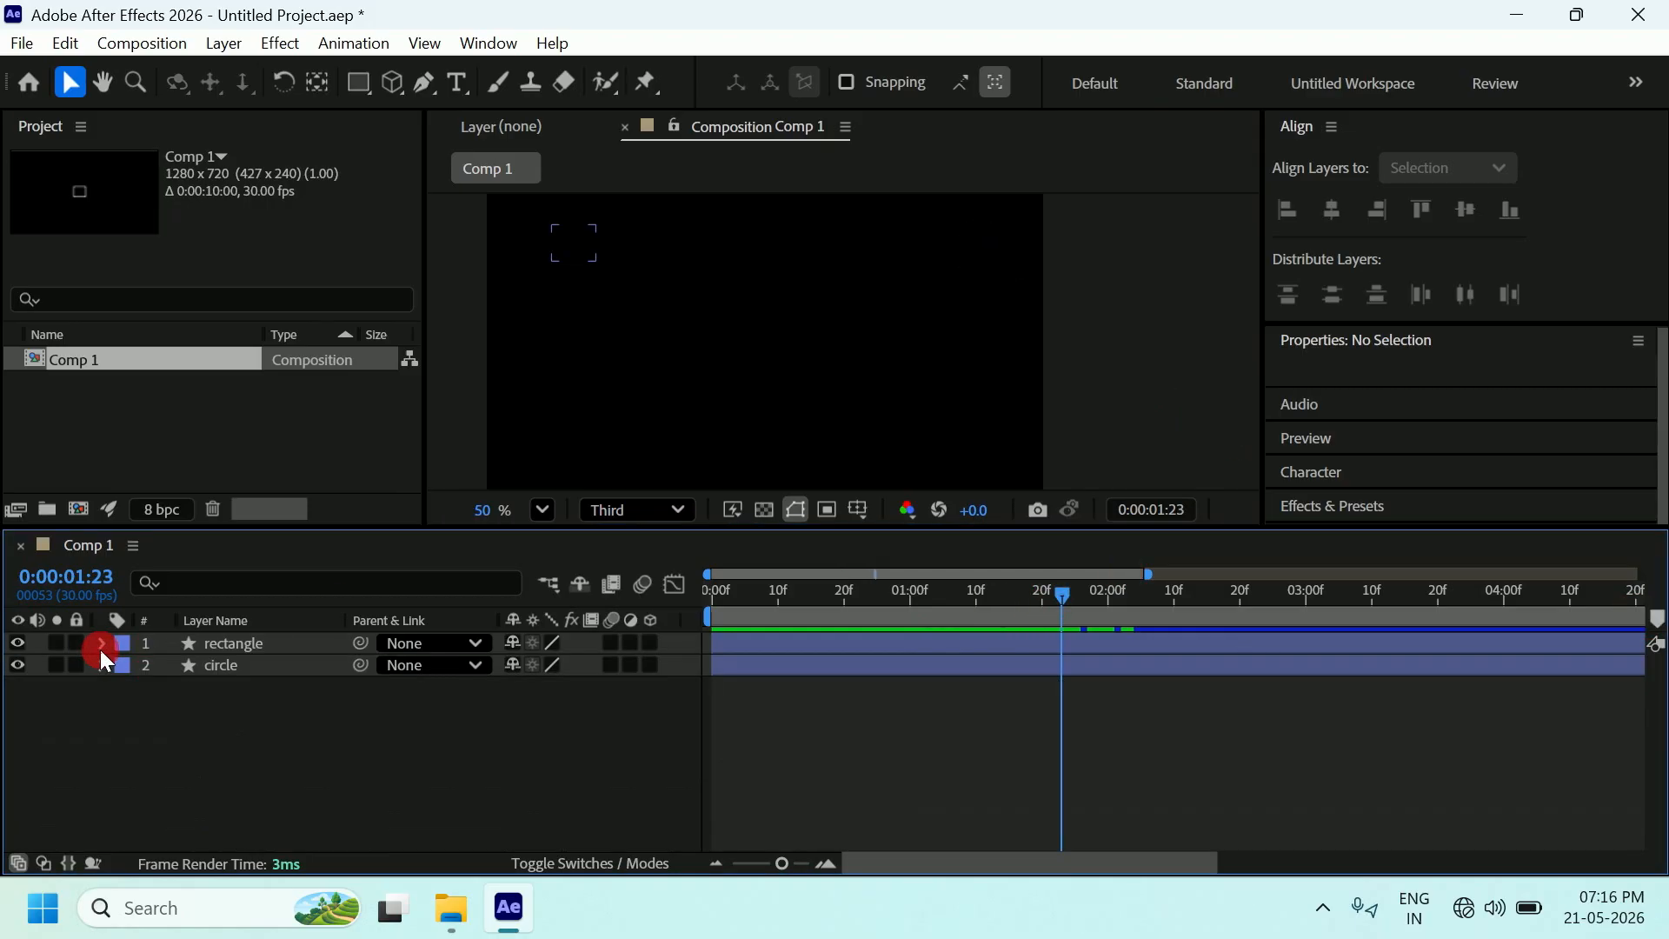
Try moving the rectangle's anchor point with the Pan Behind tool, then undo the move.
left_click(942, 655)
left_click(250, 626)
left_click(247, 645)
left_click(238, 666)
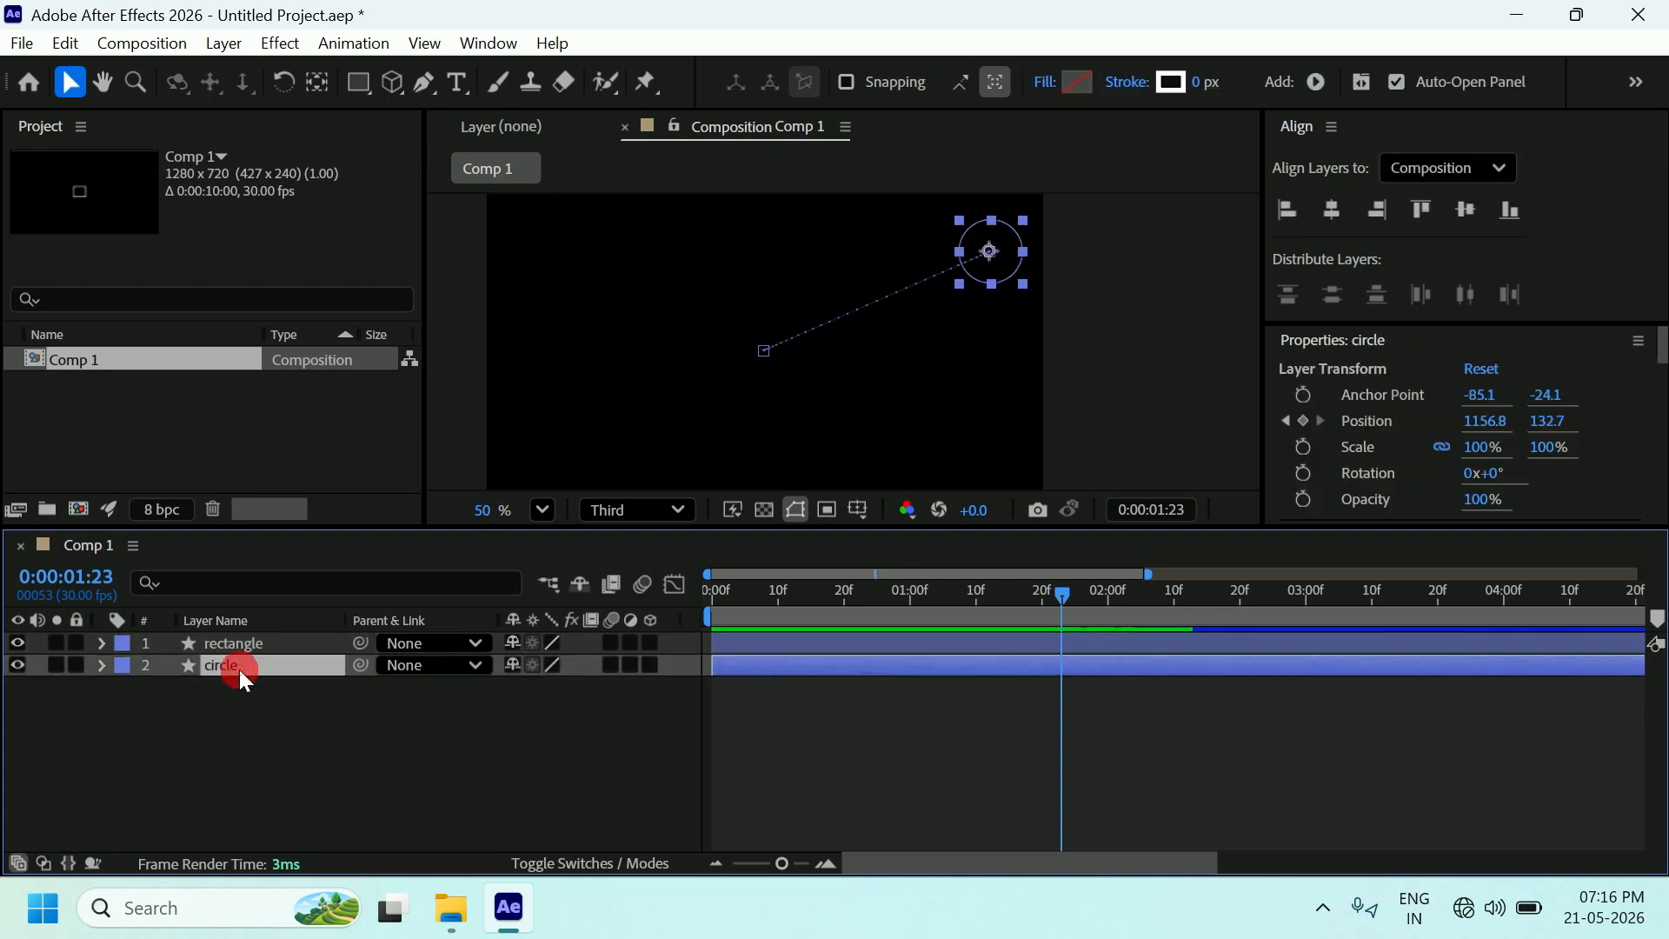
left_click(248, 643)
left_click(566, 248)
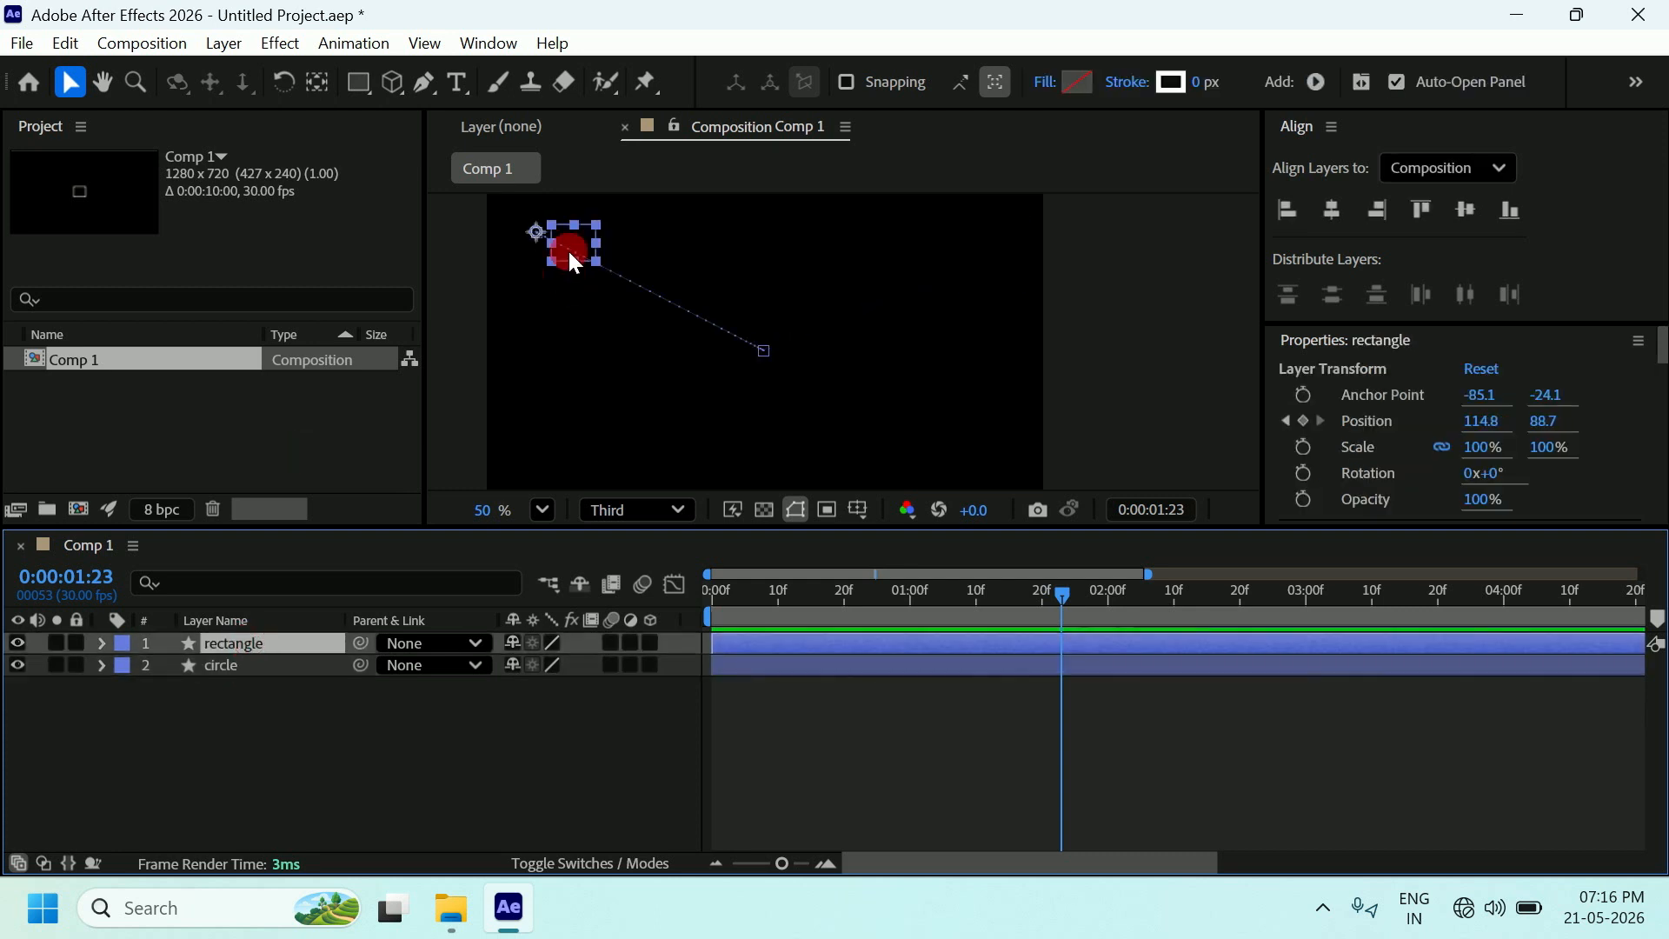
left_click_drag(545, 237, 349, 114)
left_click(316, 81)
left_click_drag(535, 232, 575, 252)
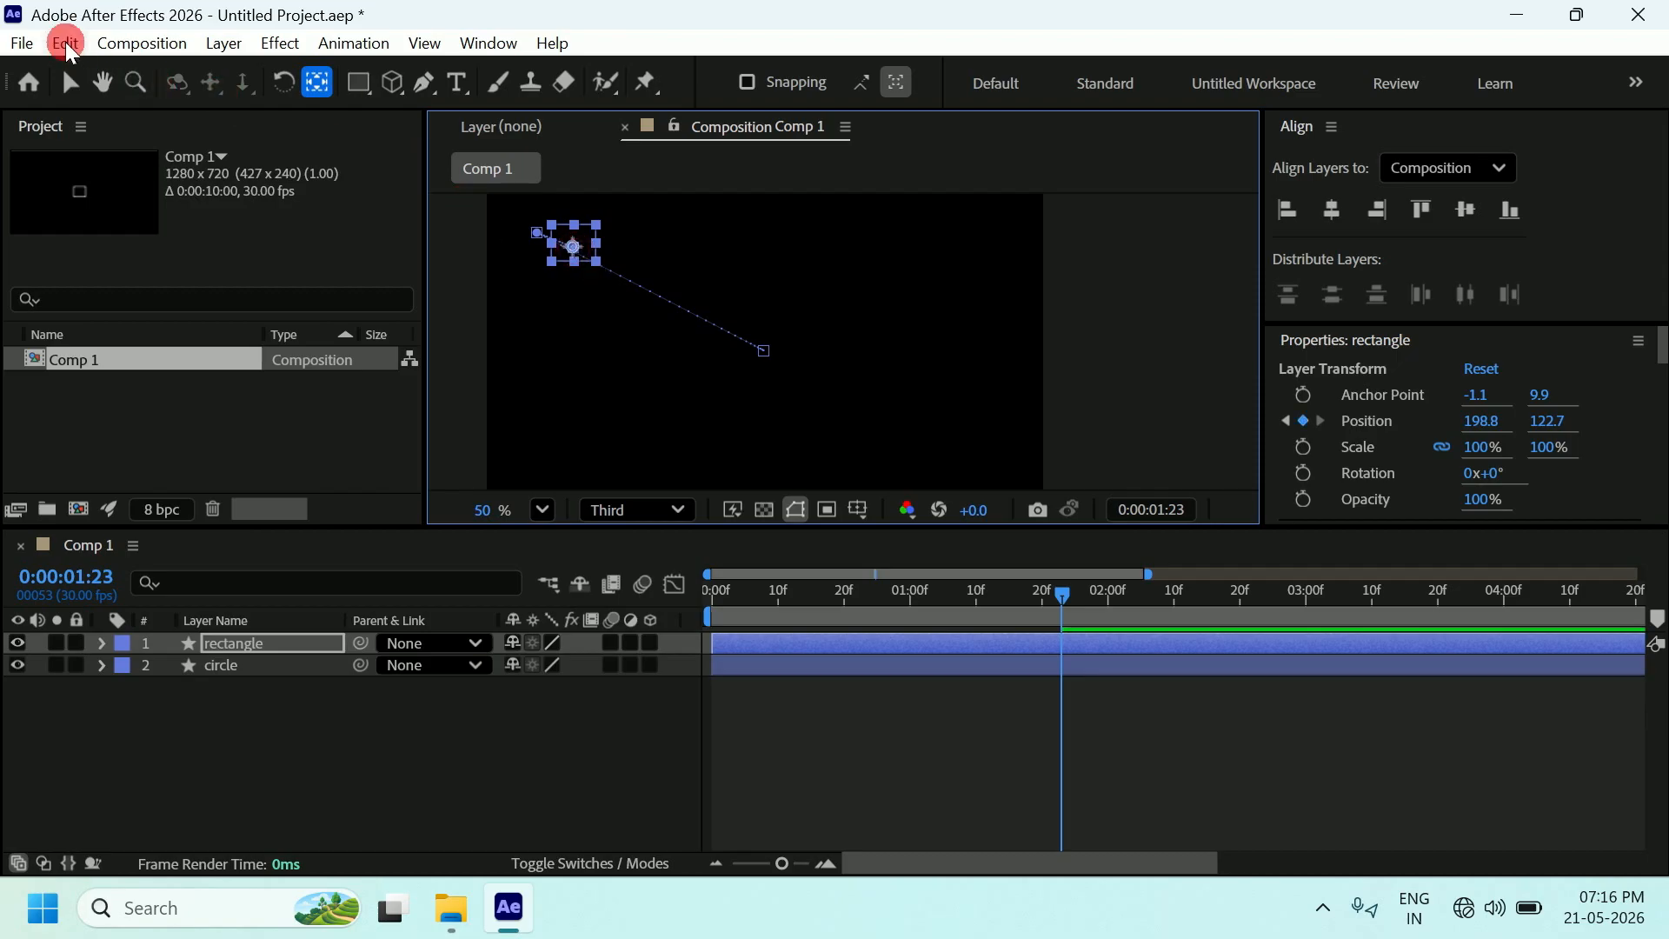
left_click(87, 48)
left_click(68, 69)
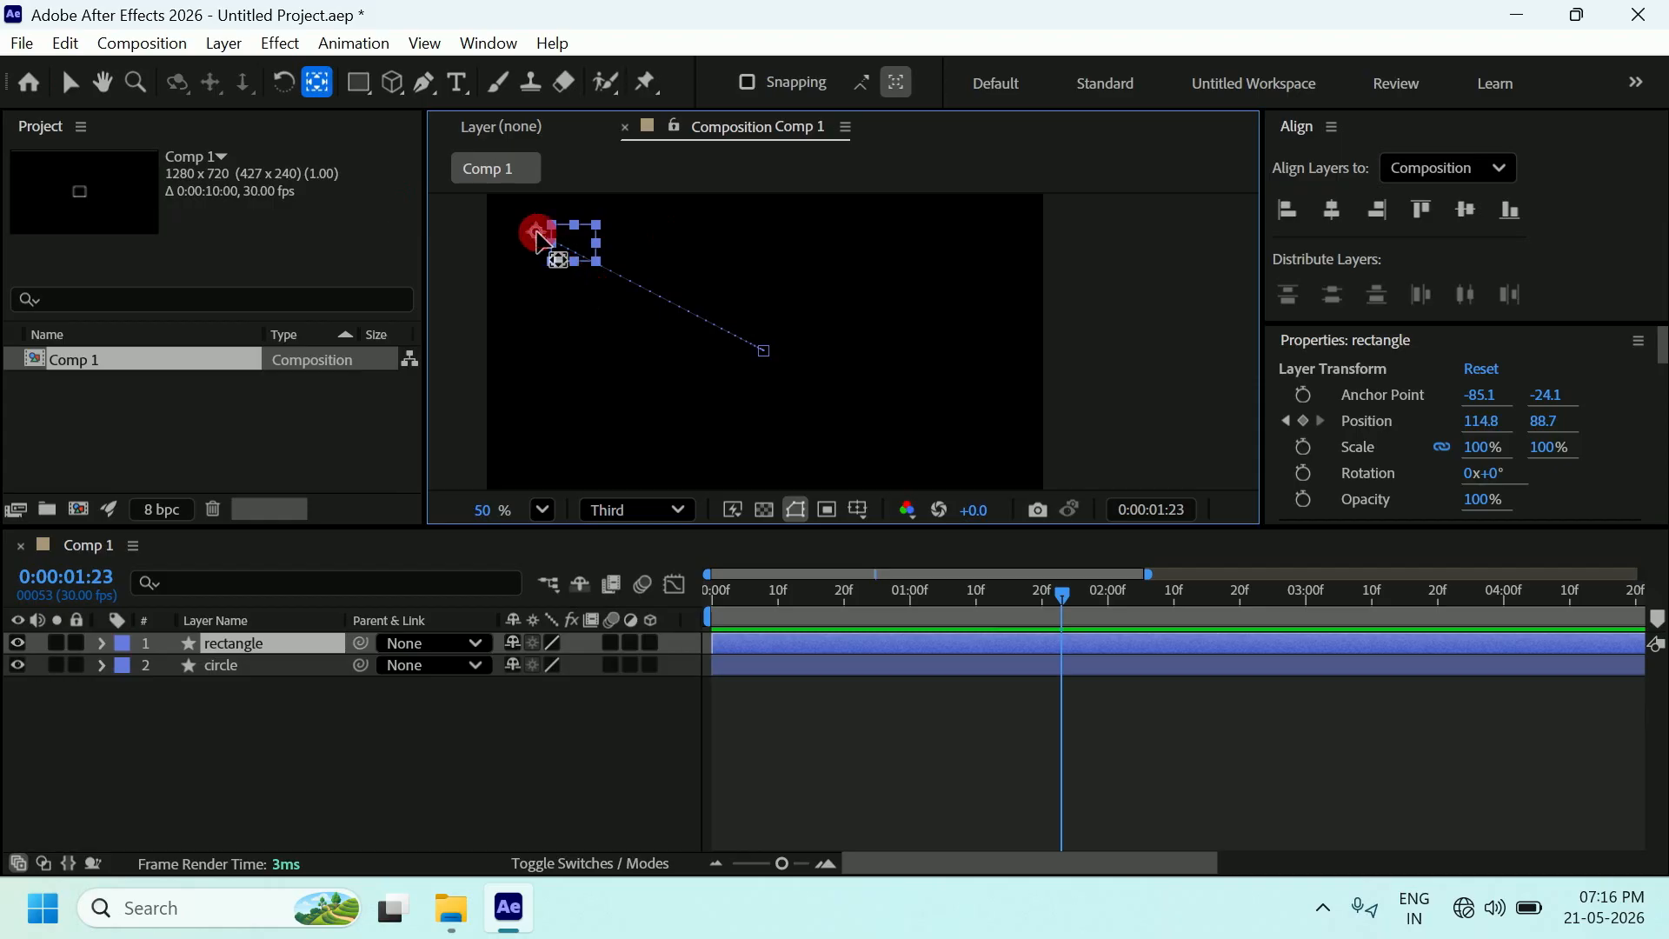
At the first frame, drag the rectangle's anchor onto its centre (2.9, 3.9) and scrub to preview.
left_click_drag(1059, 596, 678, 614)
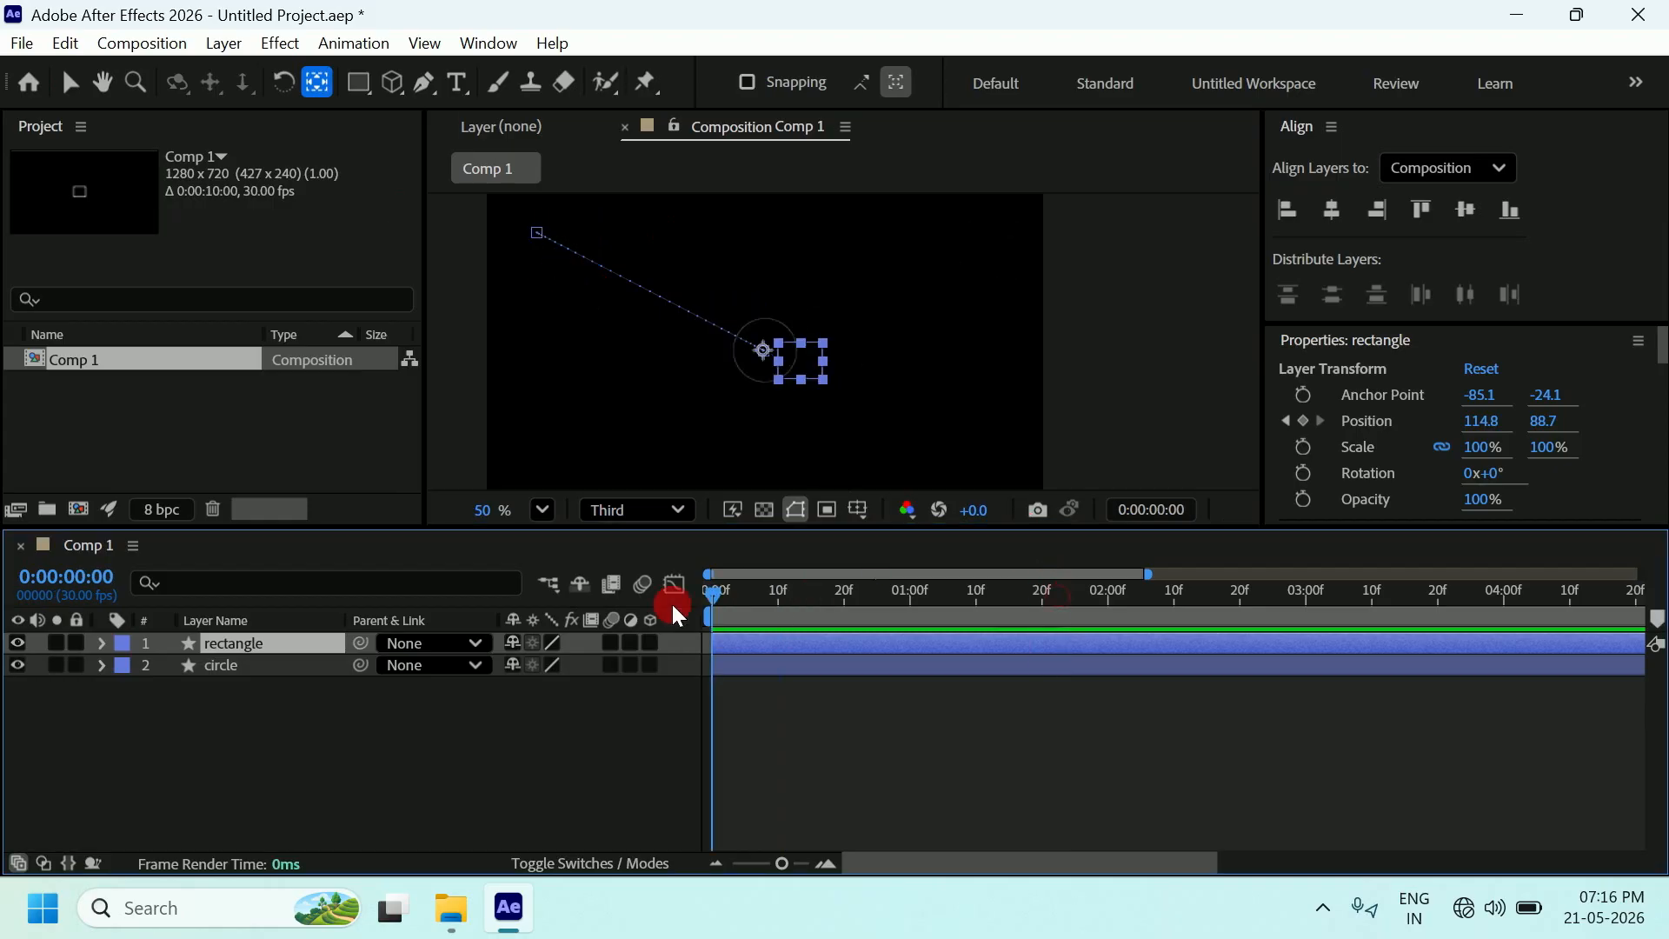
left_click_drag(765, 426, 767, 361)
left_click(762, 353)
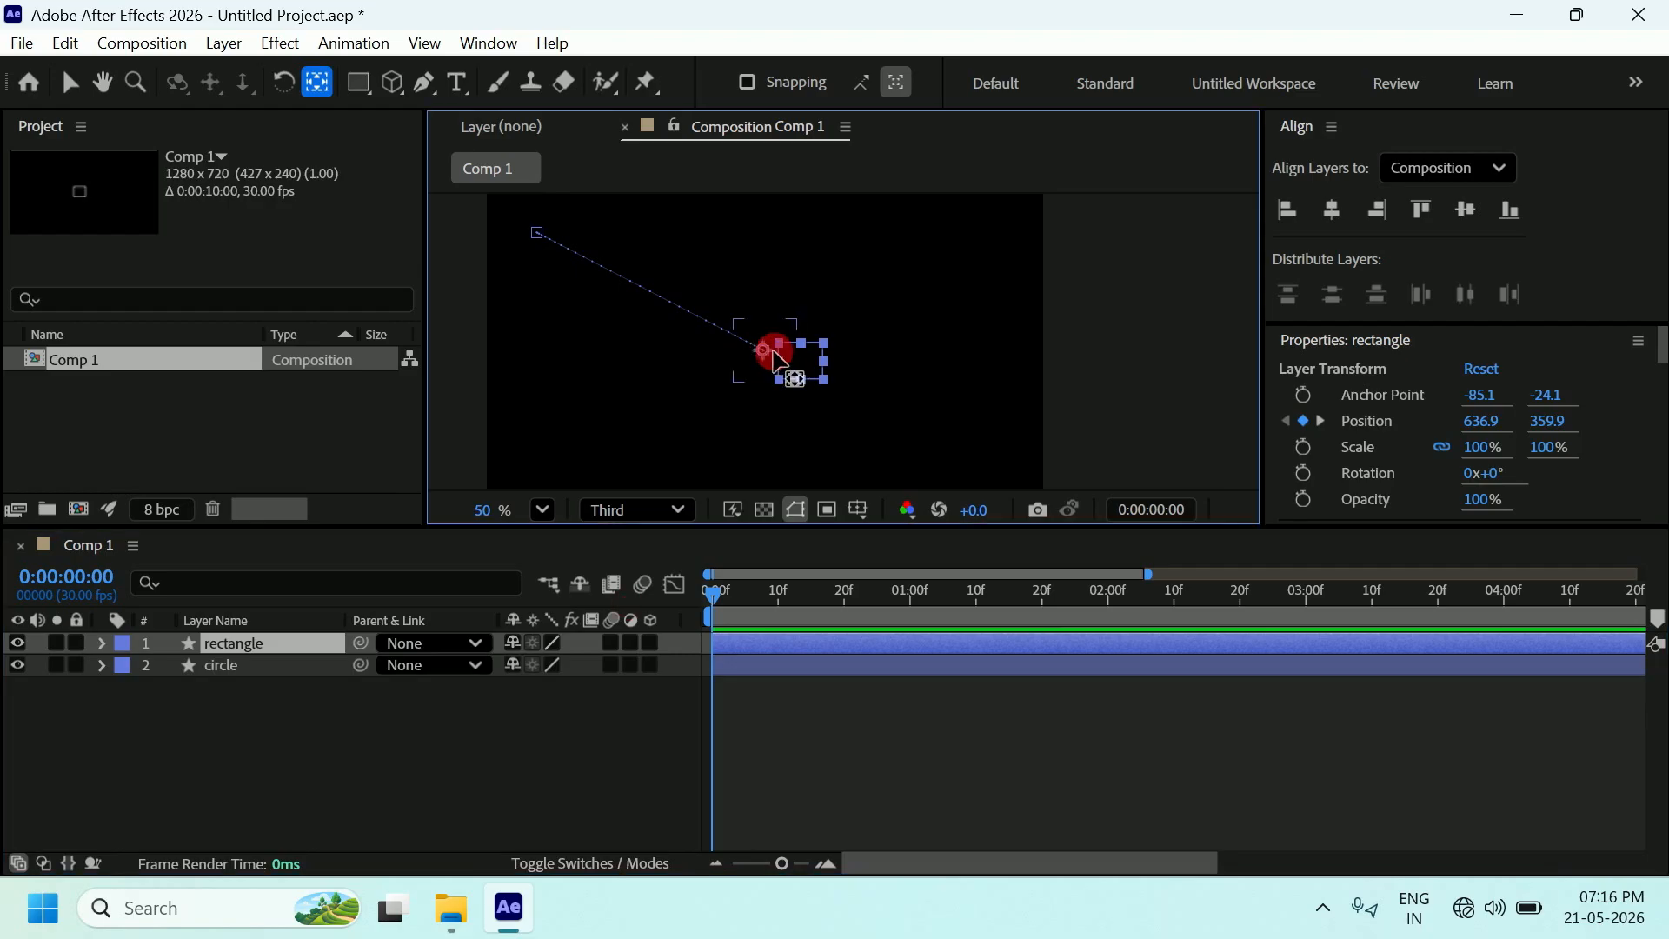
left_click_drag(771, 352, 811, 372)
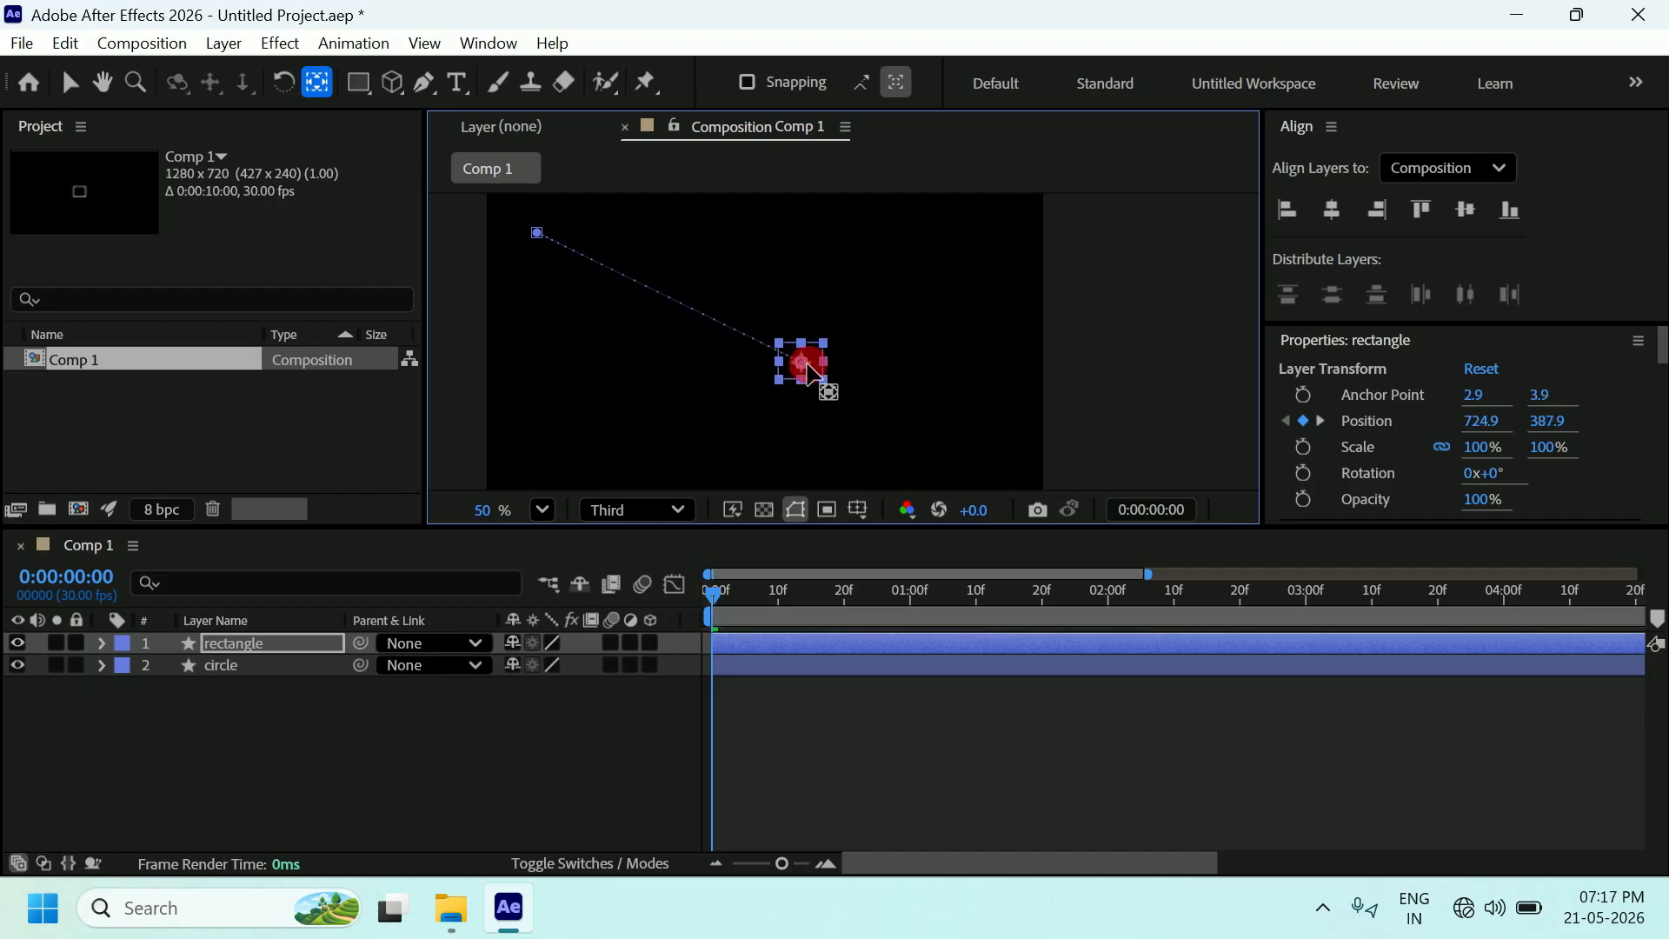
left_click(69, 83)
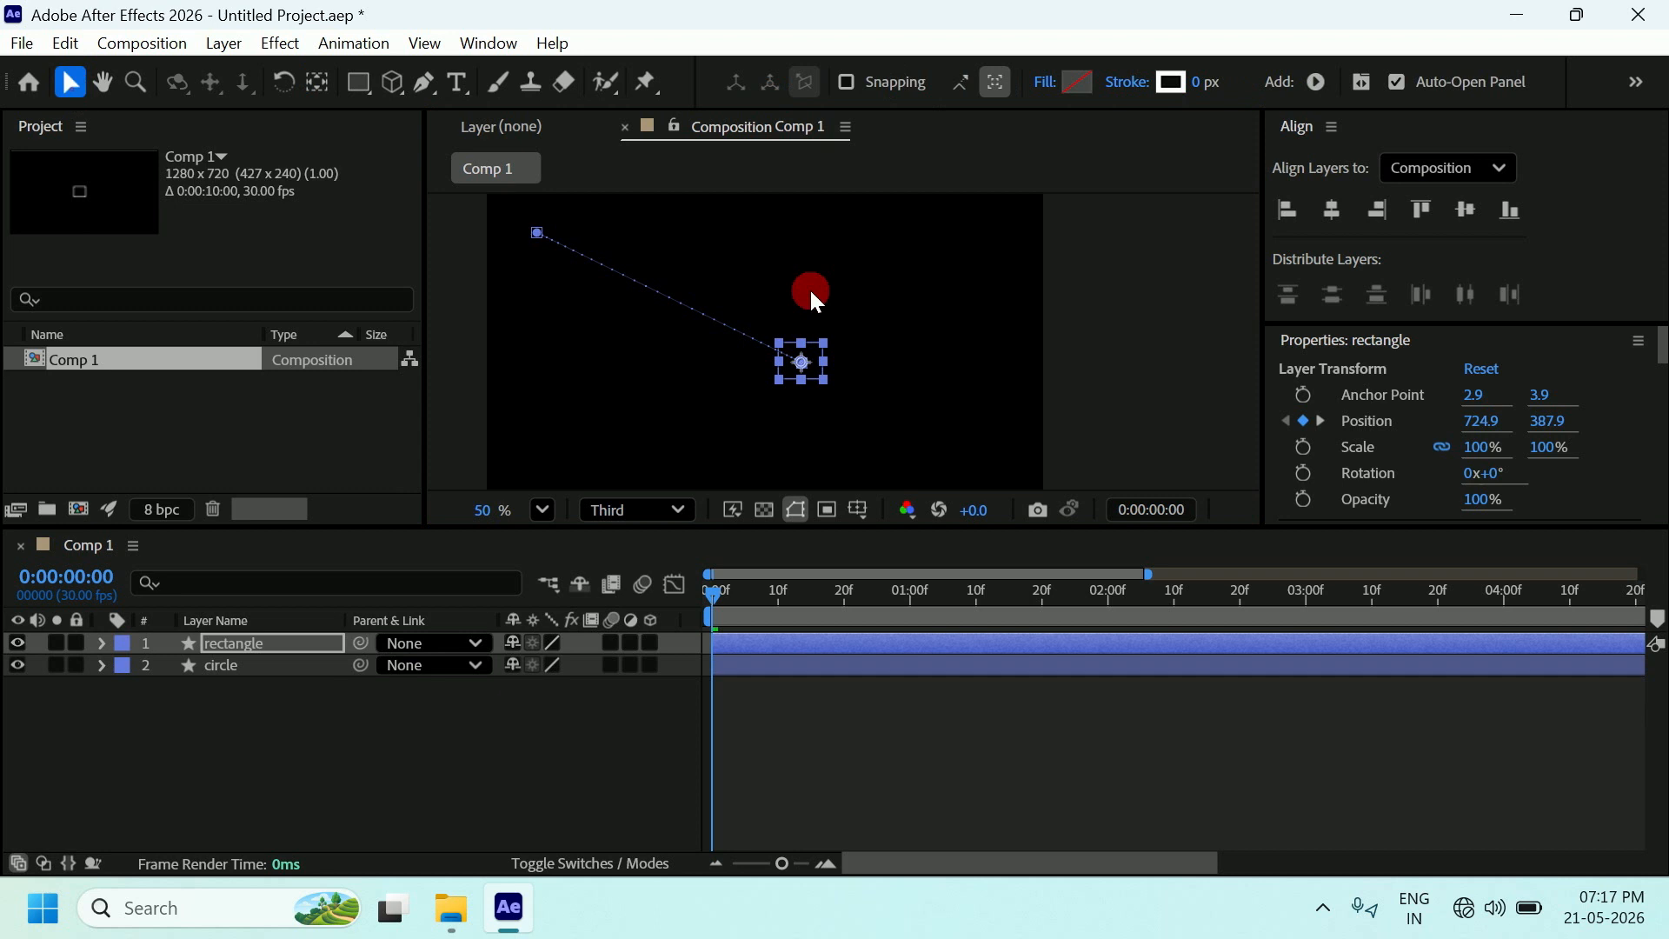
left_click_drag(714, 598, 1047, 627)
left_click(1165, 400)
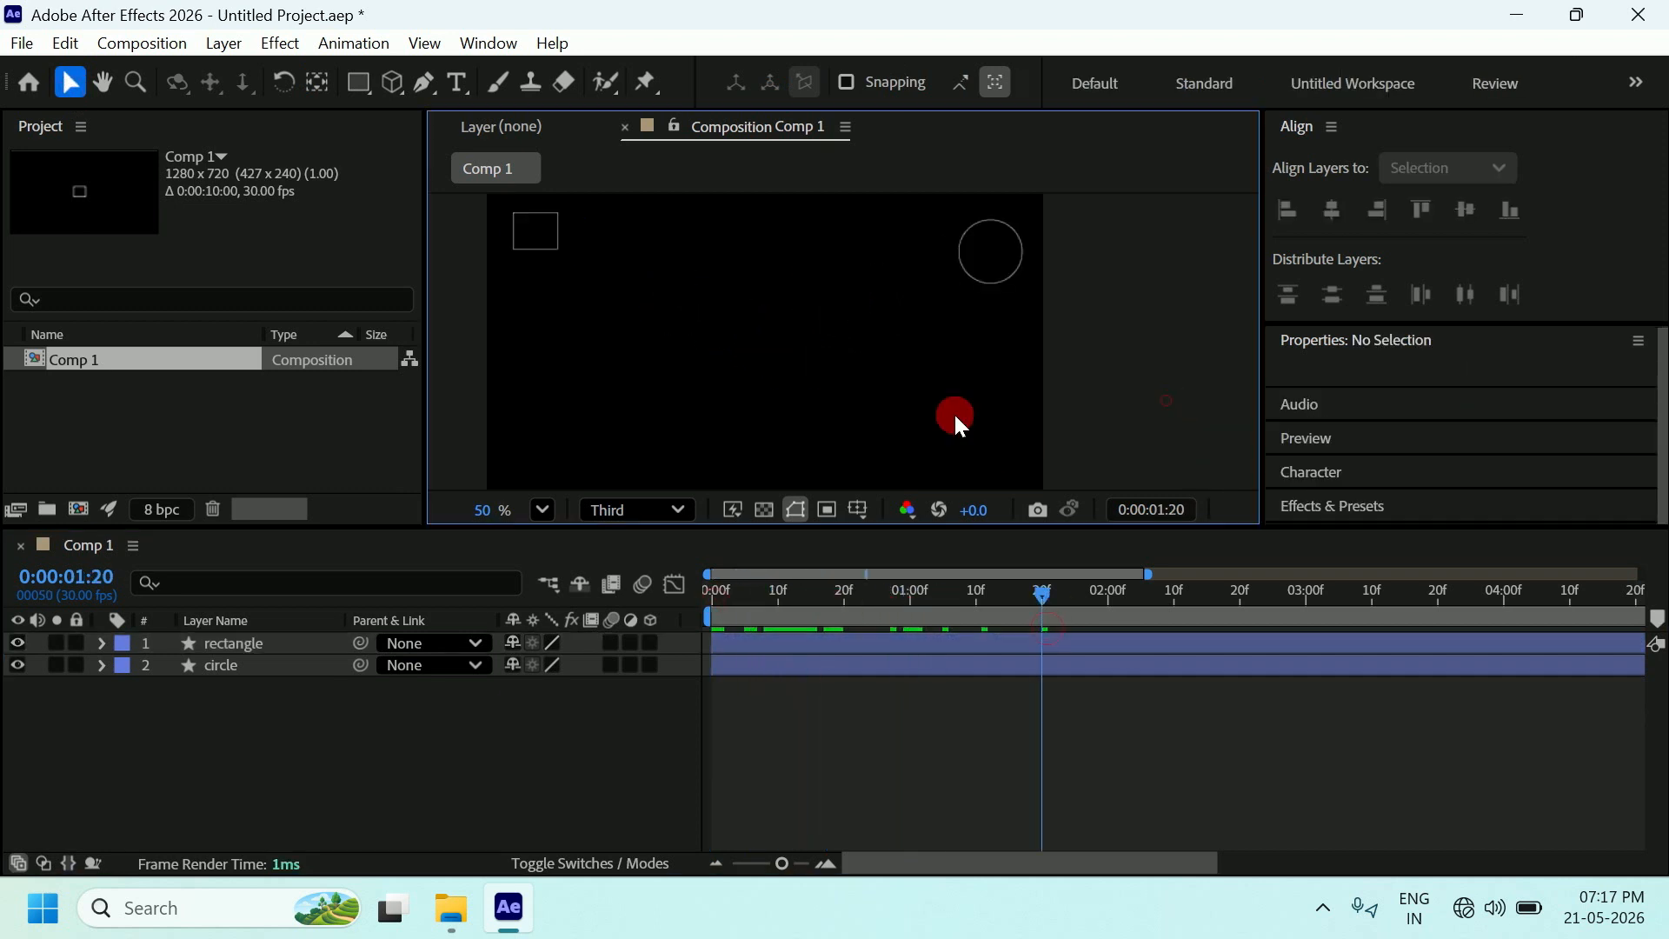
left_click_drag(1060, 608, 686, 605)
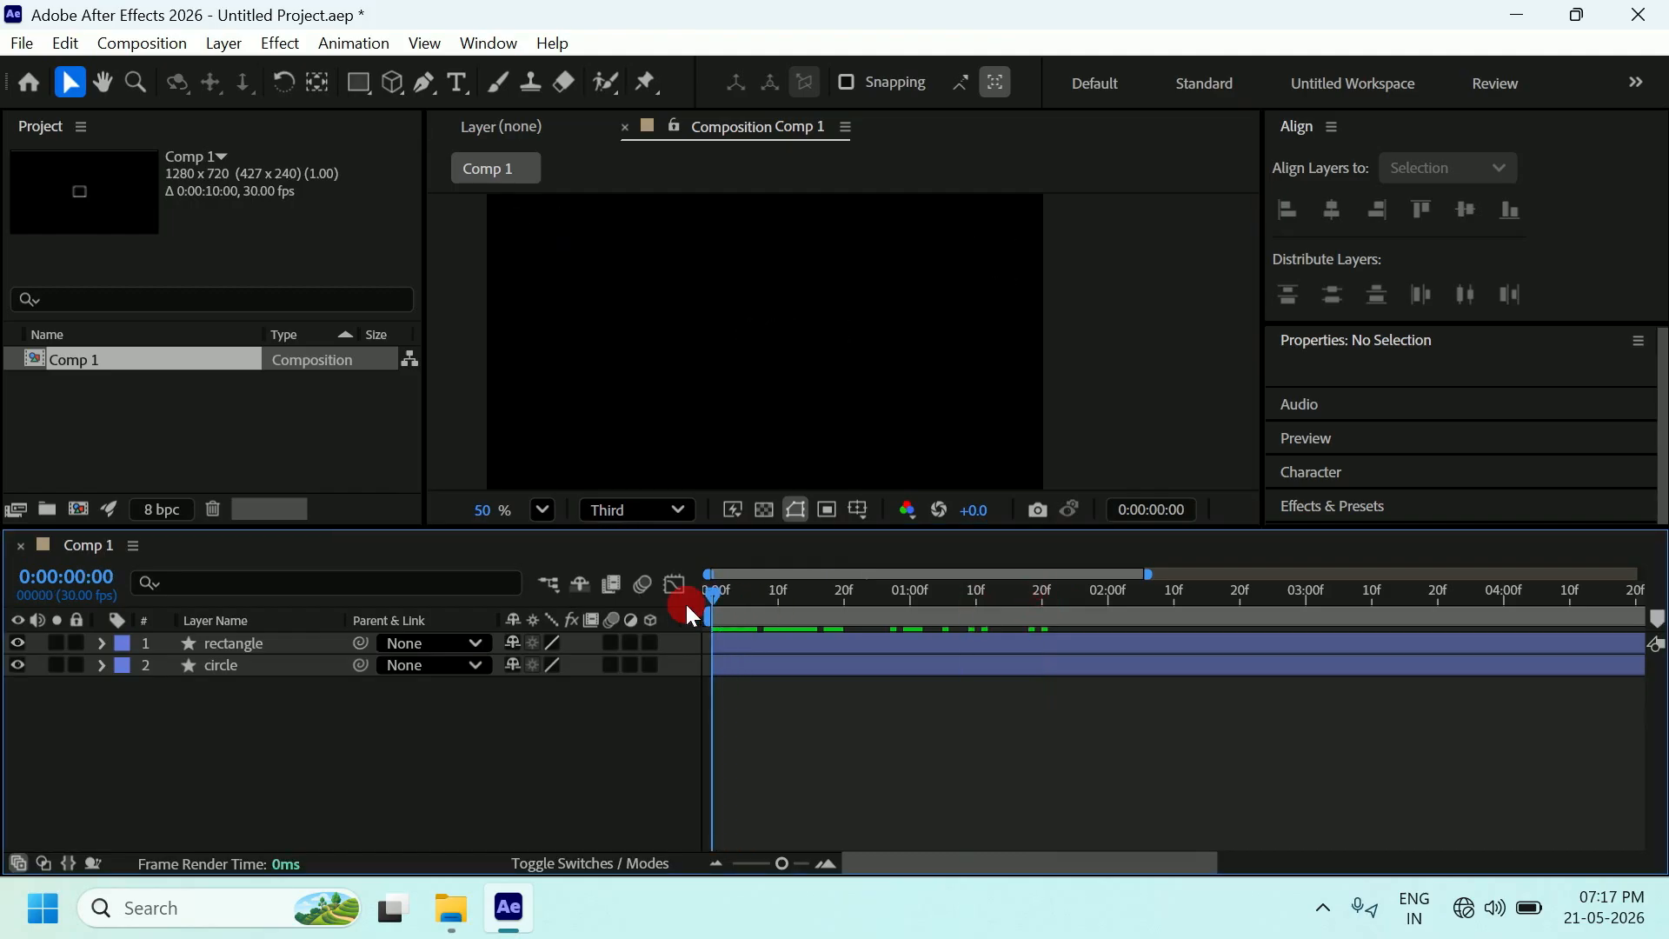
Align the rectangle to the comp's horizontal and vertical centre at frame 0, then scrub to preview.
left_click(270, 643)
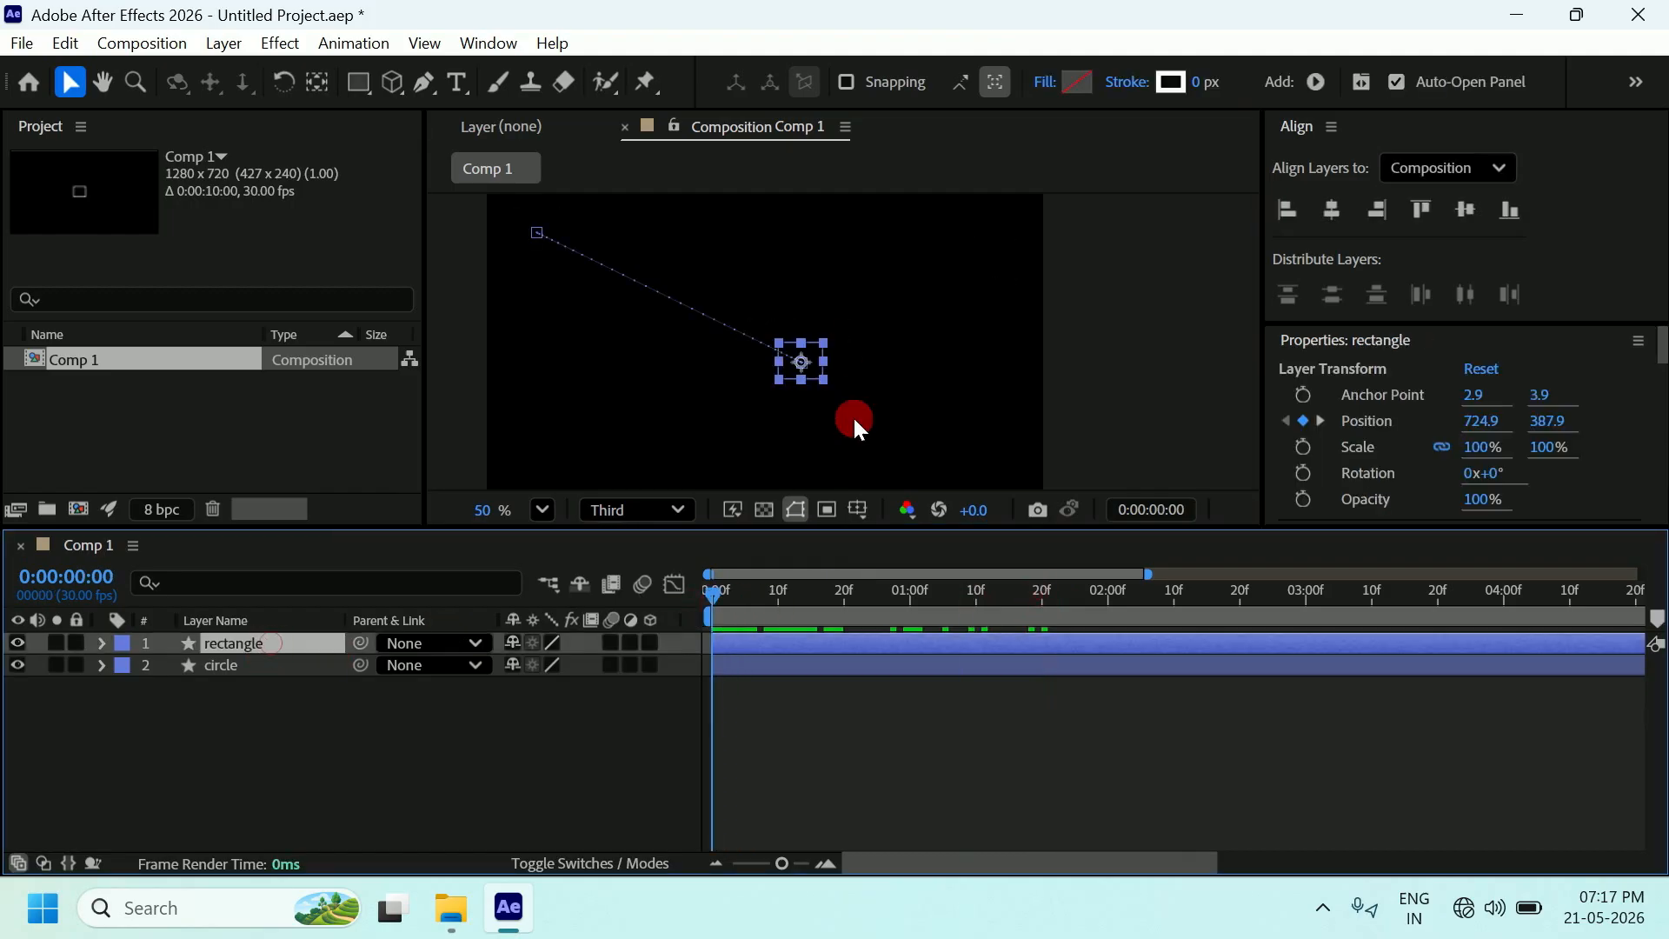
left_click(1332, 210)
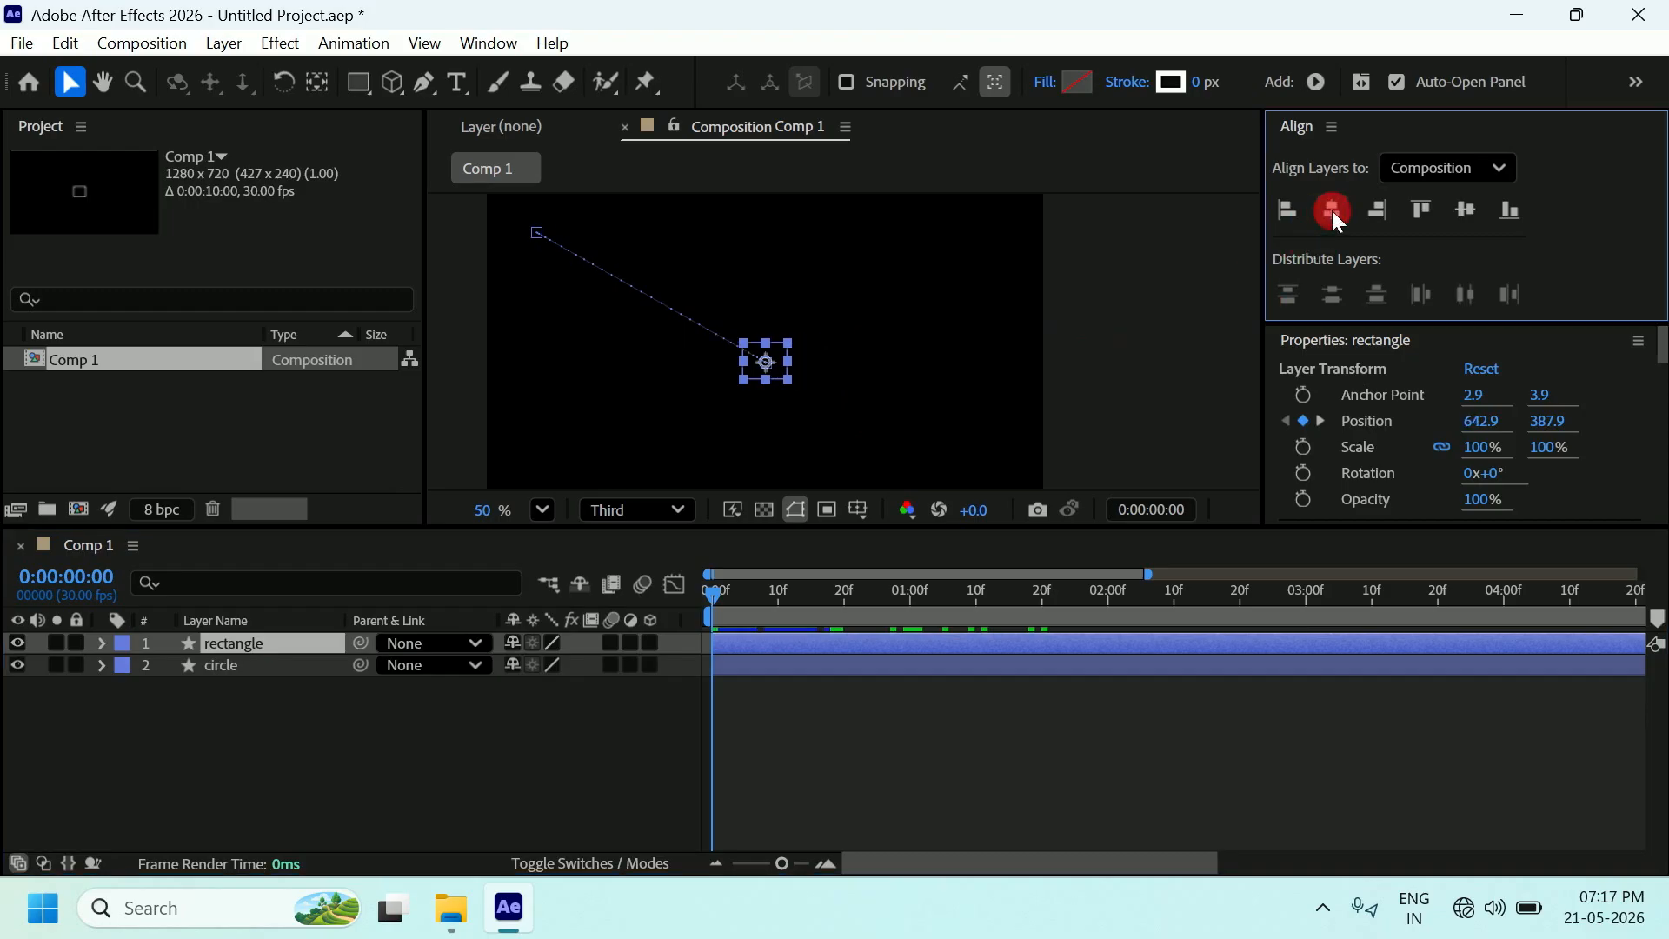
left_click(1465, 211)
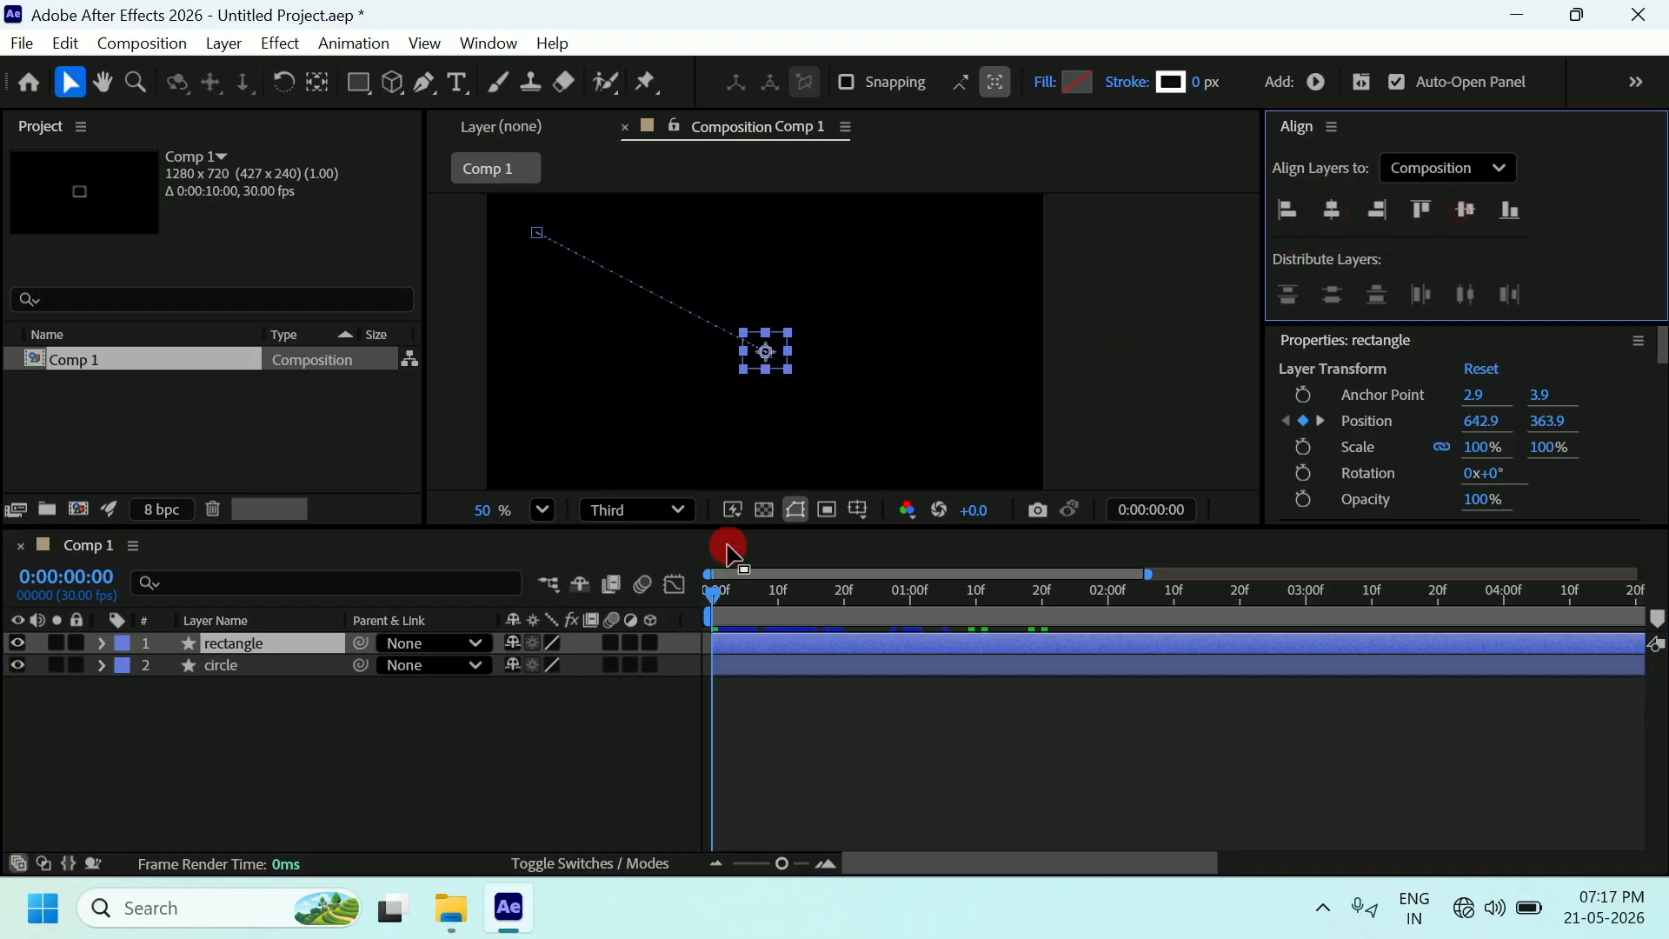
left_click_drag(713, 593, 1083, 628)
left_click(1134, 417)
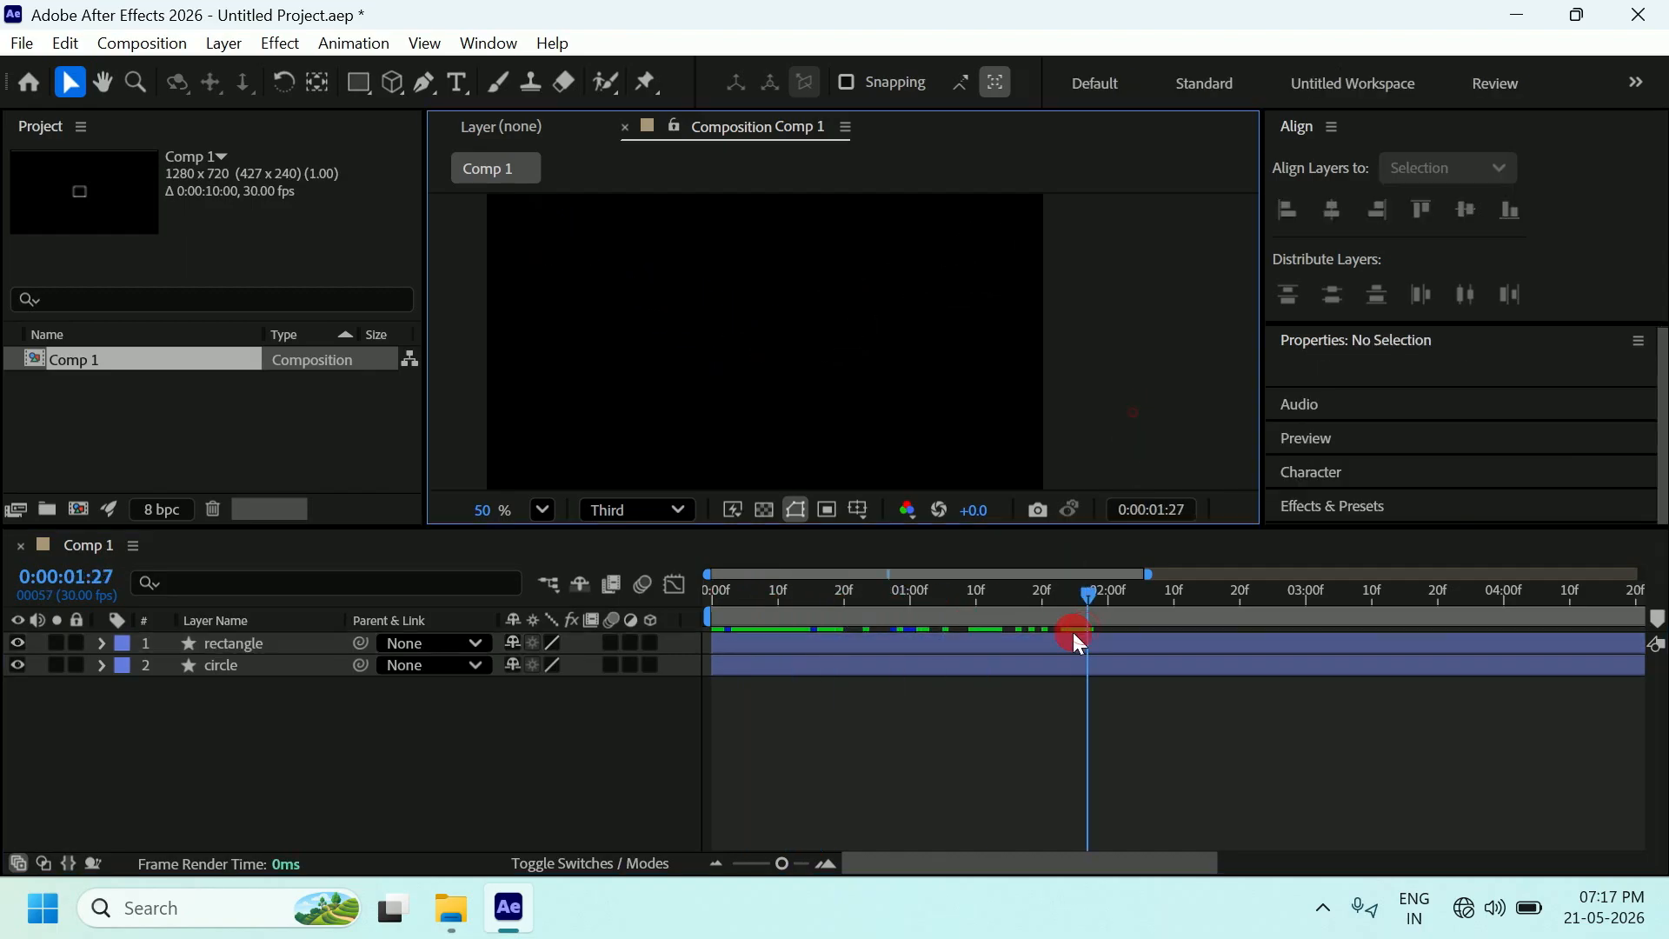
left_click_drag(1088, 613, 1191, 619)
left_click(1132, 374)
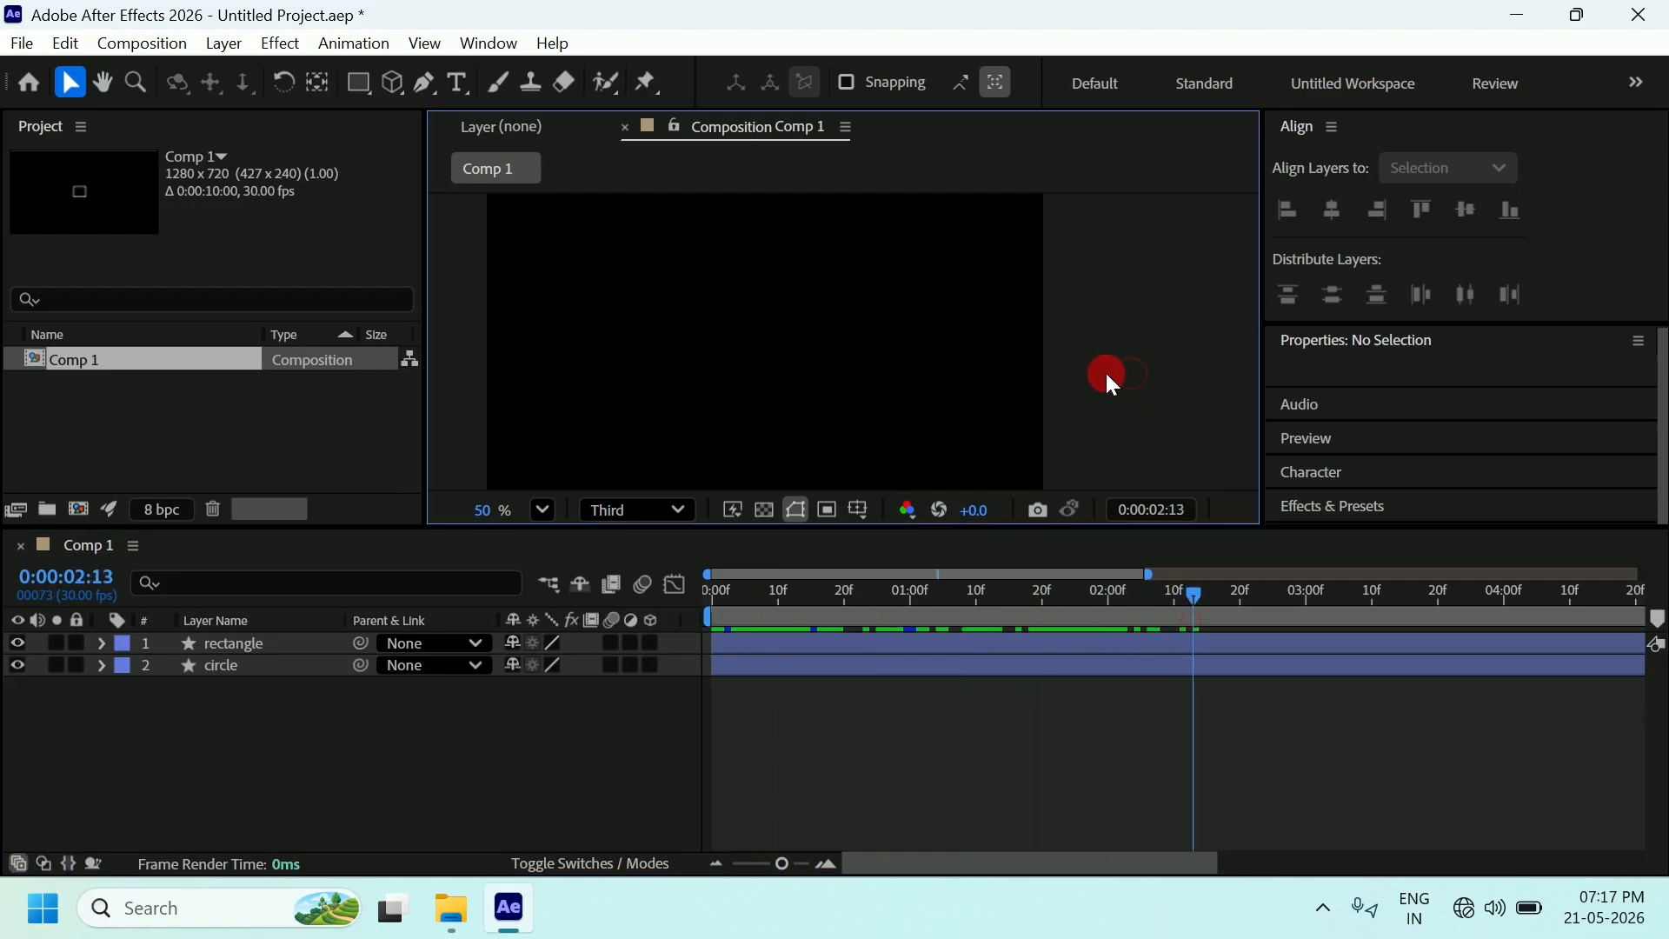
left_click(233, 645)
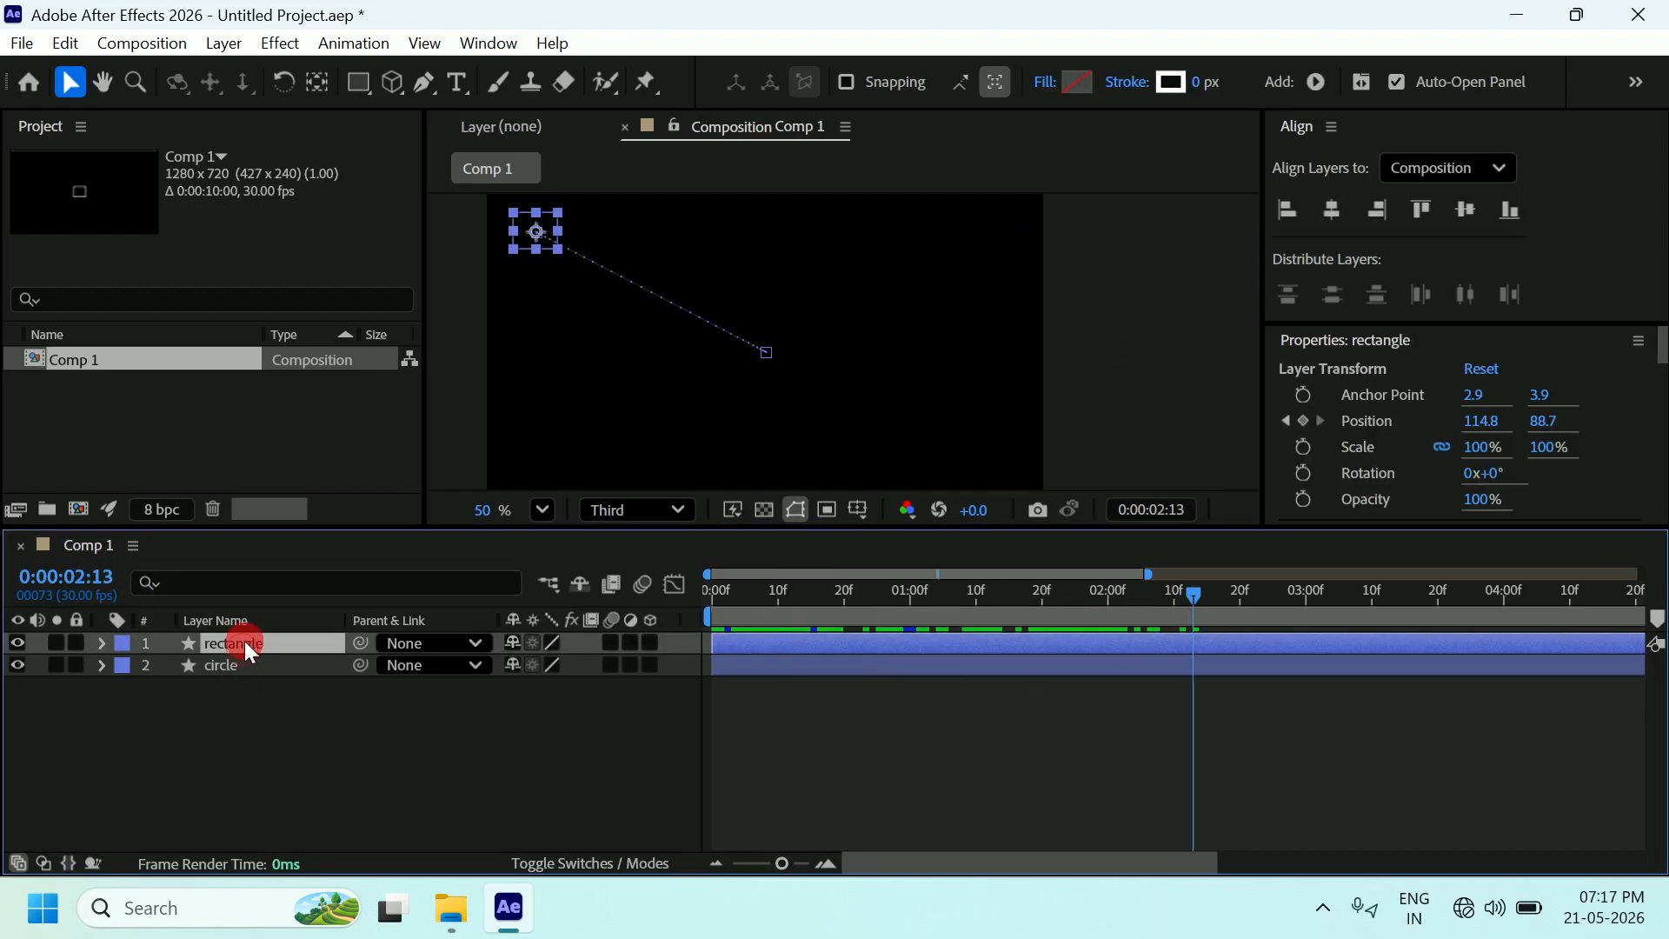
left_click(1110, 325)
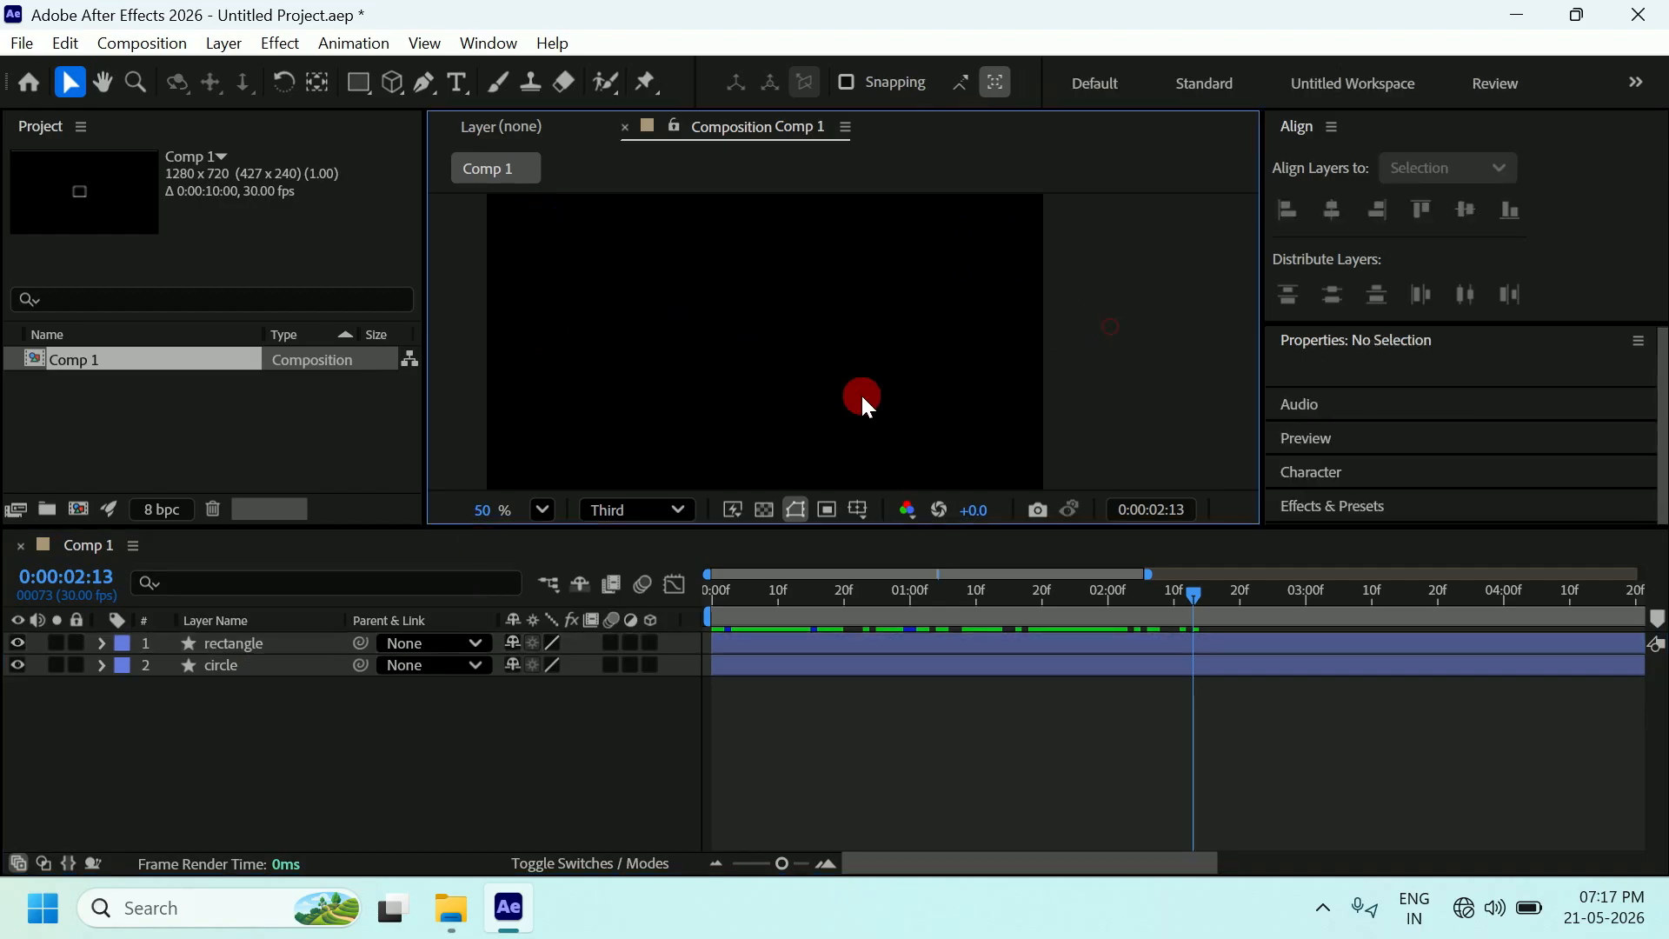
left_click(267, 641)
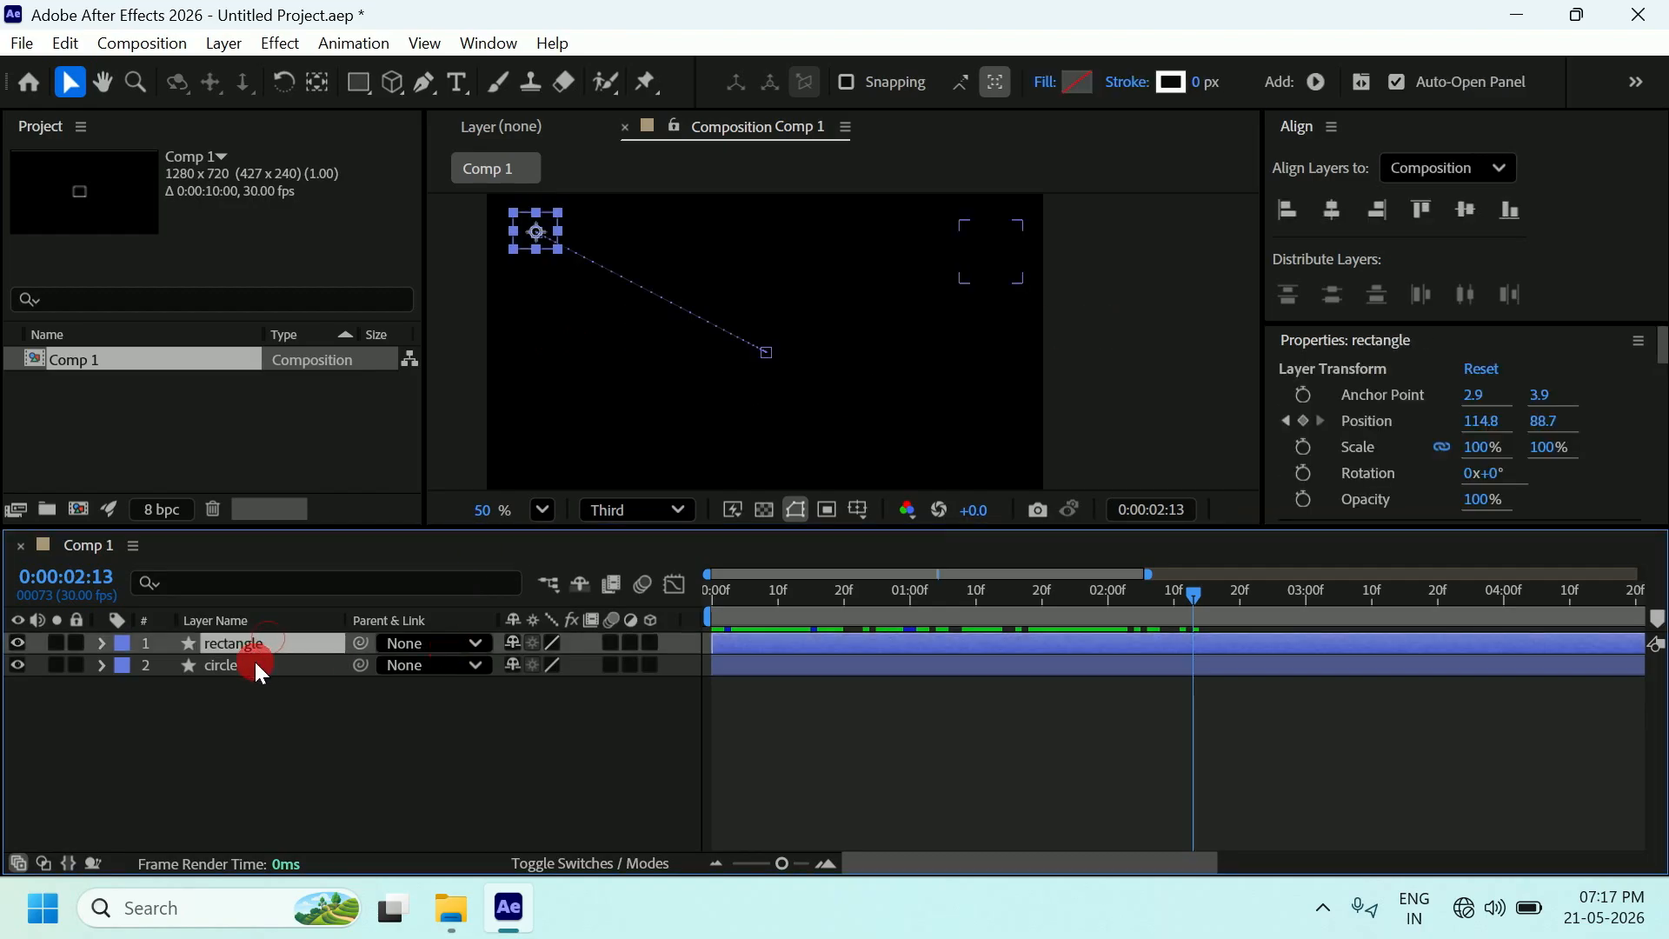
Duplicate the rectangle and circle layer pair with Edit > Duplicate and Ctrl+D, giving six of each.
left_click(245, 664, "shift")
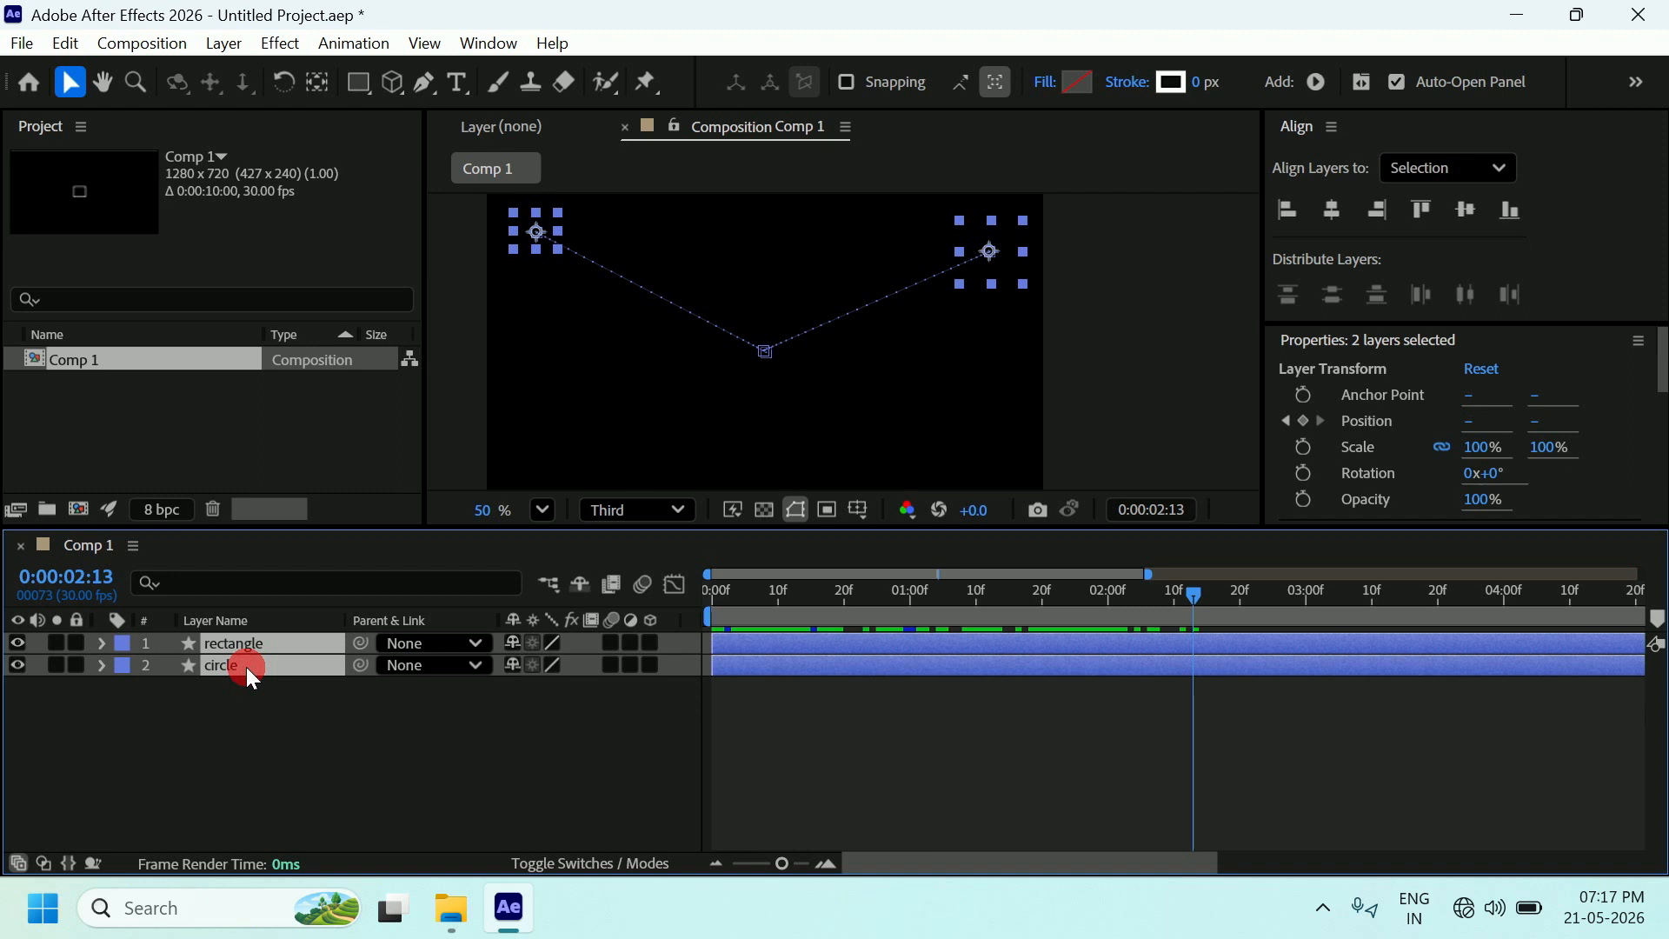
left_click(65, 44)
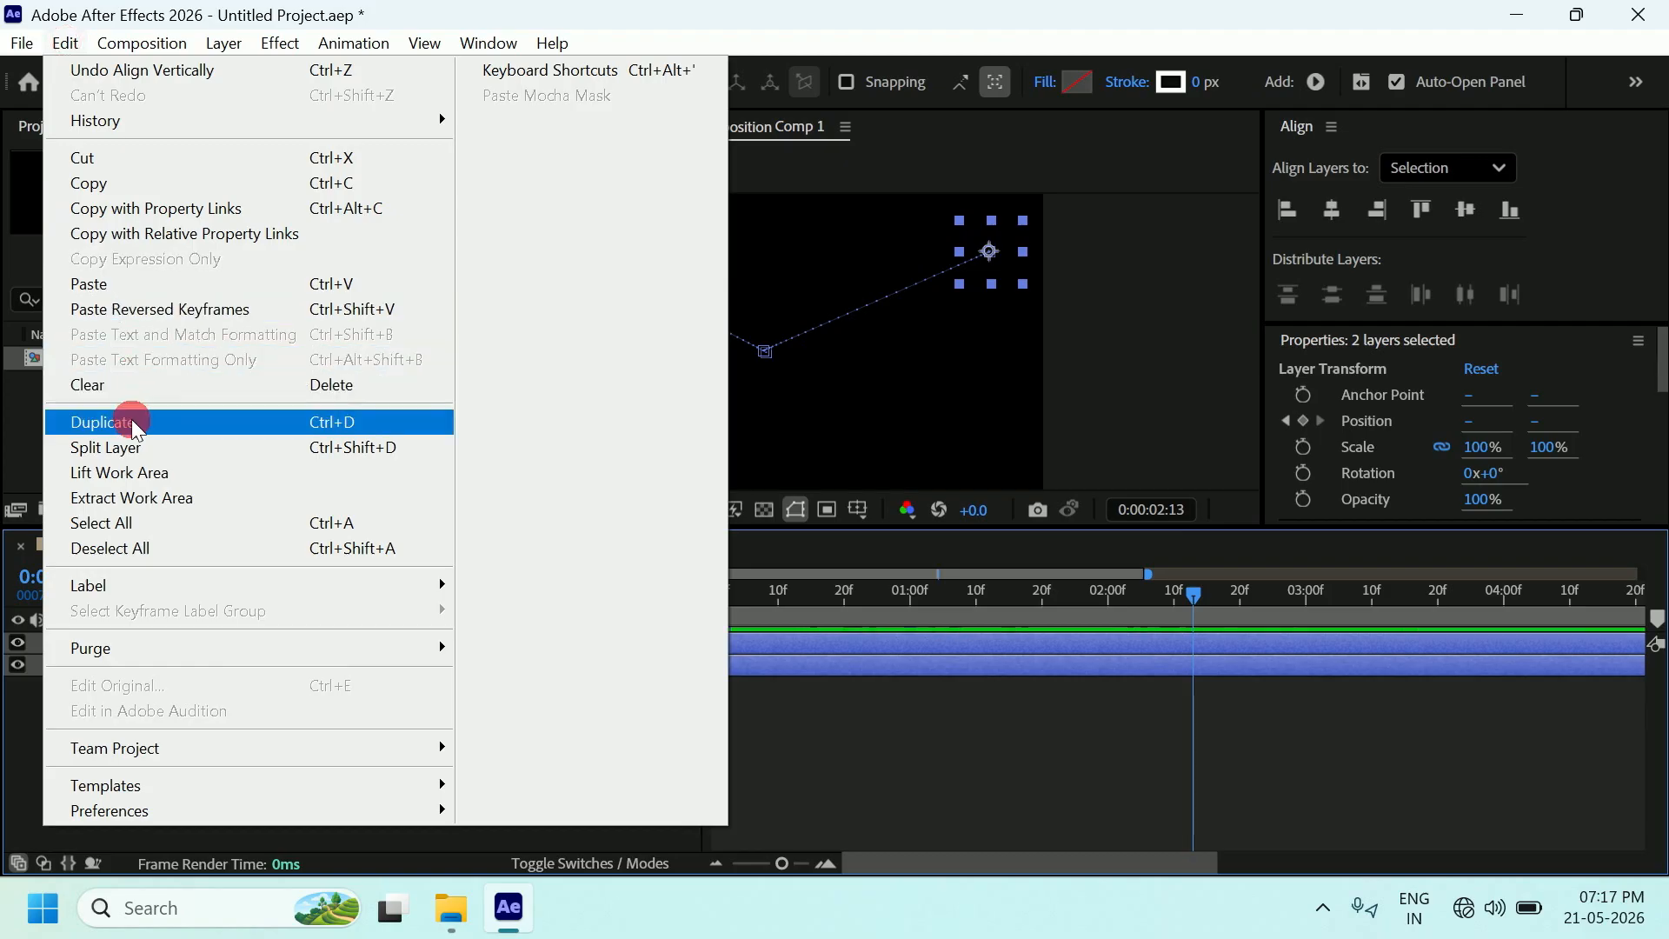
left_click(197, 434)
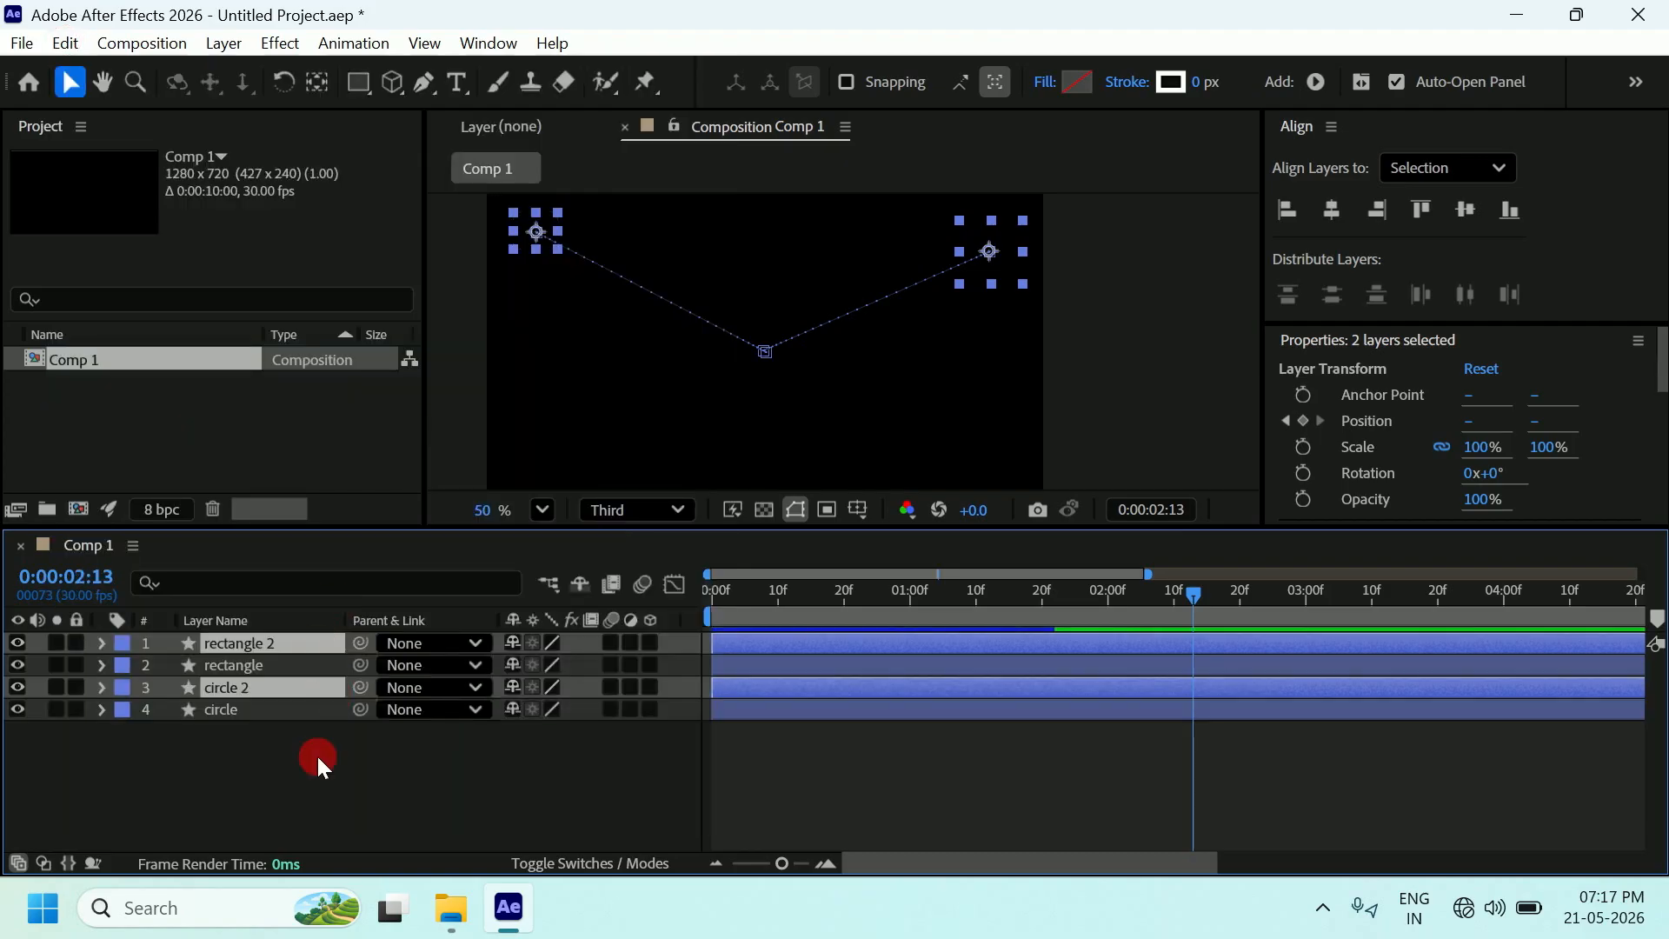
key("ctrl+d")
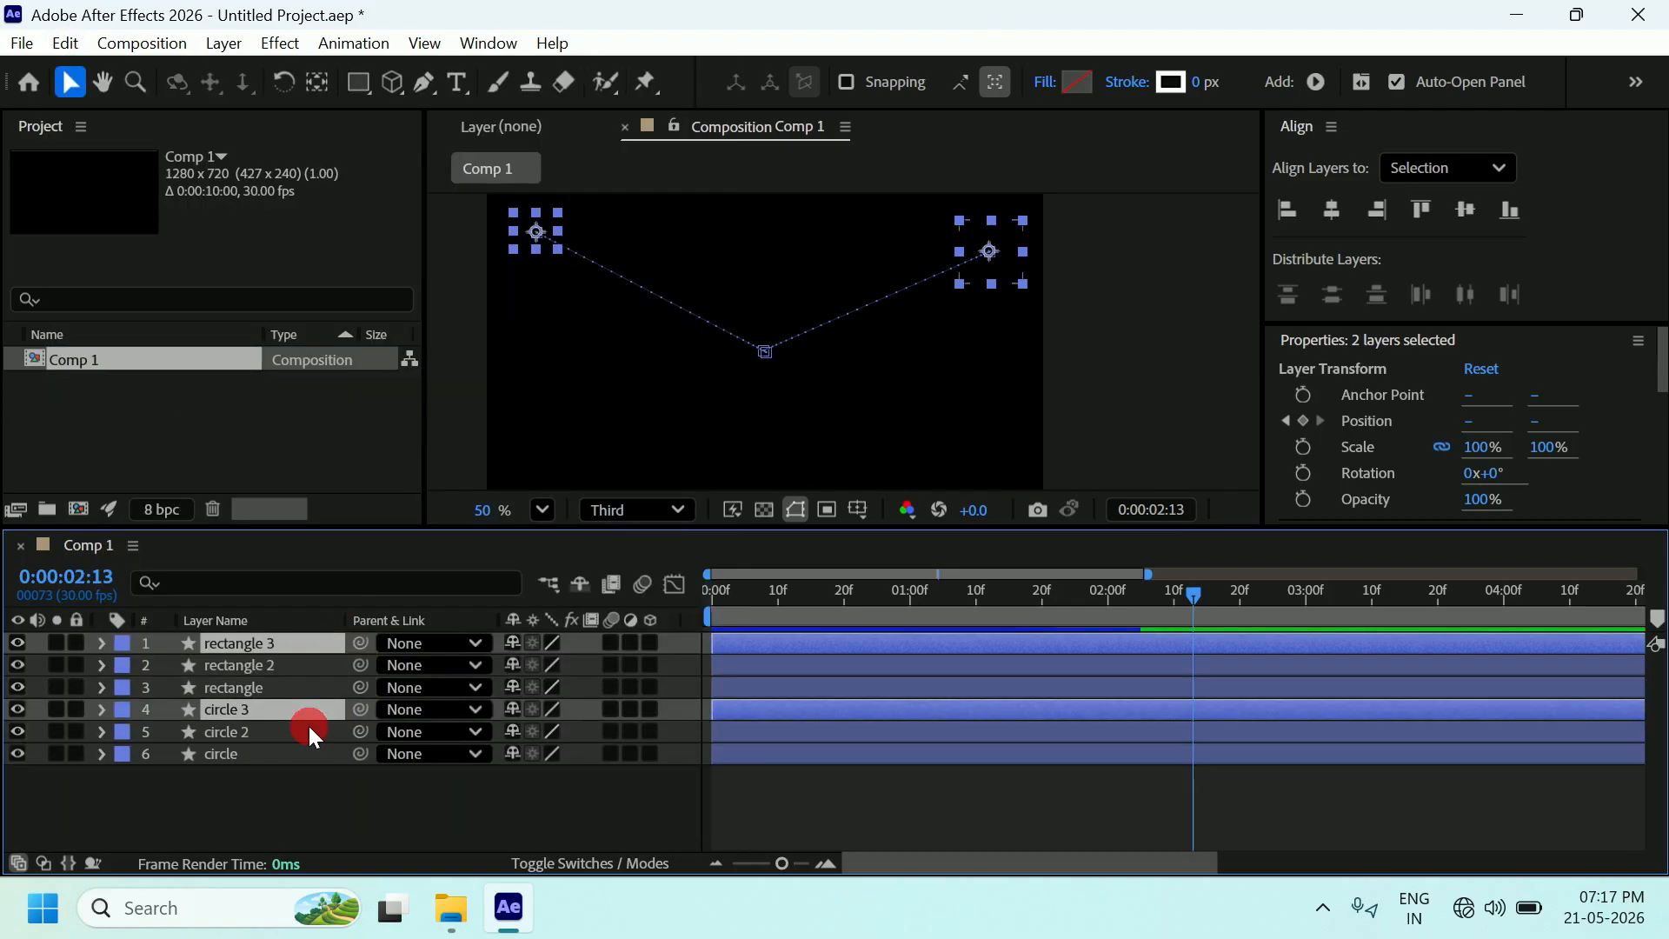
key("ctrl+d")
key("ctrl+d")
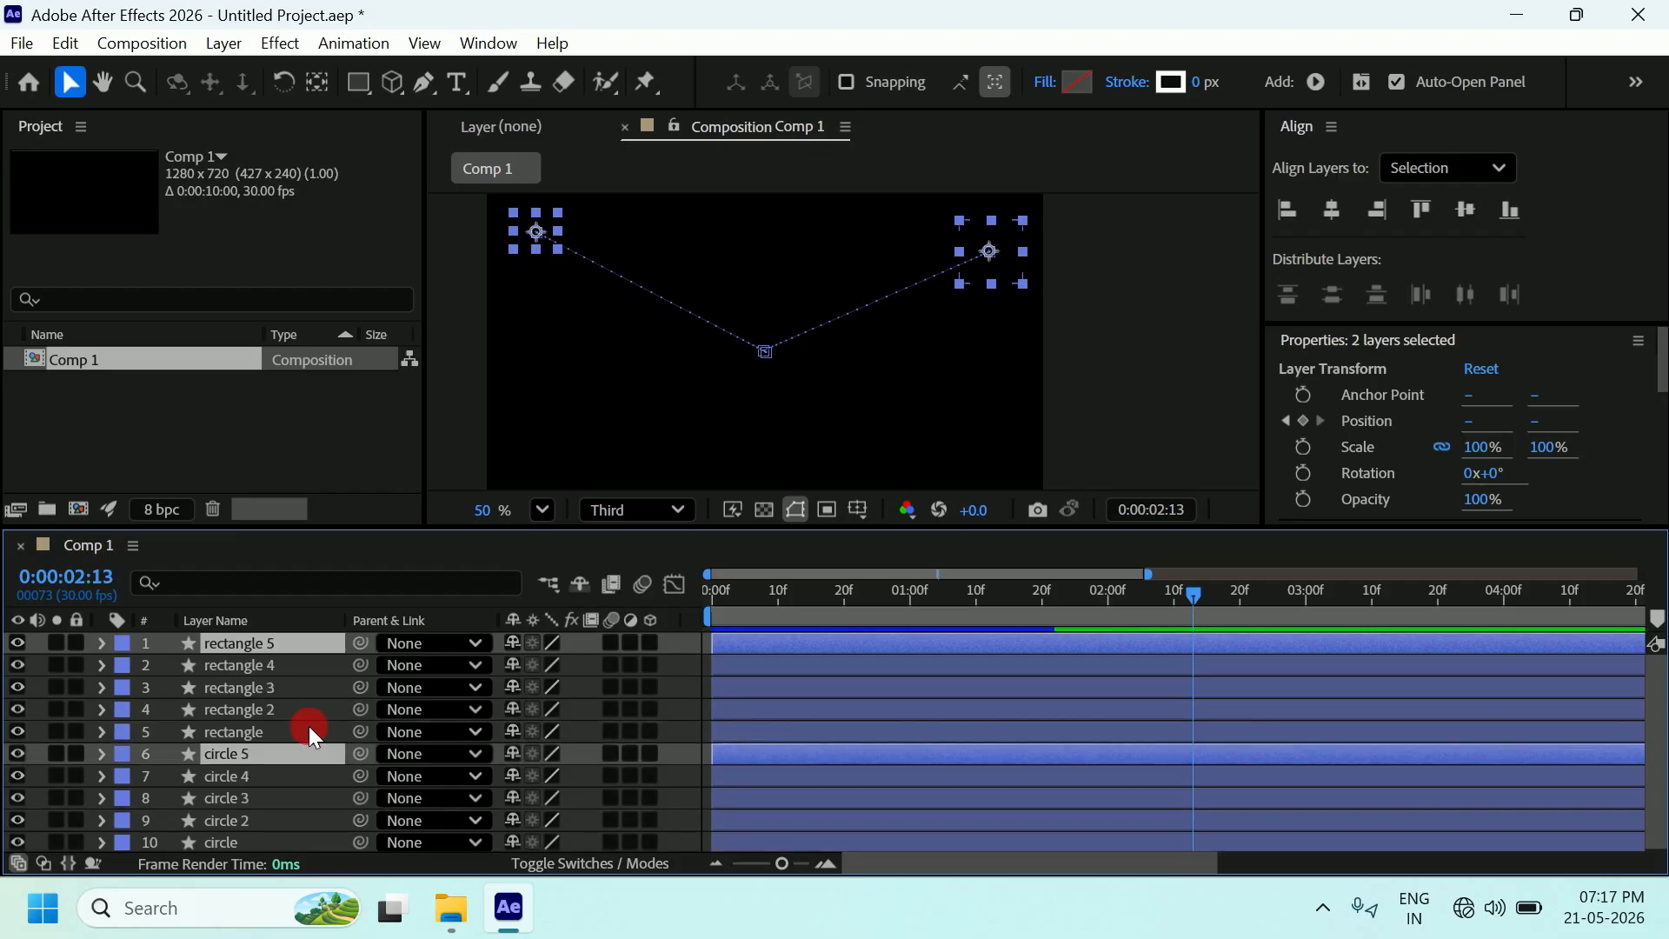
key("ctrl+d")
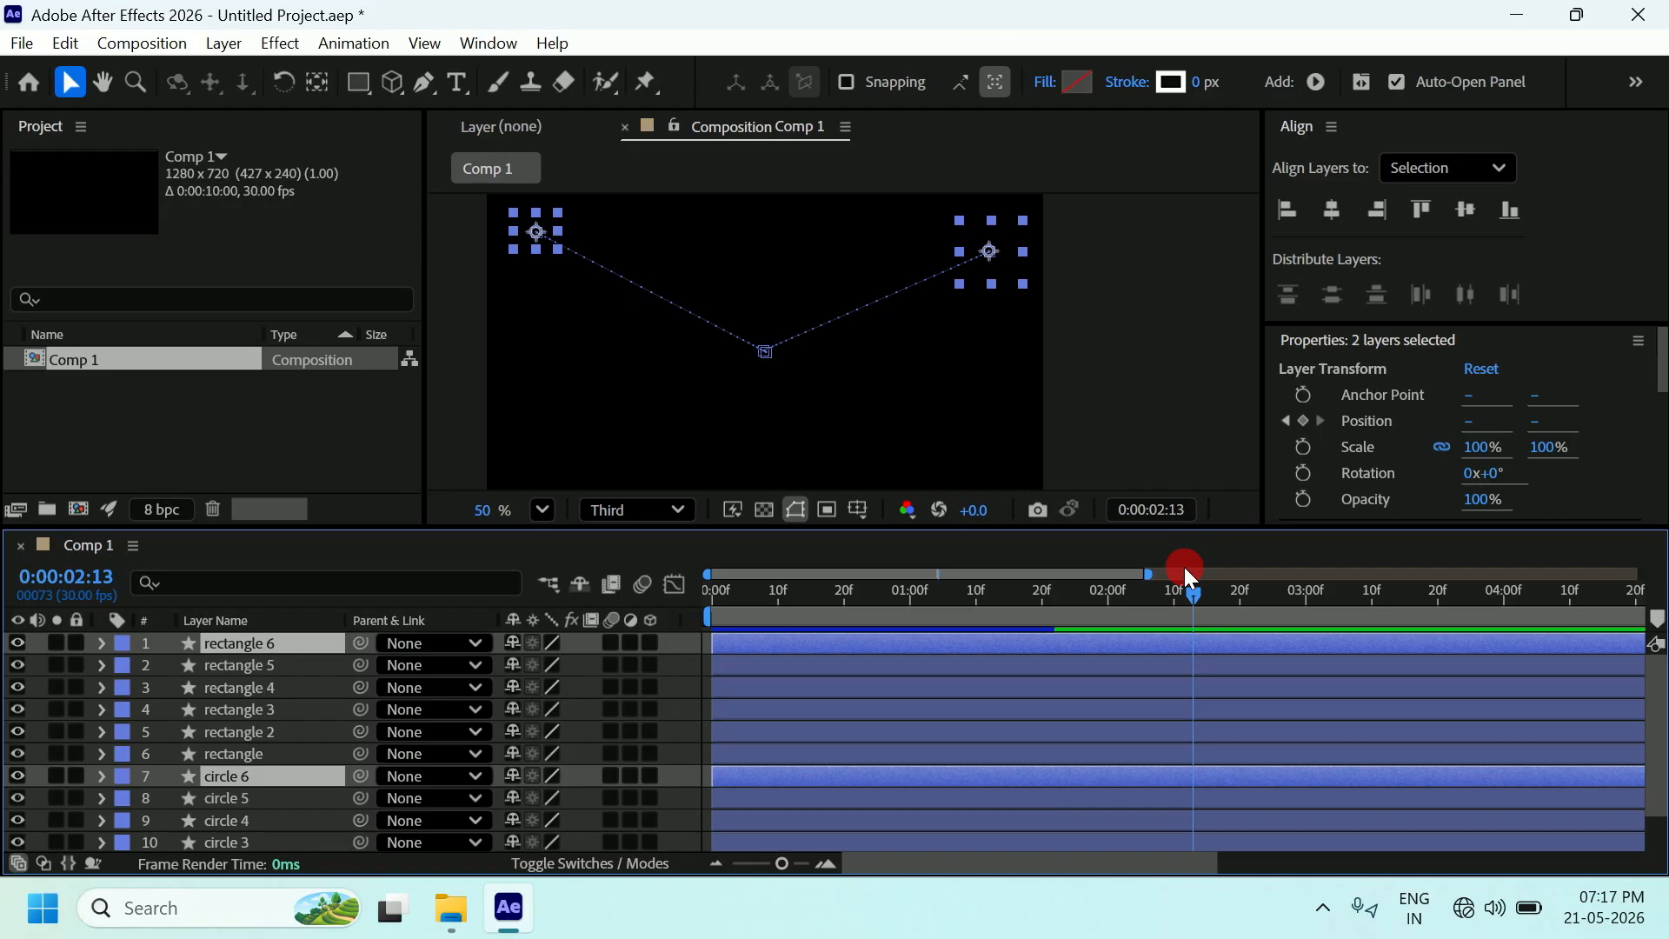
left_click(1189, 424)
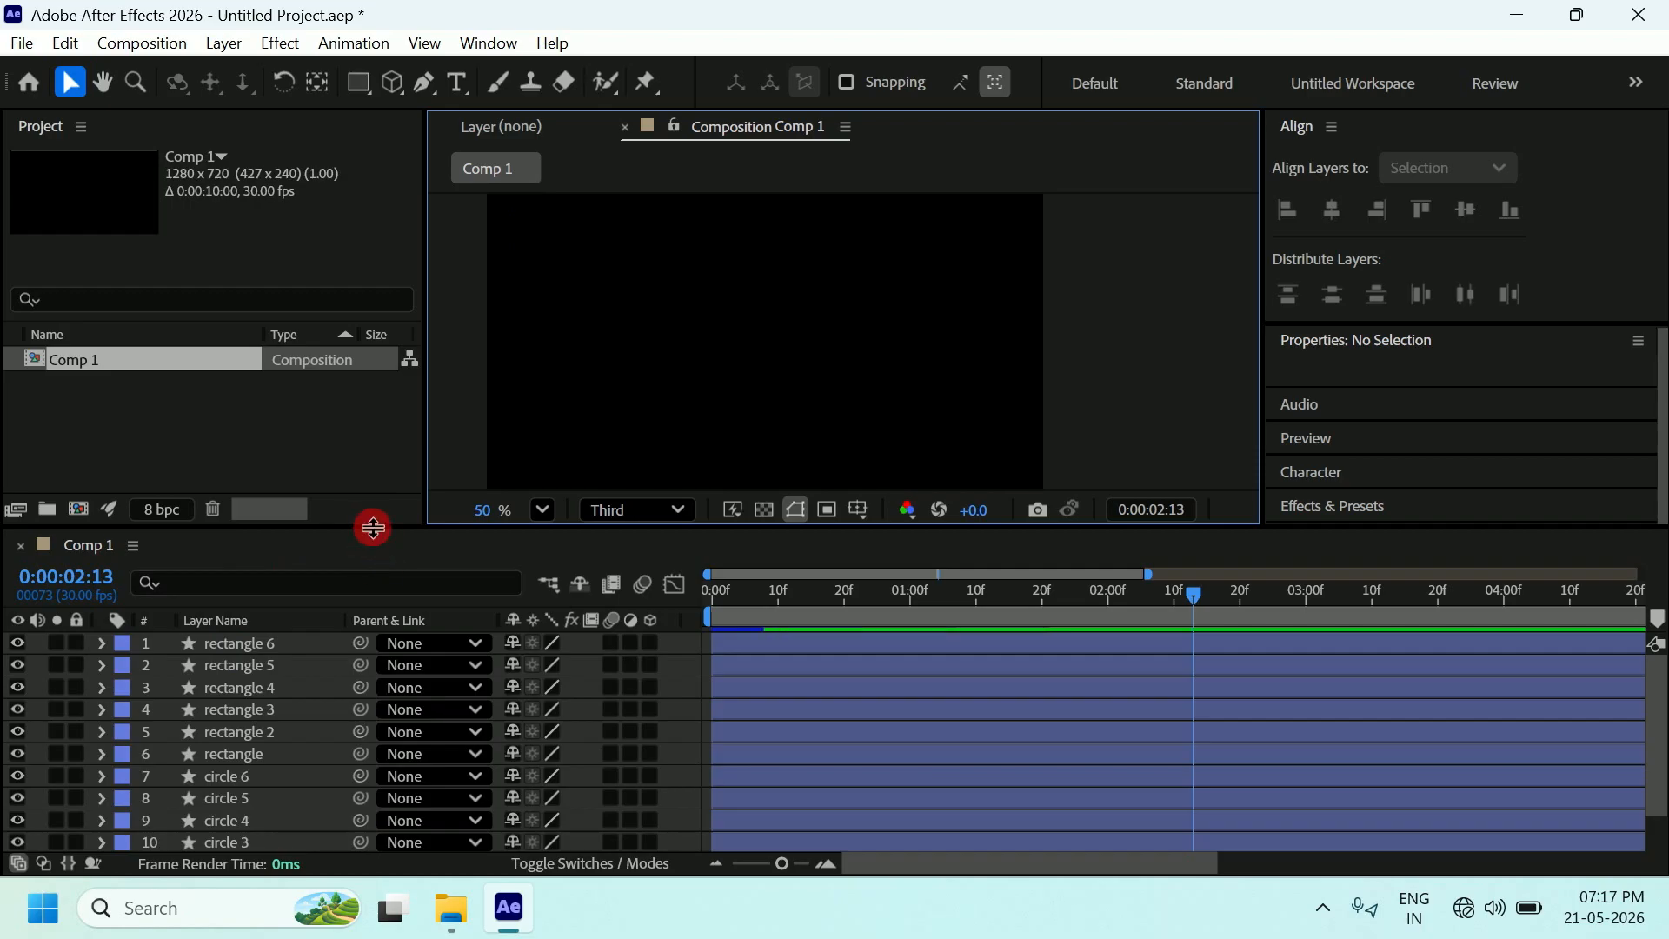
Select rectangle 6, reveal its Transform properties and go to its 0:00:01:06 Position keyframe.
left_click_drag(374, 539, 377, 491)
left_click(247, 611)
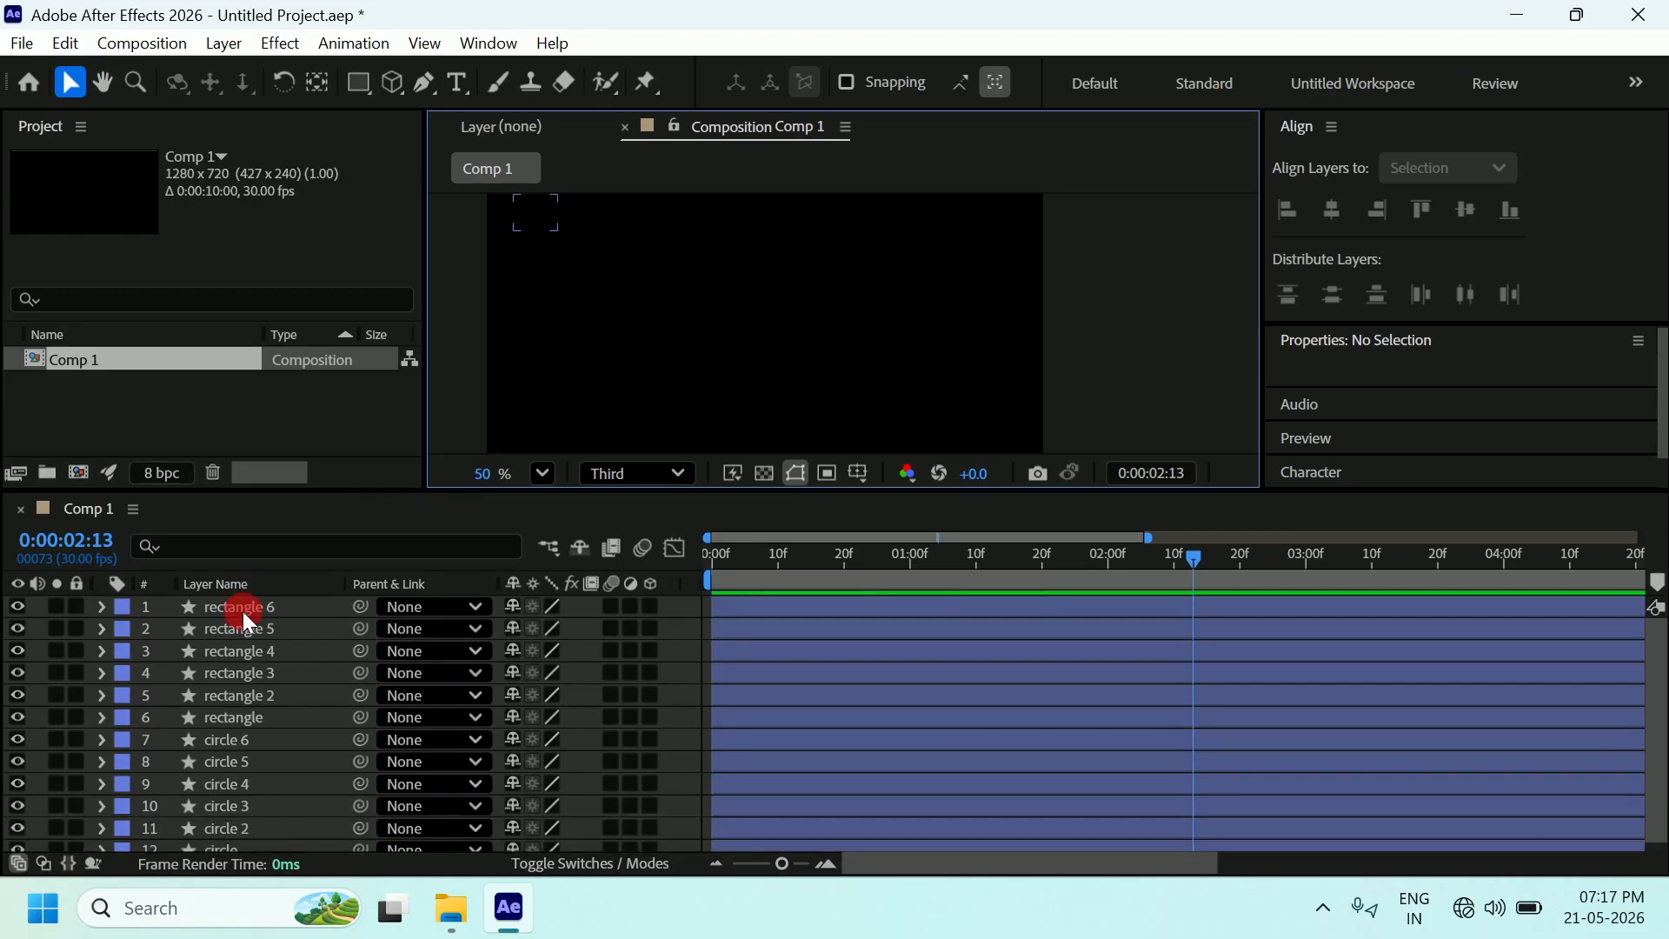
left_click(244, 612)
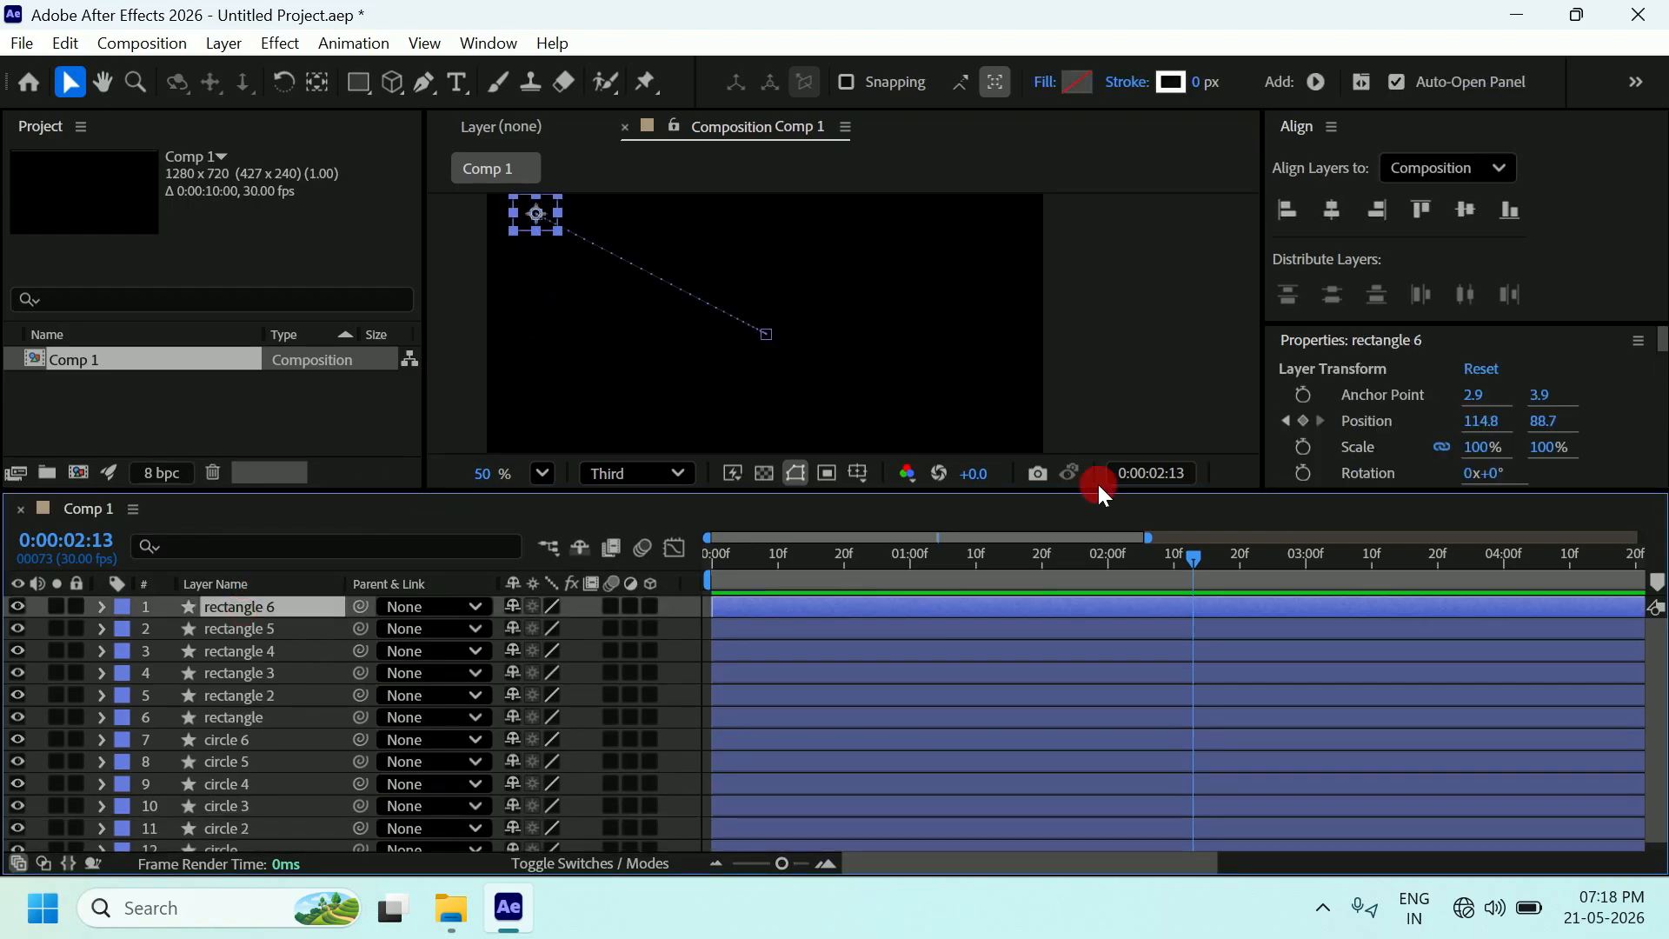
left_click_drag(1196, 560, 844, 584)
left_click(99, 606)
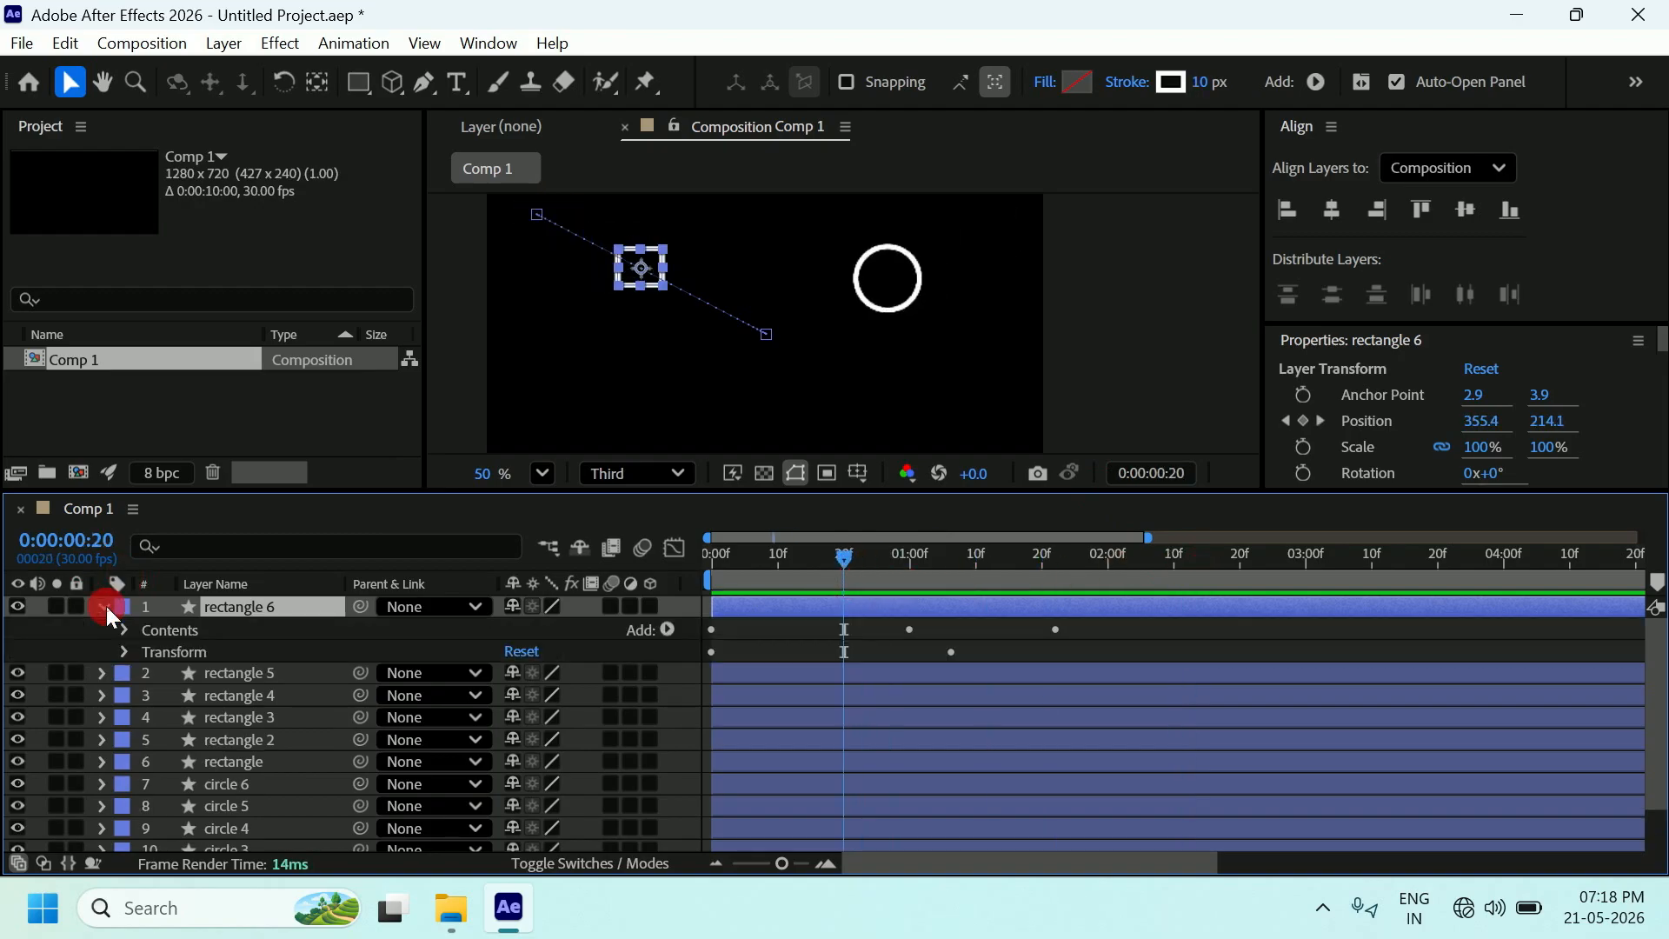
left_click_drag(842, 559, 841, 598)
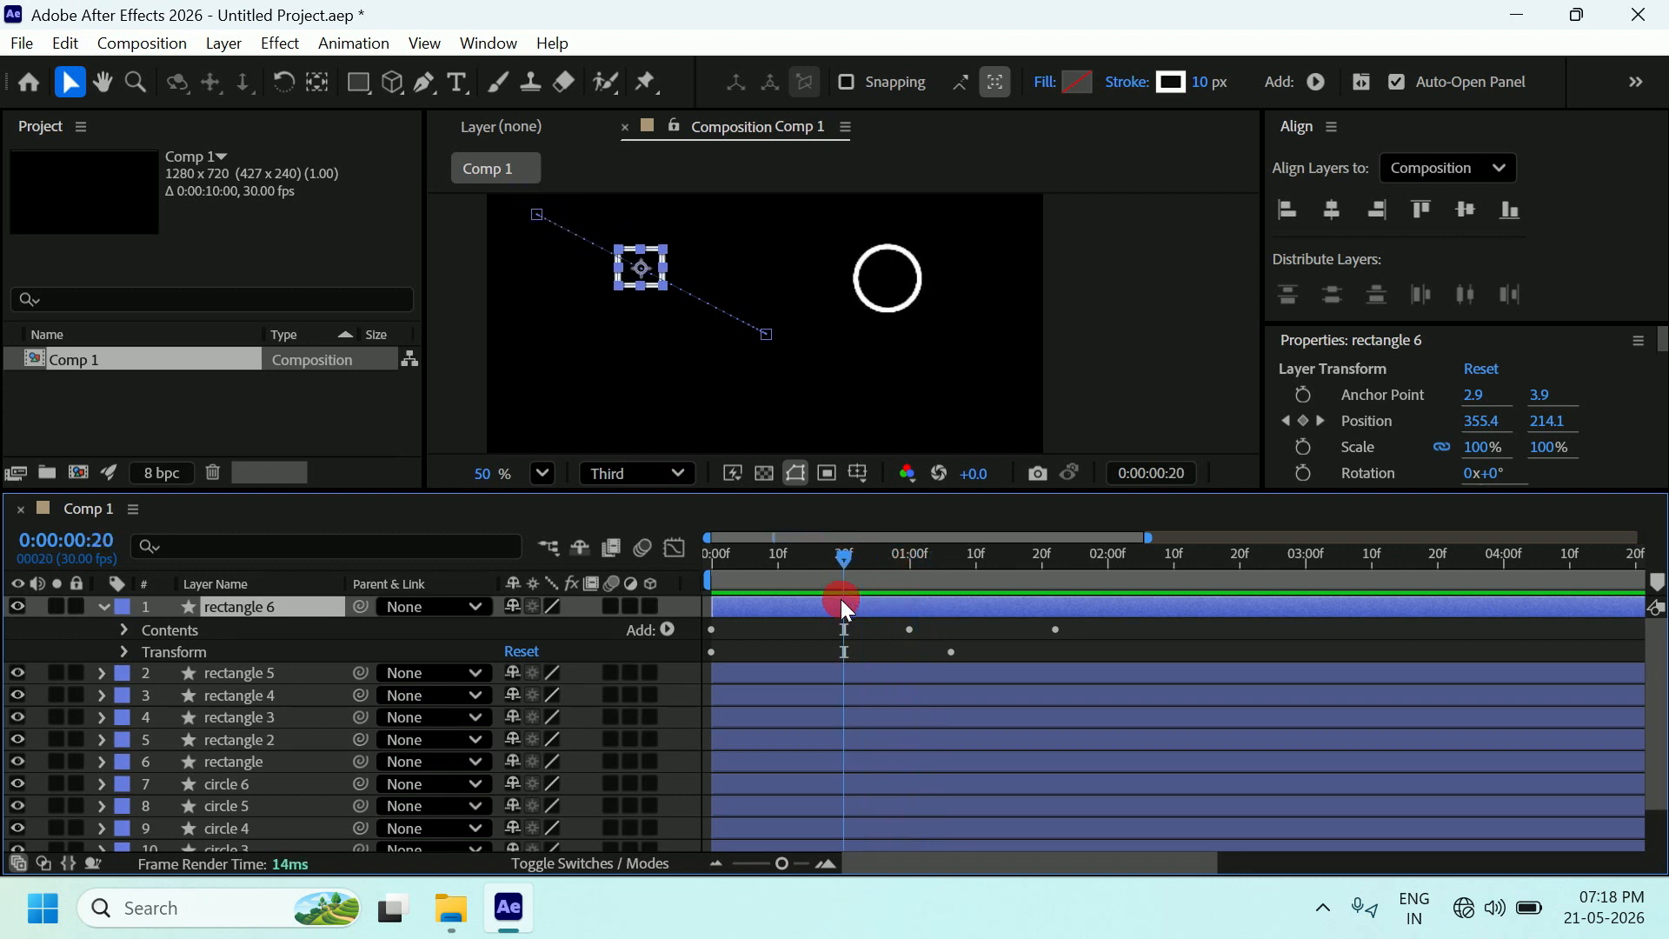
left_click(126, 652)
left_click_drag(858, 557, 951, 589)
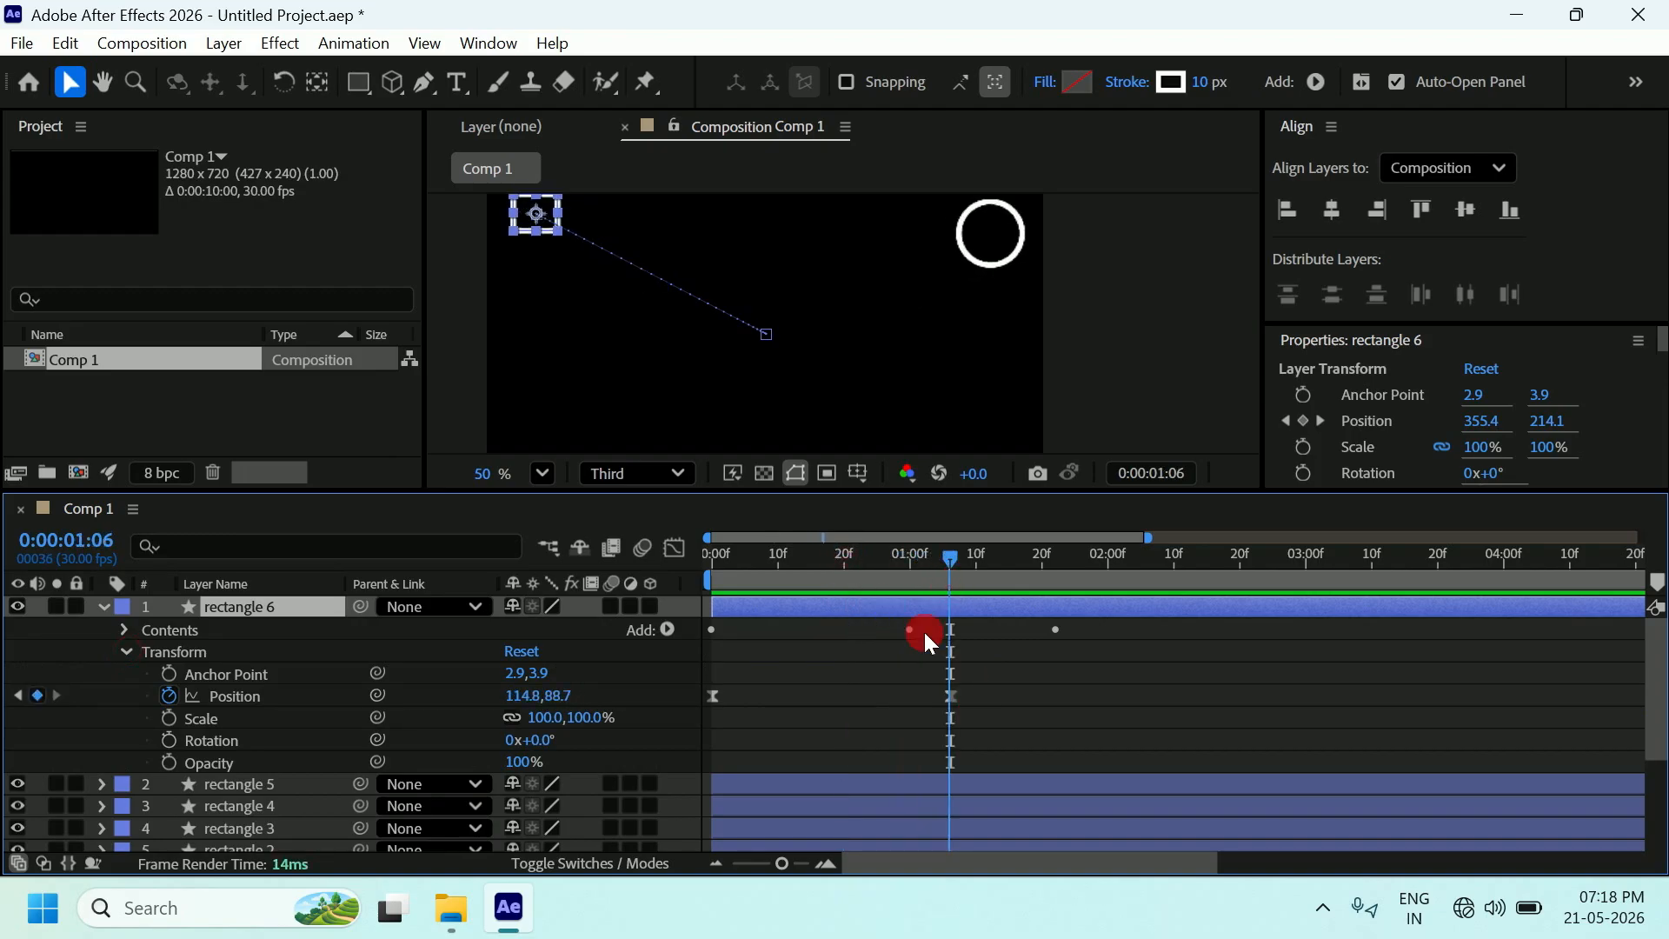
left_click(951, 697)
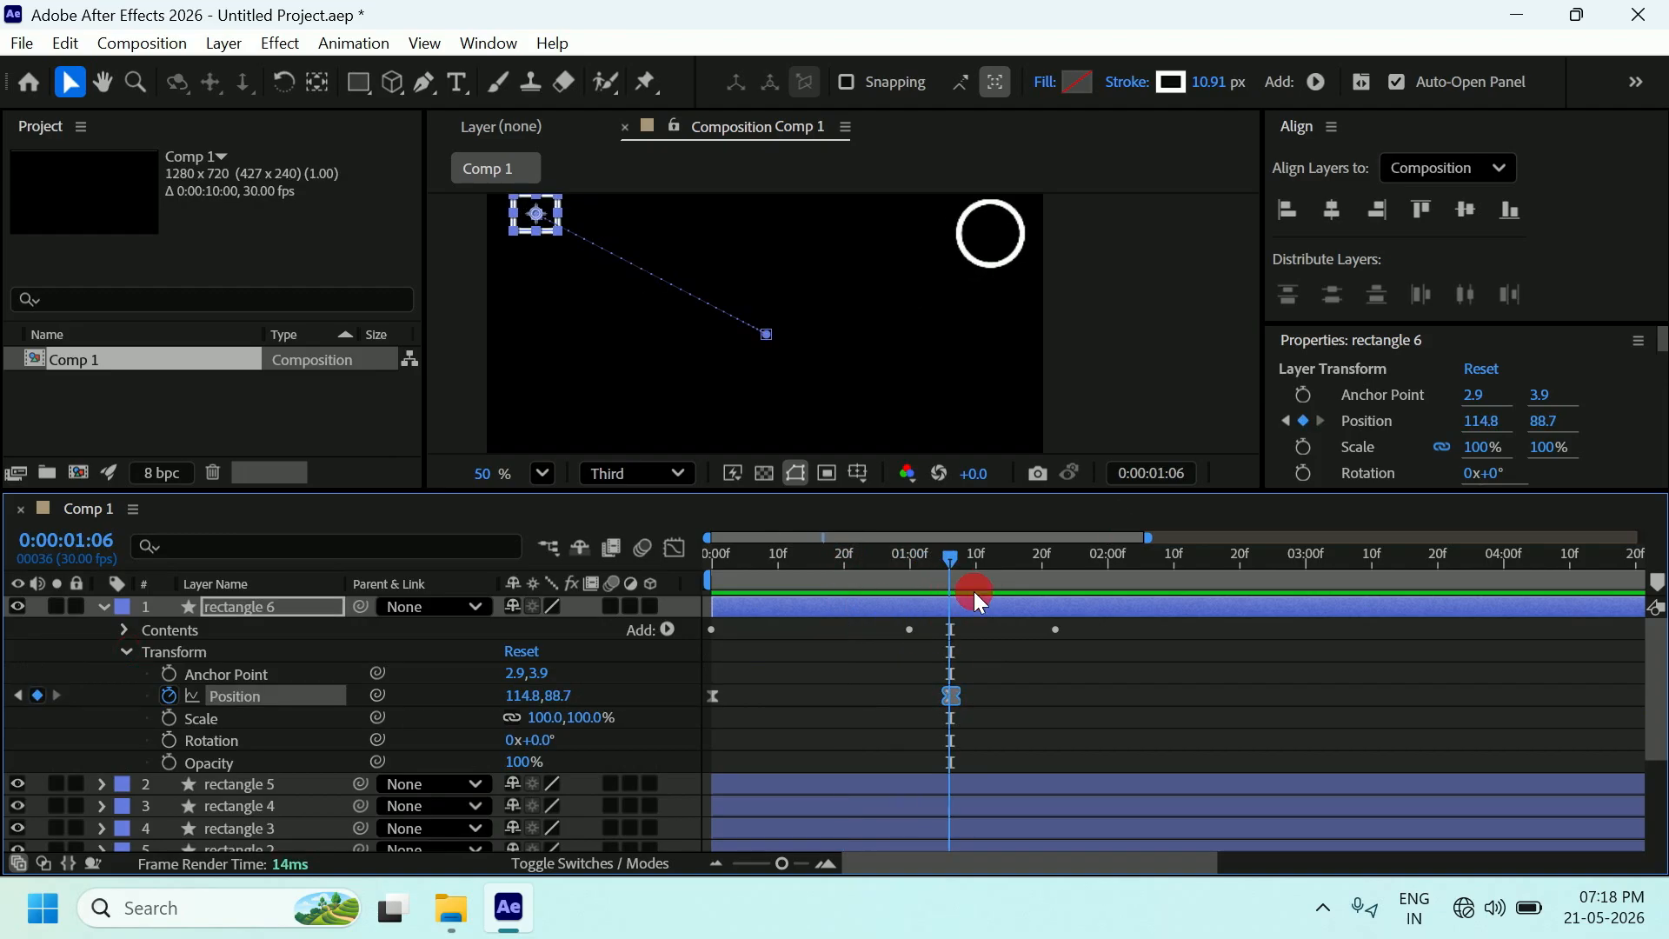
Drag rectangle 6 down to the left side at 106.8, 386.7 and collapse its properties.
left_click_drag(956, 556, 947, 565)
left_click(1159, 344)
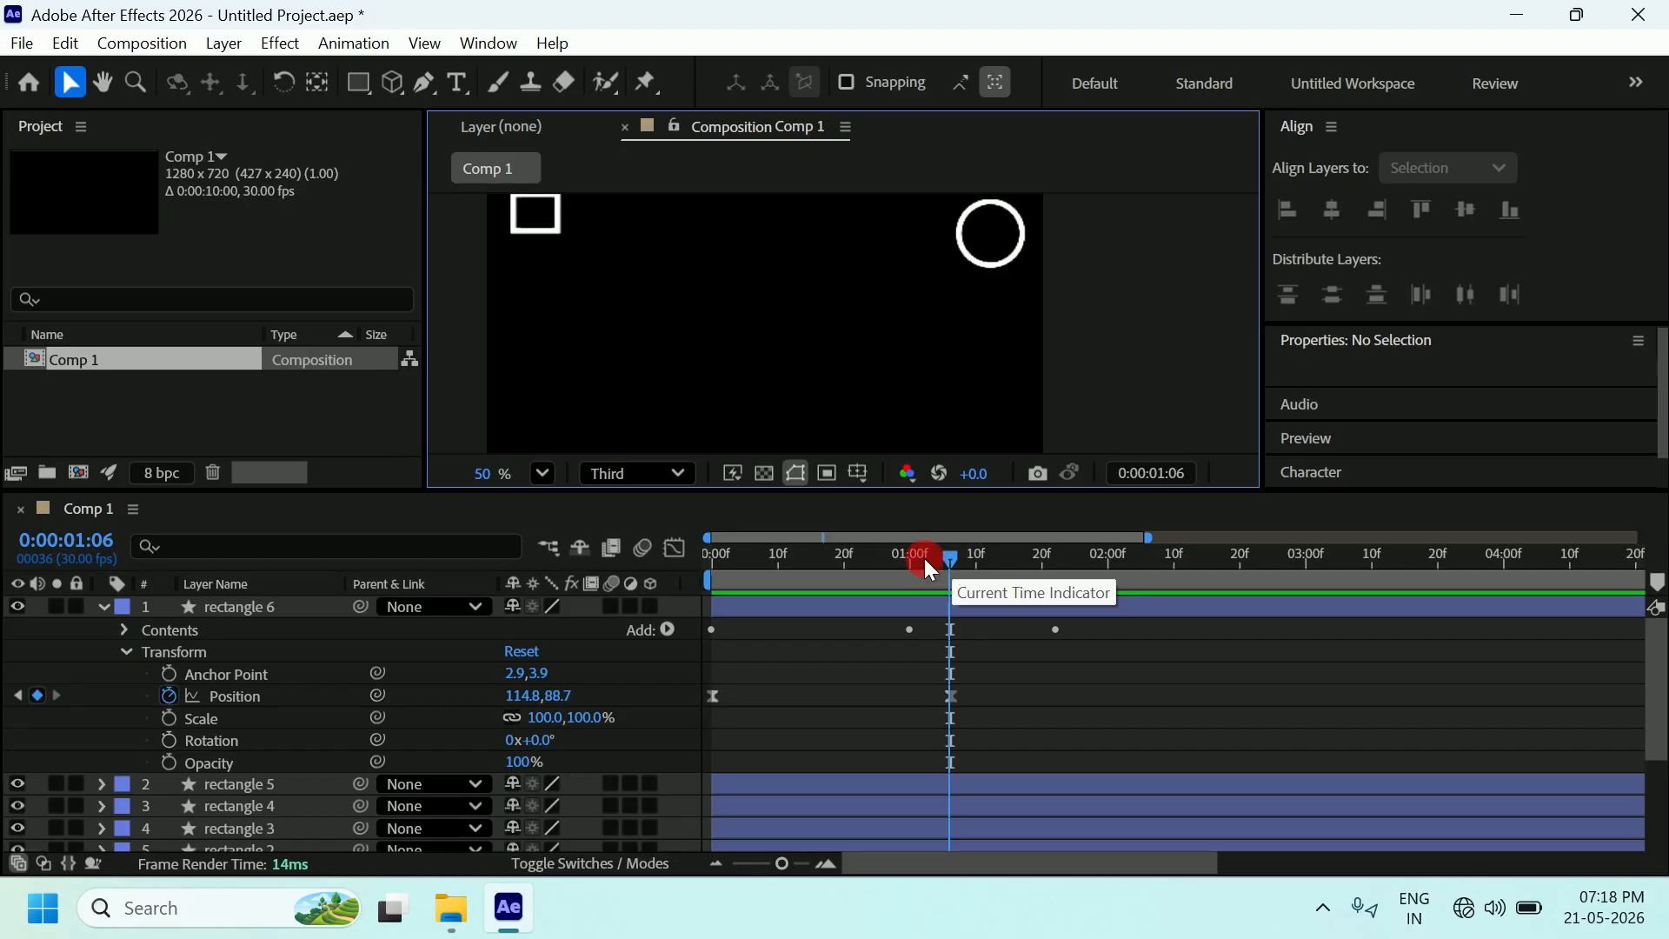
left_click(744, 597)
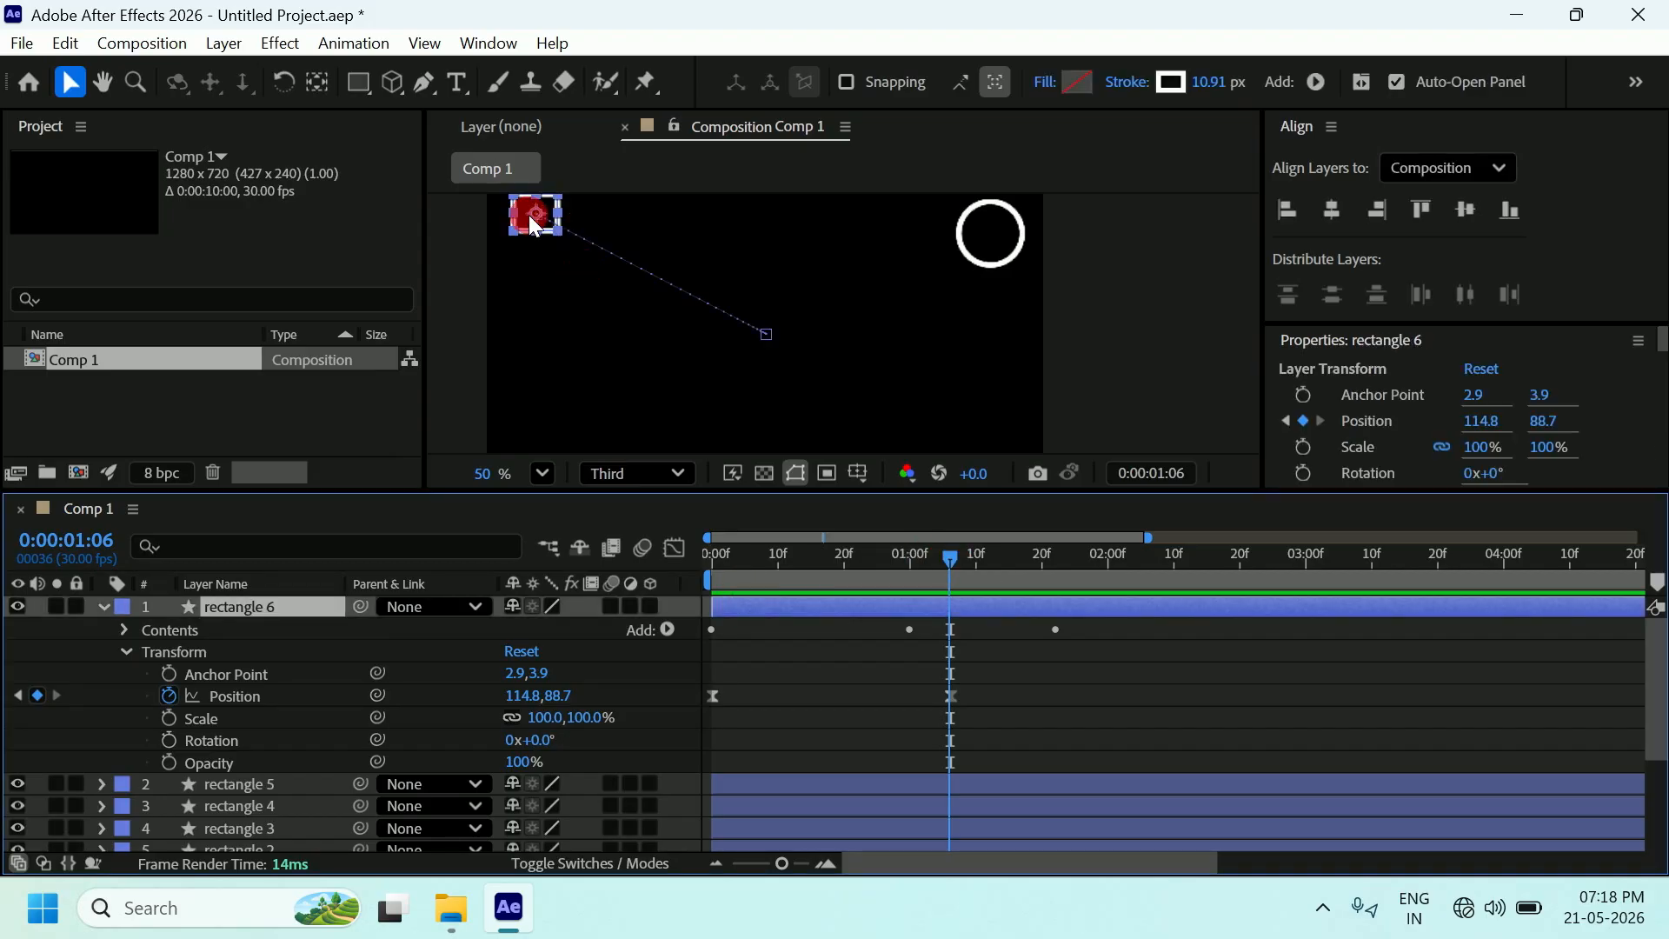
left_click_drag(540, 211, 534, 348)
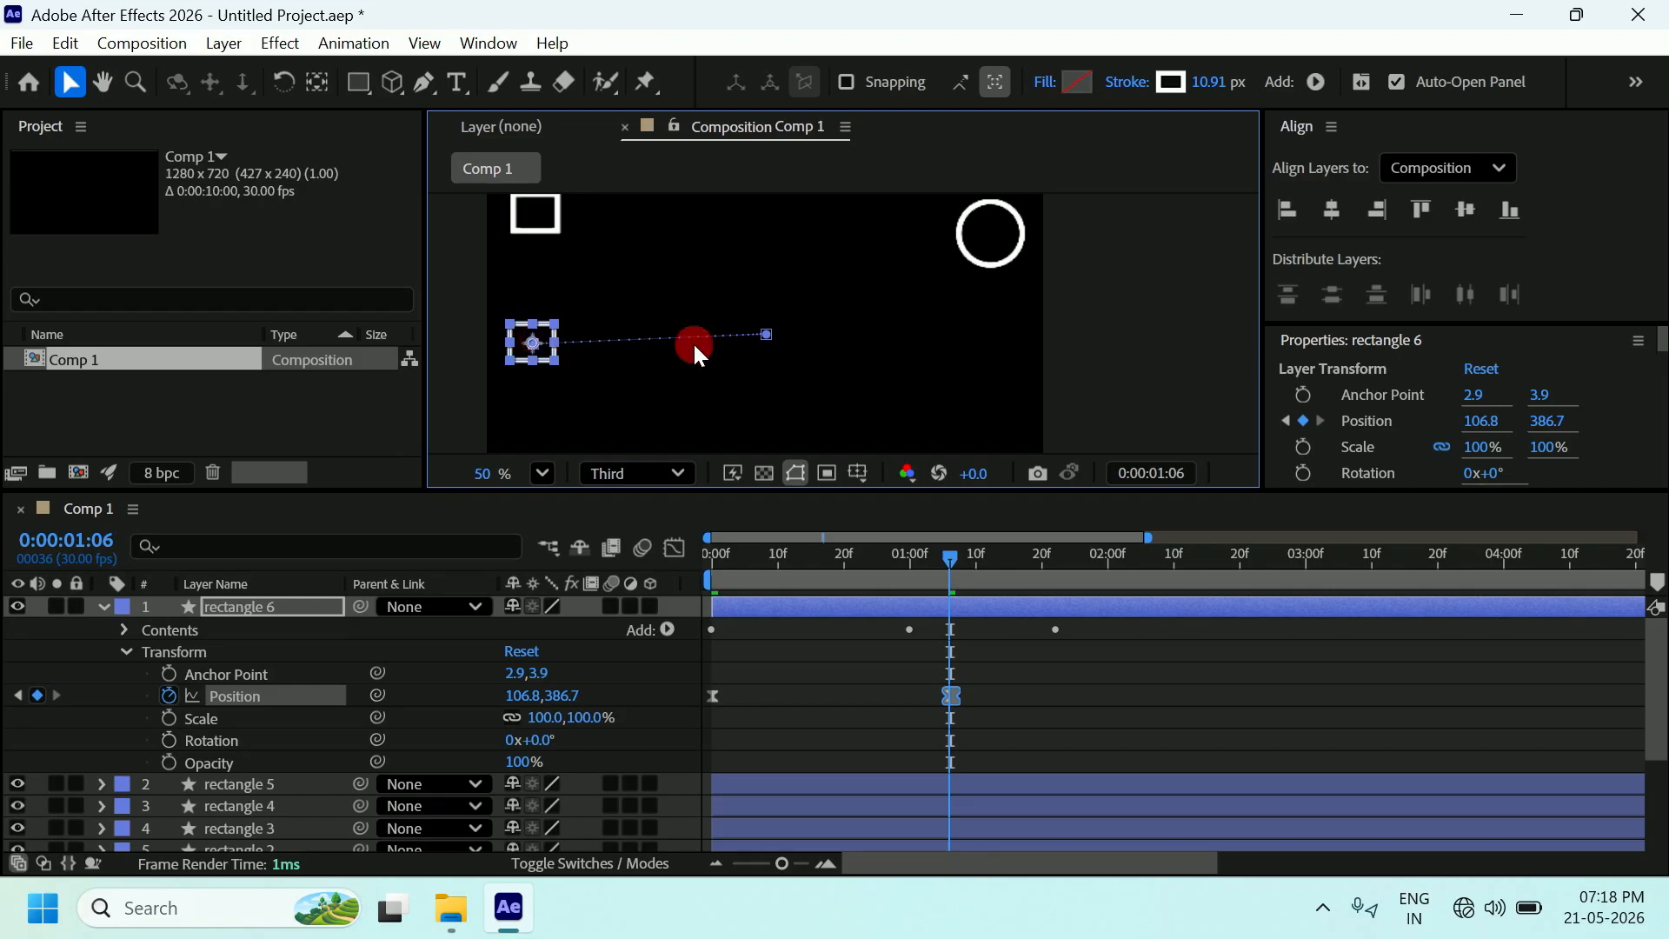
left_click(105, 605)
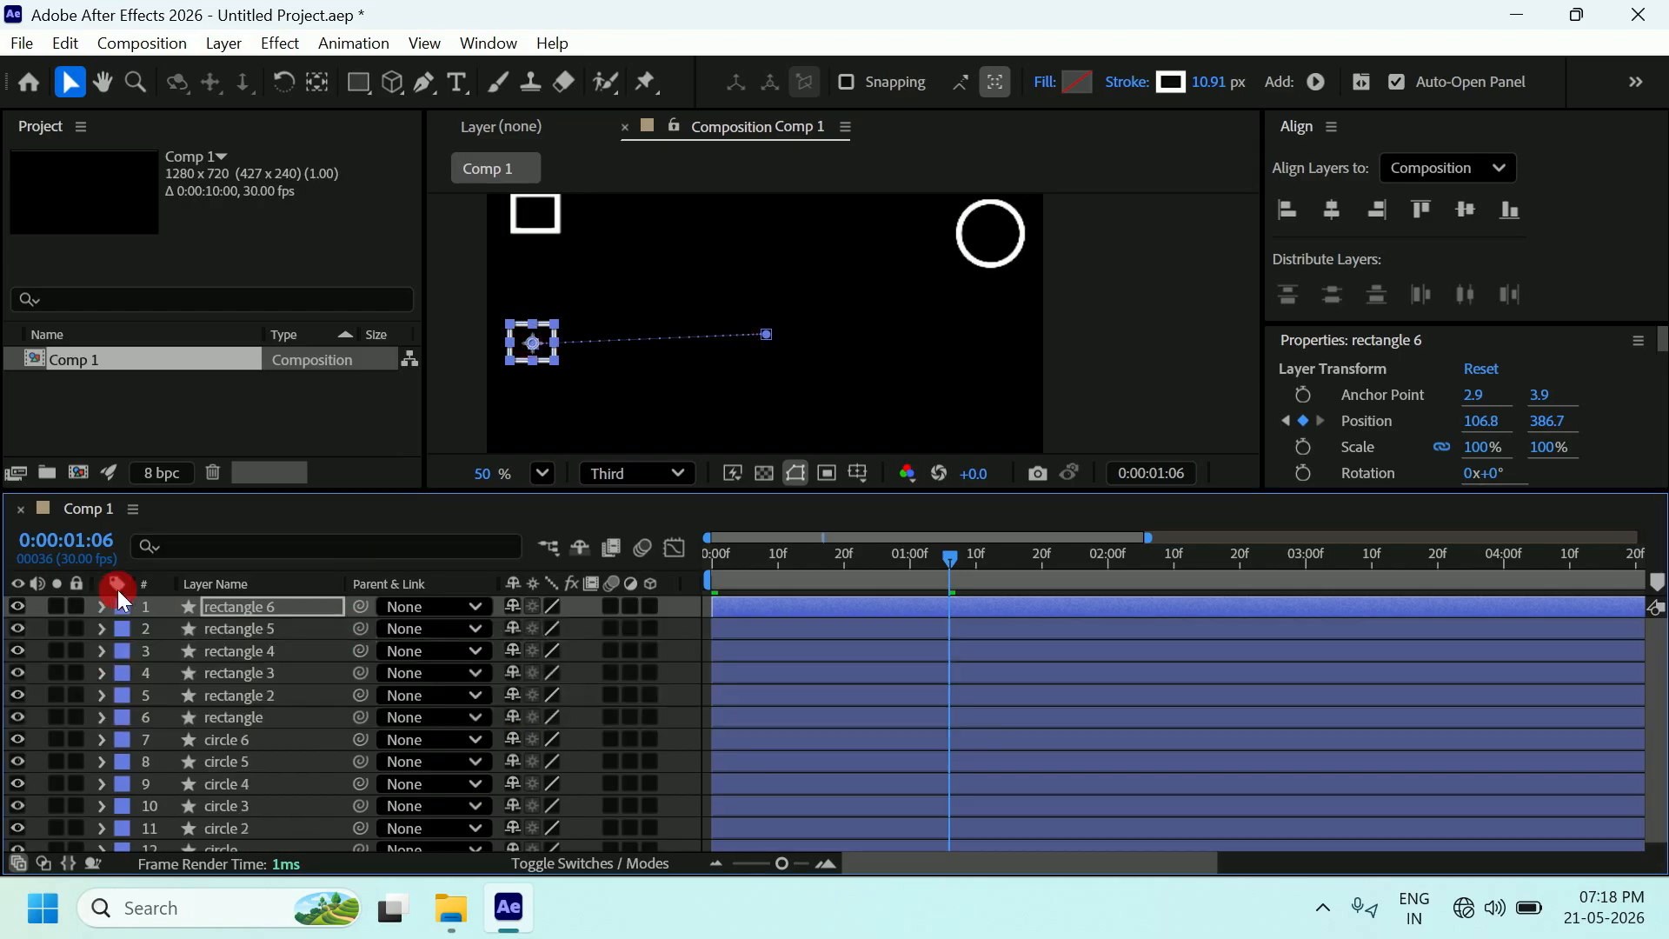
Move rectangles 5, 4 and 3 to the top centre, bottom-left and bottom centre, and nudge rectangle 6 higher.
left_click(242, 631)
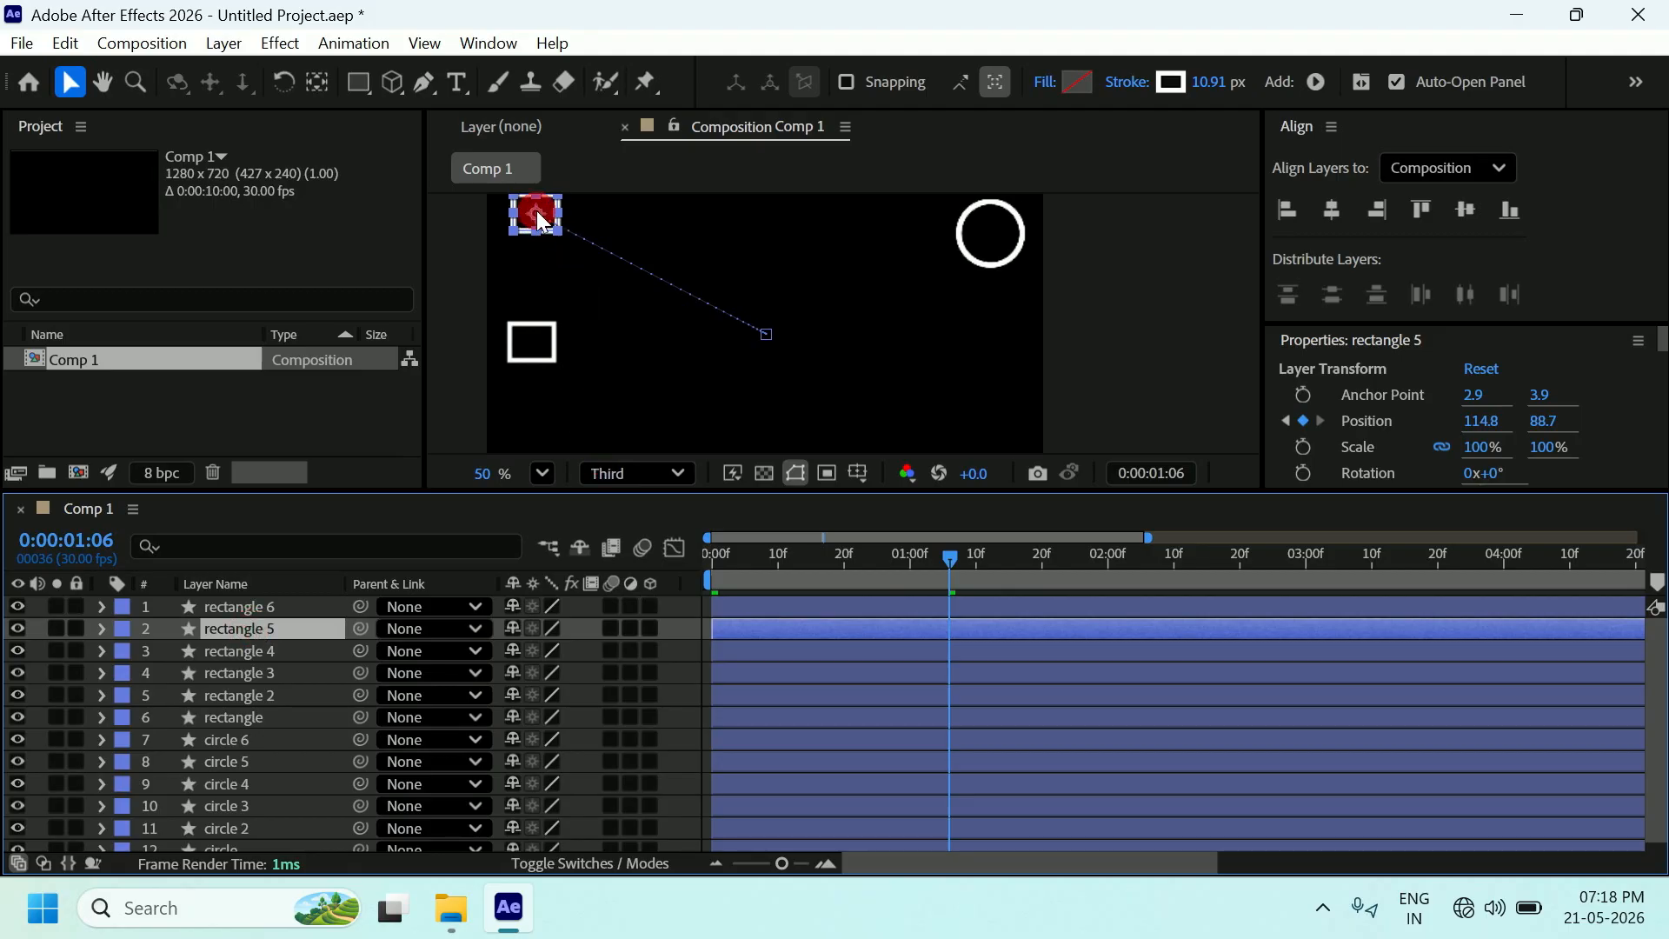
left_click_drag(539, 216, 773, 219)
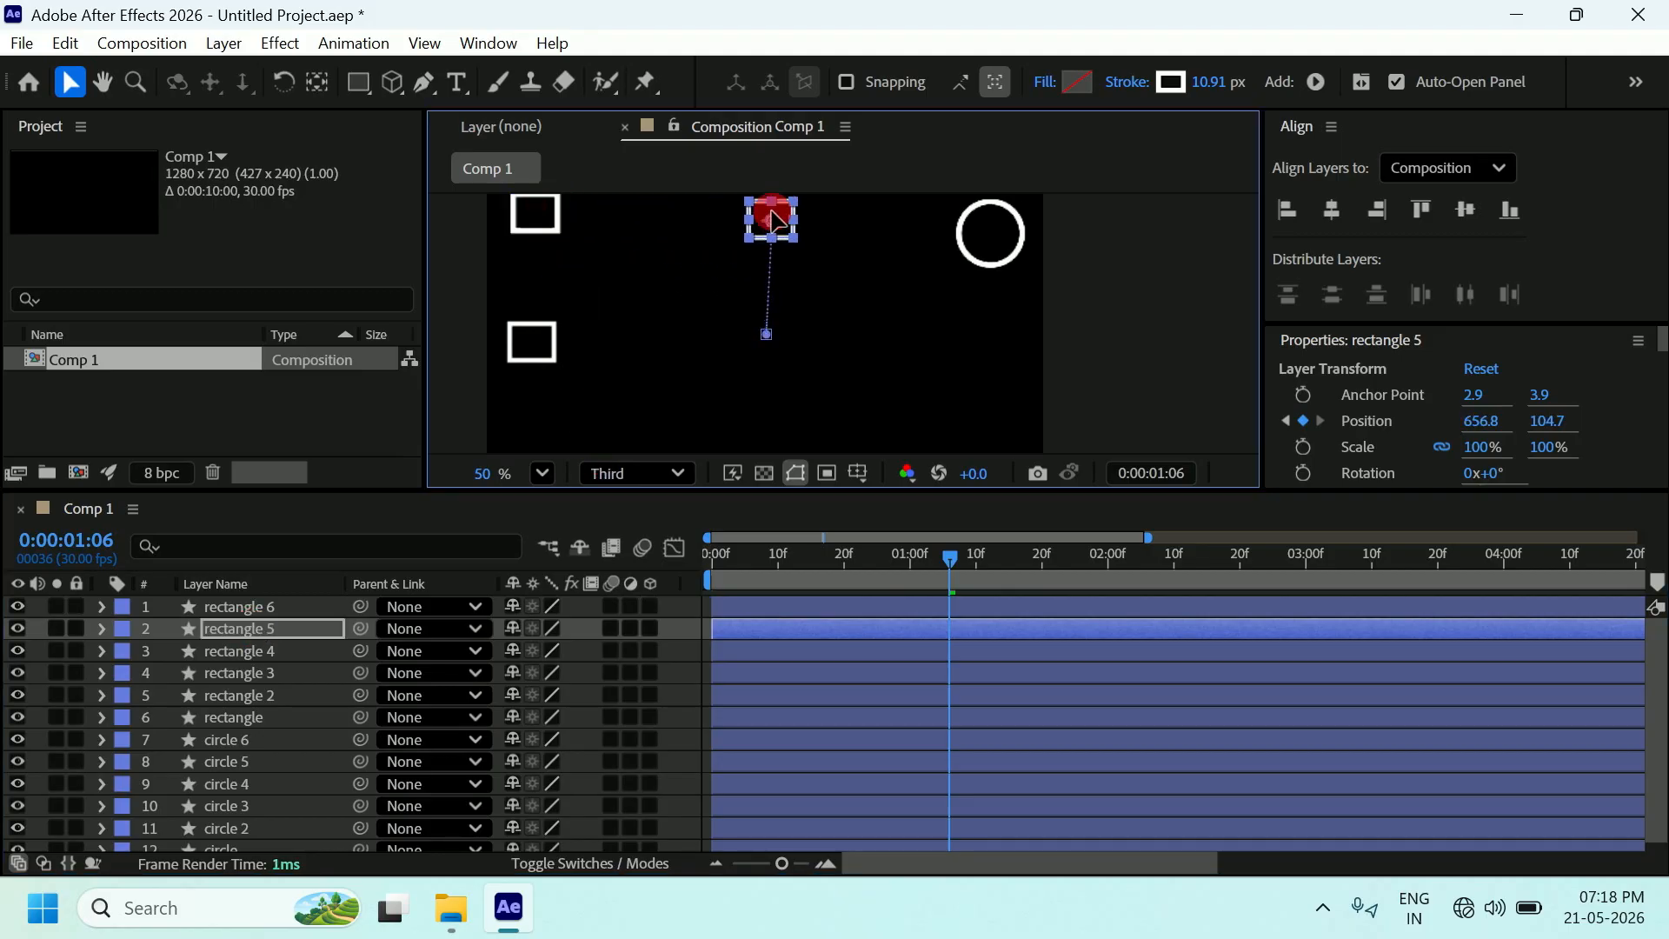
left_click(274, 650)
left_click_drag(565, 224, 581, 426)
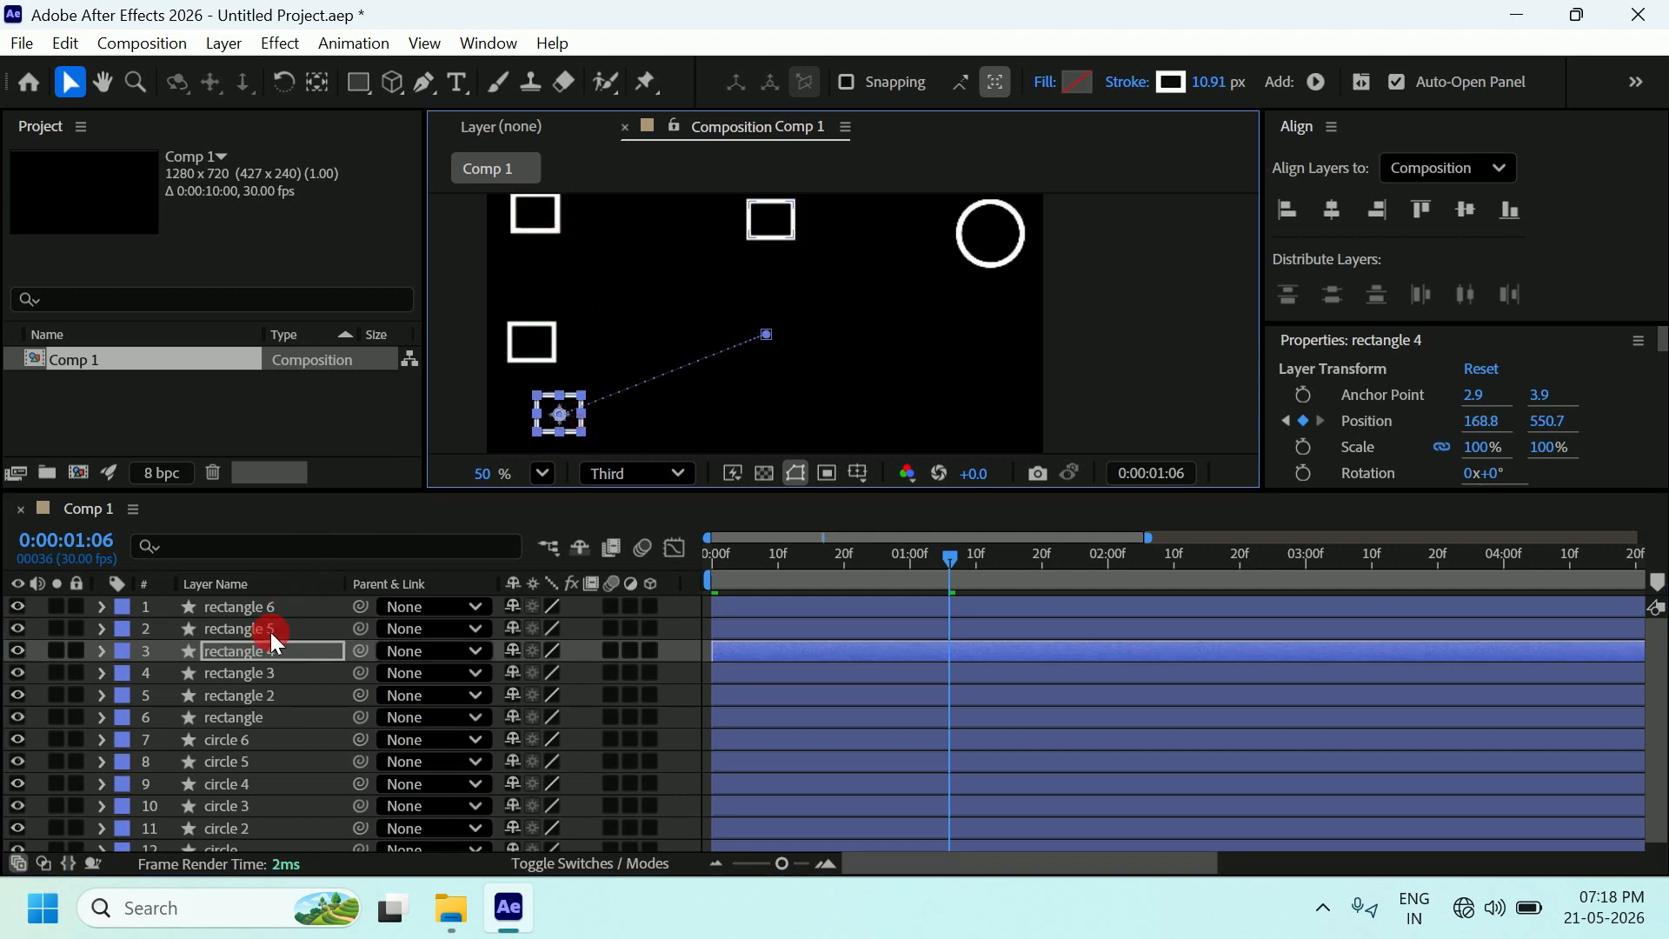
left_click(269, 674)
left_click_drag(572, 224, 743, 426)
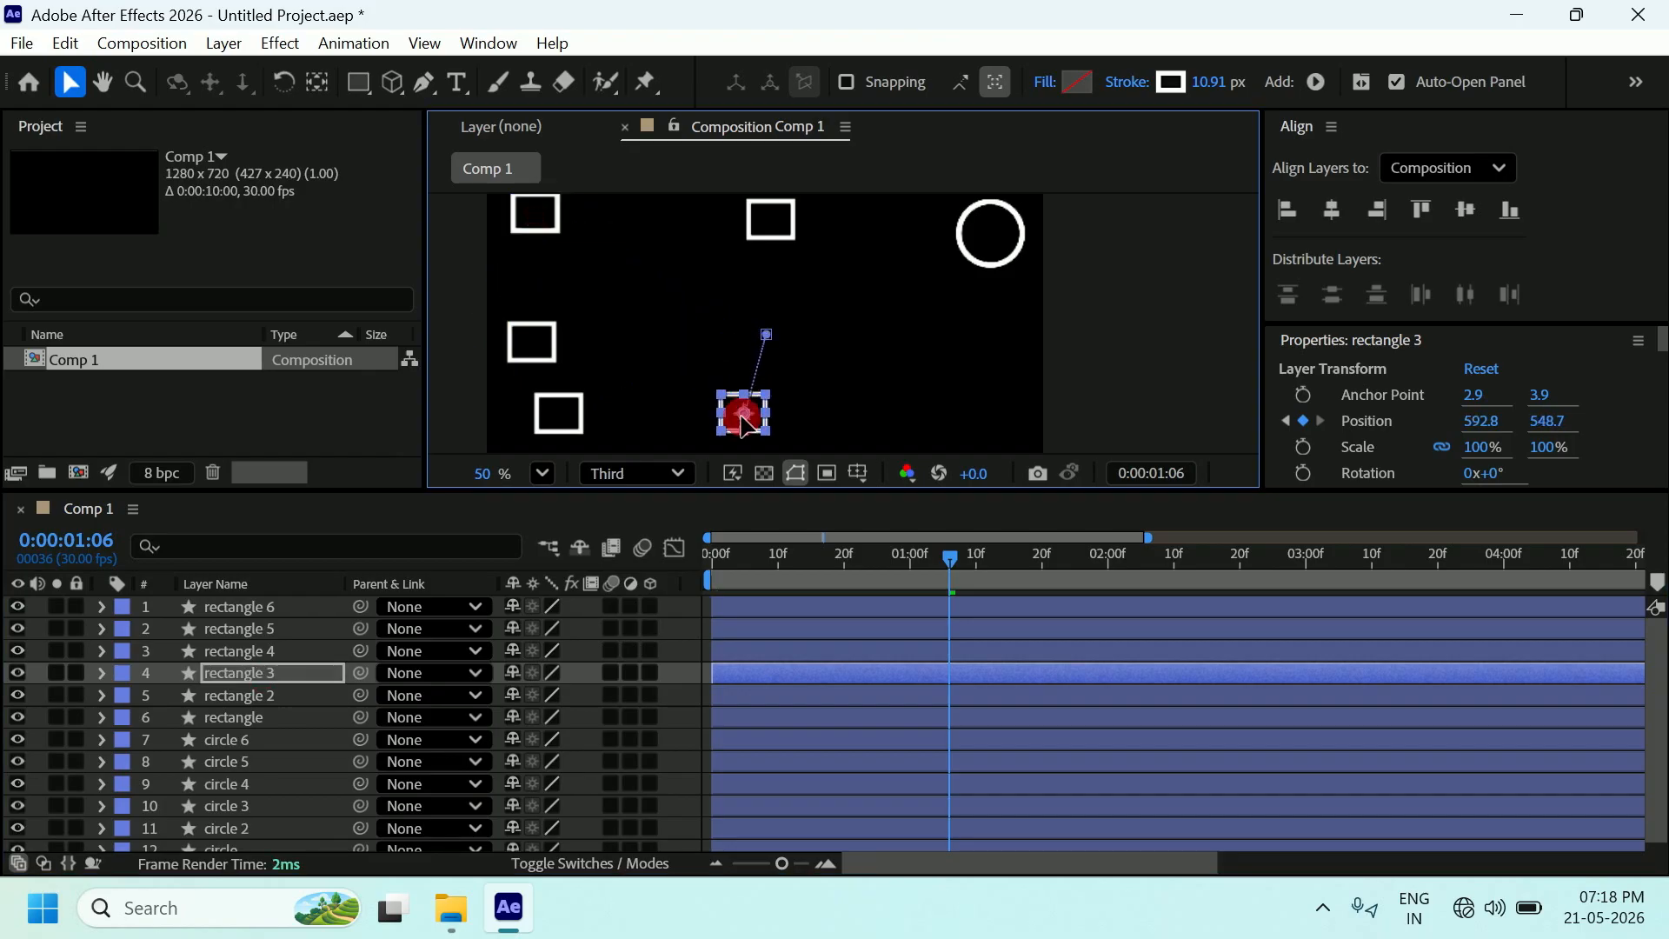
left_click_drag(514, 344, 528, 318)
left_click(537, 397)
mouse_move(535, 393)
left_mouse_down()
mouse_move(524, 378)
mouse_move(537, 393)
left_mouse_up()
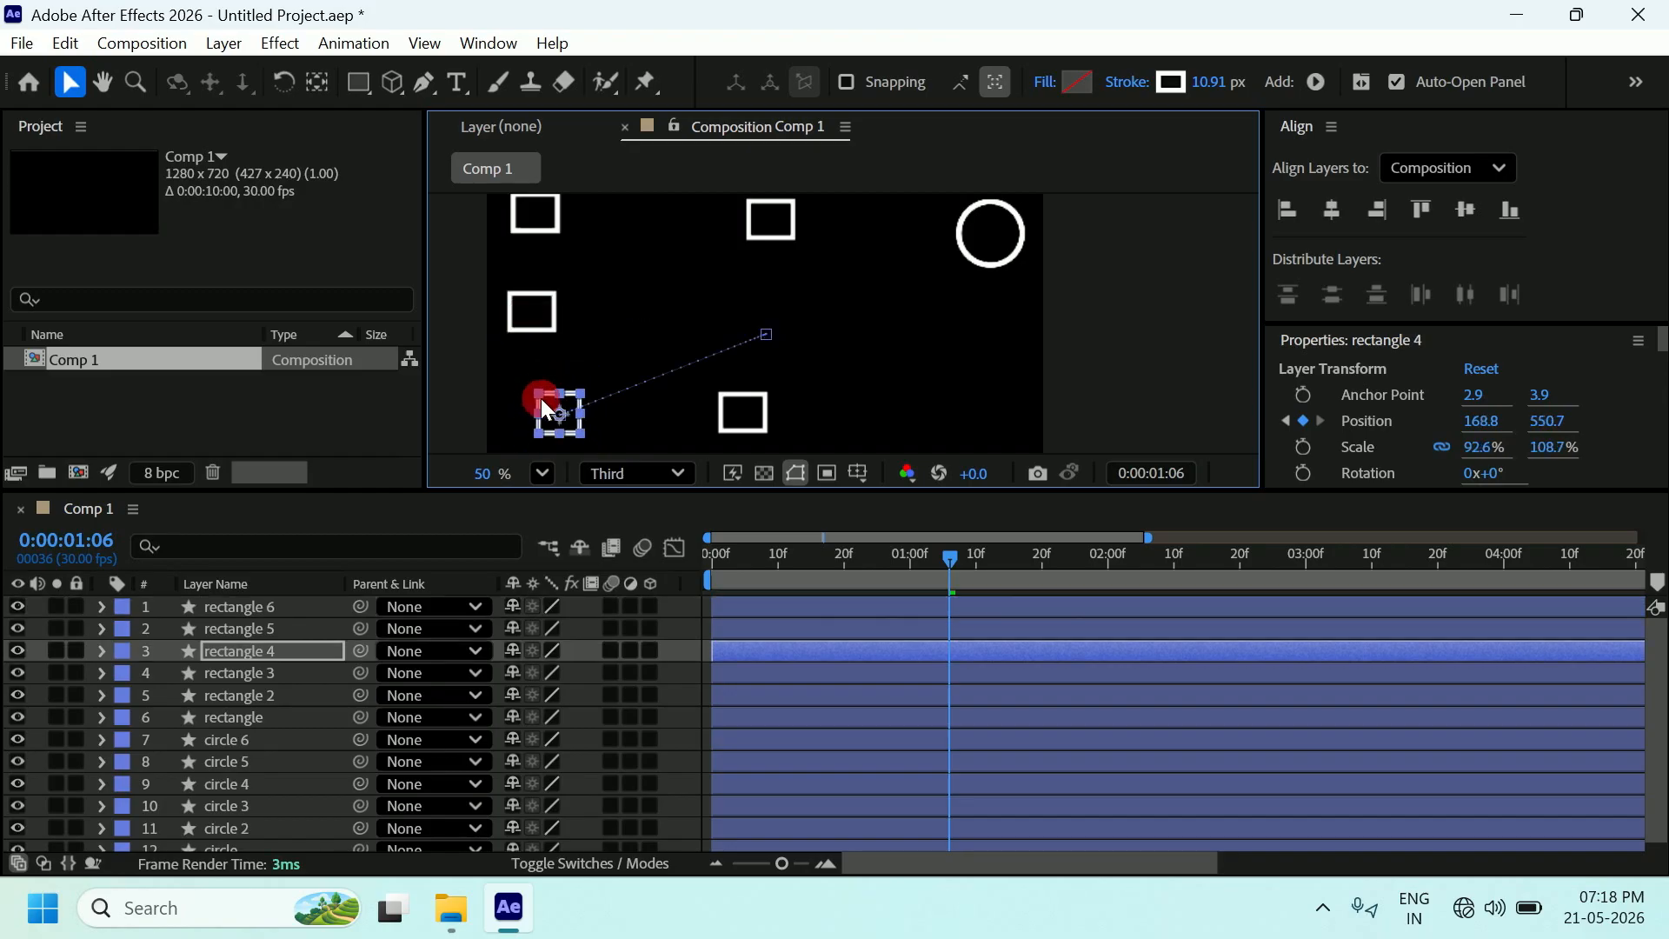
Move circles 6 and 5 down the right side, undoing an accidental stretch of circle 4.
left_click(992, 252)
left_click_drag(986, 237, 990, 347)
left_click_drag(991, 236, 931, 409)
left_click_drag(958, 235, 874, 217)
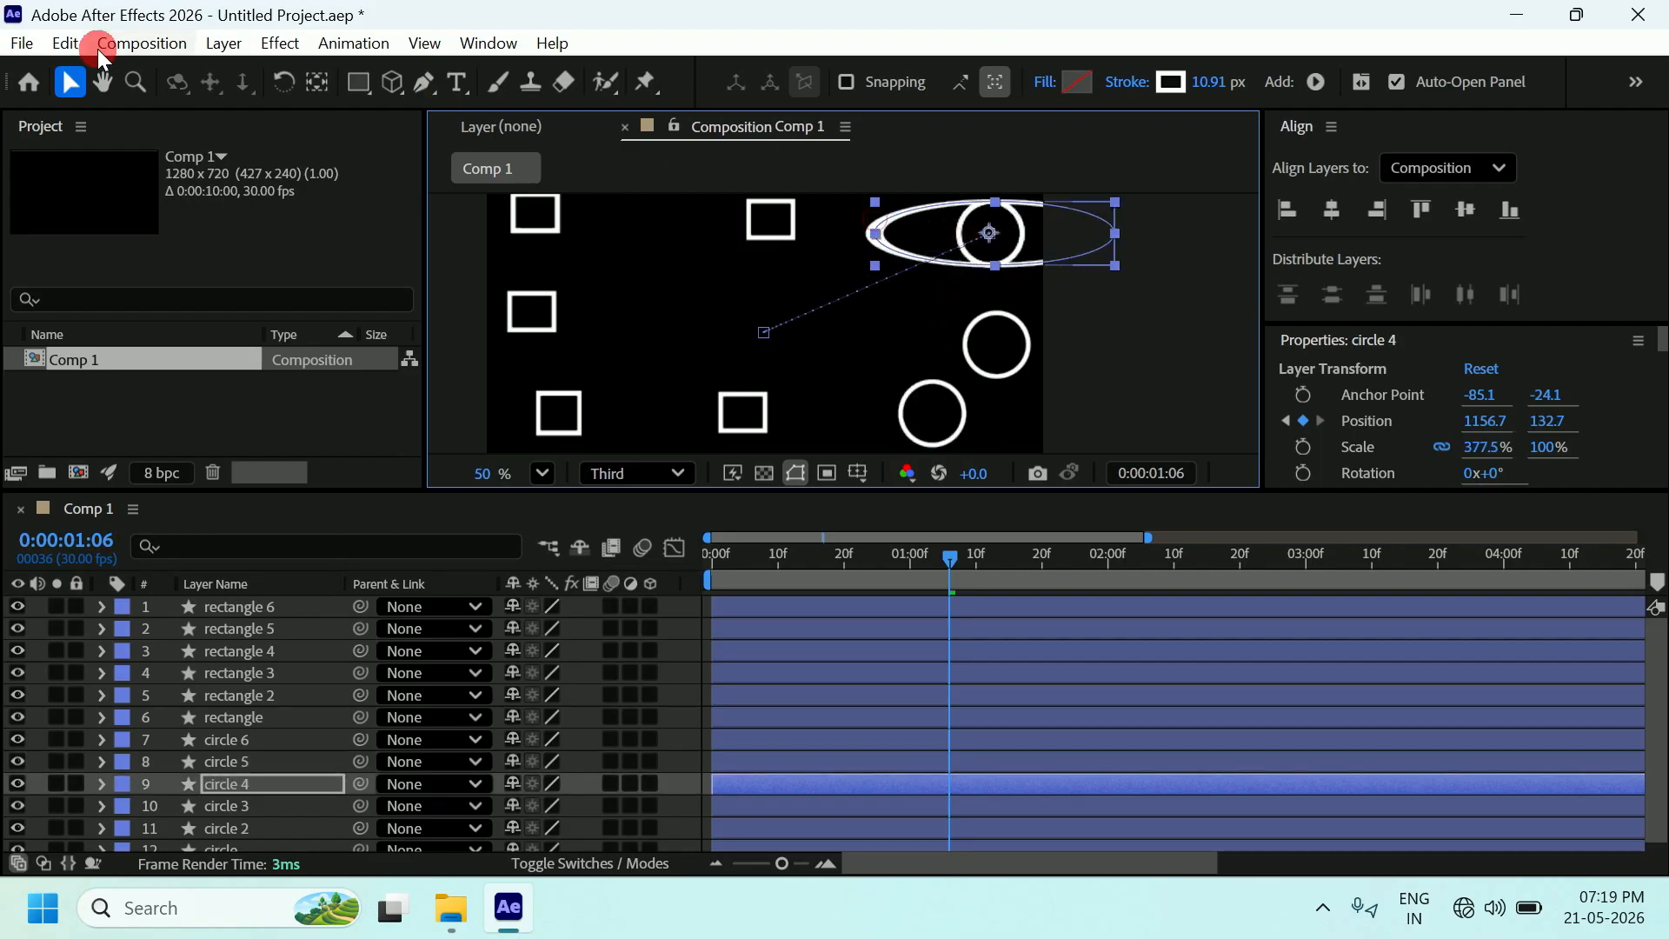
left_click(73, 42)
left_click(90, 70)
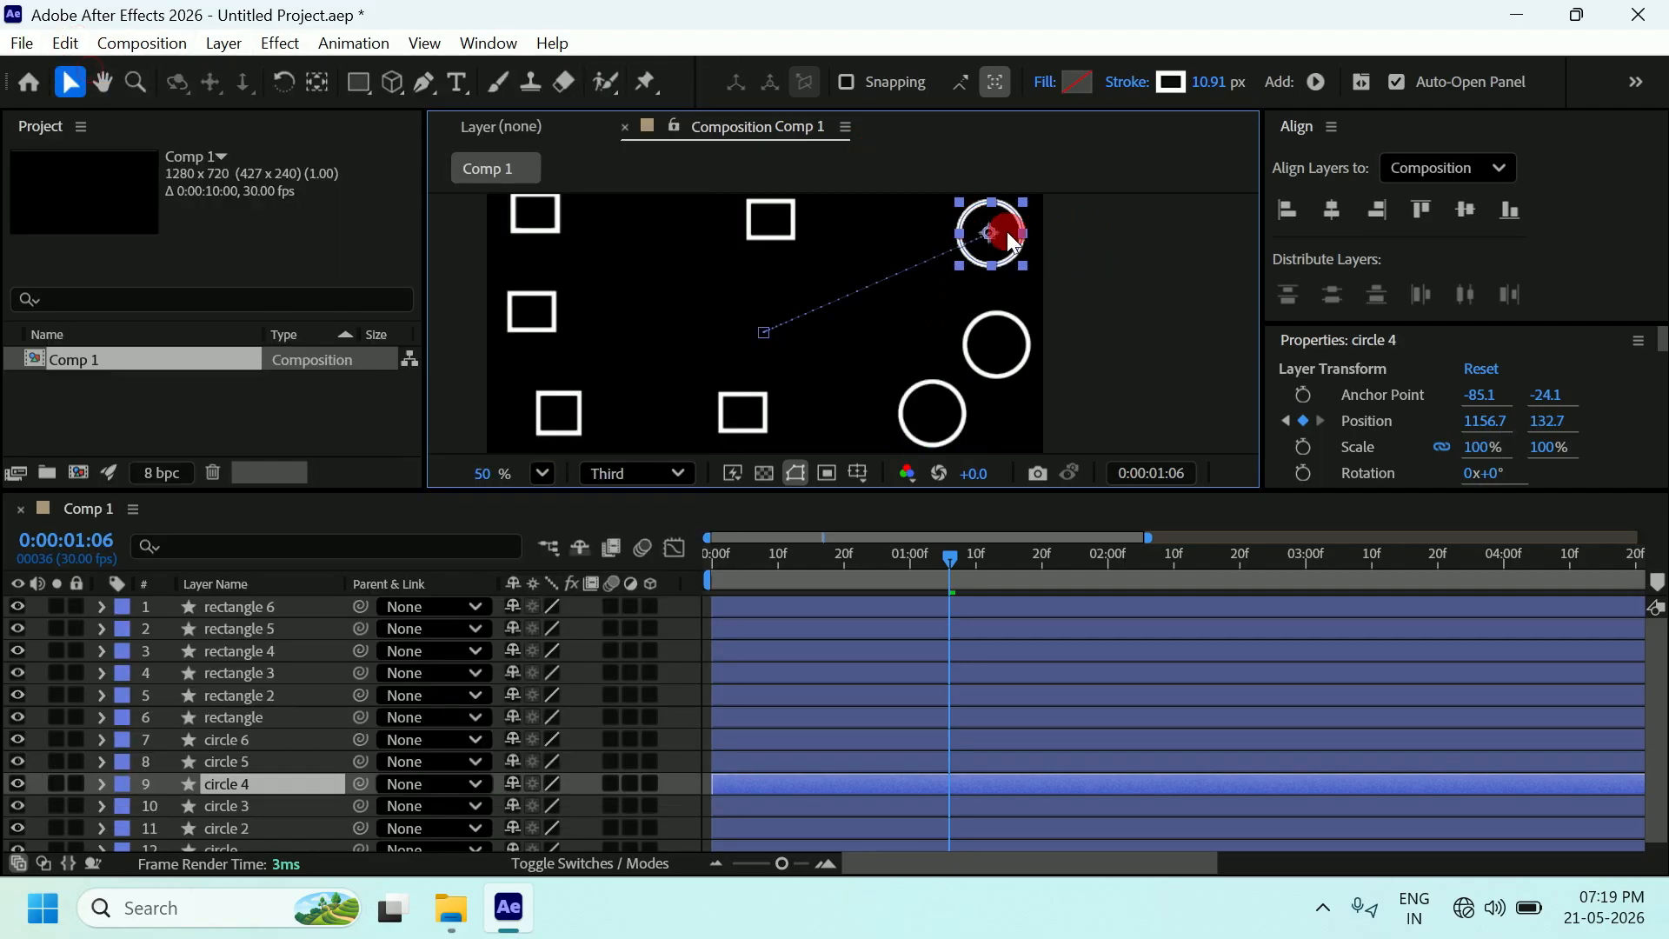
Move circle 4, rectangle 5, circle 3 and circle 2 to new spots, then return the playhead to 0.
left_click_drag(992, 235, 872, 235)
left_click(776, 236)
left_click_drag(771, 225, 680, 234)
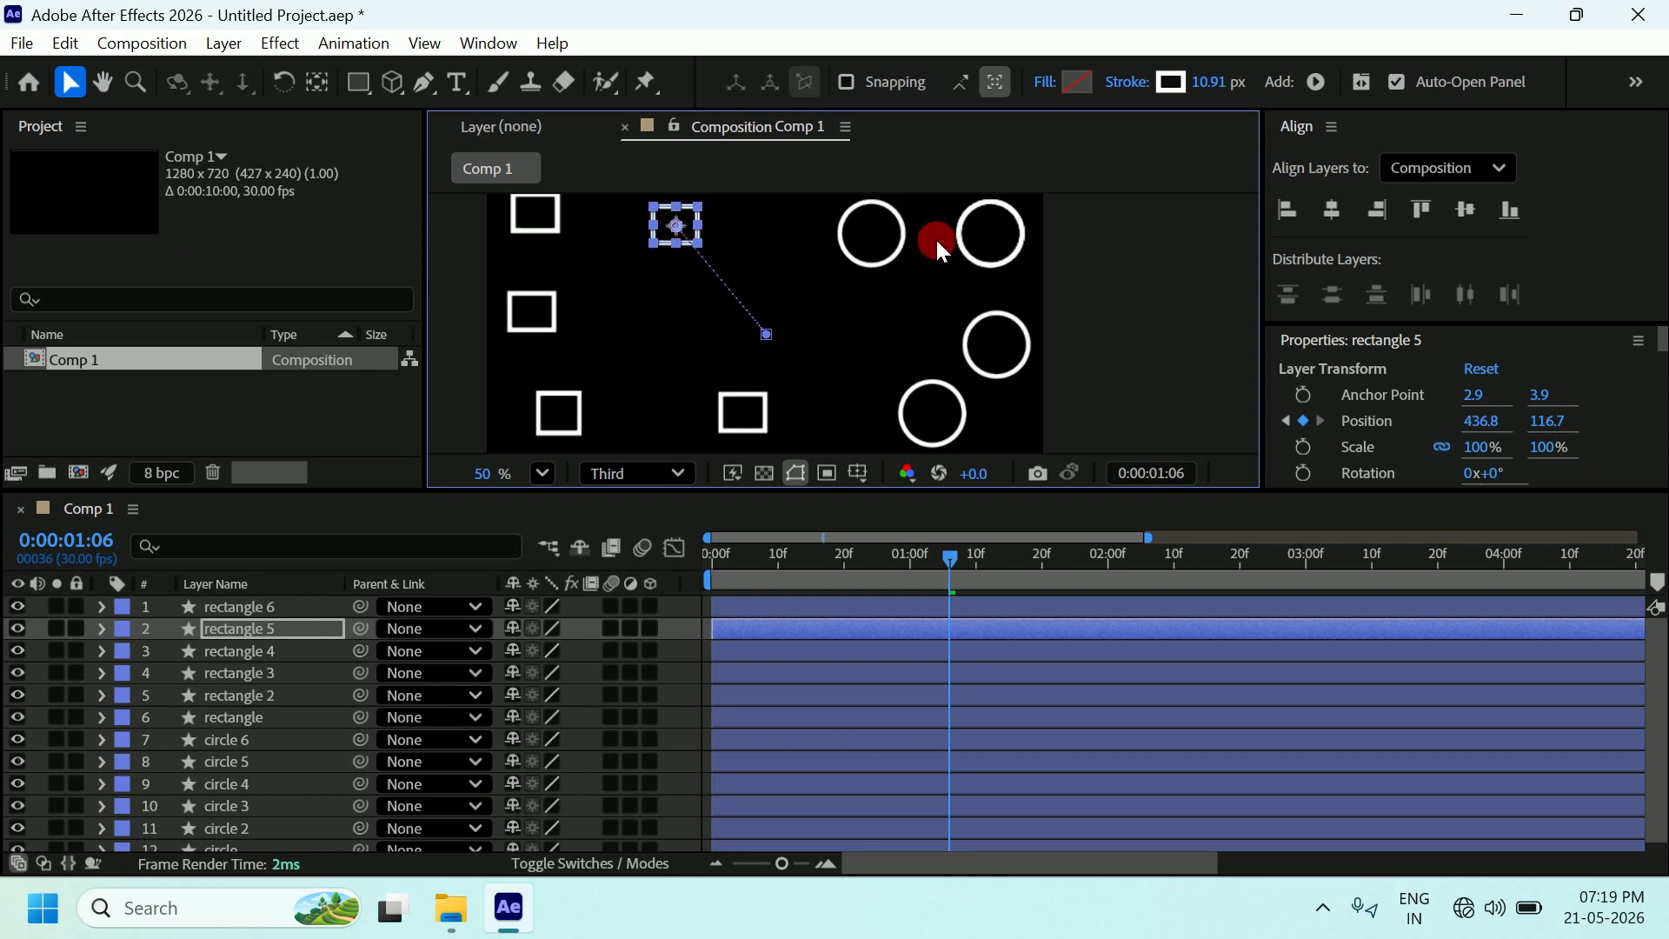
left_click(962, 235)
left_click_drag(881, 219, 782, 224)
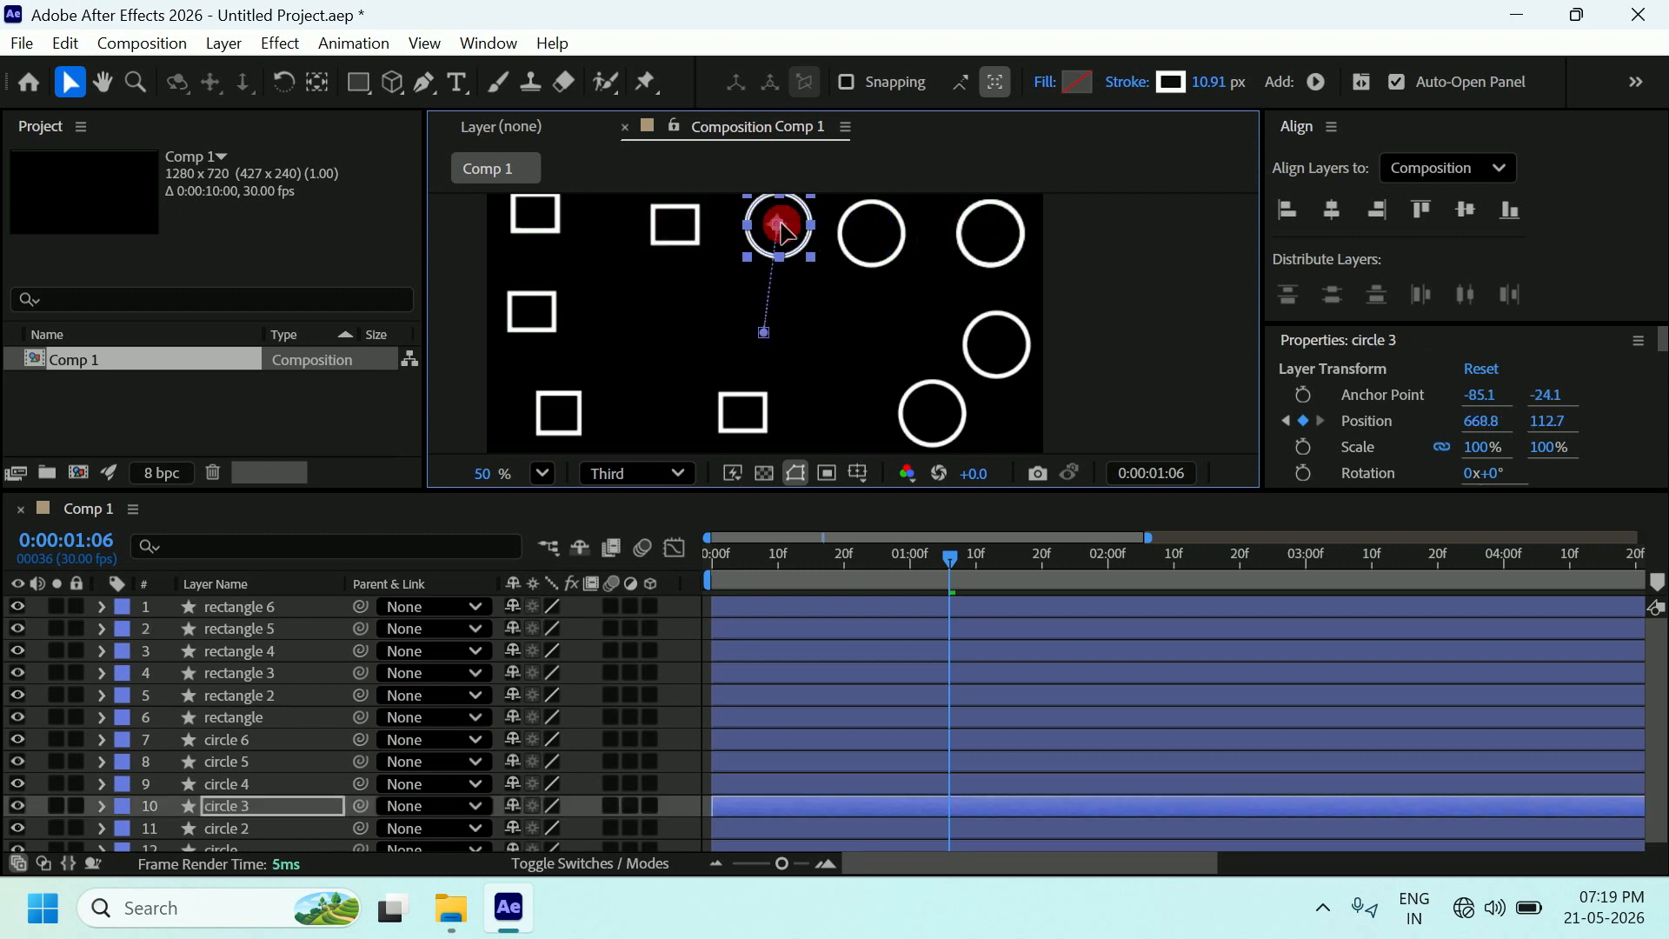
left_click(963, 239)
mouse_move(988, 232)
left_mouse_down()
mouse_move(764, 291)
mouse_move(652, 362)
mouse_move(904, 320)
left_mouse_up()
left_click(957, 557)
left_click_drag(957, 556, 694, 560)
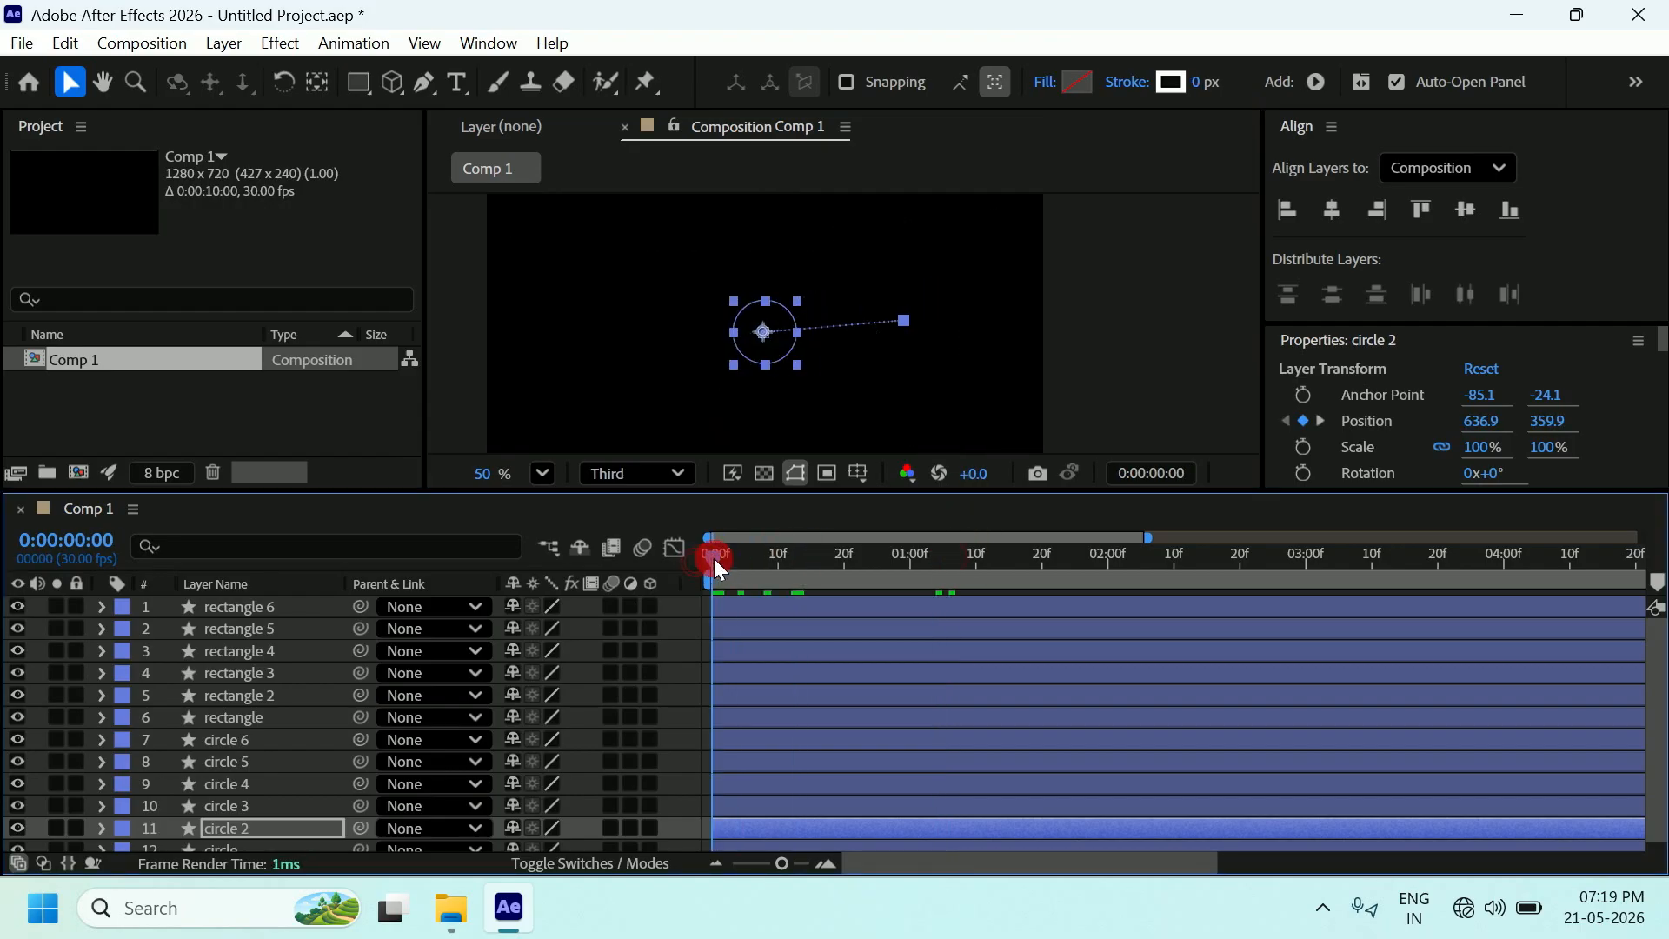
Deselect circle 2, enlarge the composition viewer and preview the animation.
left_click(1159, 306)
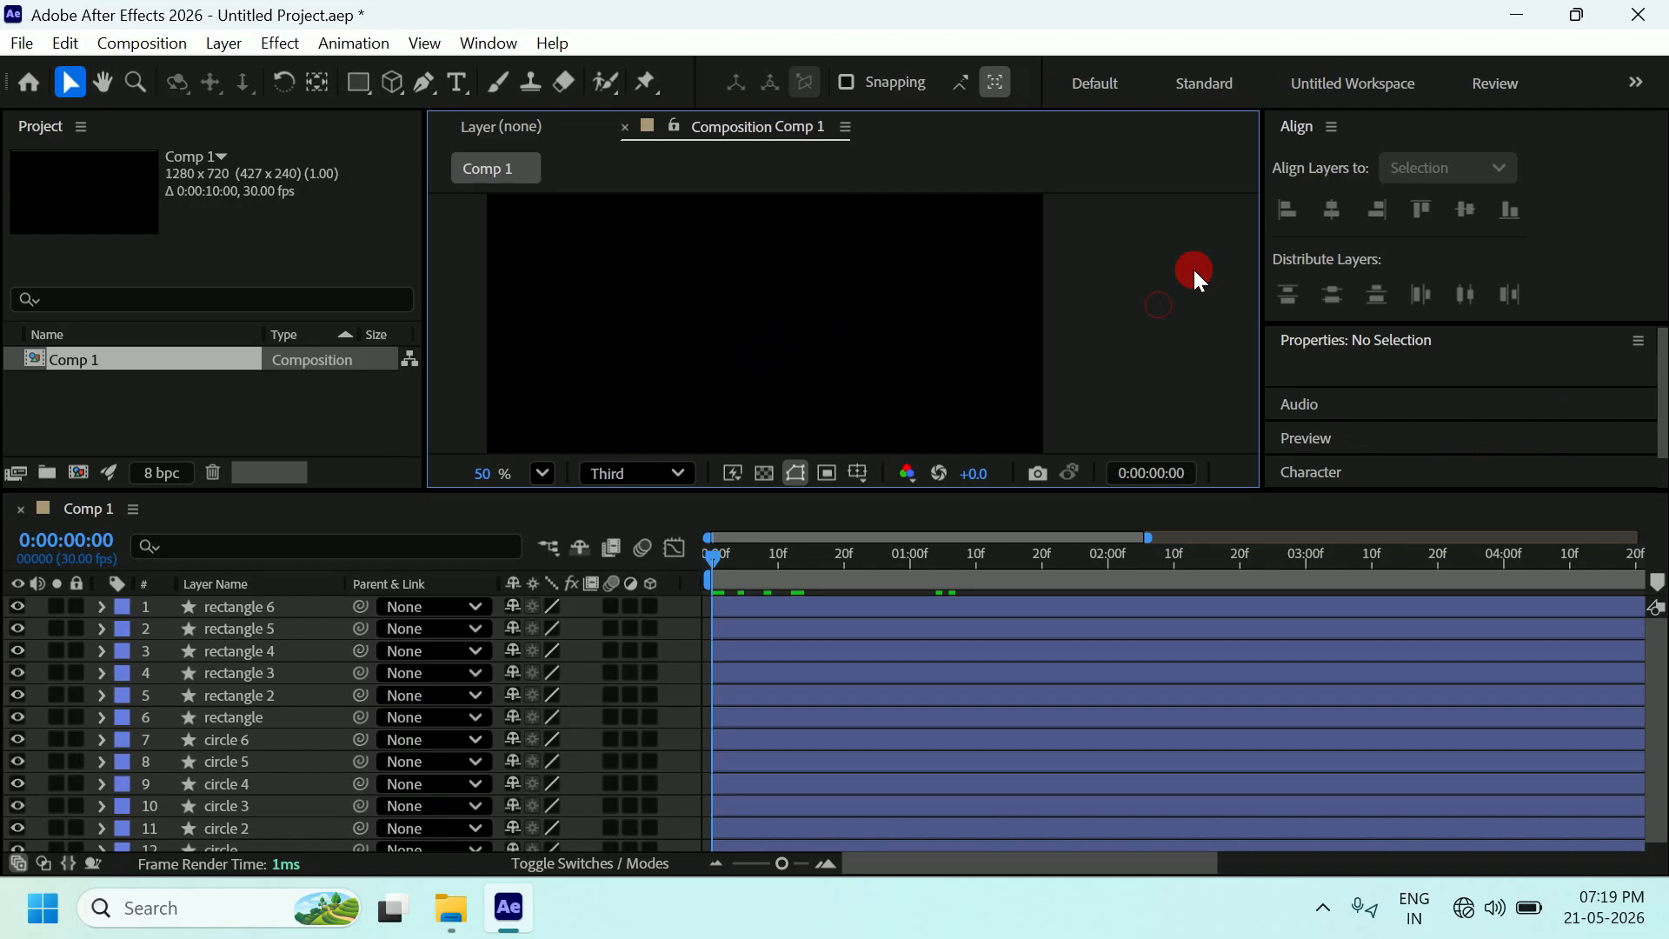
left_click_drag(775, 487, 765, 621)
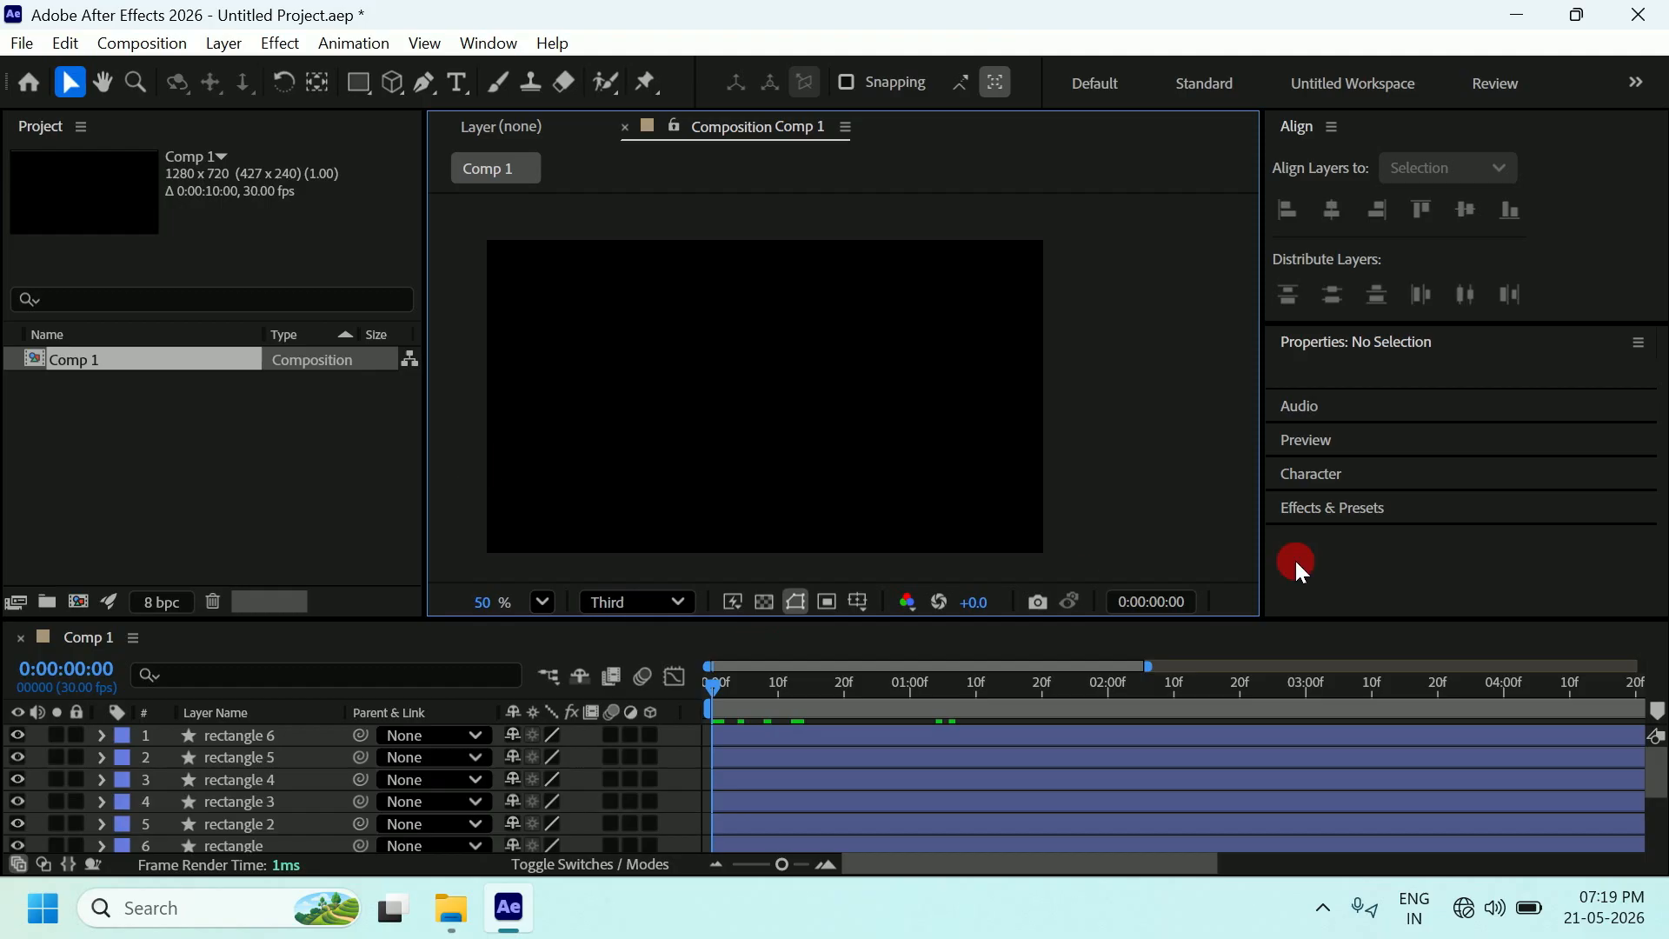
key("space")
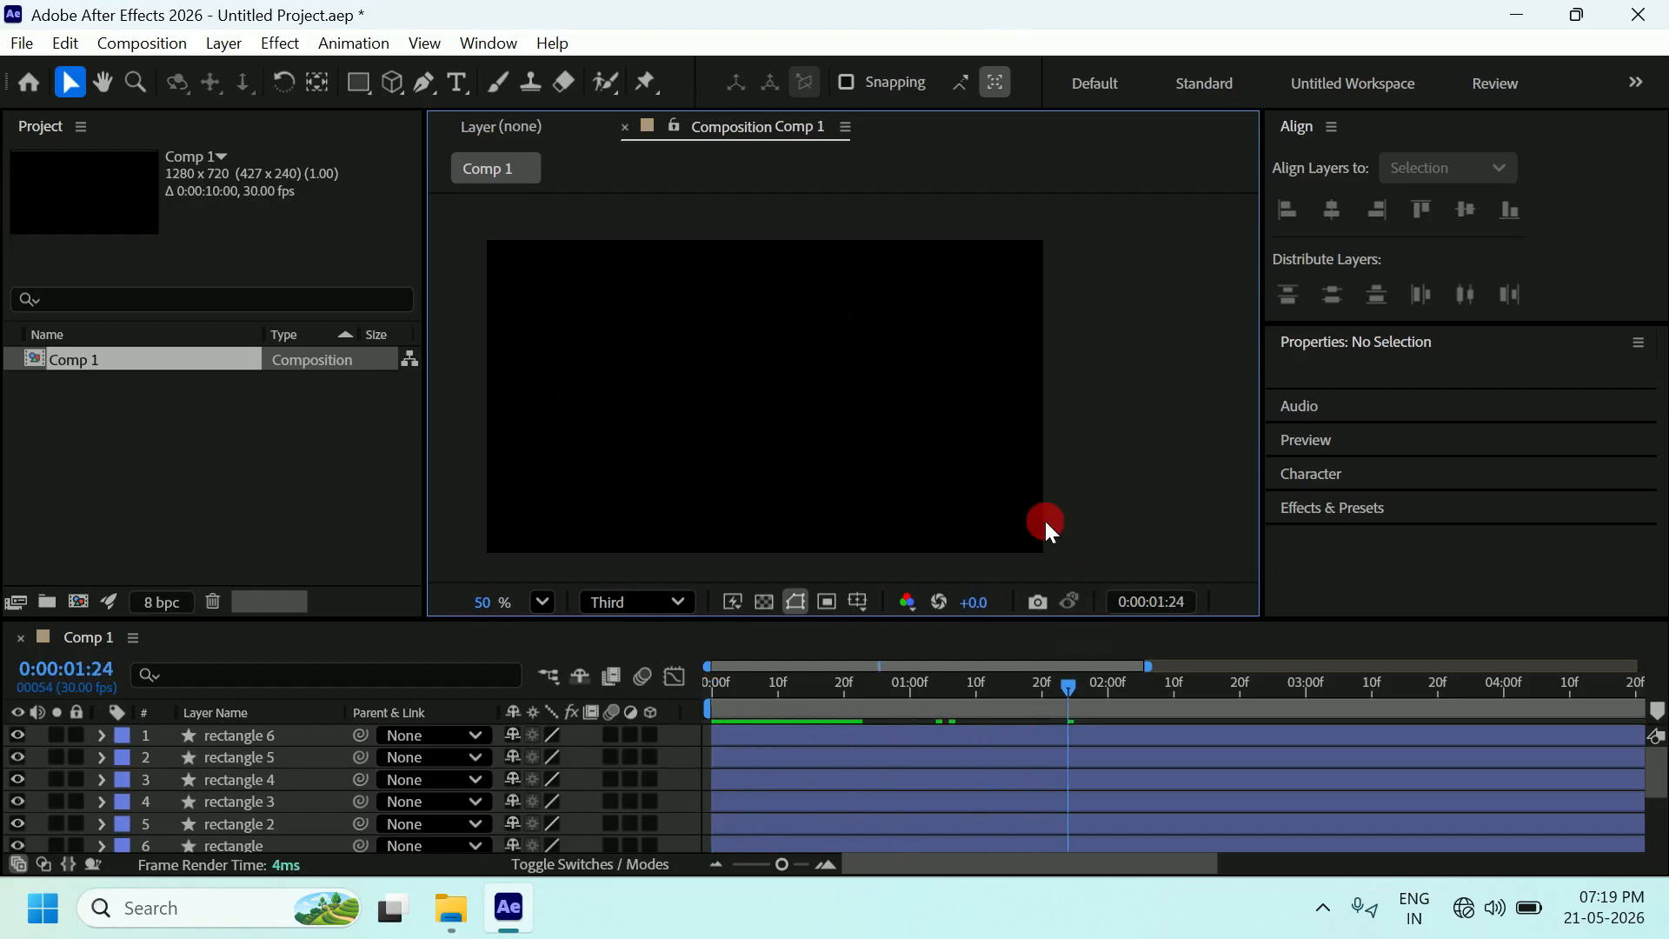
left_click_drag(824, 617, 814, 487)
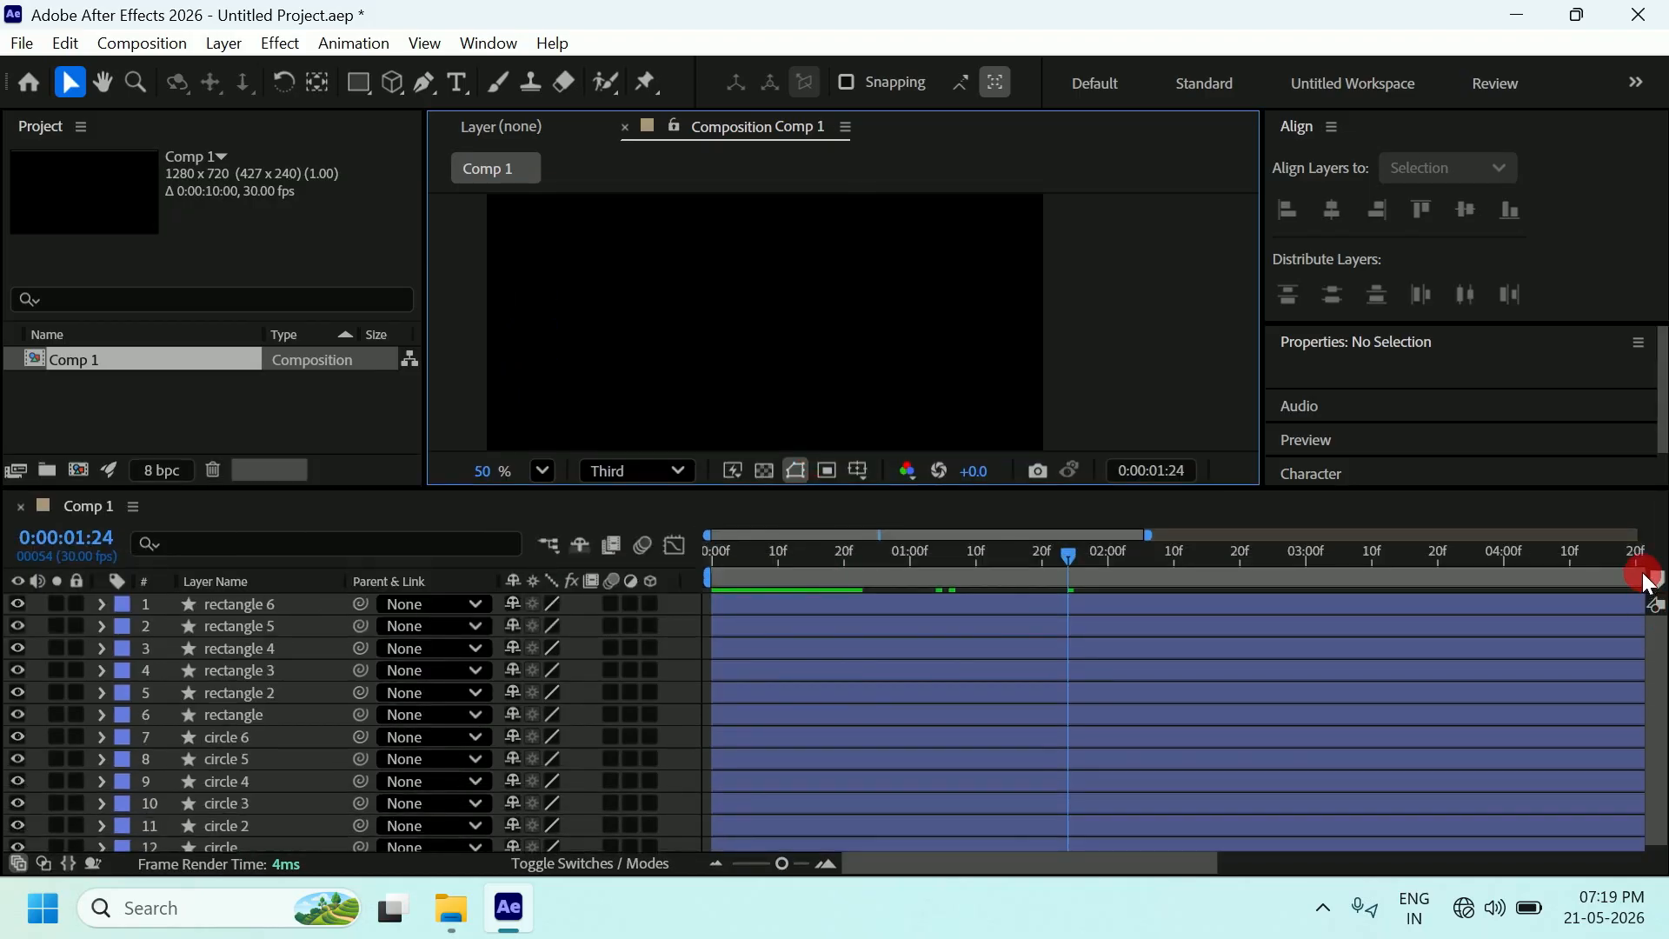
scroll(770, 668, "down", 1)
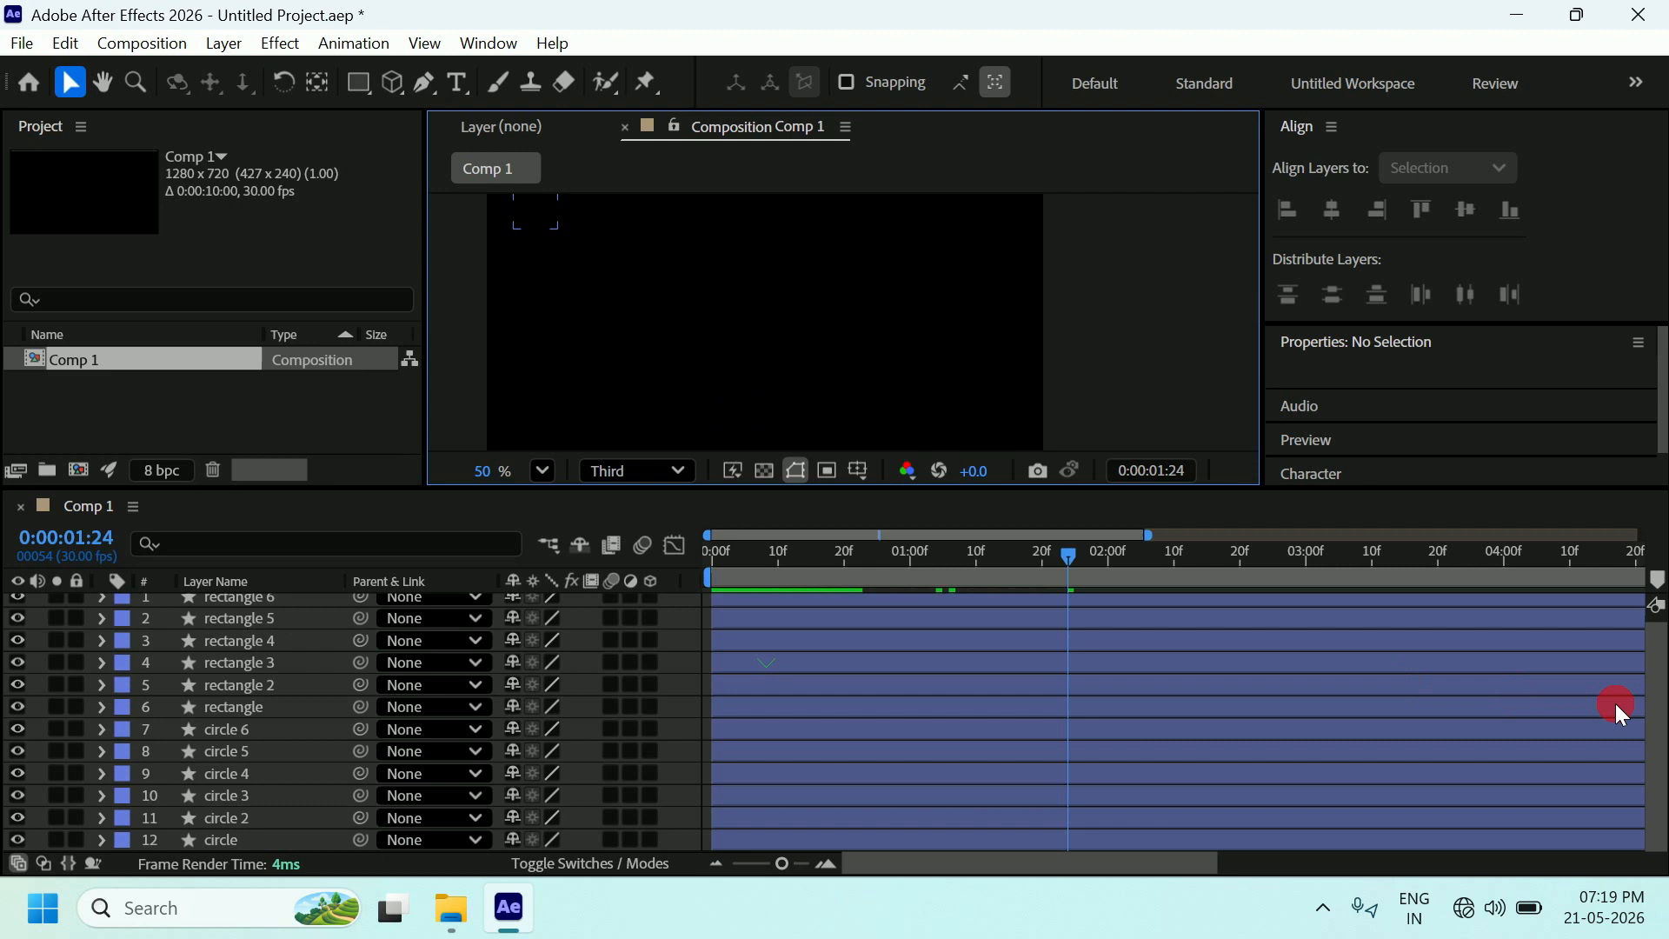
Zoom the time ruler, return to 0:00:00:00, and widen the viewer by narrowing the Project panel.
left_click_drag(1656, 691, 1658, 589)
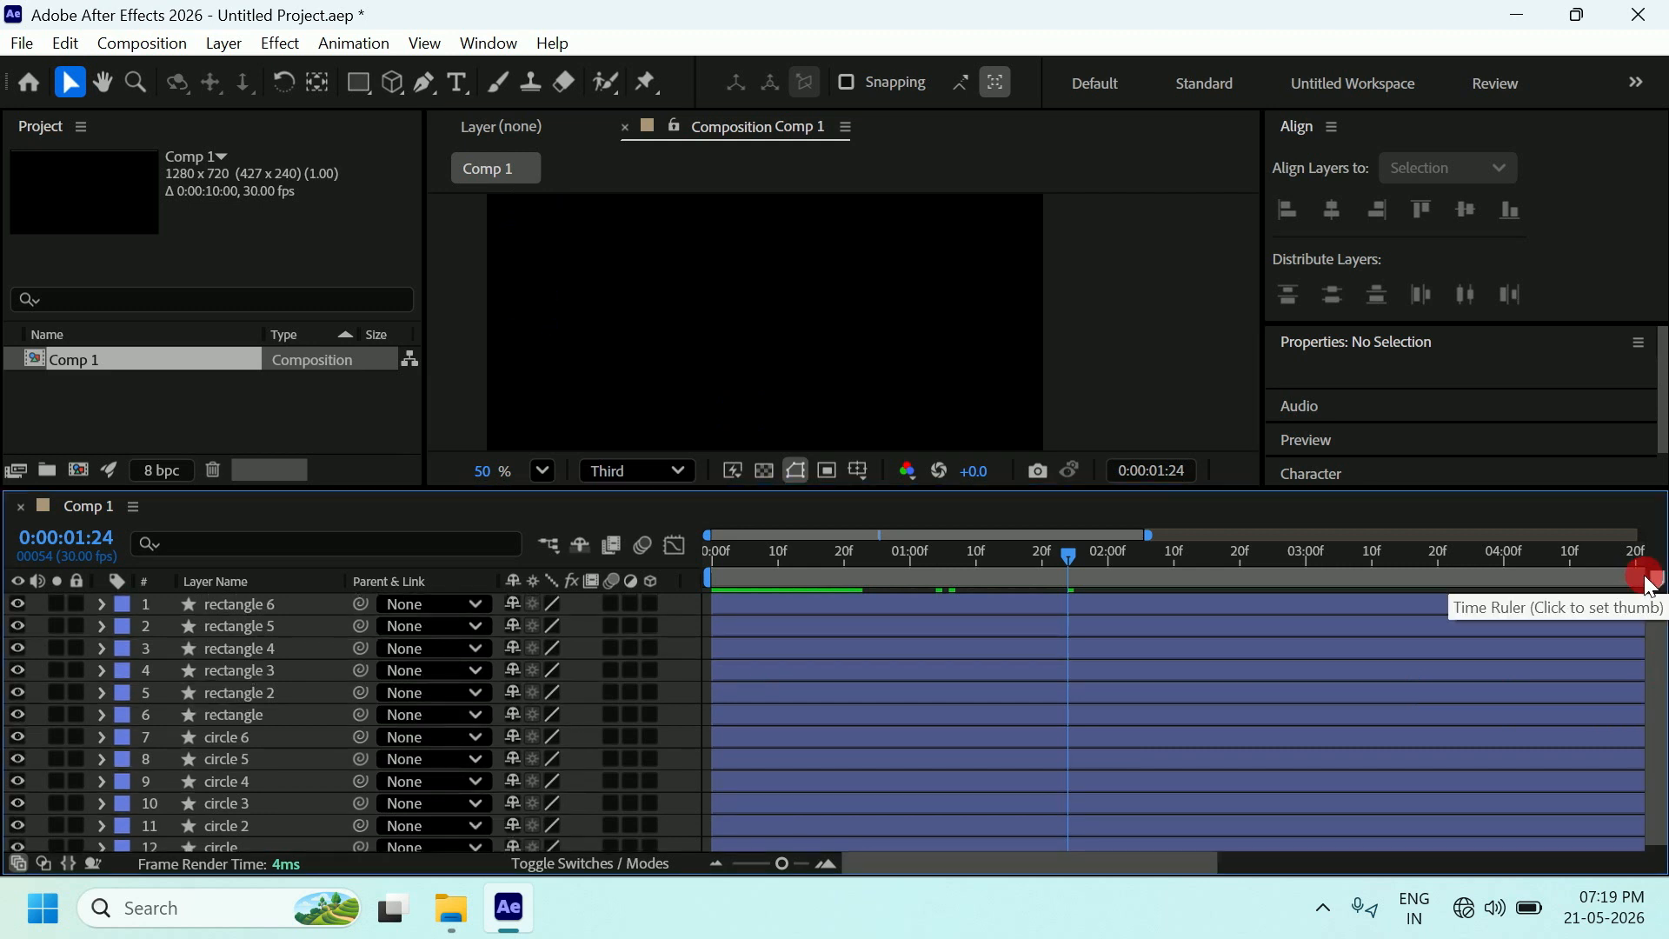
left_click_drag(1148, 534, 702, 533)
left_click(1138, 338)
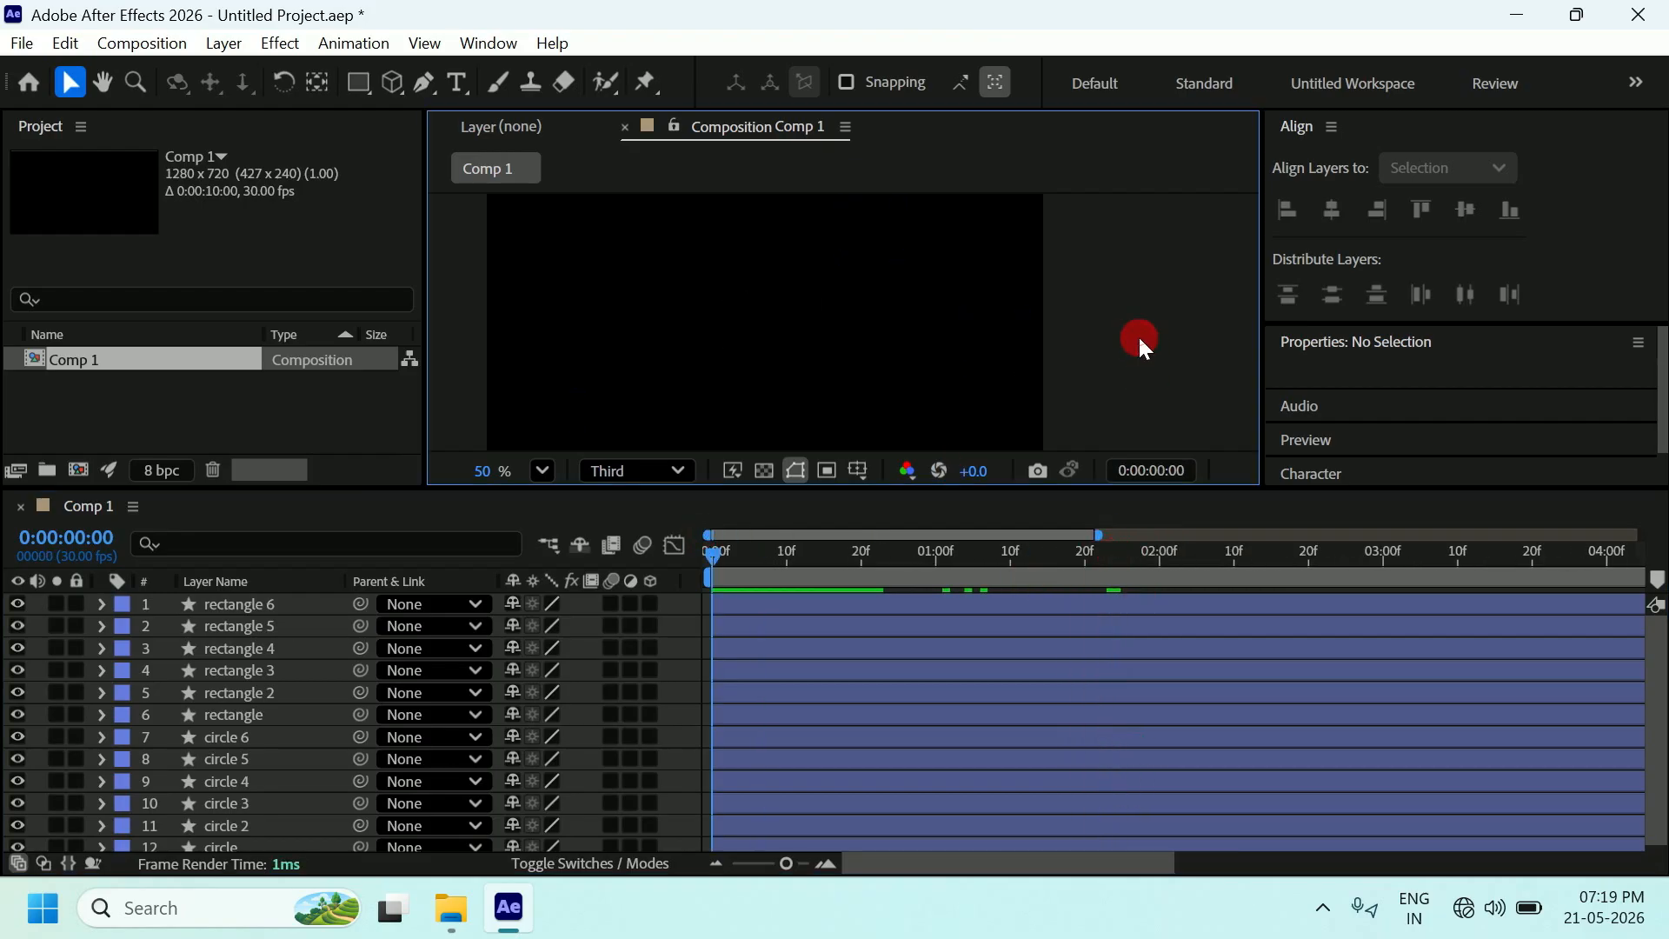
left_click_drag(826, 497, 820, 736)
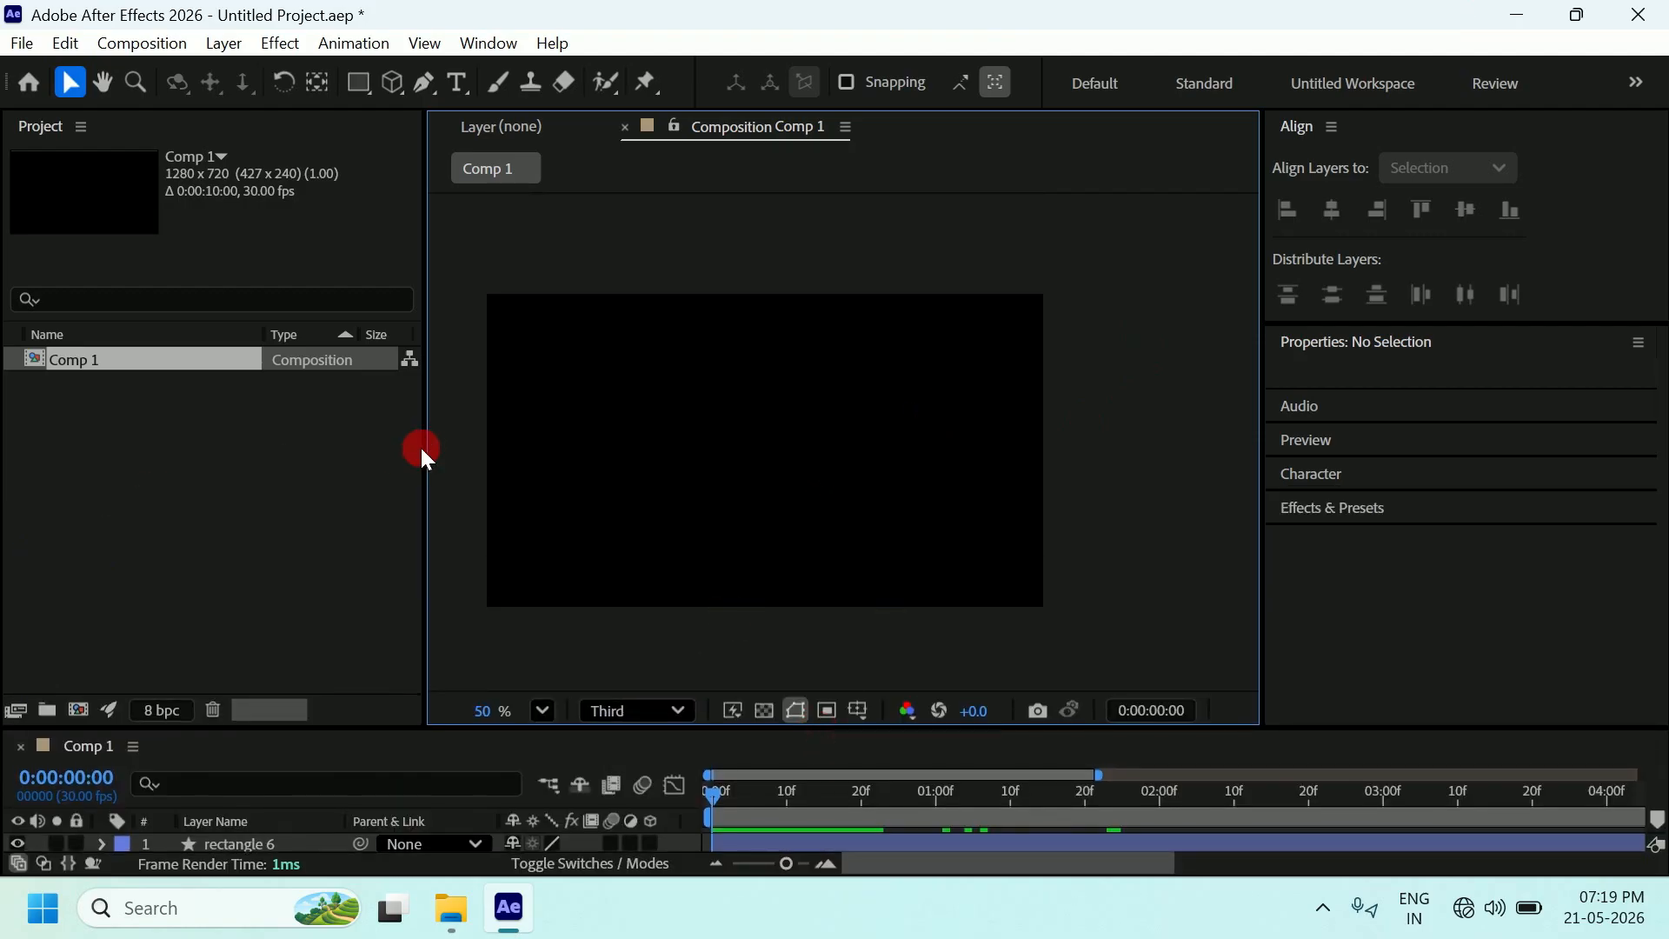
left_click_drag(425, 444, 162, 448)
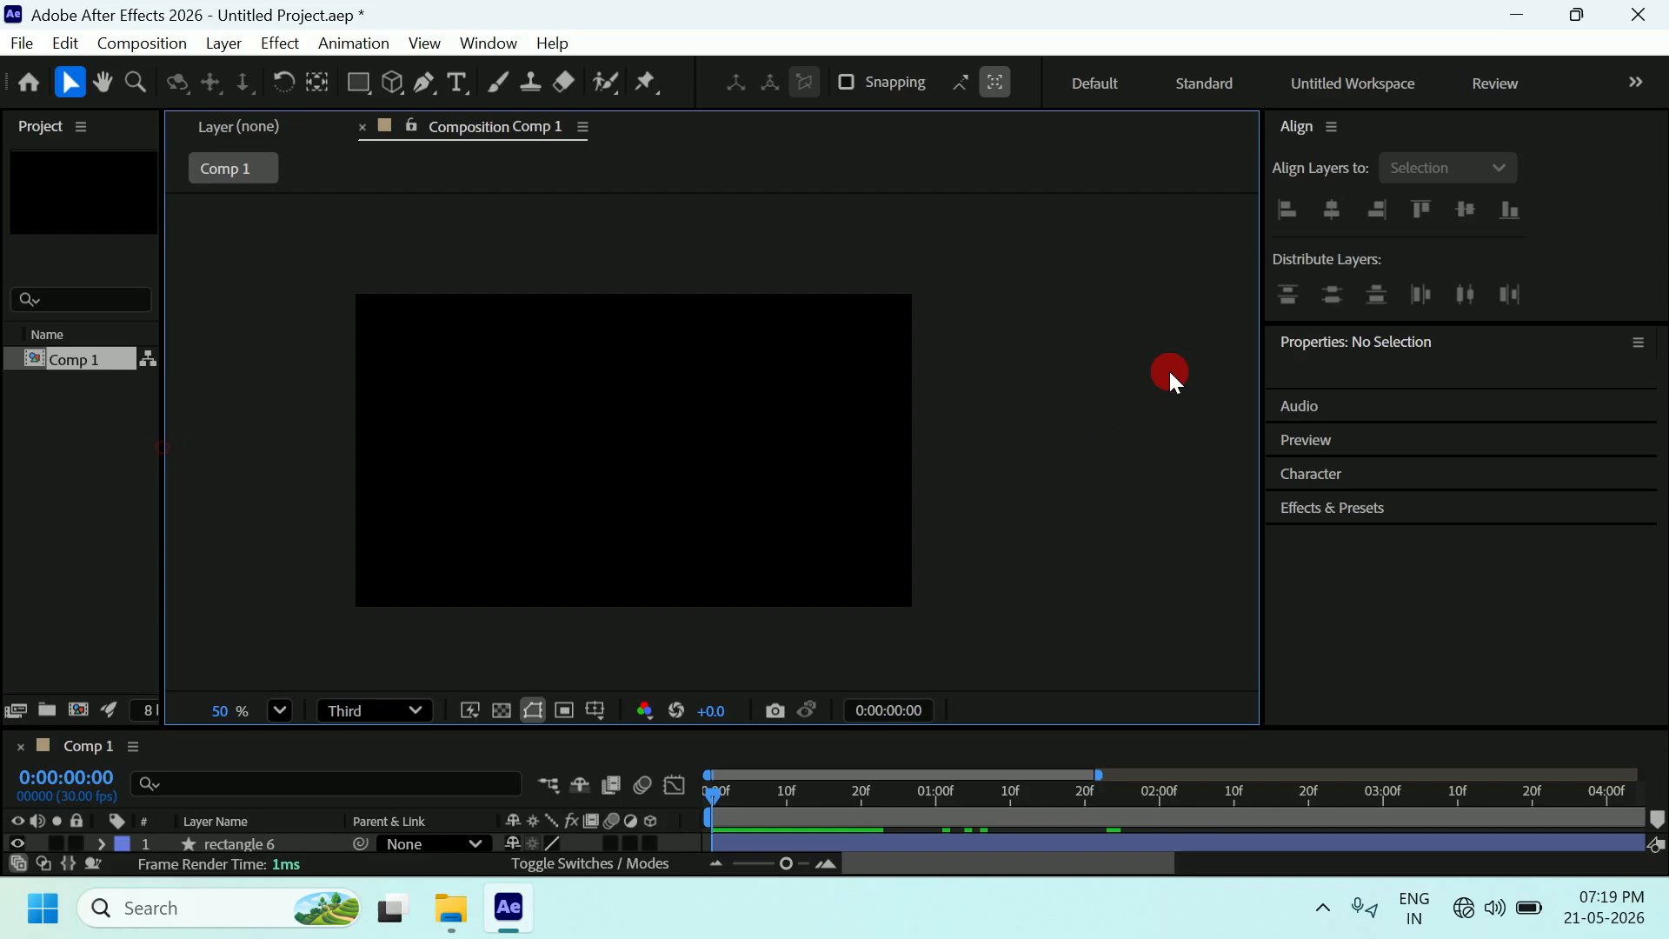
Show the Preview panel from the Window menu and play the spreading squares and circles.
left_click(467, 41)
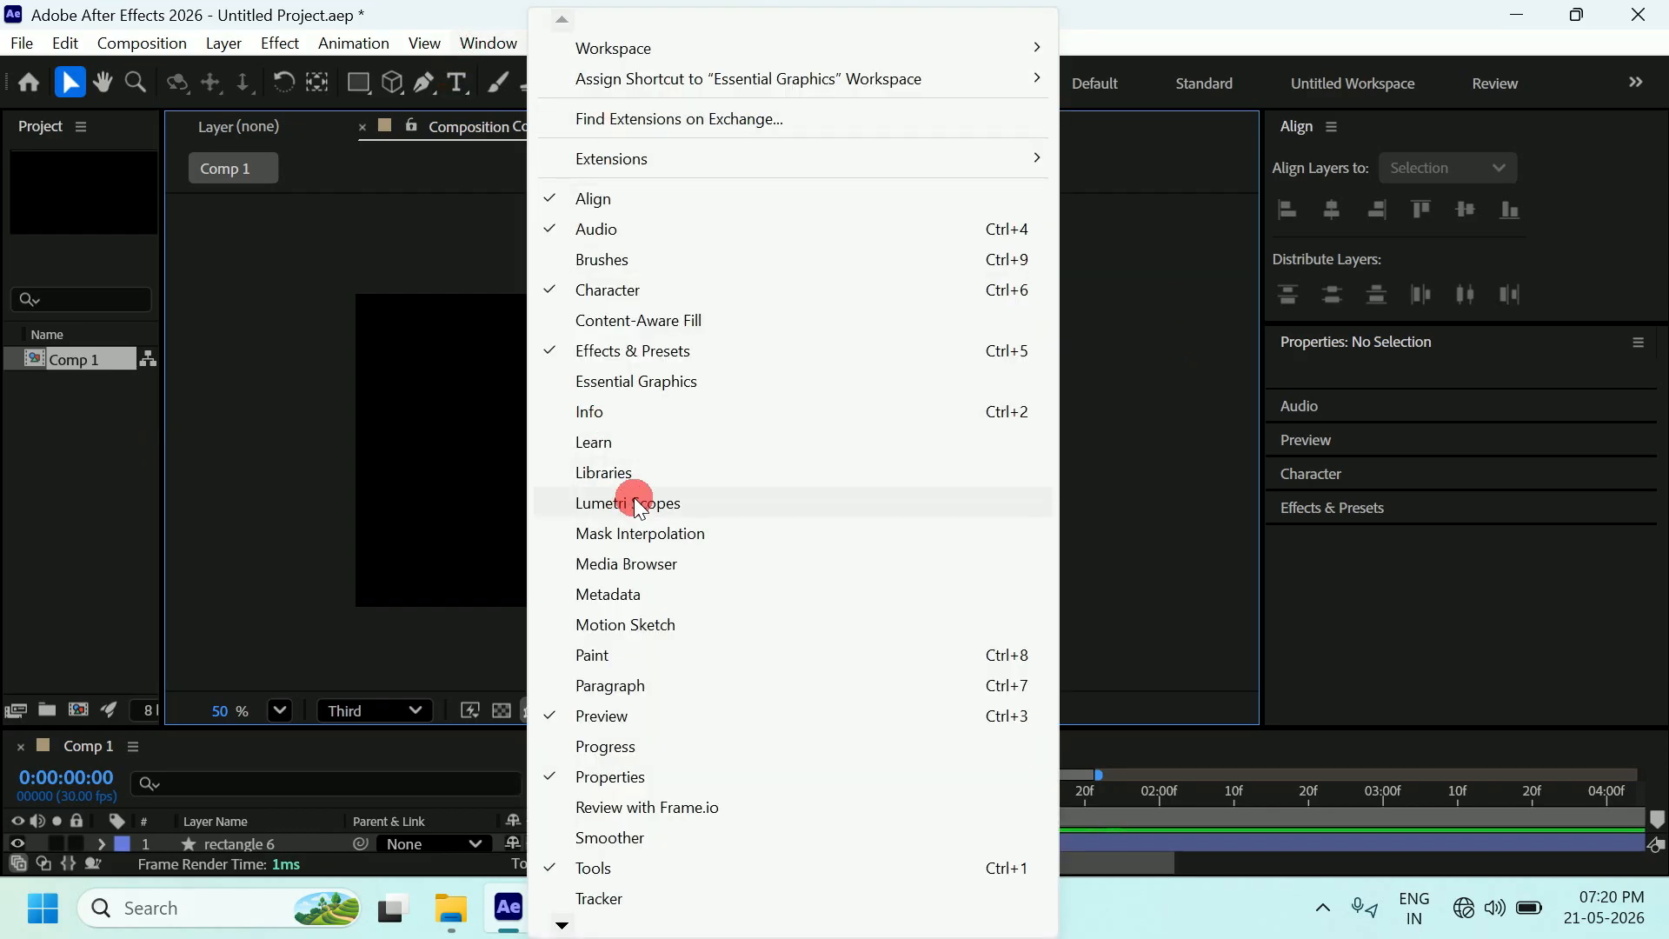
left_click(648, 716)
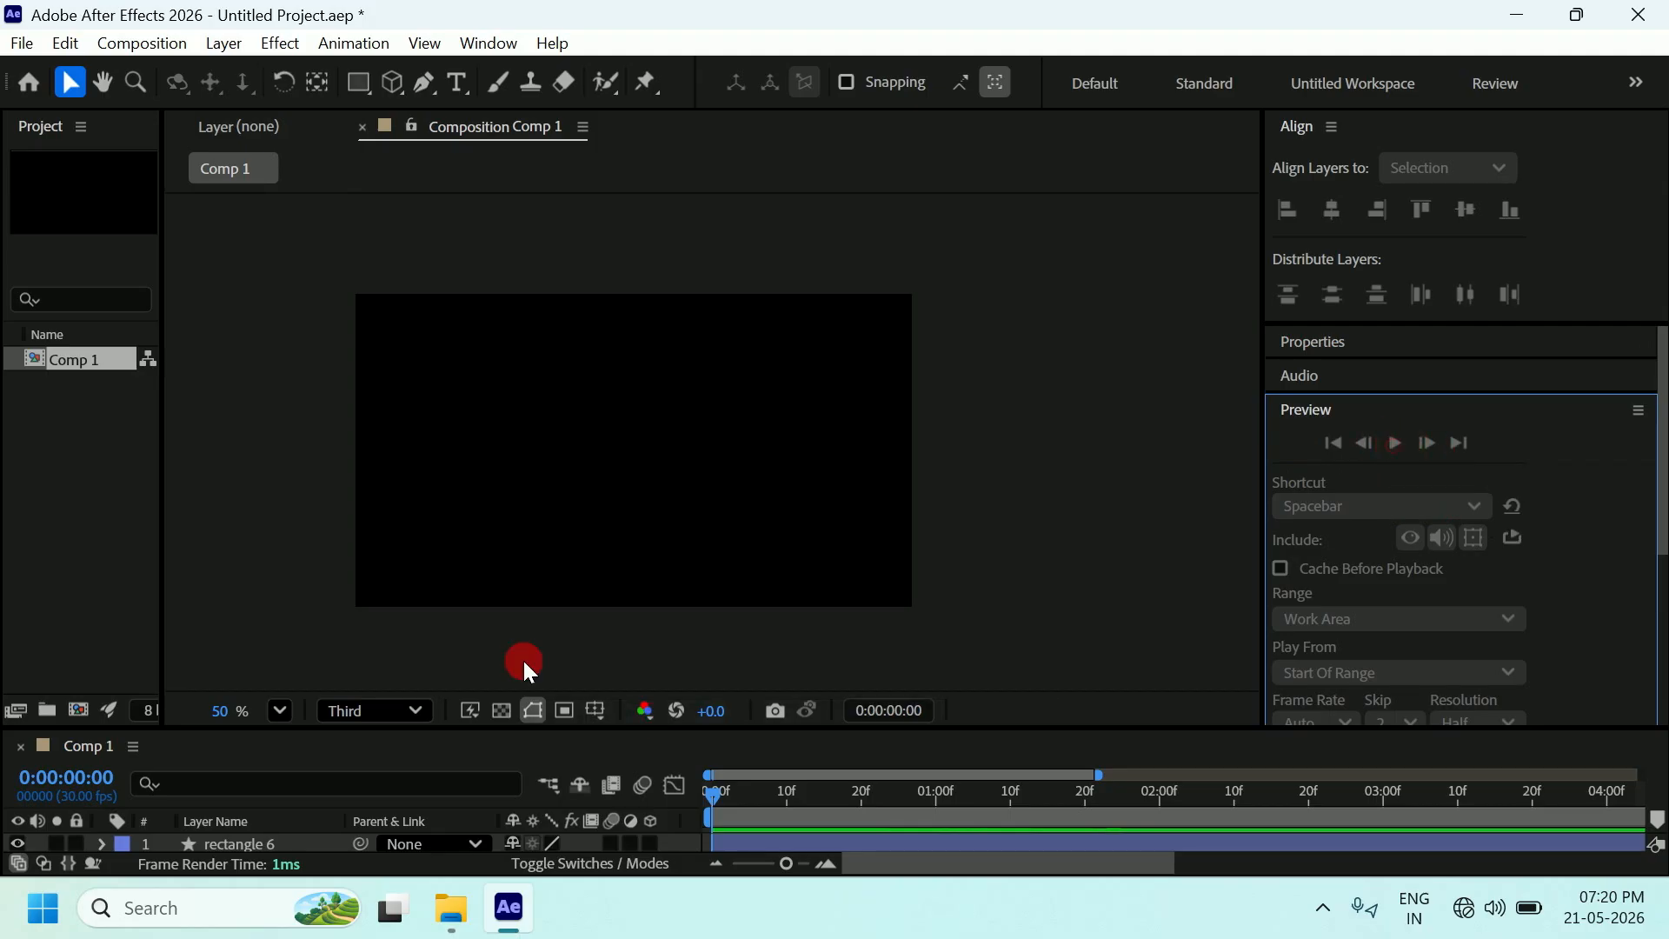
key("space")
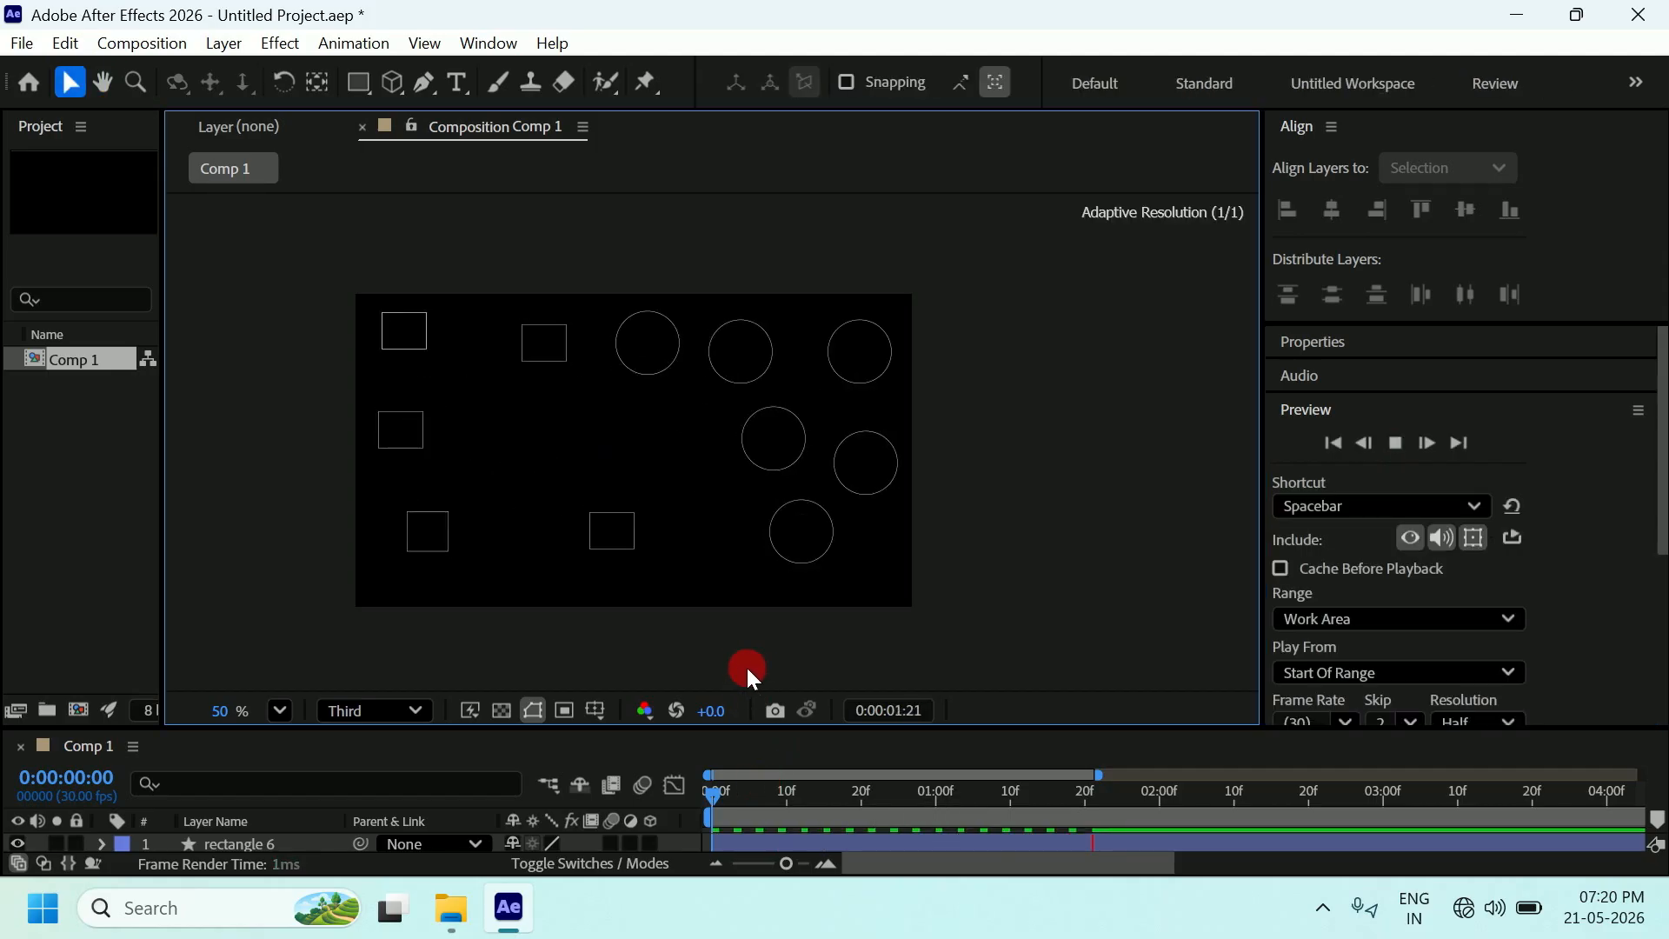
Zoom the viewer in and replay the animation from the first frame several times.
left_click(1396, 443)
left_click(1343, 443)
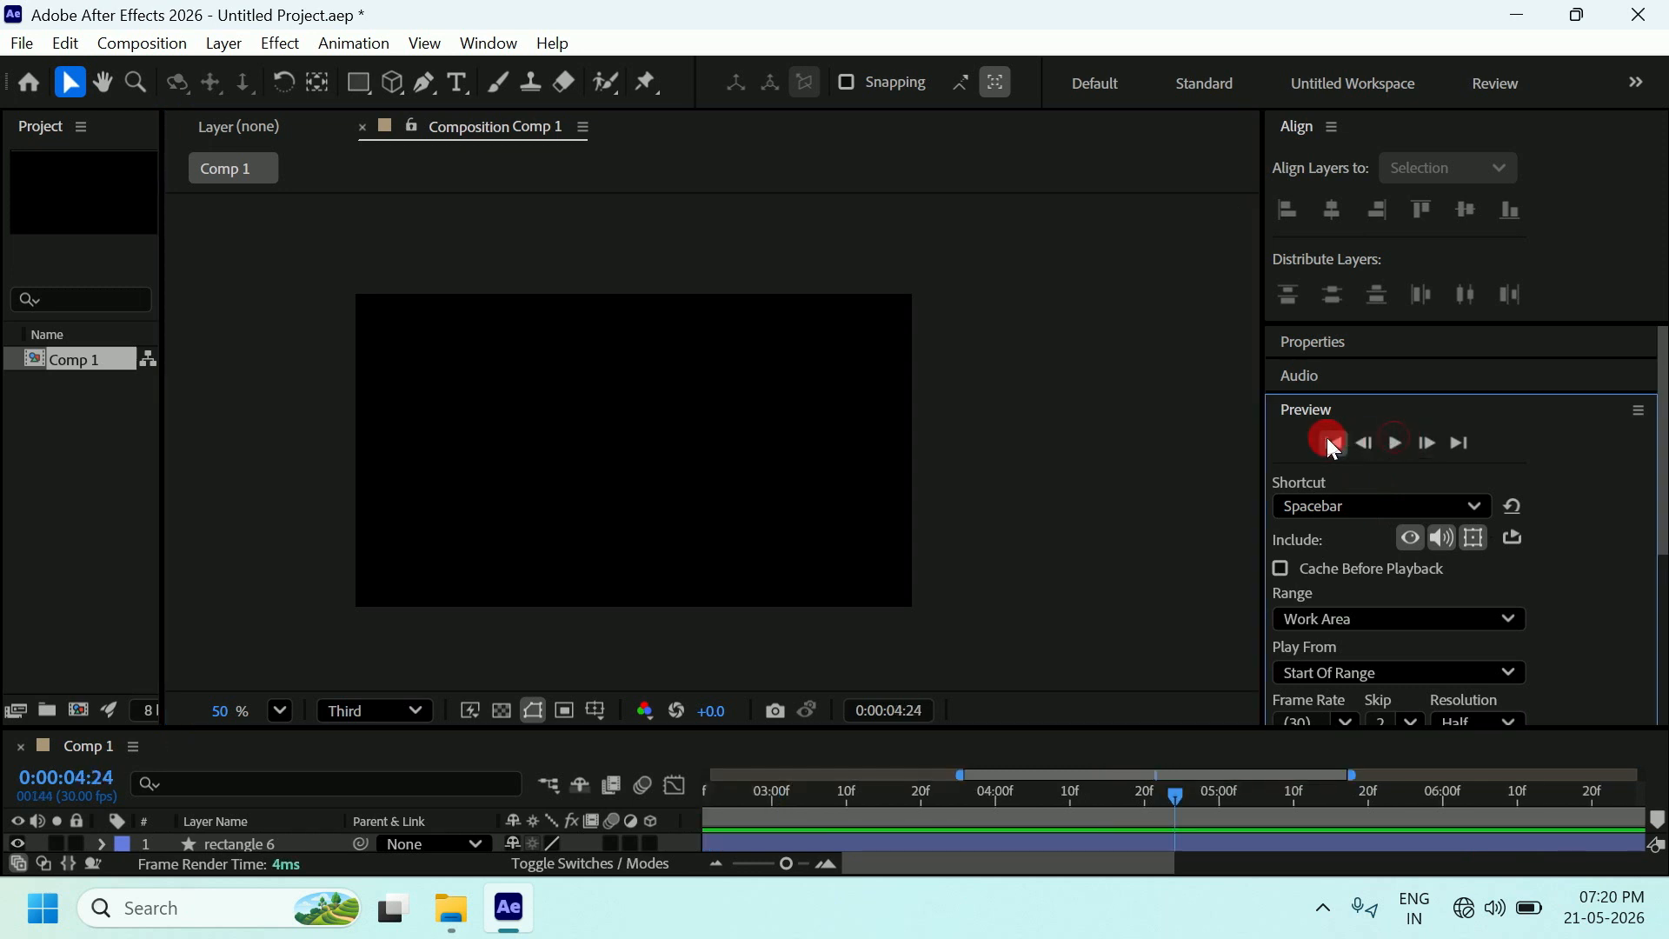
left_click(1018, 437)
key("space")
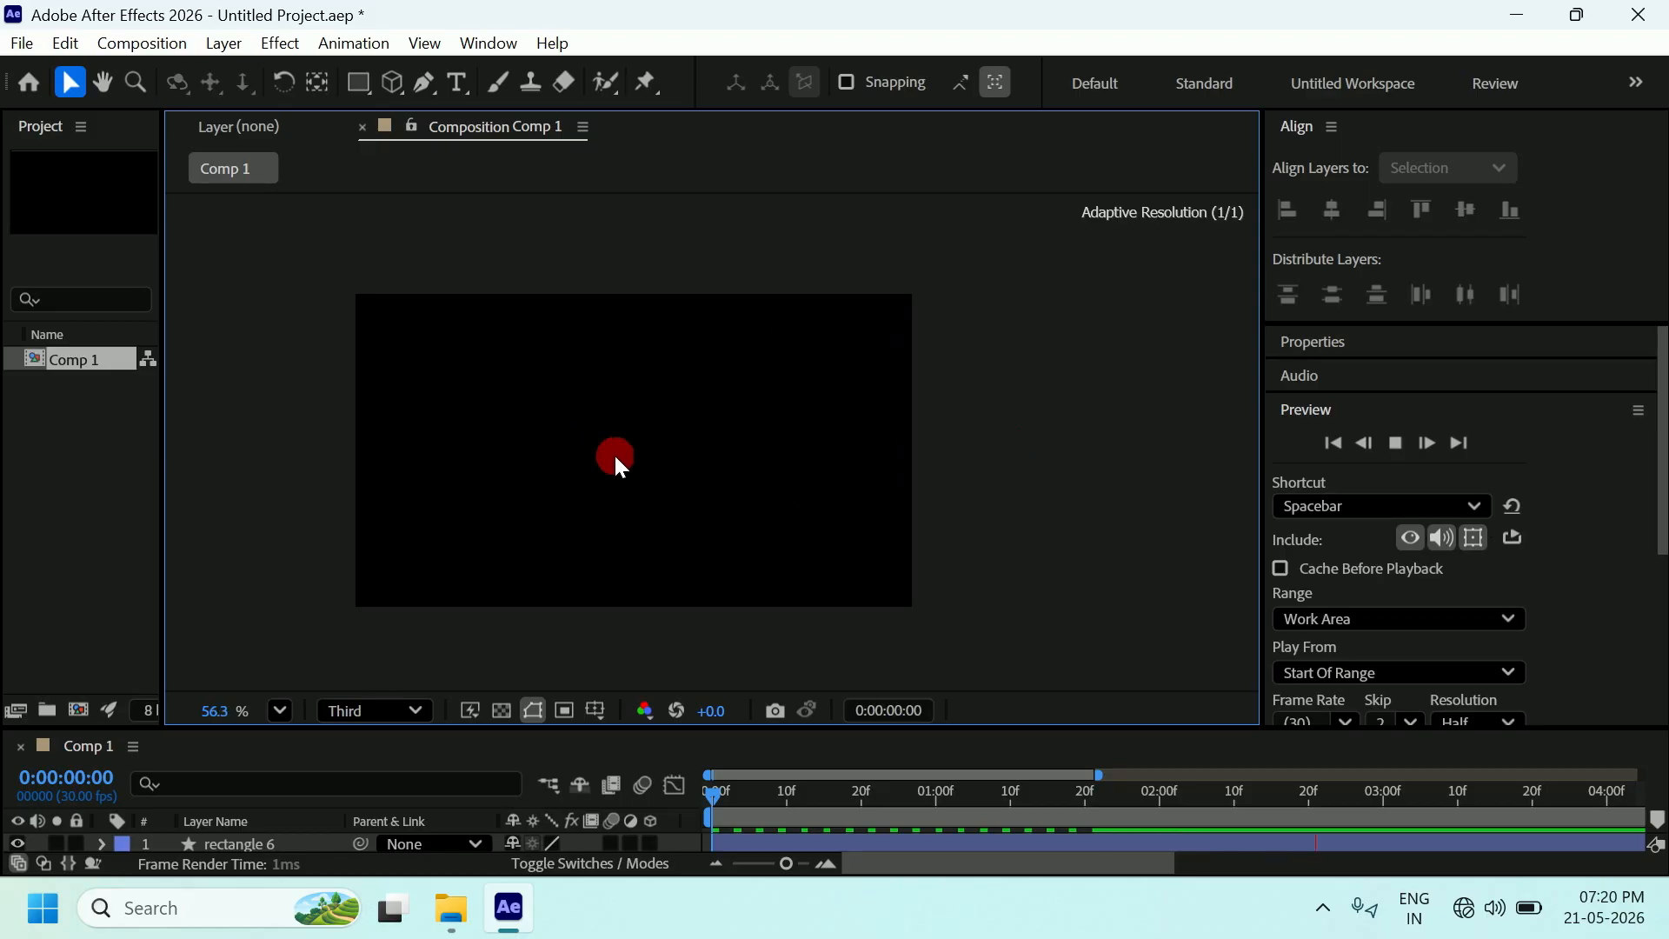
scroll(615, 458, "up", 1)
left_click(1356, 443)
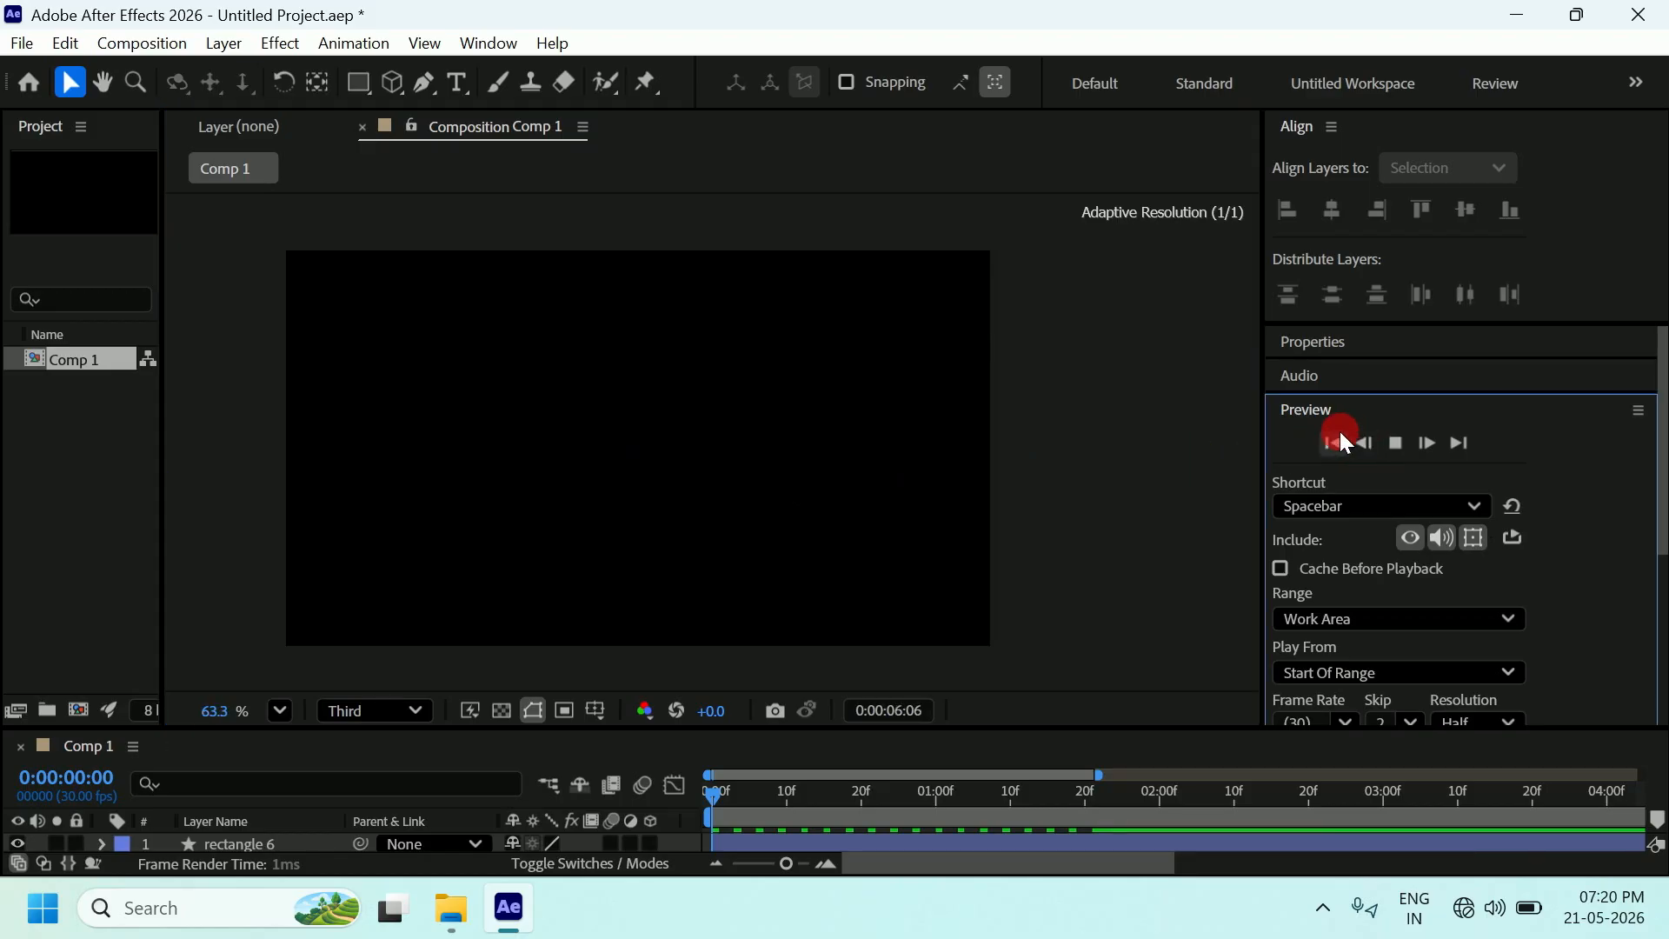
left_click(1384, 445)
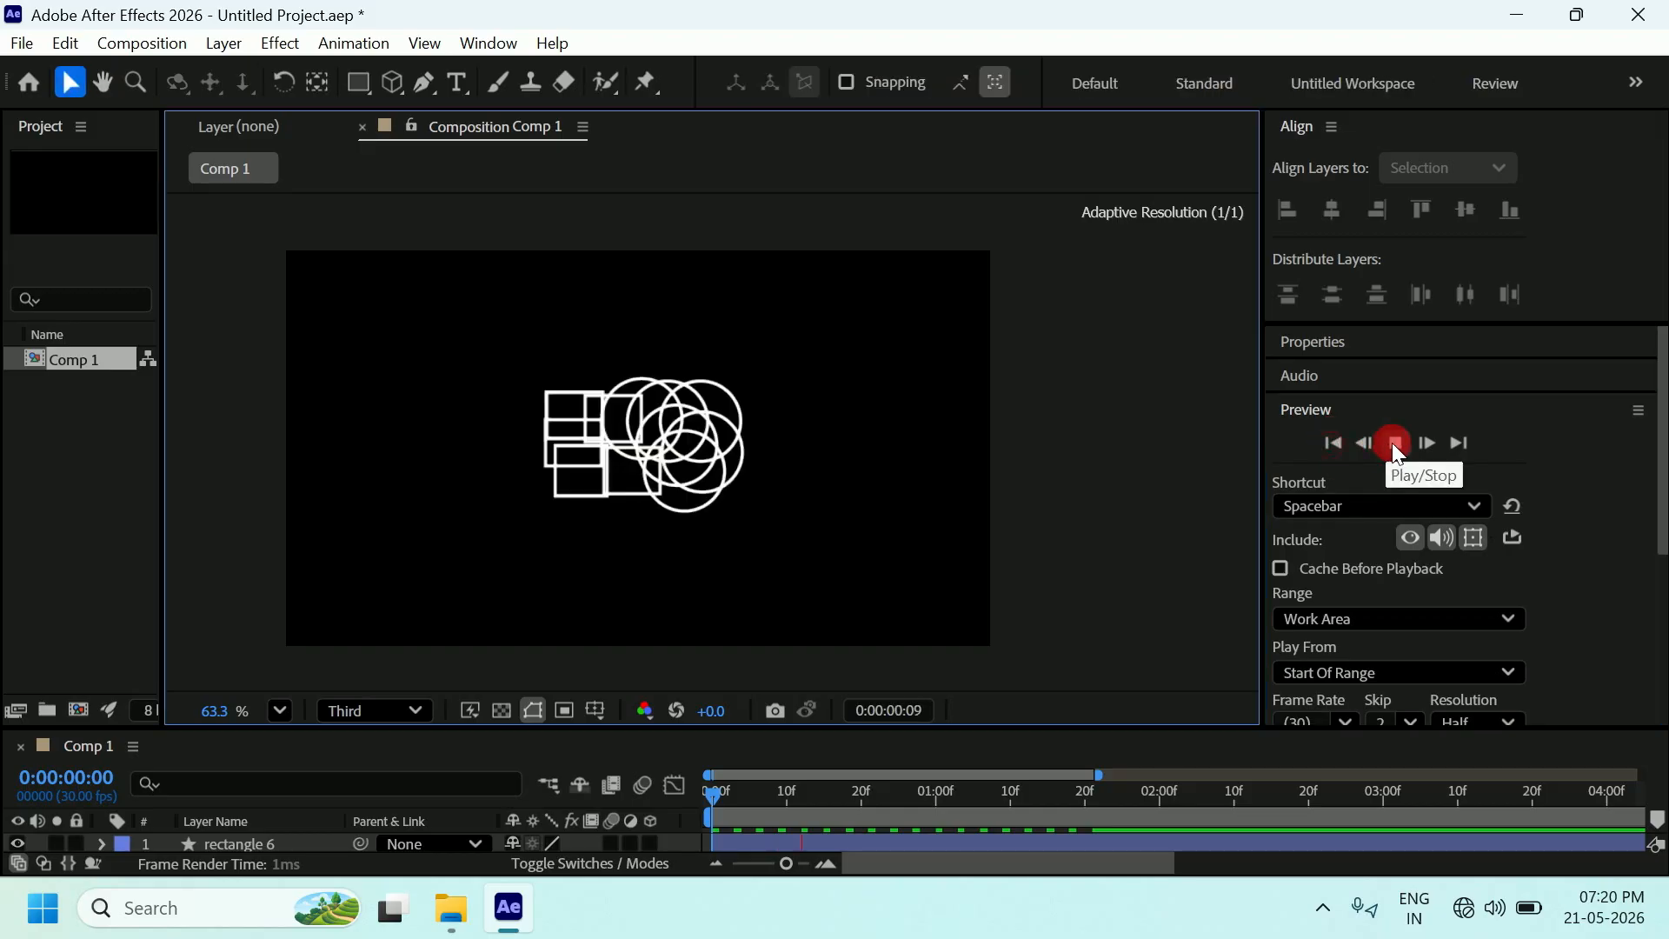
left_click(1393, 445)
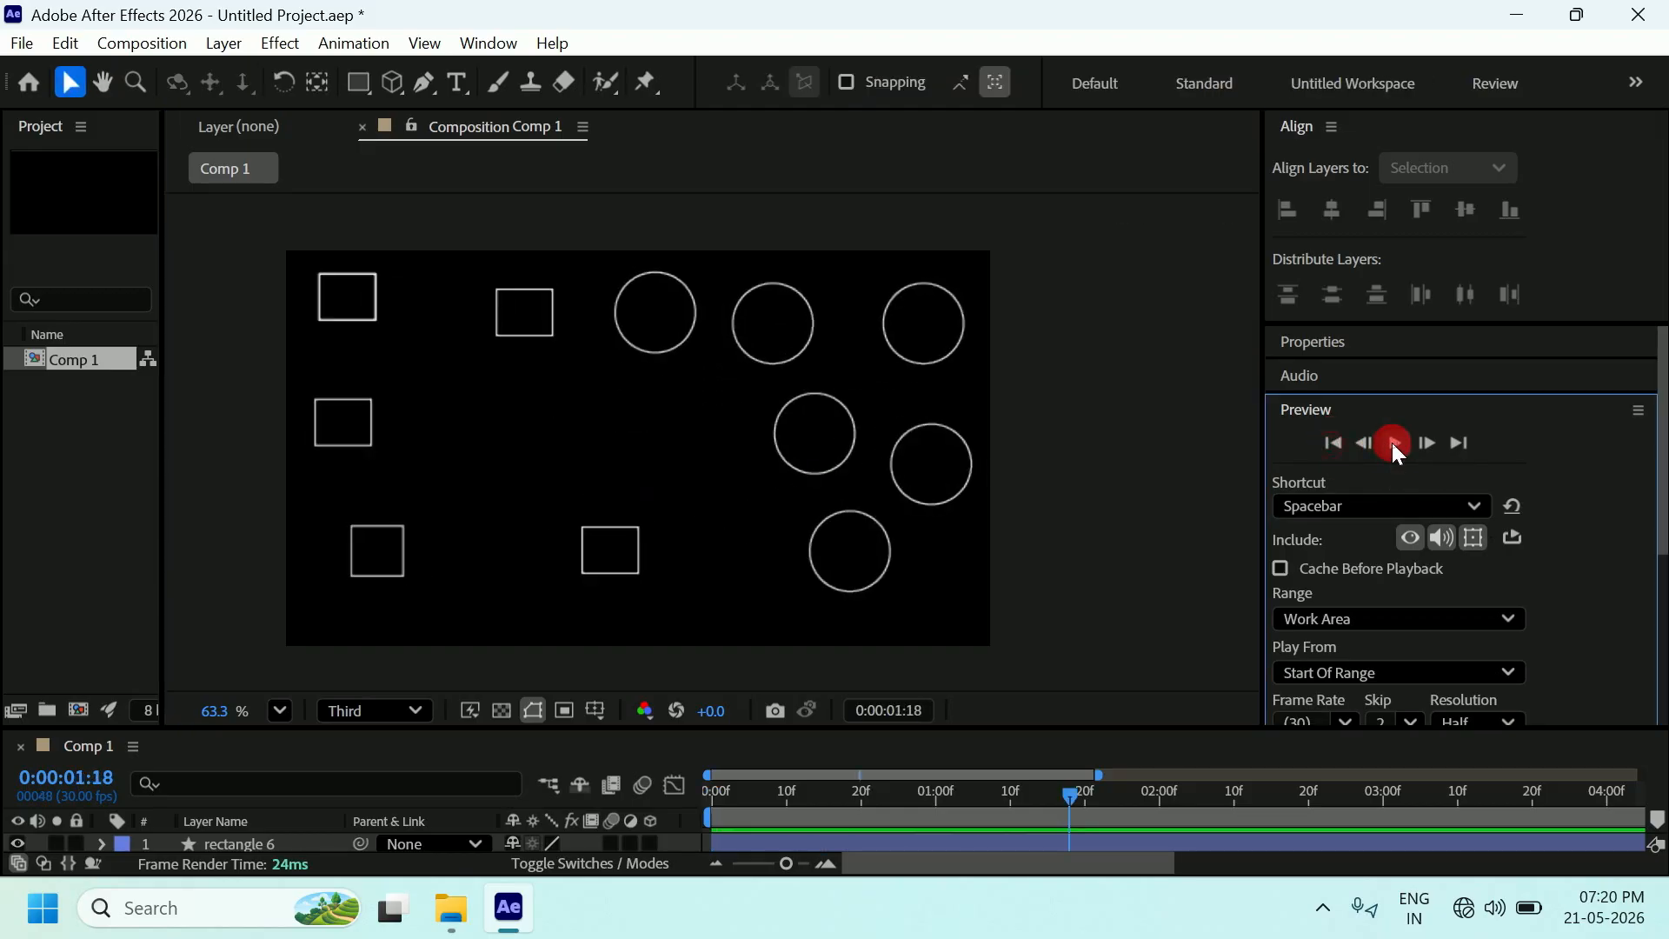
left_click(1338, 442)
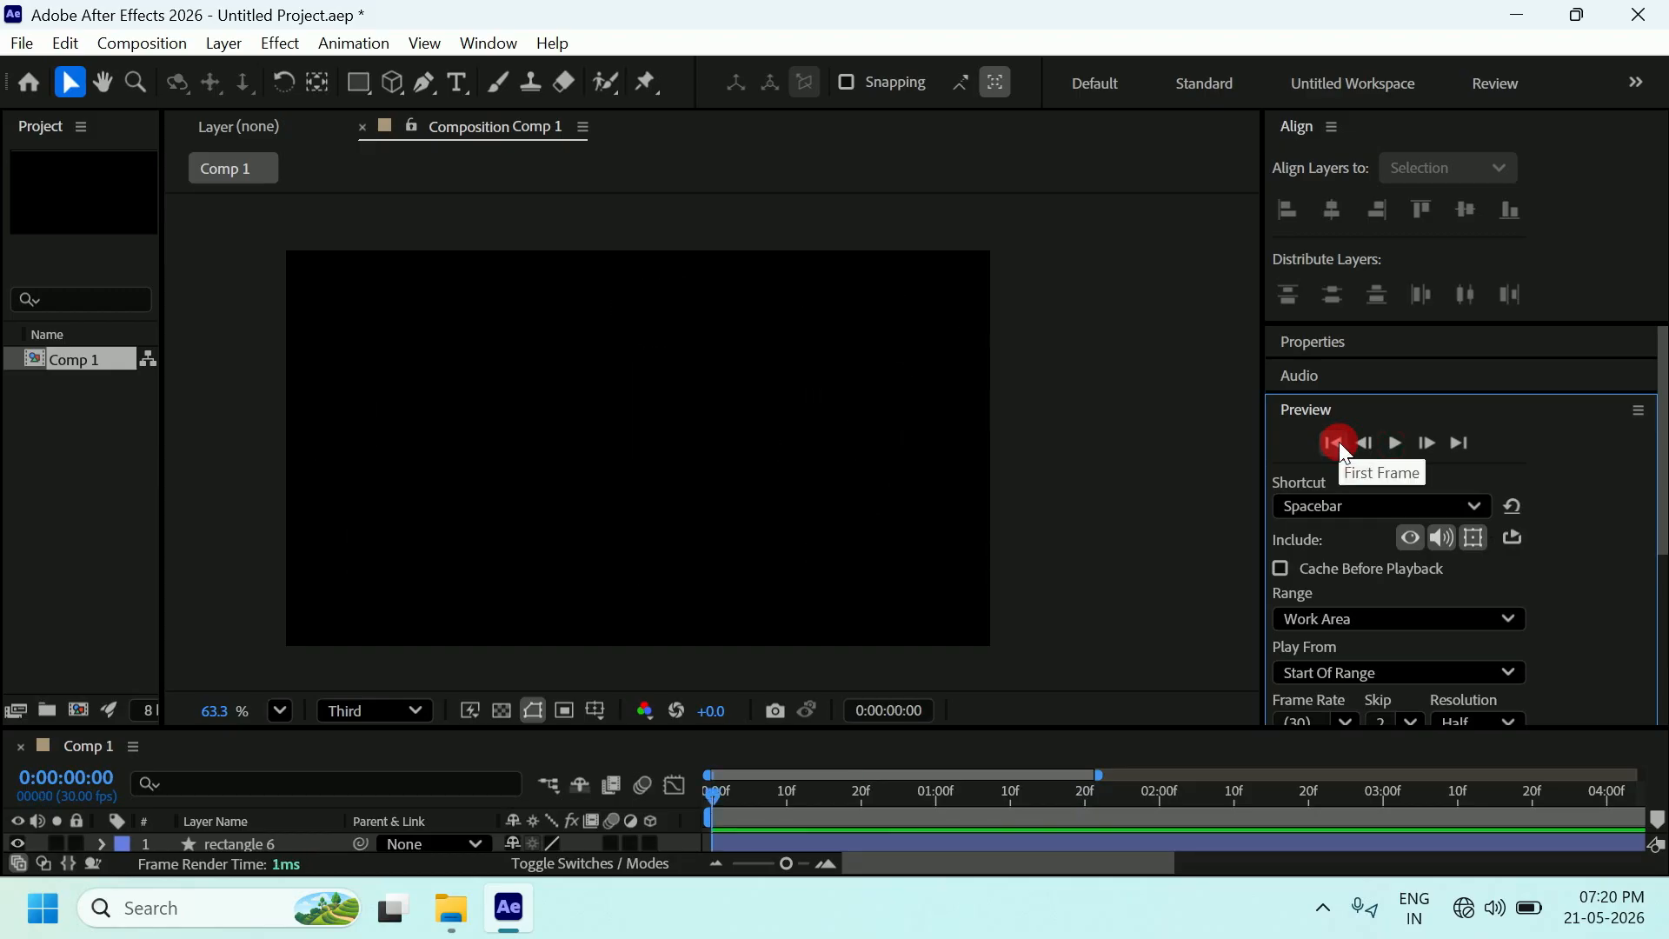
left_click(1393, 444)
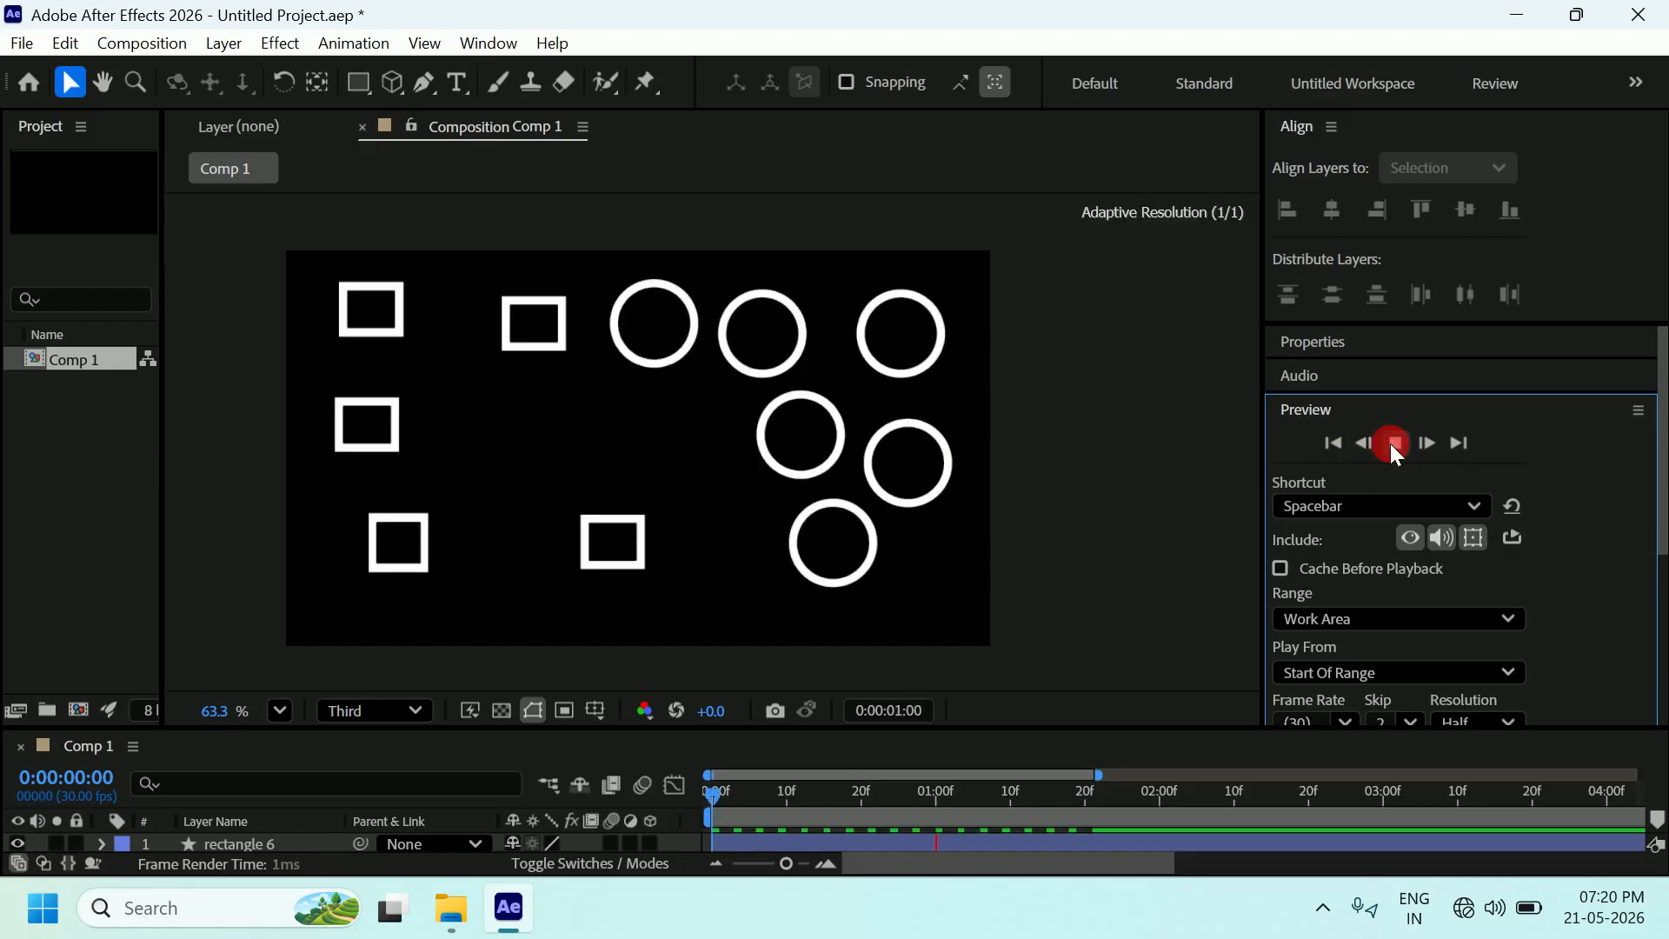
left_click(1390, 443)
left_click(1339, 444)
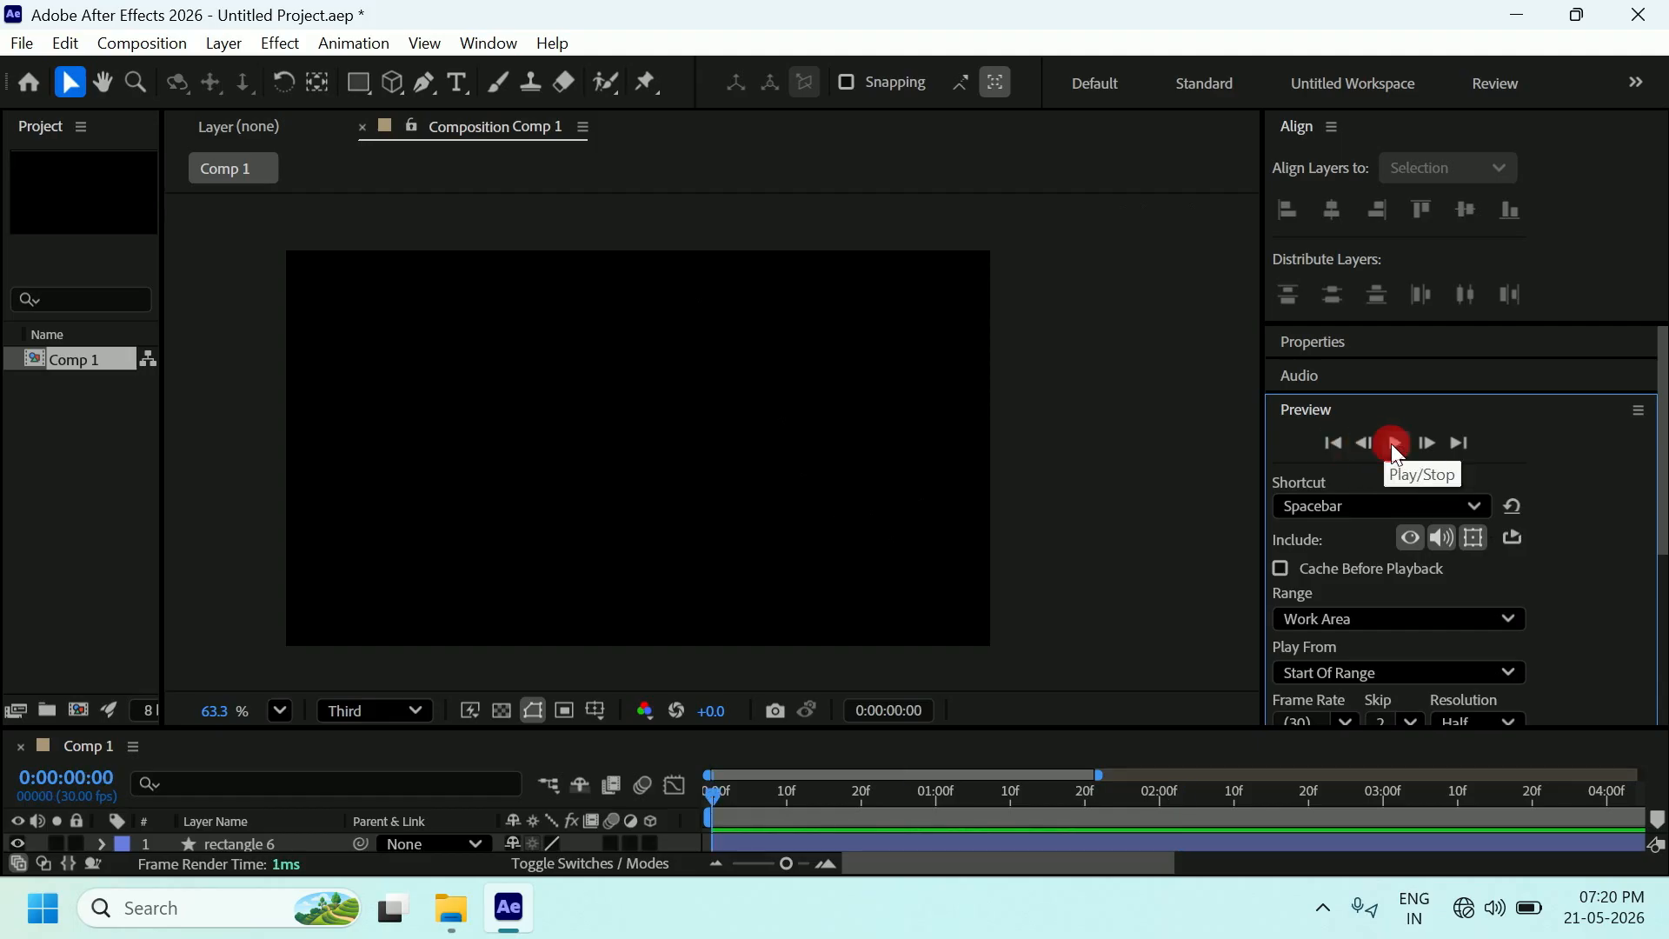
left_click(1393, 444)
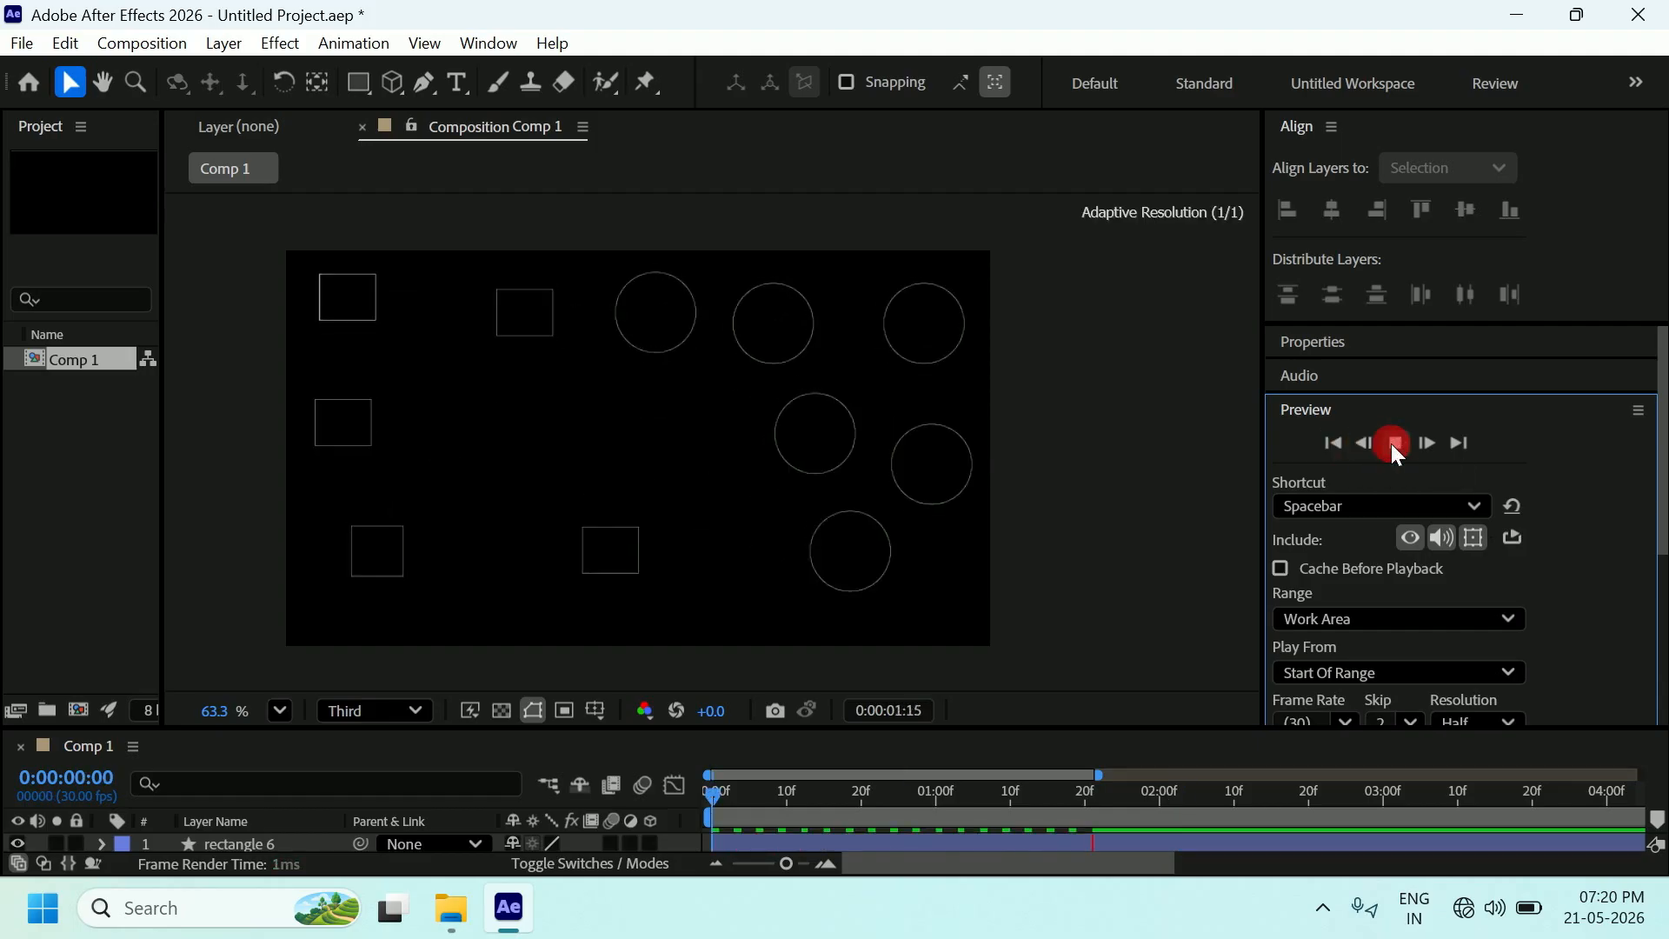
left_click(1388, 425)
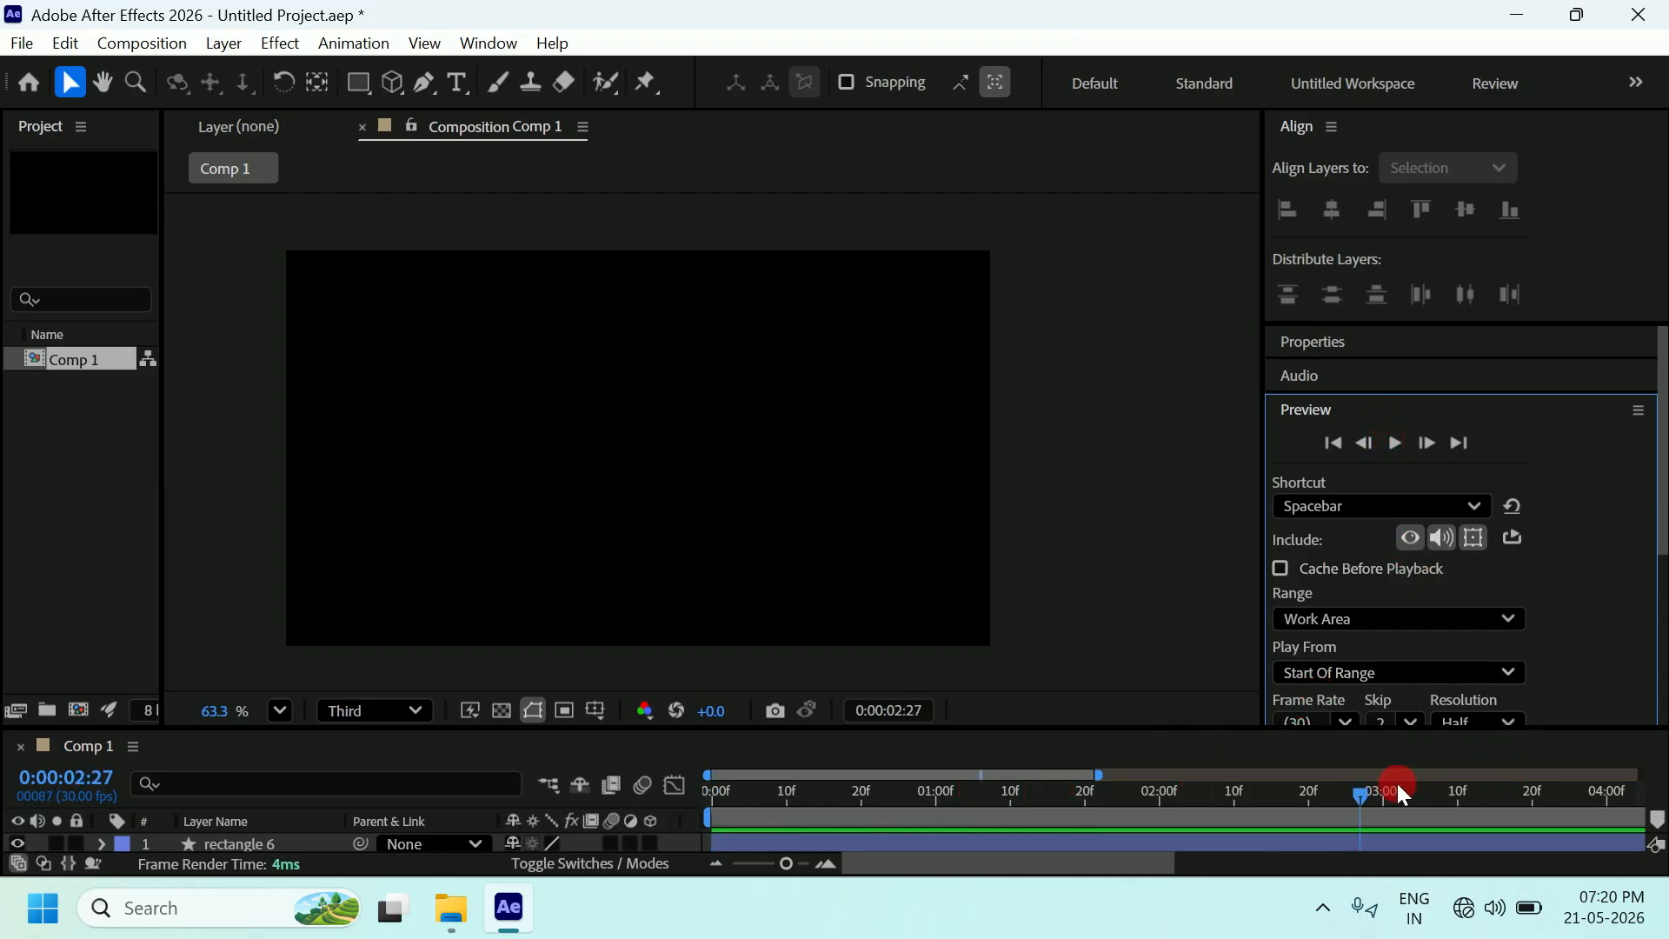
Move the time back to 0:00:00:00 and replay again, stopping at 0:00:01:00.
left_click_drag(1360, 789, 711, 808)
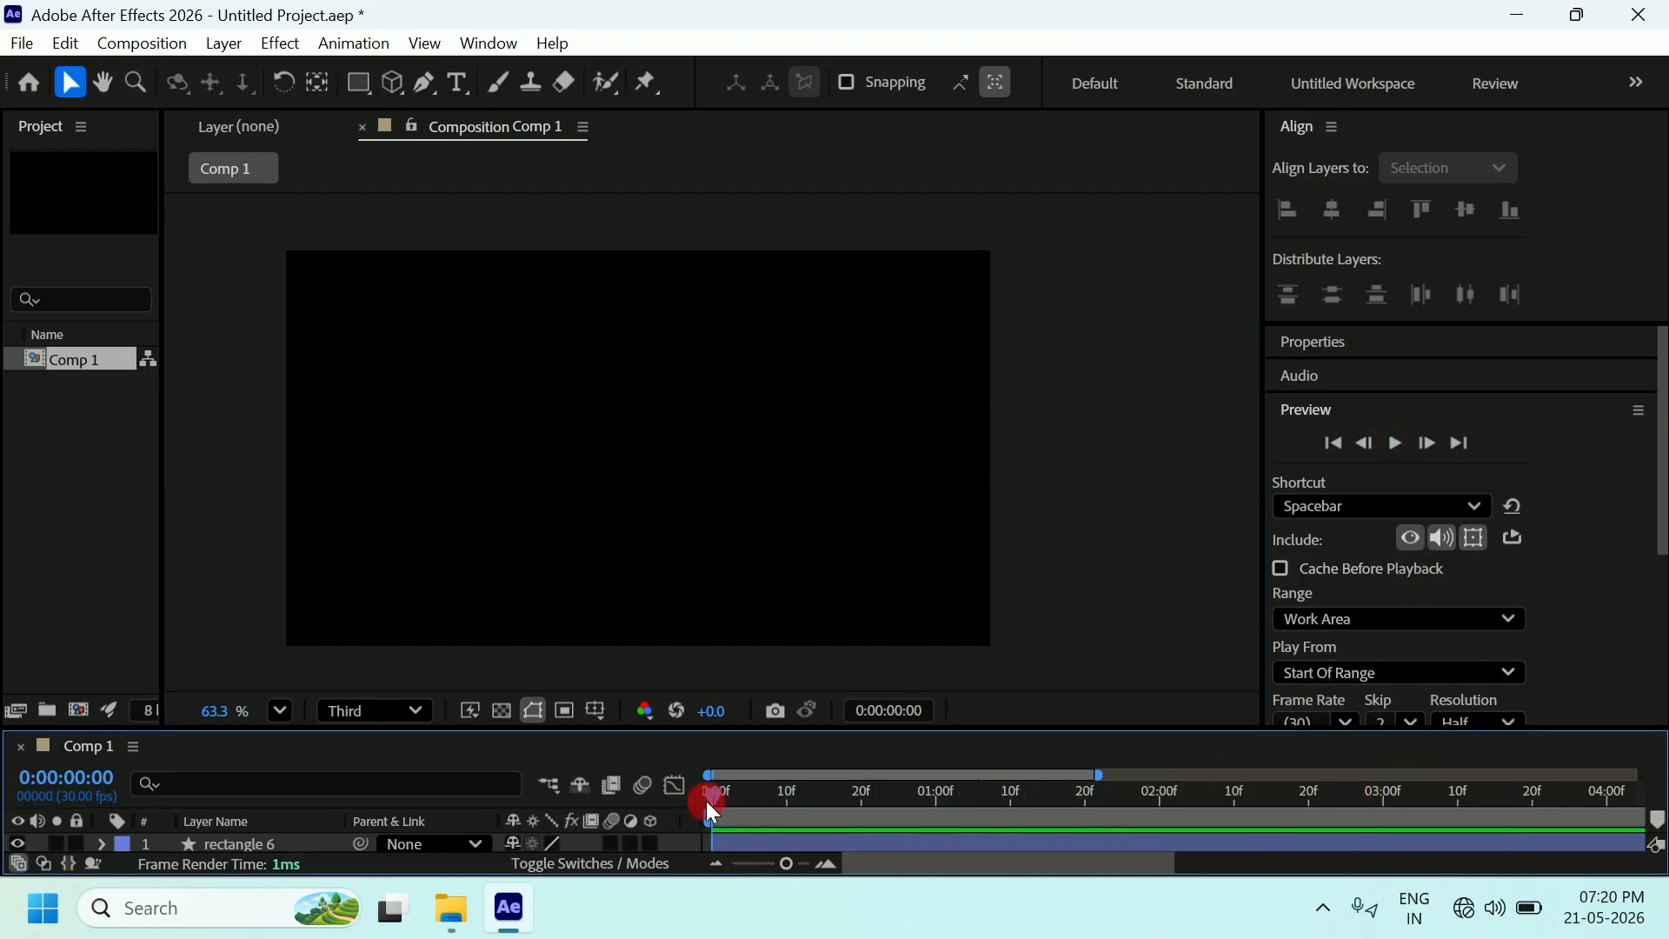
scroll(510, 469, "up", 3)
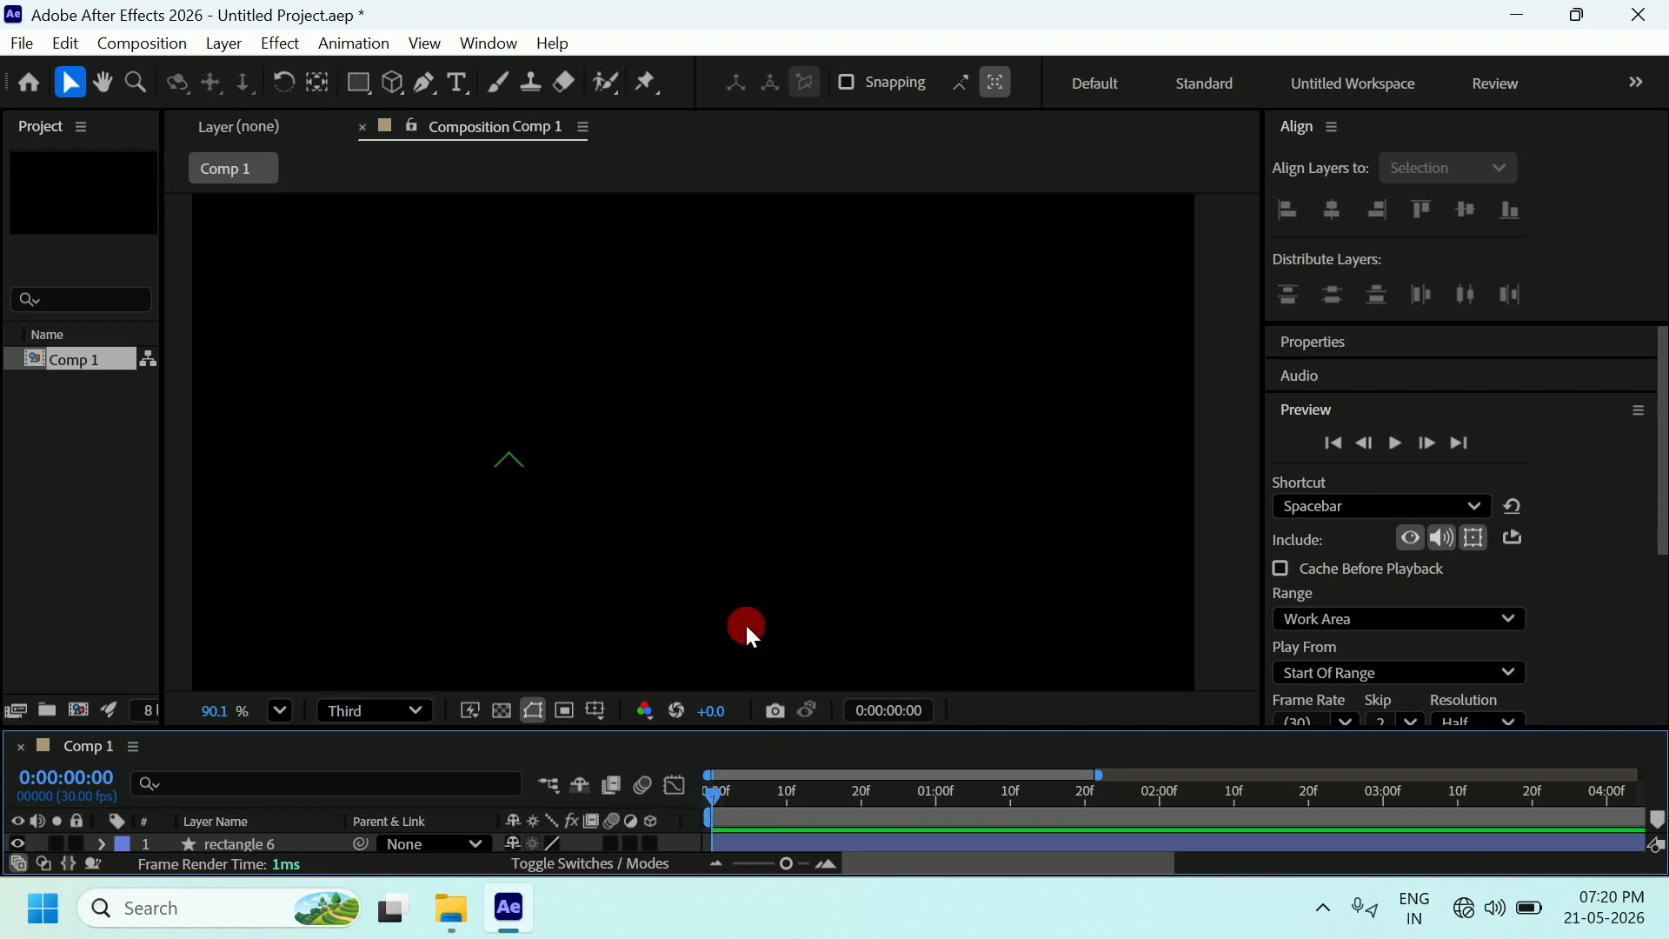
left_click(1395, 443)
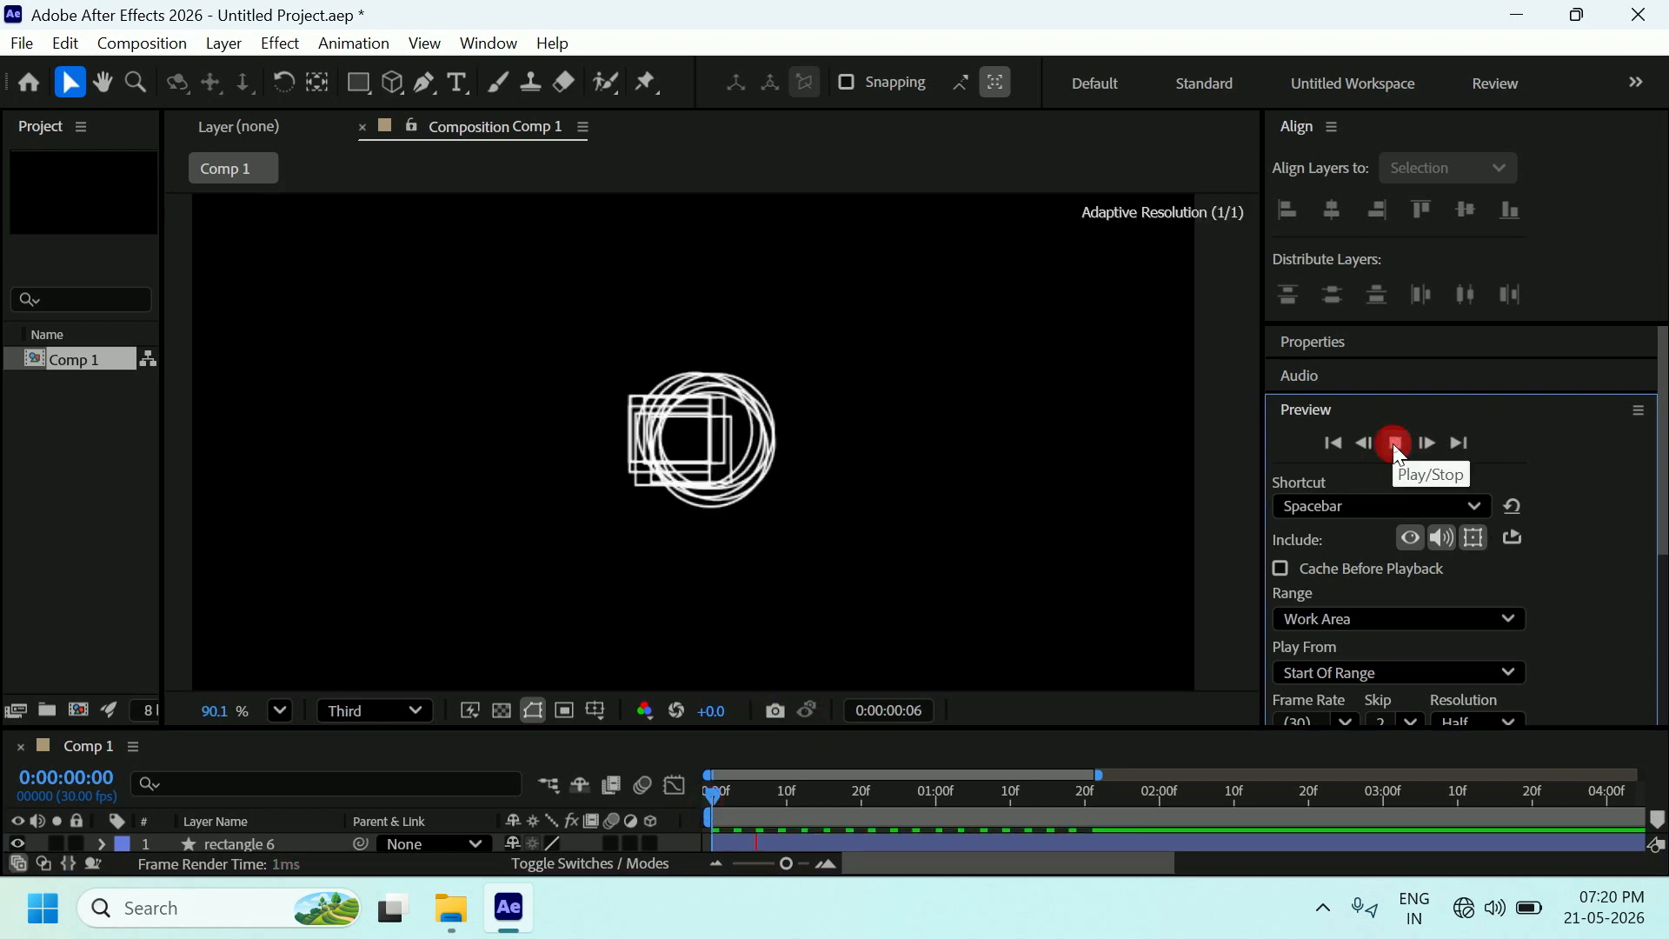
left_click(1396, 447)
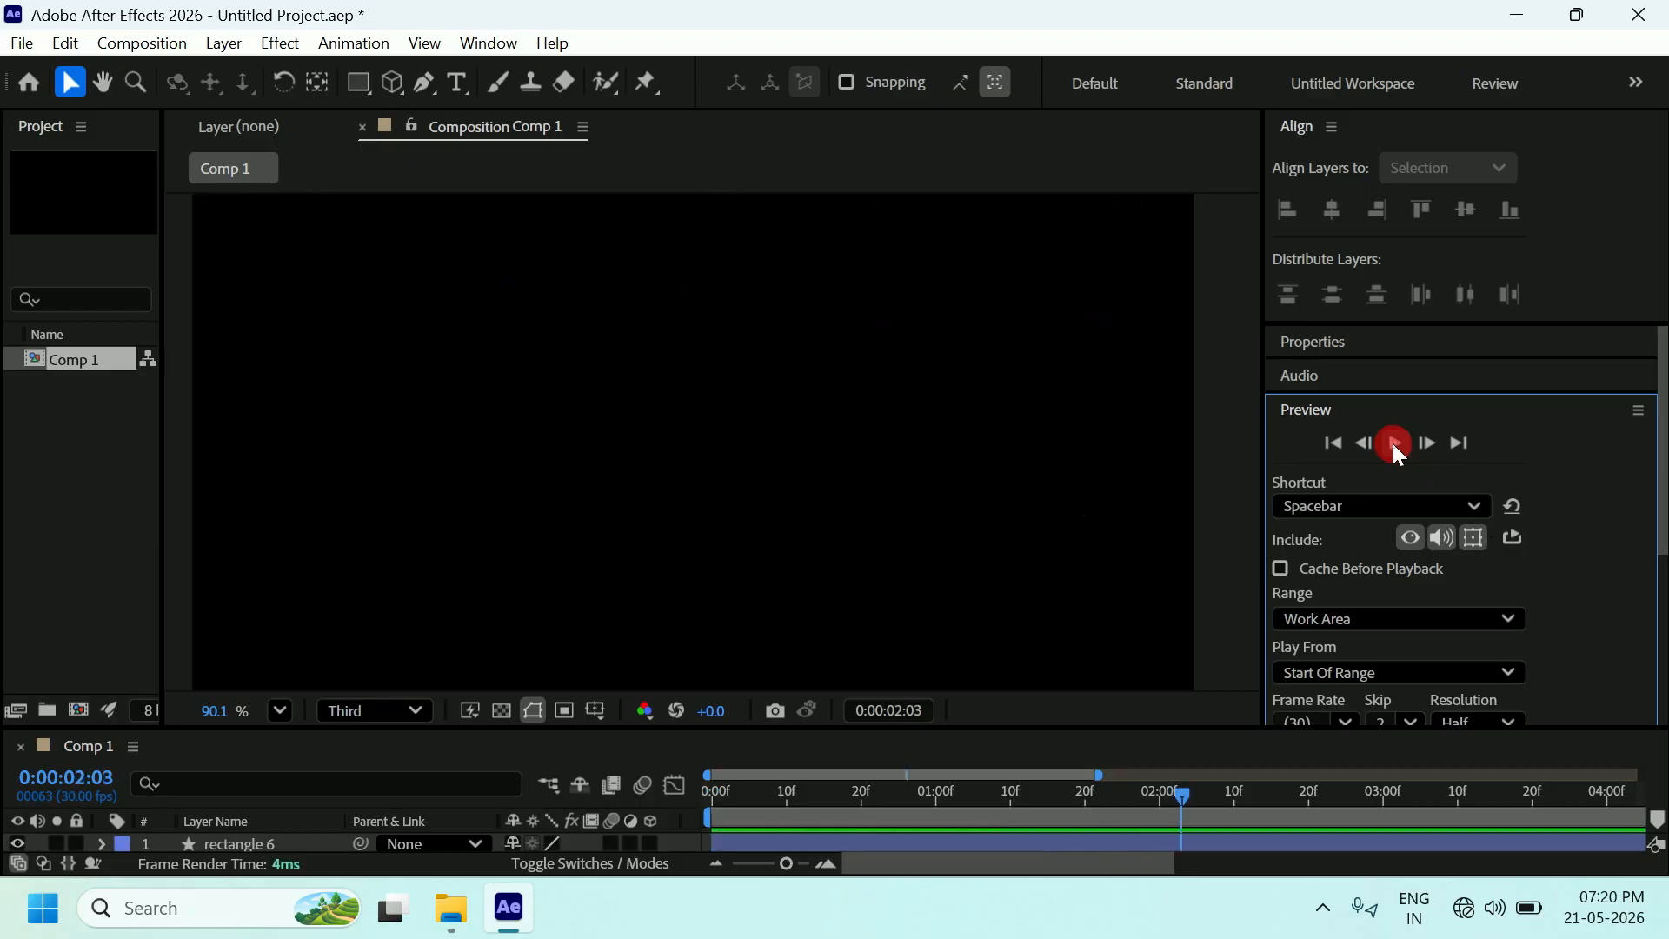
left_click(1335, 444)
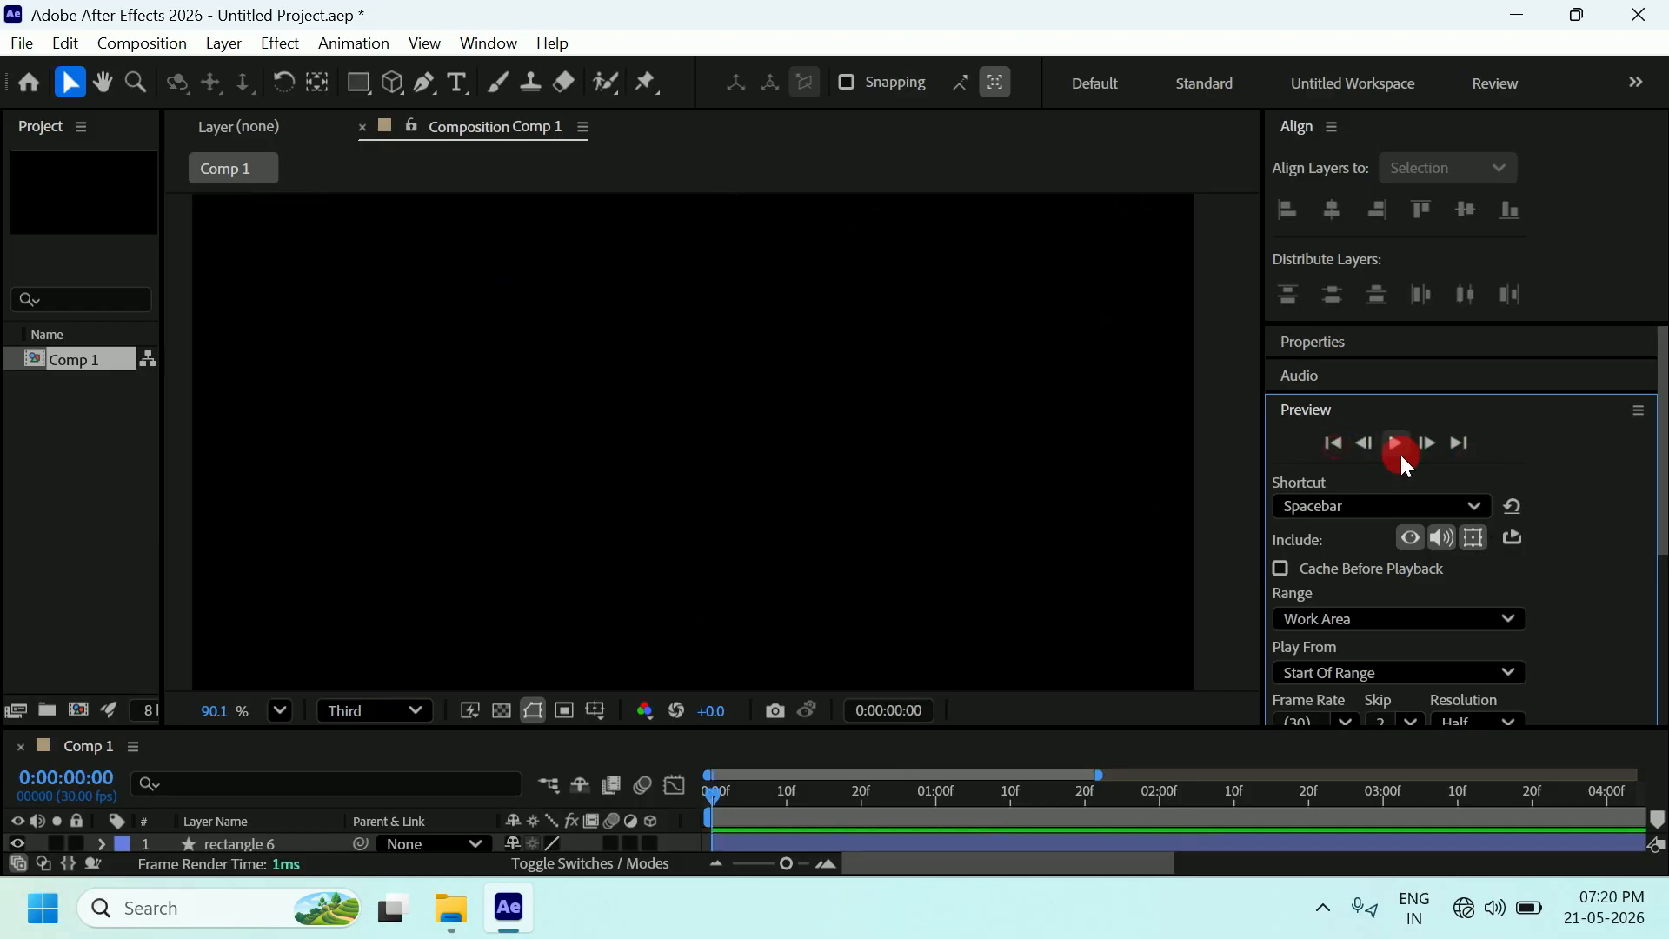
left_click(1399, 454)
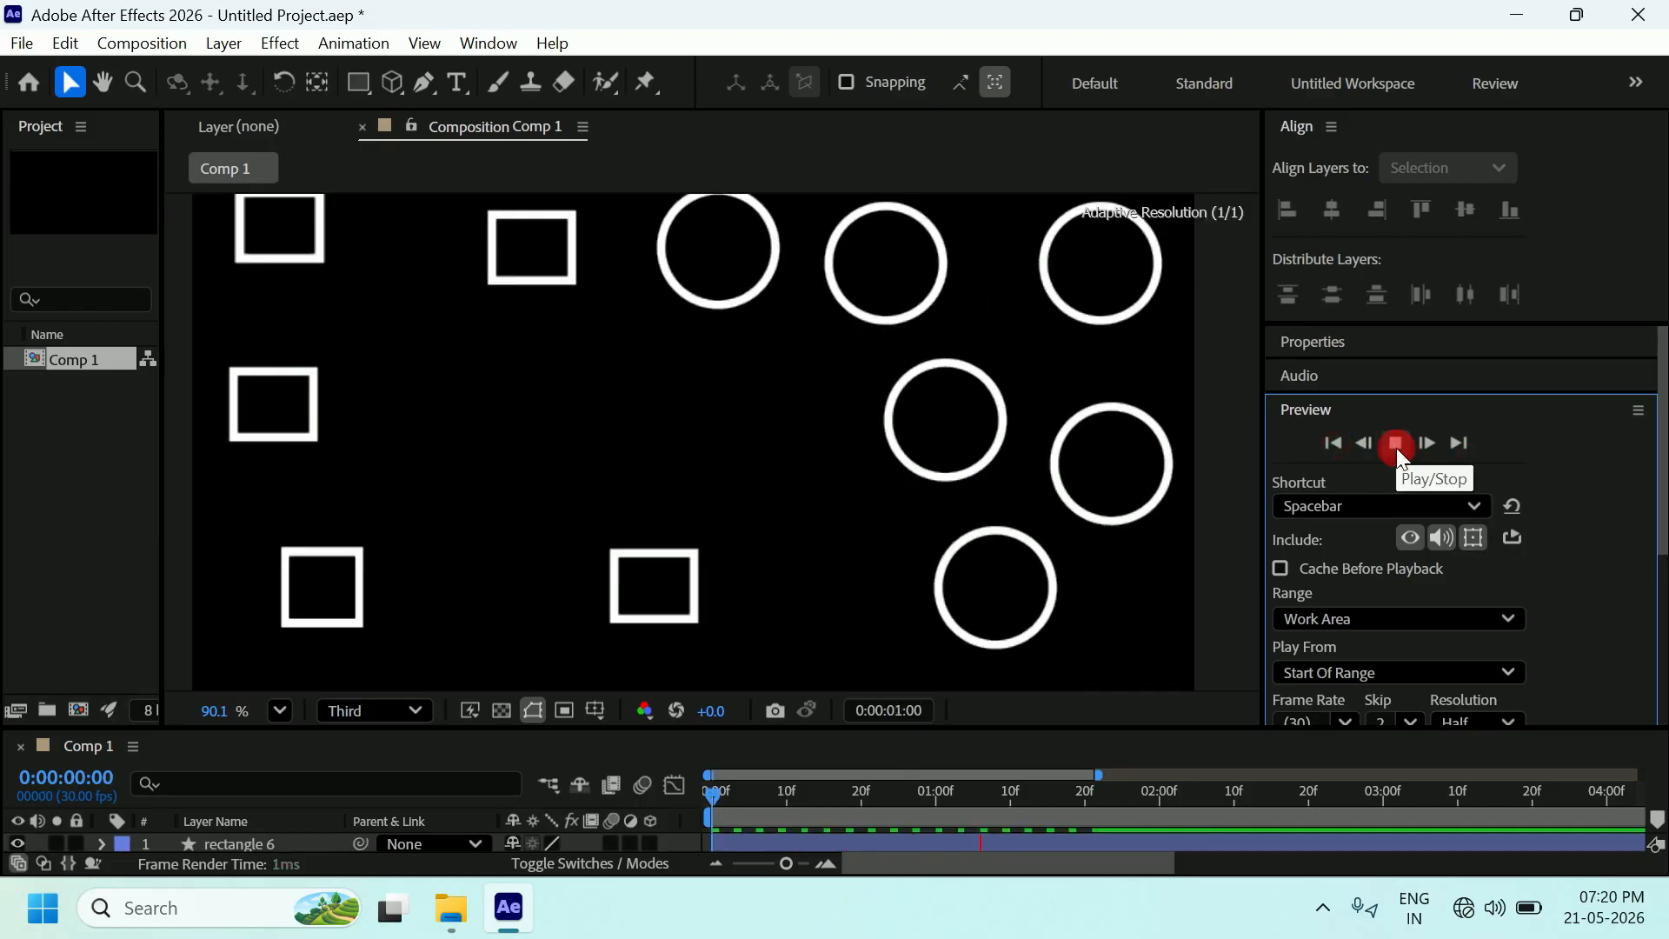
left_click(1306, 449)
left_click(1325, 446)
left_click(1361, 445)
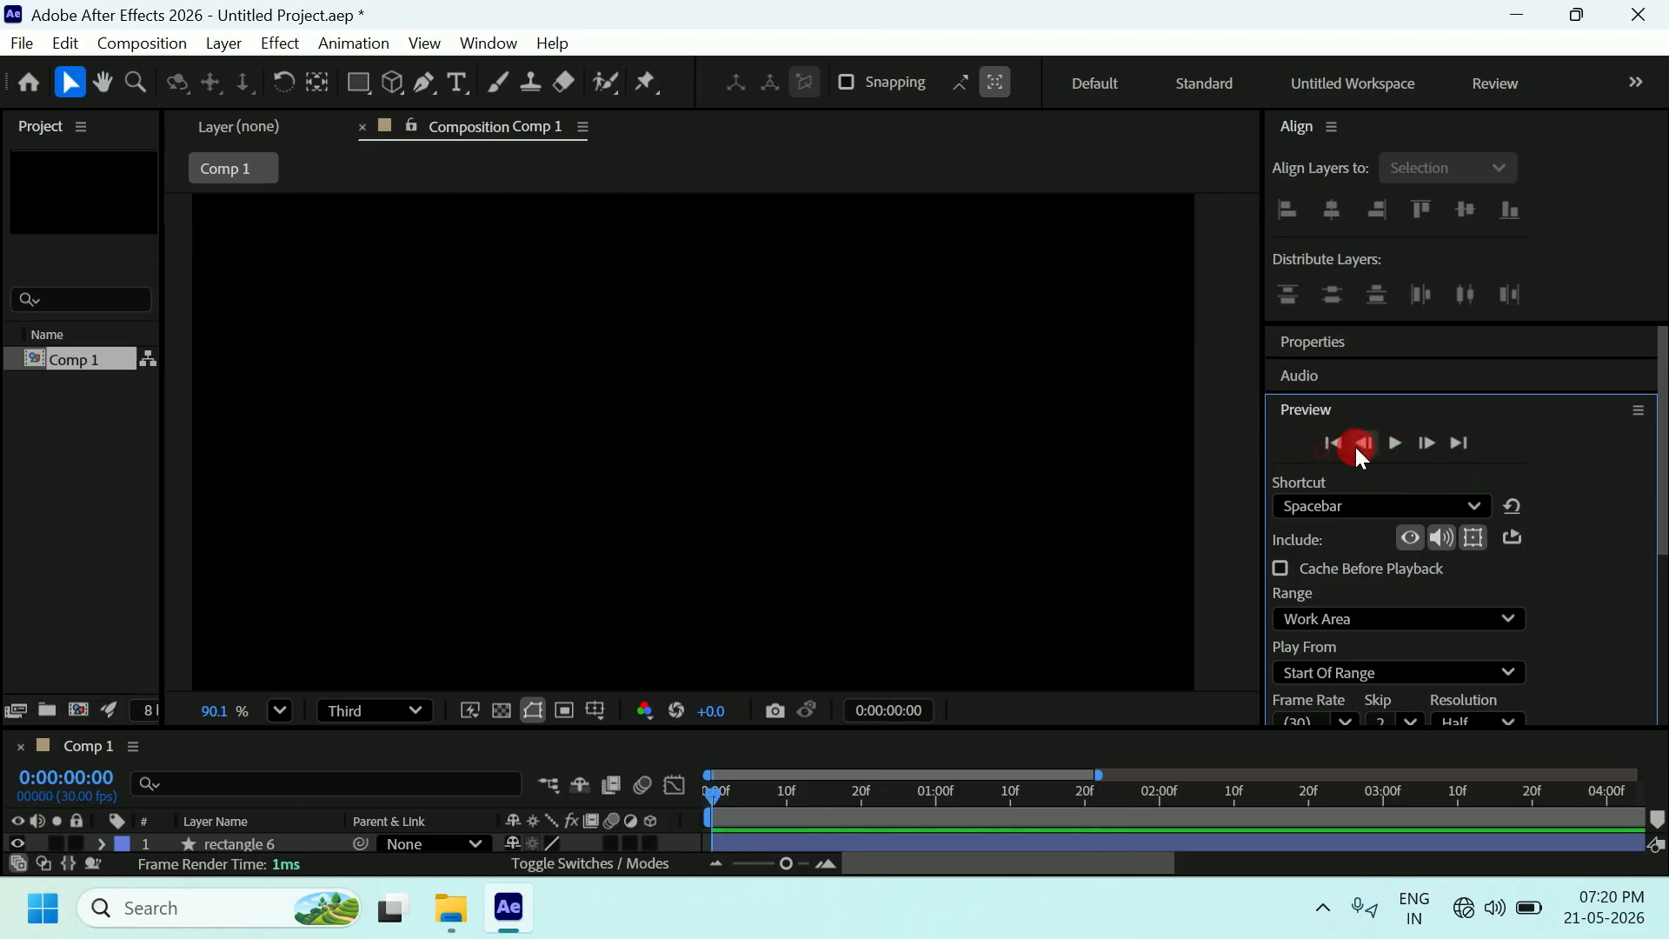
left_click(1395, 442)
left_click(1395, 442)
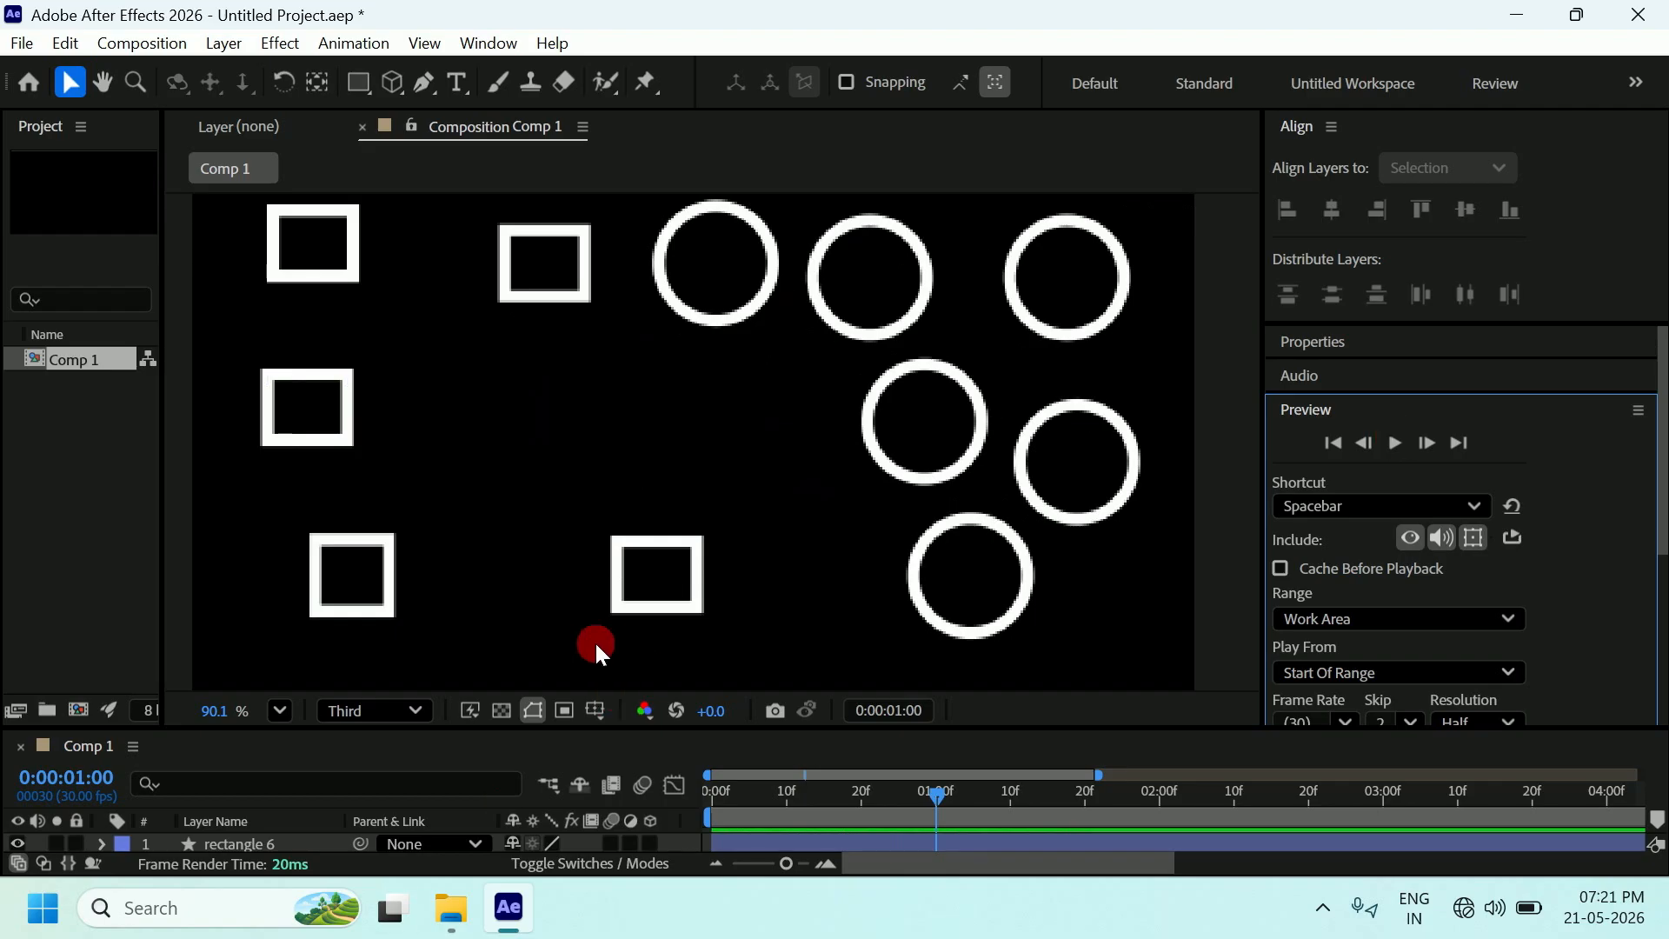
Enlarge the timeline to list the rectangle and circle layers and adjust the viewer height.
left_click_drag(568, 728, 619, 541)
scroll(670, 367, "down", 3)
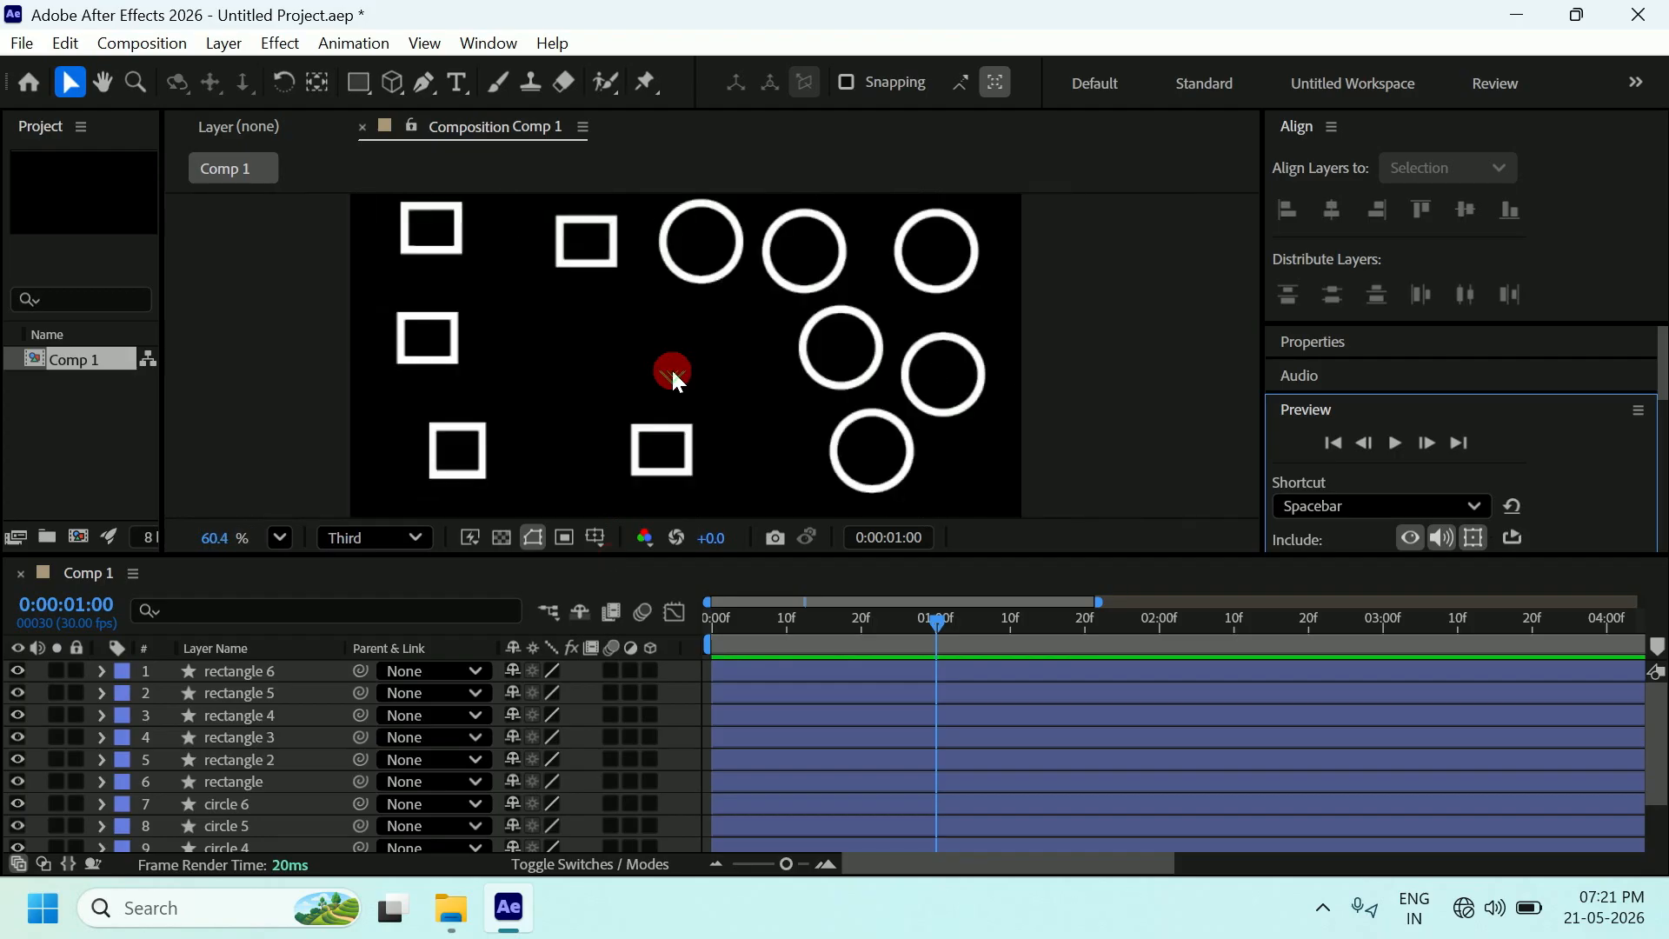
left_click_drag(615, 551, 614, 565)
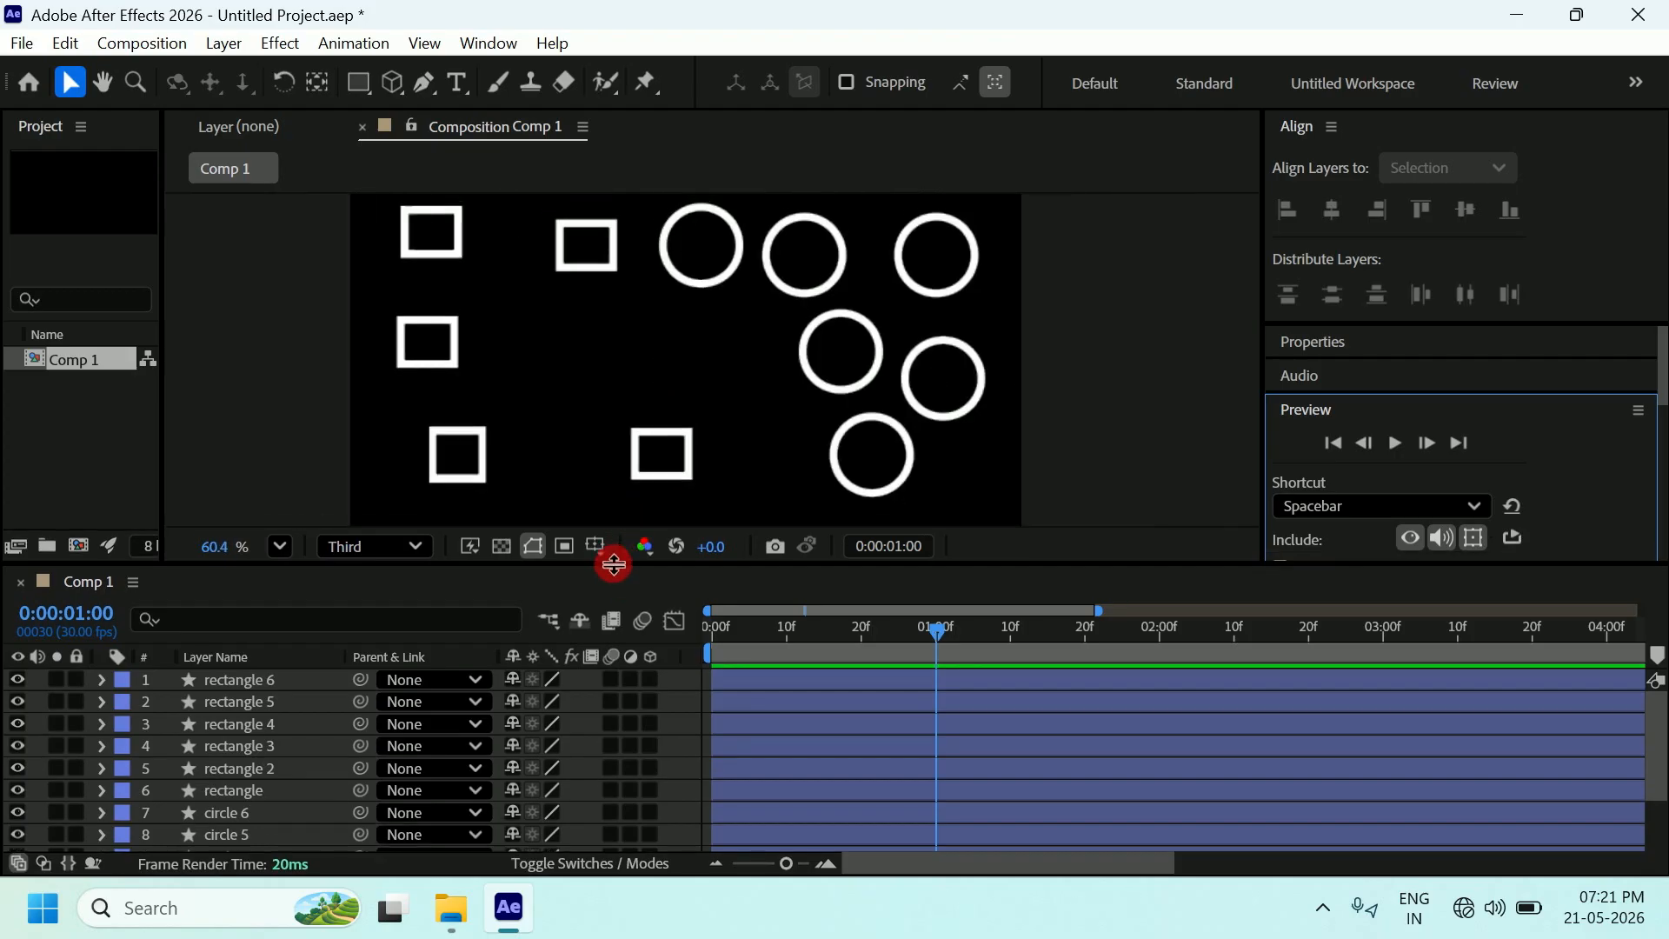
left_click(611, 366)
left_click(786, 289)
left_click(947, 458)
Return the playhead to 0:00 and replay the animation, stopping at 0:00:01:15.
left_click_drag(937, 658, 696, 637)
left_click(1395, 445)
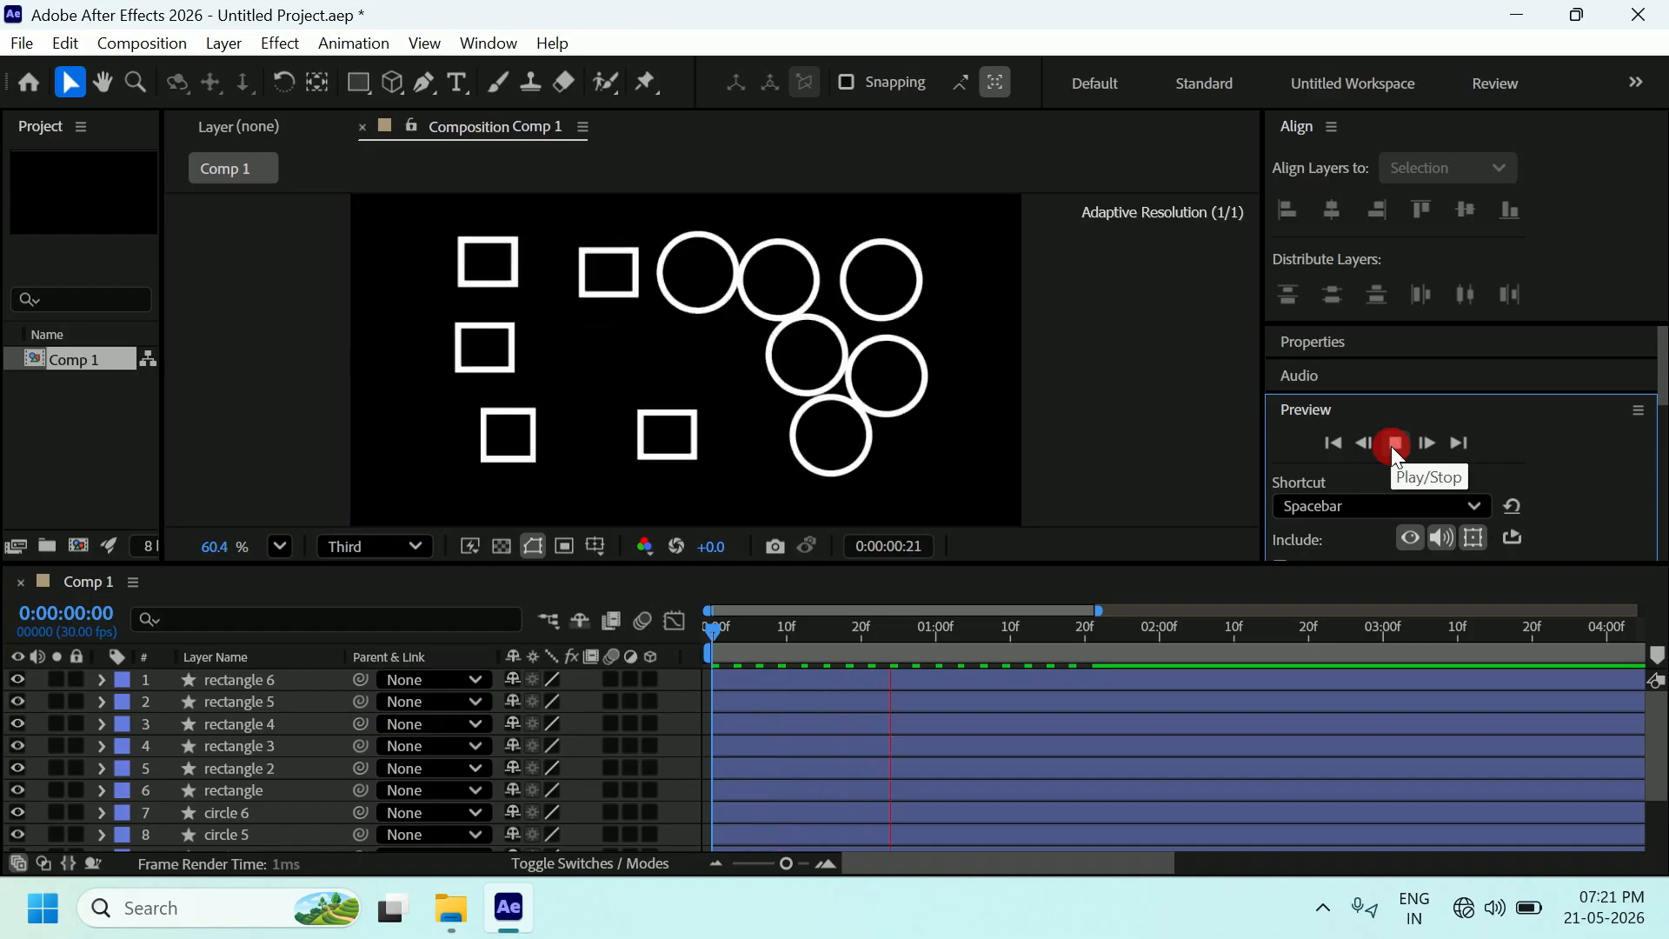
left_click(1301, 452)
left_click(1335, 444)
left_click(1396, 444)
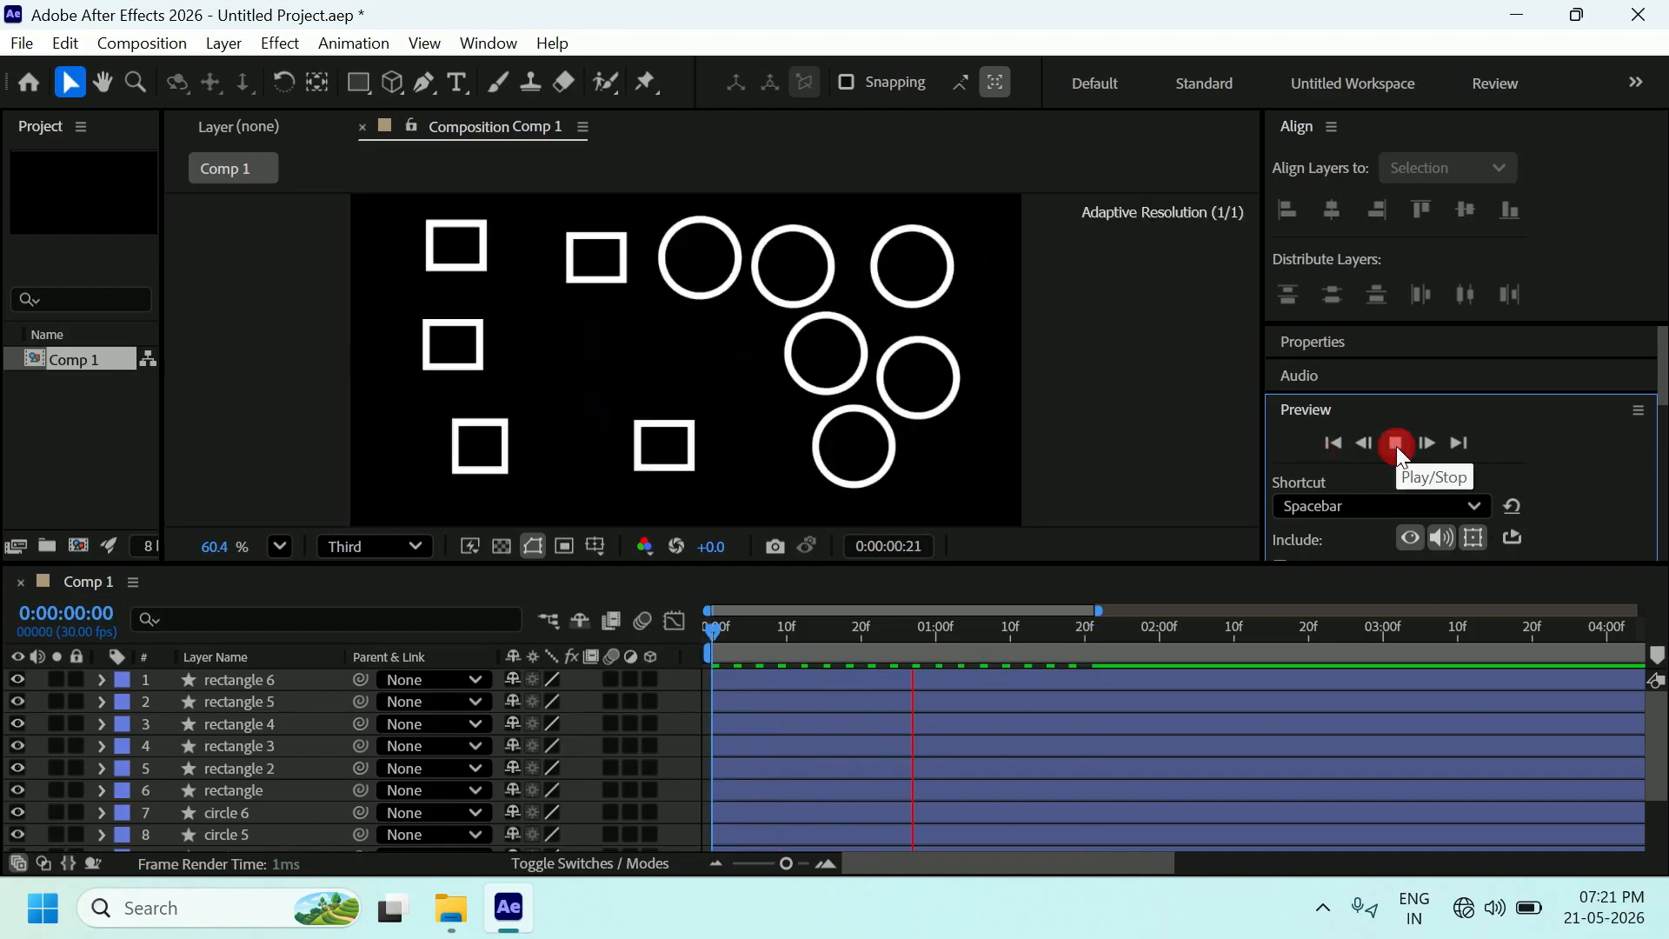
left_click(1078, 427)
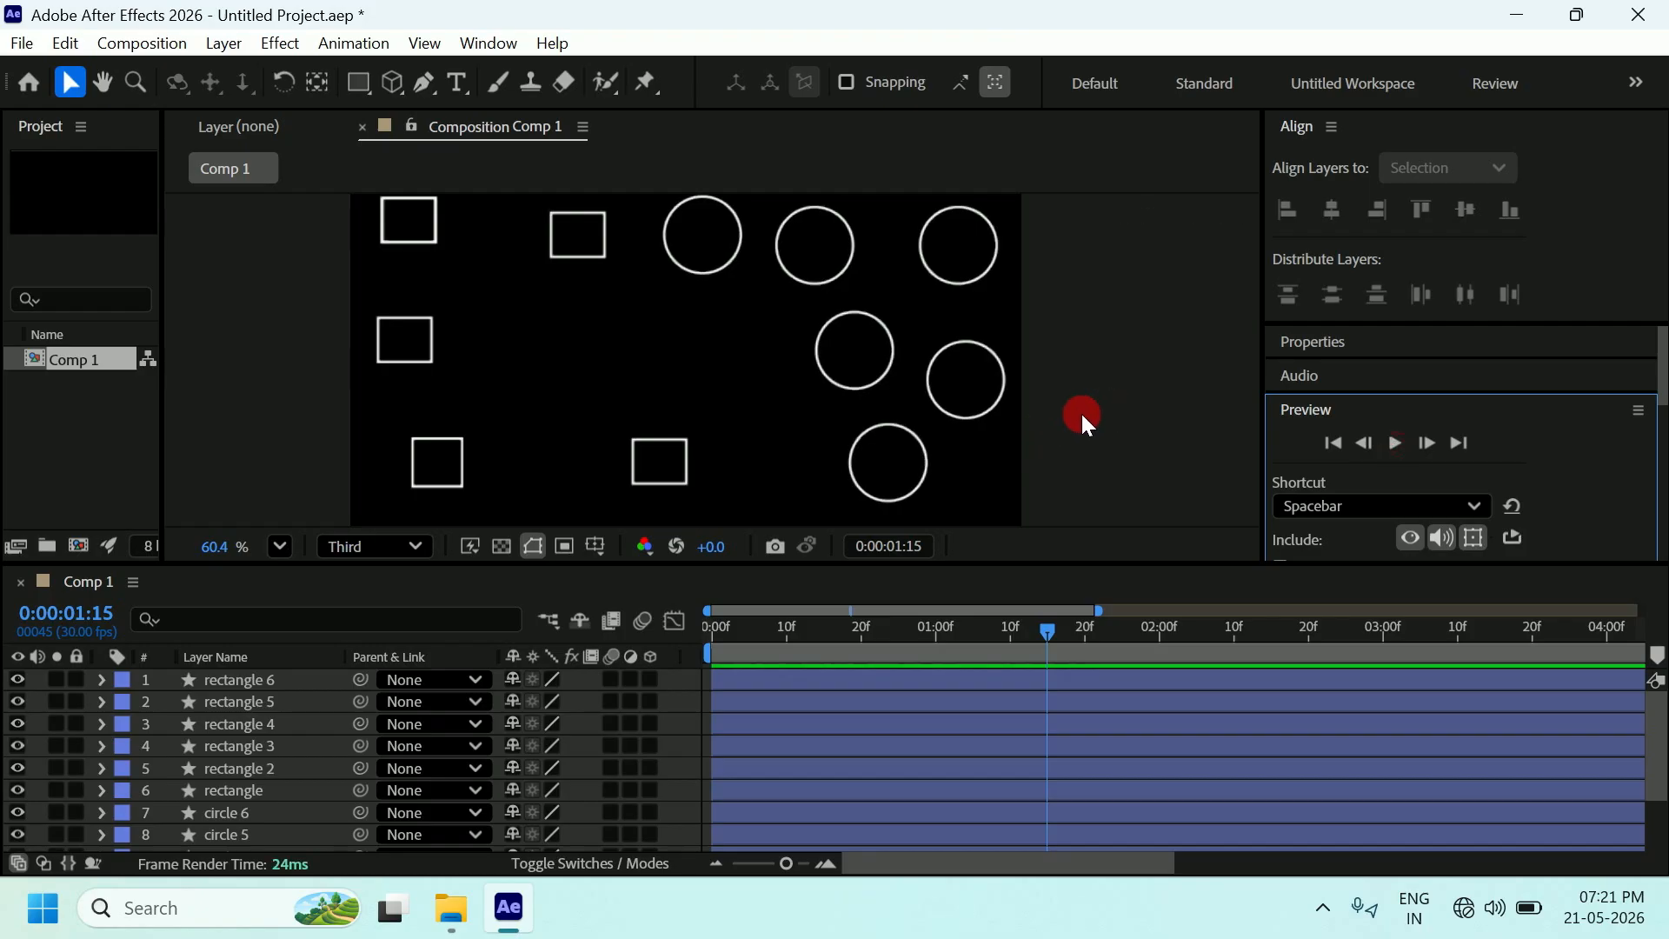